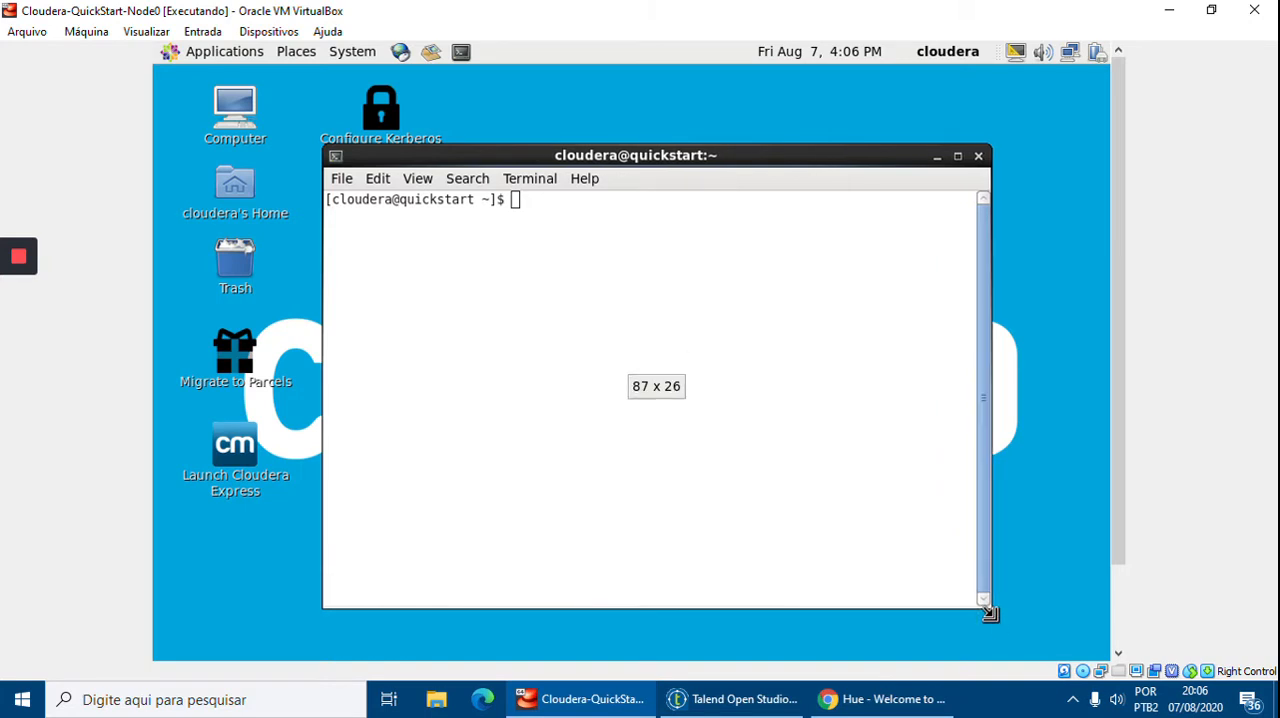
List the contents of the HDFS directory /user/talend/dw_vendas with hdfs dfs -ls
left_click_drag(332, 156, 280, 124)
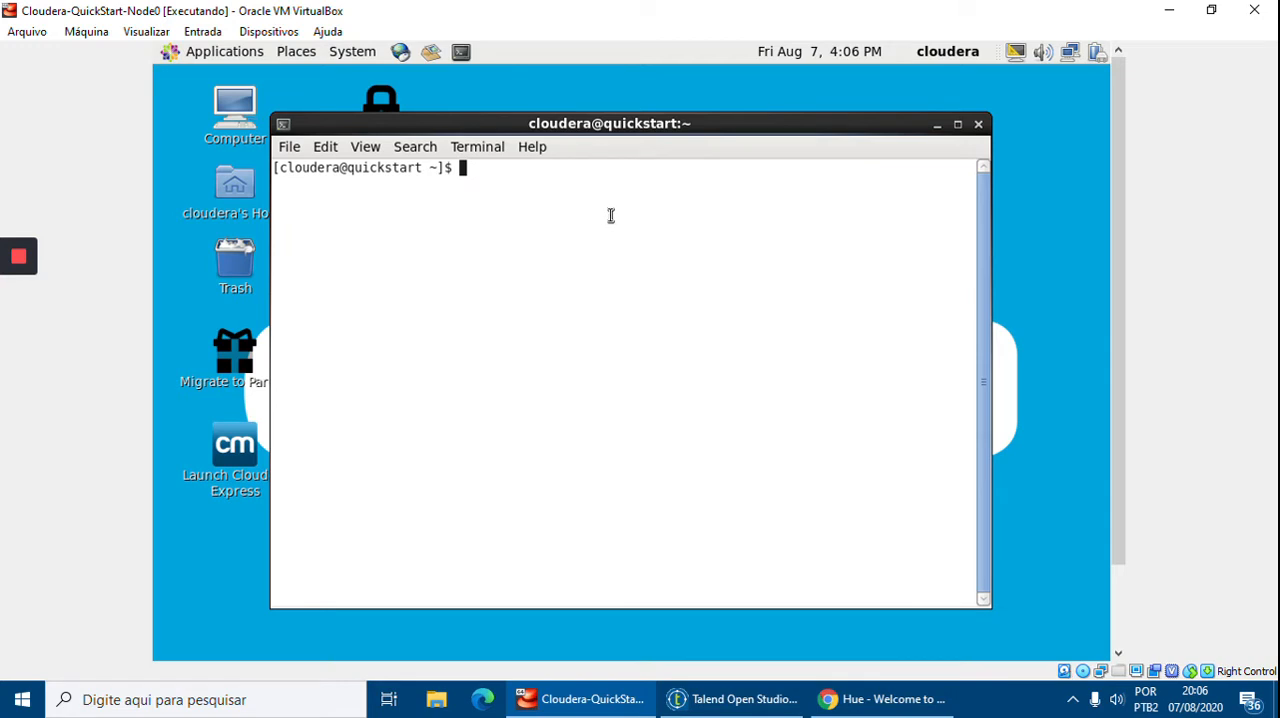
type("dfs")
key("BackSpace")
key("BackSpace")
key("BackSpace")
key("BackSpace")
type("hdfs ")
type("dfs -ls ")
type("/u")
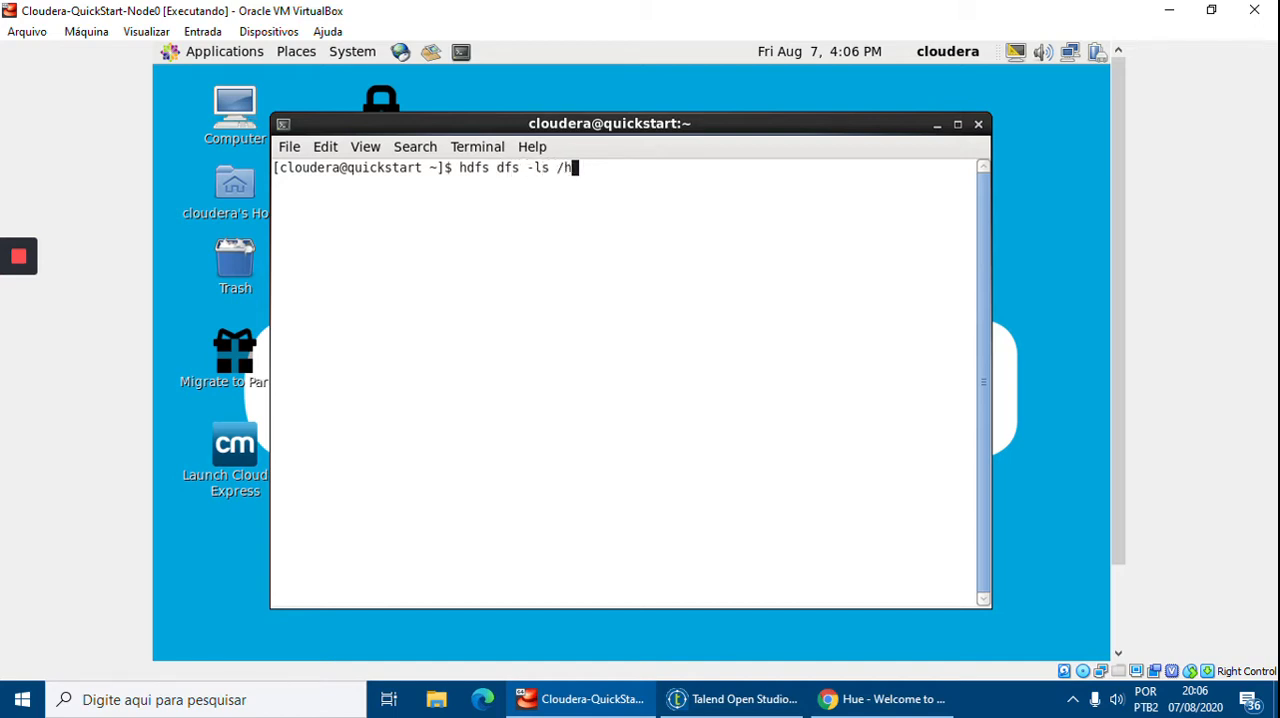
type("ser/talend/dw")
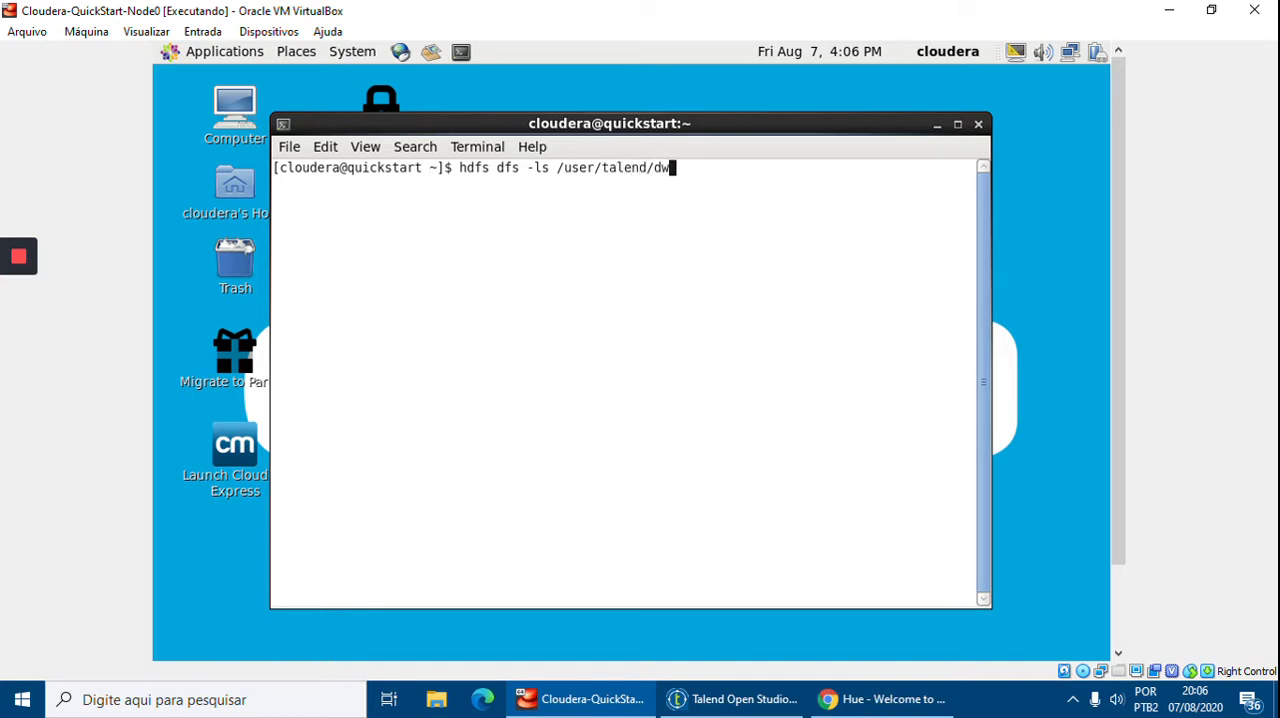
type("_vendas")
key("Return")
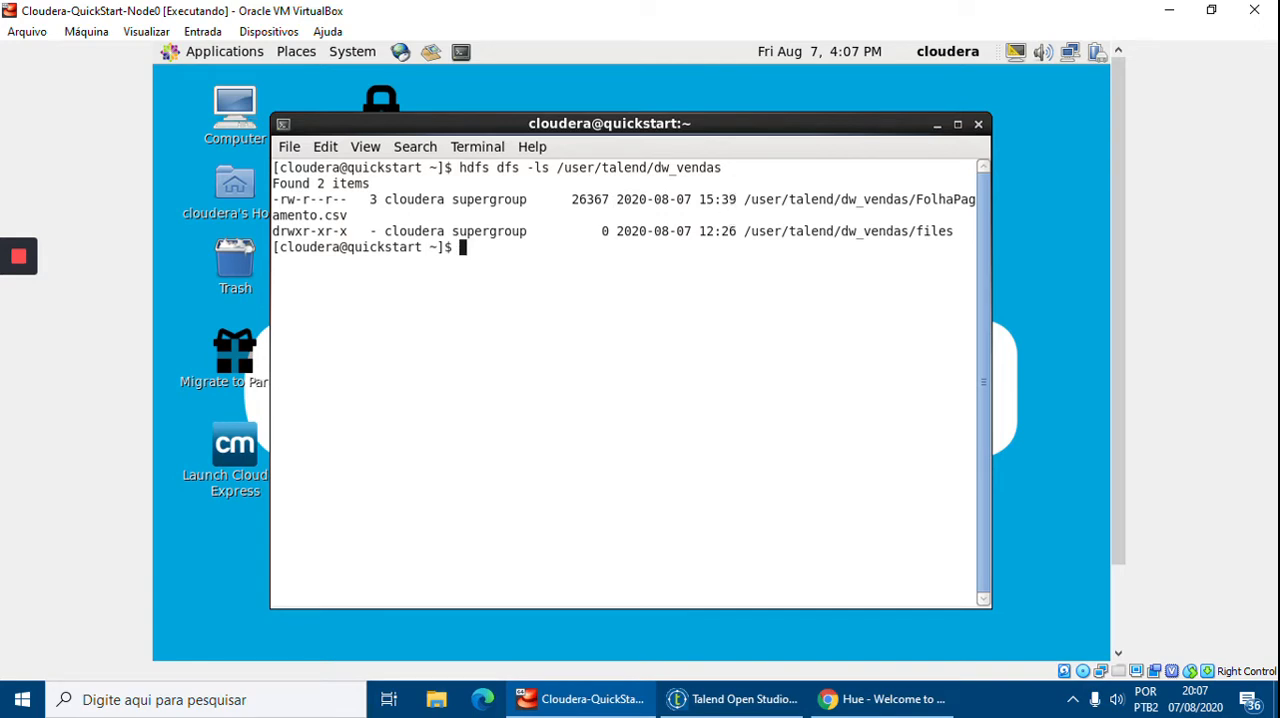
Print /user/talend/dw_vendas/FolhaPagamento.csv with hdfs dfs -cat and scroll through its rows
type("hdfs dfs -cat /user/talend/d")
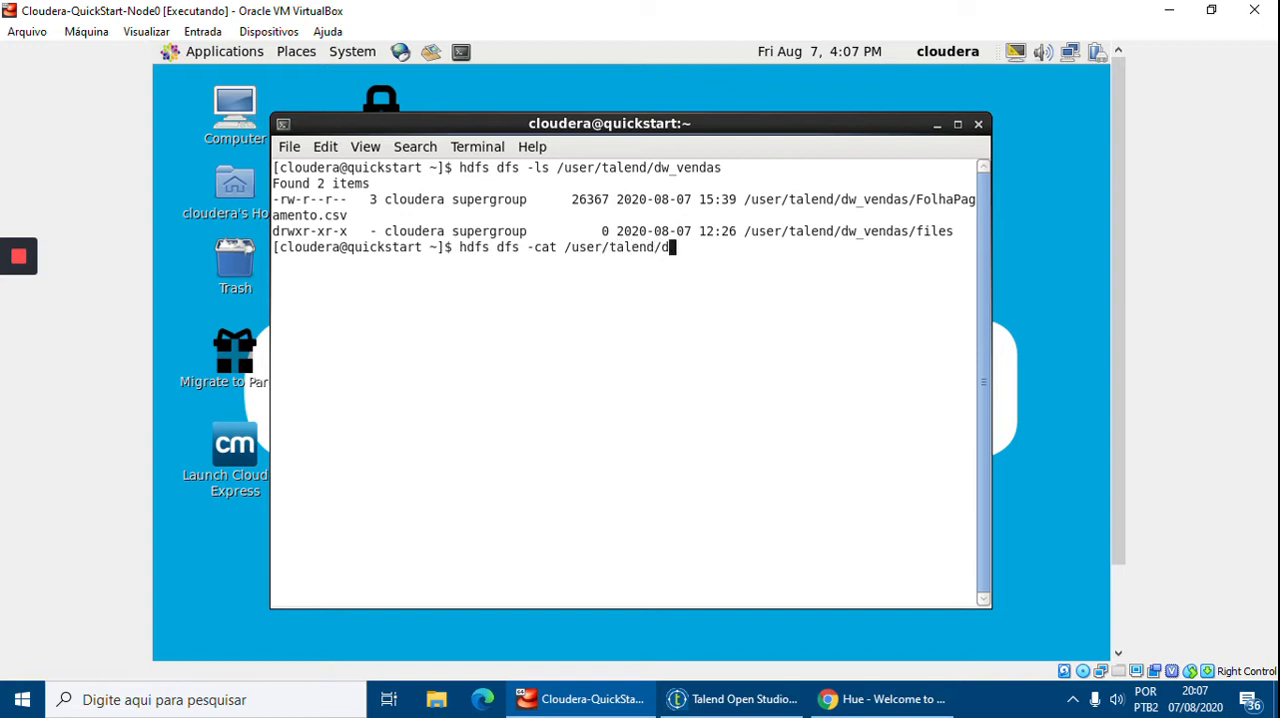
type("w_vendas/Folh")
key("BackSpace")
key("BackSpace")
type("lhaPagamento.csv")
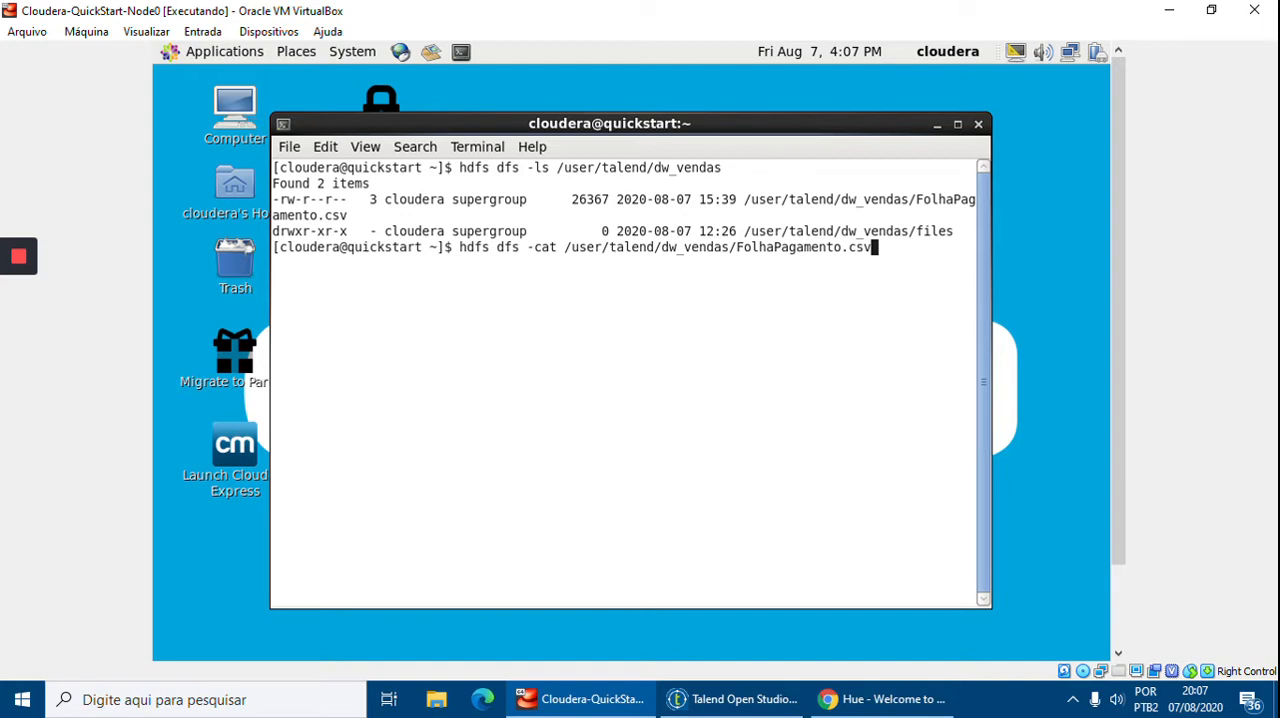
key("Return")
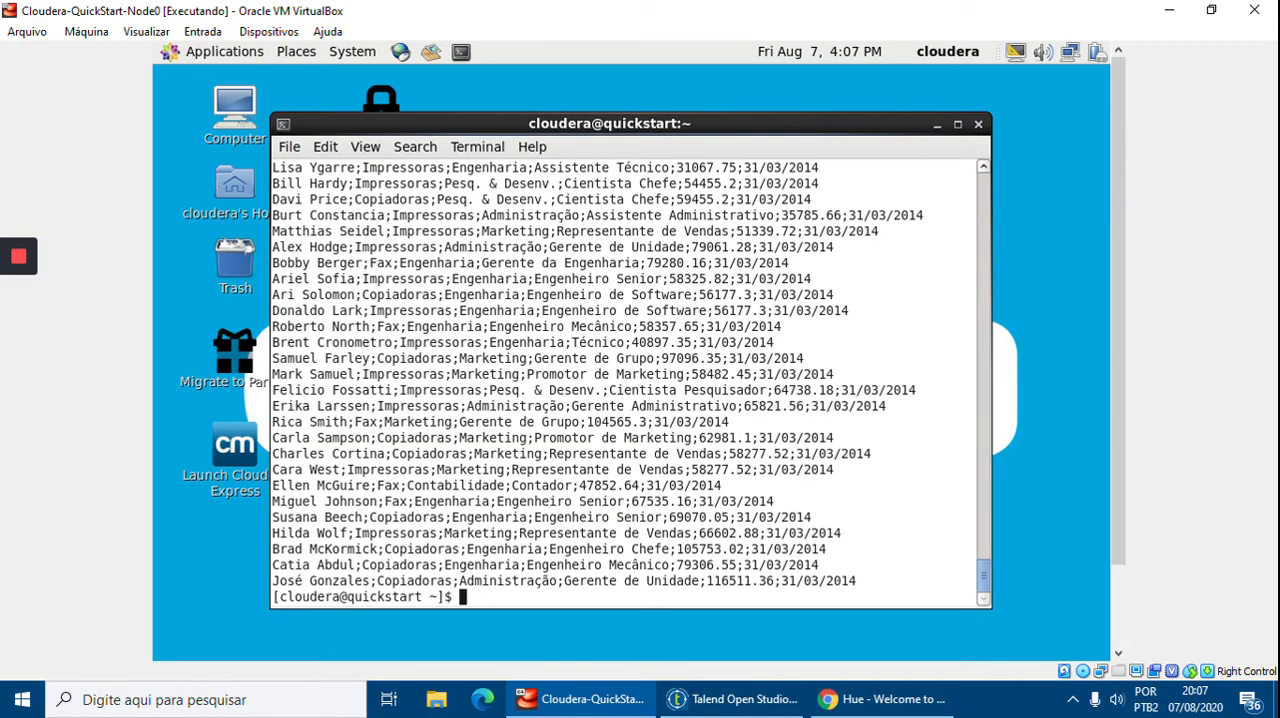
left_click_drag(985, 568, 984, 182)
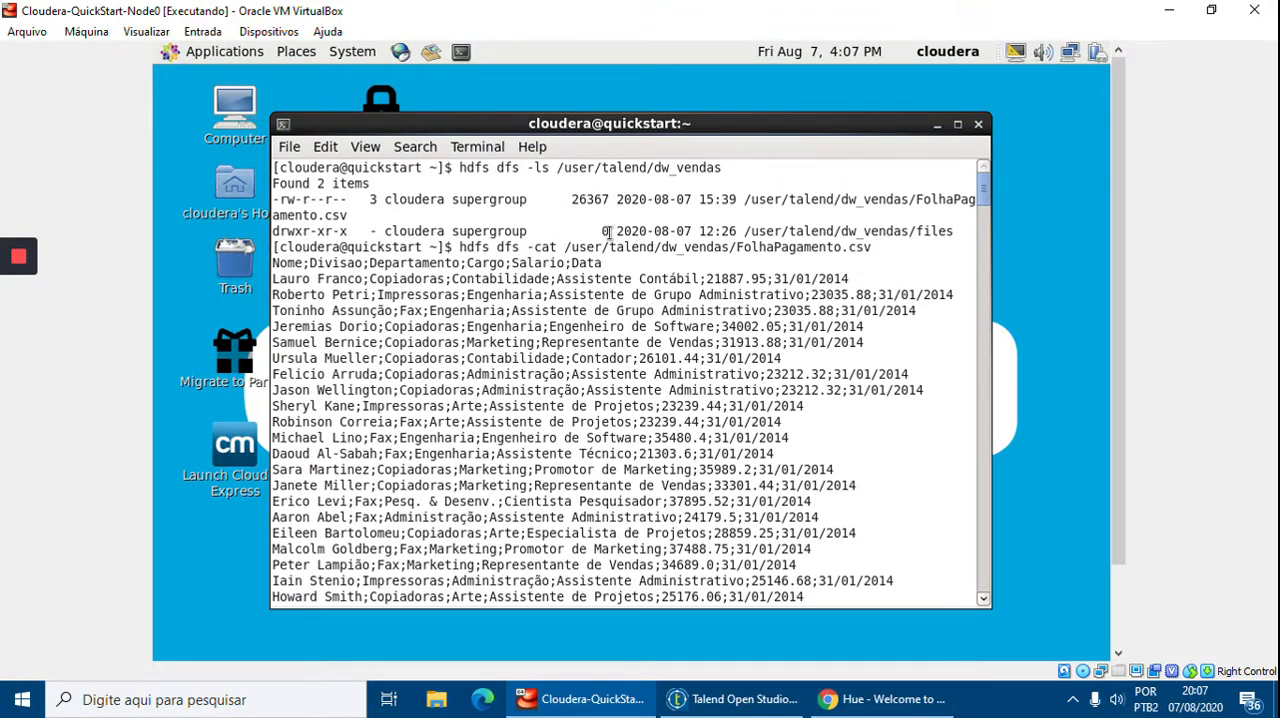
scroll(866, 371, "down", 6)
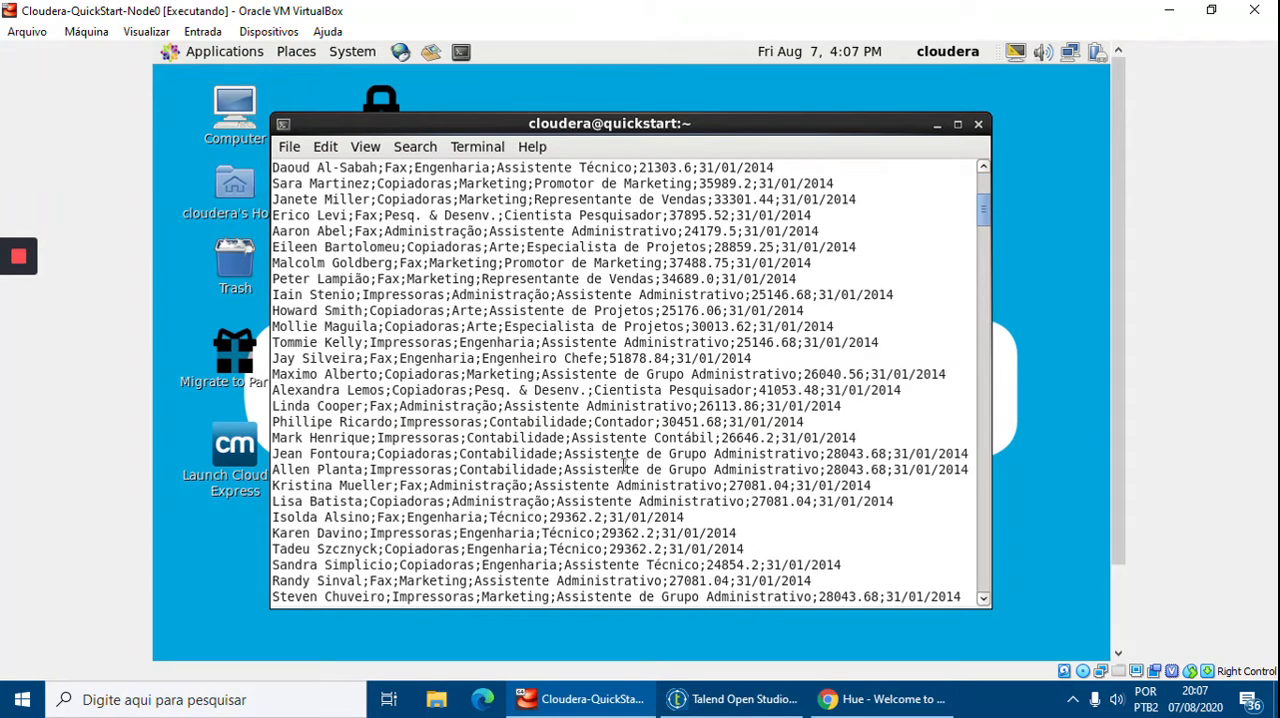
Switch to Hue in the browser and sign in with the cloudera username and its password
left_click(880, 699)
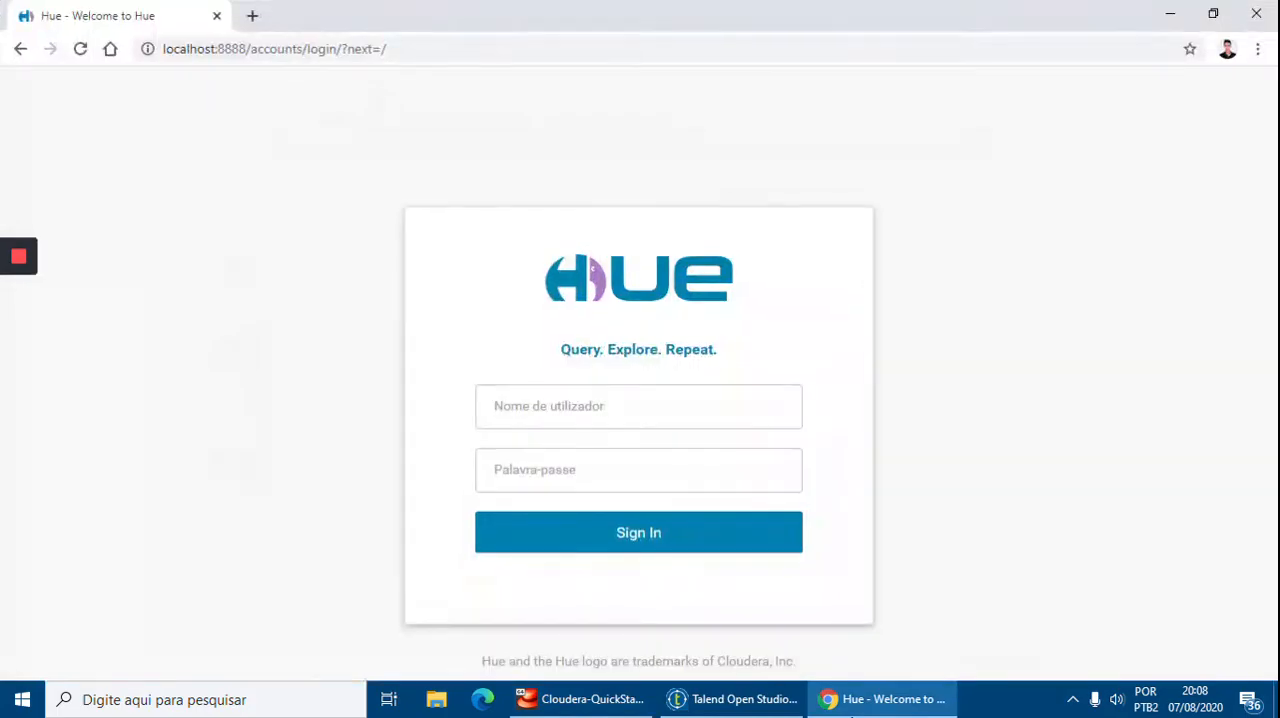
left_click(703, 407)
type("clouderacloudera")
key("Return")
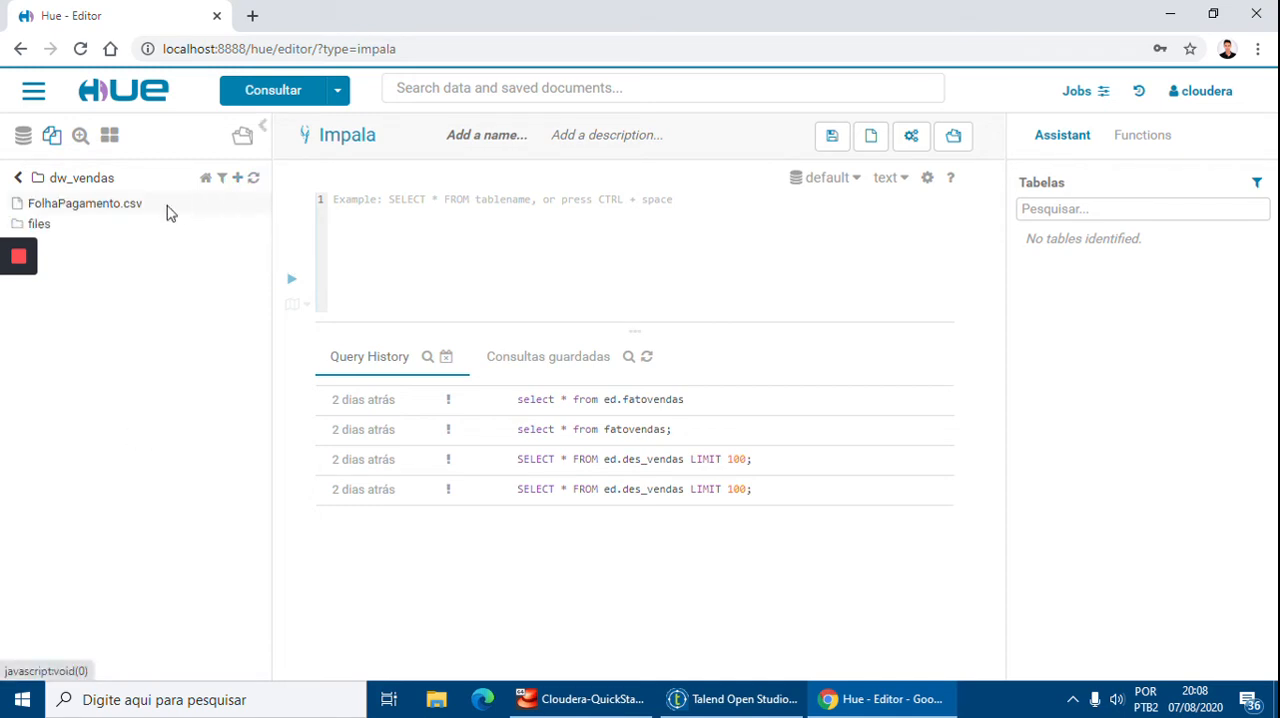
Open the dw_vendas folder in Hue's file browser, preview FolhaPagamento.csv, and return to the folder listing
right_click(70, 254)
right_click(84, 214)
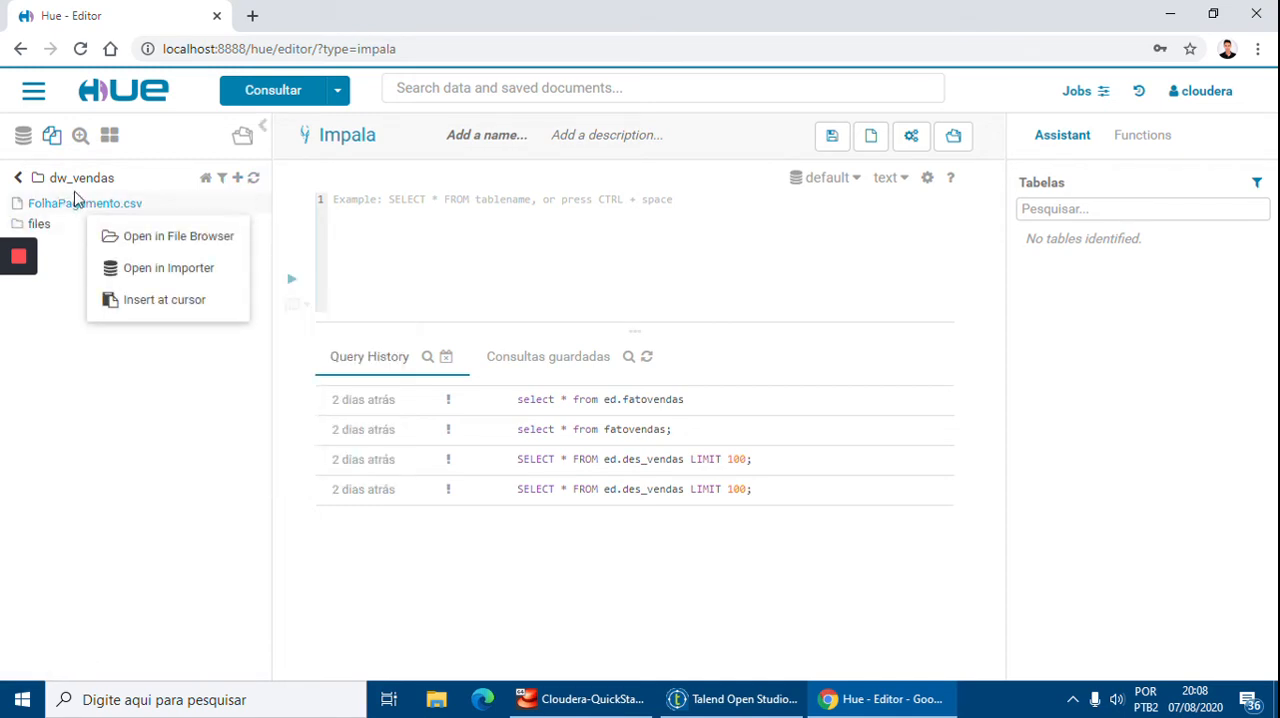
right_click(80, 178)
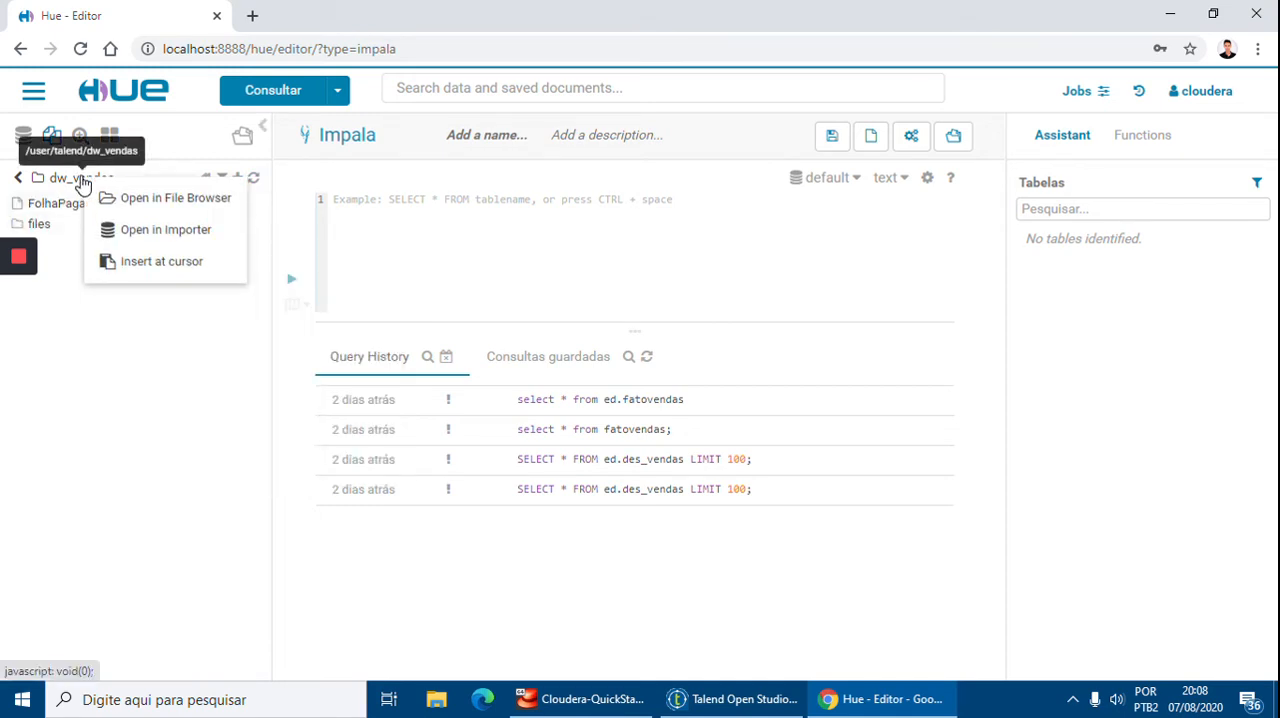
left_click(195, 207)
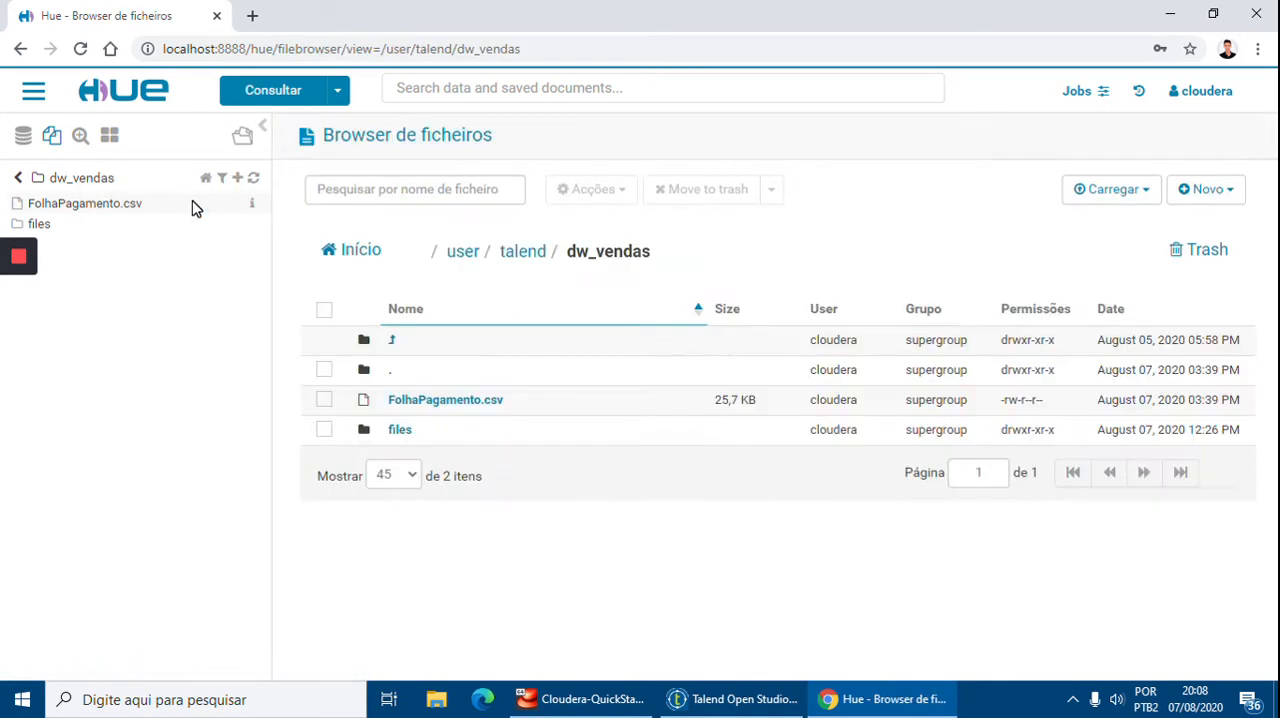
left_click(466, 401)
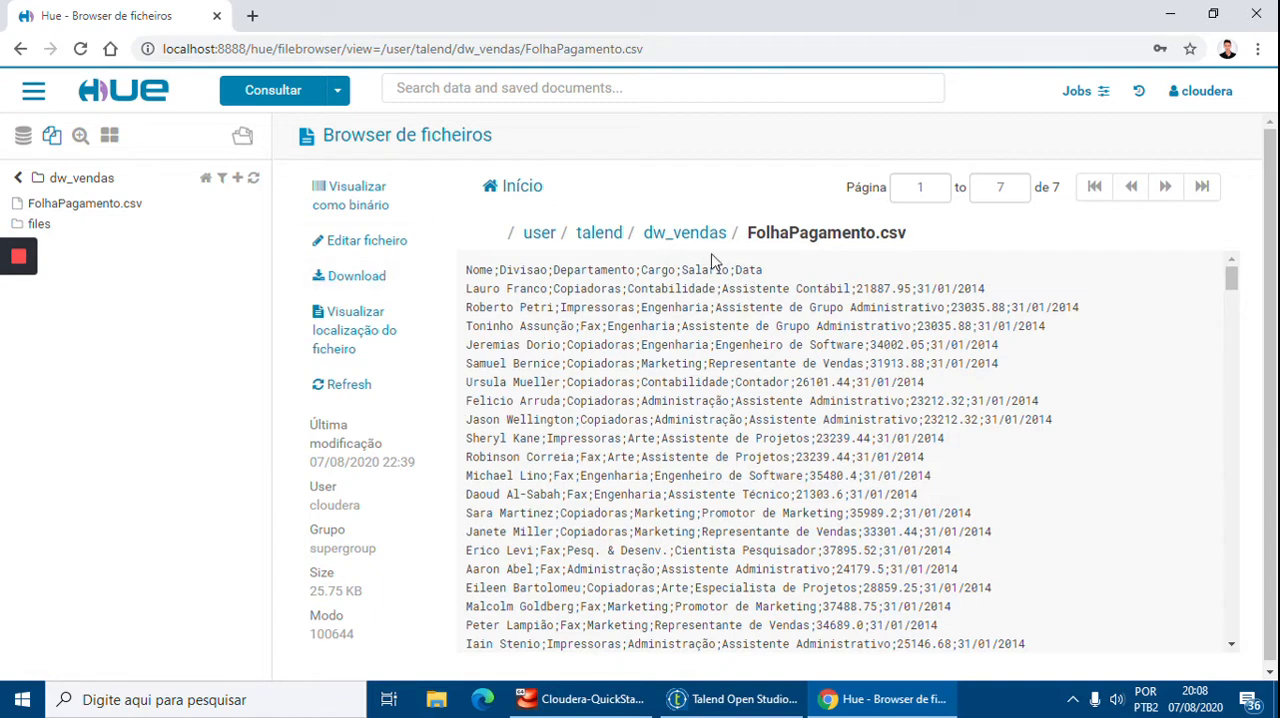
left_click(712, 243)
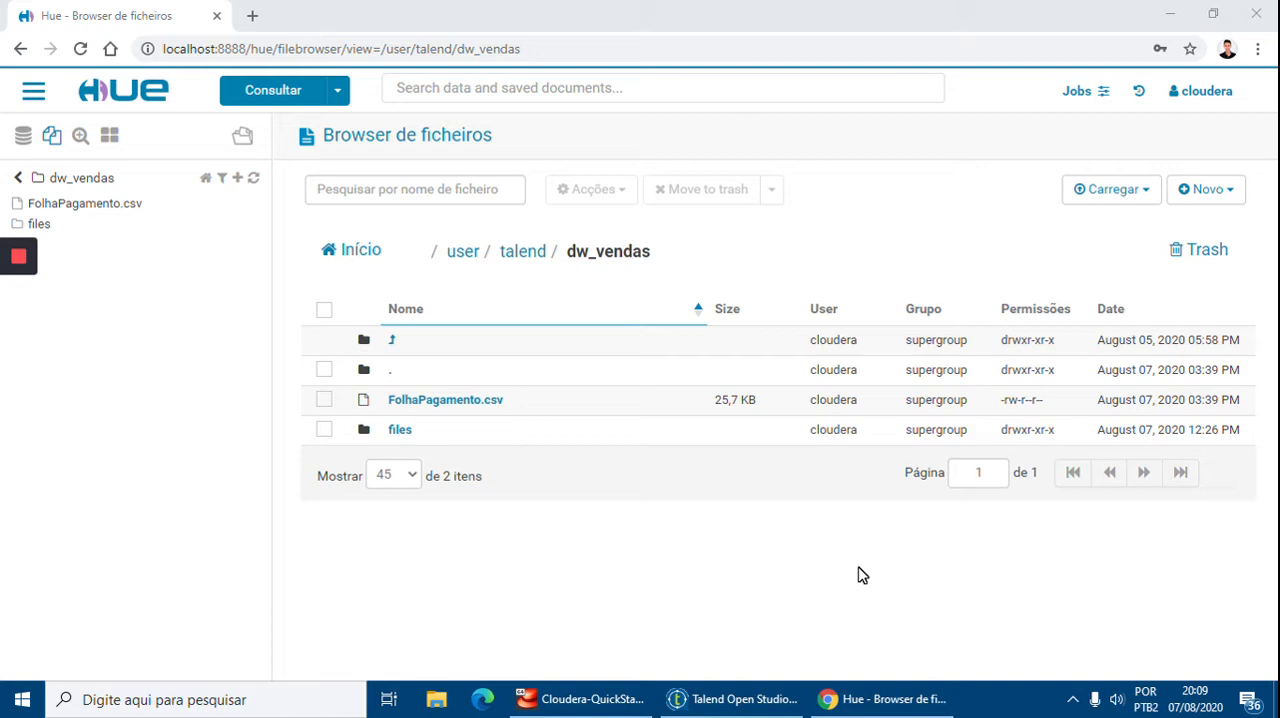
Return to the virtual machine, close the old terminal, and open a new terminal window
left_click(607, 696)
scroll(680, 345, "up", 5)
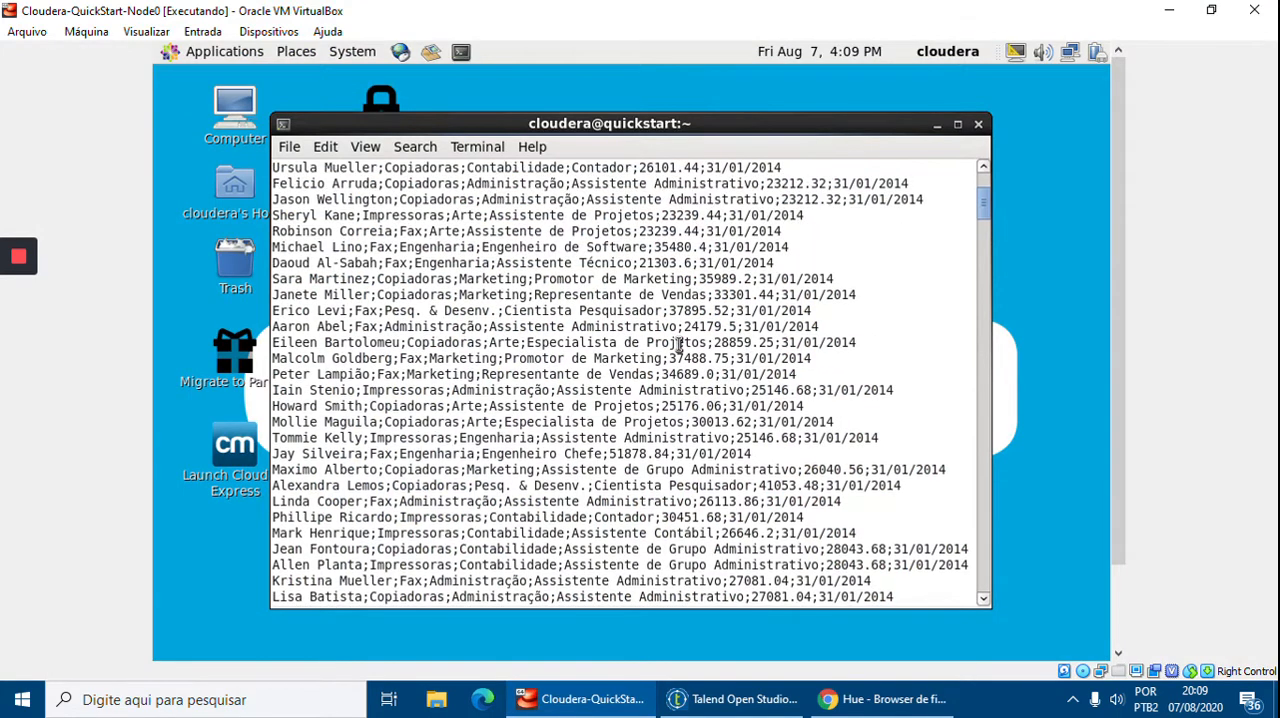
left_click(937, 126)
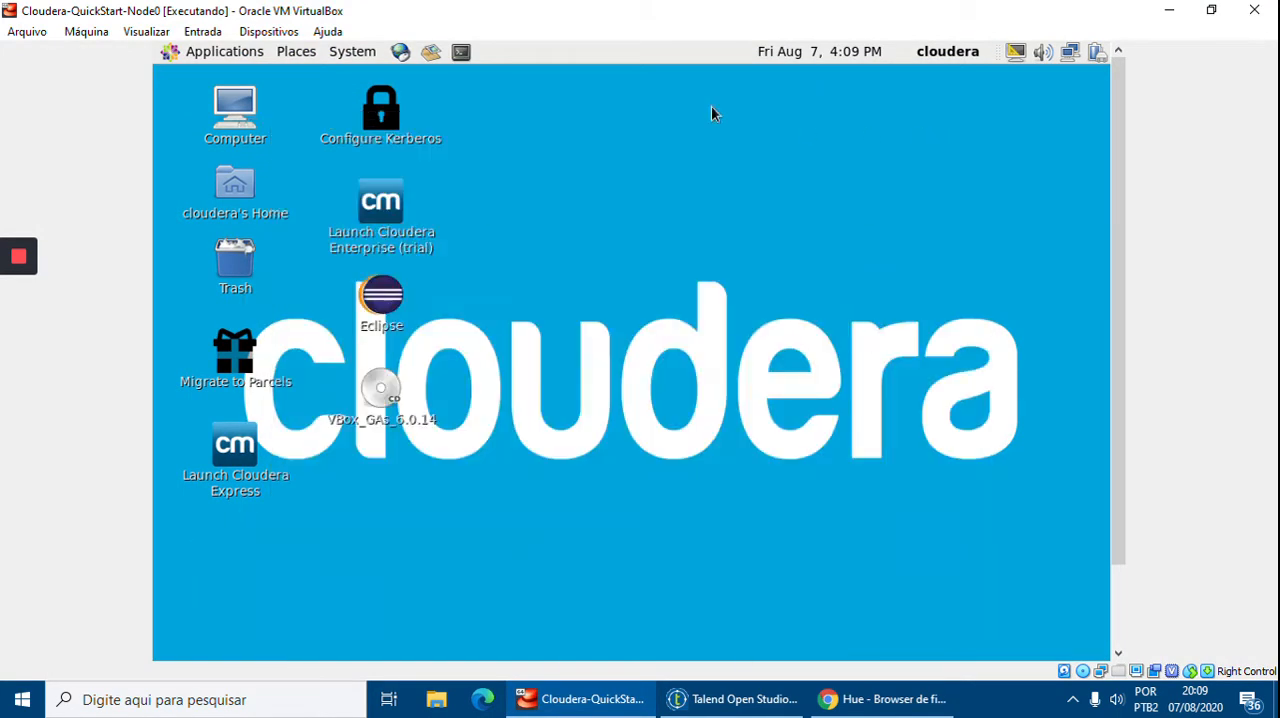
left_click(462, 54)
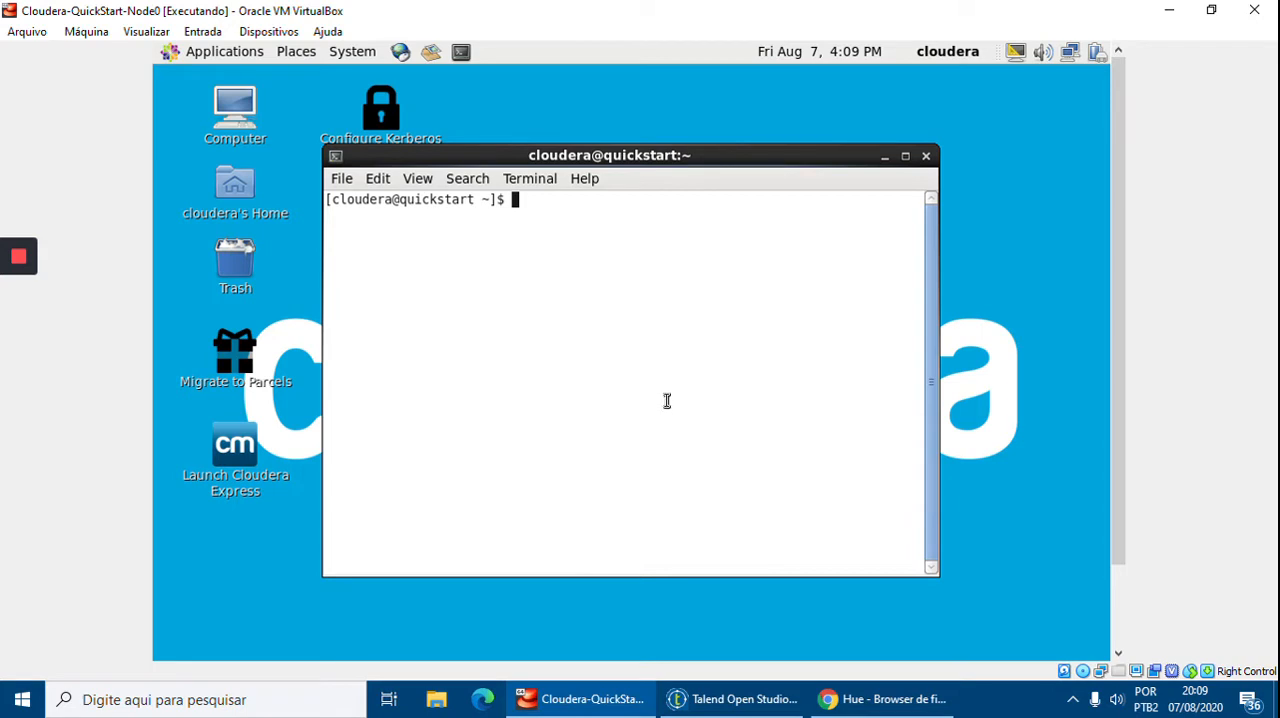
Start the Beeline client in the terminal
type("be")
type("eline")
key("Return")
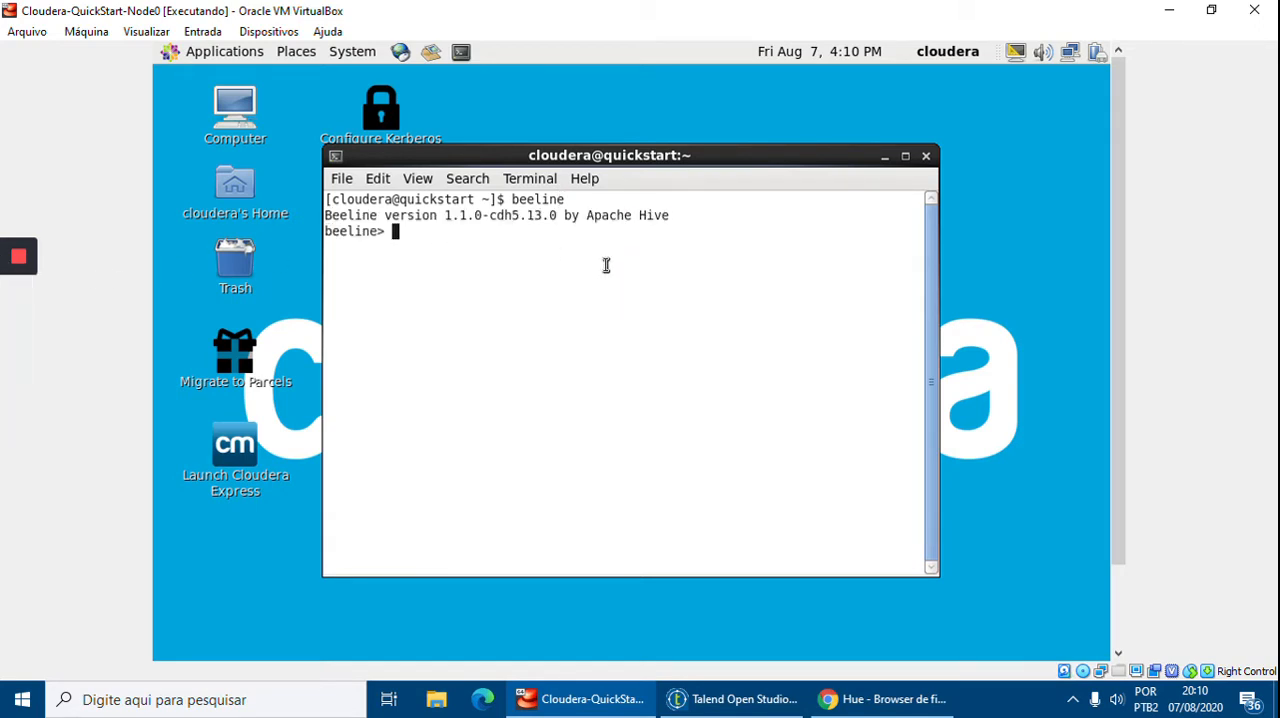
Connect Beeline to jdbc:hive2:// leaving the username and password prompts blank
type("!connect jd")
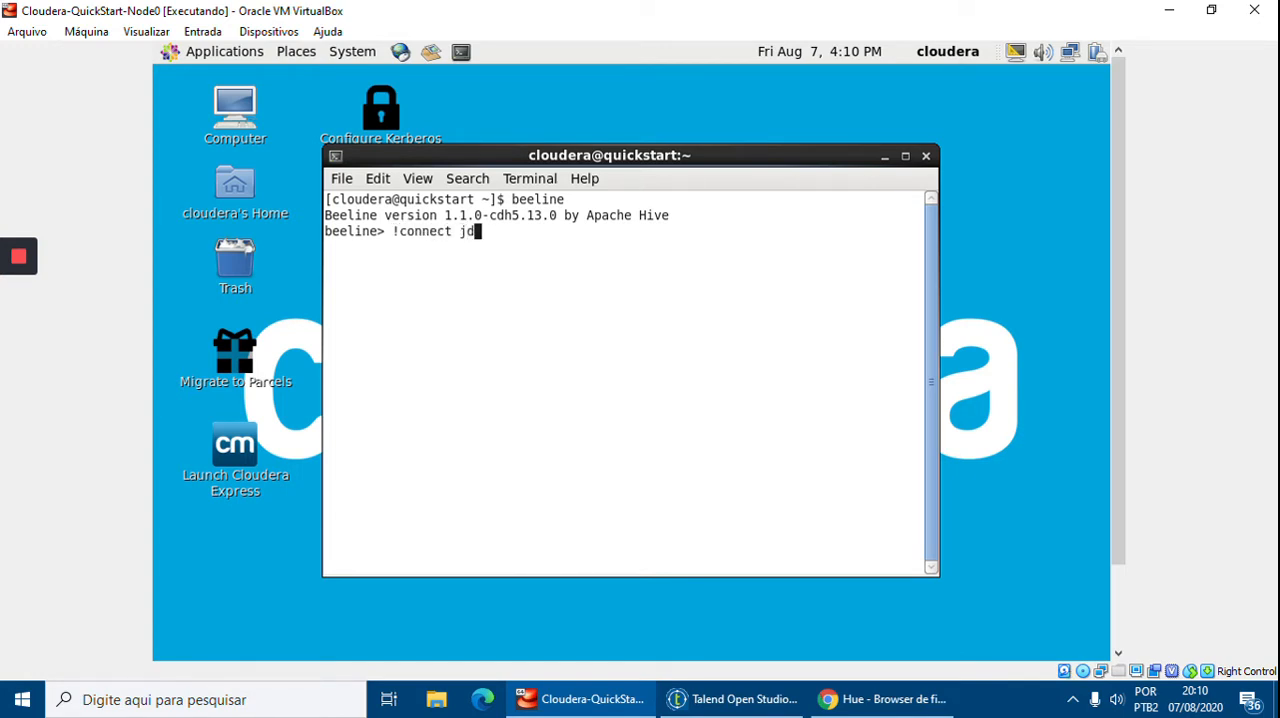
type("bc:hive2://")
key("Return")
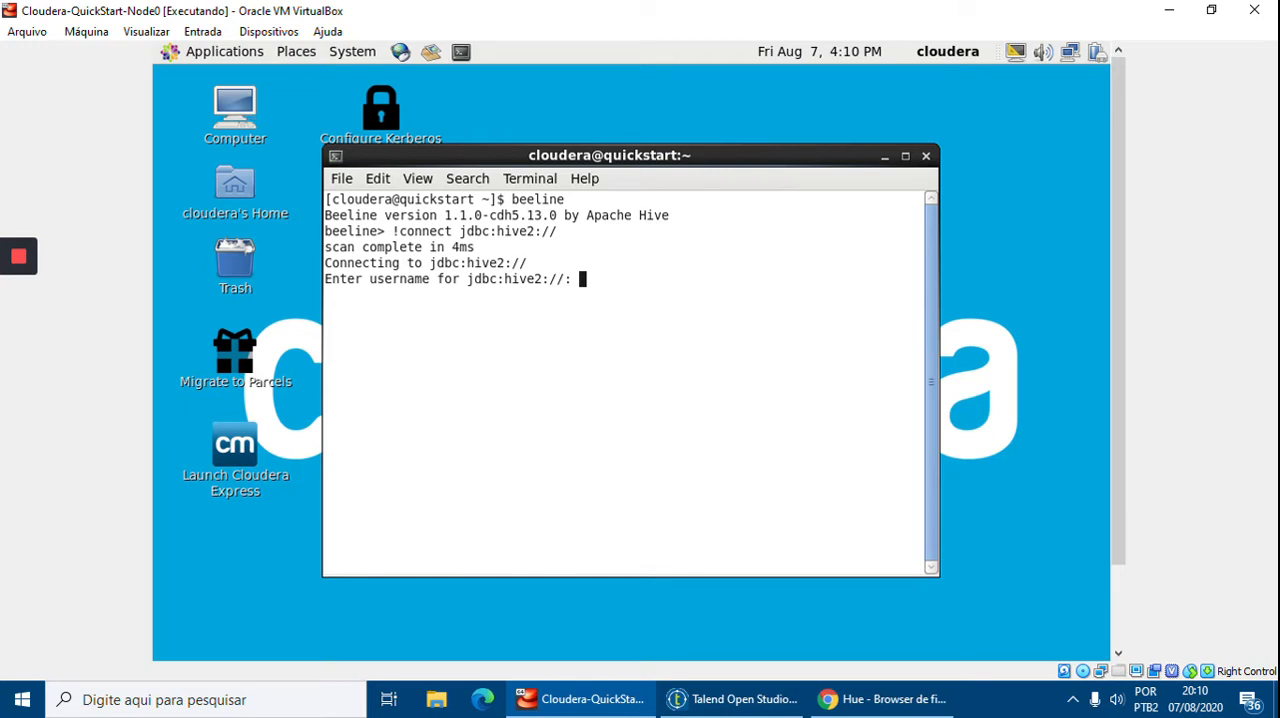
key("Return")
key("Return")
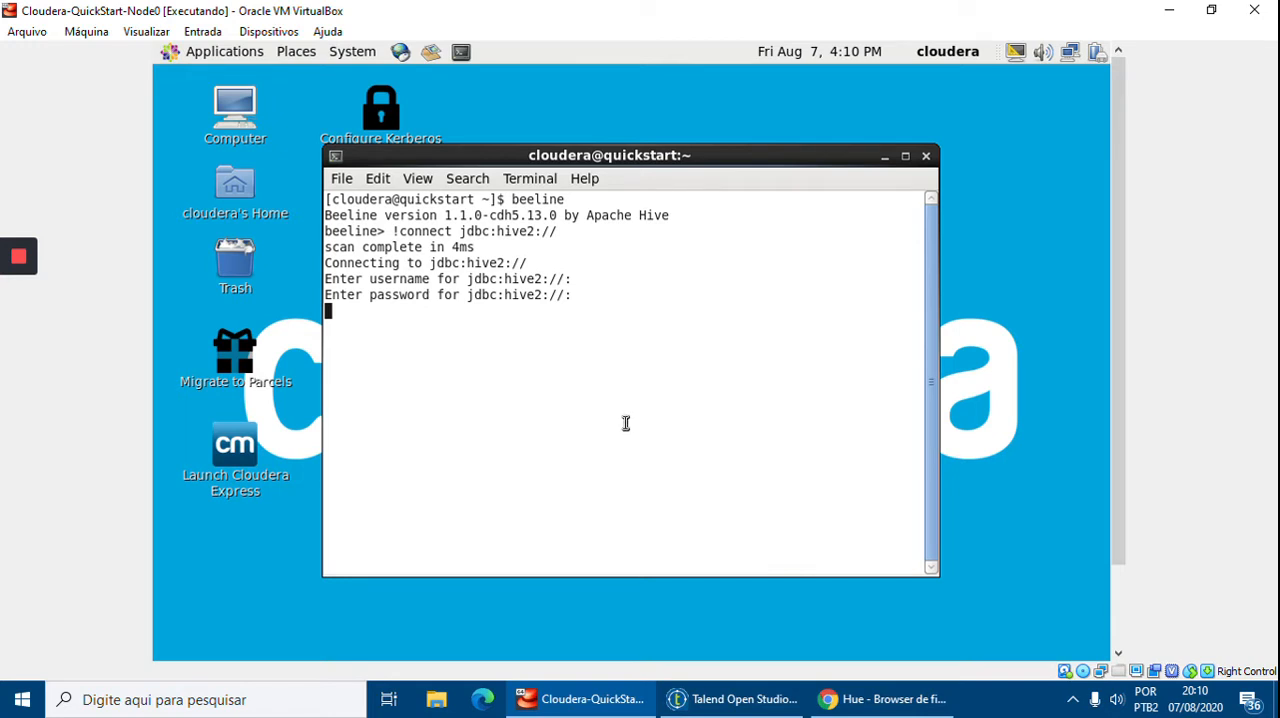
key("Return")
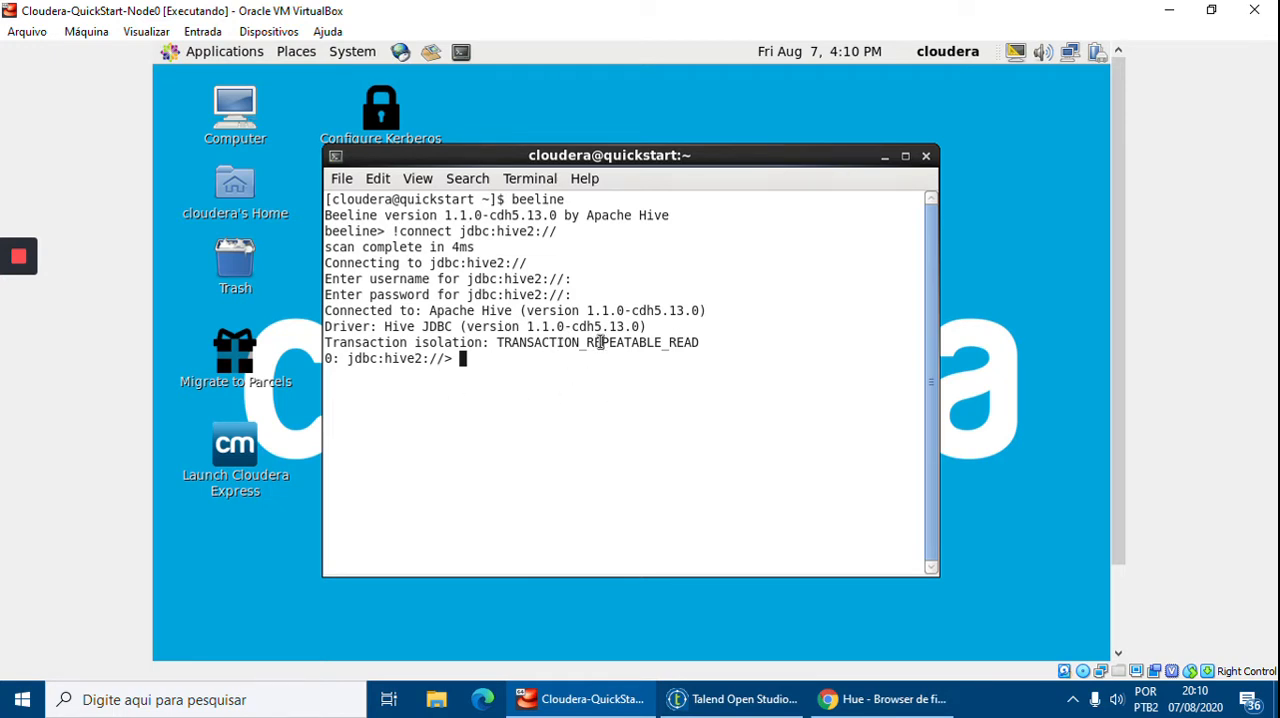
List the existing Hive databases with show databases;
type("show databases;")
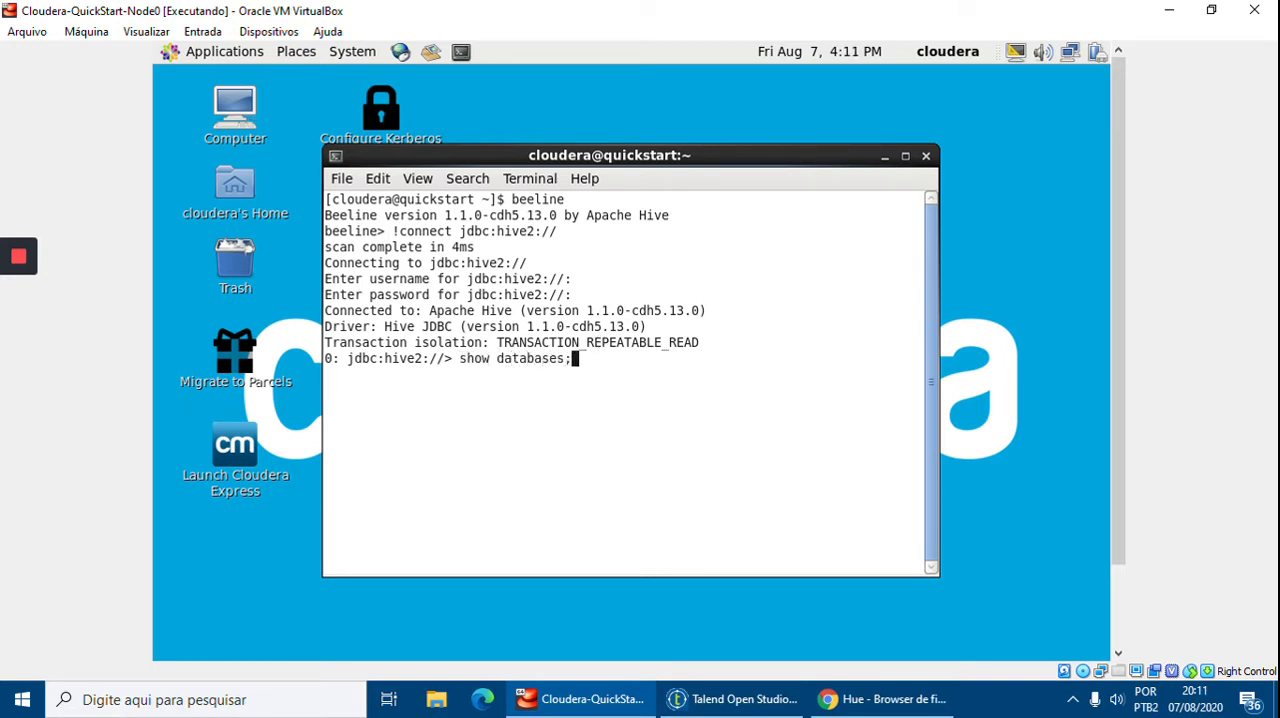
key("Return")
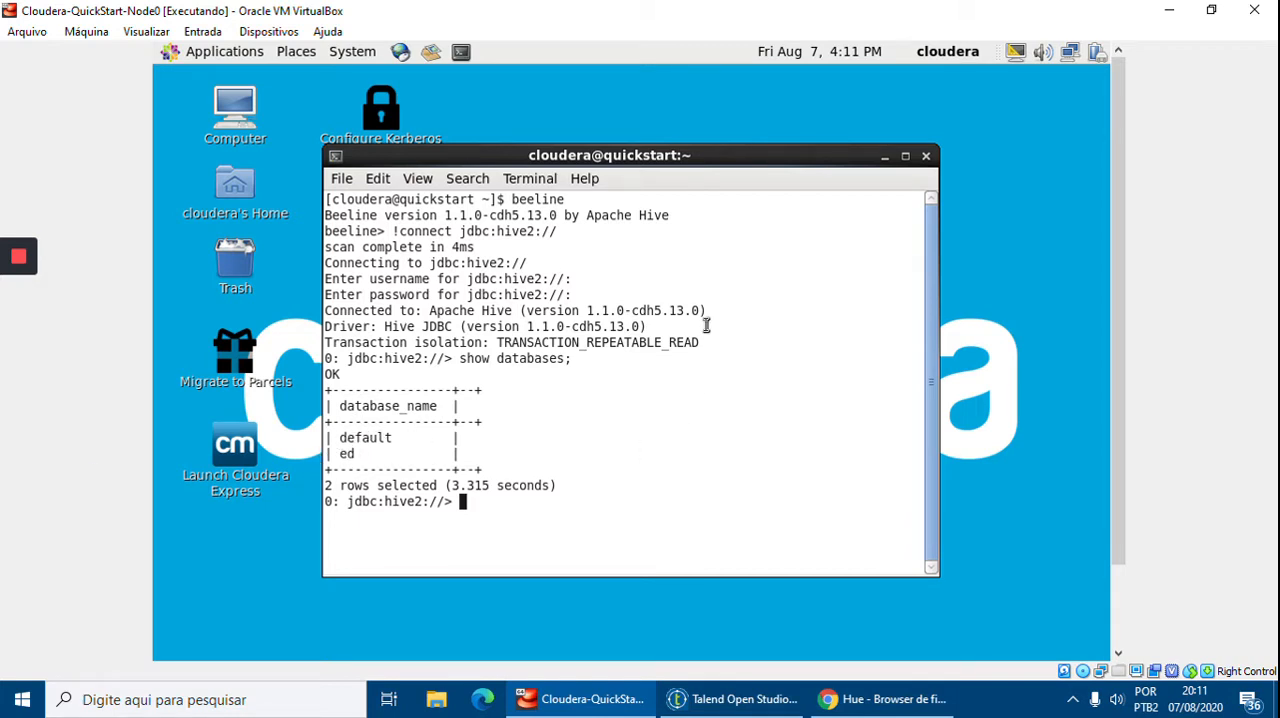
Create a Hive database named dw_vendas
type("create database")
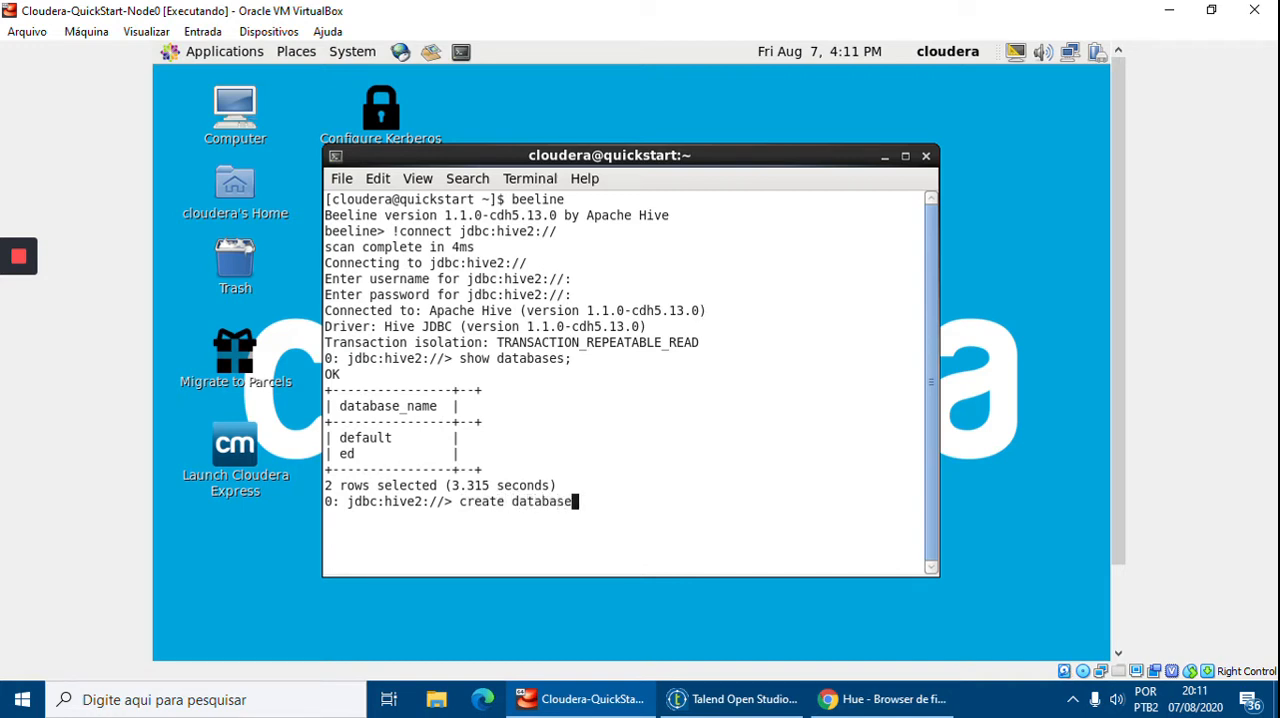
type(" dw_vendas;")
key("Return")
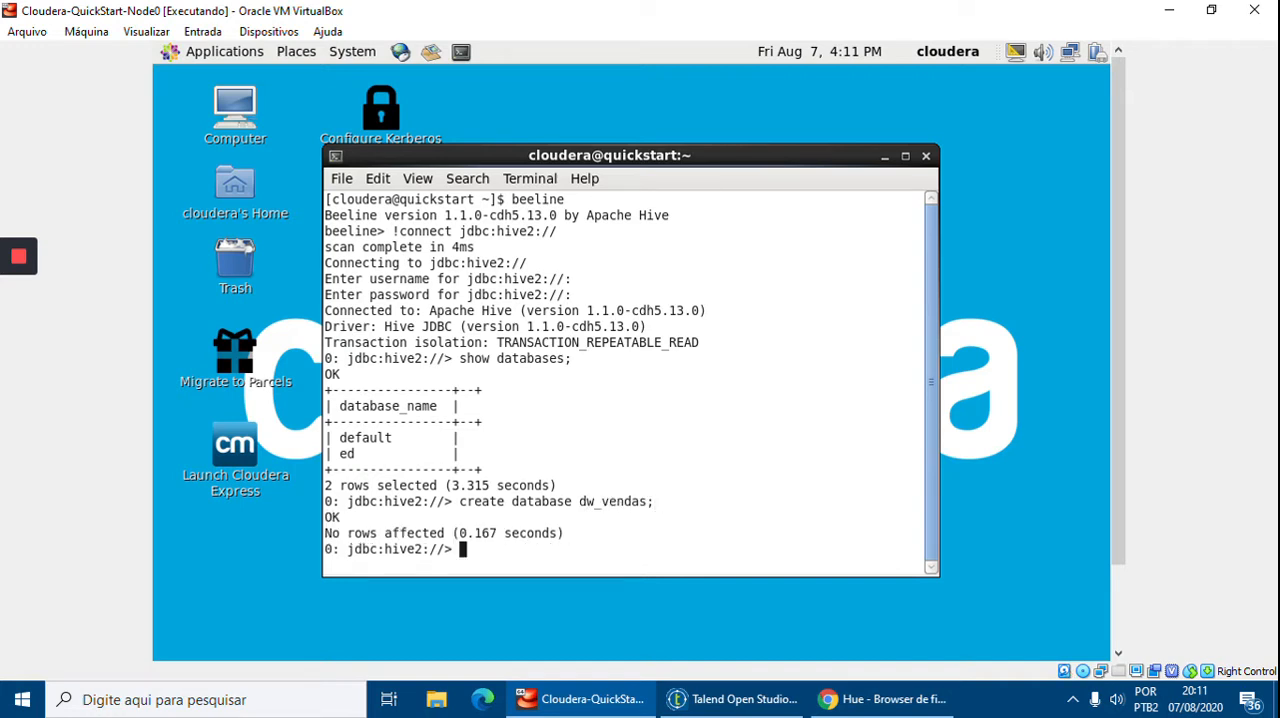
Rerun show databases; to list the Hive databases again
key("Up")
key("Up")
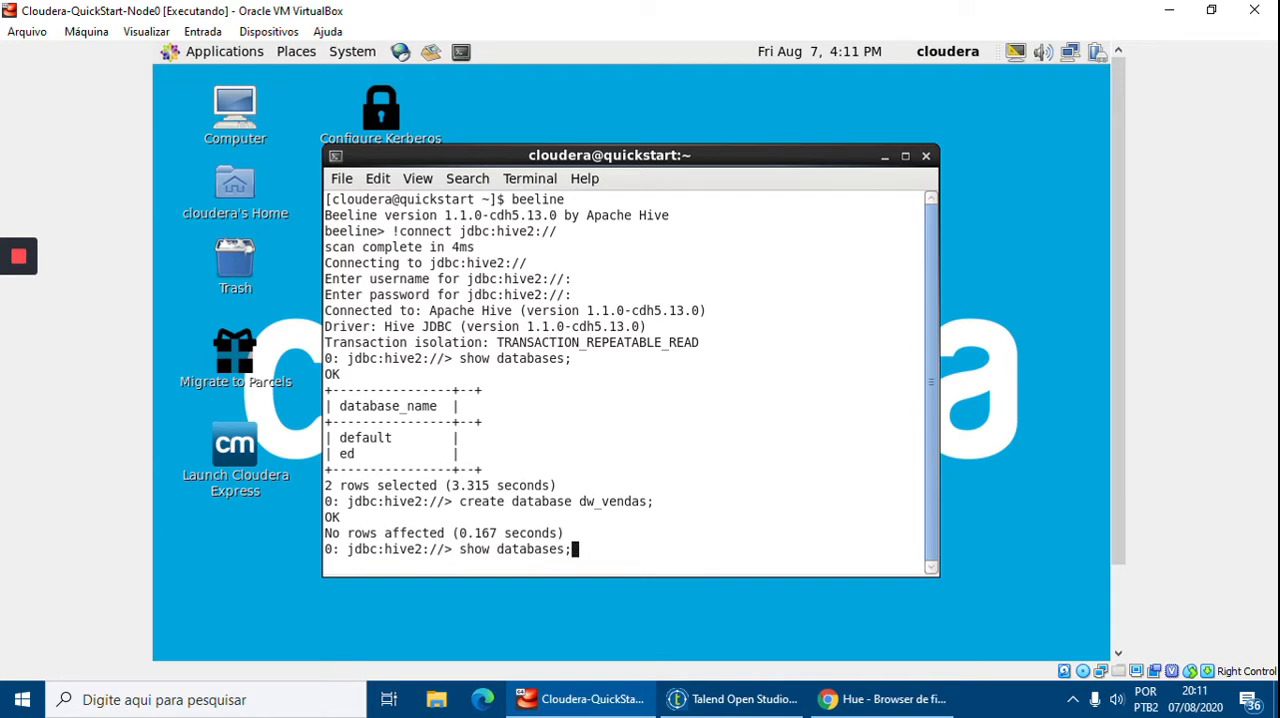
key("Return")
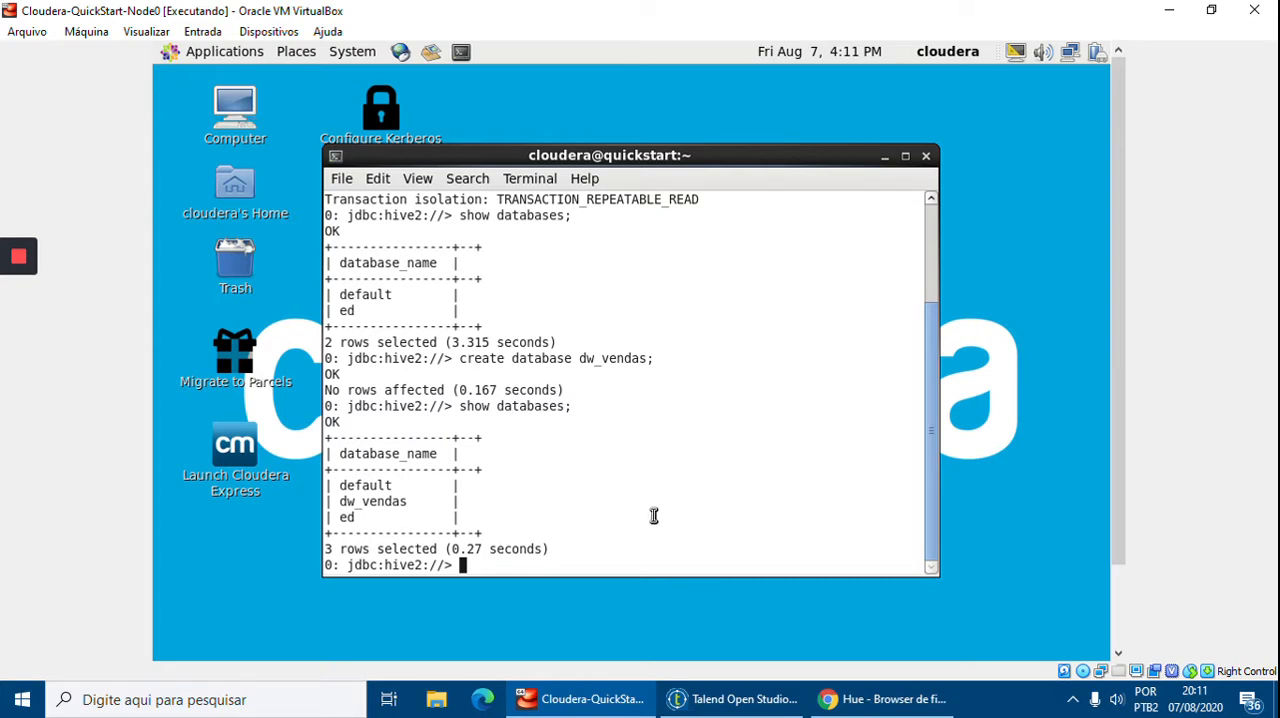
Switch to the dw_vendas database and list its tables
type("use dw_vendas;")
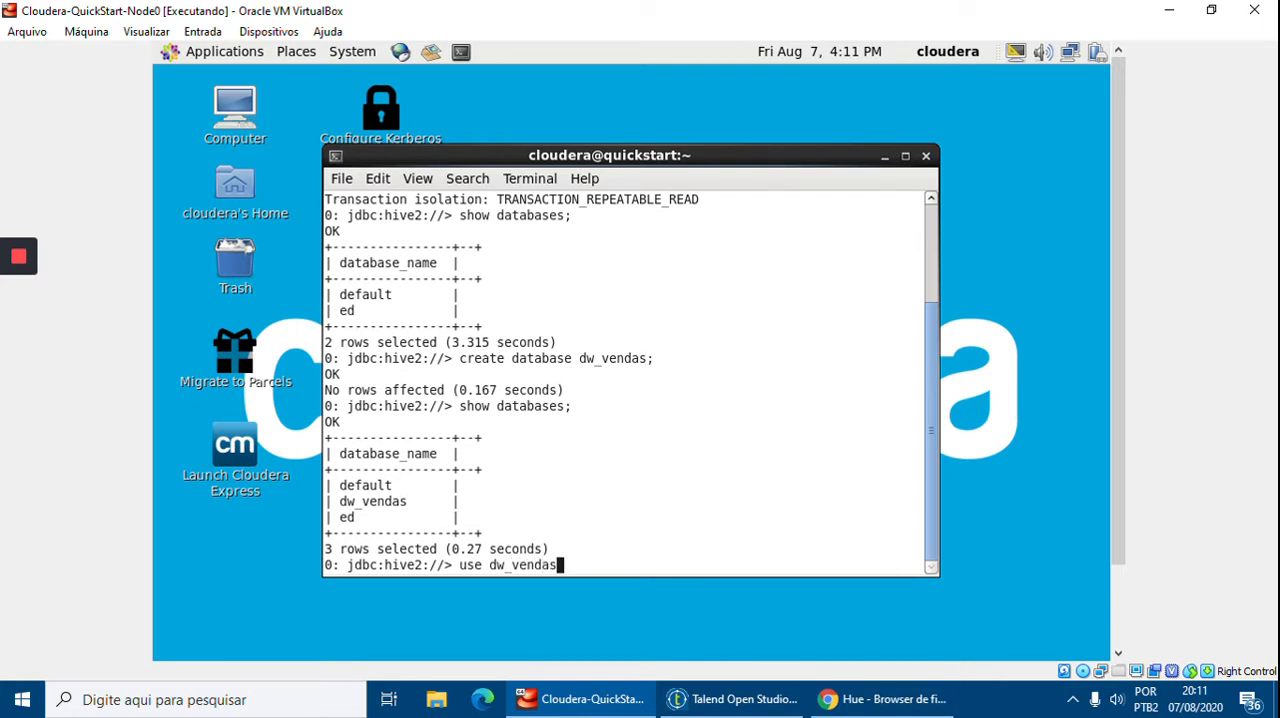
key("Return")
type("s")
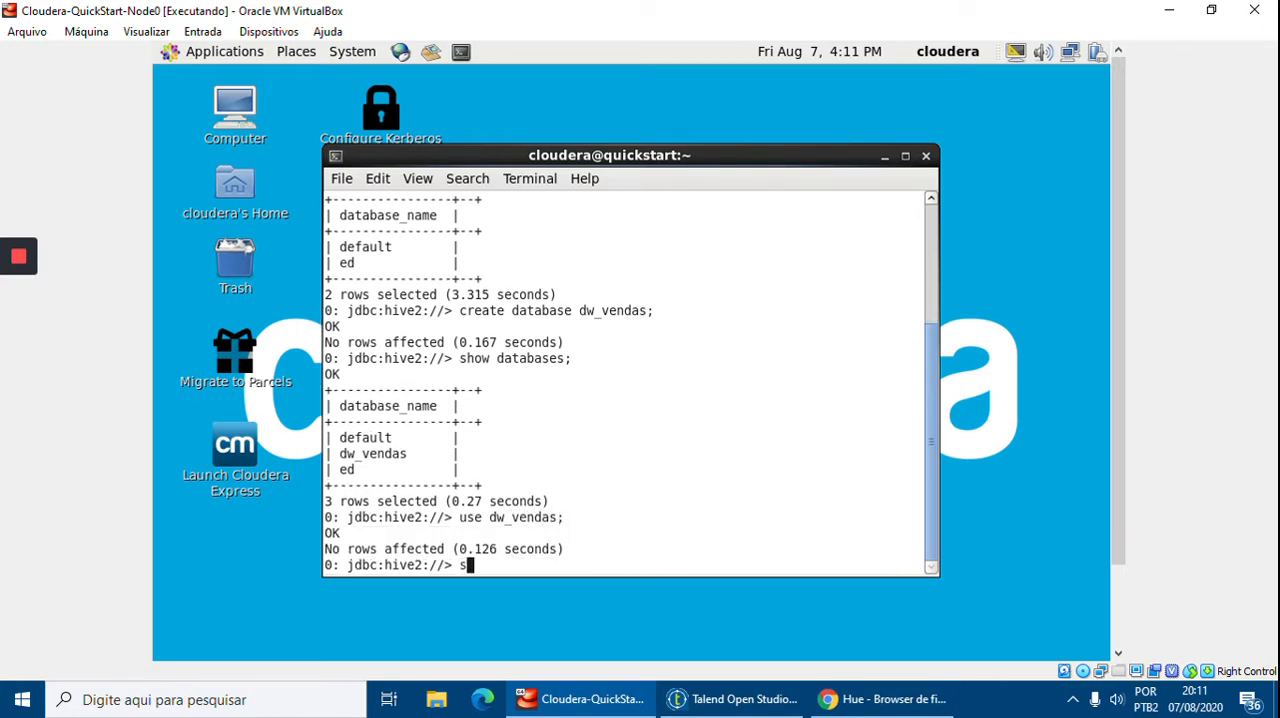
type("how tables;")
key("Return")
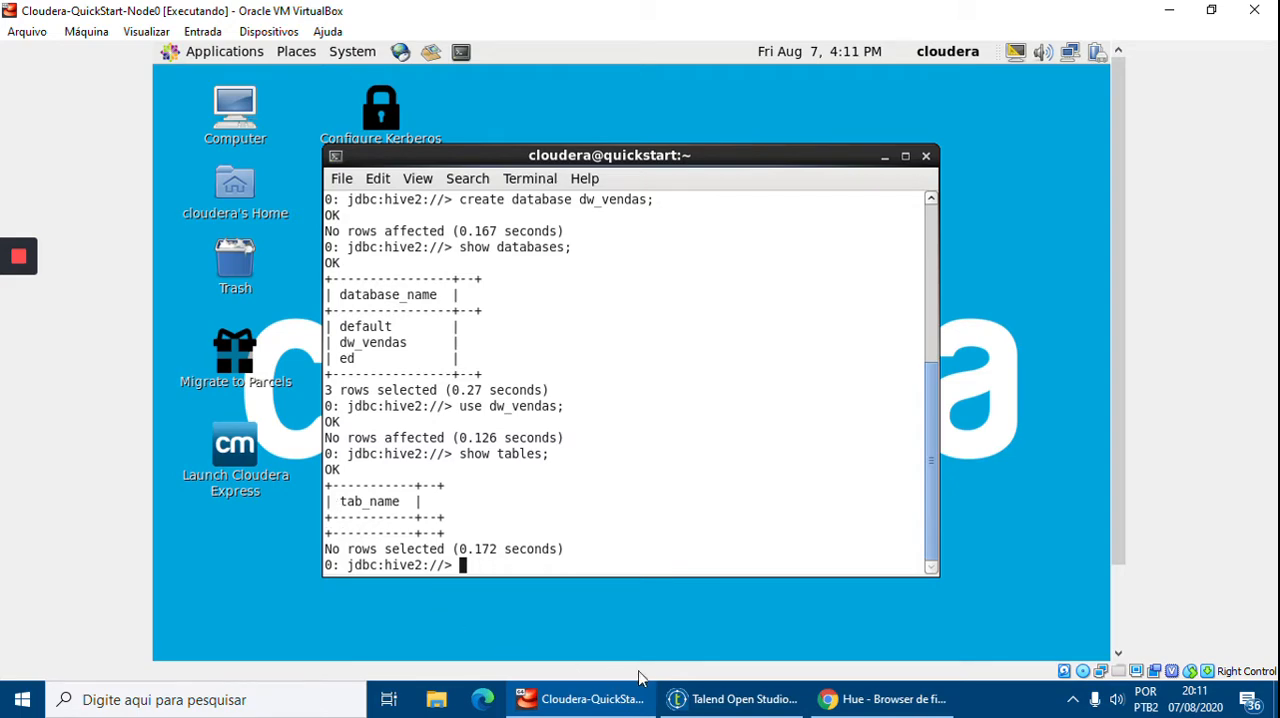
Switch to Talend Open Studio for Big Data
left_click(620, 704)
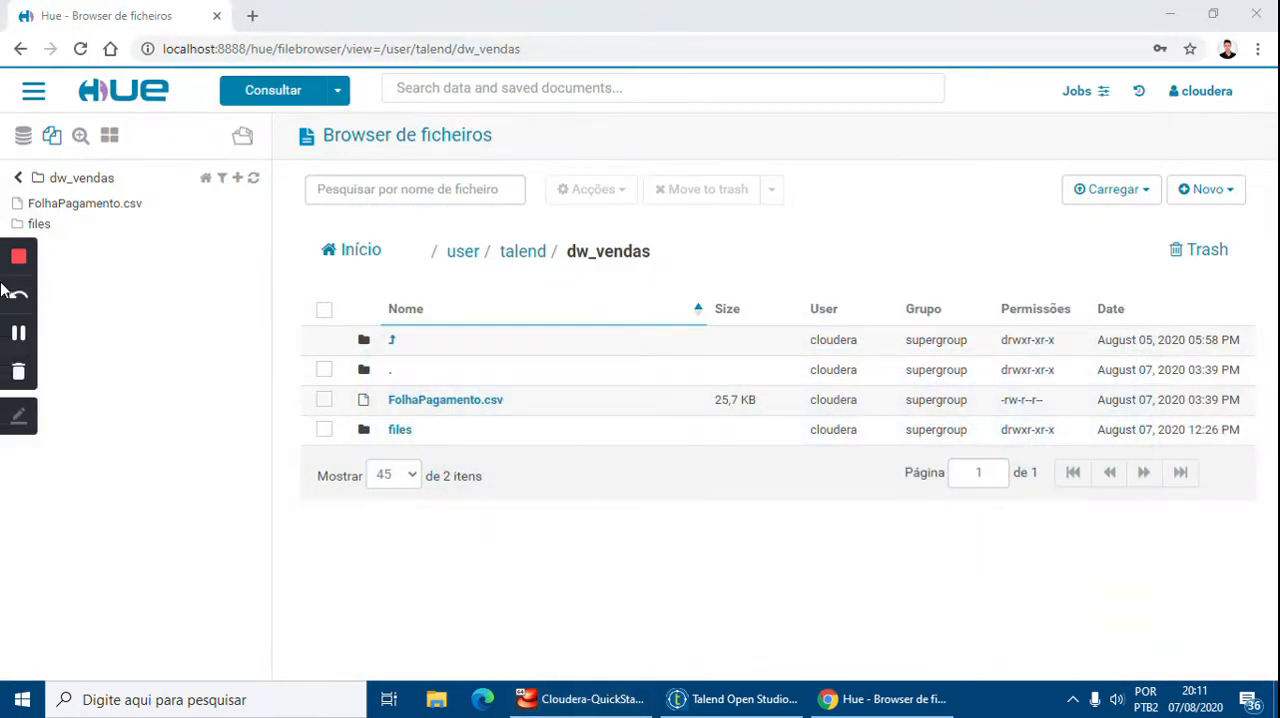
left_click(724, 702)
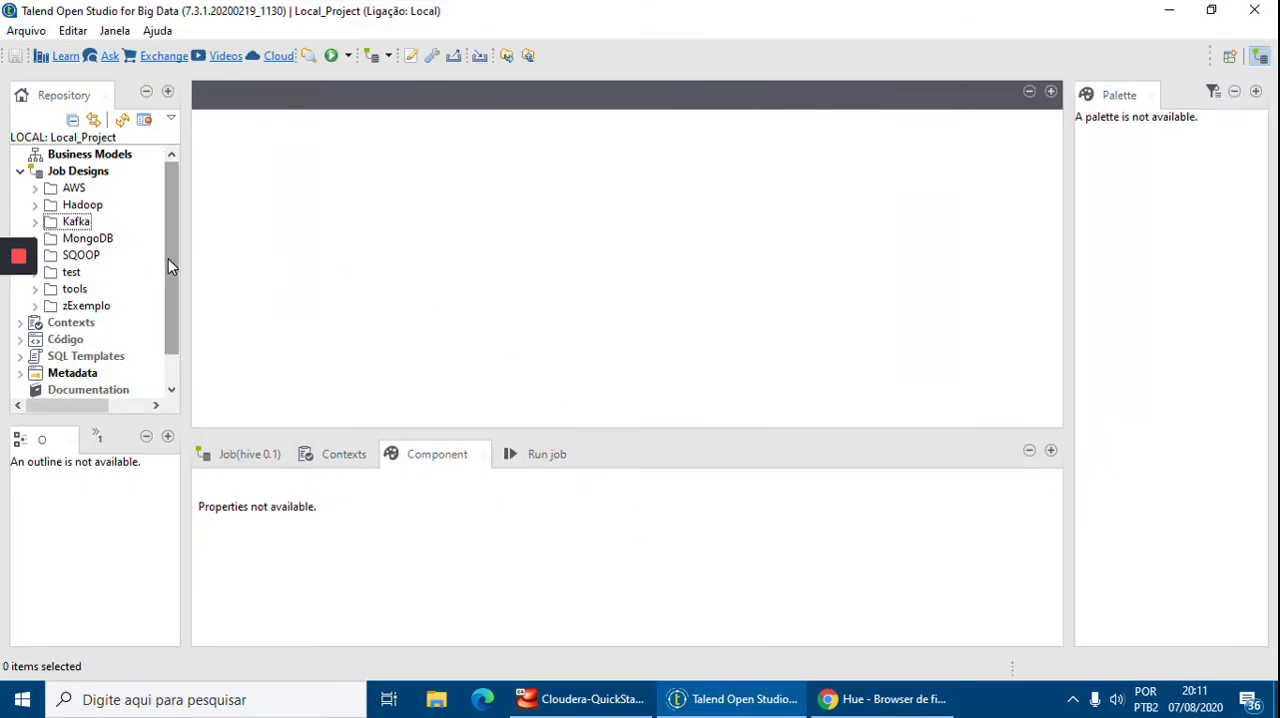
left_click(93, 174)
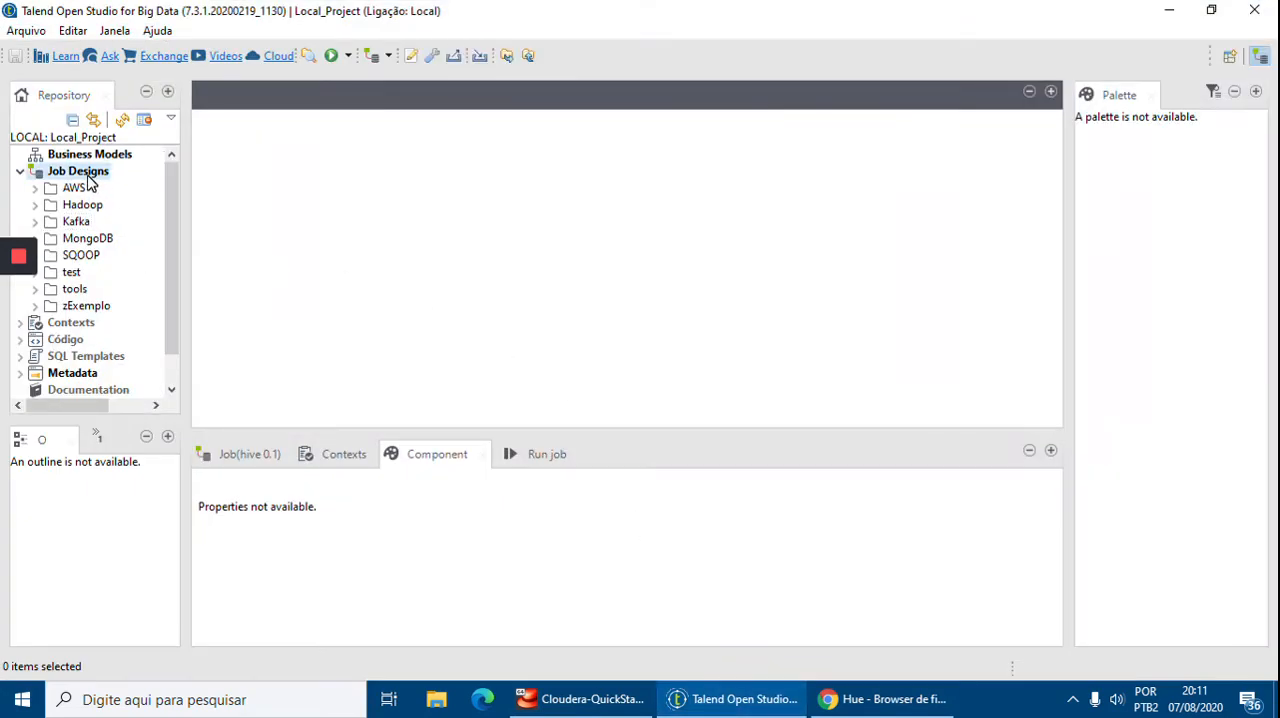
right_click(100, 172)
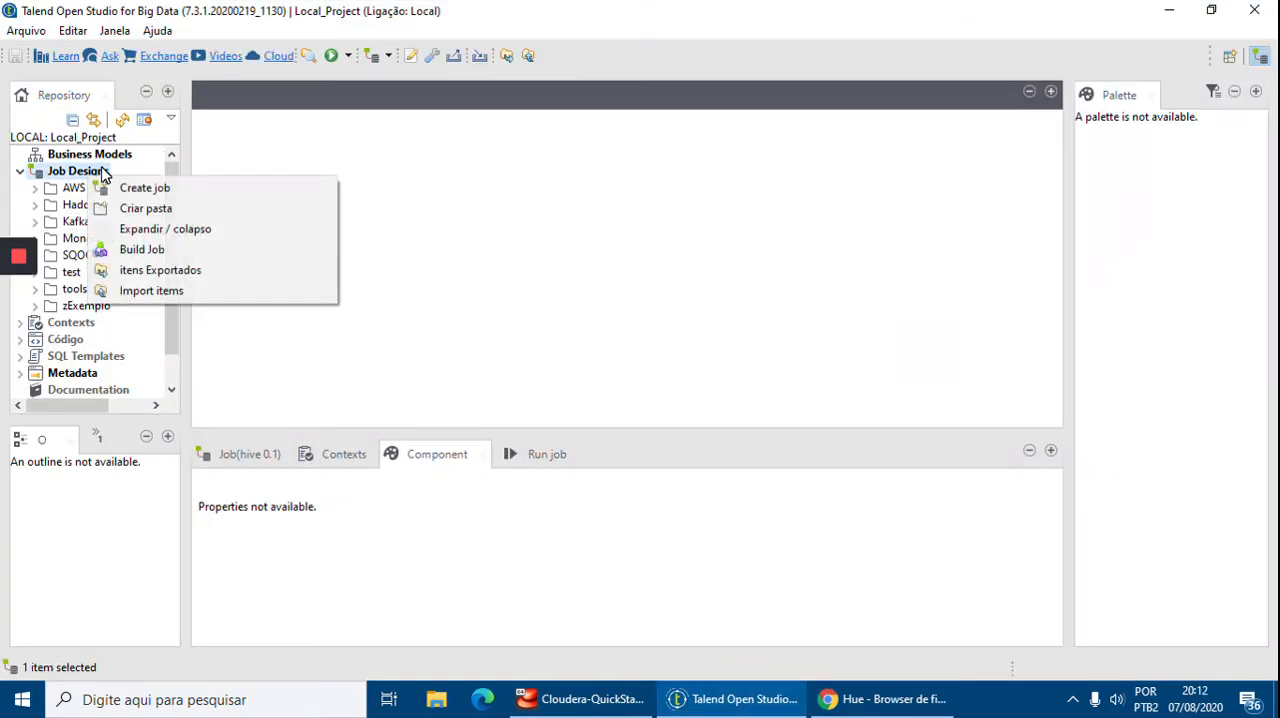
left_click(145, 190)
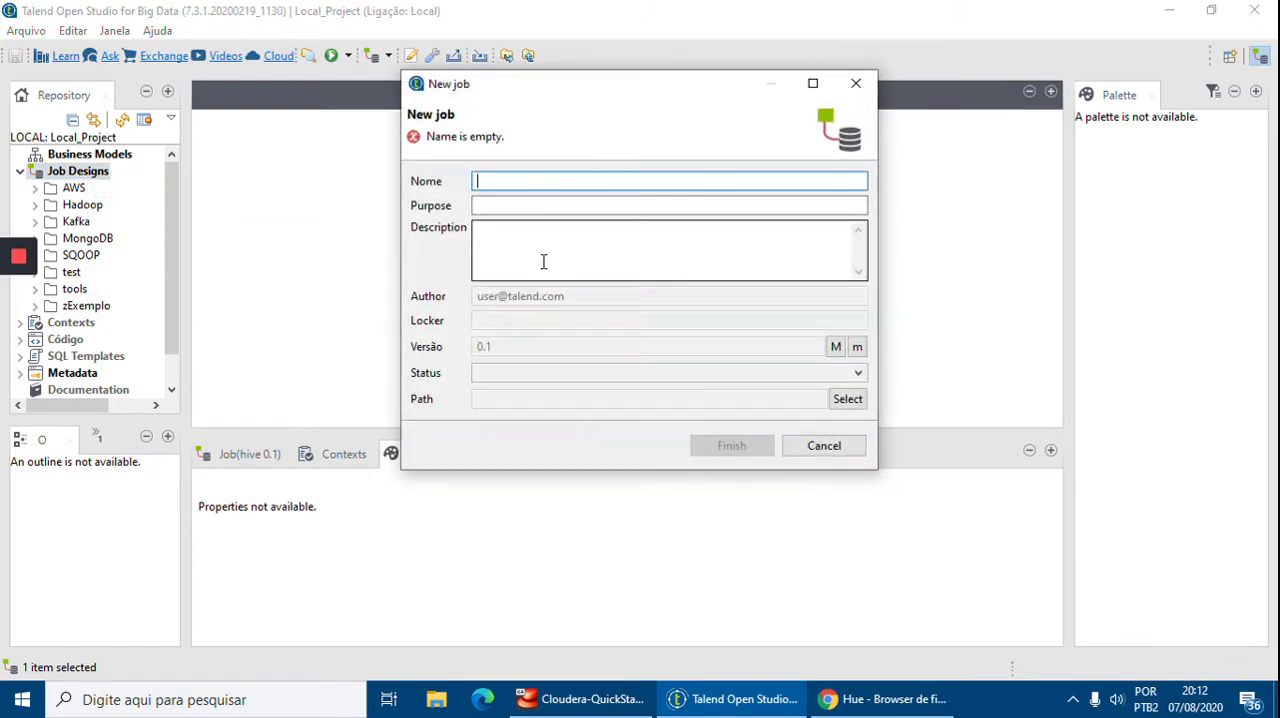
key("Escape")
Create a folder named Hive under Job Designs
right_click(80, 175)
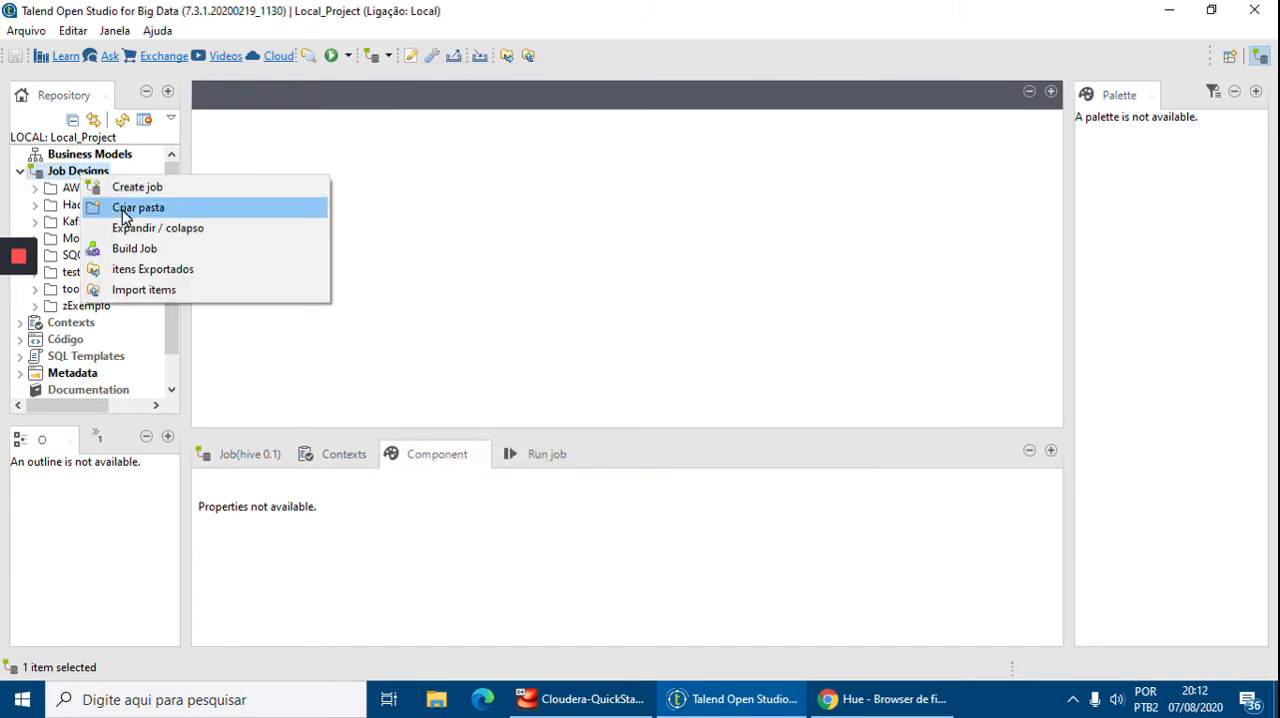
left_click(123, 209)
type("Hive")
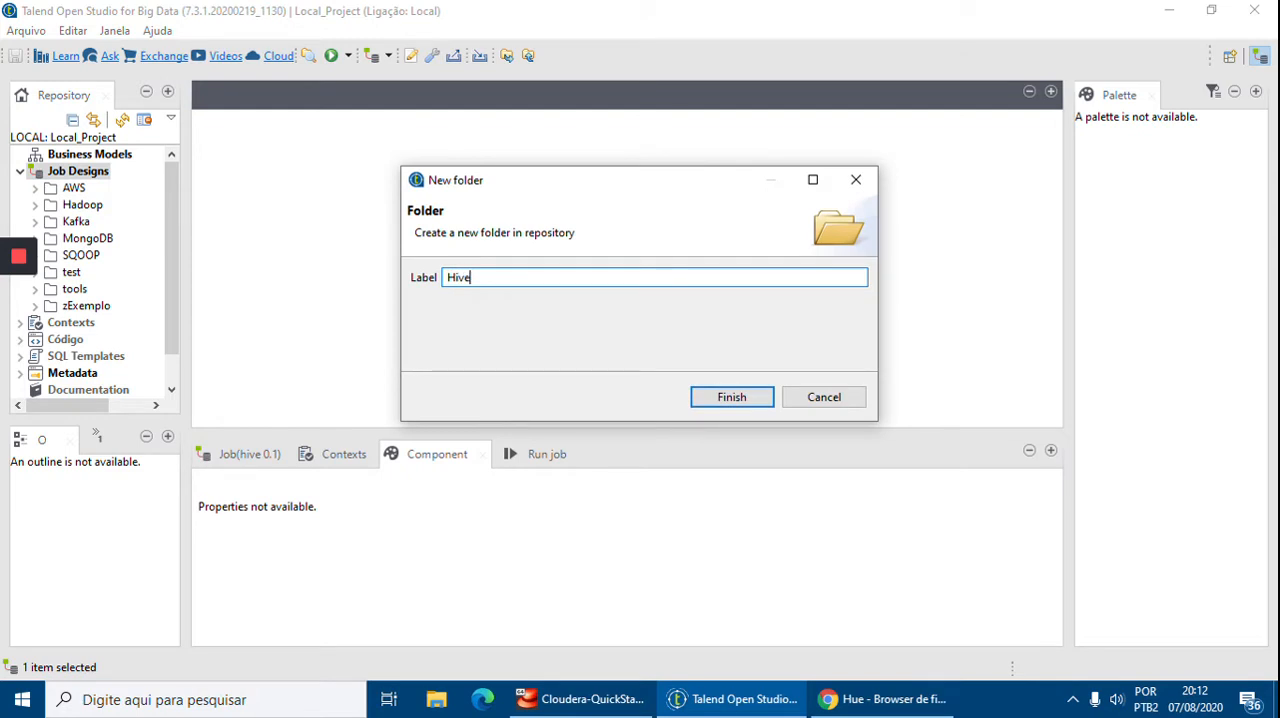
key("Return")
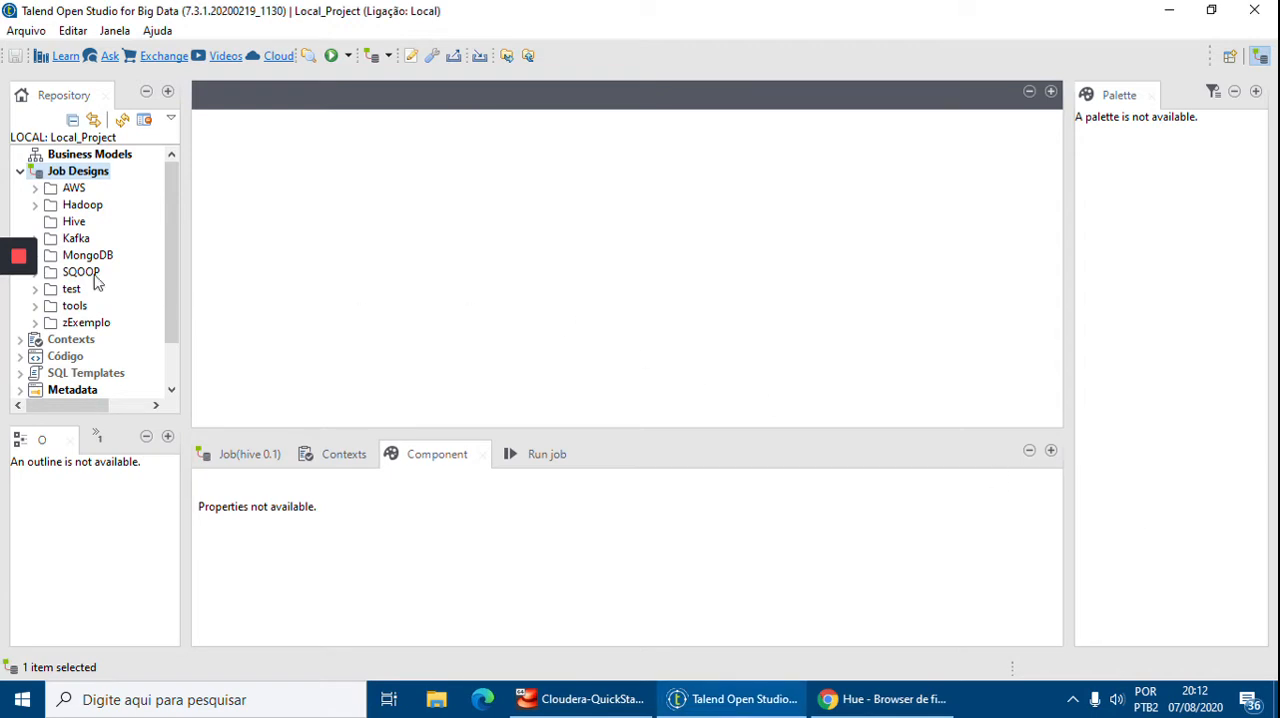
Create a new job named fromHDFStoHive inside the Hive folder
left_click(72, 224)
right_click(74, 222)
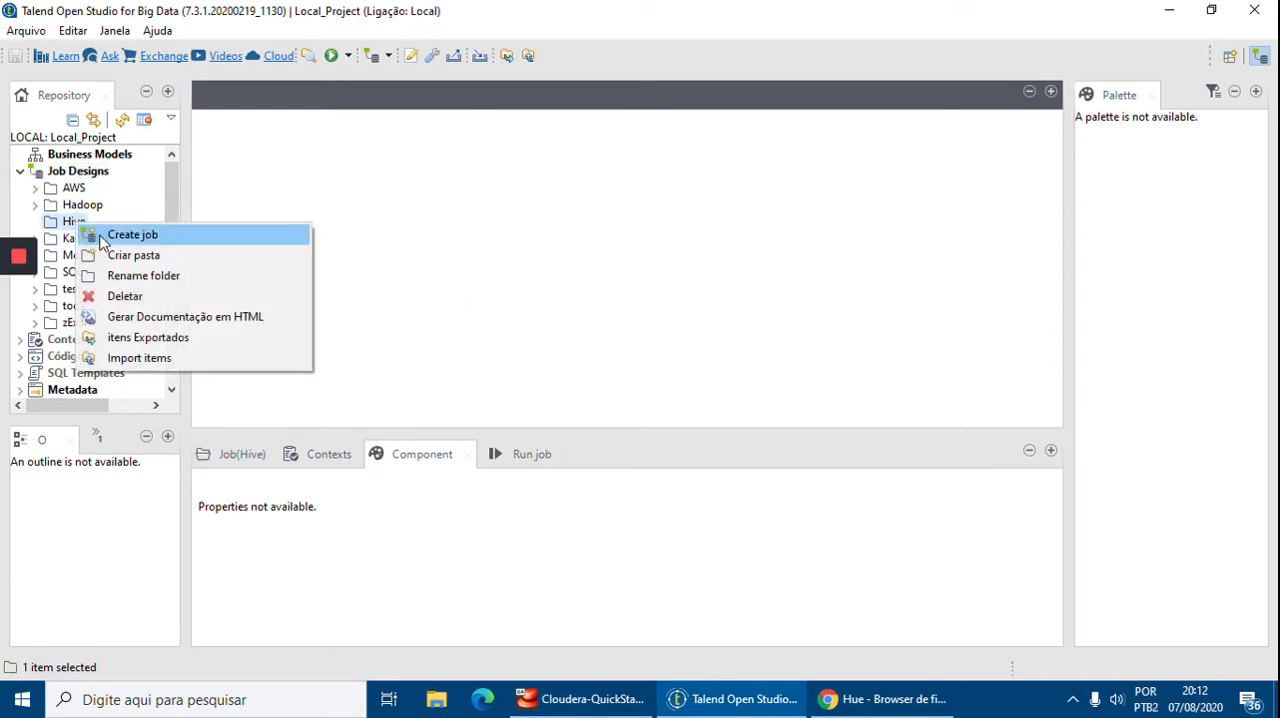
left_click(100, 237)
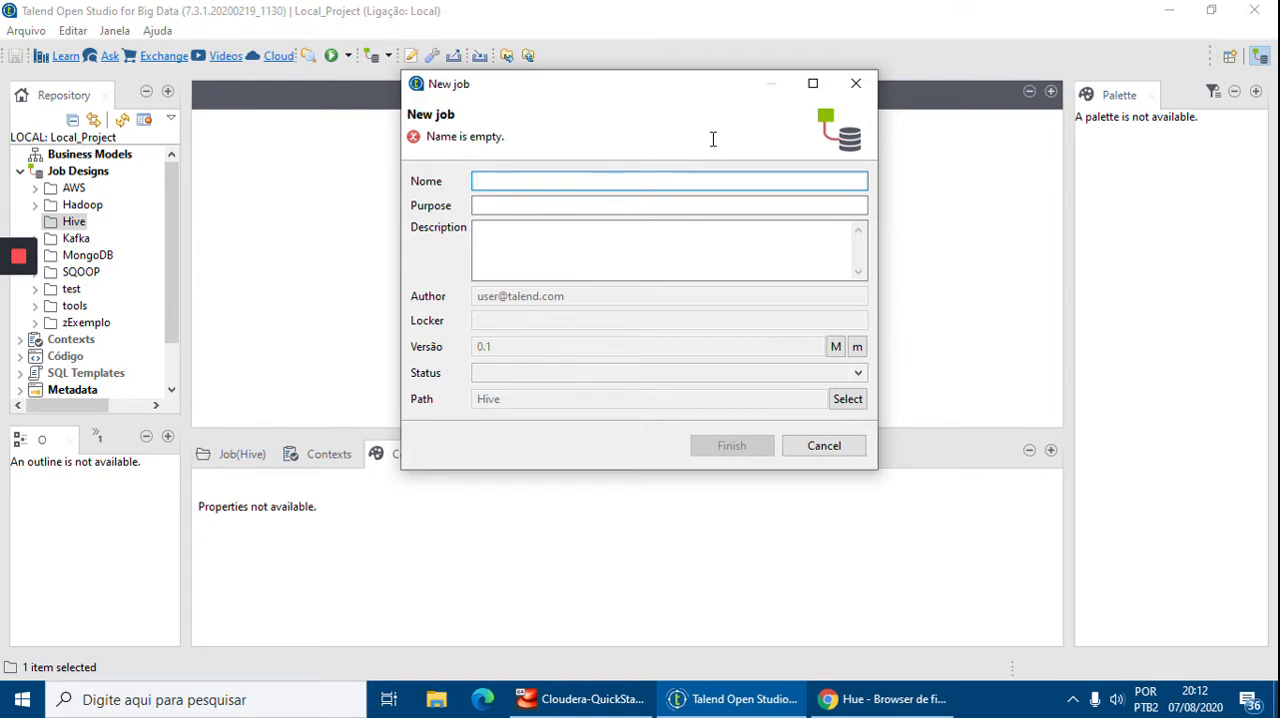
type("from")
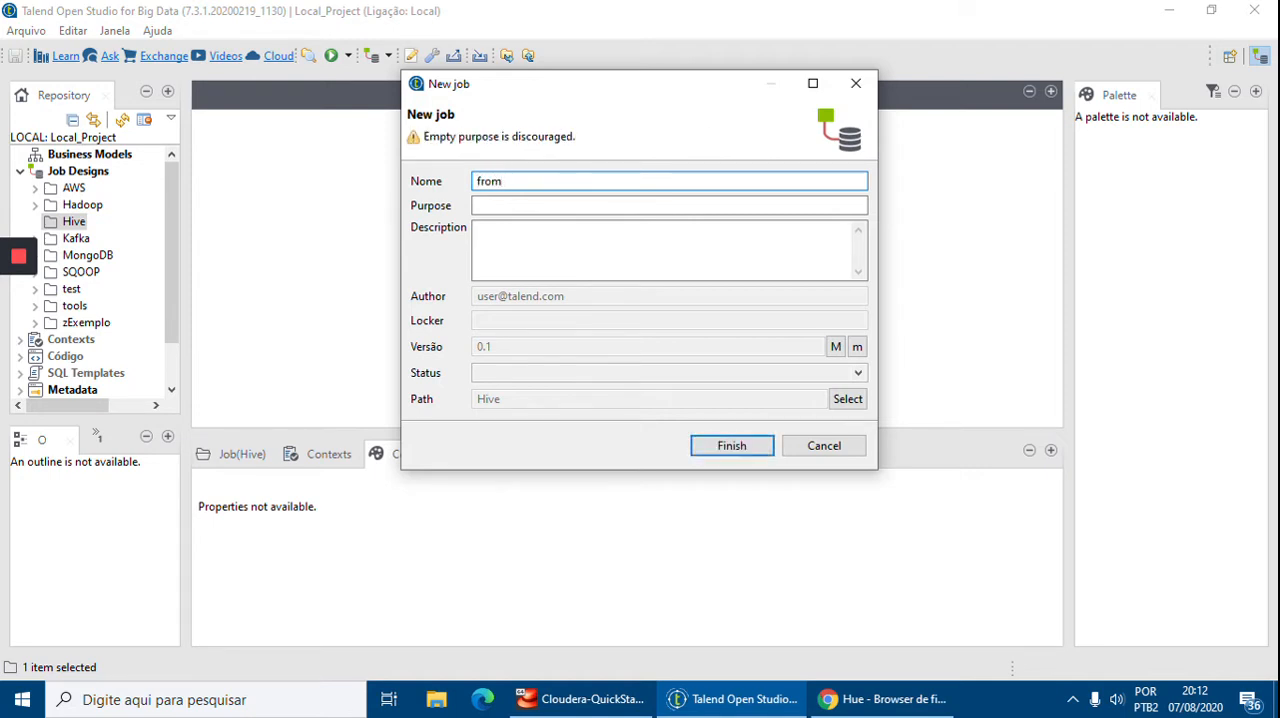
type("HDFStoHive")
left_click(731, 446)
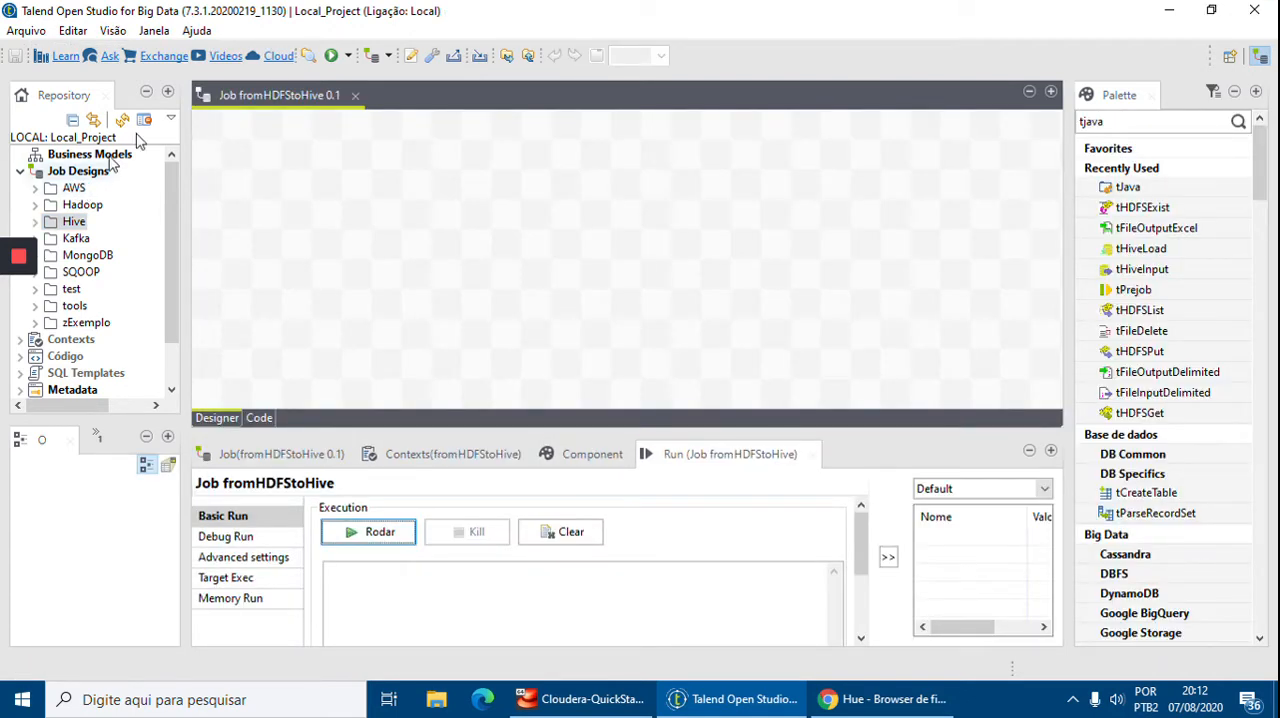
Add a tPrejob component to the job's design canvas
left_click_drag(621, 436, 620, 404)
left_click(53, 224)
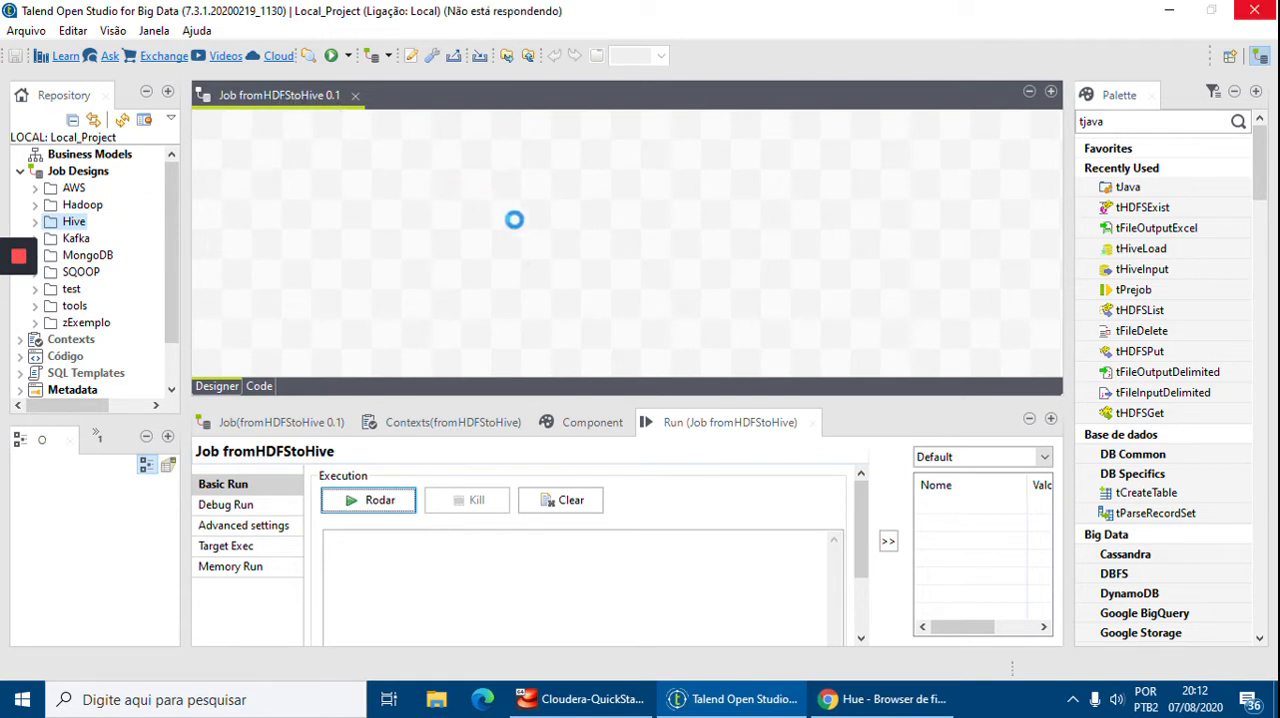
left_click_drag(1163, 120, 922, 127)
key("BackSpace")
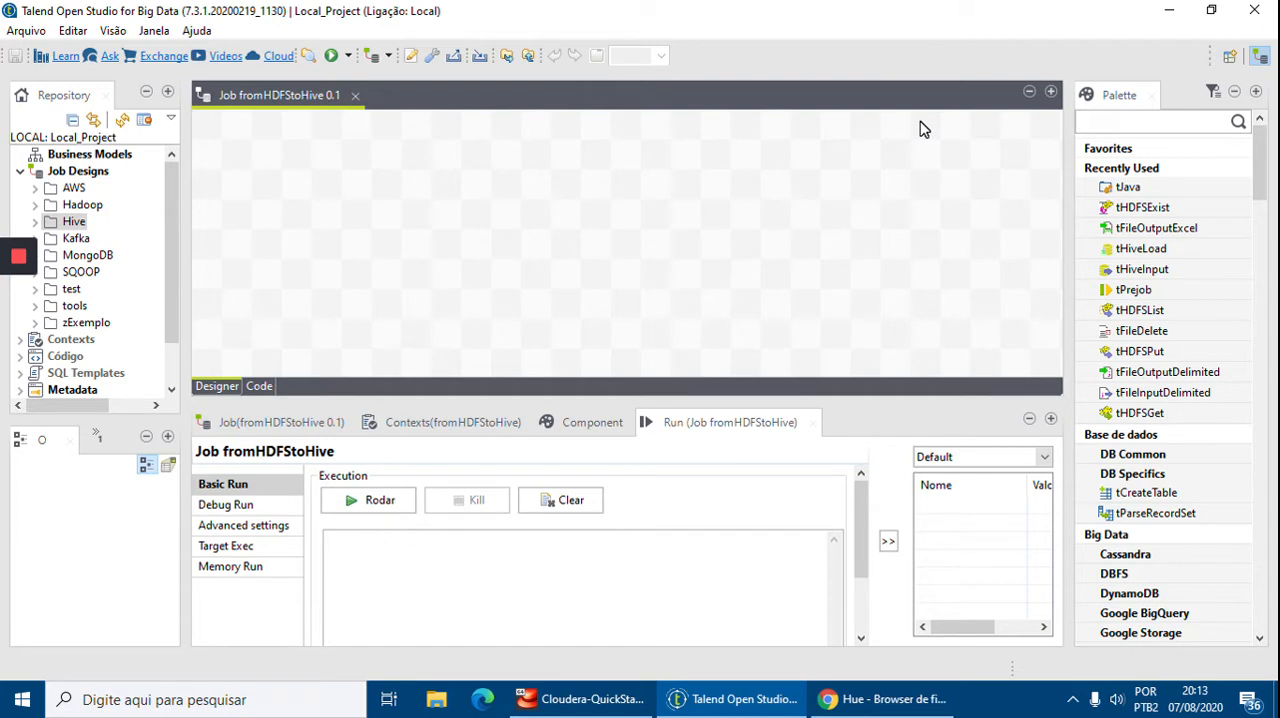
type("t")
left_click_drag(1177, 180, 222, 193)
Find tHiveConnection in the palette and place it on the canvas beside tPrejob
left_click(1124, 121)
double_click(1124, 121)
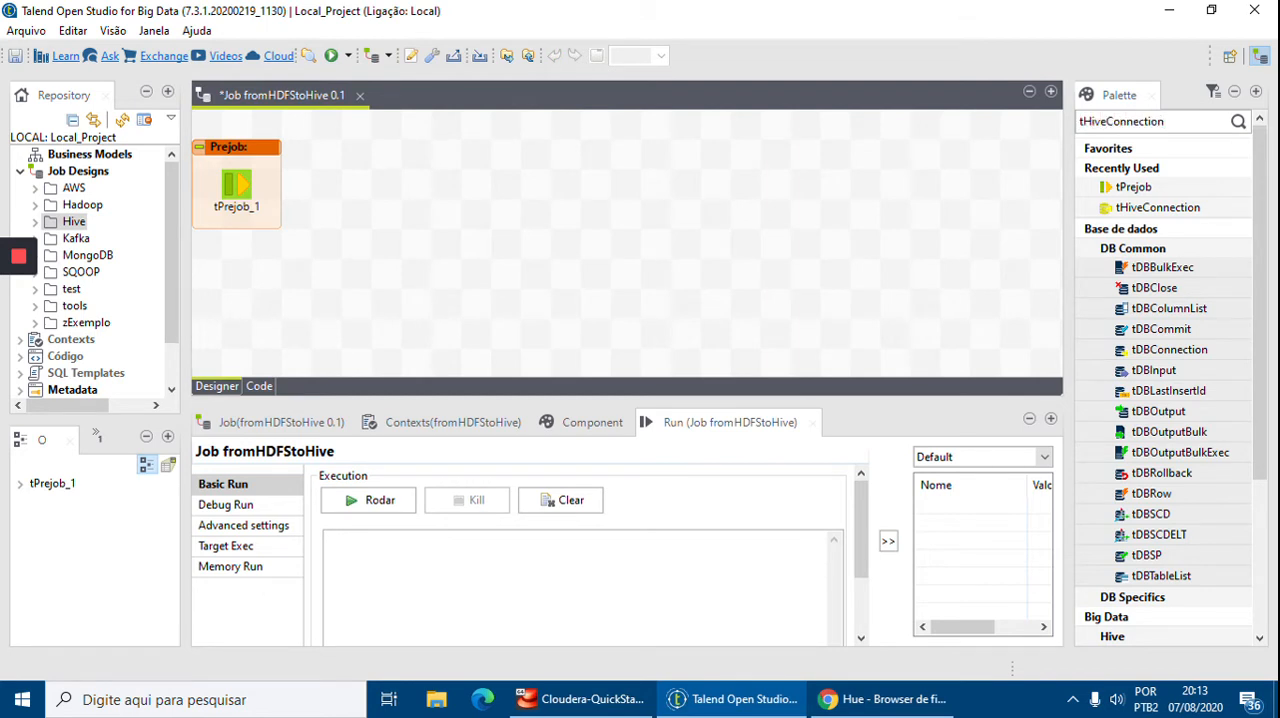
key("Return")
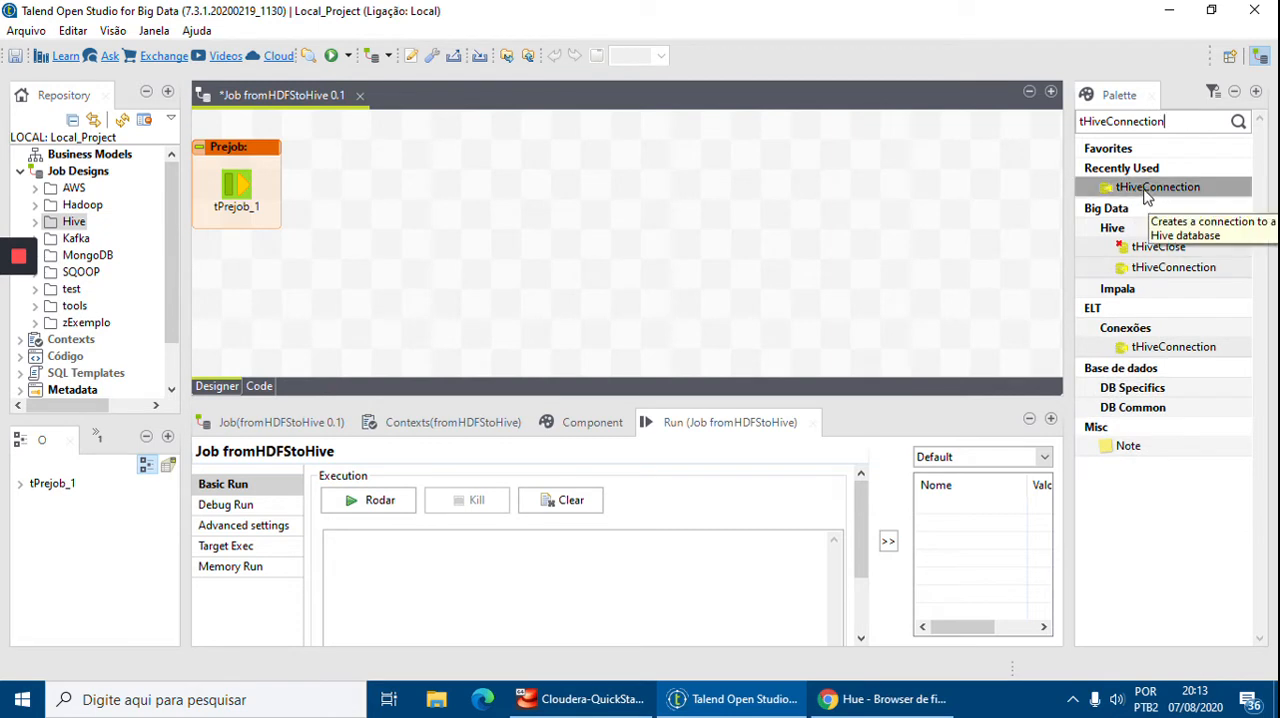
left_click_drag(1140, 195, 492, 195)
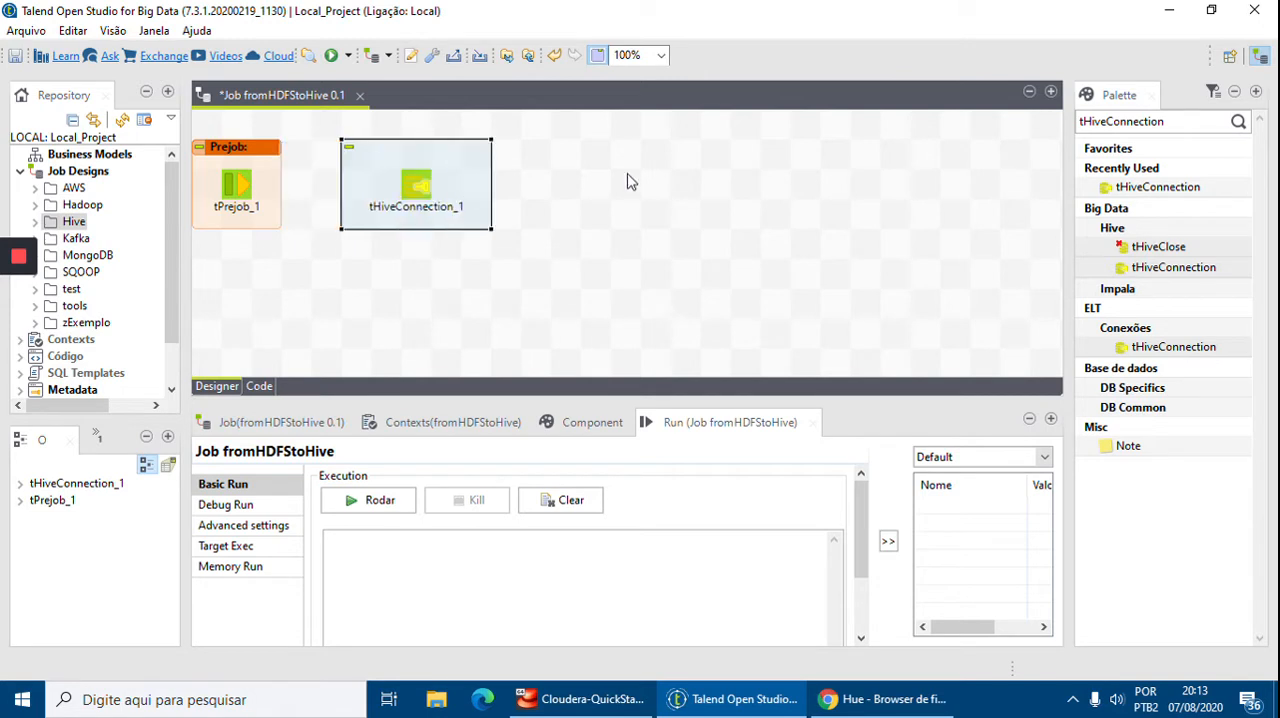
Find tHiveCreateTable in the palette and place it on the canvas beside tHiveConnection
double_click(1188, 128)
type("teTable")
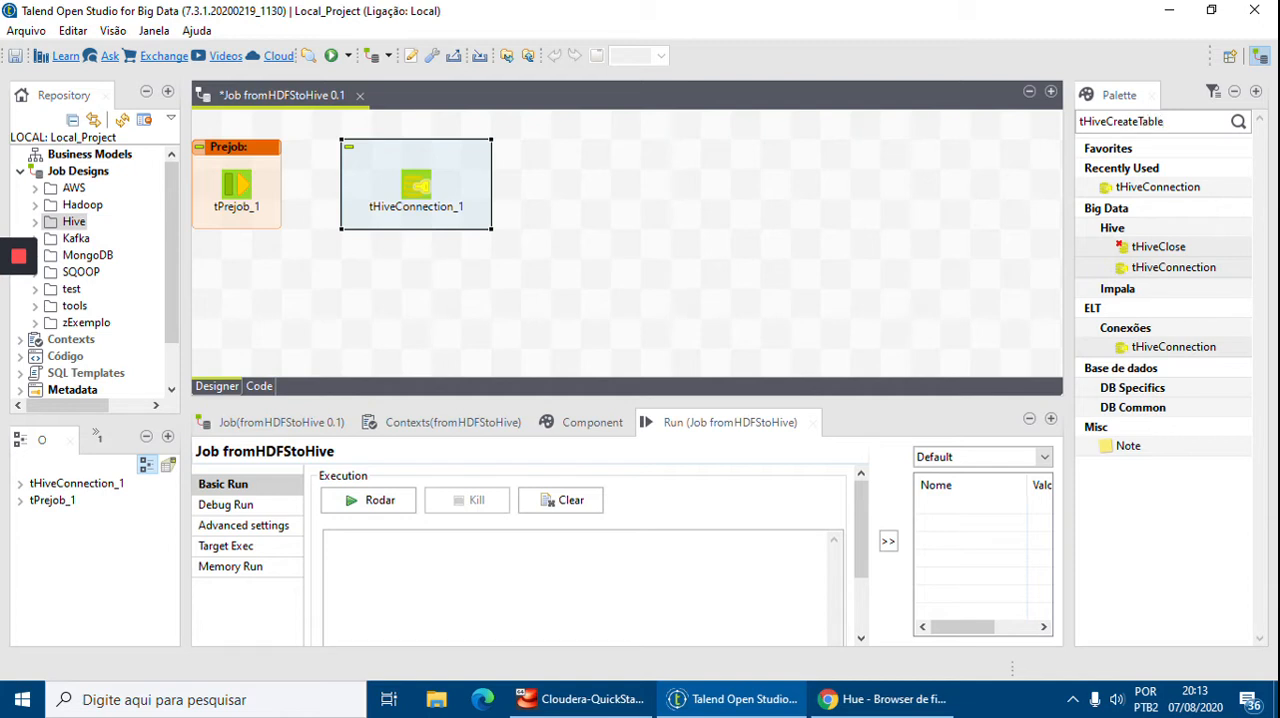
key("Return")
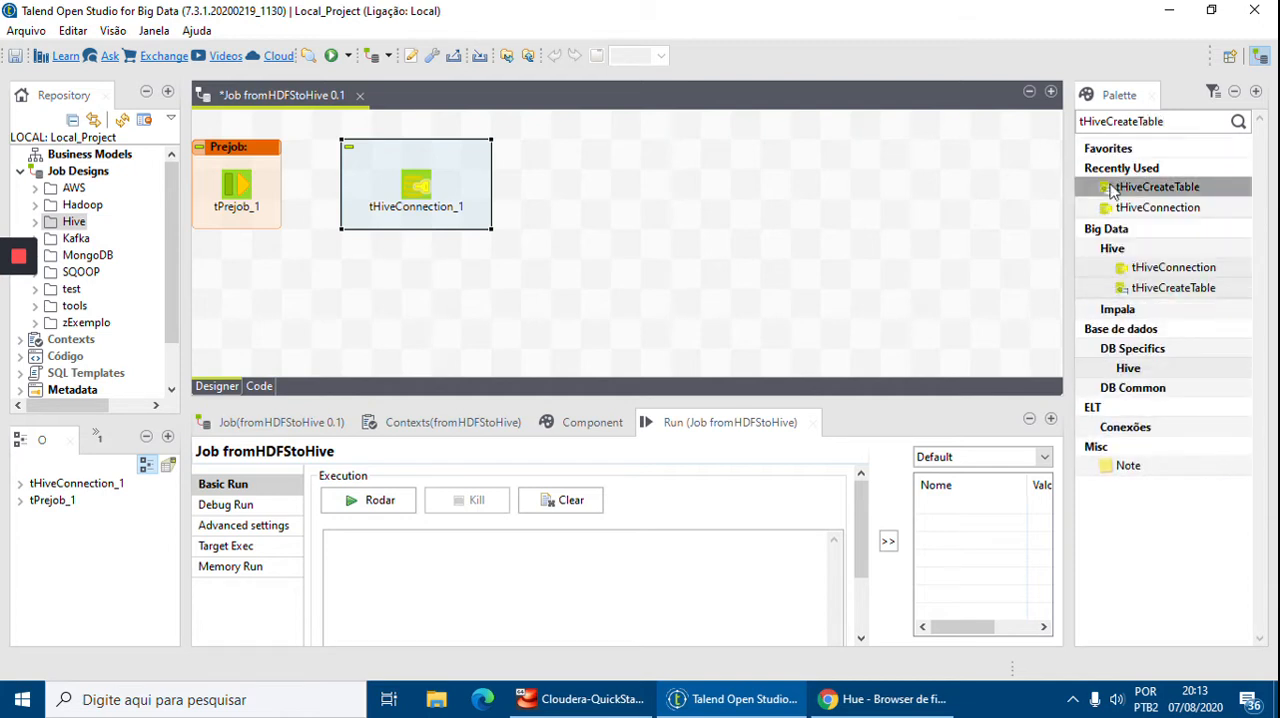
left_click_drag(1168, 289, 528, 230)
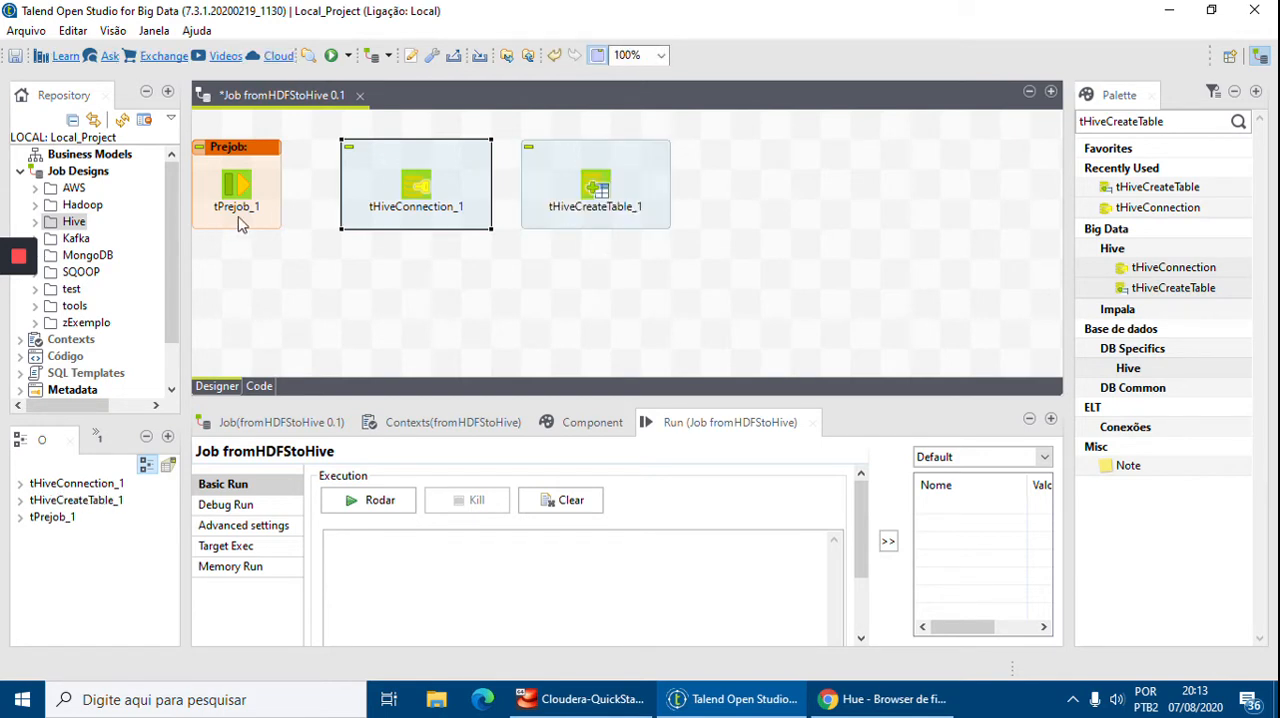
Connect tPrejob_1 to tHiveConnection_1 with an OnComponentOk trigger
left_click(322, 196)
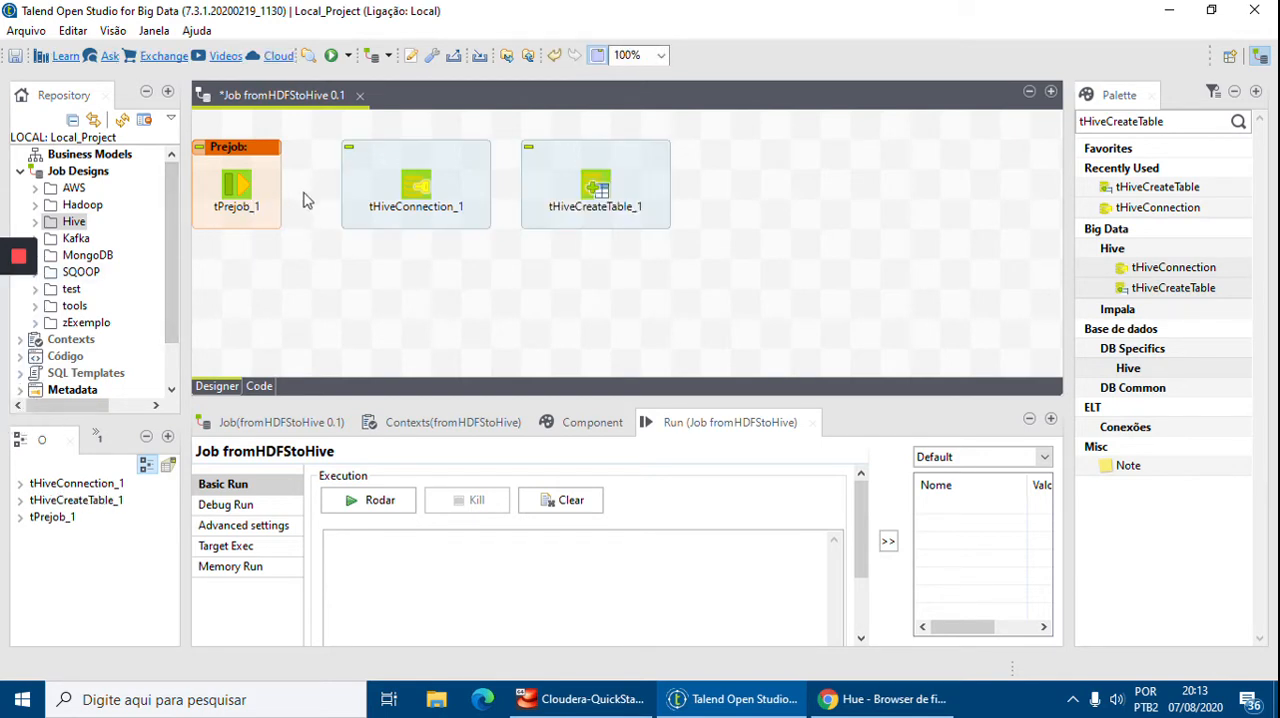
left_click(240, 194)
right_click(240, 192)
mouse_move(300, 195)
left_click(497, 200)
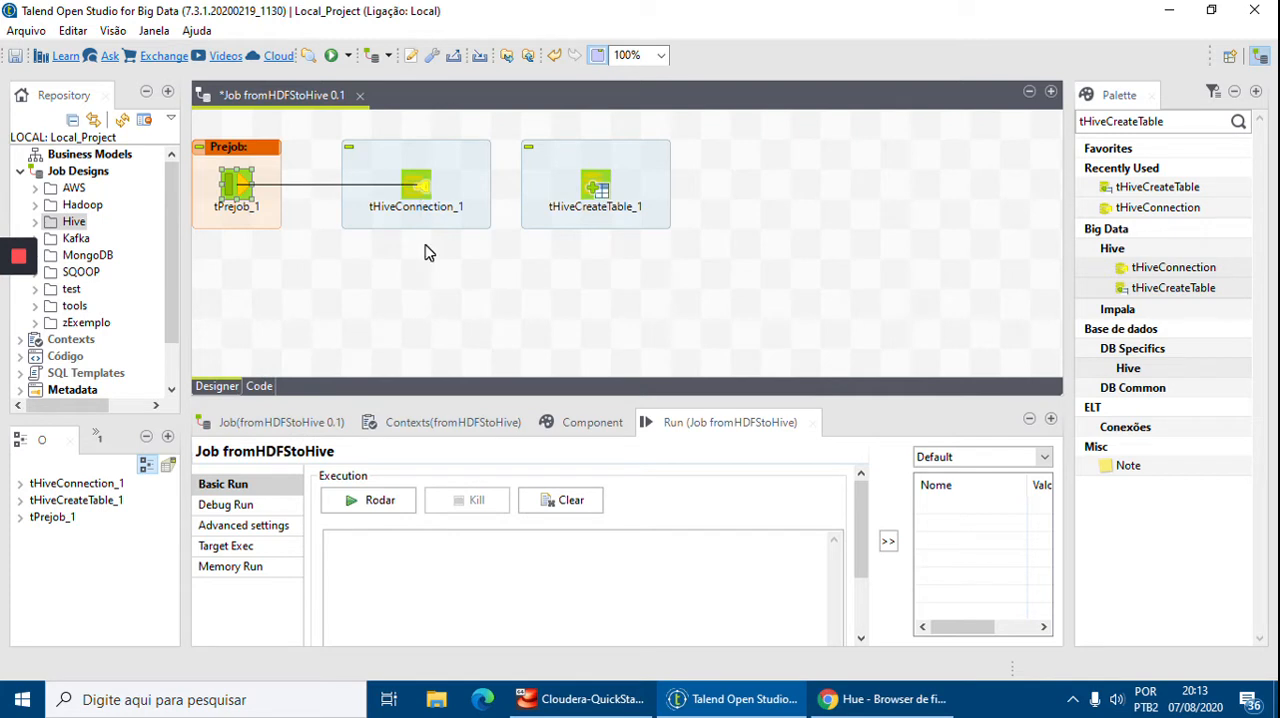
left_click(420, 193)
left_click(420, 187)
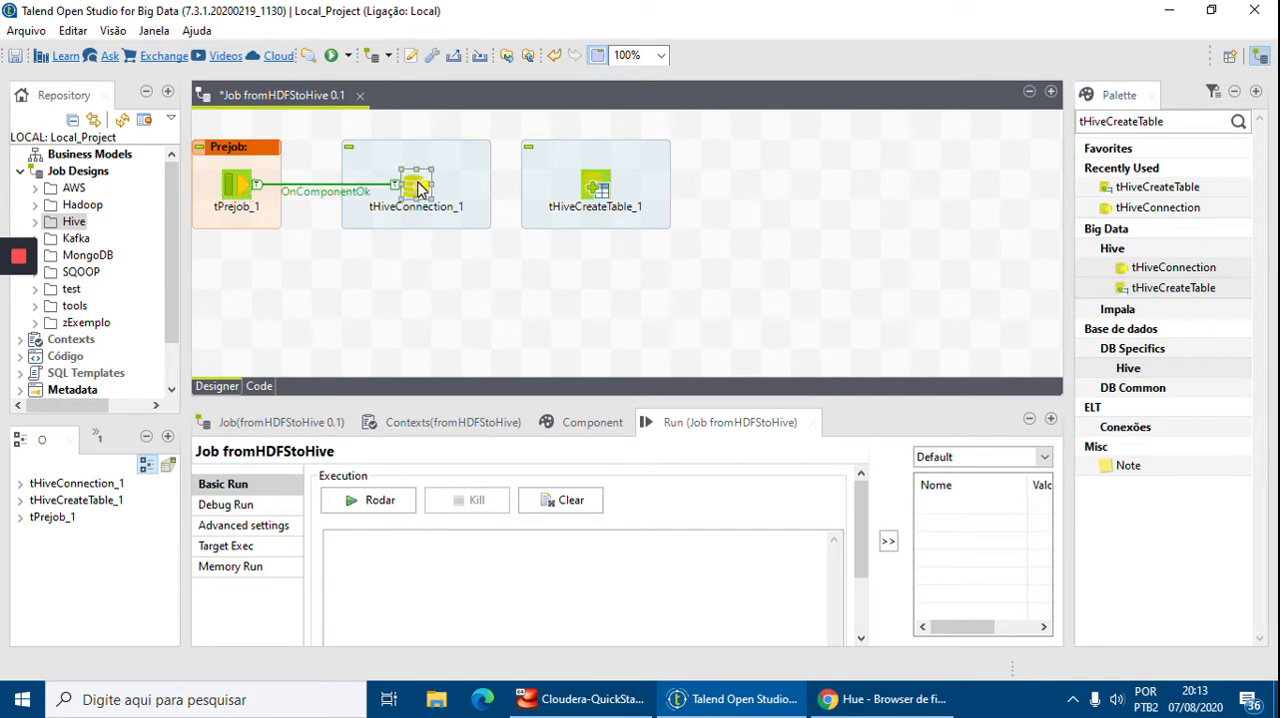
Open tHiveConnection_1's component settings and set the distribution to Cloudera
left_click(594, 423)
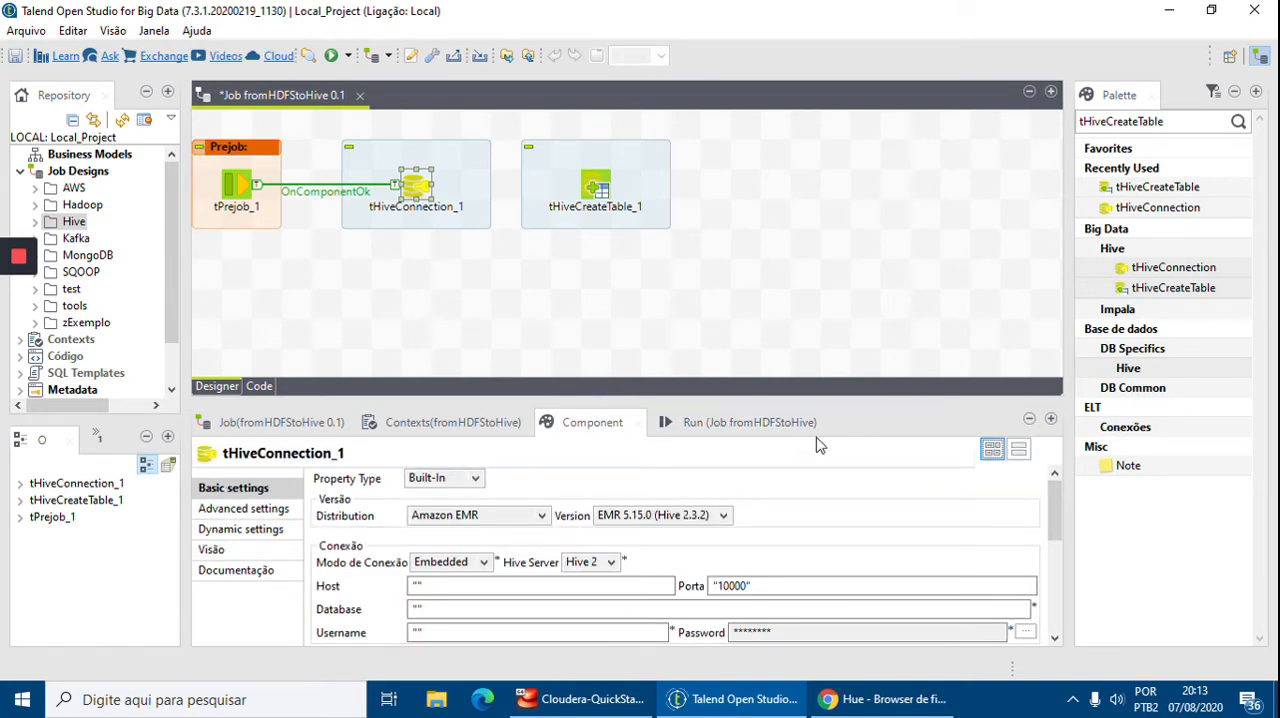
left_click_drag(447, 400, 490, 132)
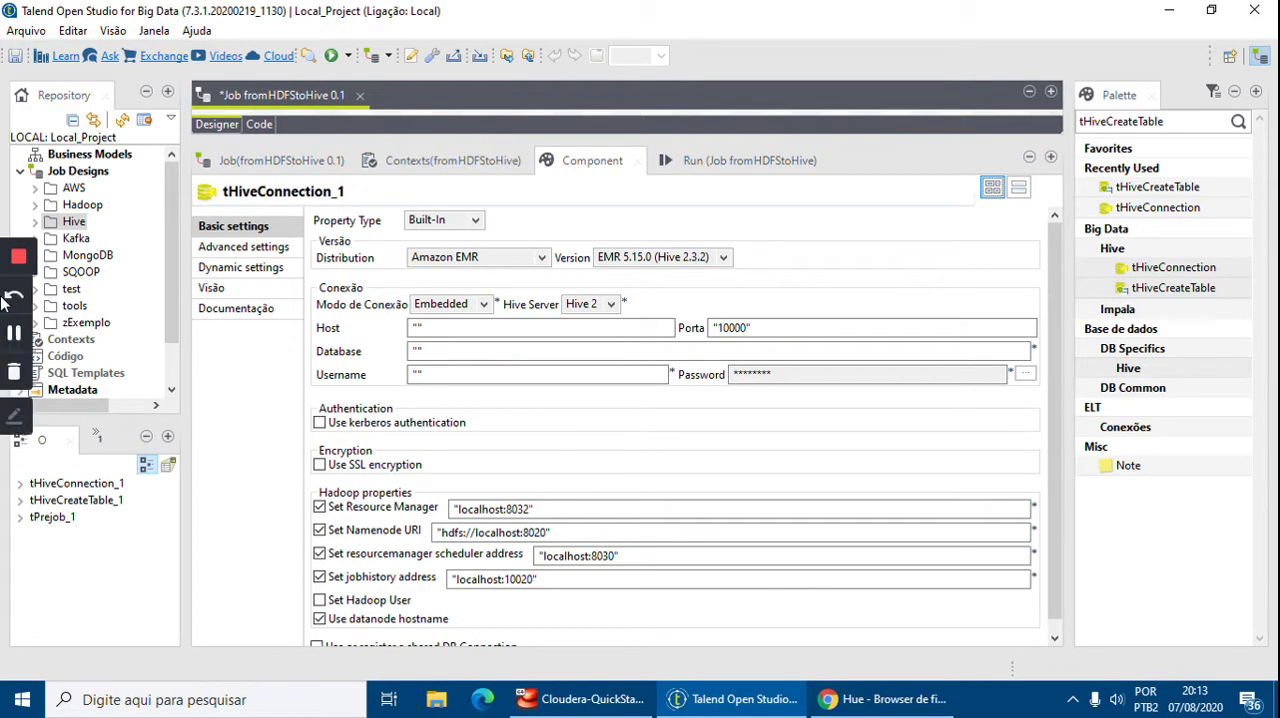
left_click(508, 257)
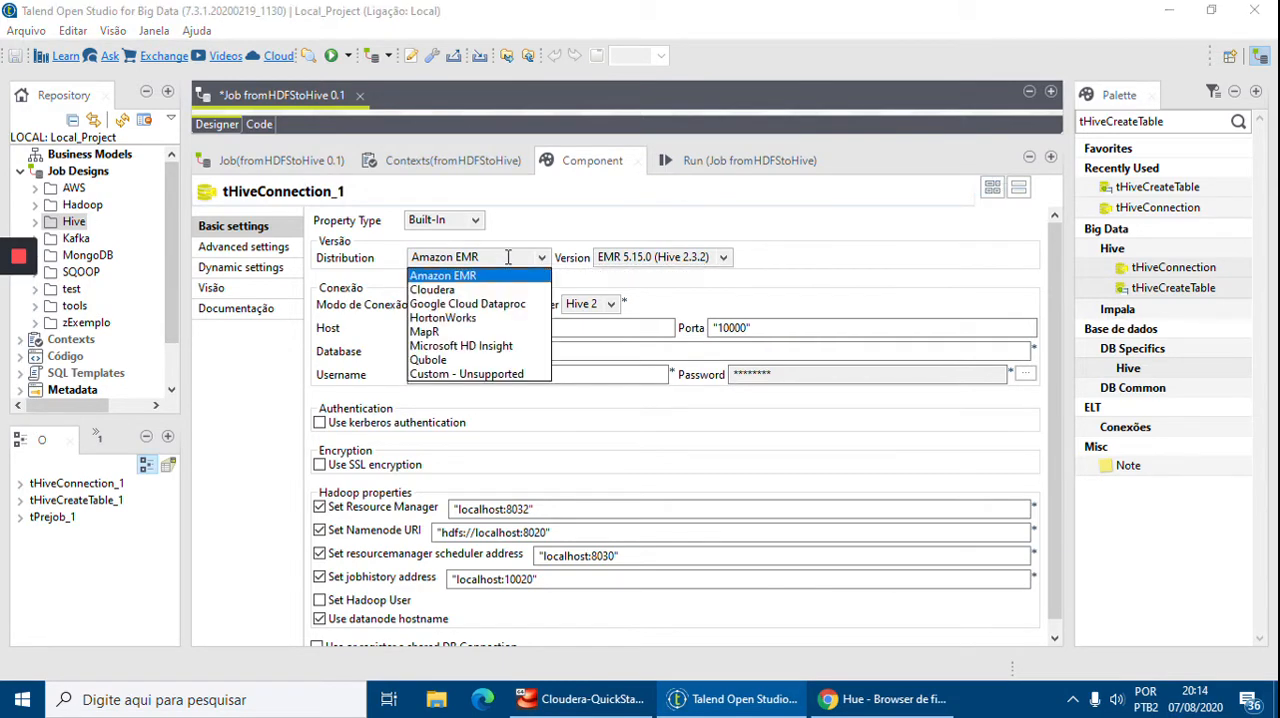
left_click(452, 290)
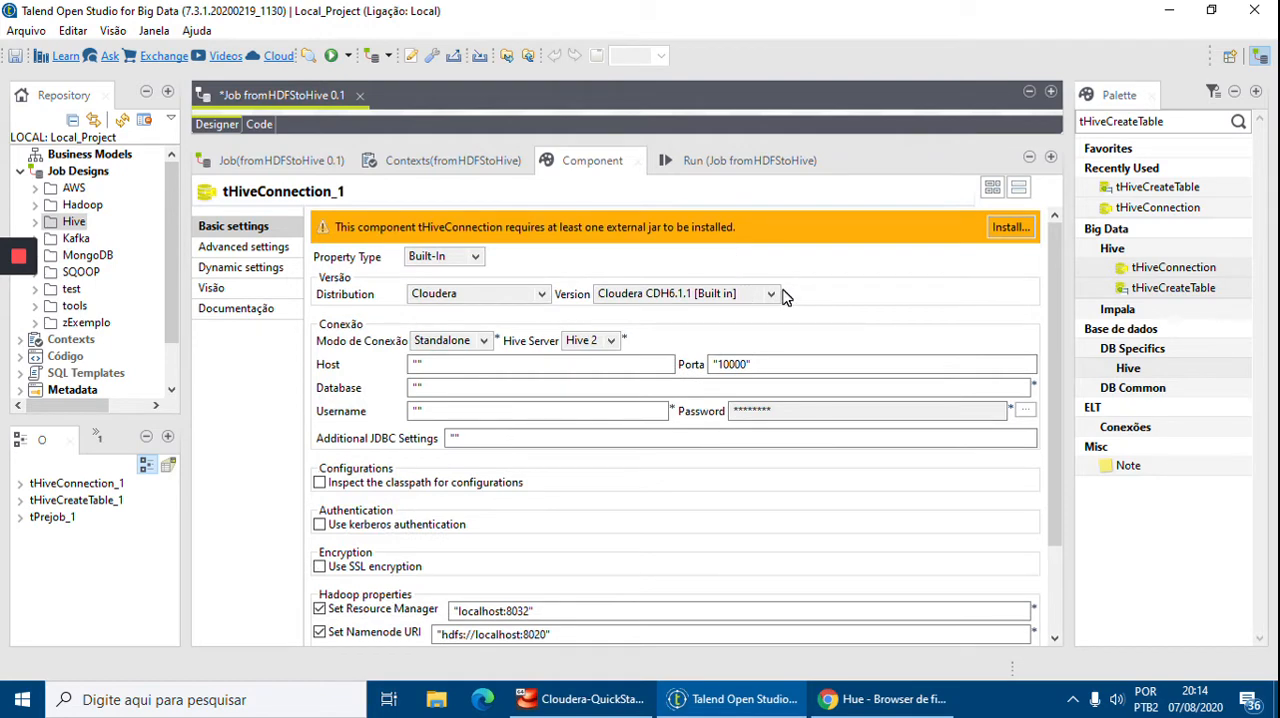
Set the Cloudera version to Cloudera CDH5.13.0 [Built in]
left_click_drag(810, 137, 821, 250)
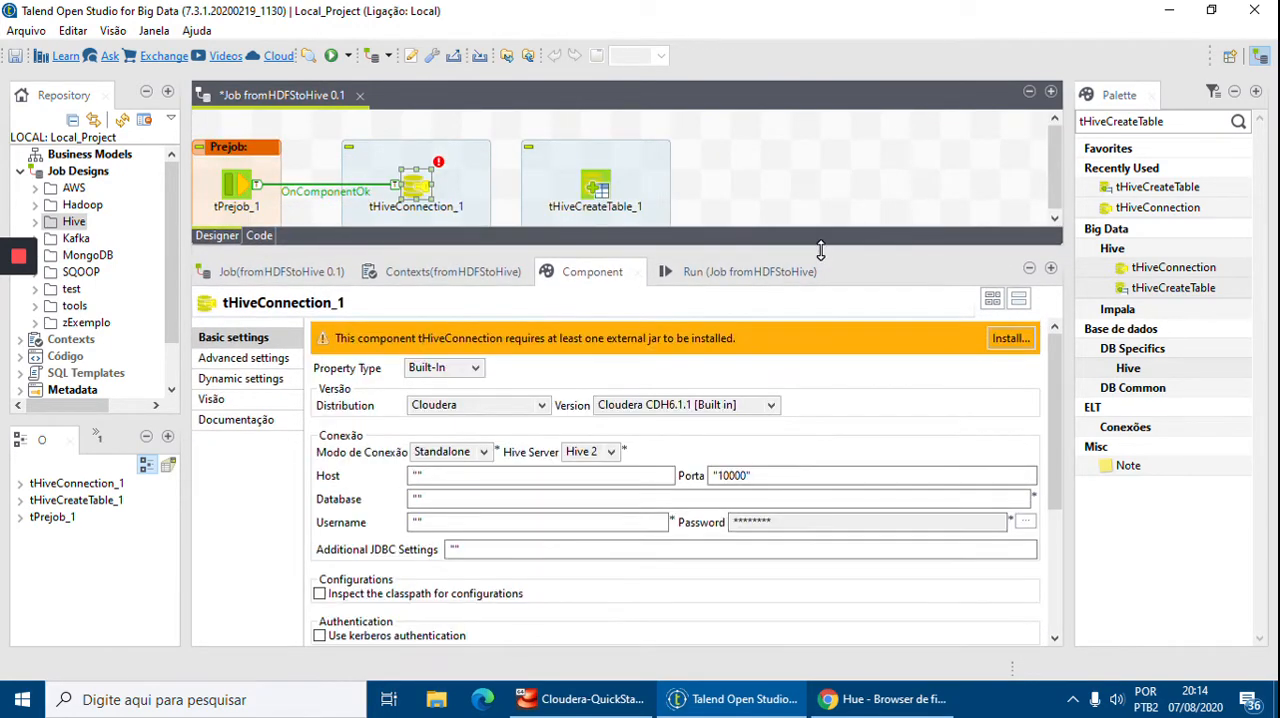
left_click(767, 405)
left_click(693, 439)
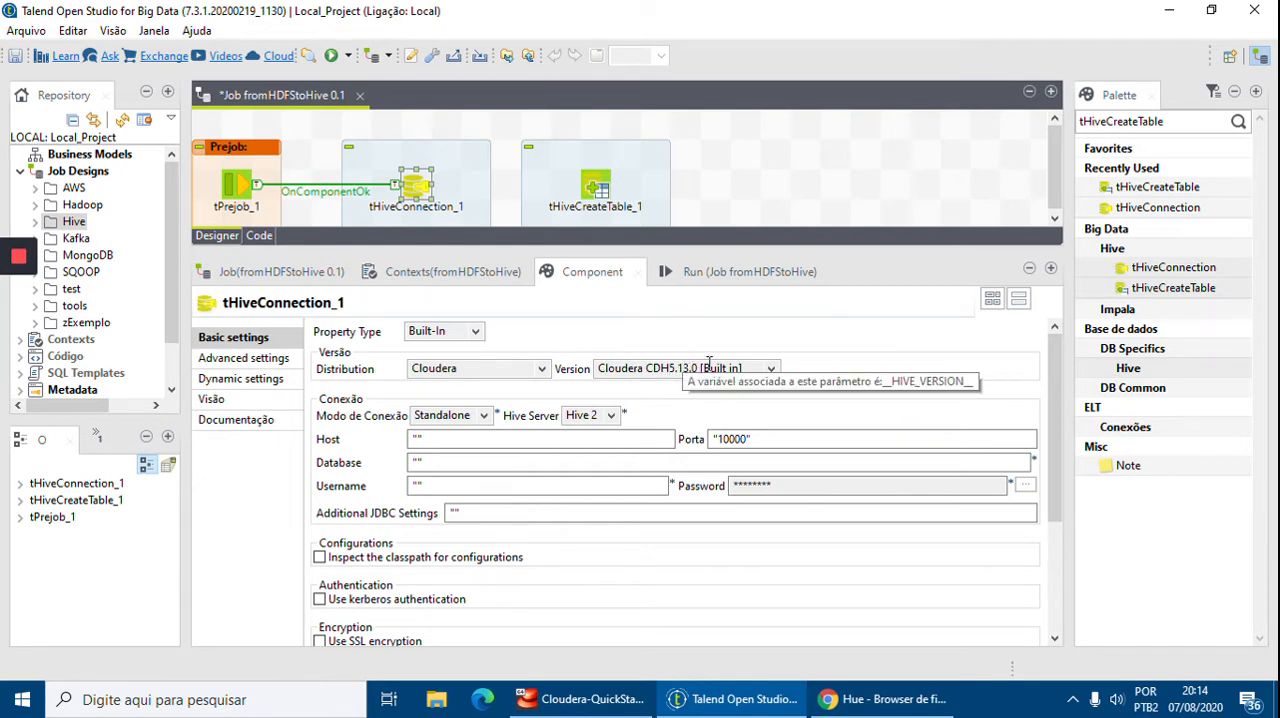
Keep Hive Server as Hive 2 and set the connection host to "quickstart.cloudera"
left_click_drag(652, 247, 643, 216)
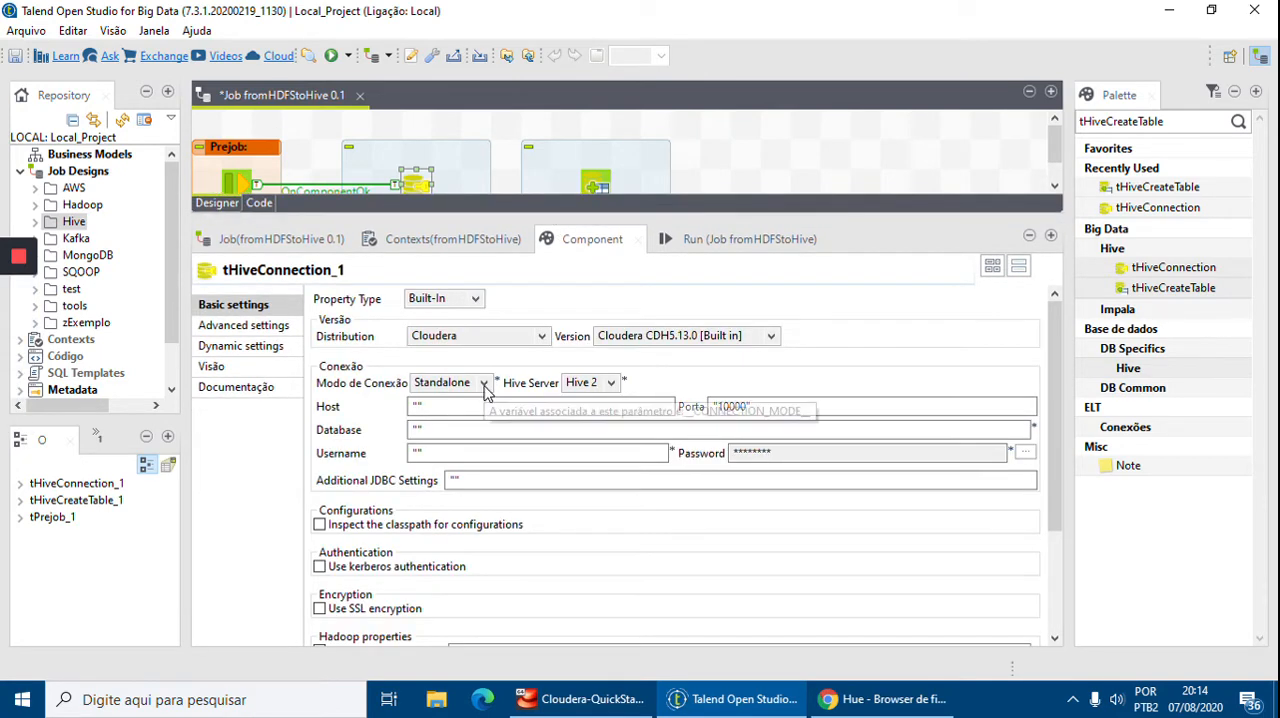
left_click(612, 385)
left_click(572, 400)
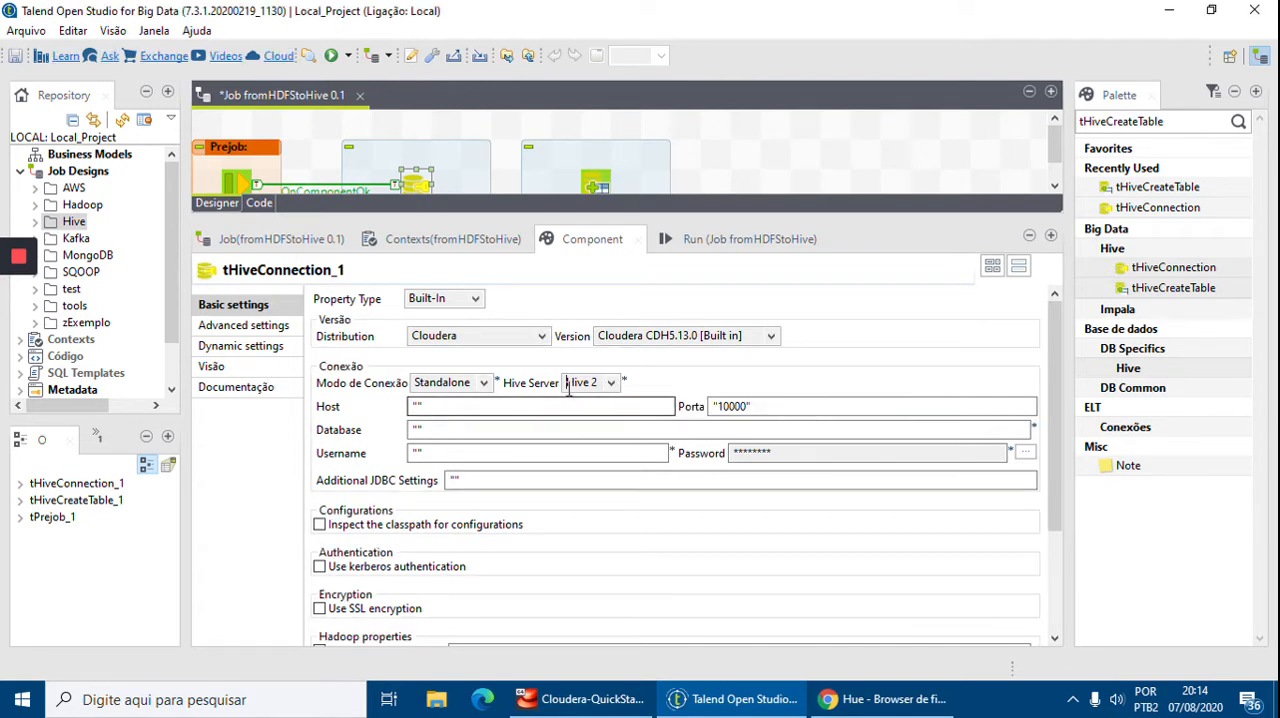
left_click(412, 407)
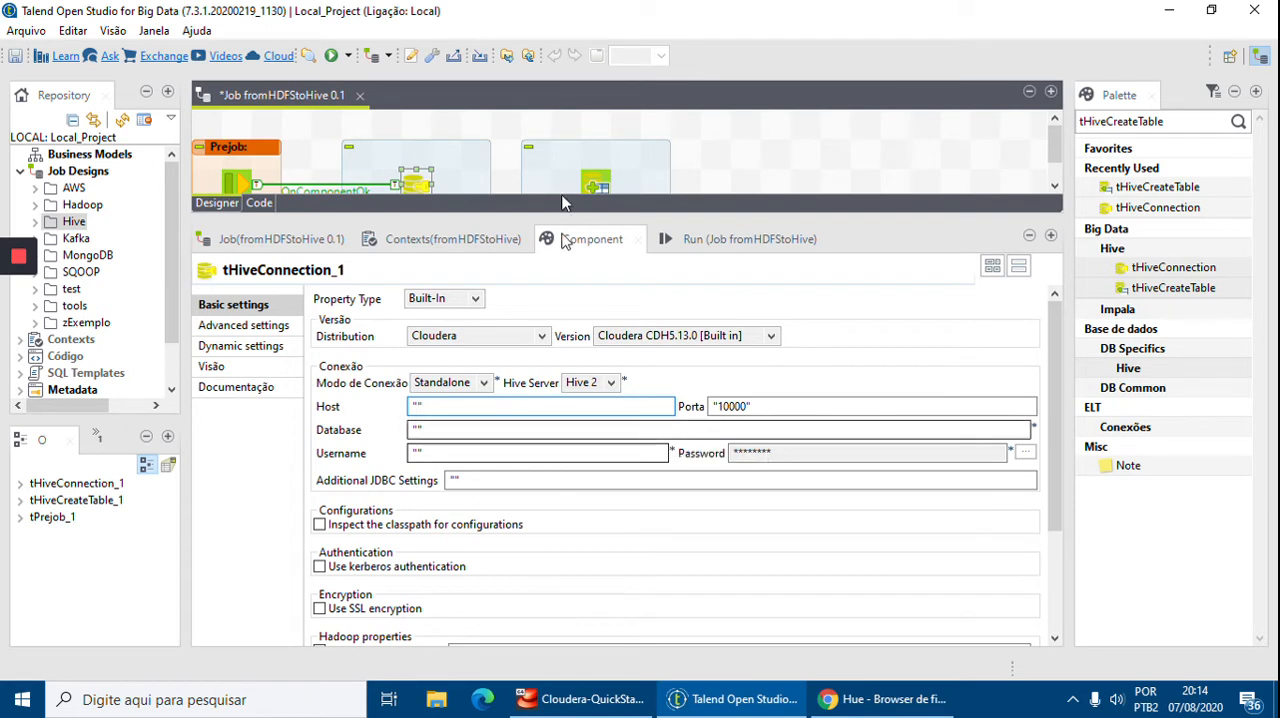
type("quickstart.cloudera")
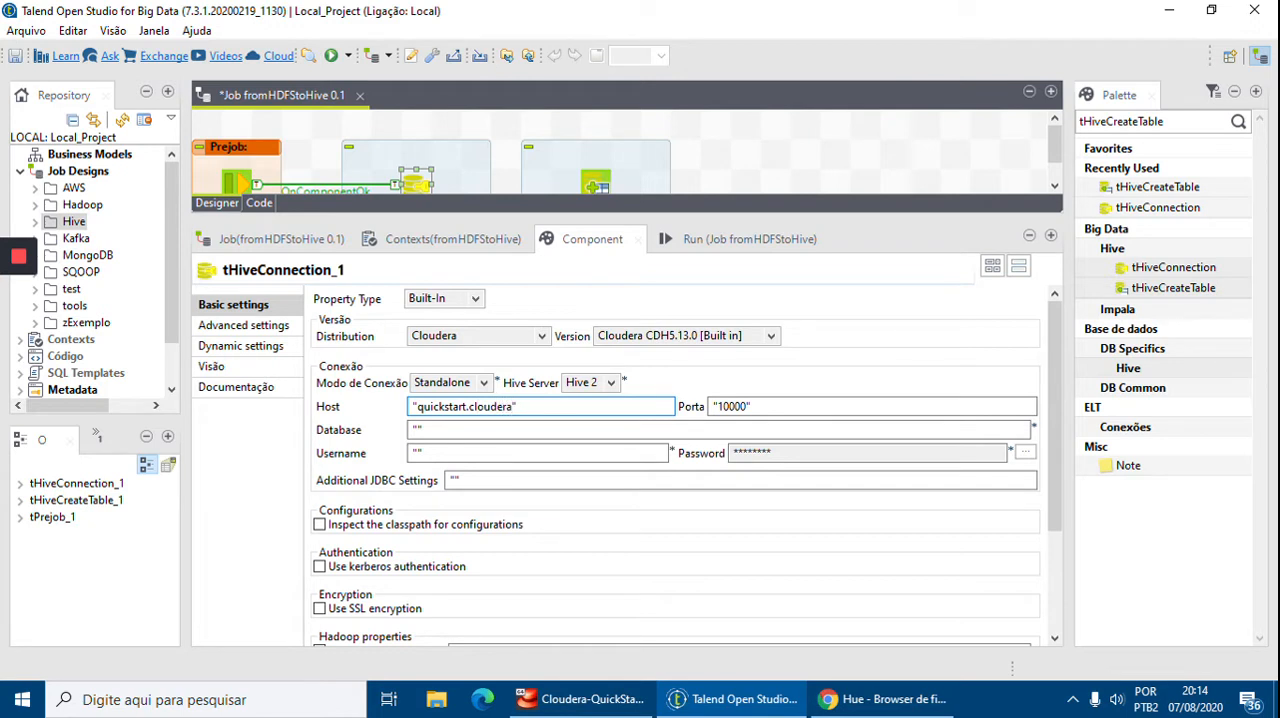
Set the connection database to "dw_vendas"
left_click(459, 426)
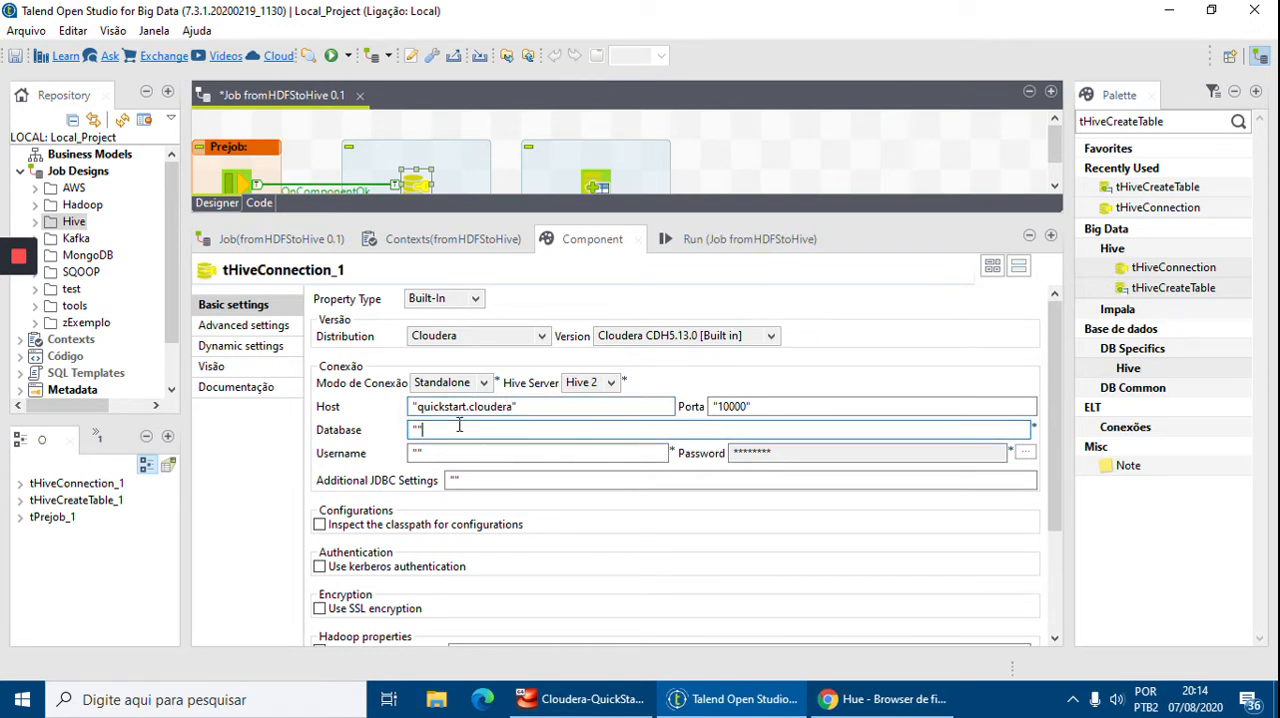
type("dw")
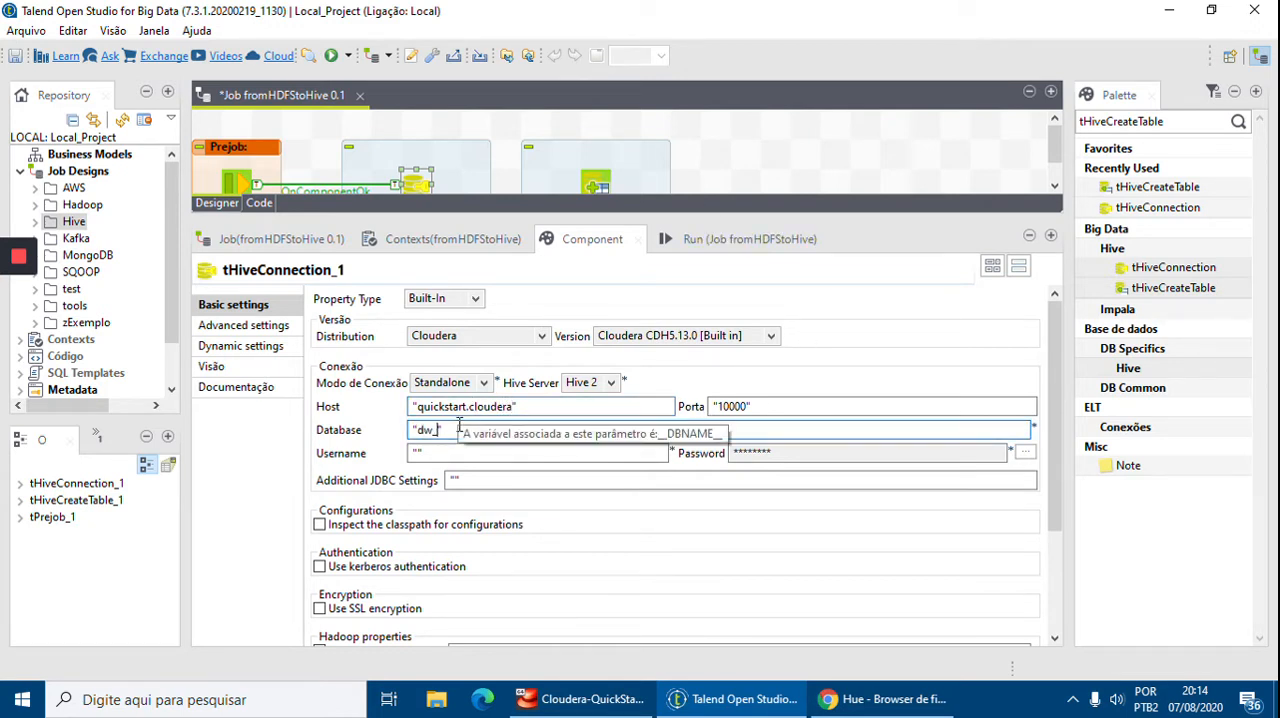
type("_vendas")
left_click(545, 455)
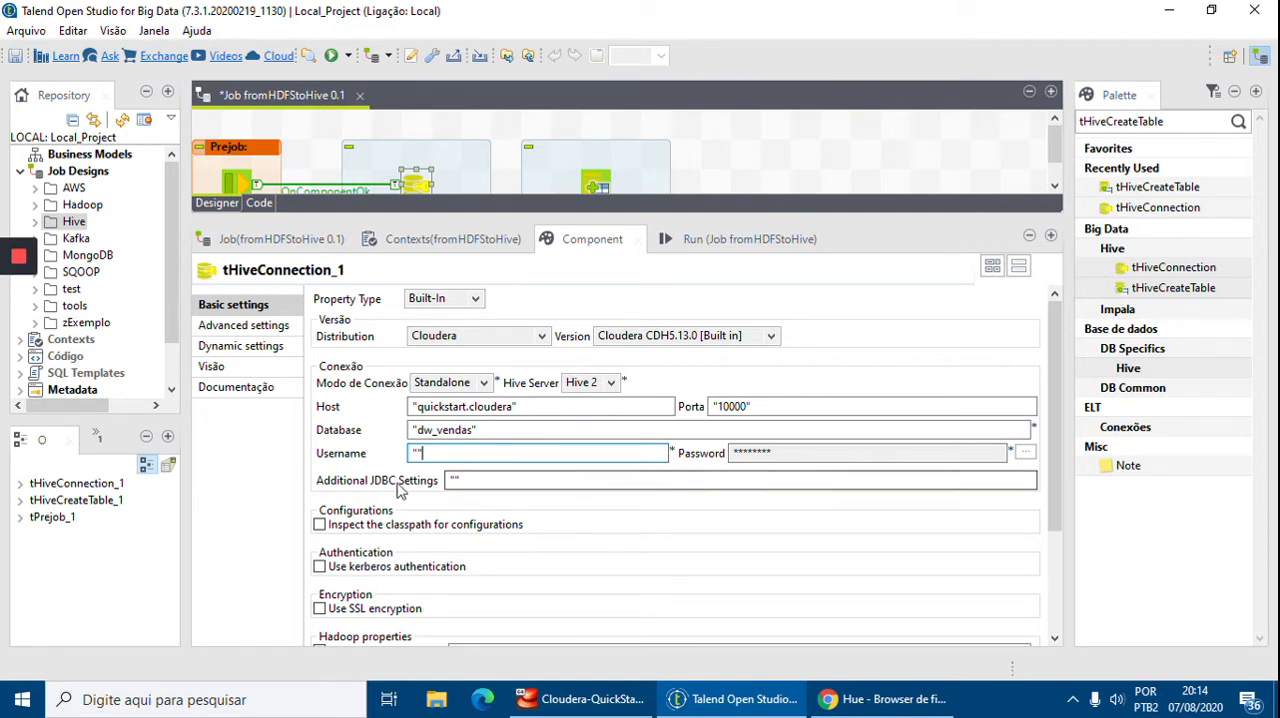
Set the Resource Manager address in the Hadoop properties to "quickstart.cloudera:8032"
left_click_drag(1057, 394, 1071, 496)
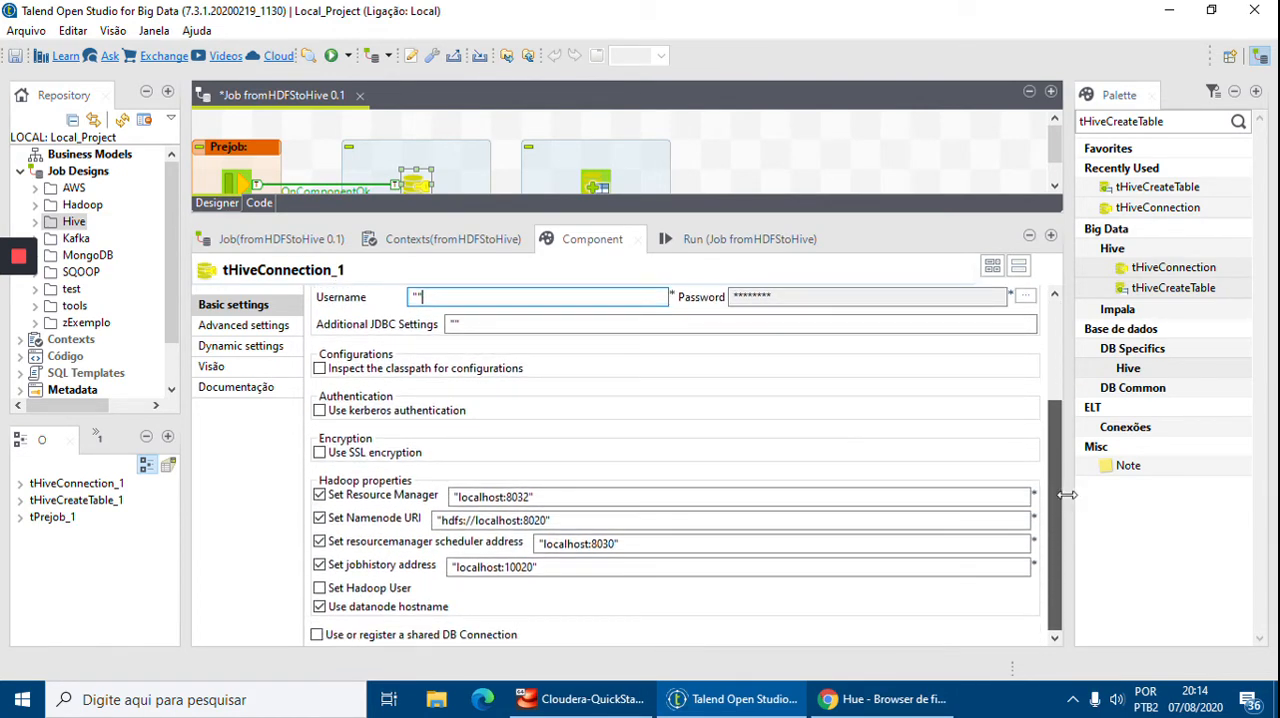
left_click(505, 496)
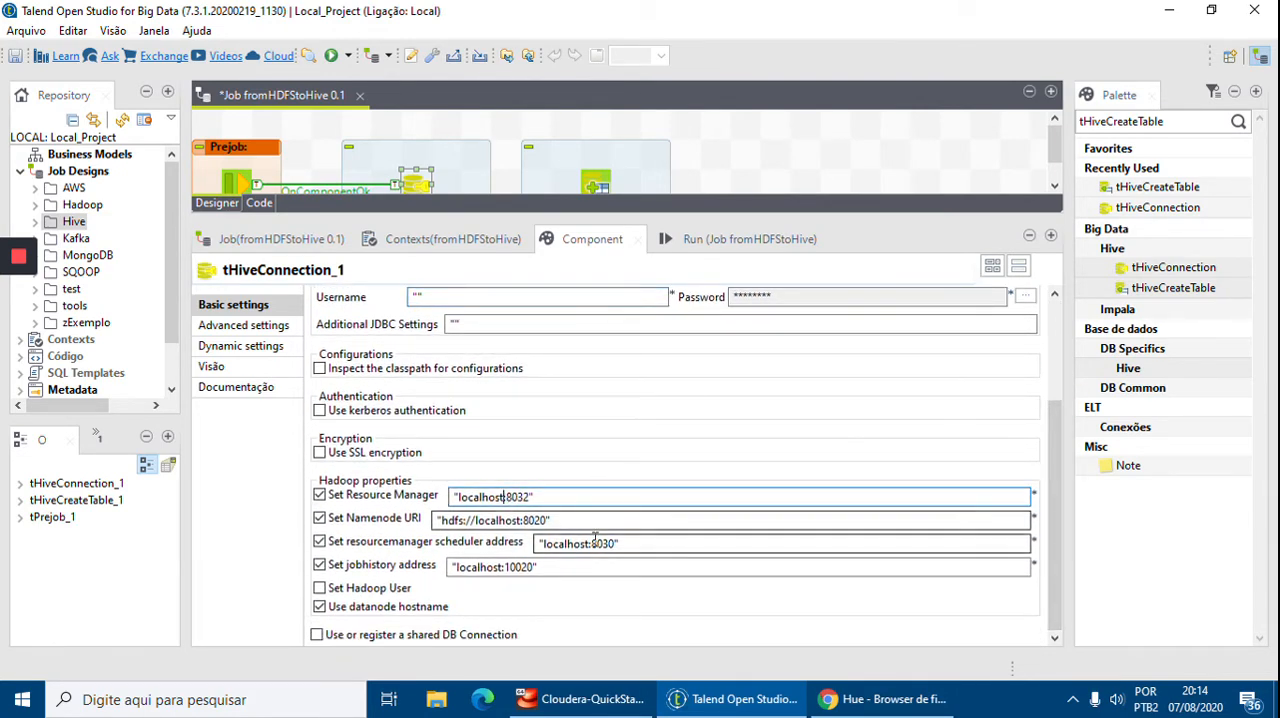
key("shift+Left")
key("shift+Left")
key("shift+Left")
key("shift+Left")
key("shift+Left")
key("shift+Left")
key("shift+Left")
key("shift+Left")
key("shift+Left")
type("quickstart")
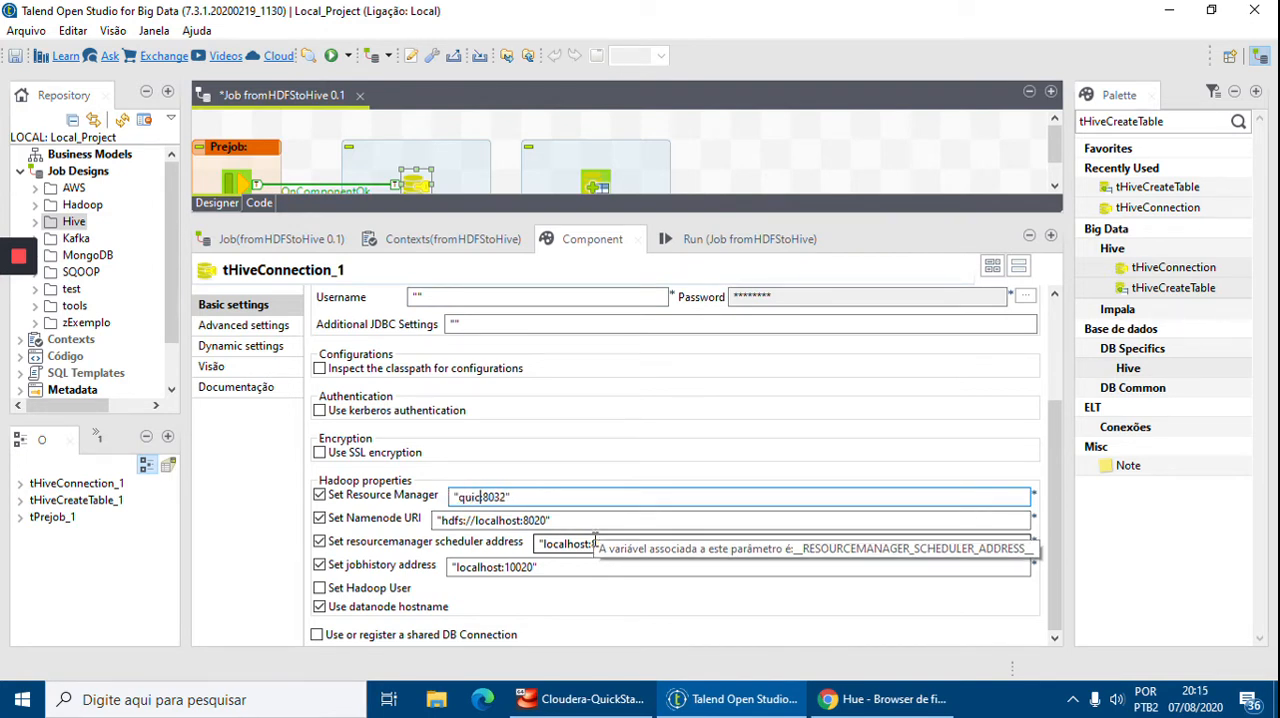
type(".cloudera")
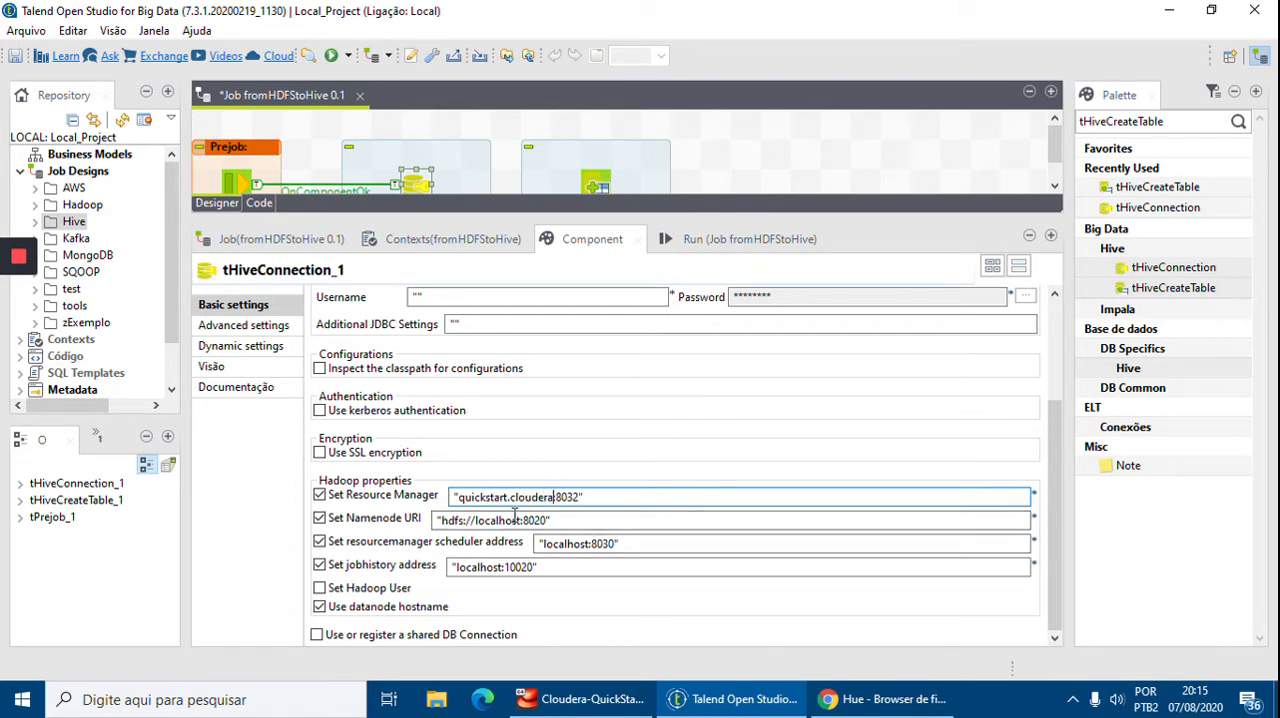
Set the Namenode URI to "hdfs://quickstart.cloudera:8020"
left_click(520, 522)
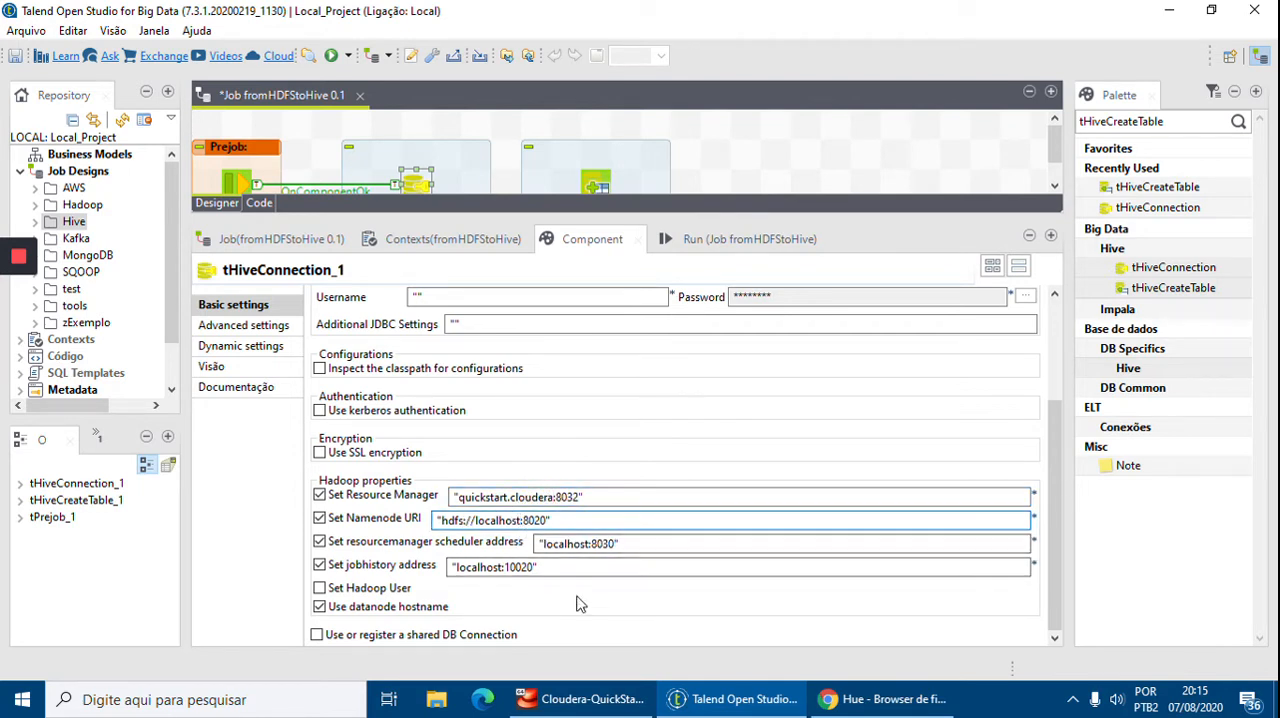
key("shift+Left")
key("shift+Left")
key("shift+Left")
key("shift+Left")
key("shift+Left")
key("shift+Left")
key("shift+Left")
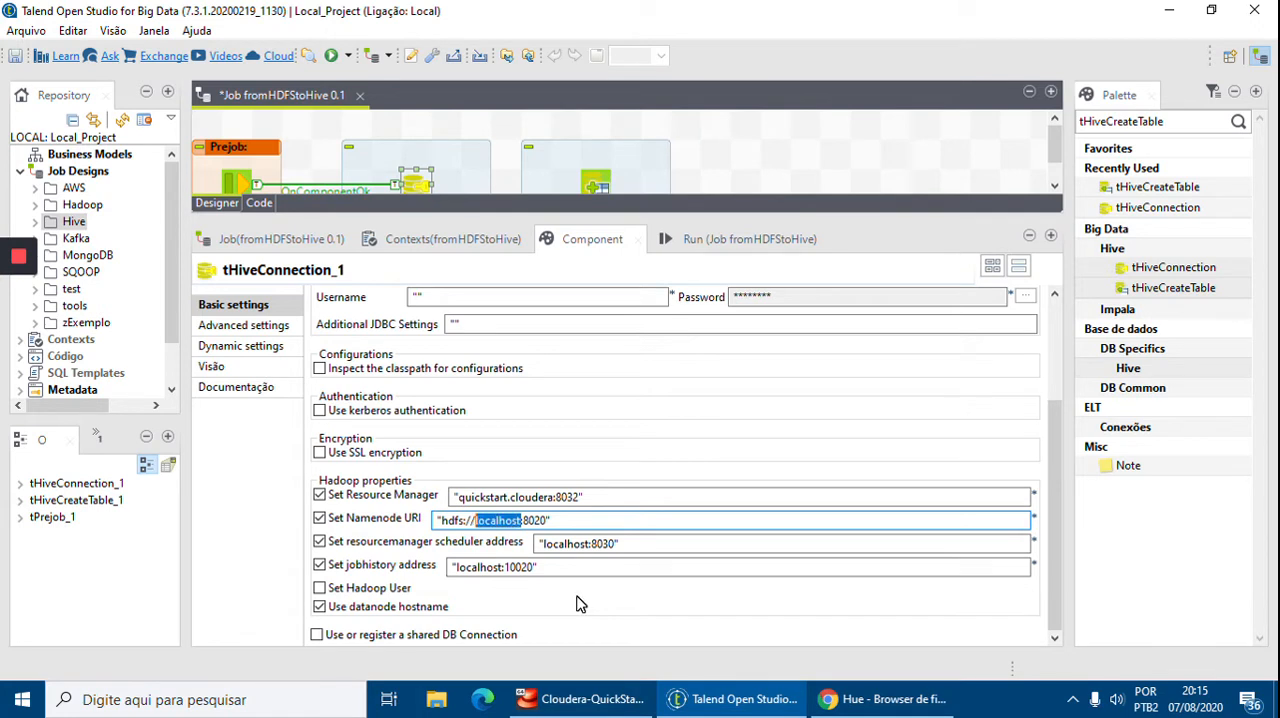
type("clouder")
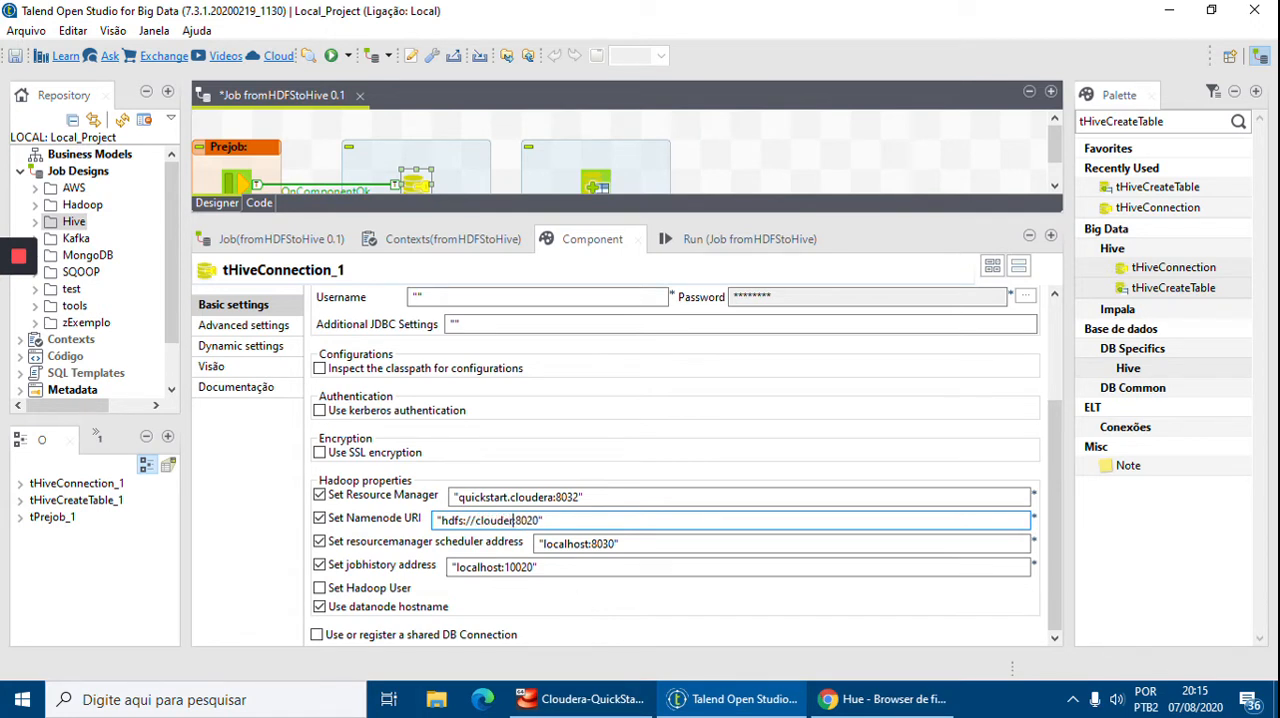
type("a")
key("BackSpace")
key("BackSpace")
key("BackSpace")
key("BackSpace")
key("BackSpace")
key("BackSpace")
key("BackSpace")
key("BackSpace")
type("quickstart.cloudera")
Set the resourcemanager scheduler address to "quickstart.cloudera:8030"
left_click(586, 543)
key("shift+Left")
key("shift+Left")
key("shift+Left")
key("shift+Left")
key("shift+Left")
key("shift+Left")
key("shift+Left")
key("shift+Left")
key("shift+Left")
type("quickstart.c")
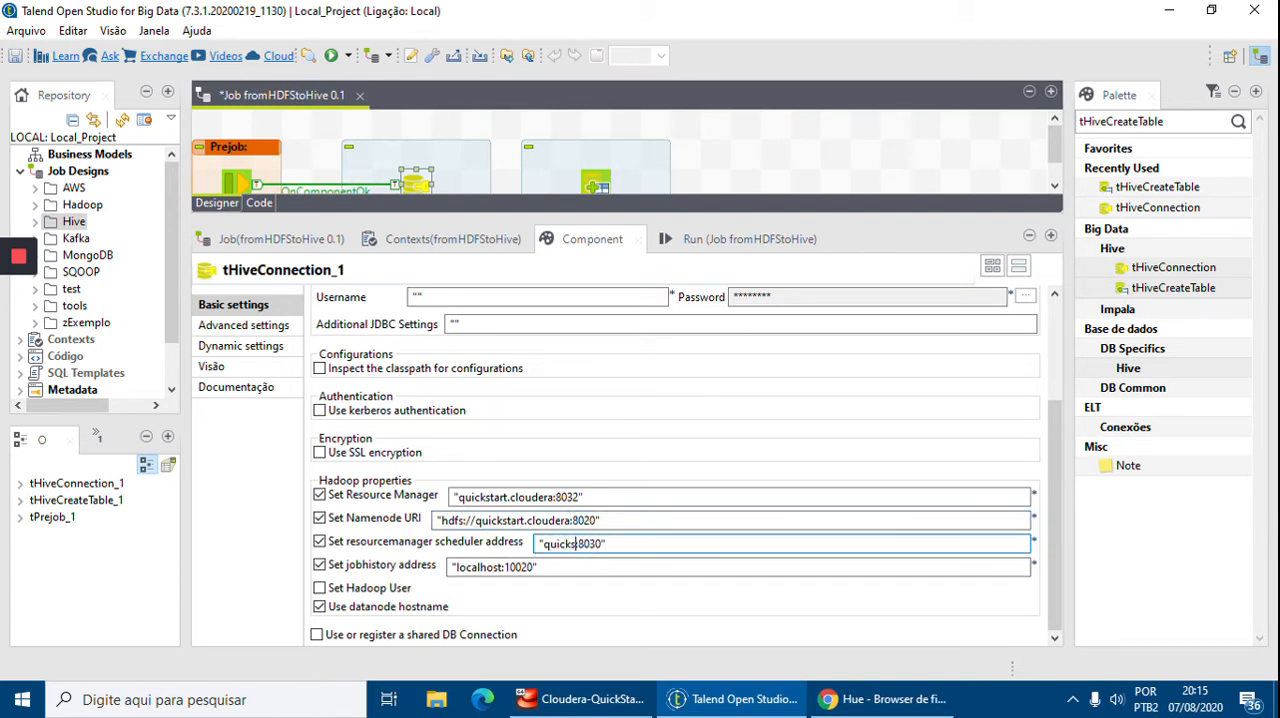
type("loudera")
Set the jobhistory address to "quickstart.cloudera:10020"
left_click(505, 567)
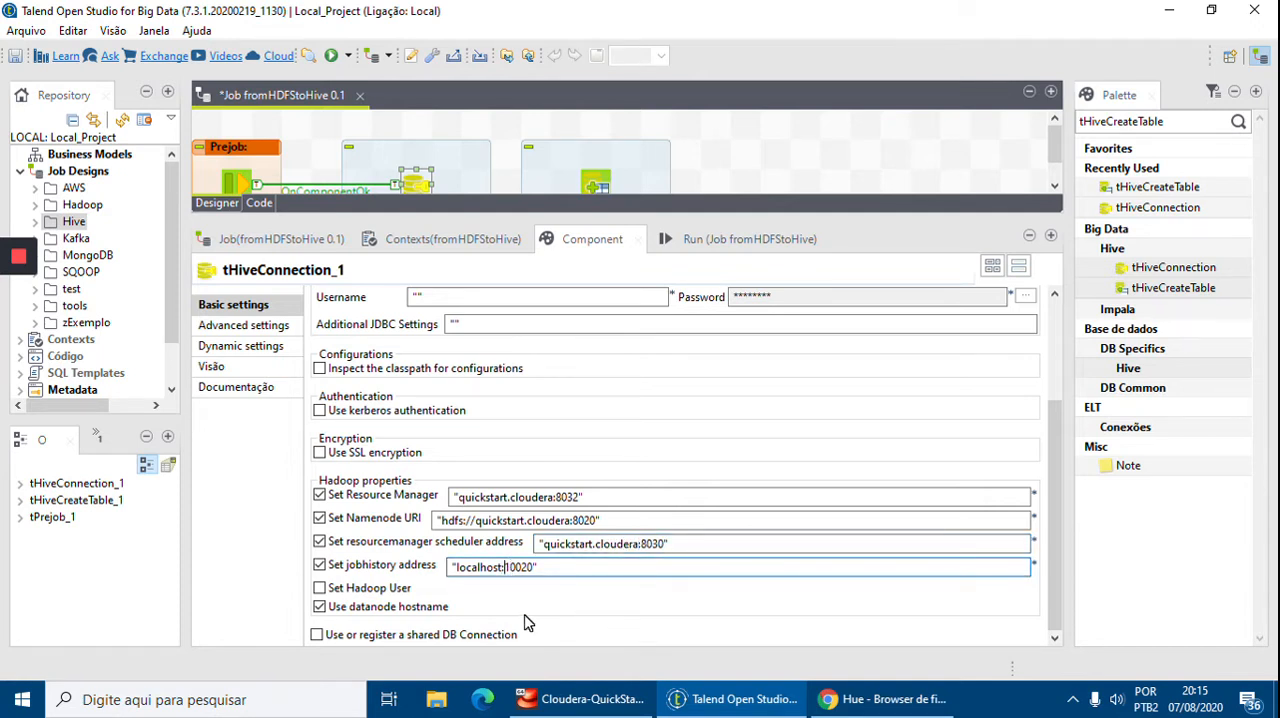
key("ctrl+shift+Left")
type("cl")
key("BackSpace")
key("BackSpace")
type("quickstart.cloudera:")
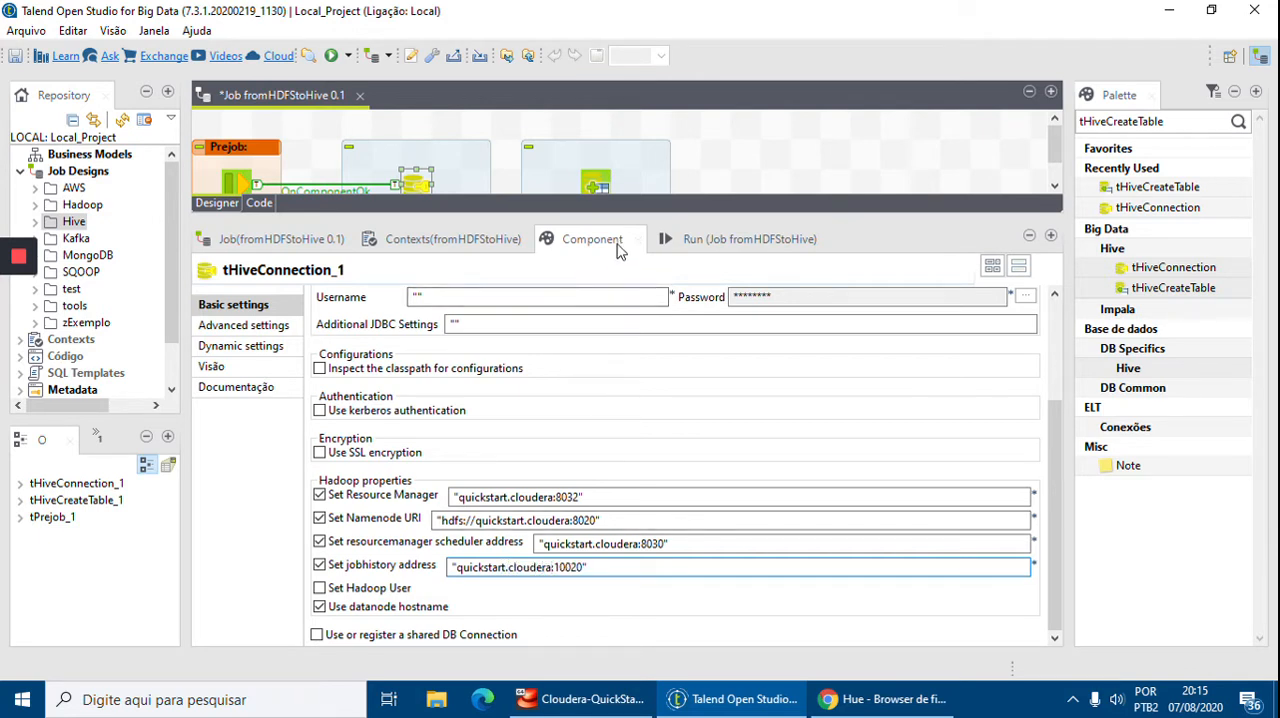
Link tHiveConnection_1 to tHiveCreateTable_1 with an OnComponentOk trigger
left_click_drag(644, 220, 664, 394)
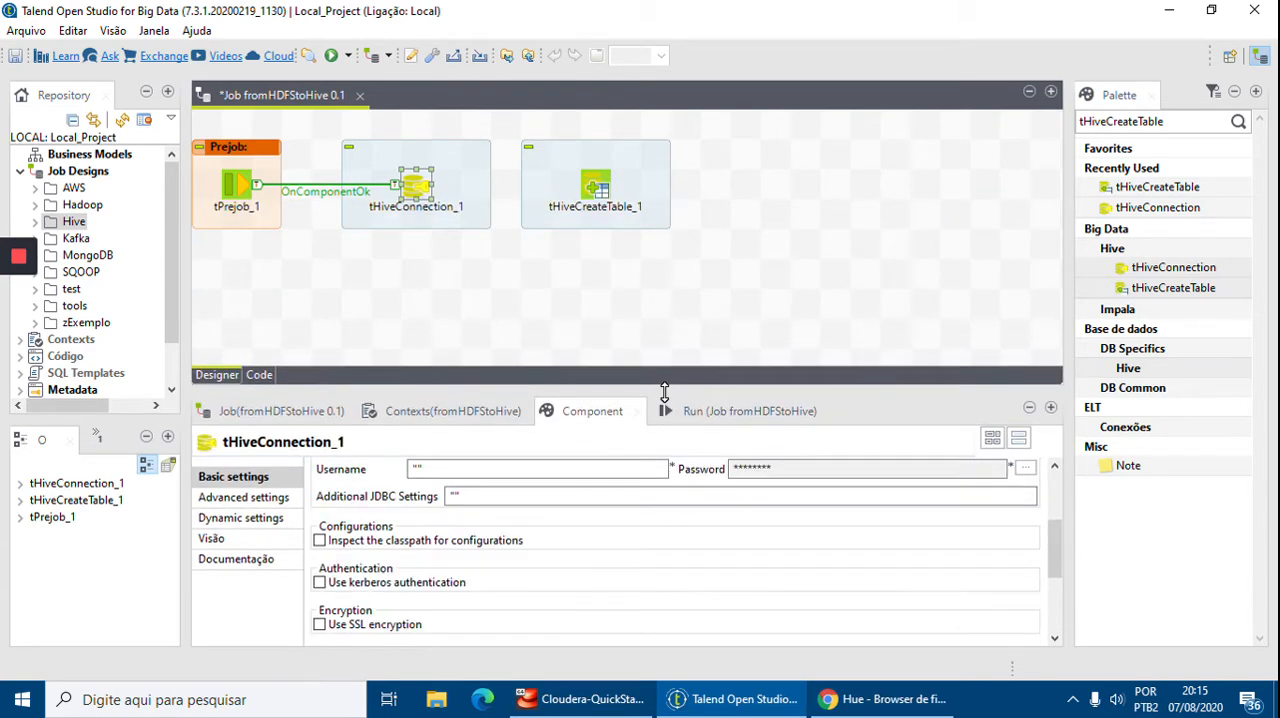
left_click(410, 177)
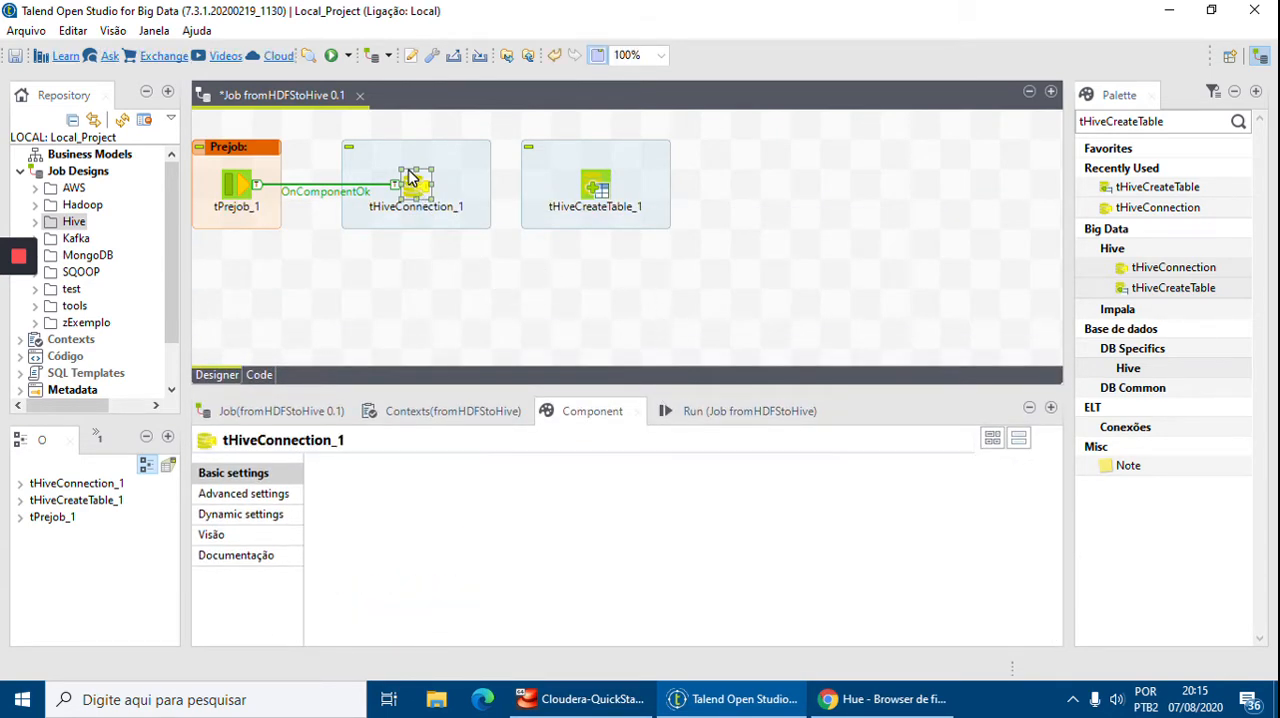
right_click(410, 177)
mouse_move(455, 178)
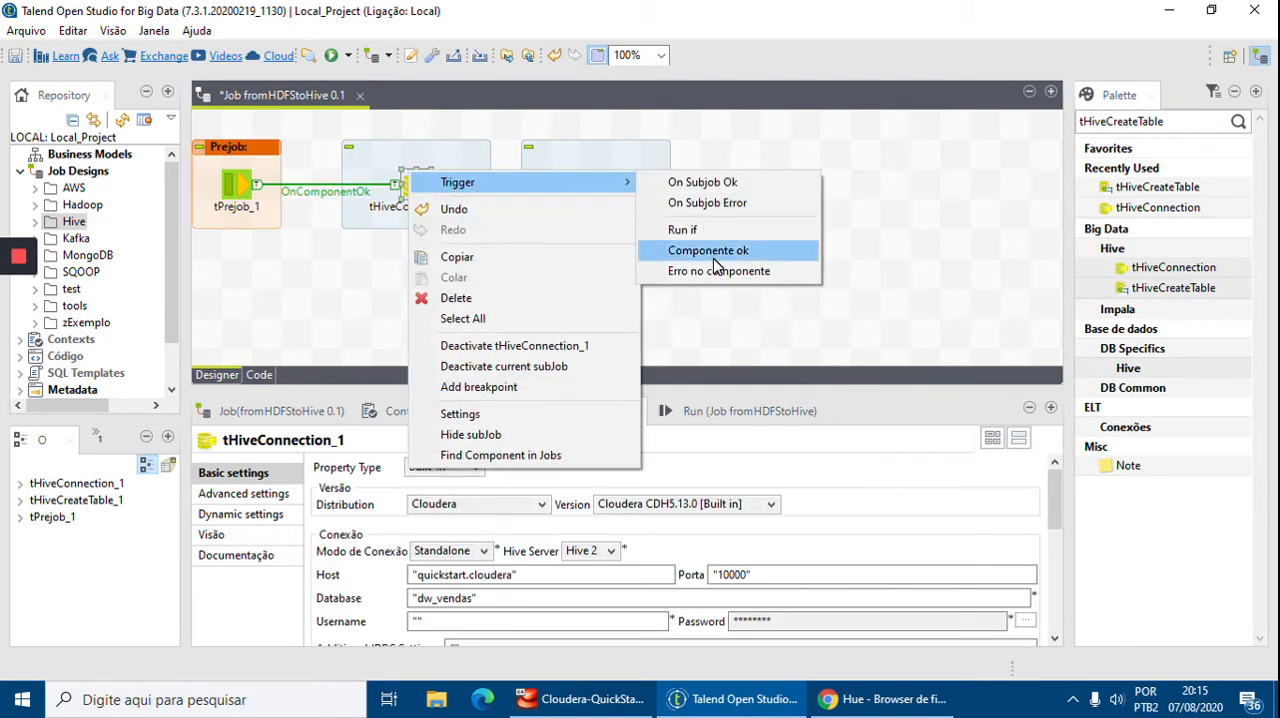
left_click(660, 249)
left_click(600, 192)
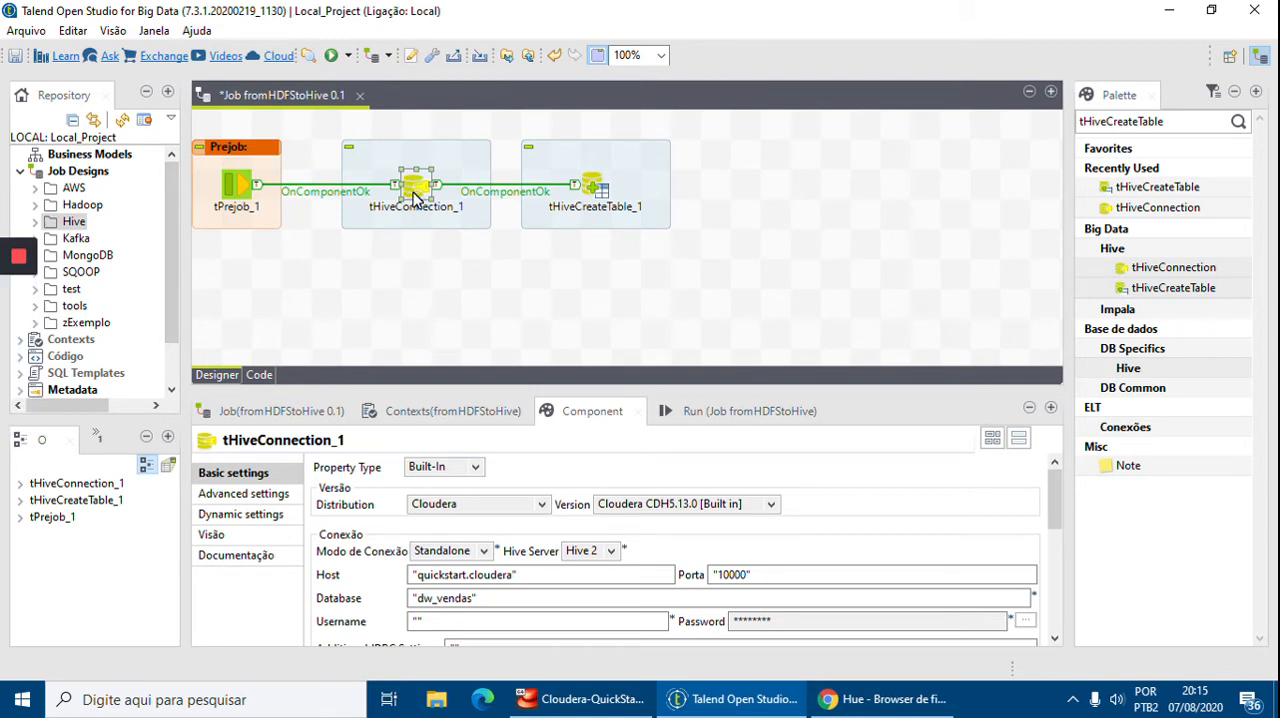
Make tHiveCreateTable_1 use an existing connection and pick tHiveConnection_1 as that connection
left_click(595, 189)
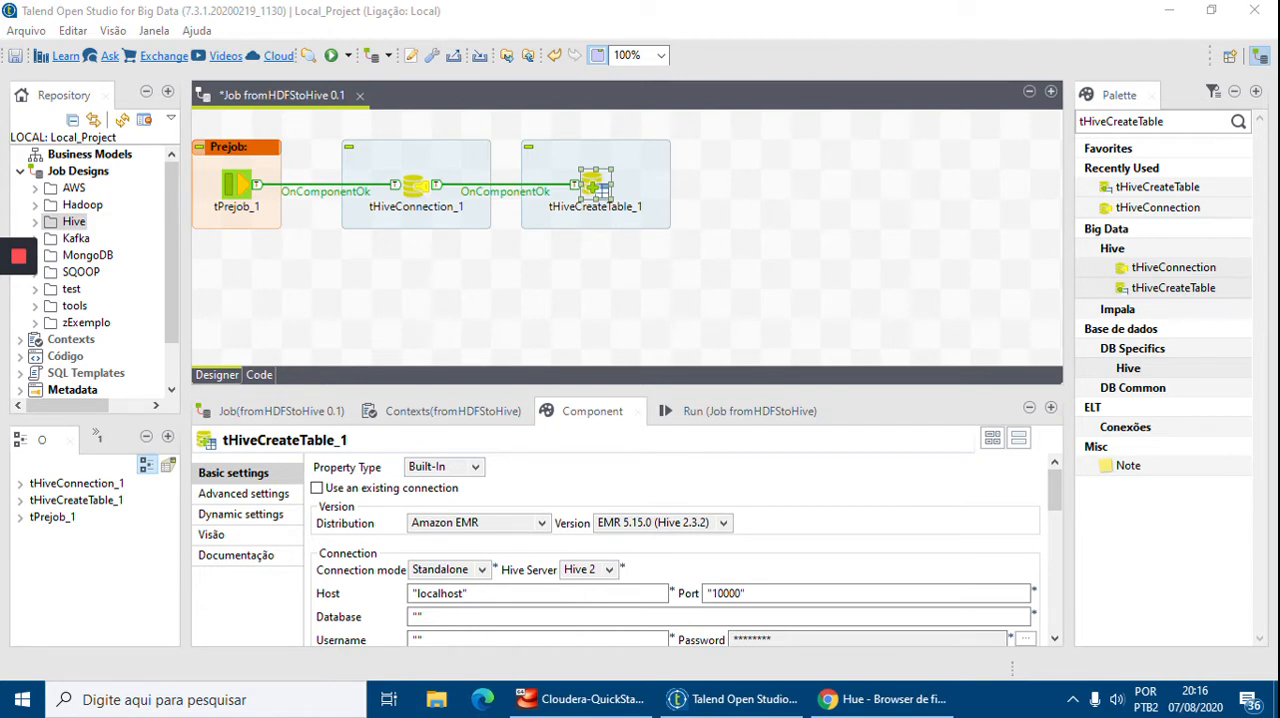
left_click_drag(729, 391, 755, 254)
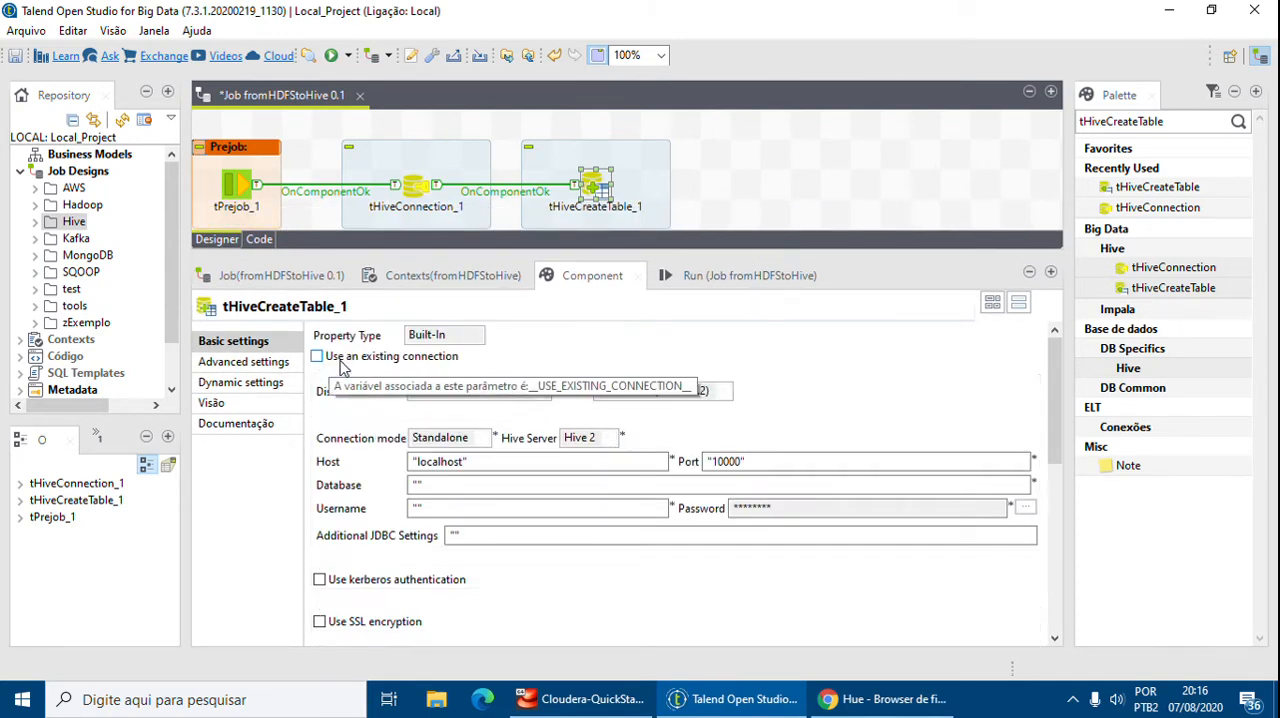
left_click(340, 364)
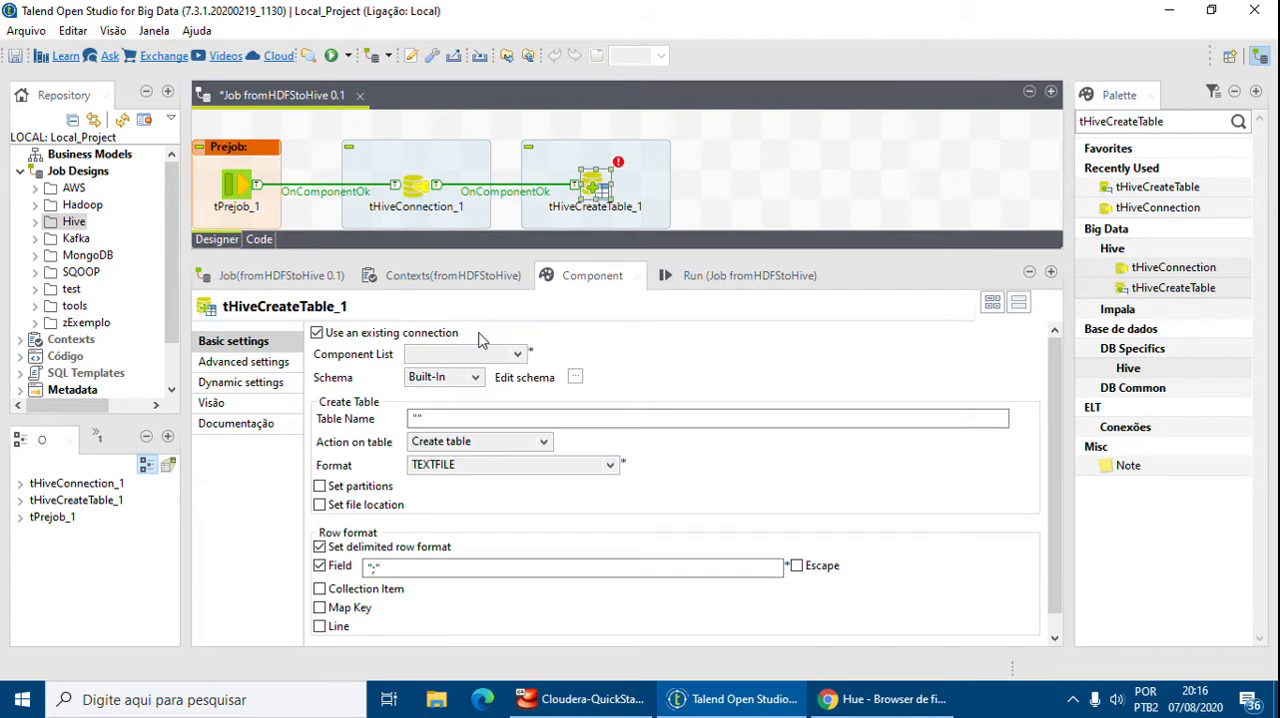
left_click(516, 355)
left_click(484, 372)
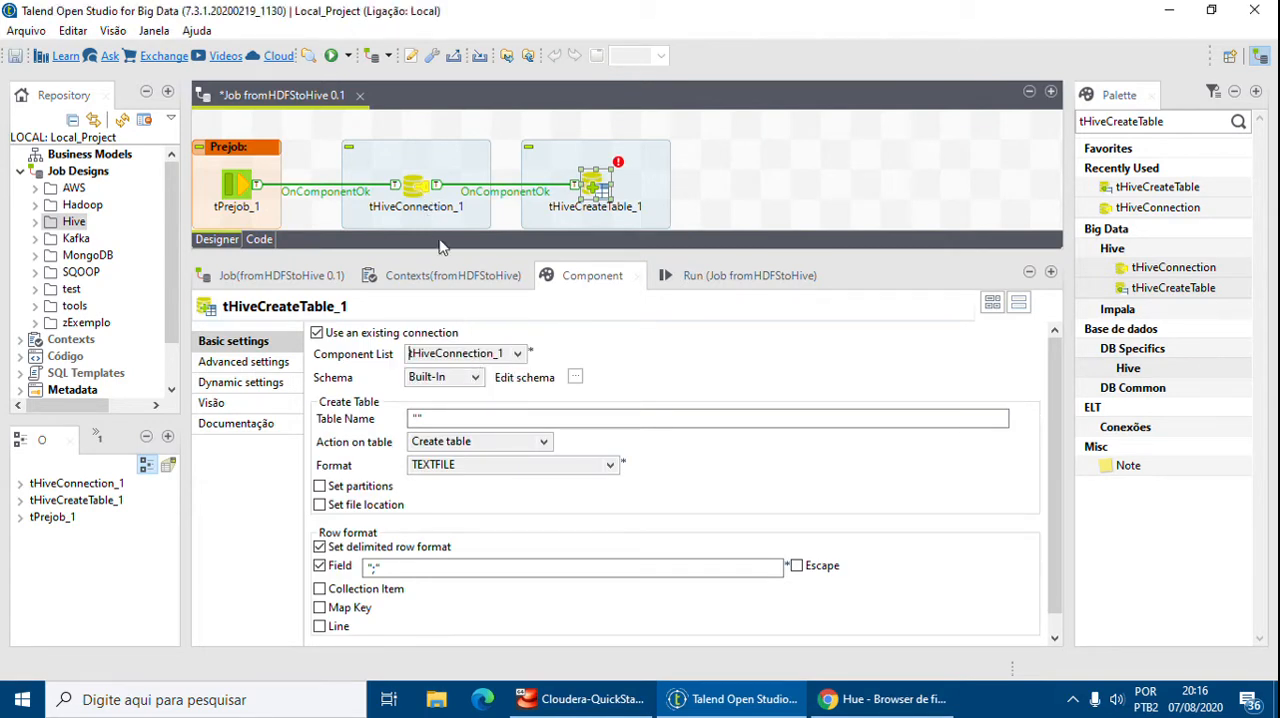
Set the table name to "folhapagamento" and the action on table to Create table if not exists
left_click(425, 417)
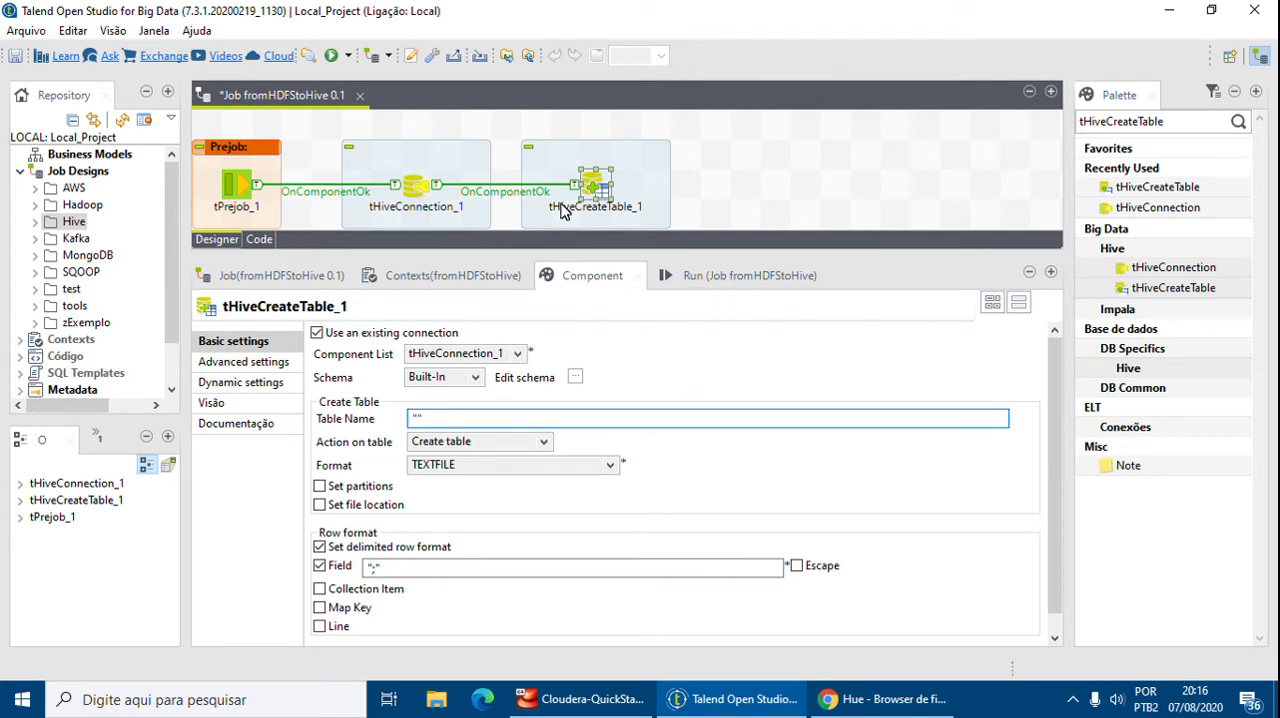
type("folhapagamento")
left_click(533, 440)
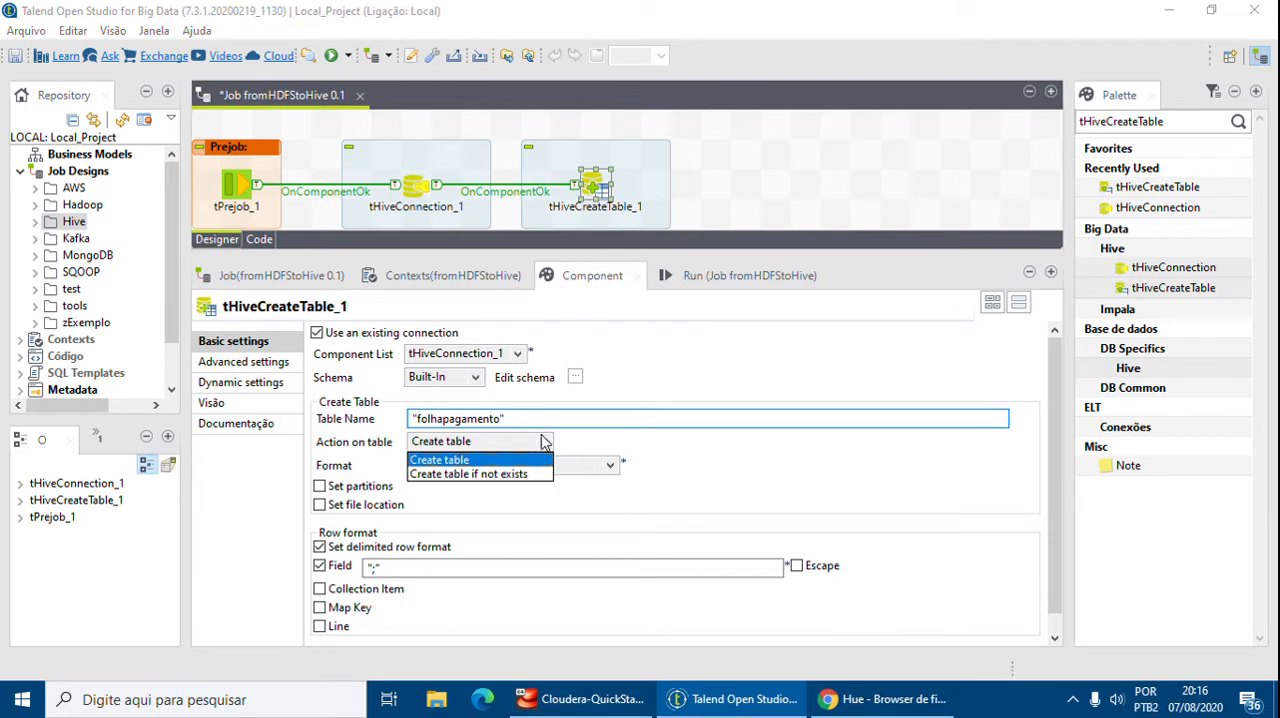
left_click(508, 479)
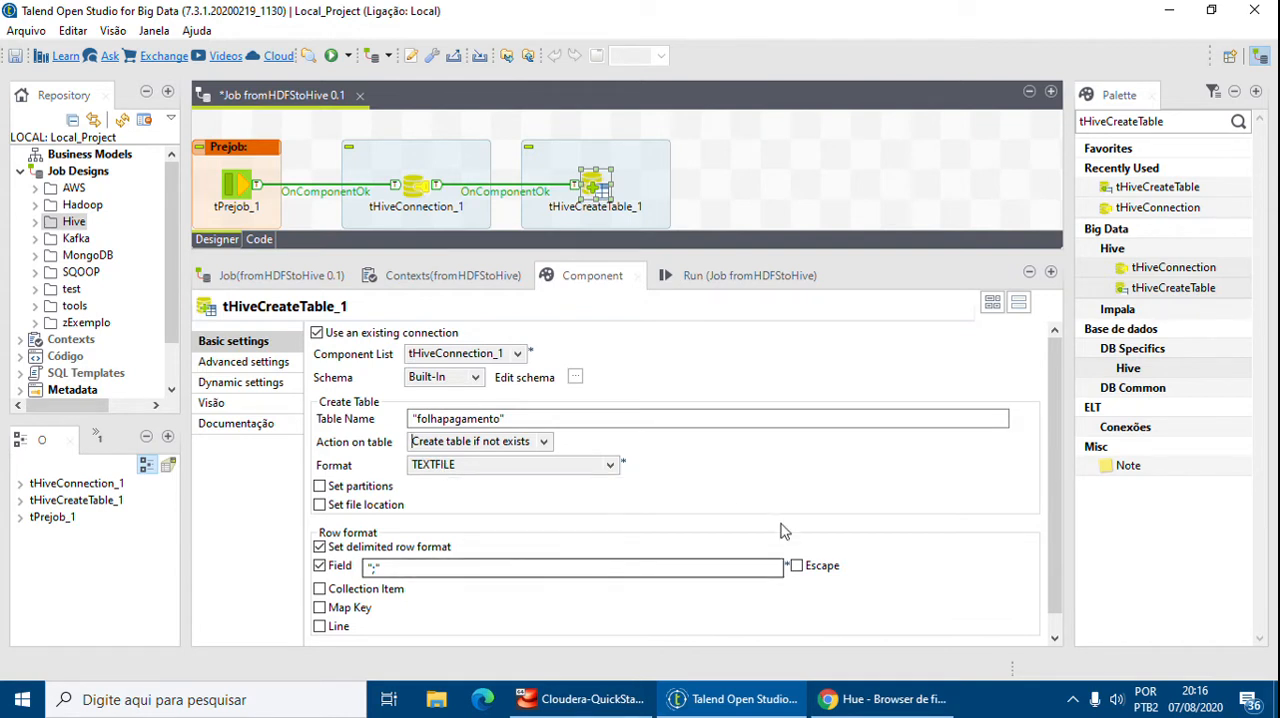
scroll(1058, 495, "down", 1)
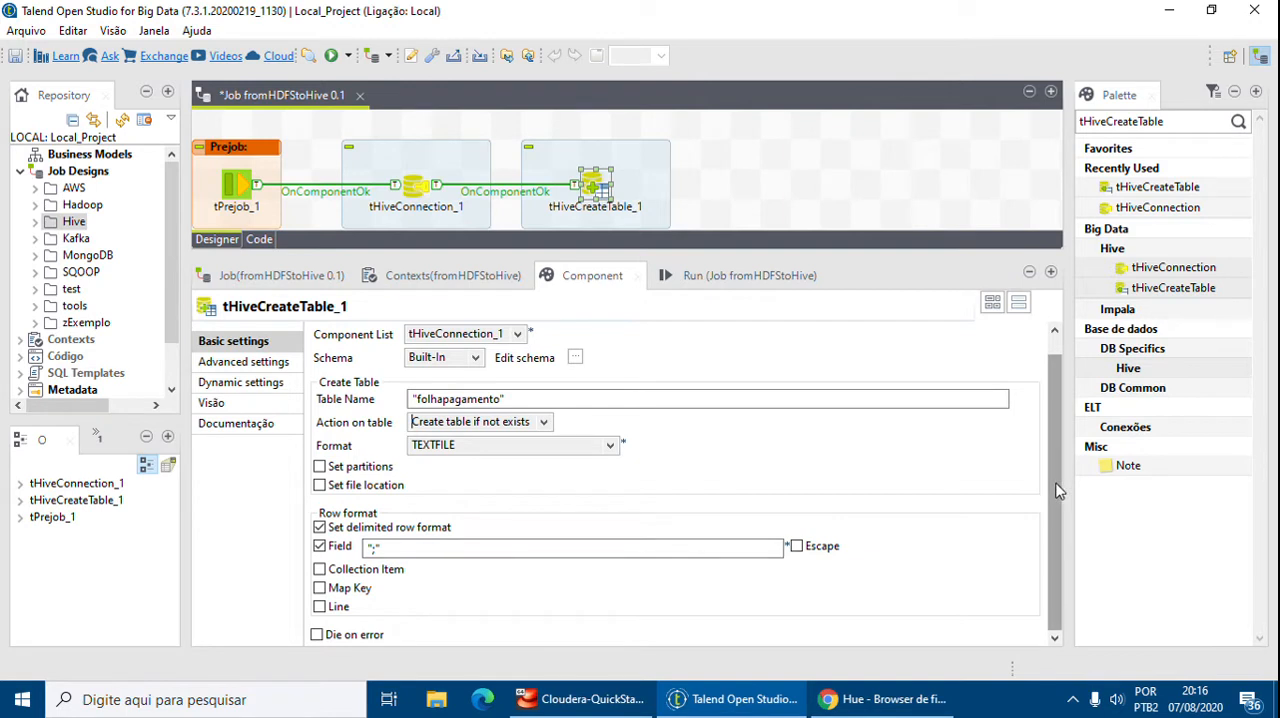
scroll(1058, 493, "up", 1)
left_click(236, 364)
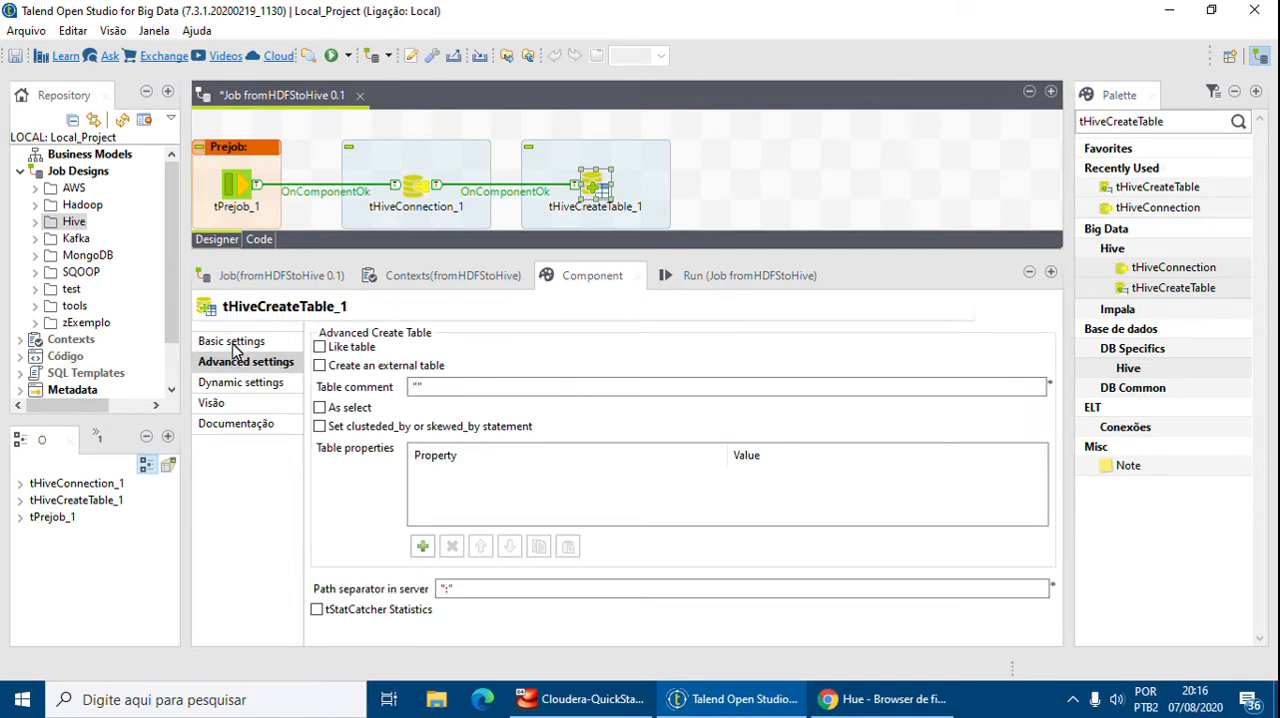
left_click(234, 342)
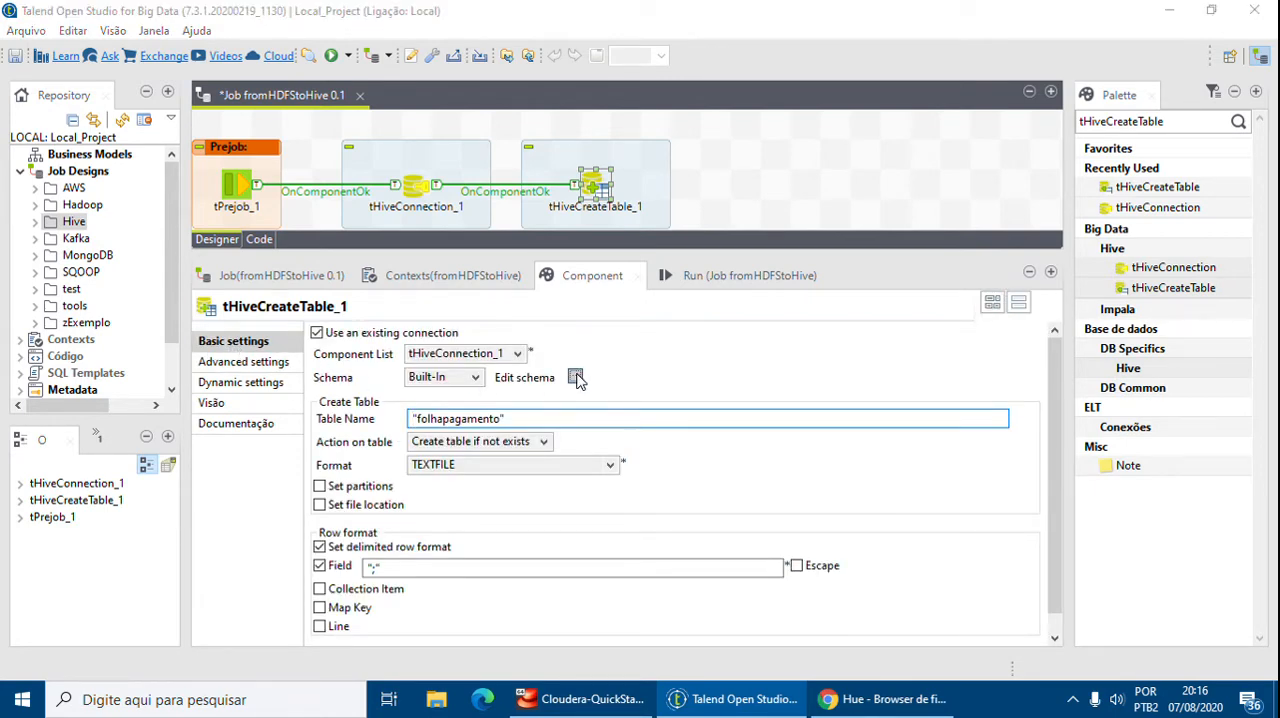
Open tHiveCreateTable_1's schema editor, widen it, and add six new columns
left_click(576, 378)
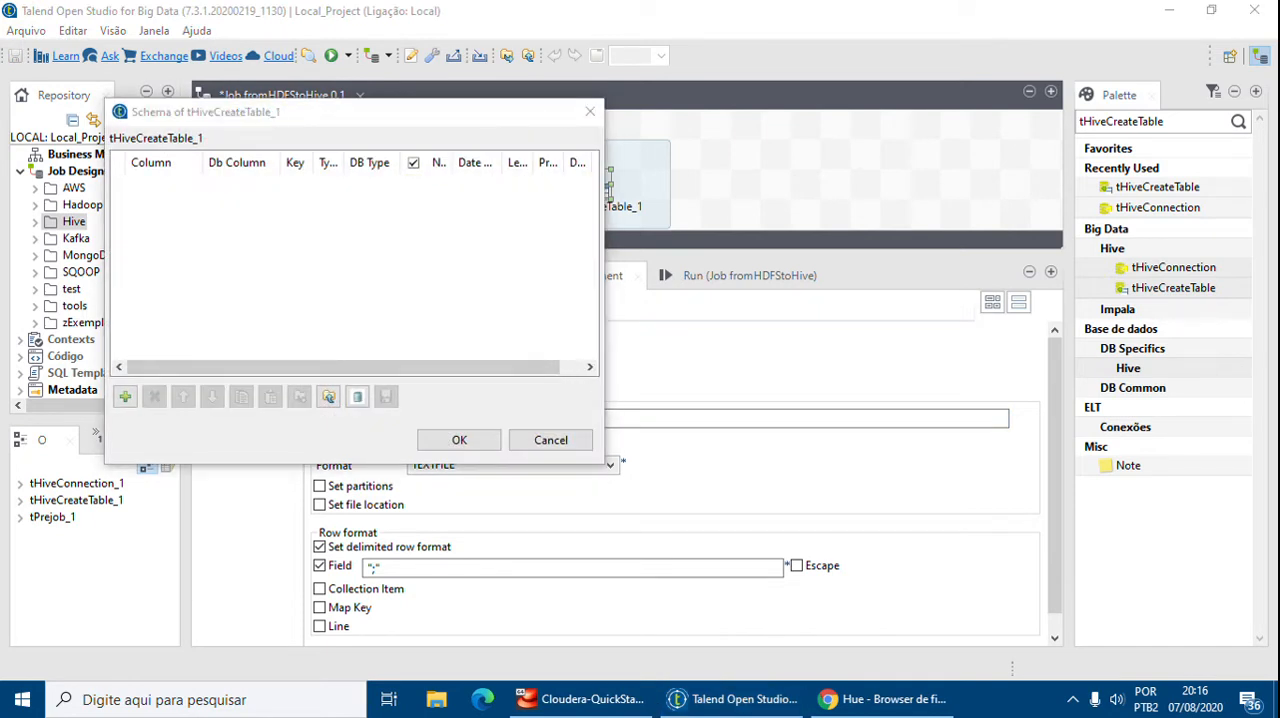
left_click_drag(201, 163, 207, 163)
mouse_move(345, 163)
left_mouse_down()
mouse_move(381, 168)
mouse_move(336, 163)
left_mouse_up()
left_click_drag(505, 380, 517, 377)
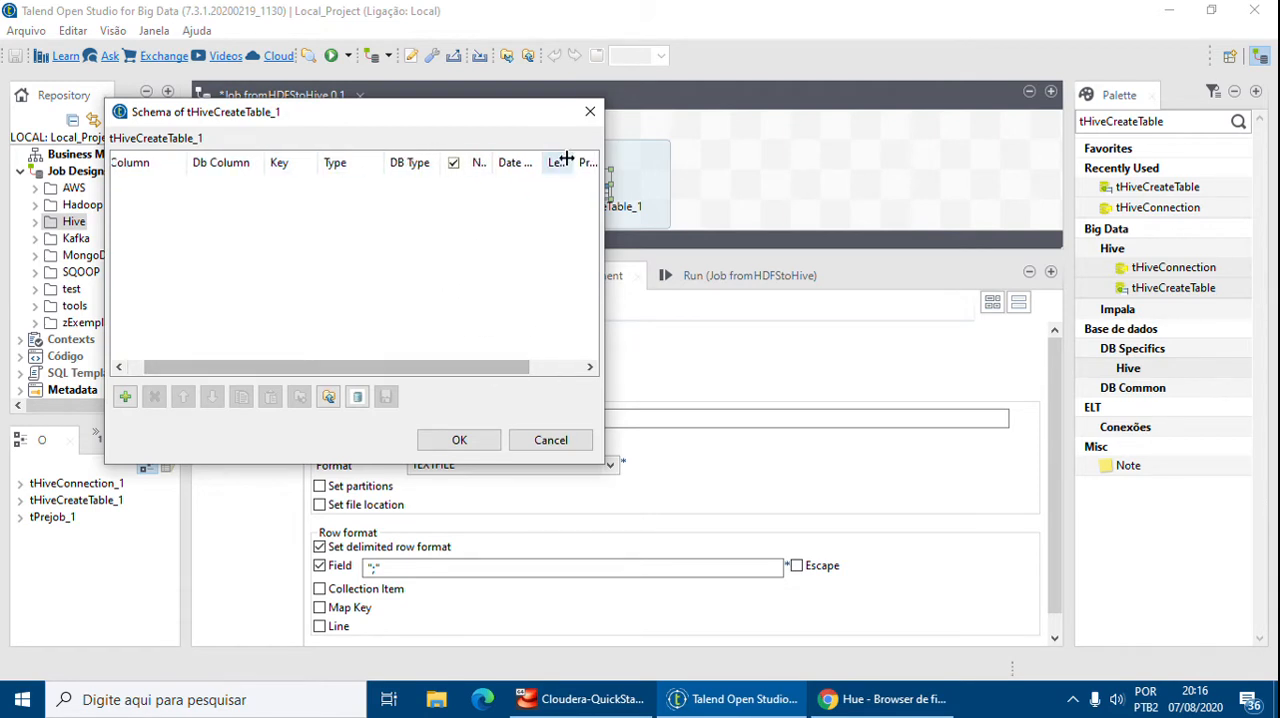
left_click_drag(531, 162, 574, 163)
left_click_drag(431, 367, 320, 367)
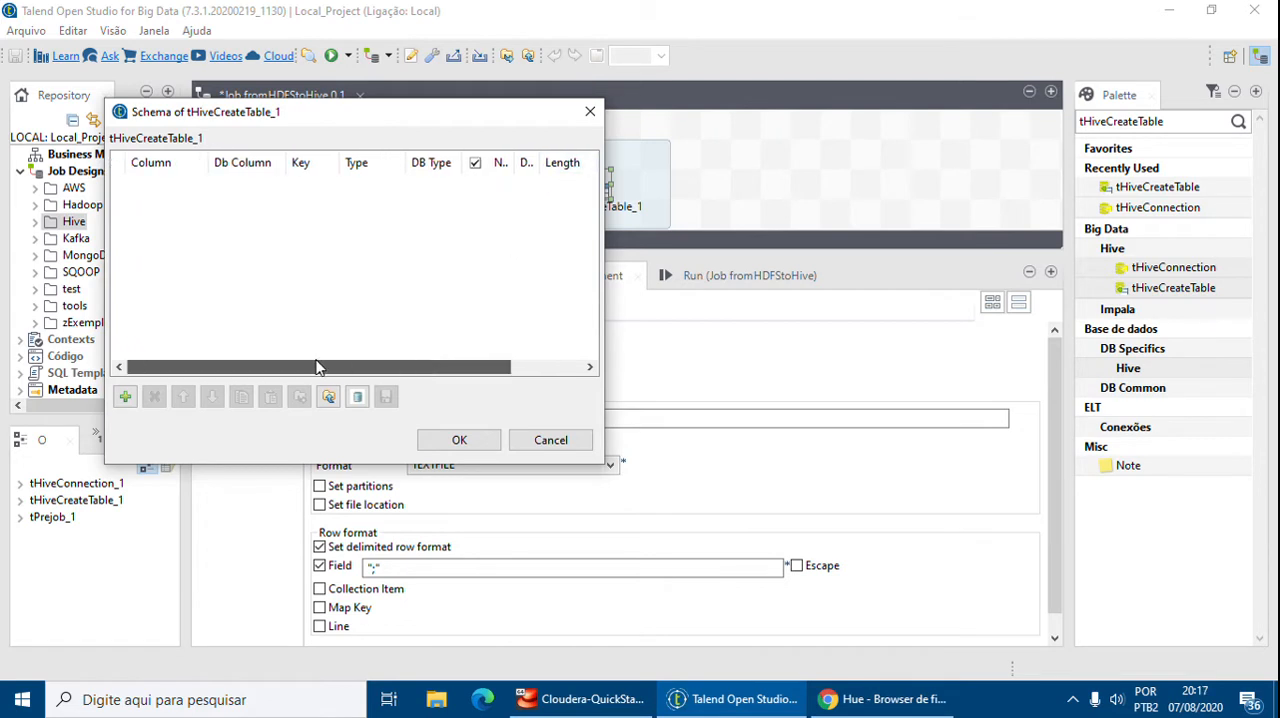
left_click_drag(604, 464, 943, 560)
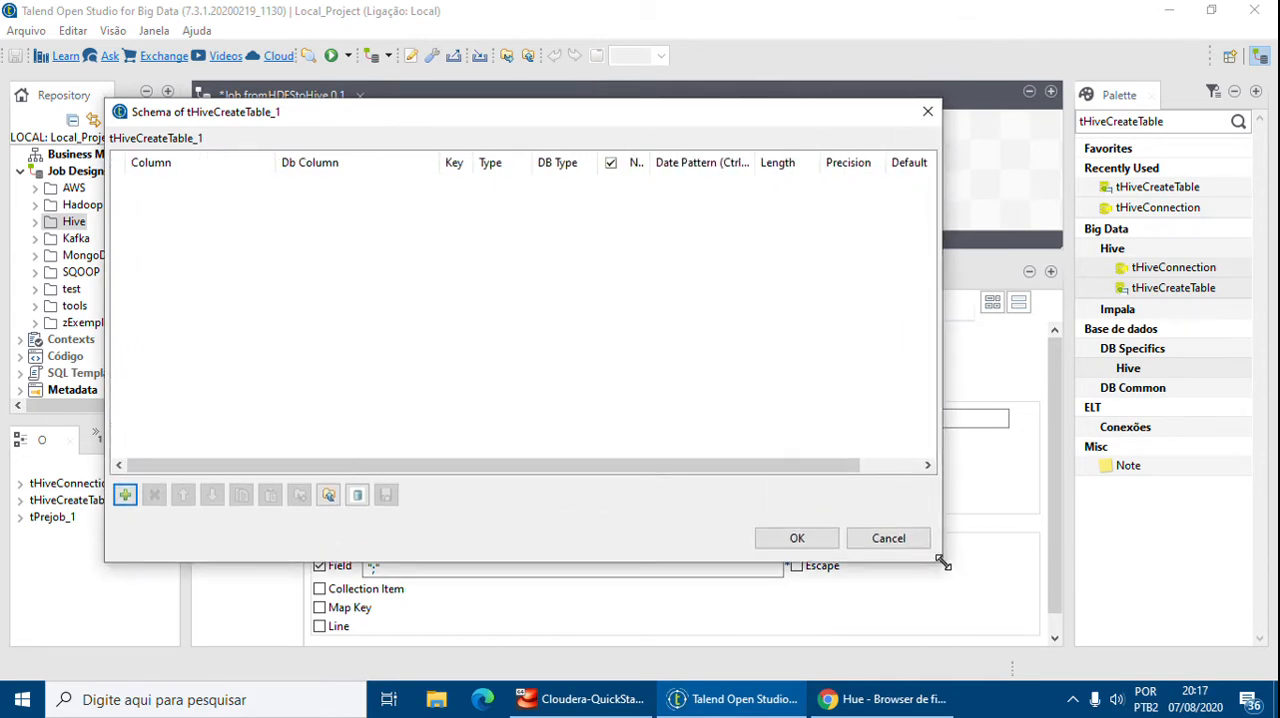
left_click(126, 495)
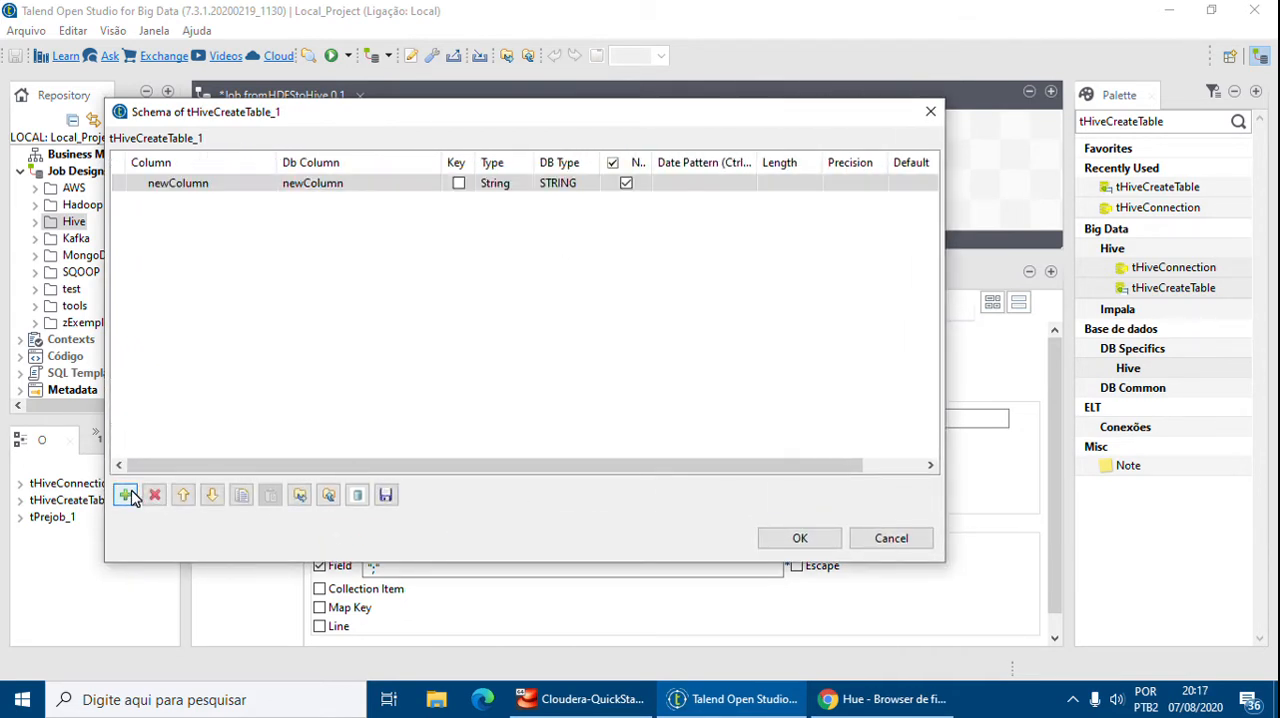
left_click(126, 495)
left_click(126, 495)
left_click(126, 495)
left_click(126, 495)
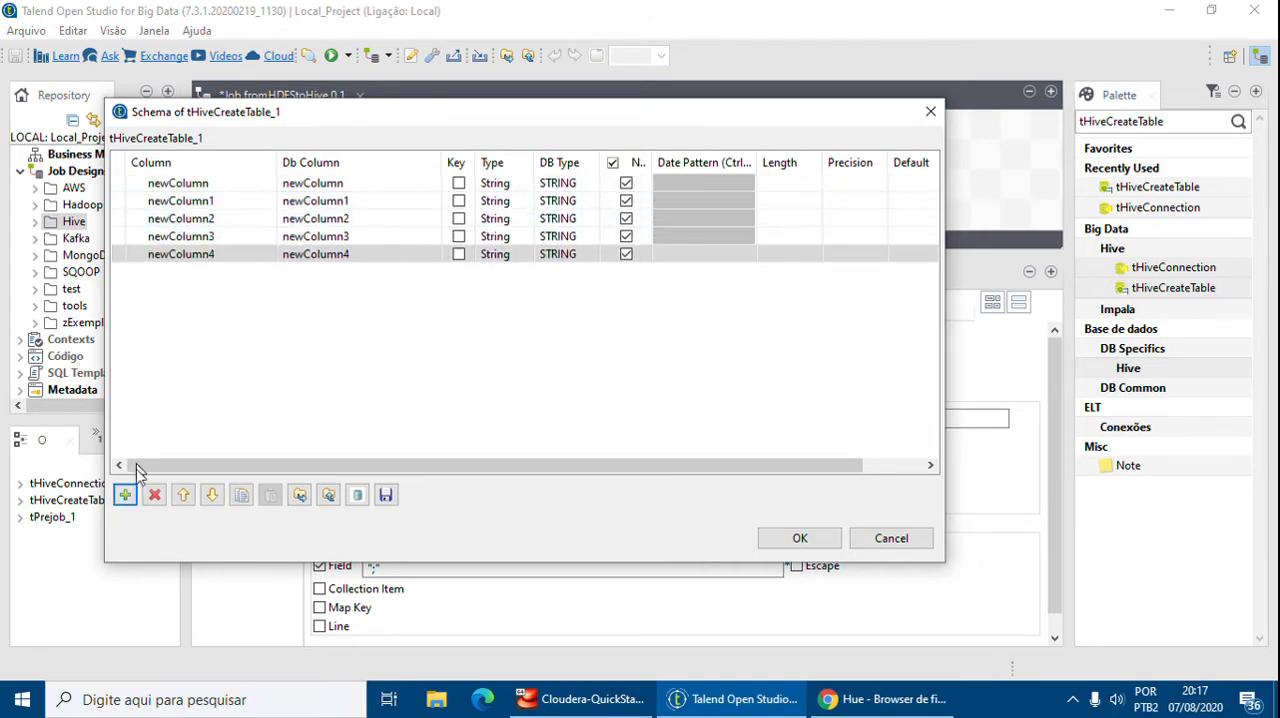
left_click(126, 495)
Rename the first two schema columns to Nome and Divisa
left_click(175, 183)
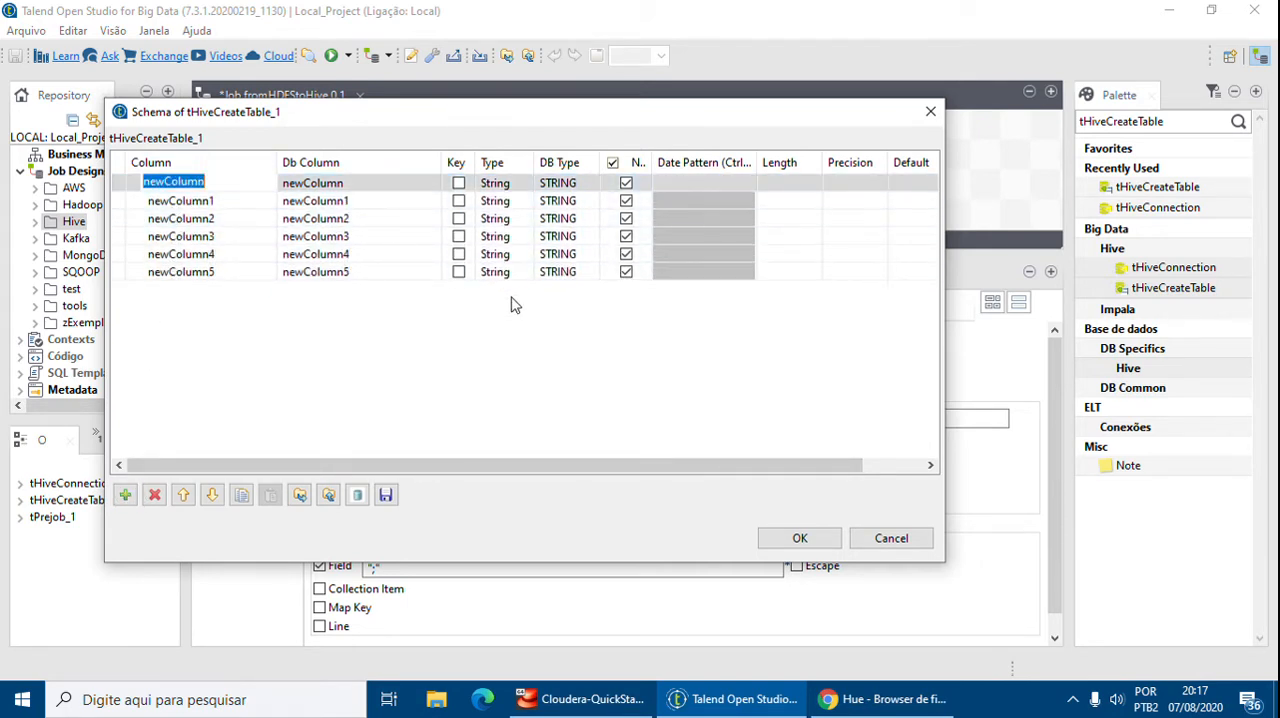
type("Nome")
key("Return")
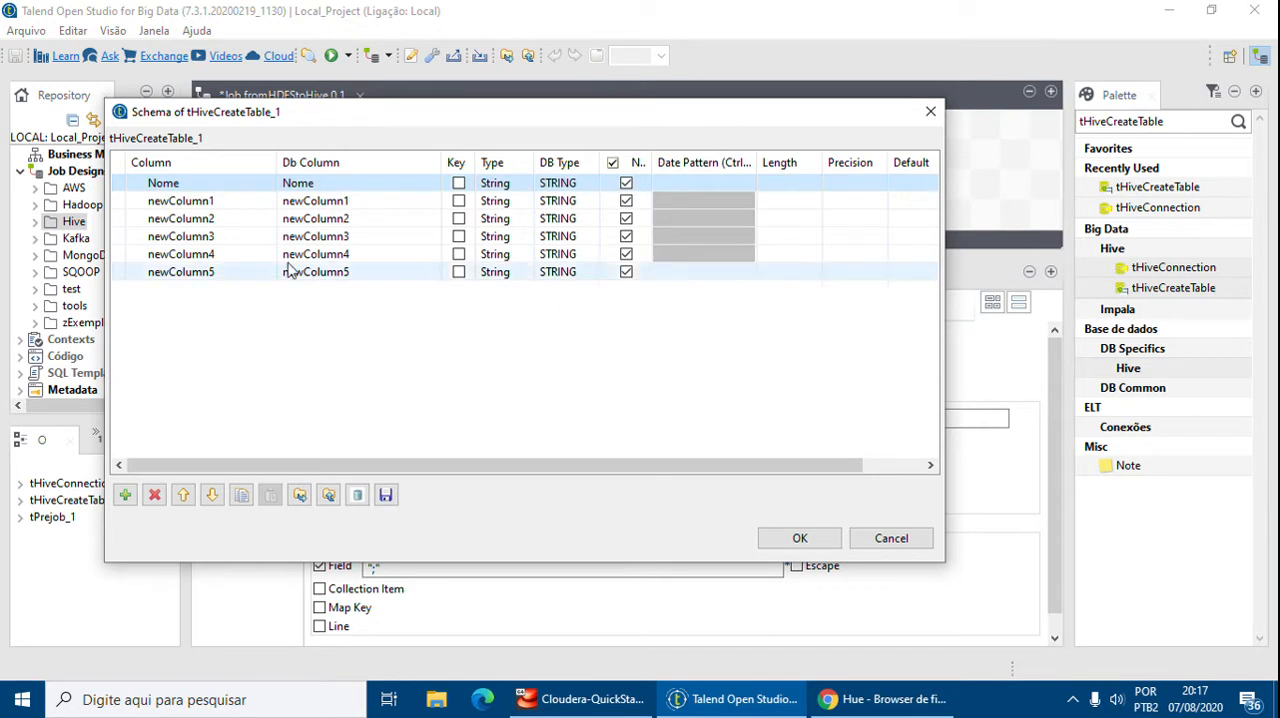
left_click(180, 201)
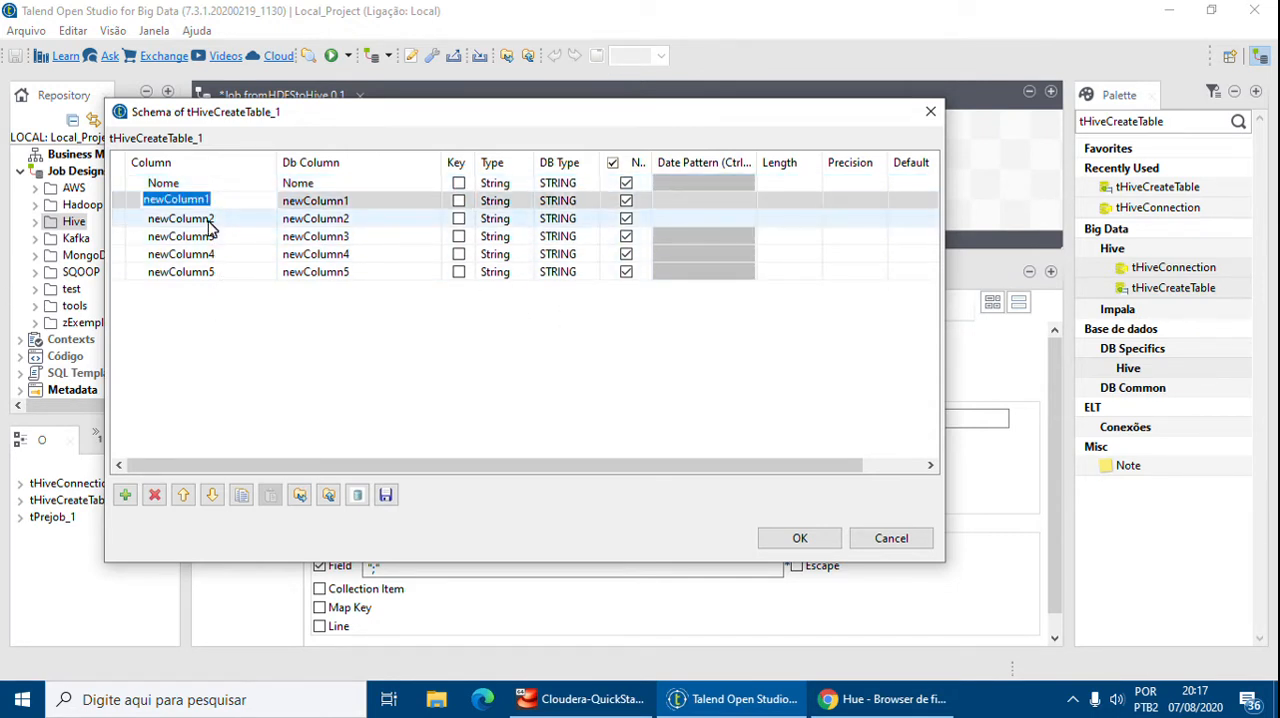
type("Divisa")
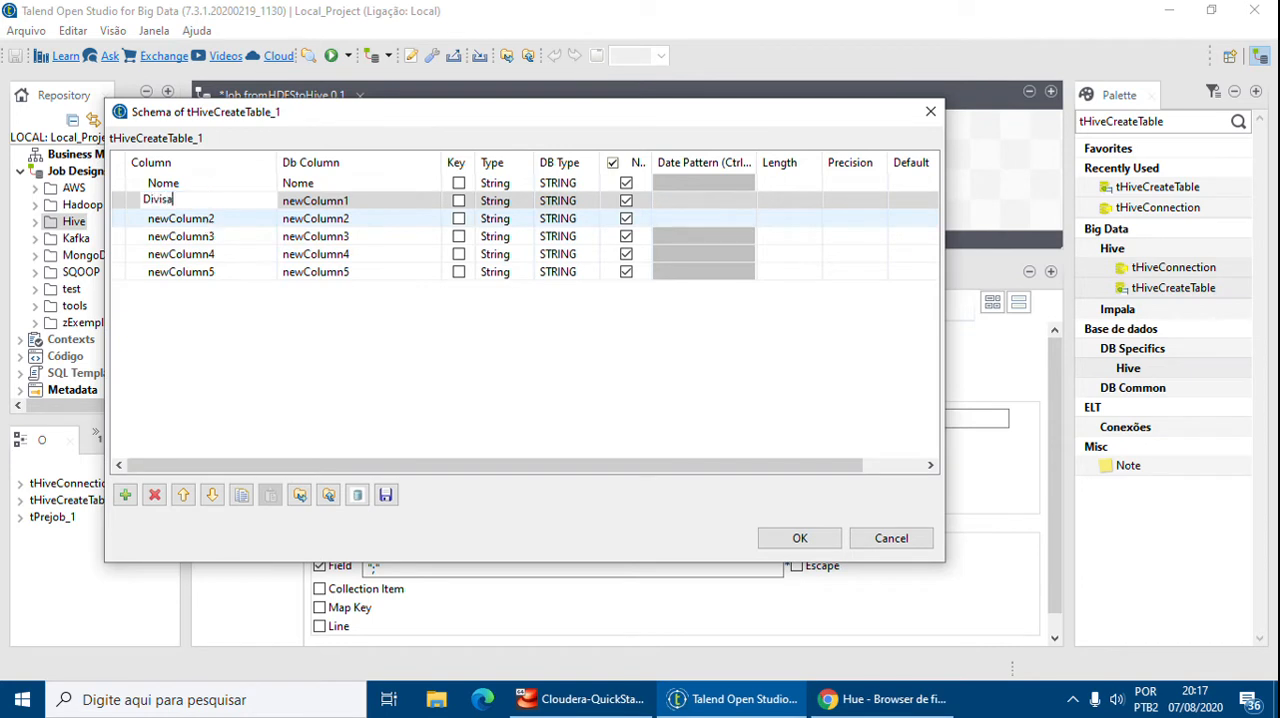
type("o")
Rename the second and third schema columns to Divisao and Departamento
key("Return")
left_click(206, 220)
left_click(210, 220)
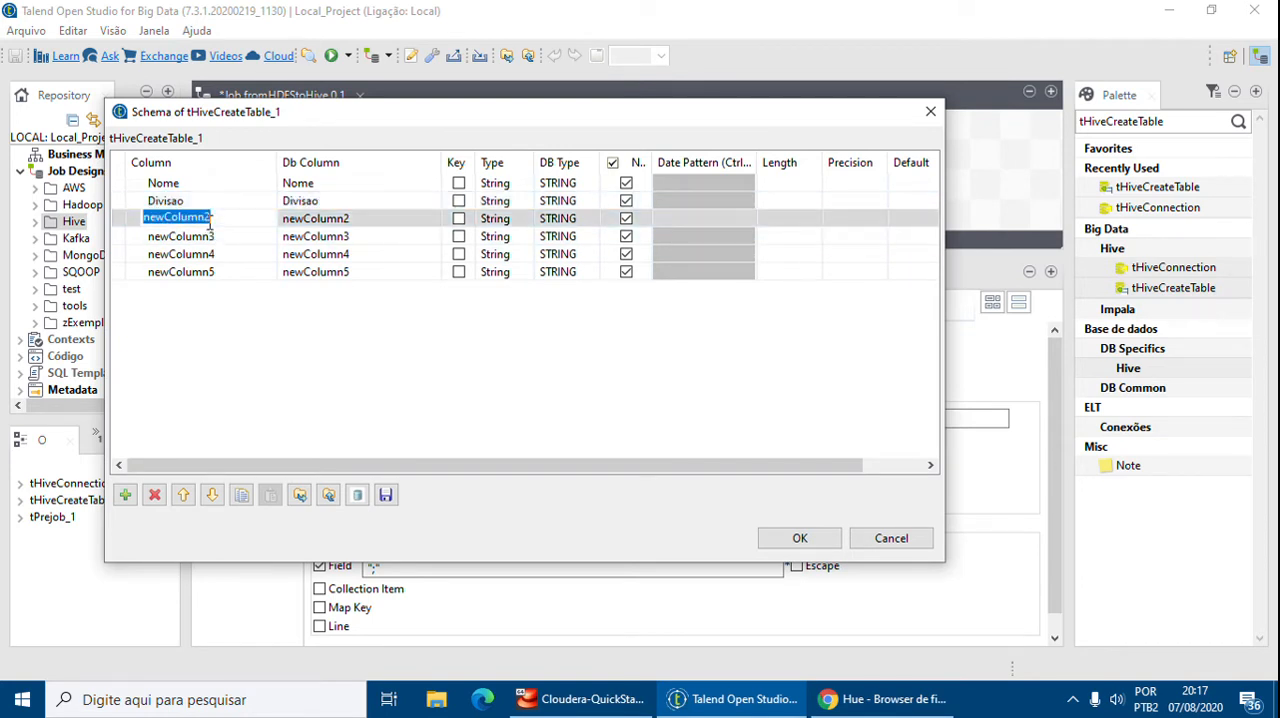
type("Departament")
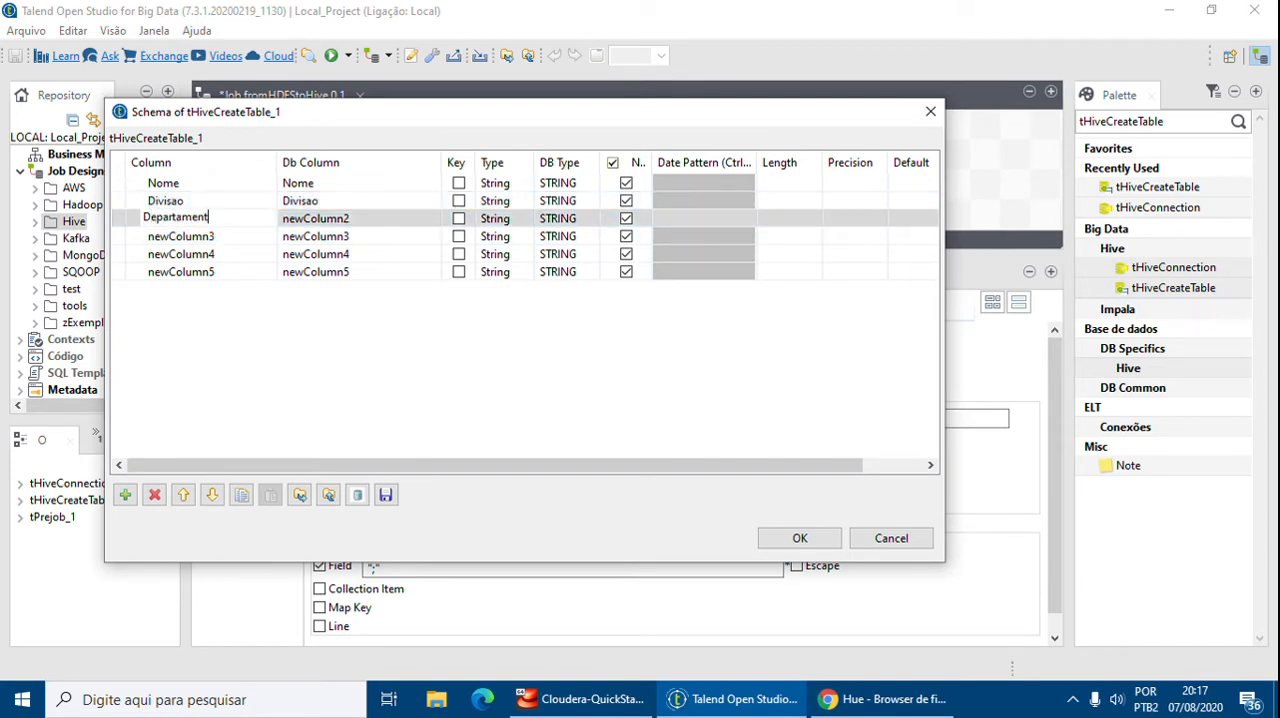
type("o")
key("Return")
Rename the remaining three schema columns to Cargo, Salario and Data
left_click(229, 234)
left_click(228, 228)
type("Cargo")
key("Return")
left_click(229, 253)
left_click(229, 253)
type("Salario")
key("Return")
left_click(200, 276)
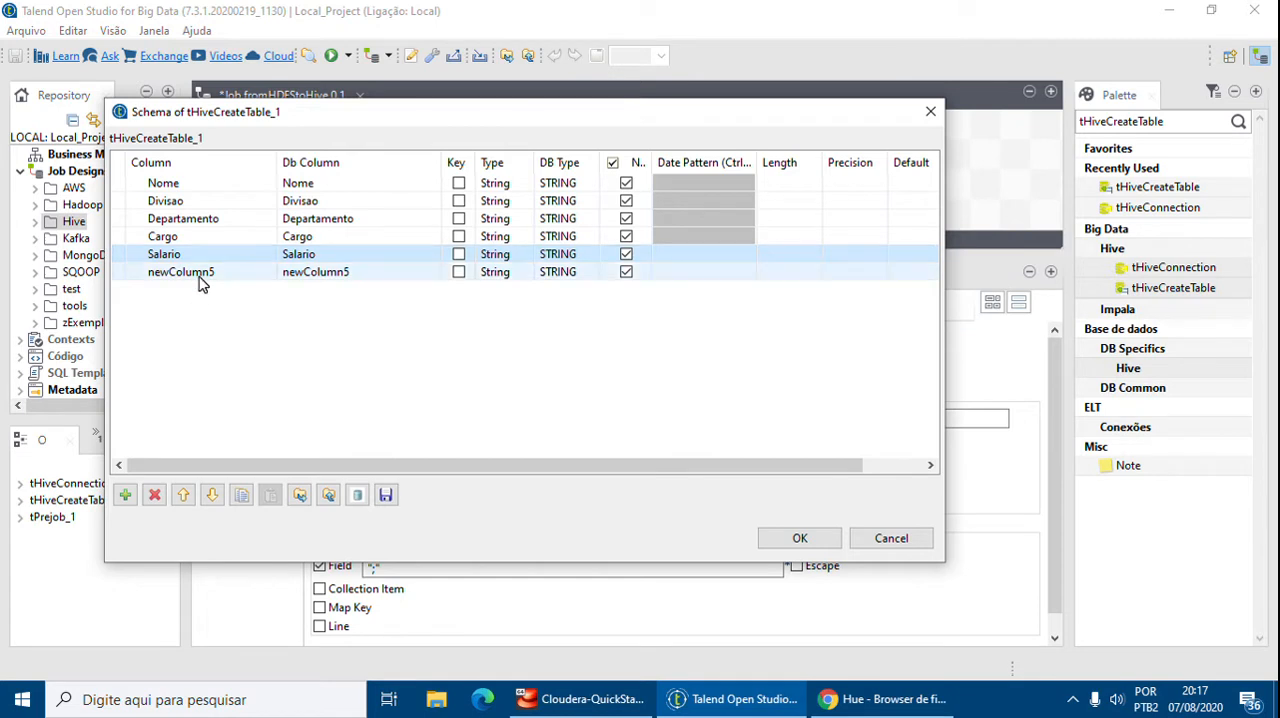
left_click(200, 276)
type("Data")
key("Return")
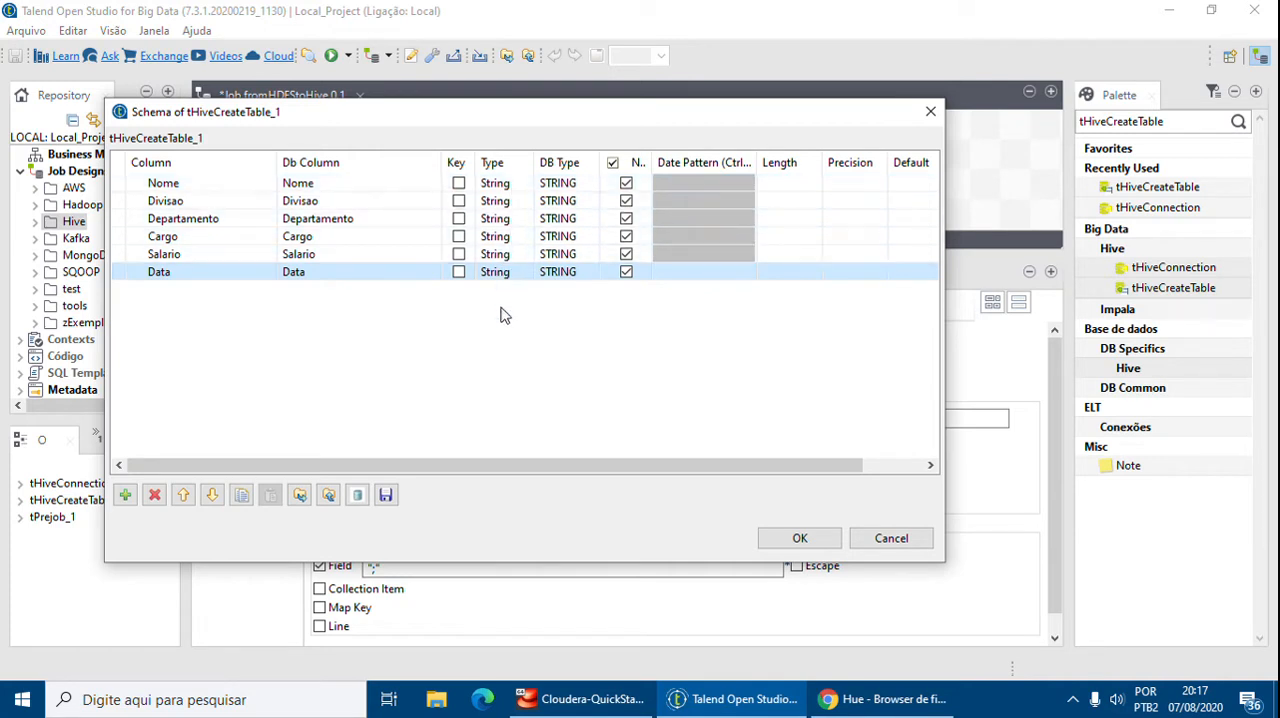
Set the Salario column's type to Float
left_click(515, 255)
left_click(533, 255)
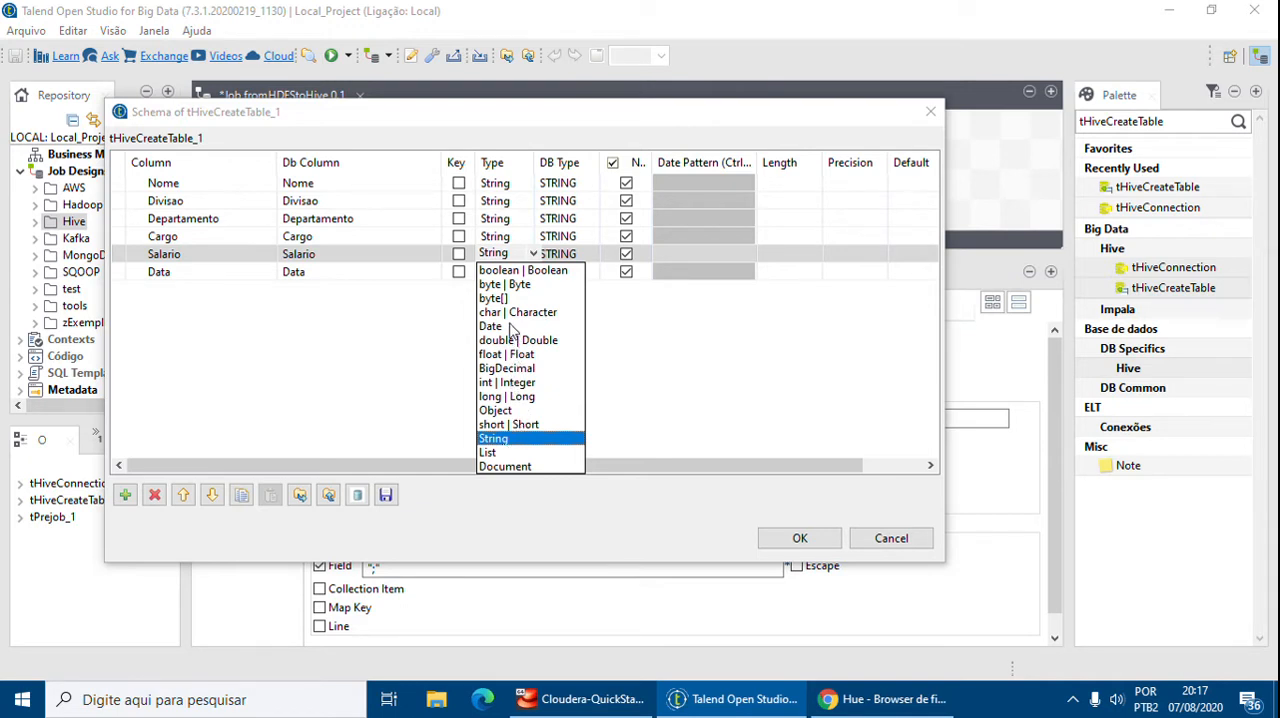
left_click(510, 355)
left_click(640, 355)
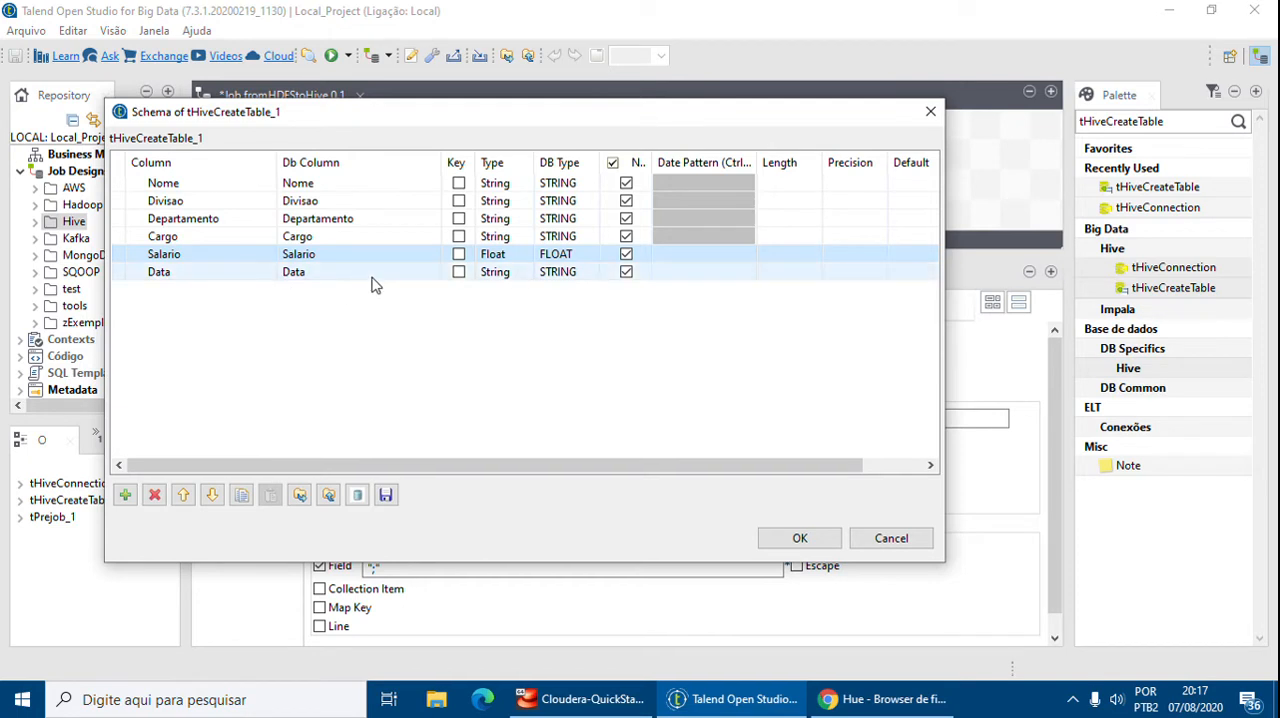
Set the length of all six schema columns to 200 and confirm the schema editor
left_click(788, 181)
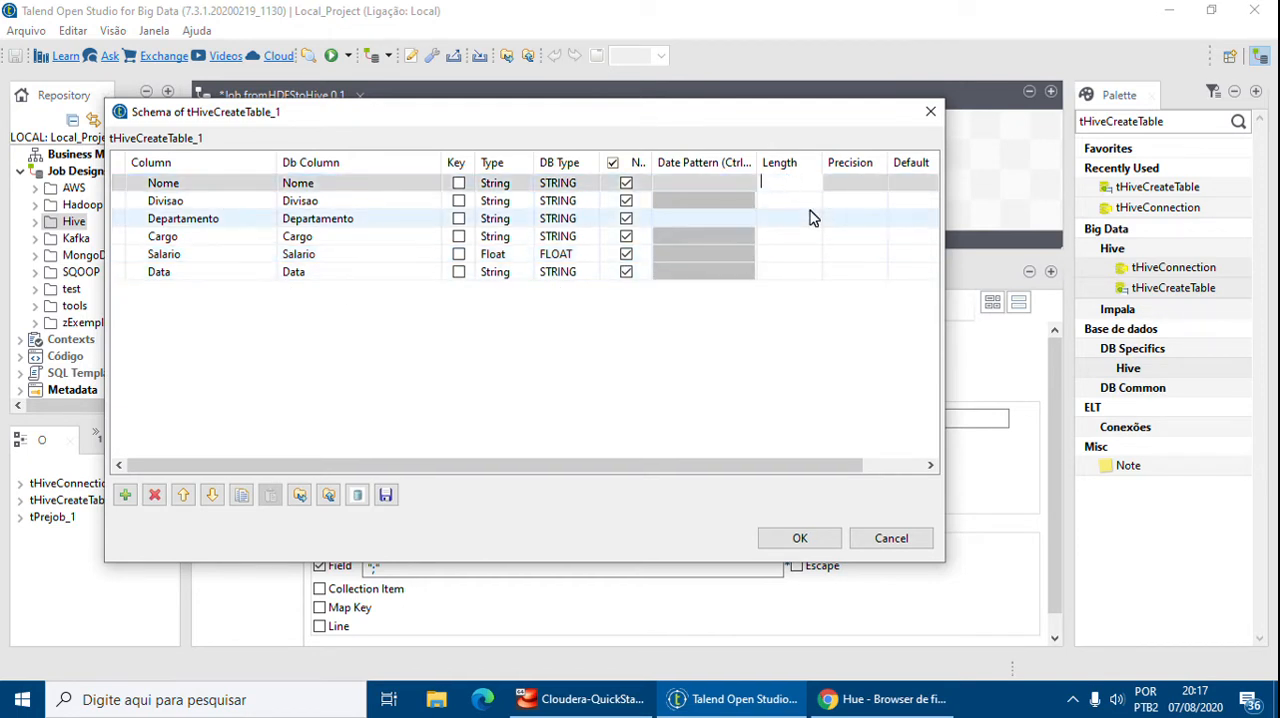
left_click(800, 200)
type("200")
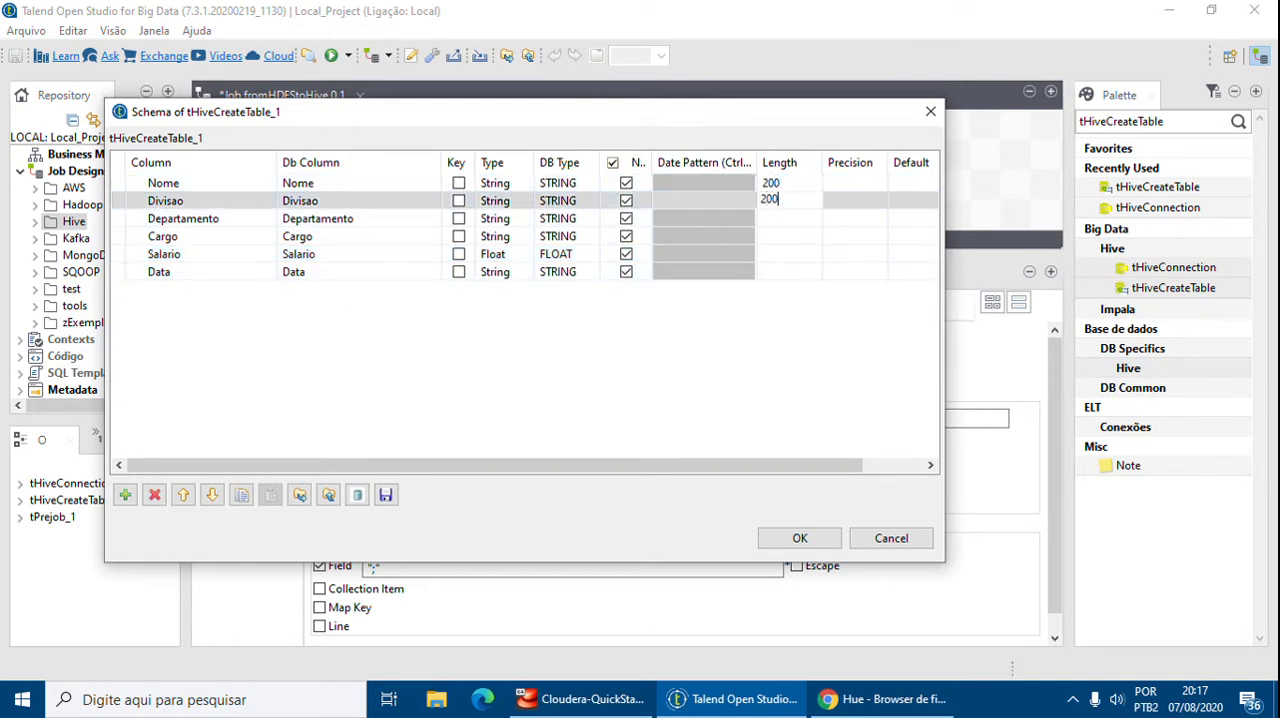
left_click(791, 220)
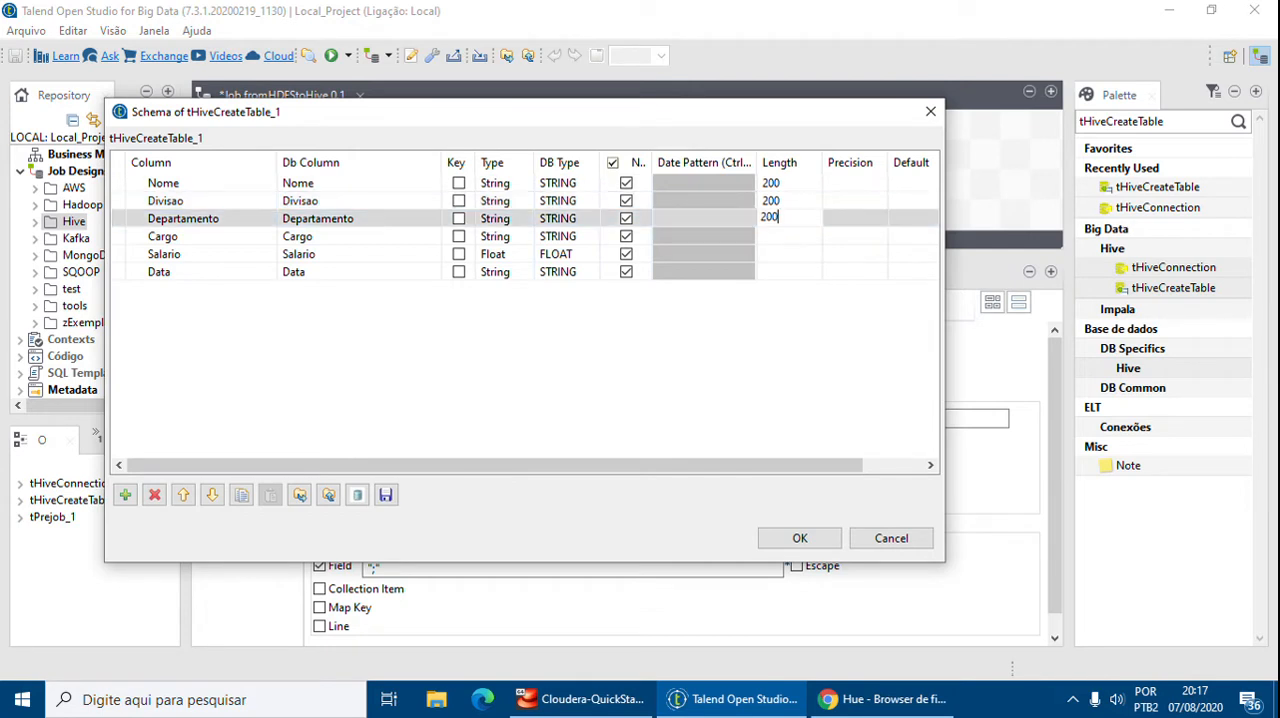
left_click(790, 237)
type("200")
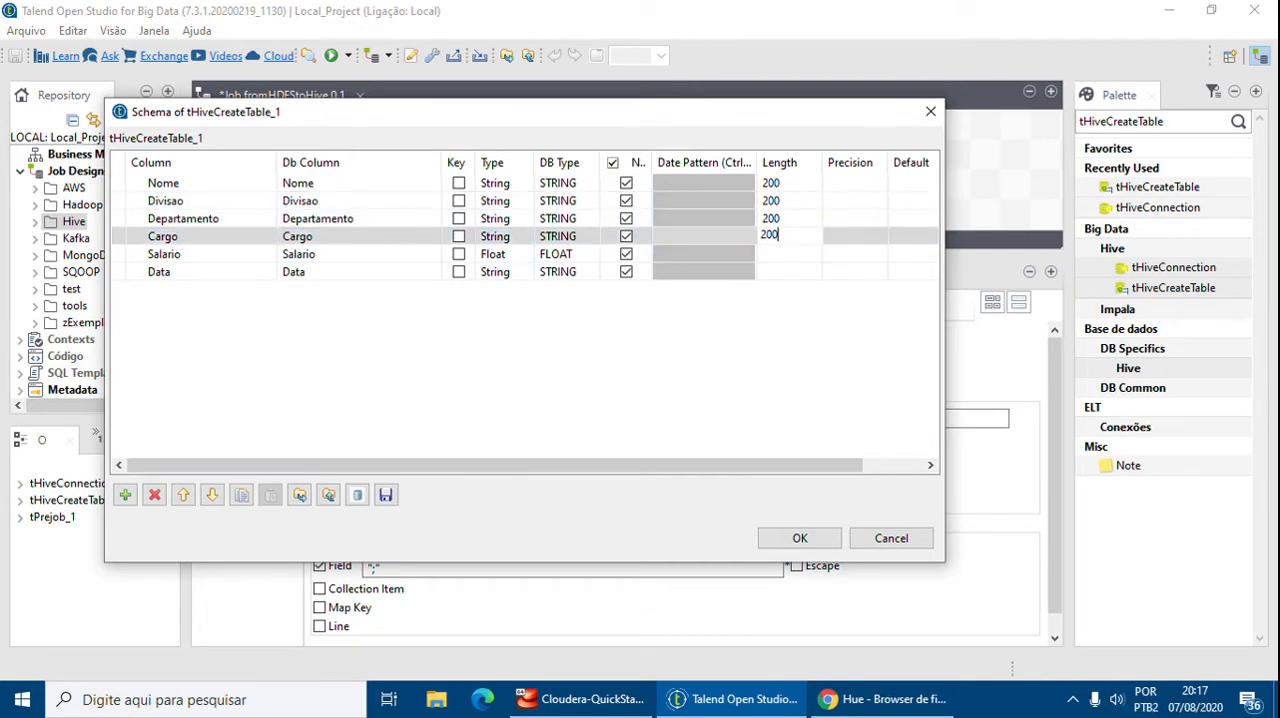
left_click(800, 254)
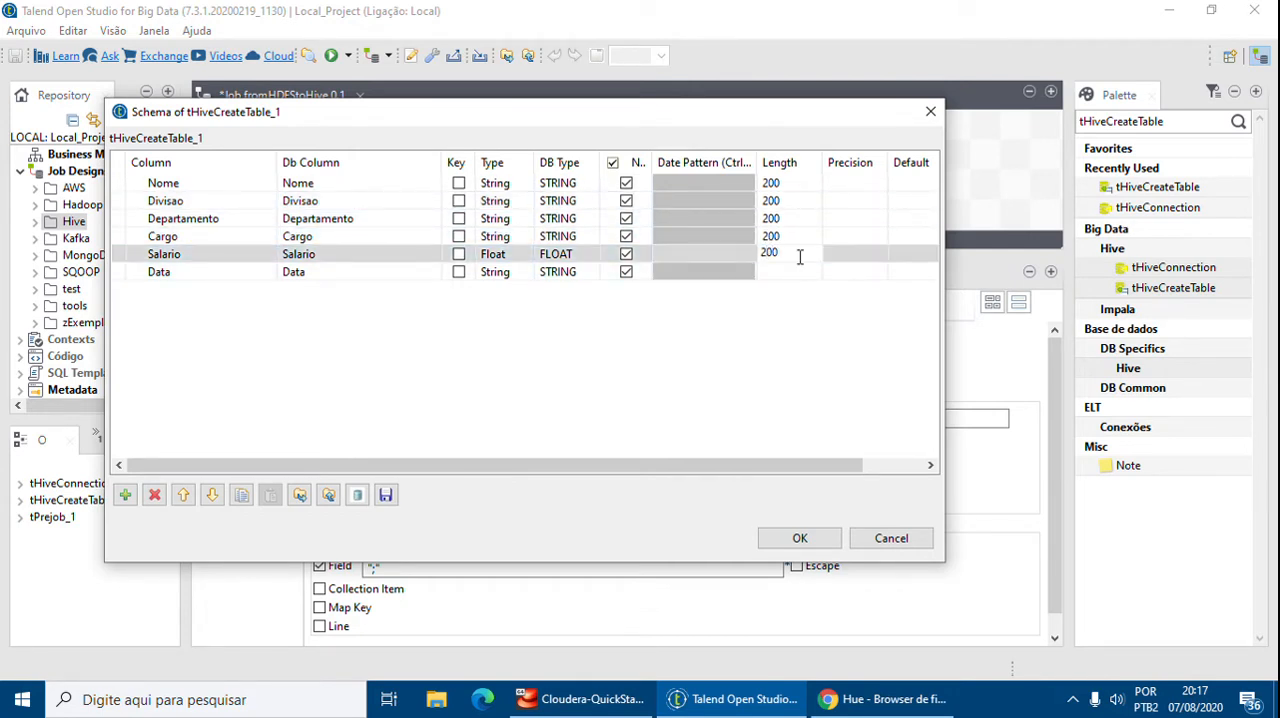
left_click(806, 272)
type("200")
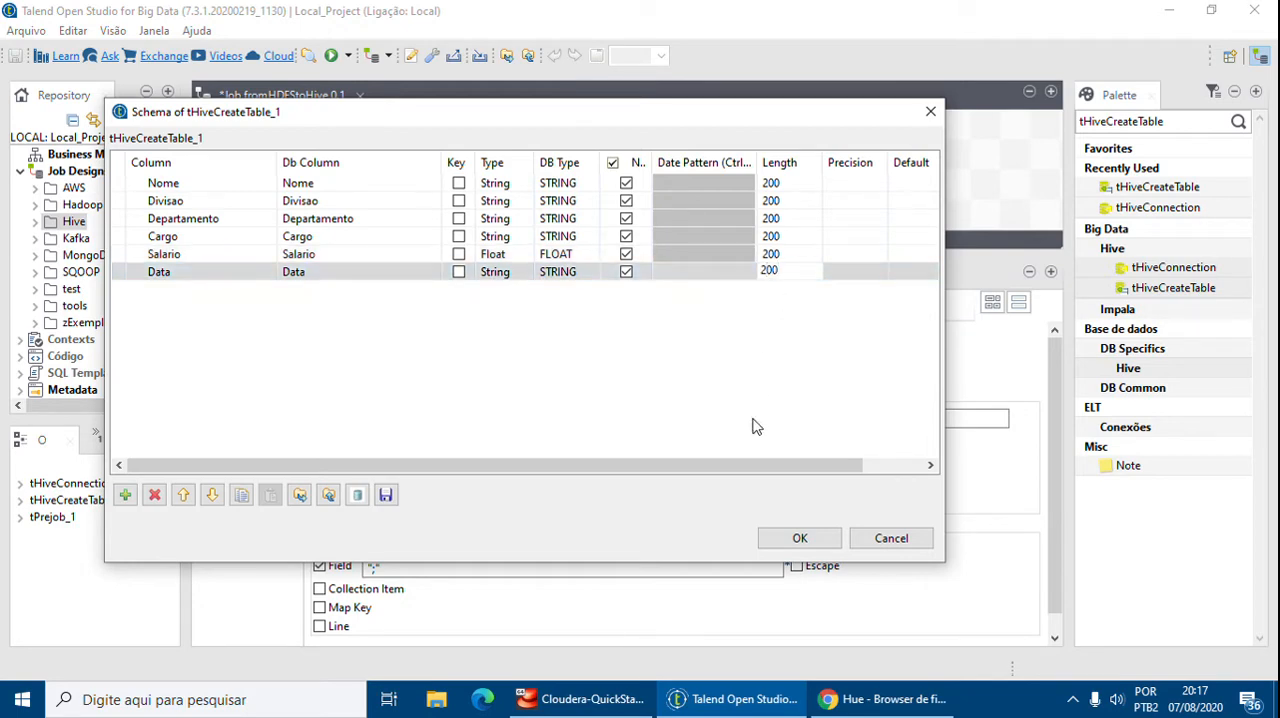
left_click(810, 542)
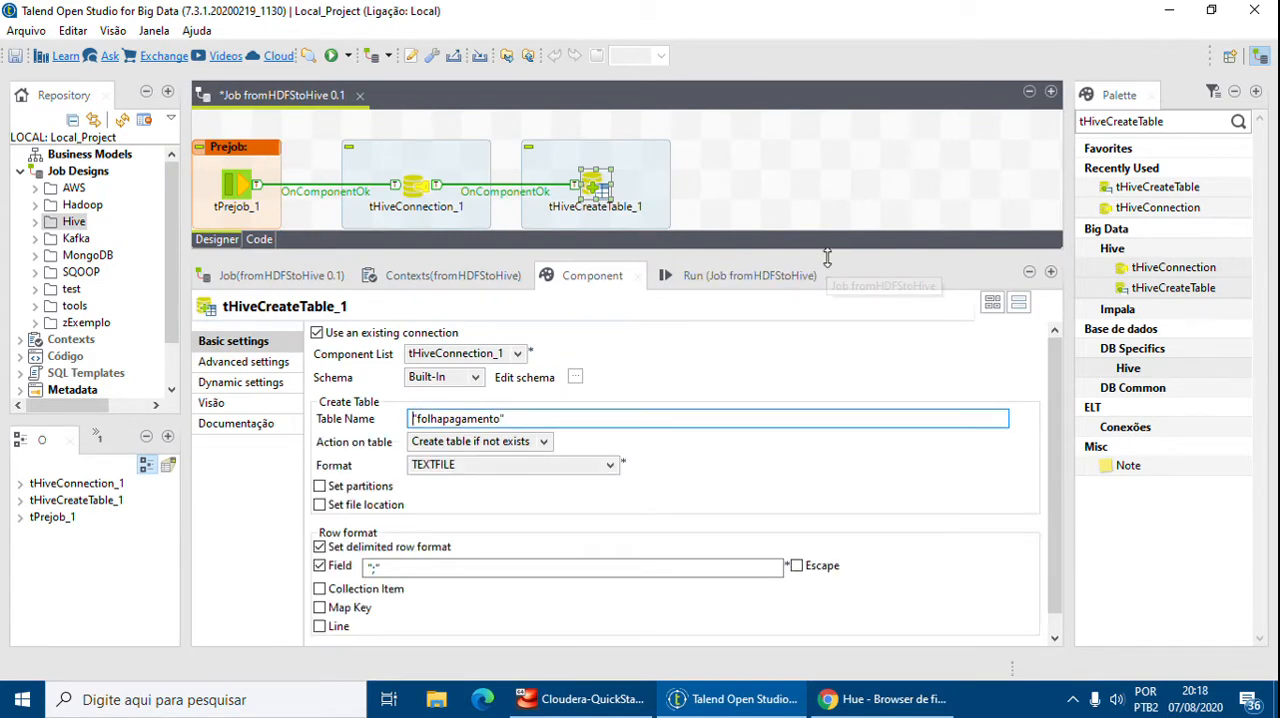
Add a tHDFSExist component to the job below tHiveCreateTable_1
scroll(1049, 413, "down", 1)
scroll(1049, 430, "up", 1)
left_click_drag(740, 251, 749, 330)
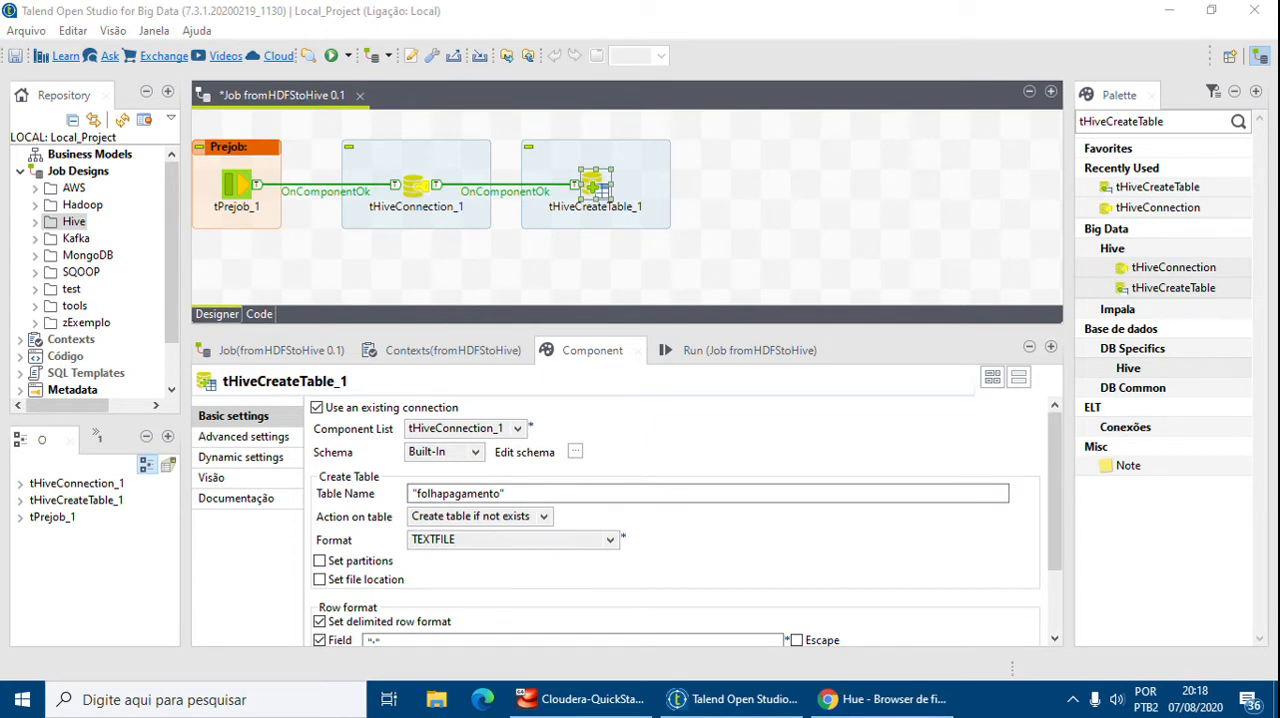
left_click_drag(1174, 121, 960, 116)
type("tHDFSExist")
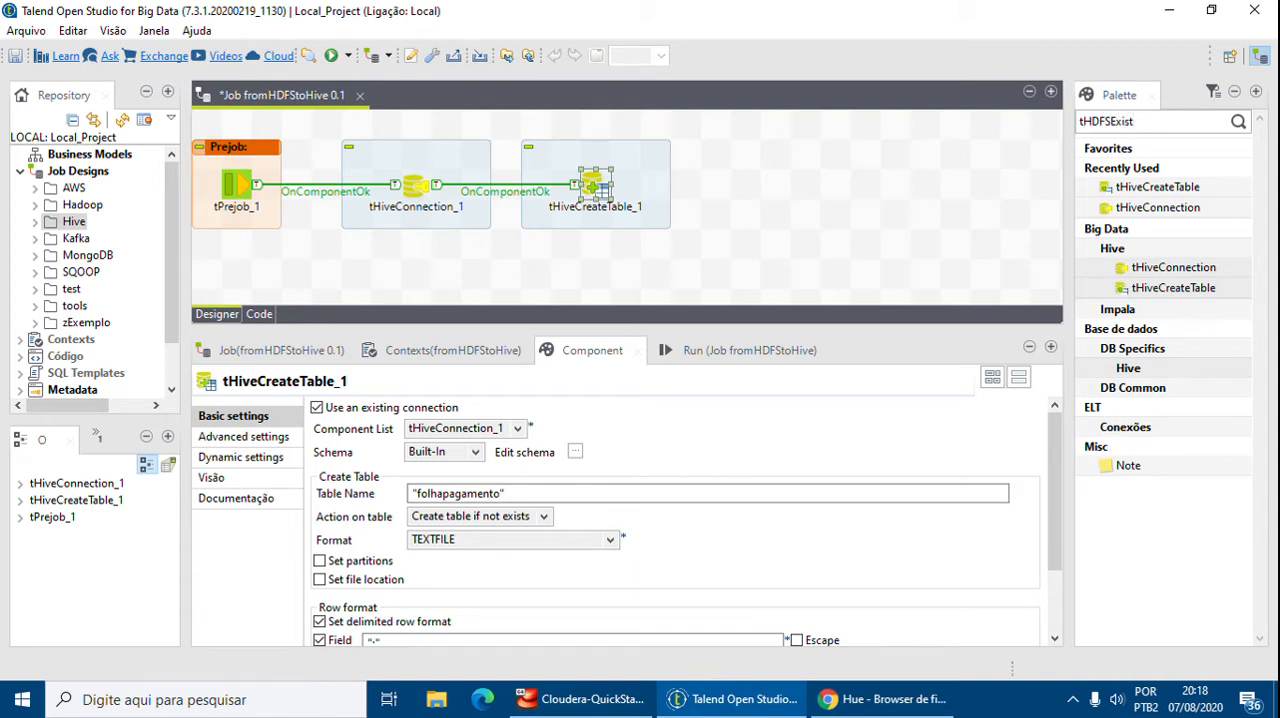
key("Return")
left_click(1155, 246)
left_click_drag(1153, 241, 1015, 238)
left_click_drag(616, 268, 595, 272)
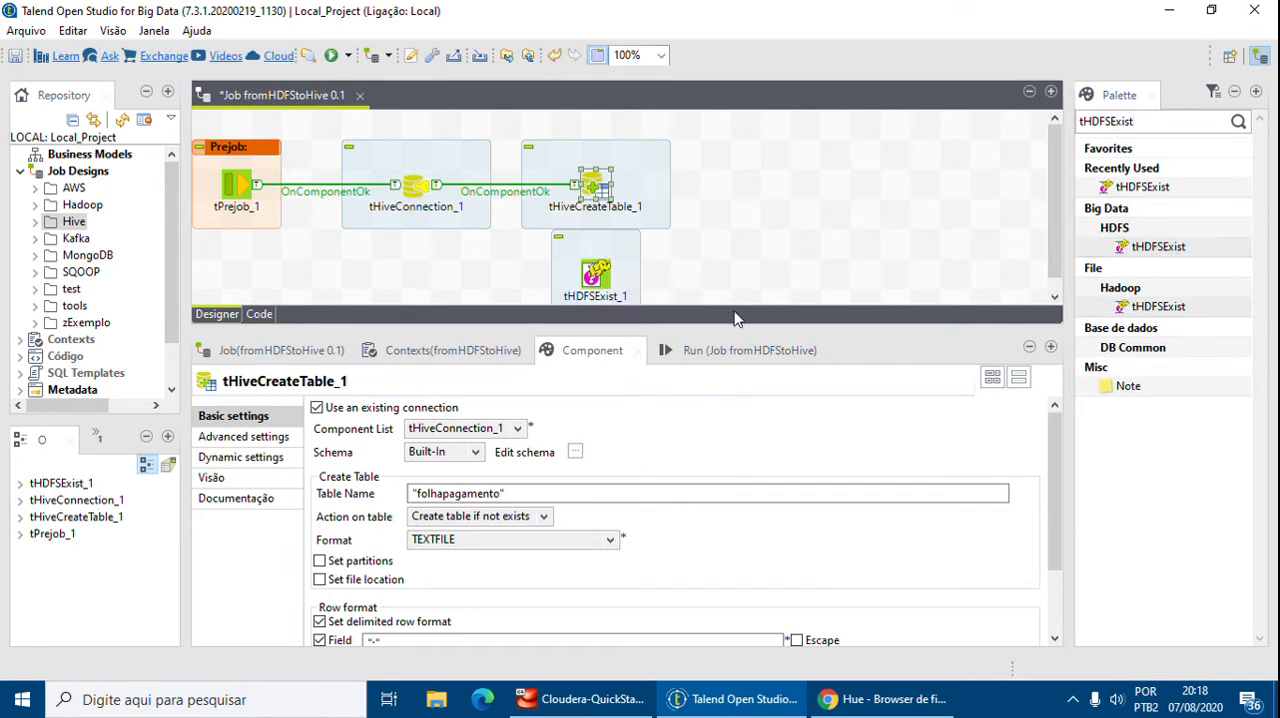
left_click_drag(752, 330, 756, 392)
left_click_drag(597, 275, 600, 306)
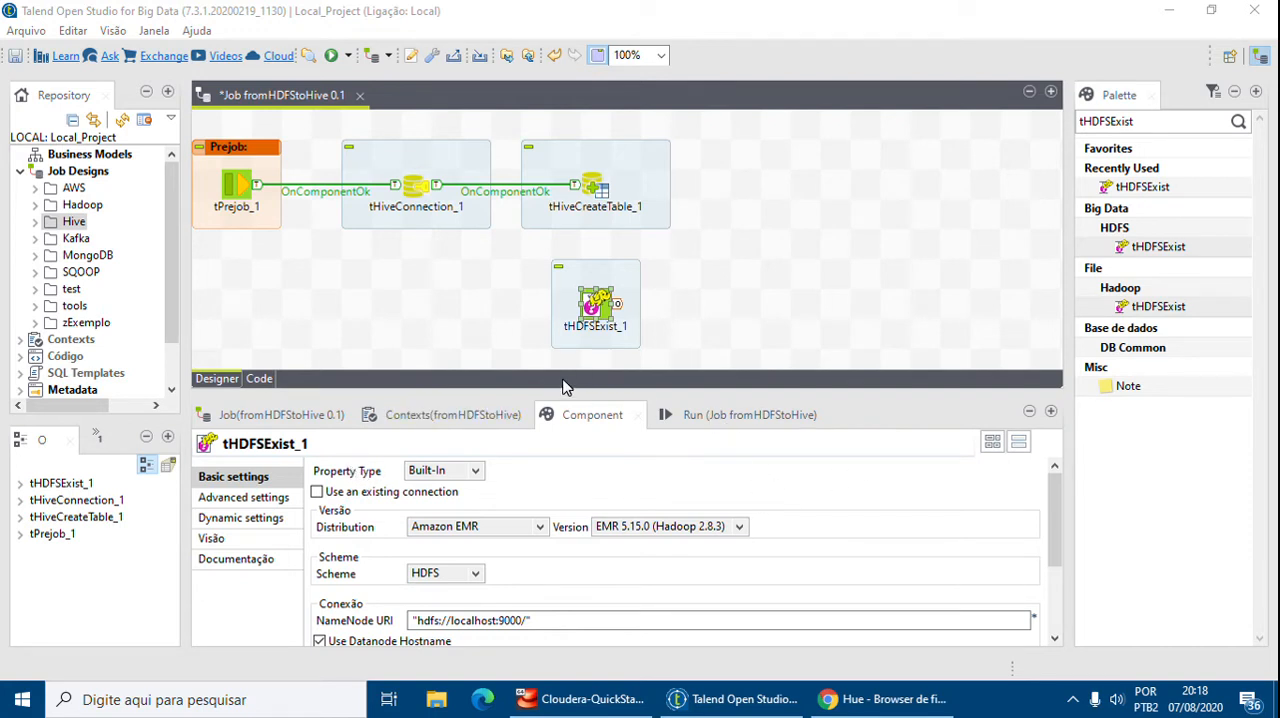
Set tHDFSExist_1's distribution to Cloudera and version to Cloudera CDH5.13.0 [Built in]
left_click_drag(587, 393, 624, 237)
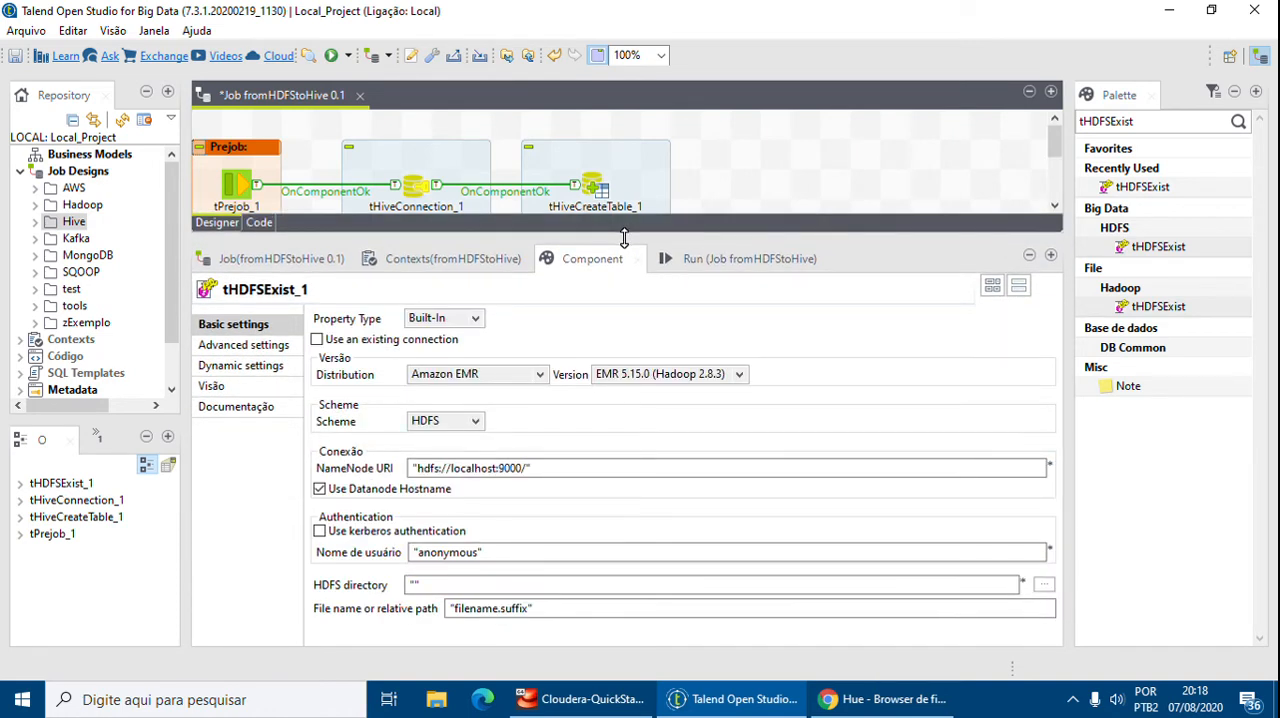
left_click(538, 376)
left_click(440, 406)
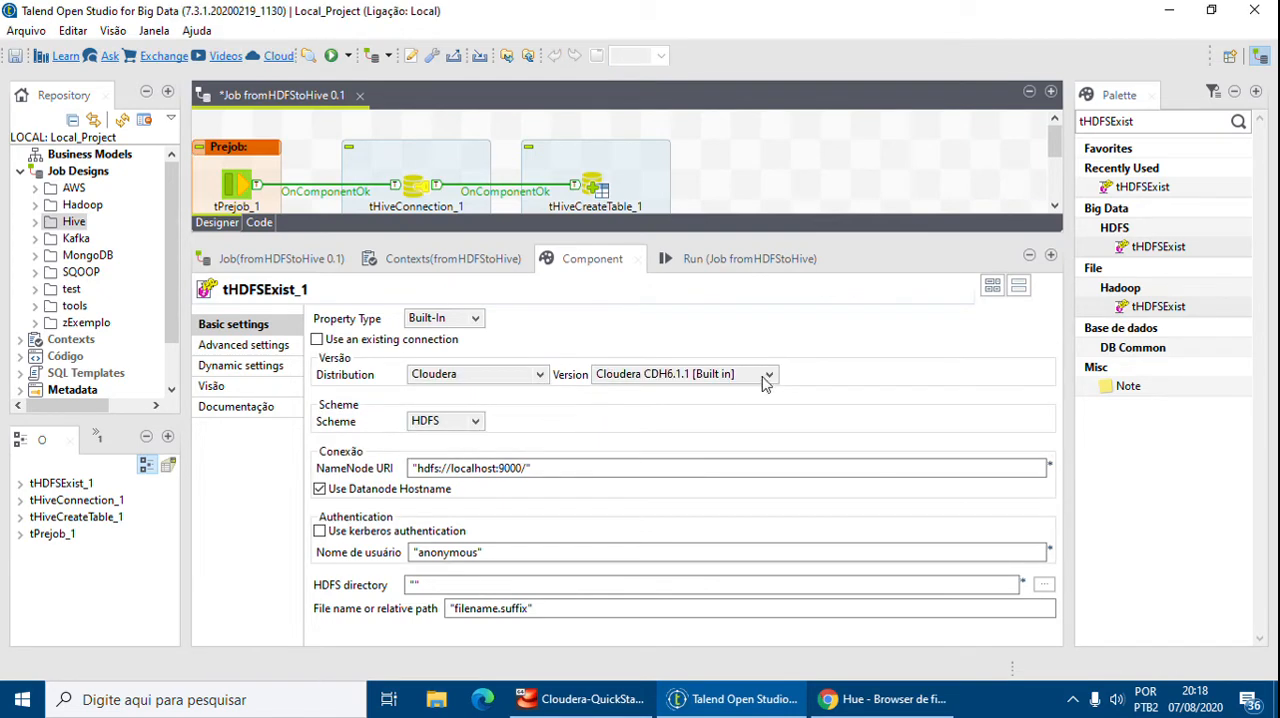
left_click(763, 377)
left_click(668, 409)
Set the NameNode URI to "hdfs://quickstart.cloudera:8020/"
left_click(498, 468)
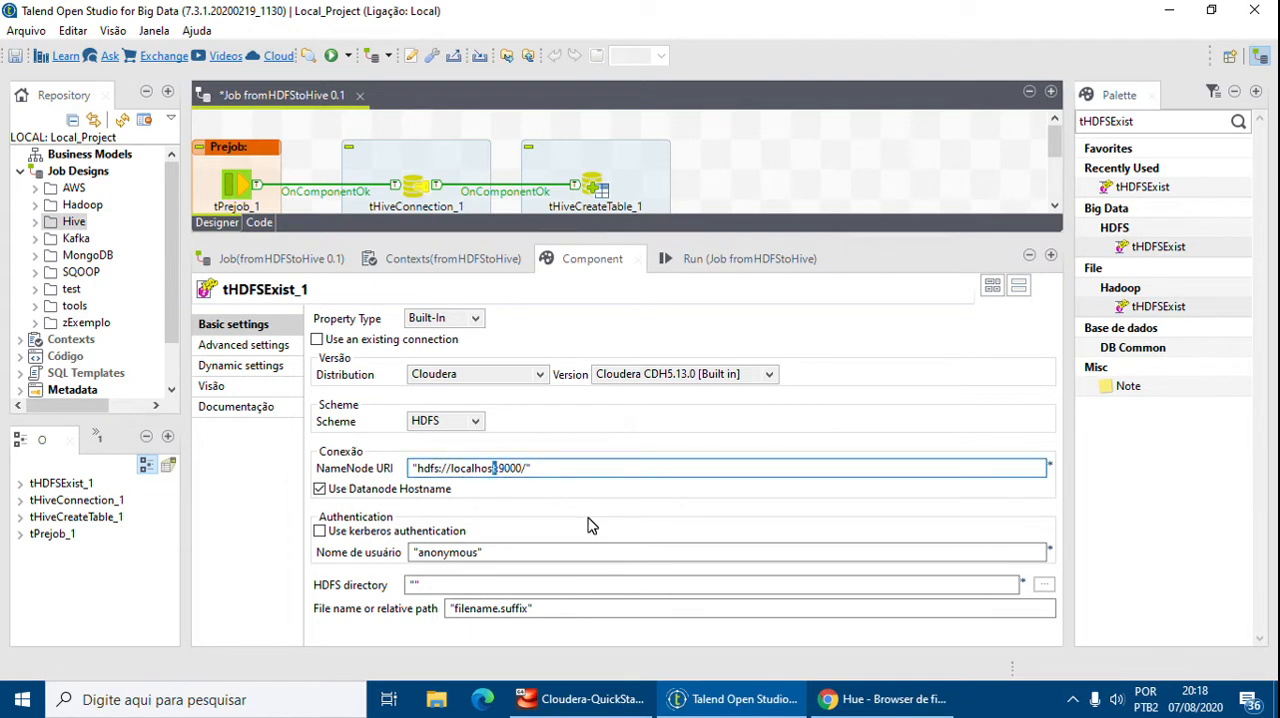
key("shift+Left")
key("shift+Left")
key("shift+Left")
key("shift+Left")
key("shift+Left")
key("shift+Left")
key("shift+Left")
type("quickstart.cl")
type("oudera:")
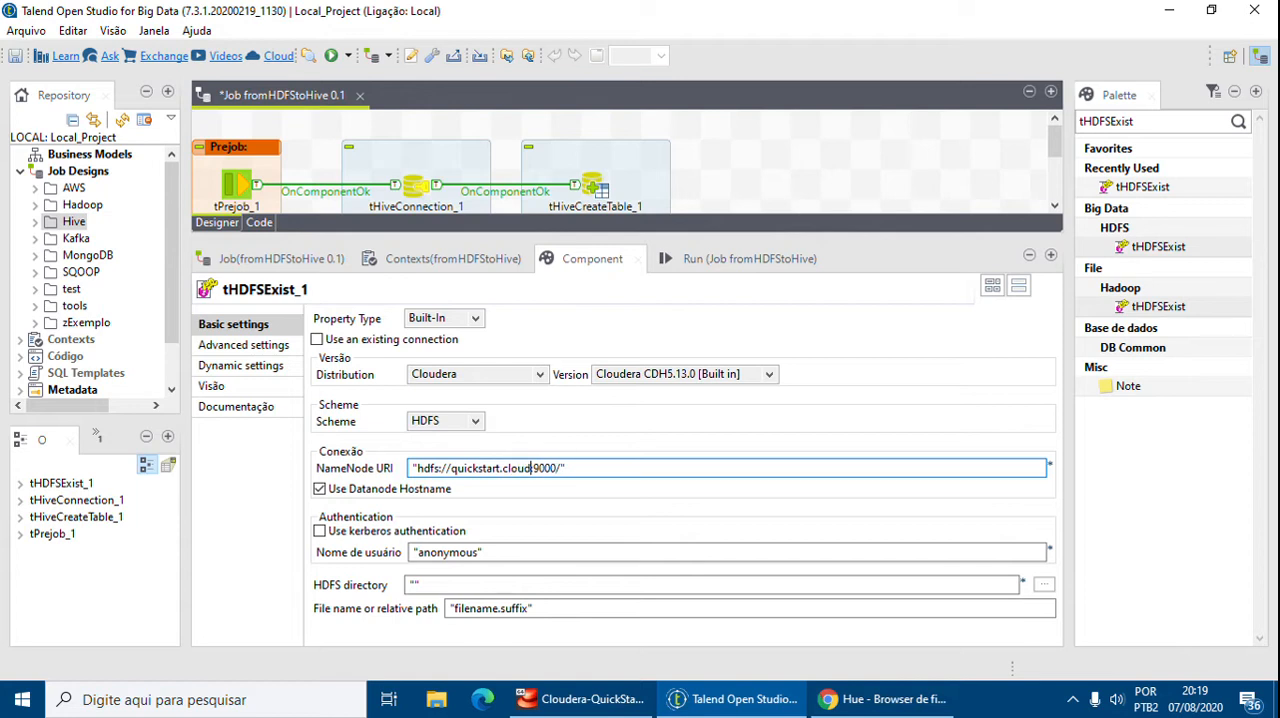
type("802")
Set the user name to "cloudera" and the HDFS directory to "/user/talend/dw_vendas/"
left_click(480, 555)
key("ctrl+shift+Left")
type("cloudera")
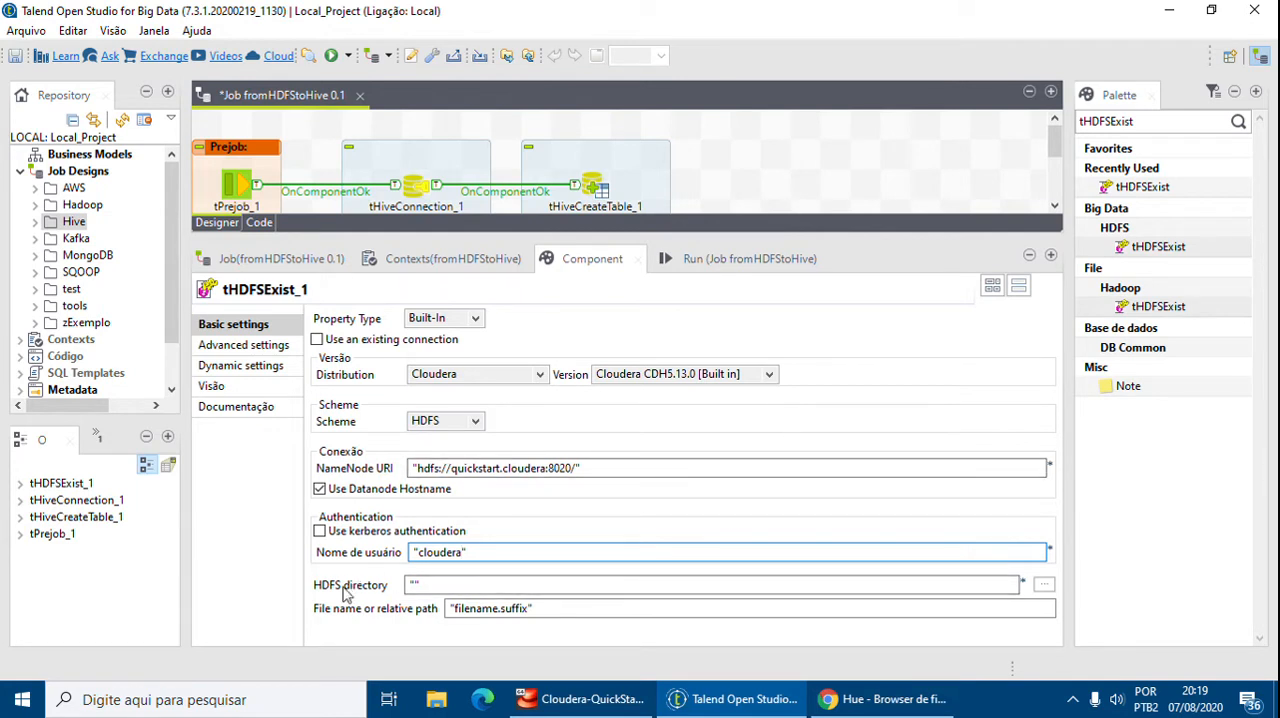
left_click(448, 584)
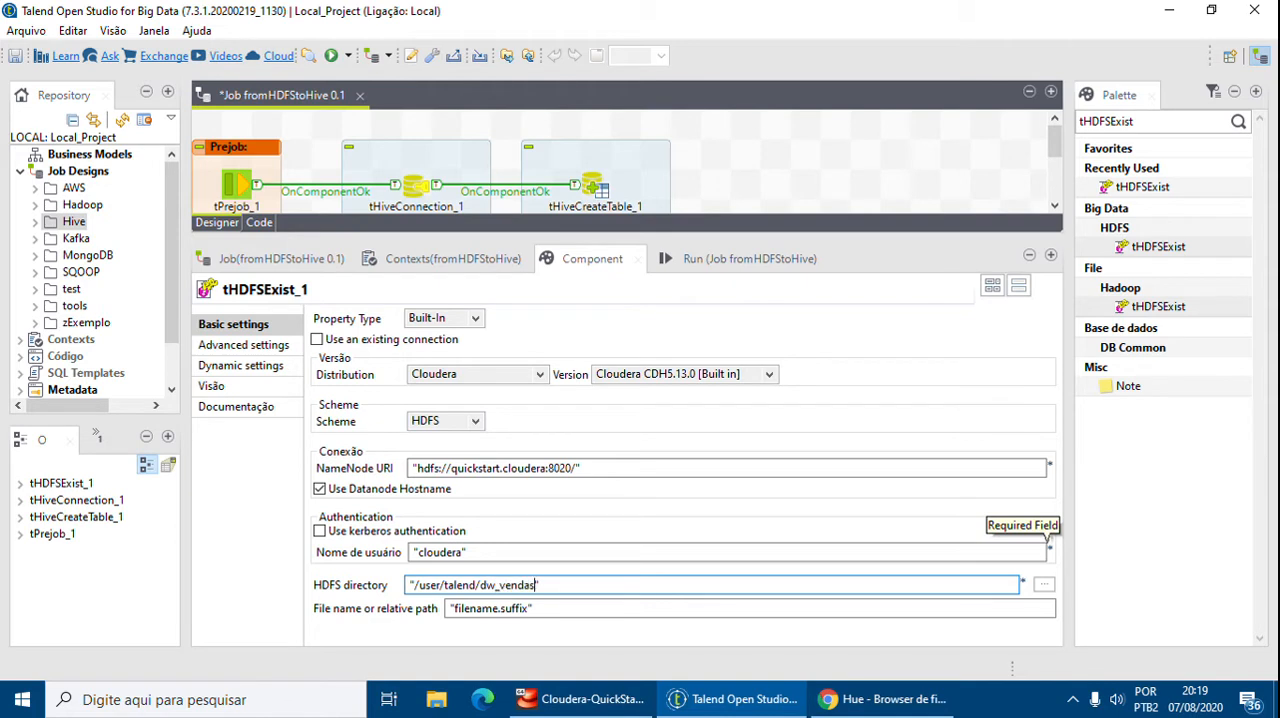
Set the file name to "FolhaPagamento.csv"
left_click(530, 608)
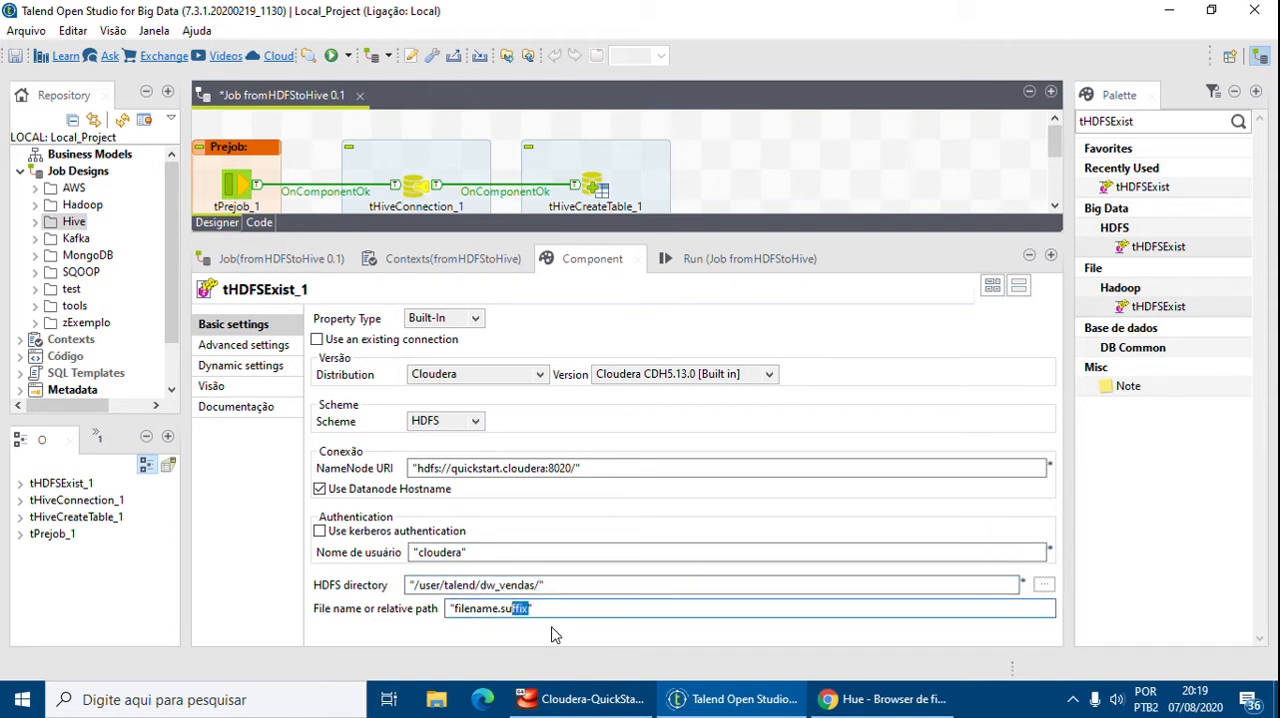
key("shift+Left")
key("shift+Left")
key("shift+Left")
key("shift+Left")
key("shift+Left")
key("shift+Left")
key("shift+Left")
key("shift+Left")
key("shift+Left")
key("shift+Left")
type("FolhaPagament")
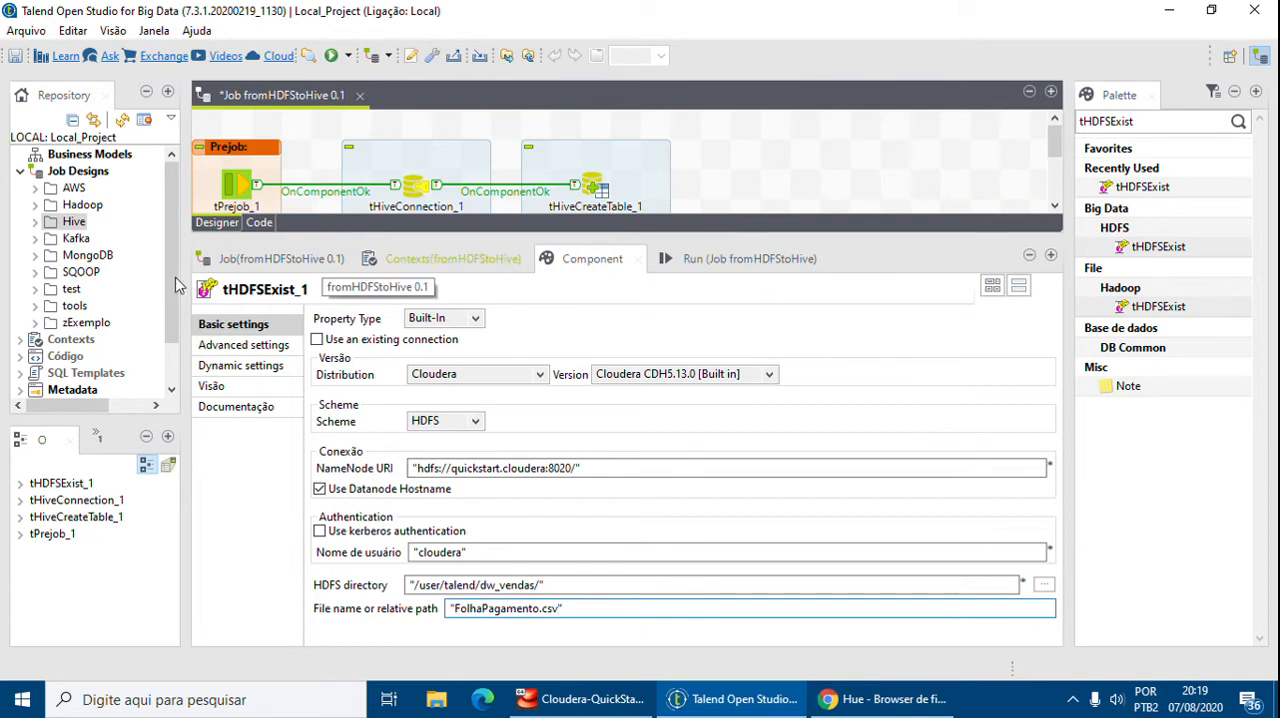
Check the dw_vendas folder in the Hue file browser for the payroll file's name
left_click(730, 699)
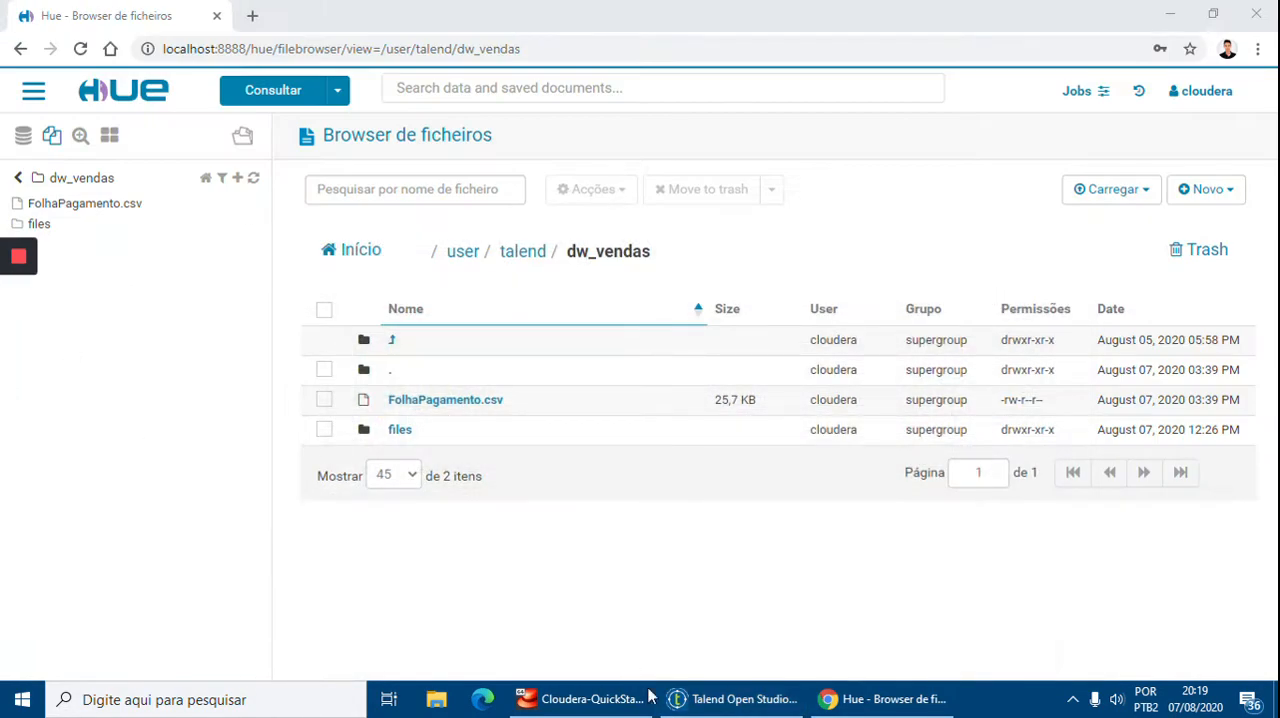
left_click(716, 697)
left_click(731, 696)
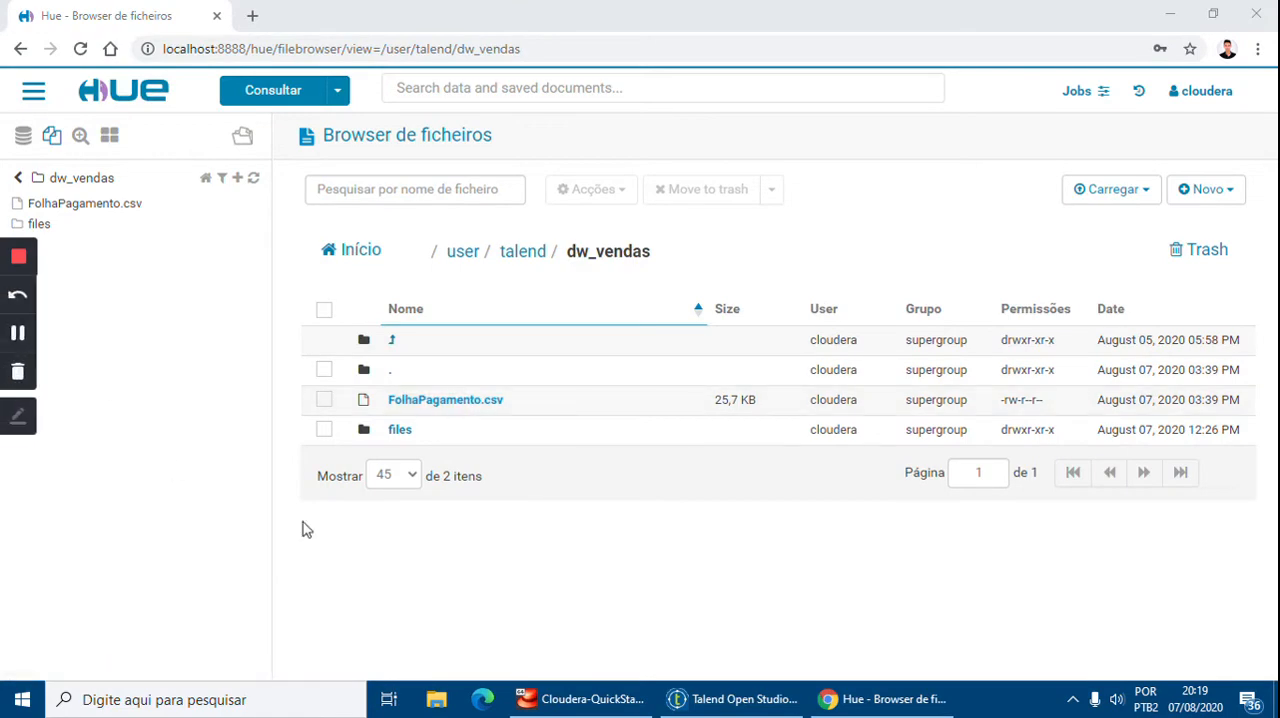
left_click(730, 699)
Connect tHiveCreateTable_1 to tHDFSExist_1 with an OnComponentOk trigger
left_click_drag(818, 262, 831, 404)
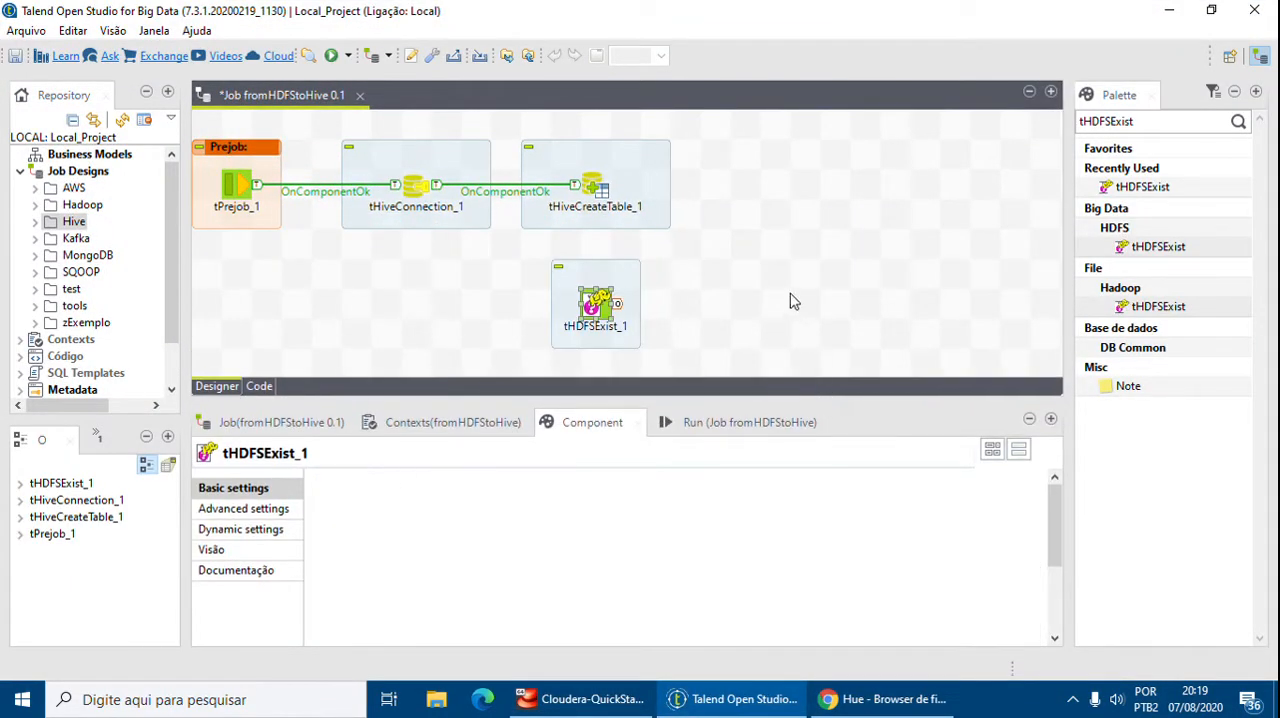
left_click(593, 186)
right_click(595, 188)
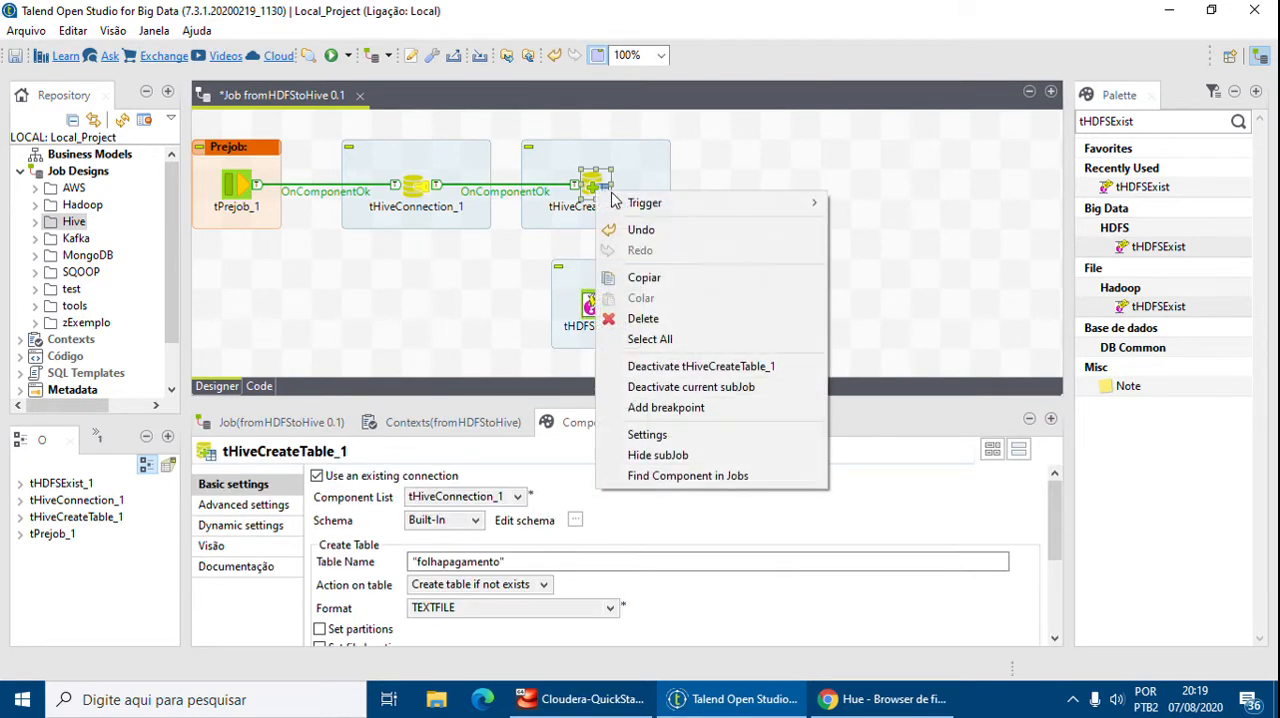
mouse_move(640, 205)
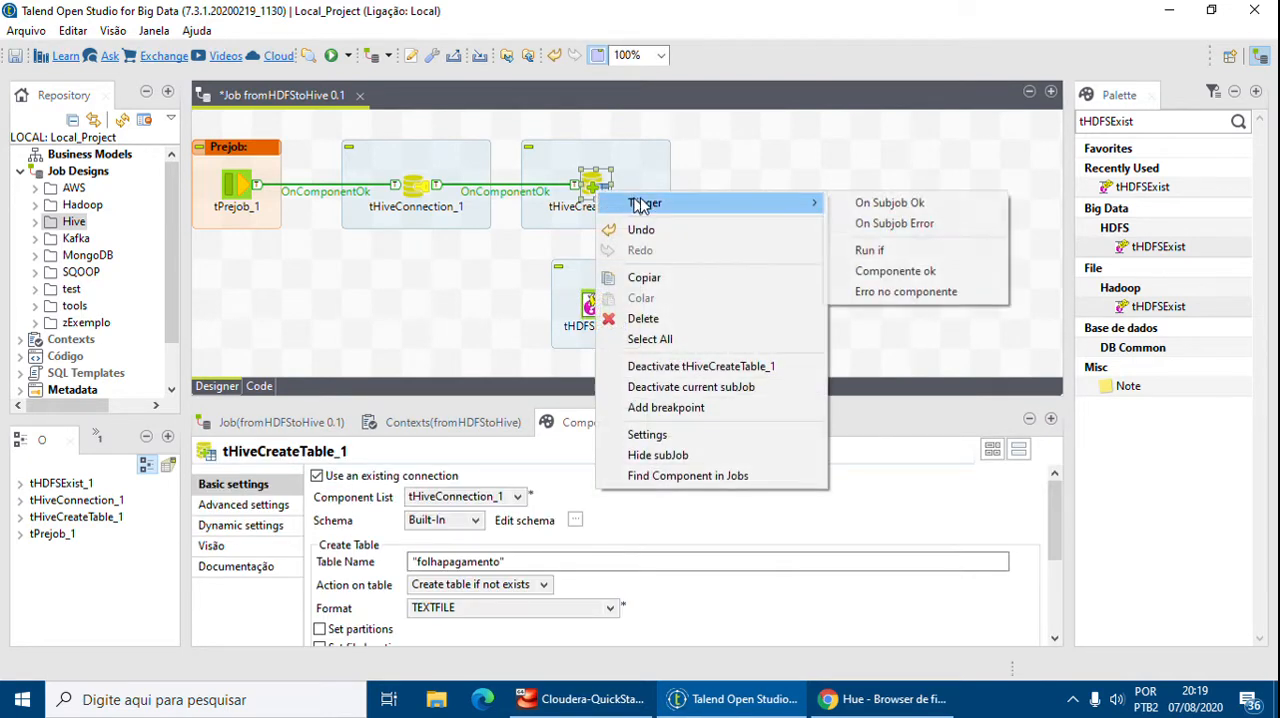
left_click(900, 270)
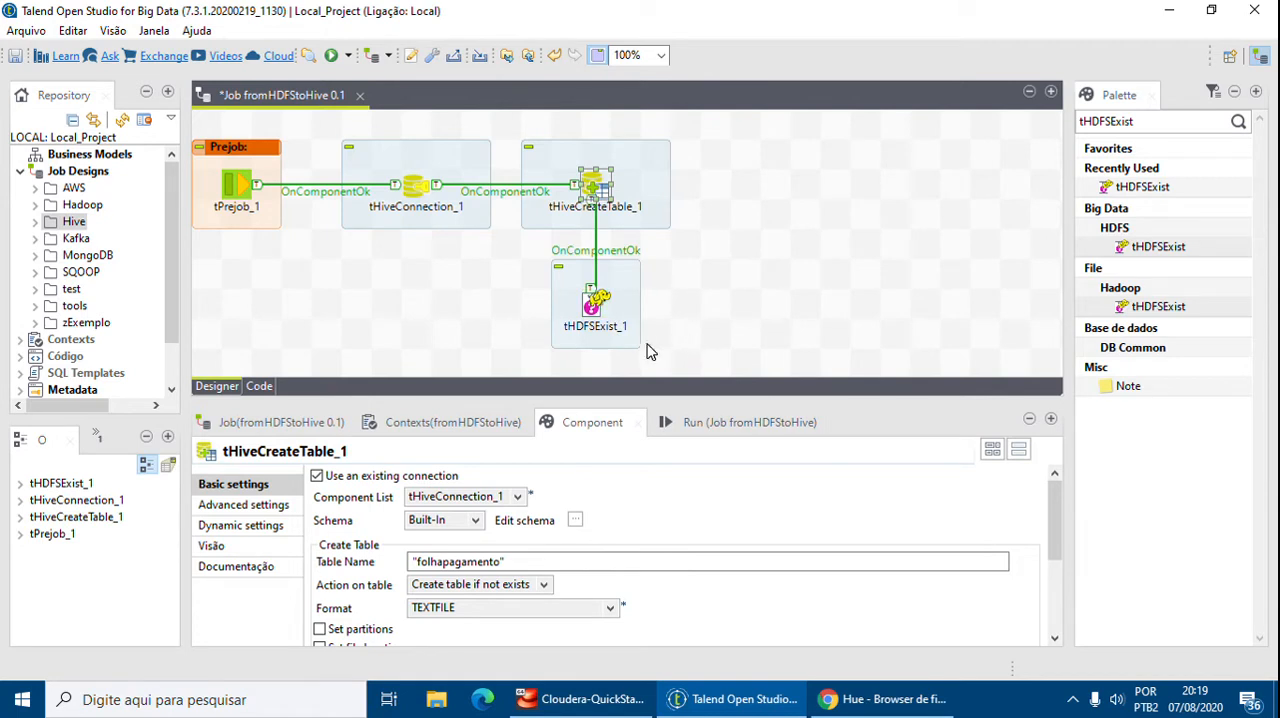
left_click(600, 316)
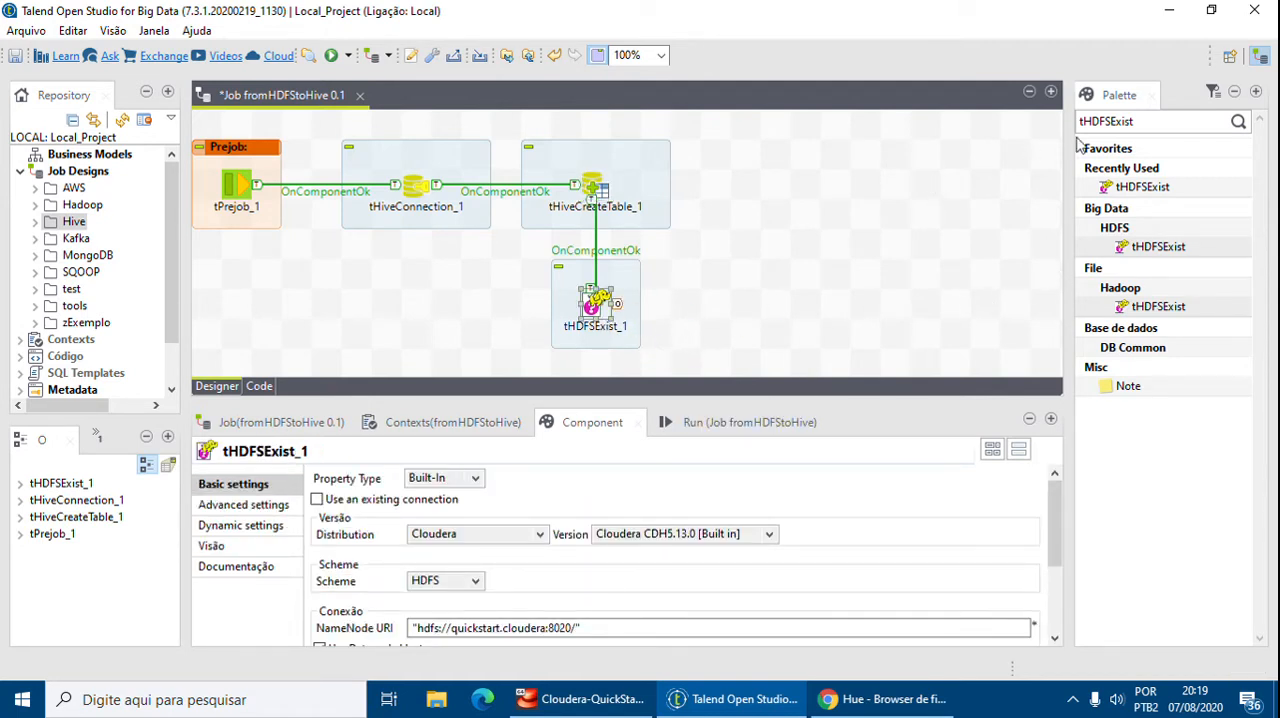
Add a tJava component to the right of tHDFSExist_1
double_click(1141, 120)
key("BackSpace")
type("tjava")
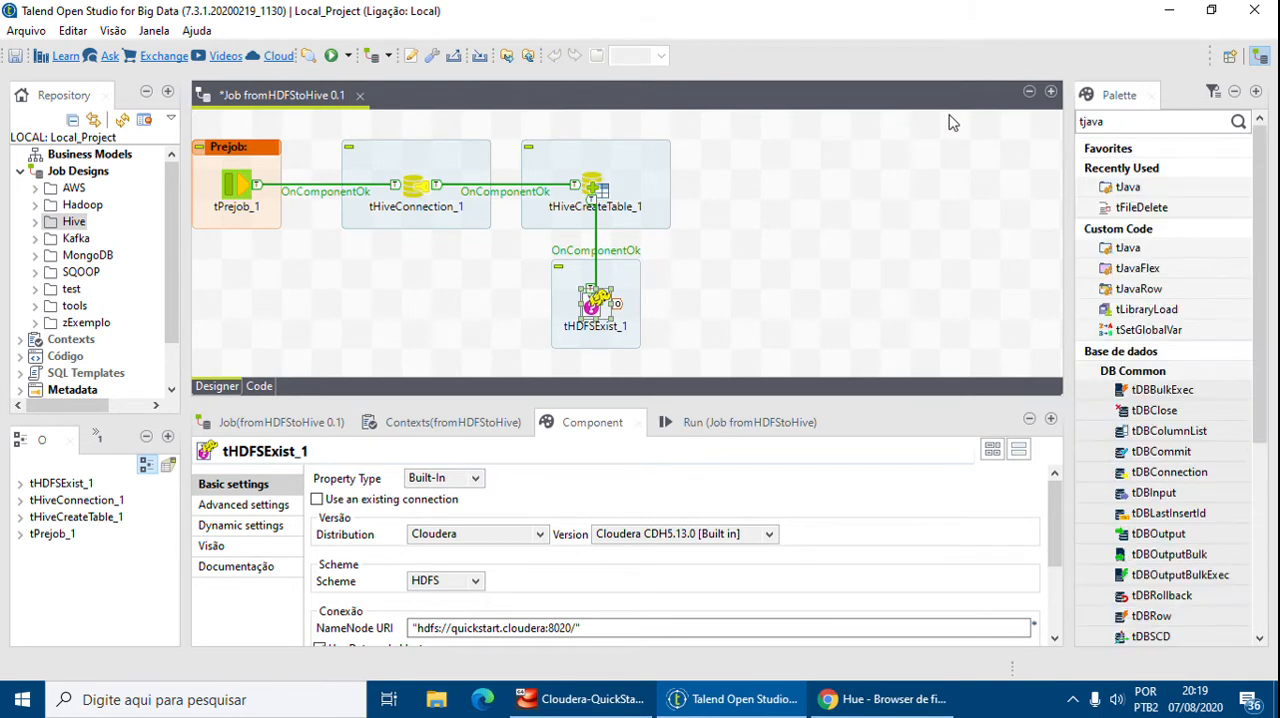
left_click_drag(1128, 187, 736, 298)
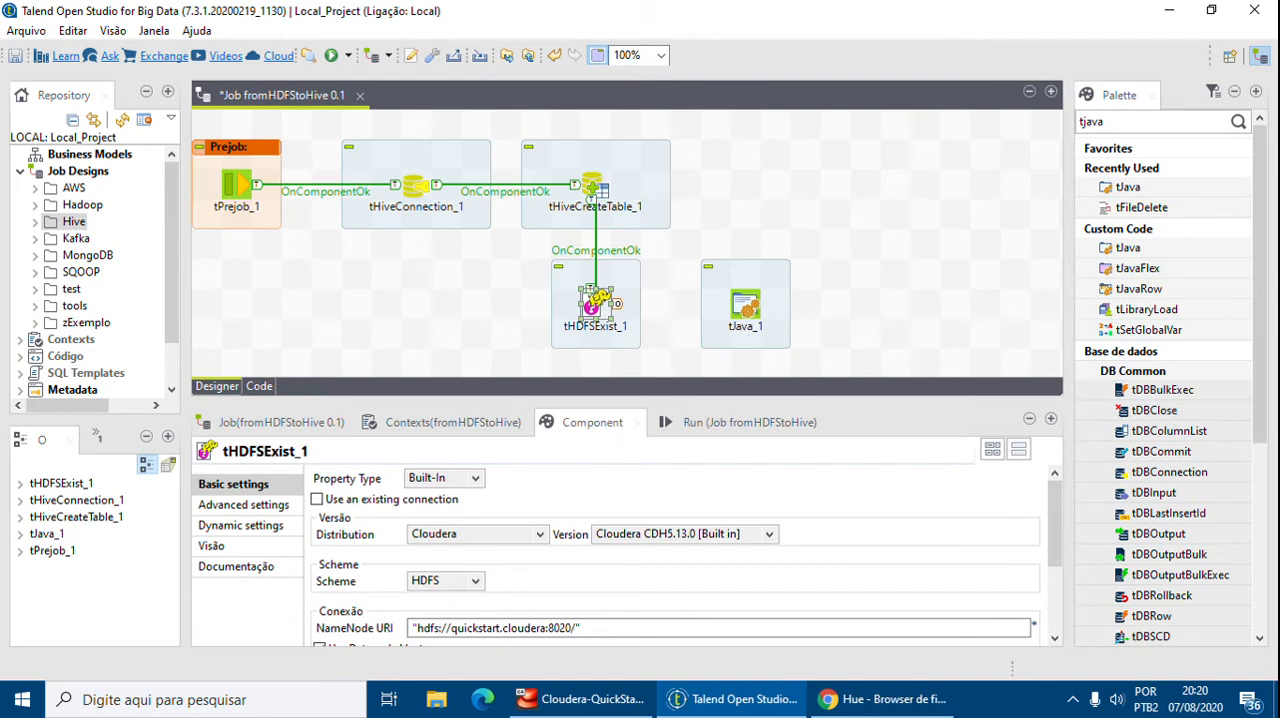
left_click(745, 304)
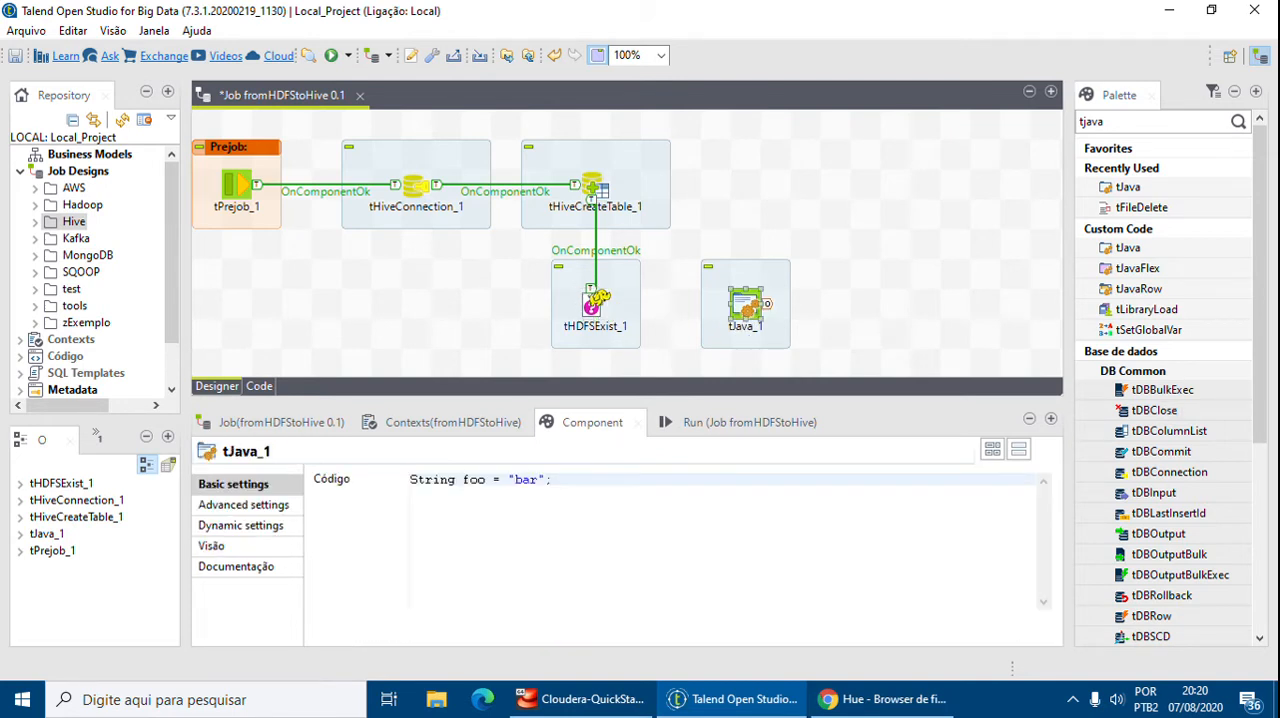
Connect tHDFSExist_1 to tJava_1 with a Run if trigger
left_click(612, 300)
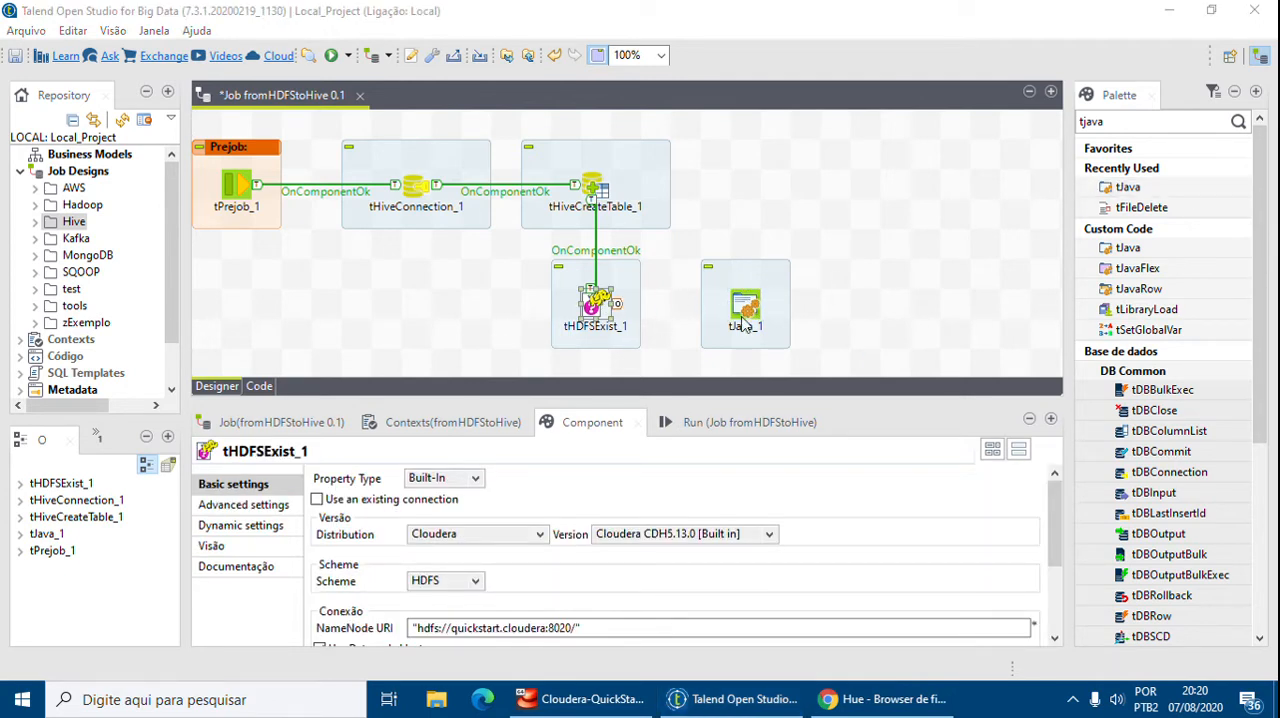
right_click(596, 308)
mouse_move(666, 344)
left_click(912, 390)
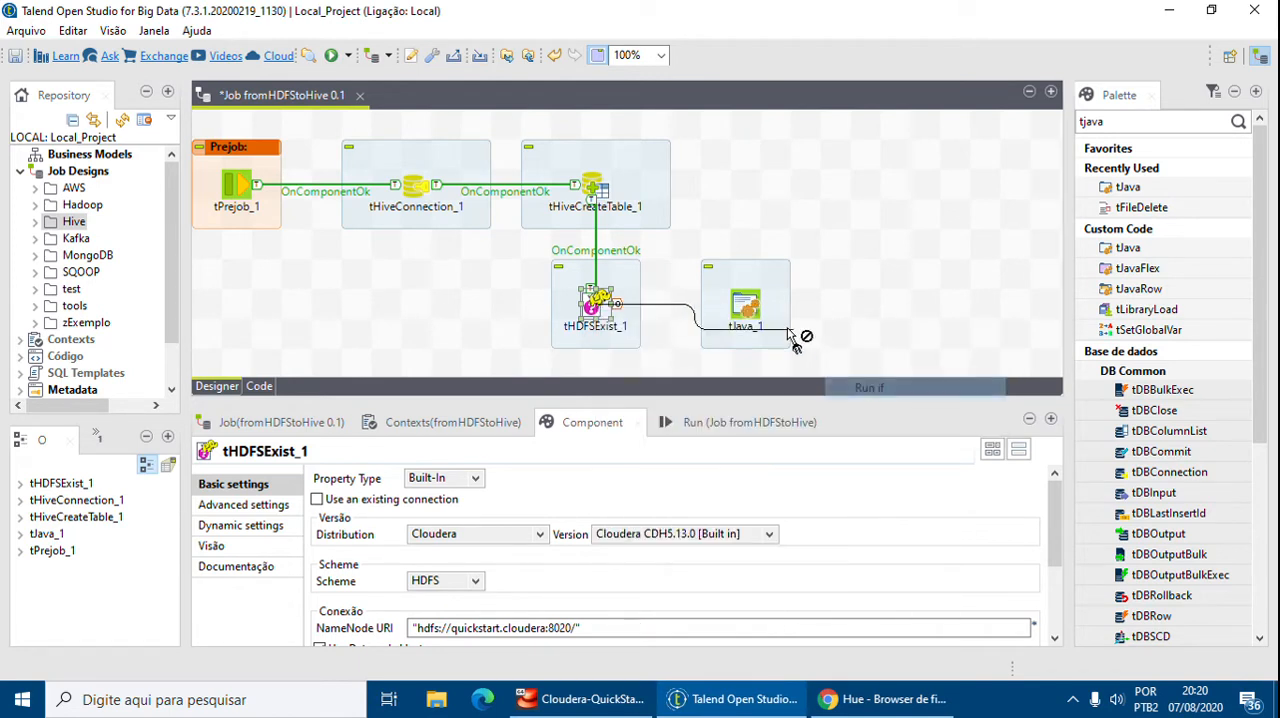
left_click(750, 318)
Set the If1 link's condition to !((Boolean)globalMap.get("tHDFSExist_1_EXISTS"))
left_click(670, 310)
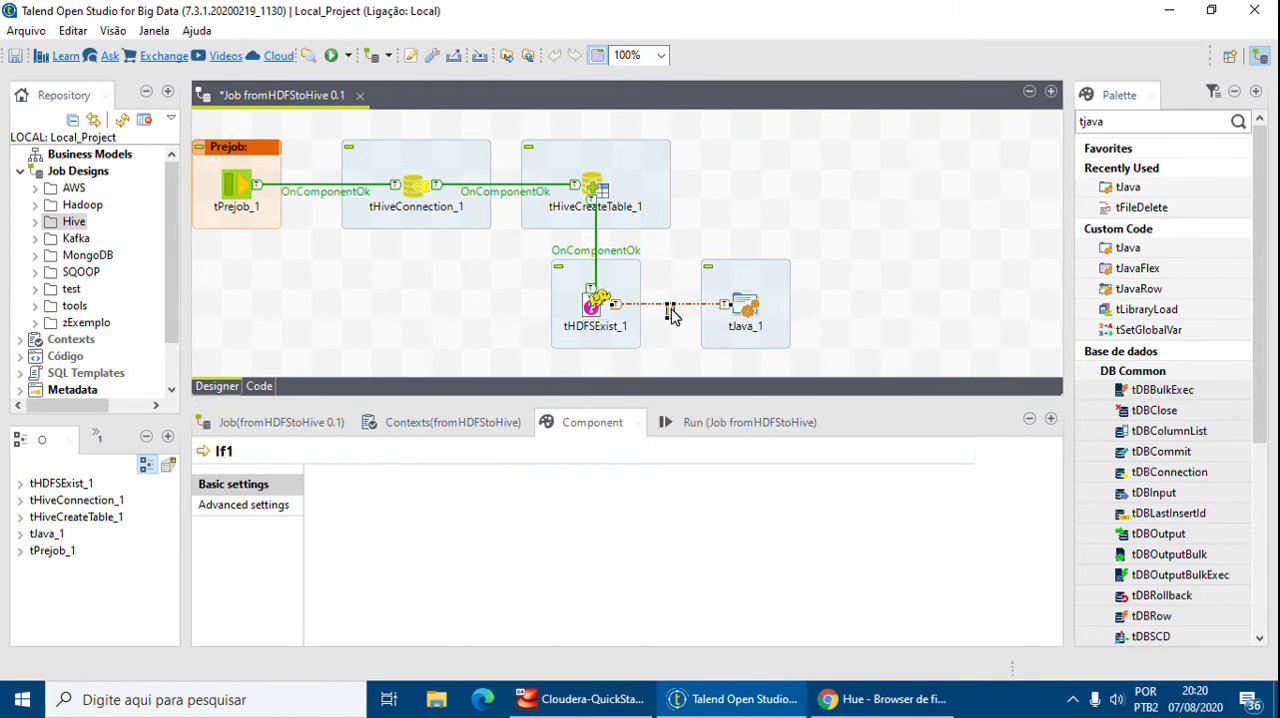
left_click(631, 514)
type("T")
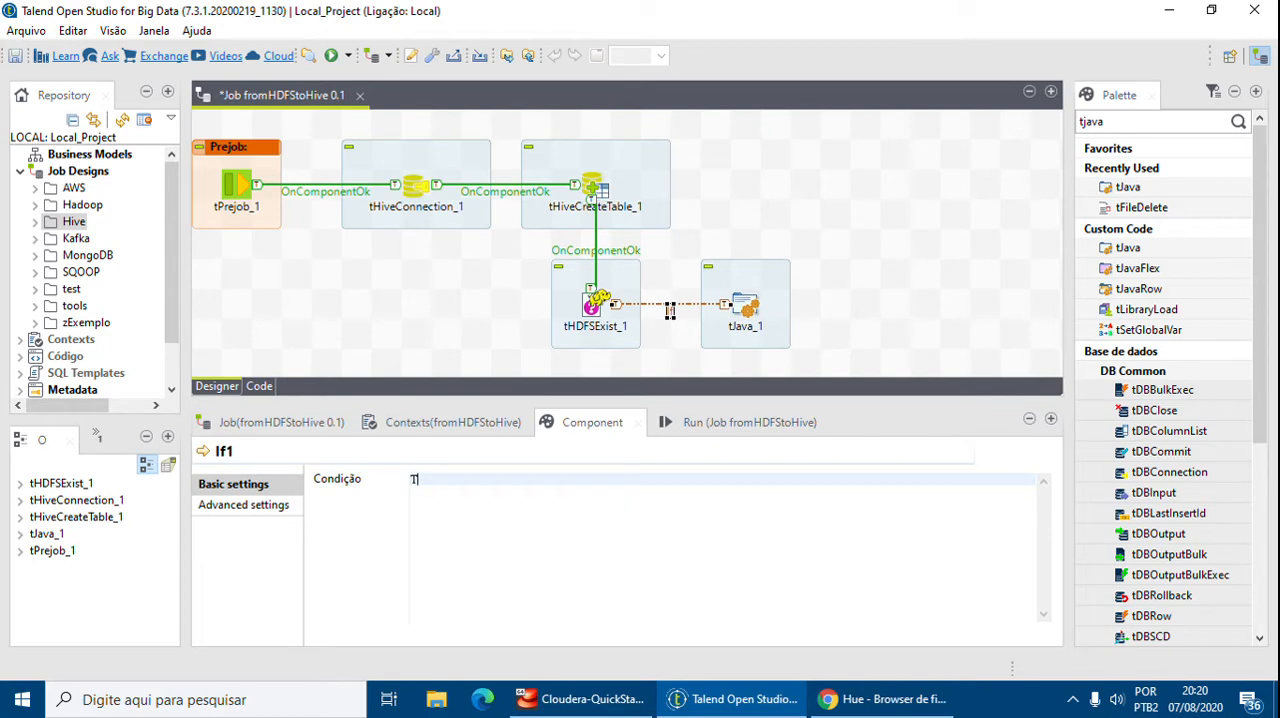
type("HDFSExist")
key("ctrl+space")
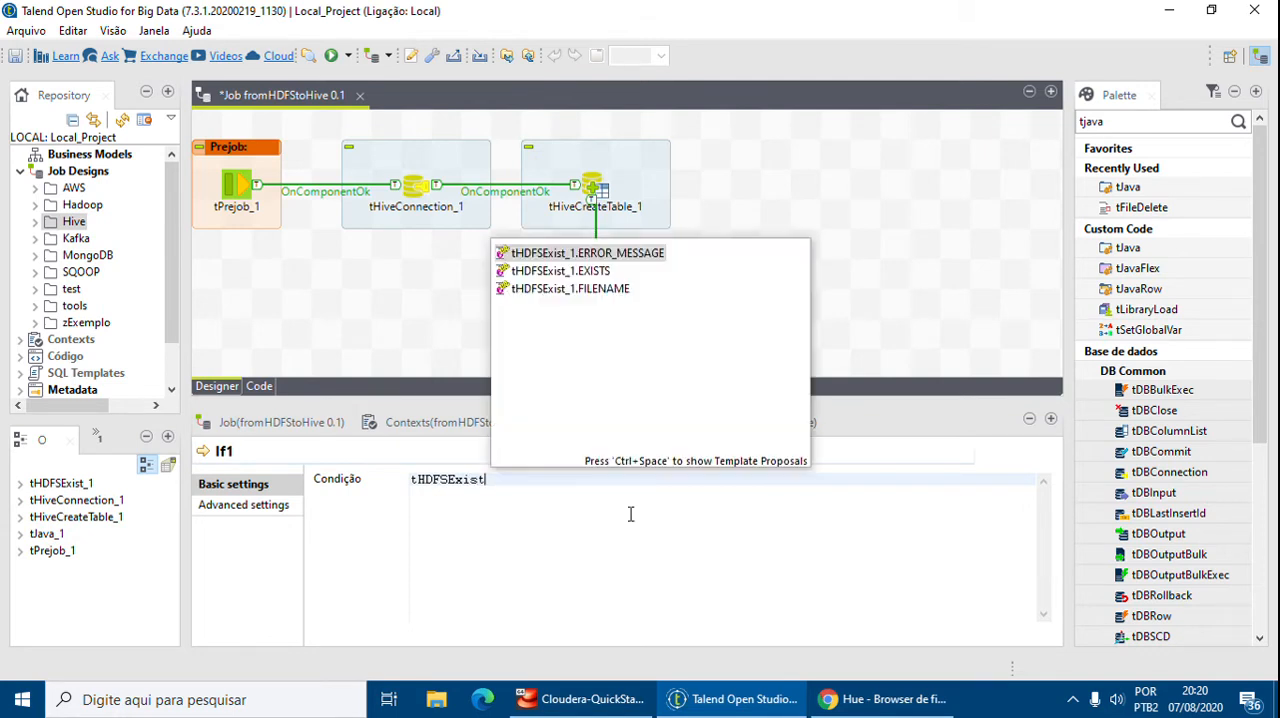
key("Down")
key("Return")
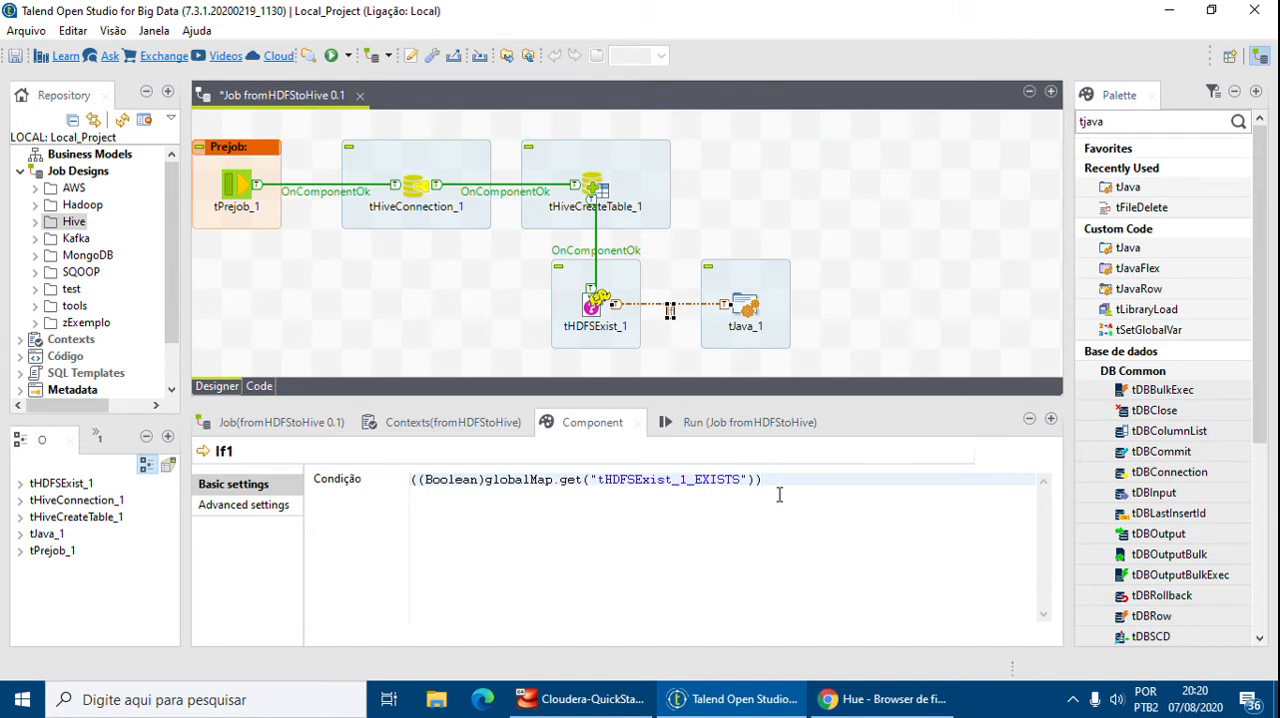
key("Home")
type("!")
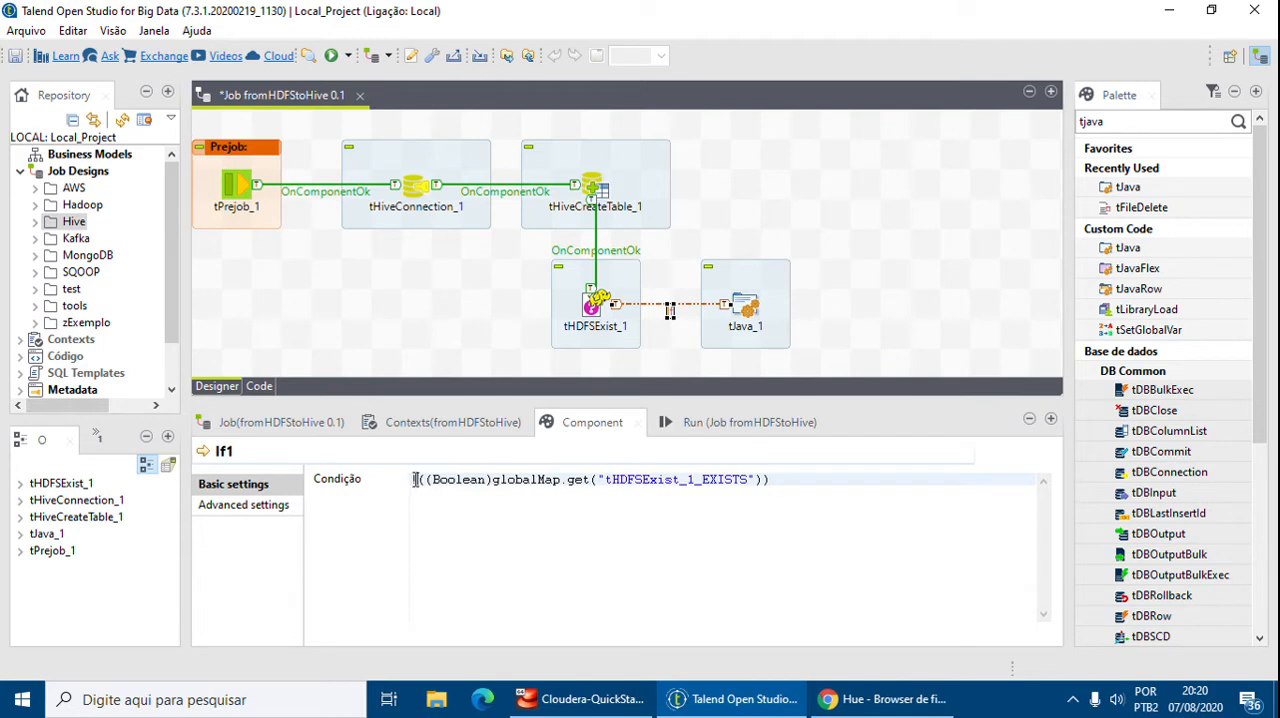
Replace tJava_1's default code with System.out.println("The file: " + ((String)globalMap.get("tHDFSExist_1_FILENAME"))
left_click(742, 312)
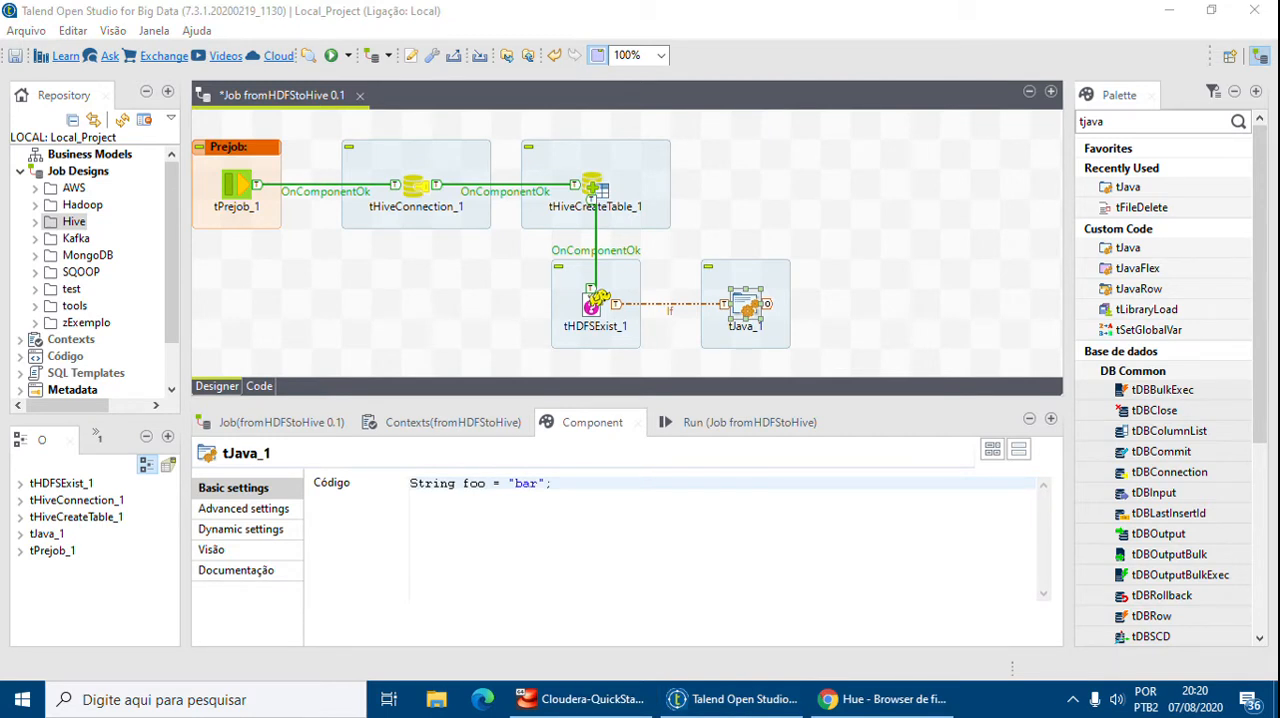
left_click_drag(731, 490, 405, 485)
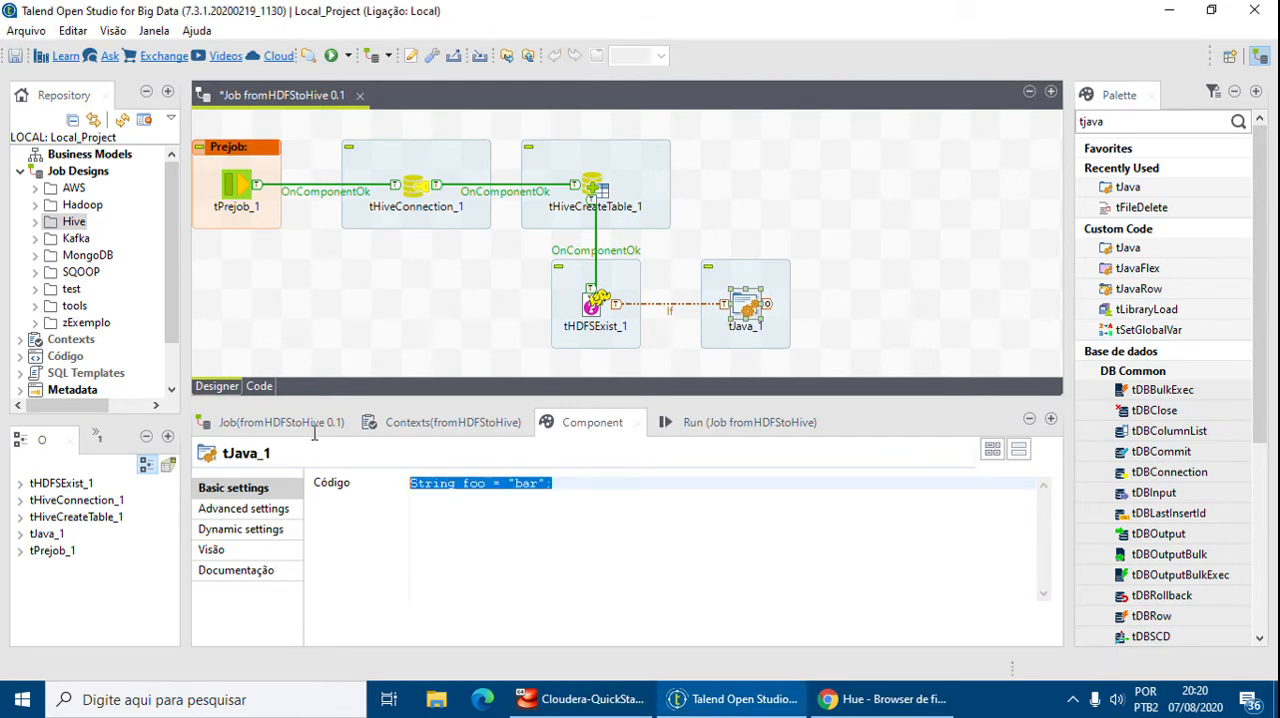
key("Delete")
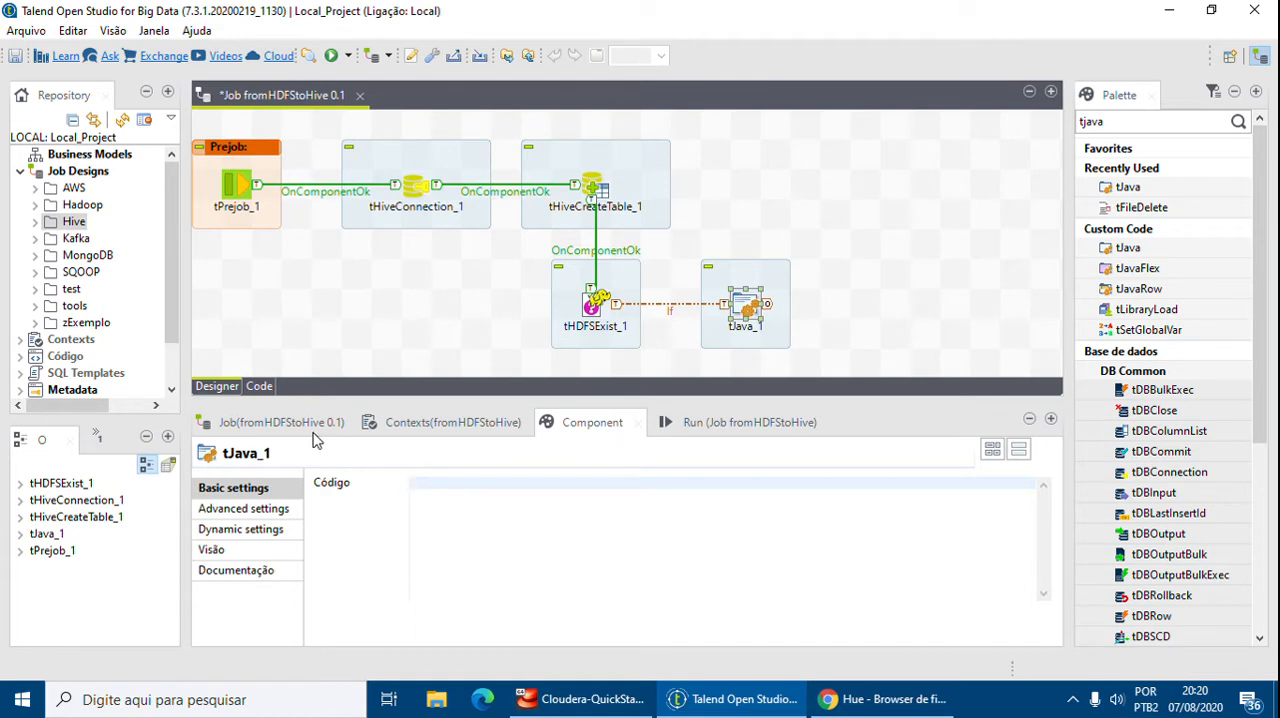
type("Console.")
key("Escape")
key("BackSpace")
key("BackSpace")
key("BackSpace")
key("BackSpace")
key("BackSpace")
key("BackSpace")
key("BackSpace")
type("System.out")
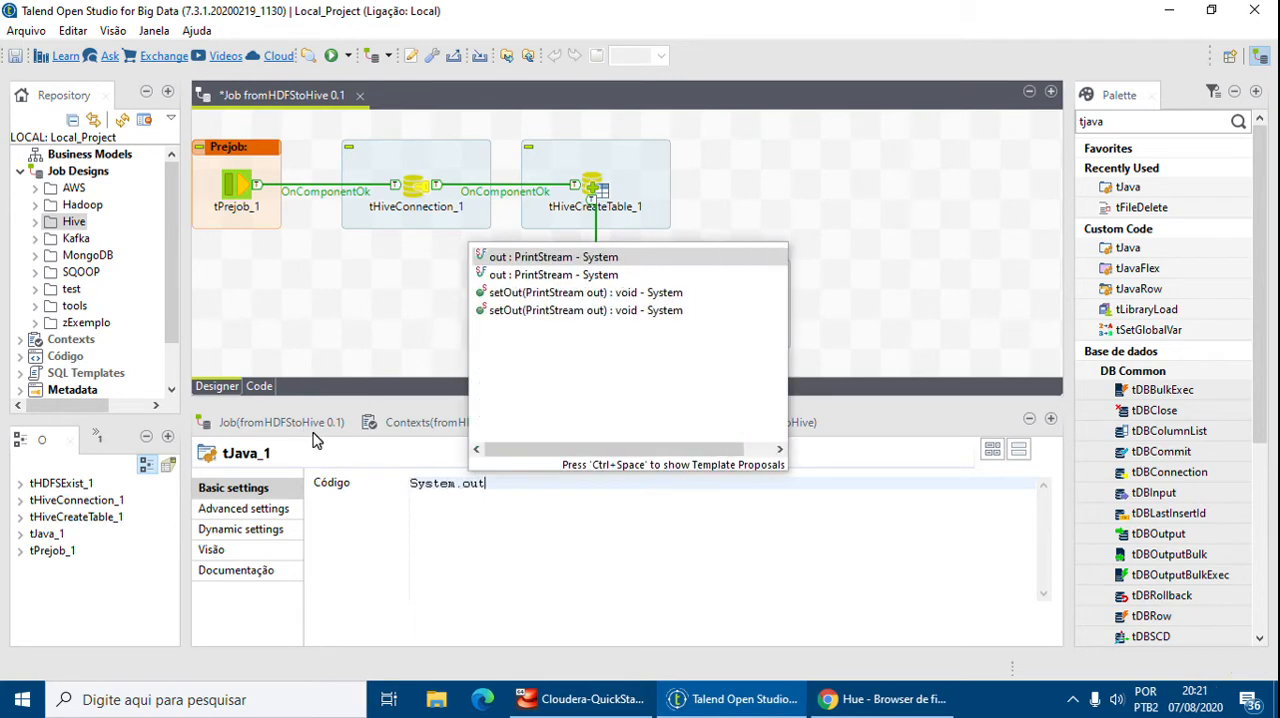
key("Escape")
type(".prin")
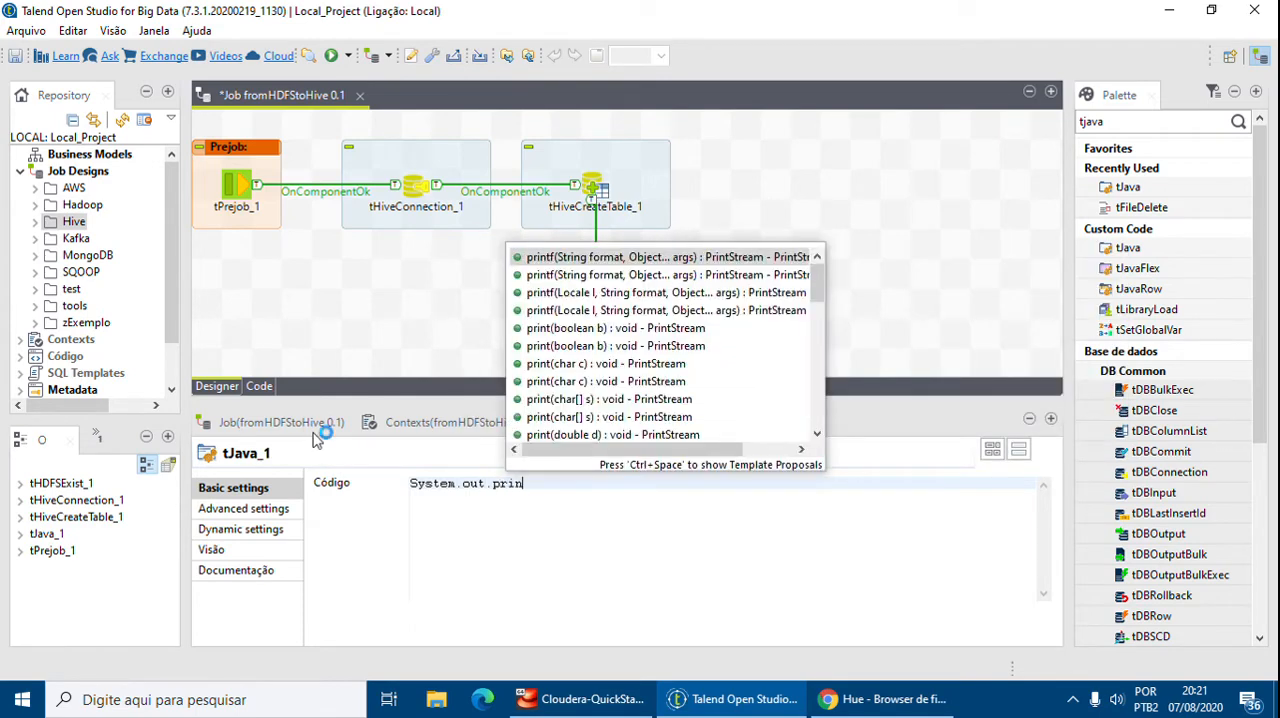
type("tln(\"")
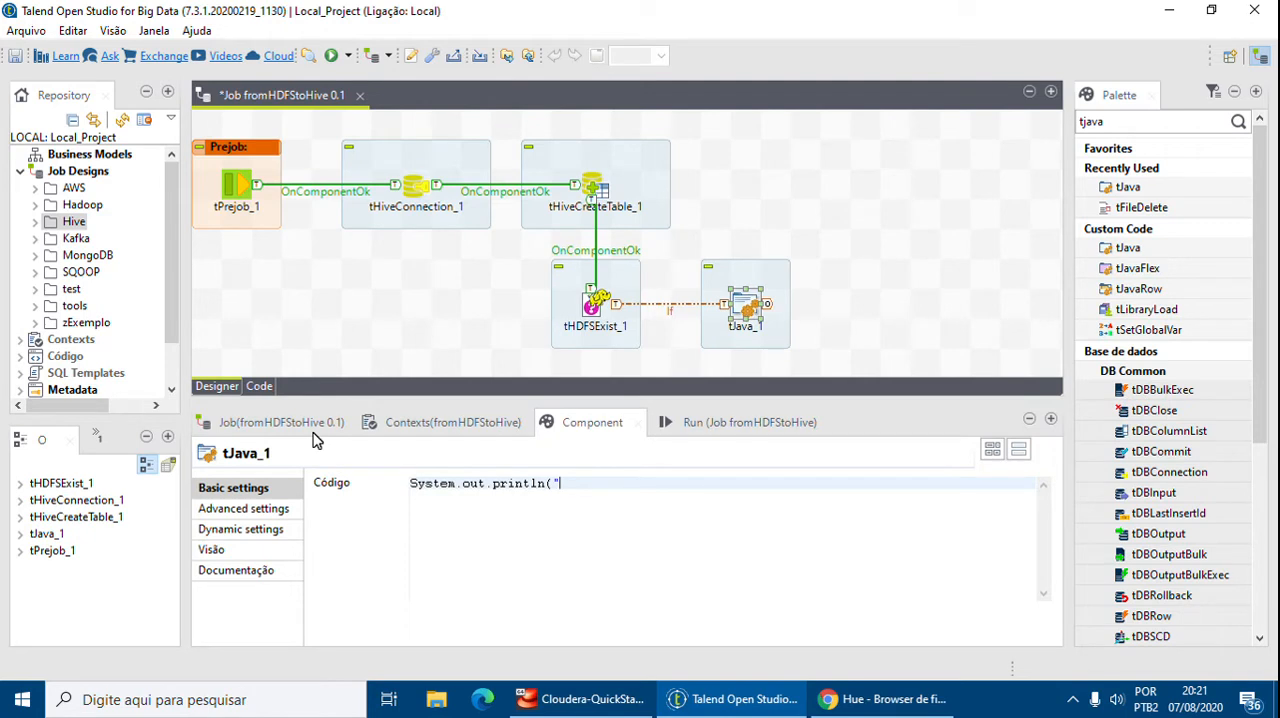
type("The file")
type("t")
key("ctrl+space")
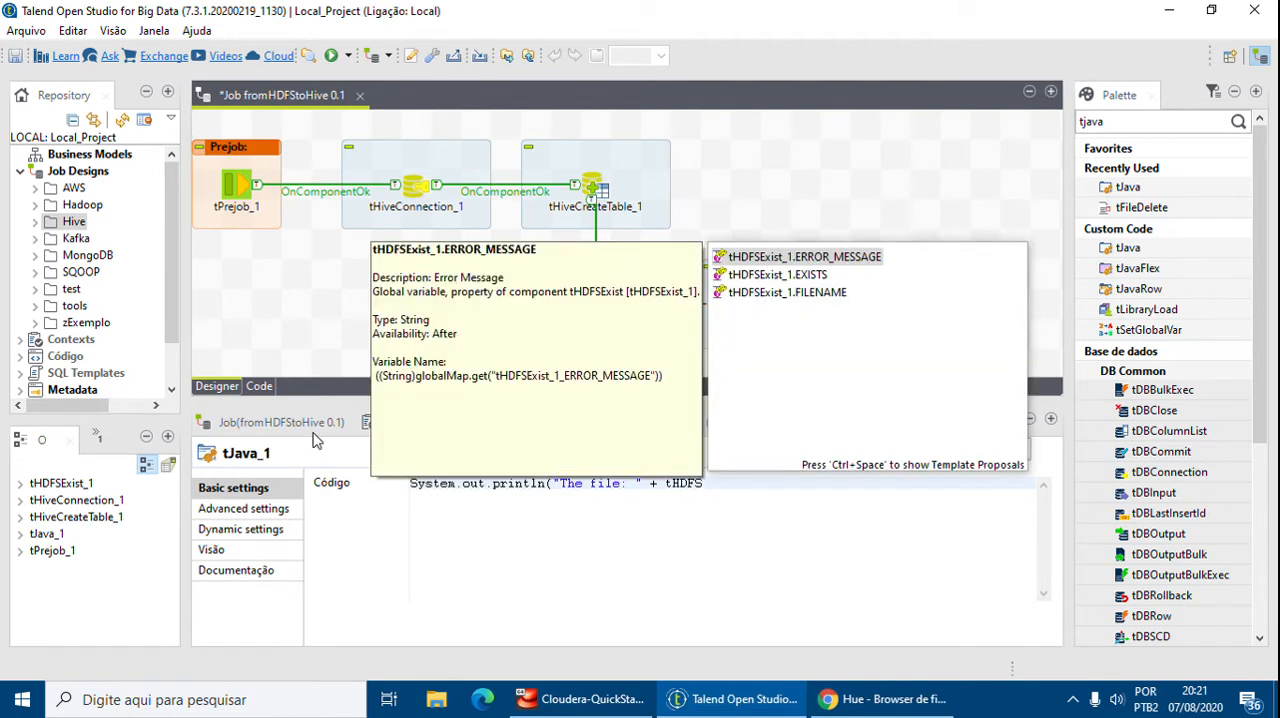
key("Down")
key("Down")
key("Return")
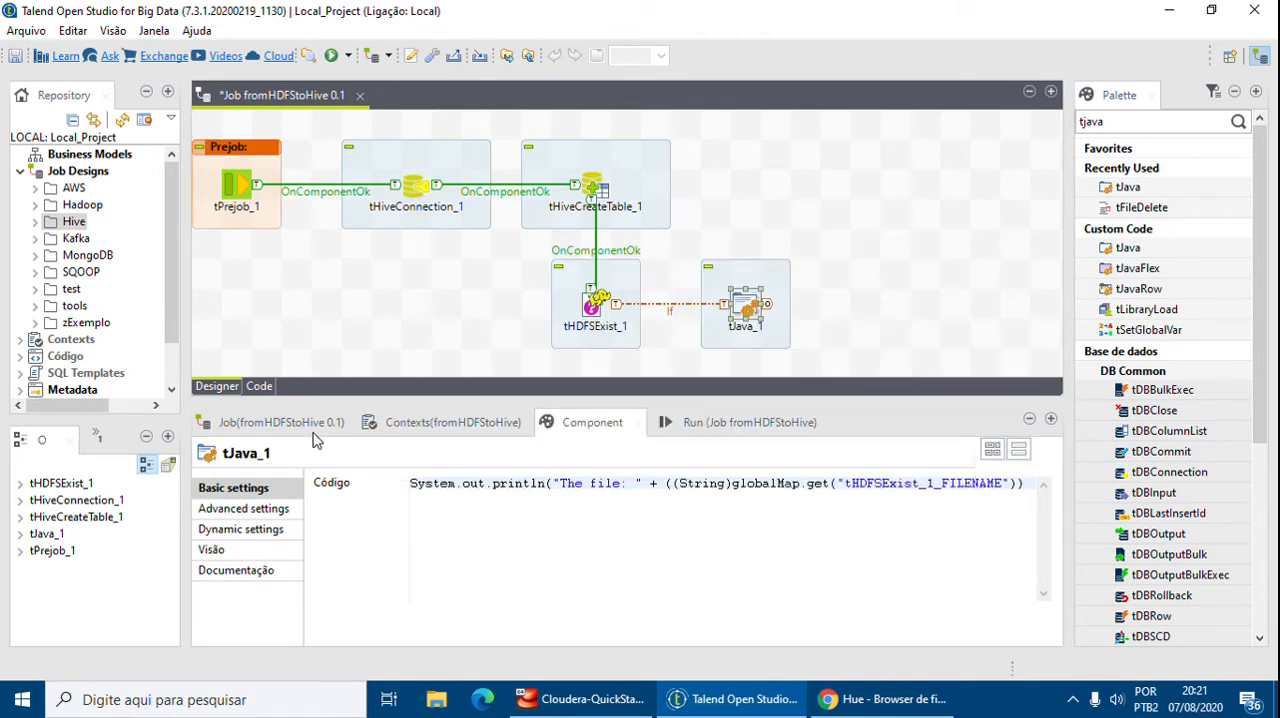
Complete the message with + " has NOT found, the requested file might be already loaded into table or has not generated");
type("+ ")
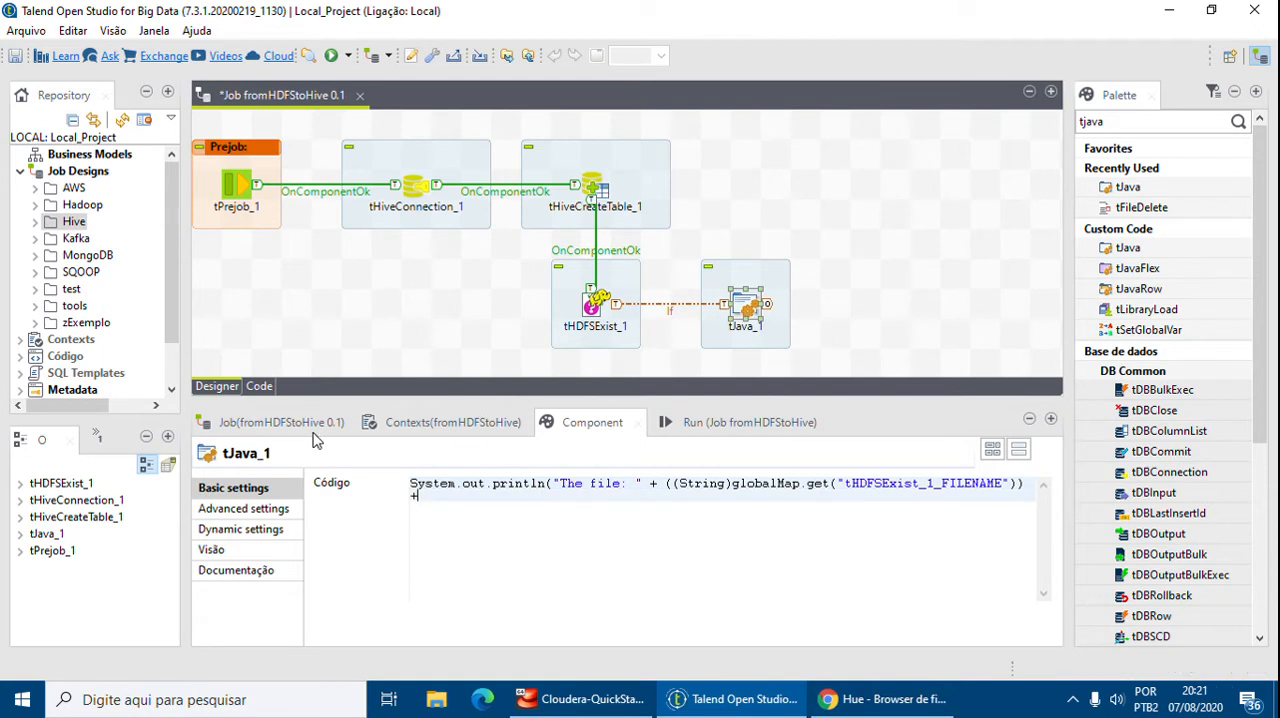
type("\" has NOTfound, the reques")
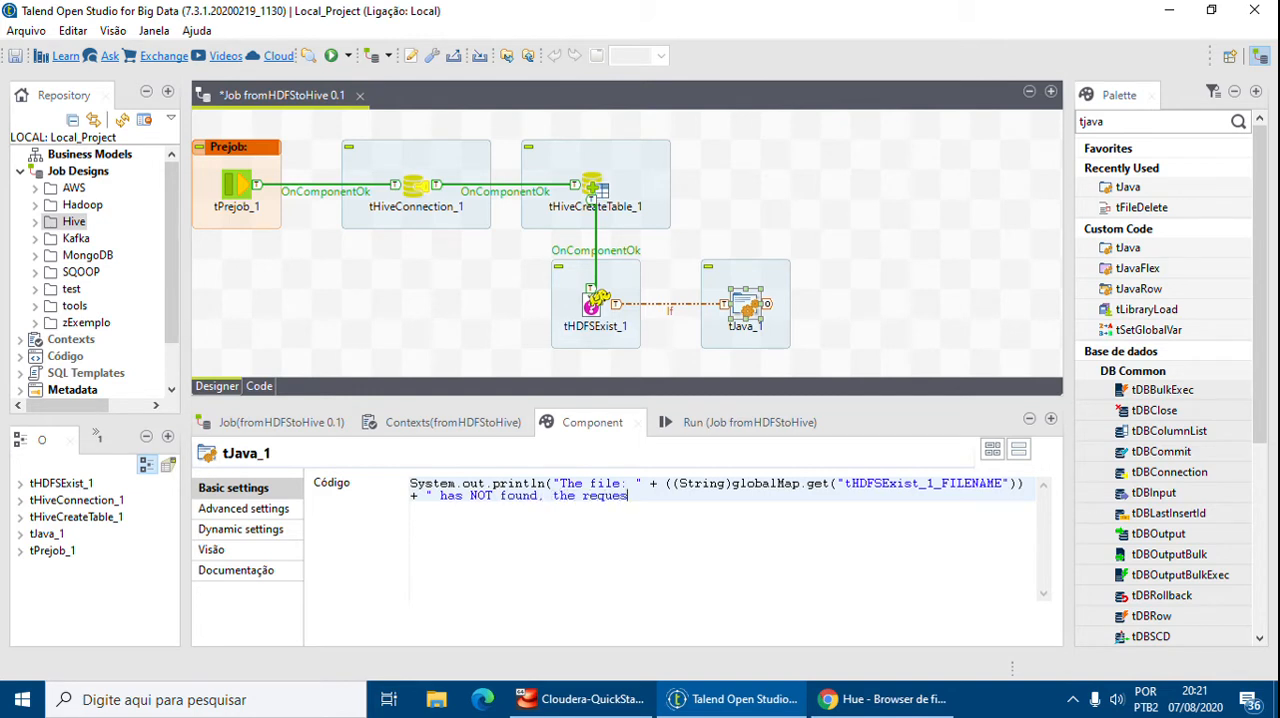
type("ted file might be already")
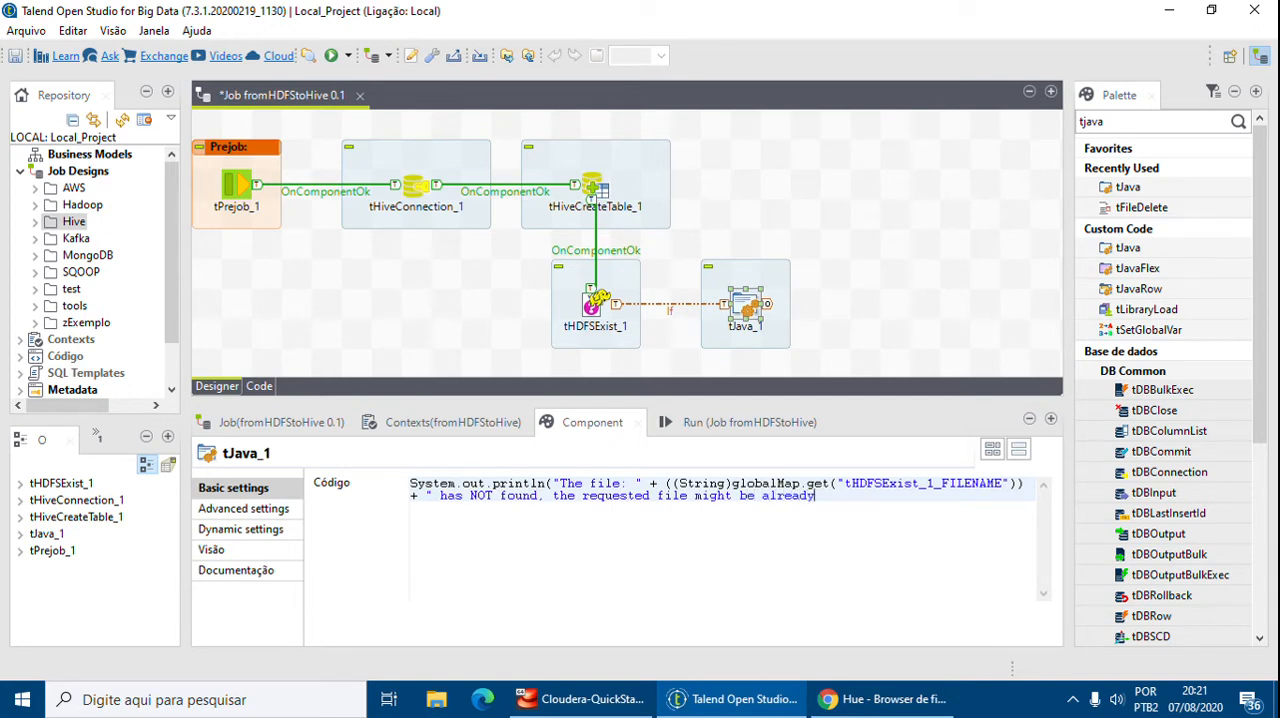
type(" loaded into table or hasn")
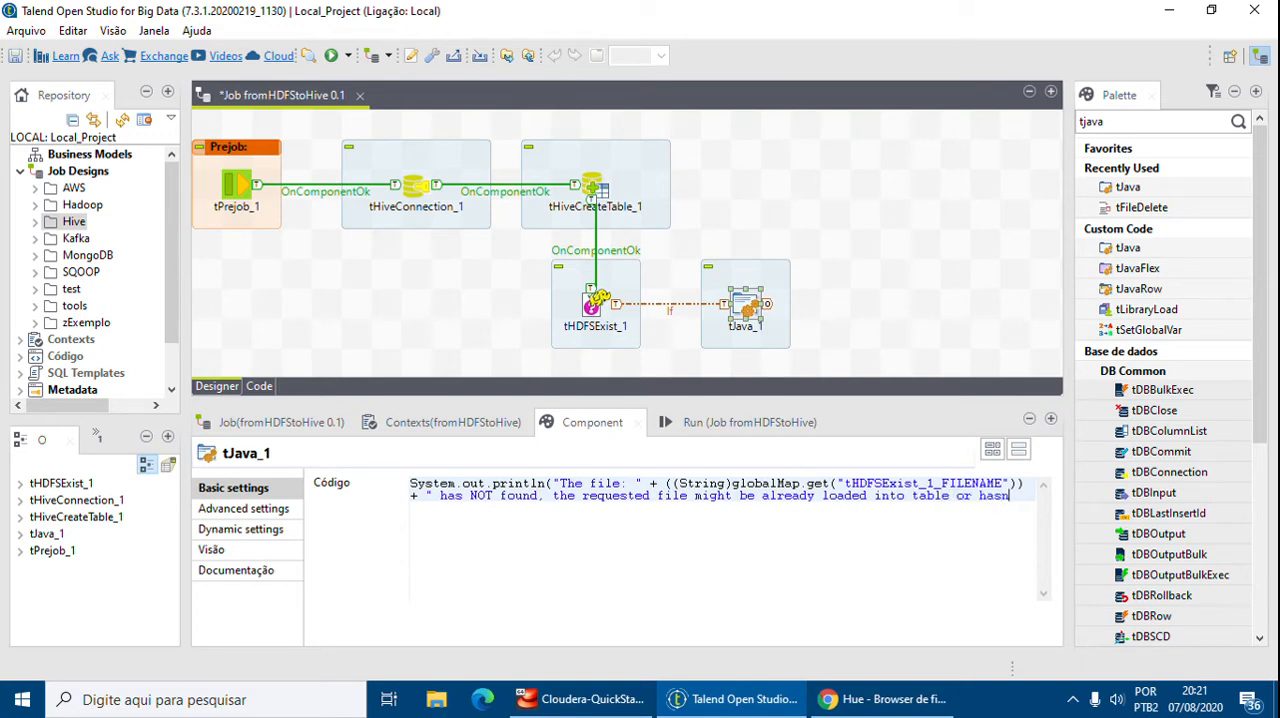
key("BackSpace")
type("not generated\");")
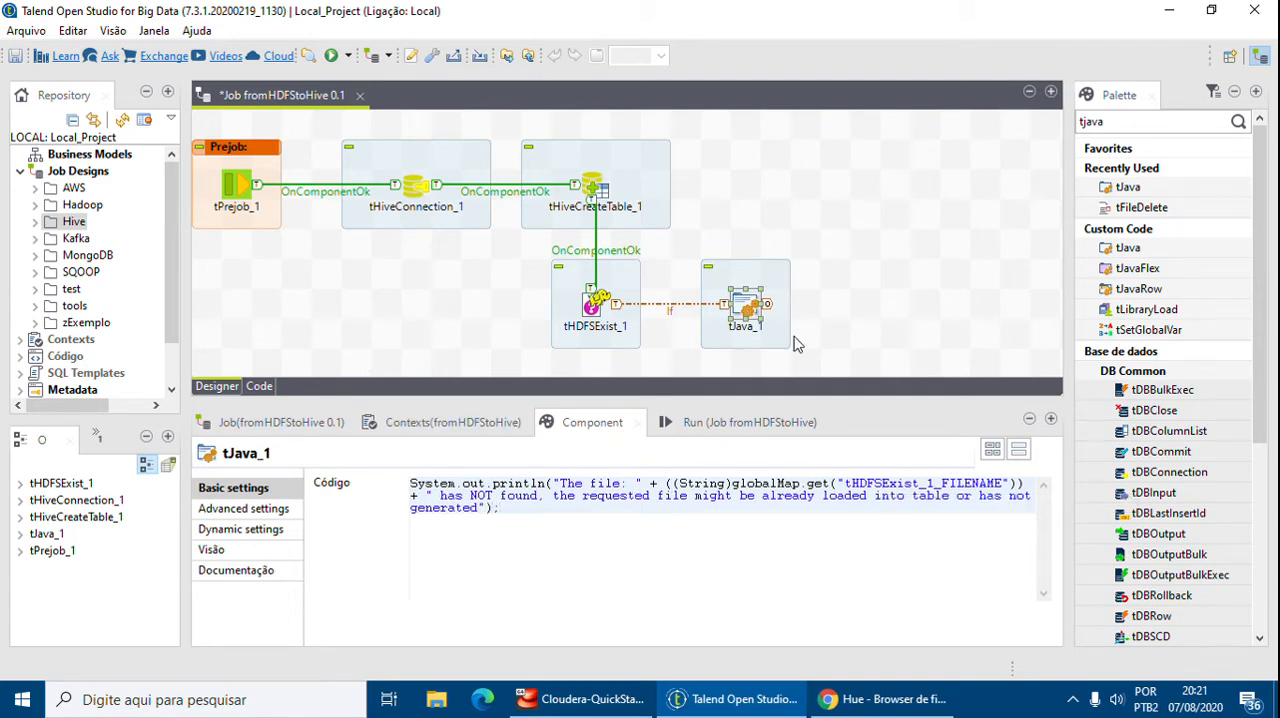
Add a tHiveLoad component below tHDFSExist_1 on the job canvas
left_click(873, 311)
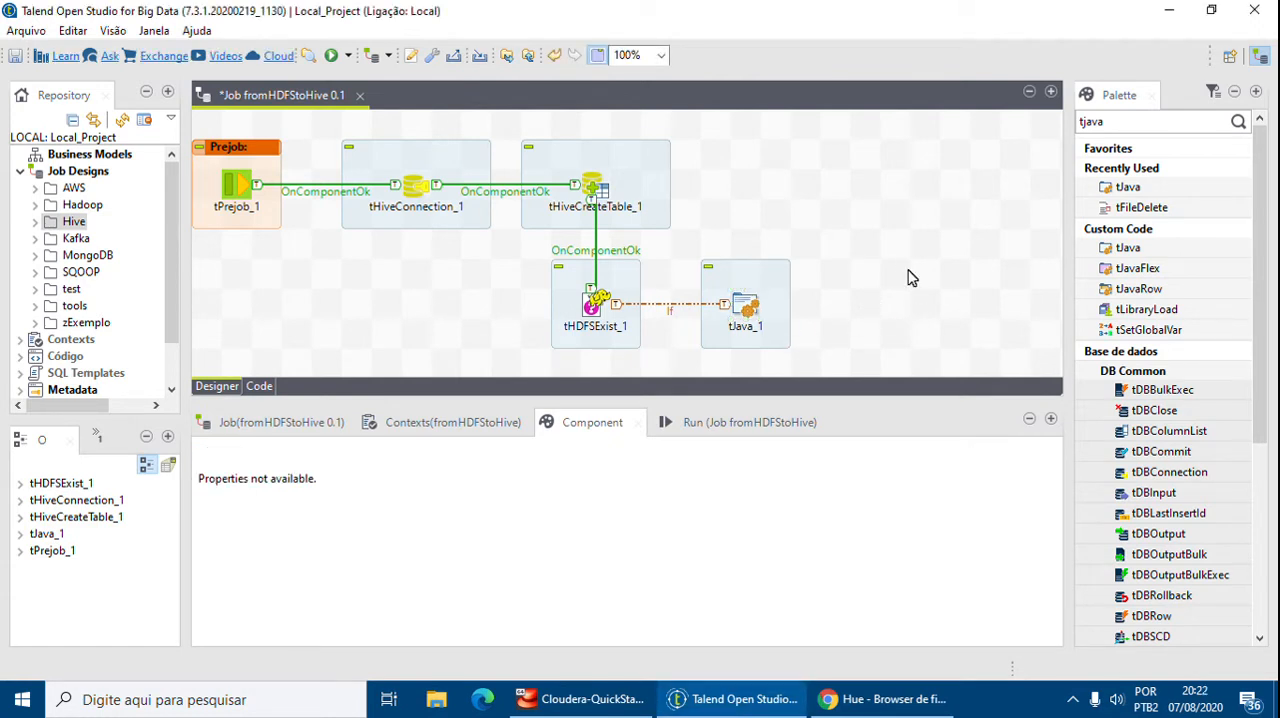
left_click_drag(851, 405, 869, 481)
left_click(1088, 122)
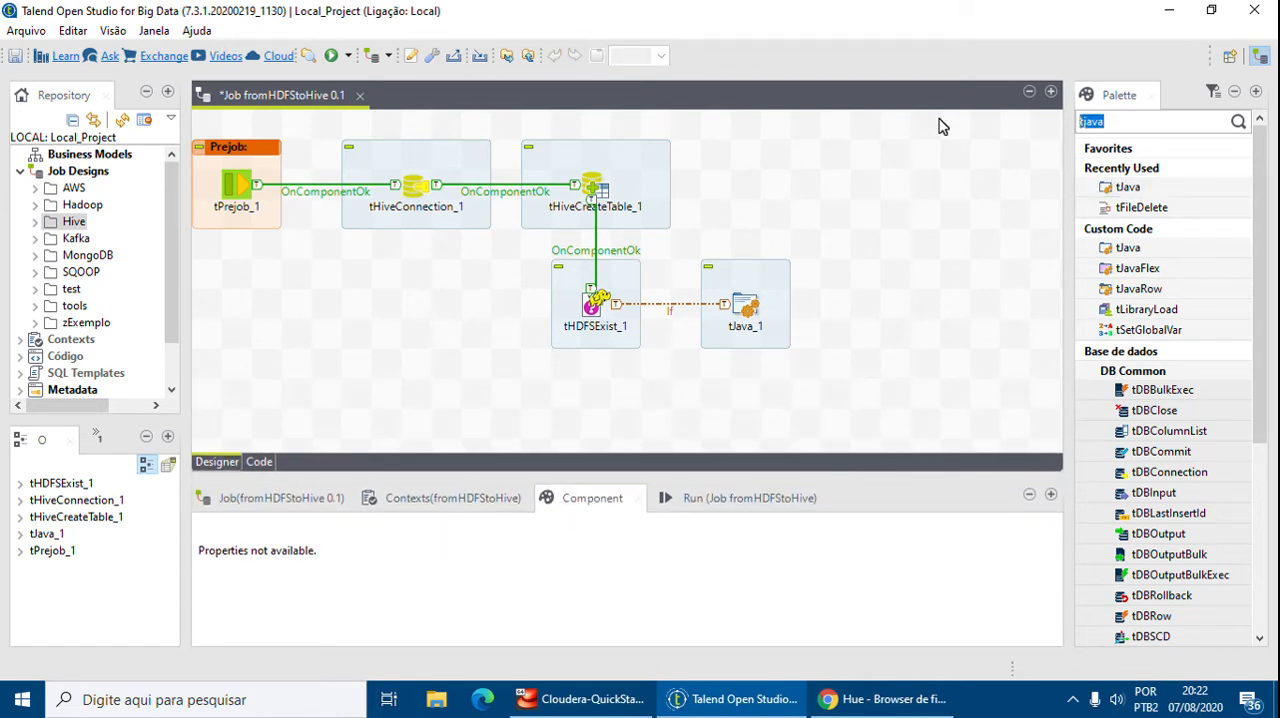
type("t")
left_click(737, 702)
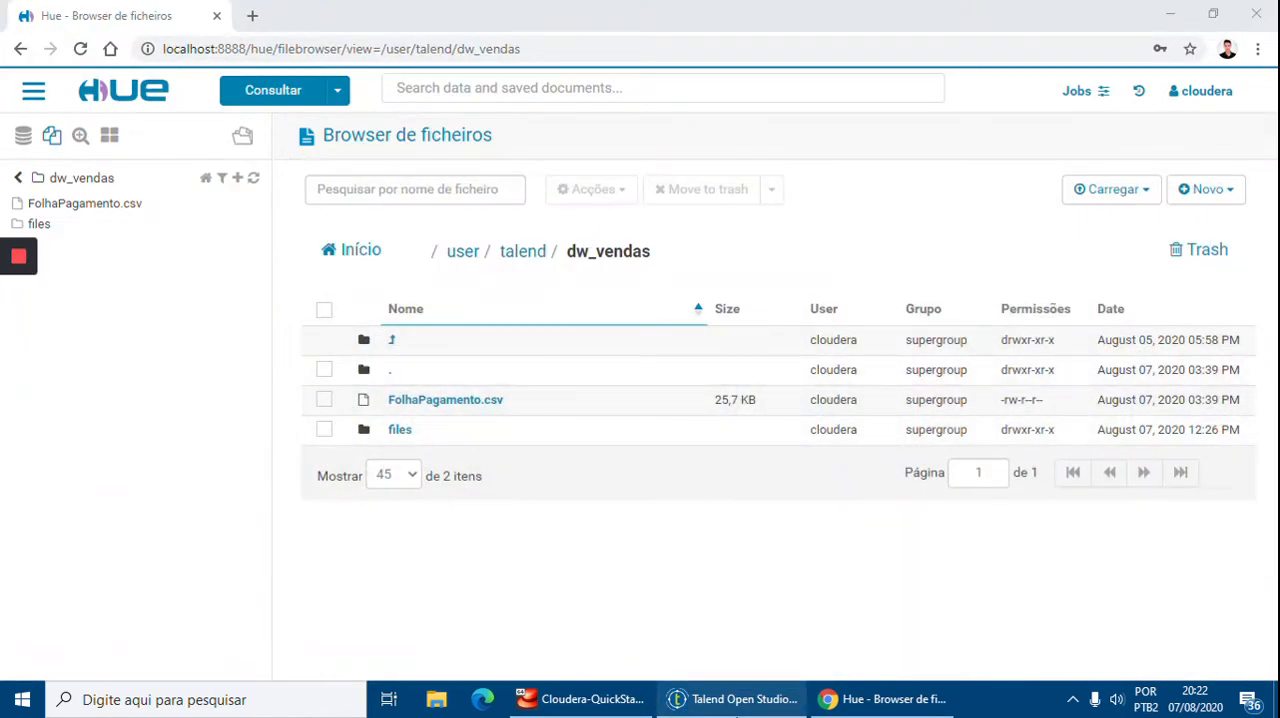
left_click(737, 700)
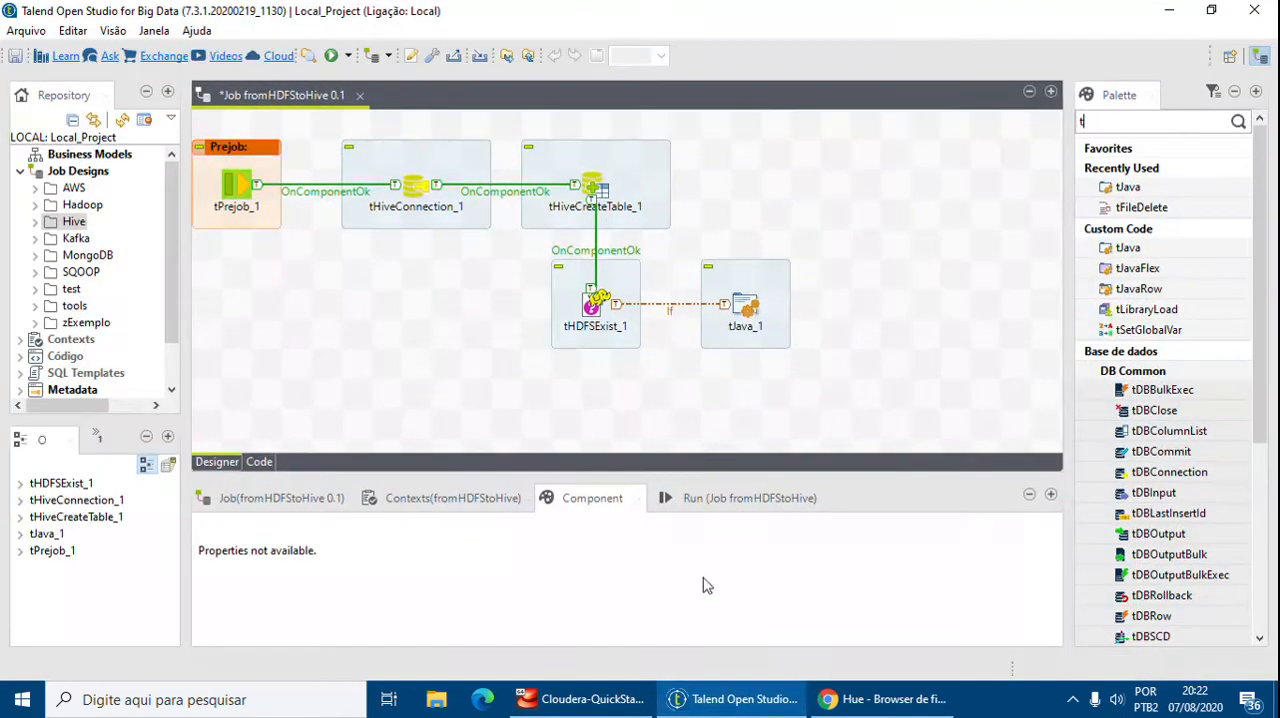
left_click(1162, 124)
type("tHiveLoad")
key("Return")
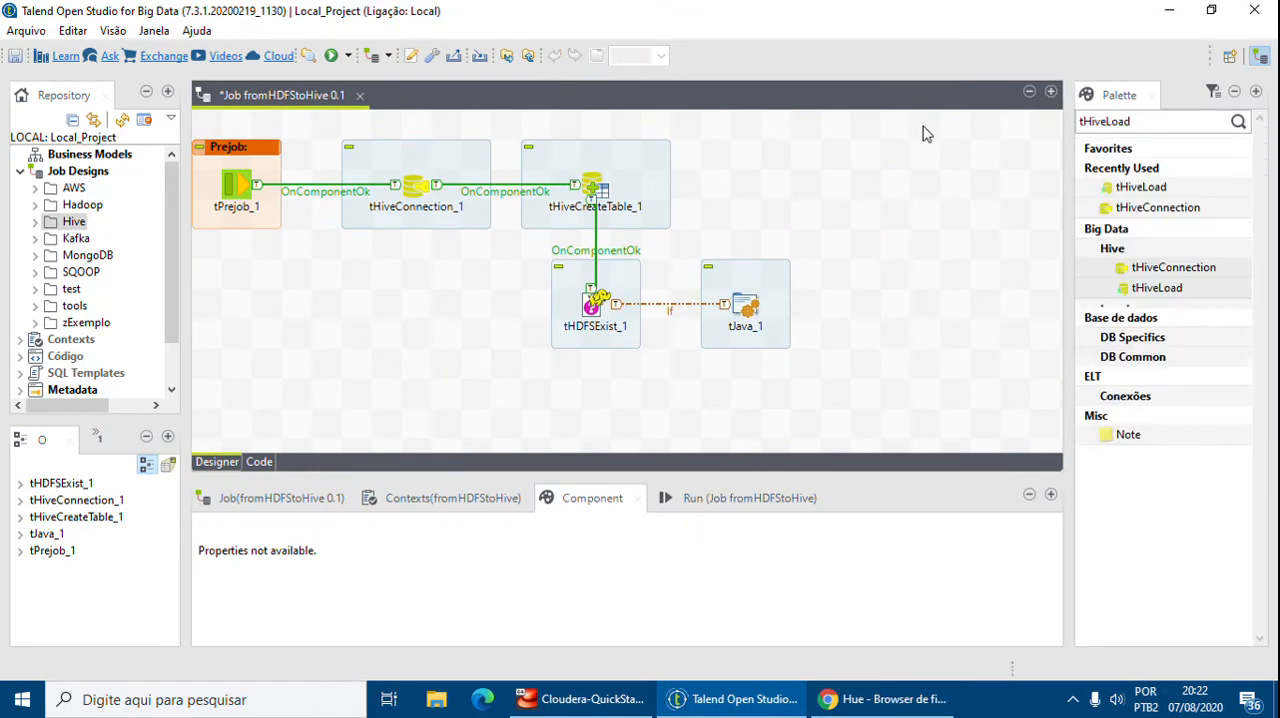
left_click_drag(1155, 288, 595, 418)
scroll(779, 428, "down", 1)
left_click(598, 408)
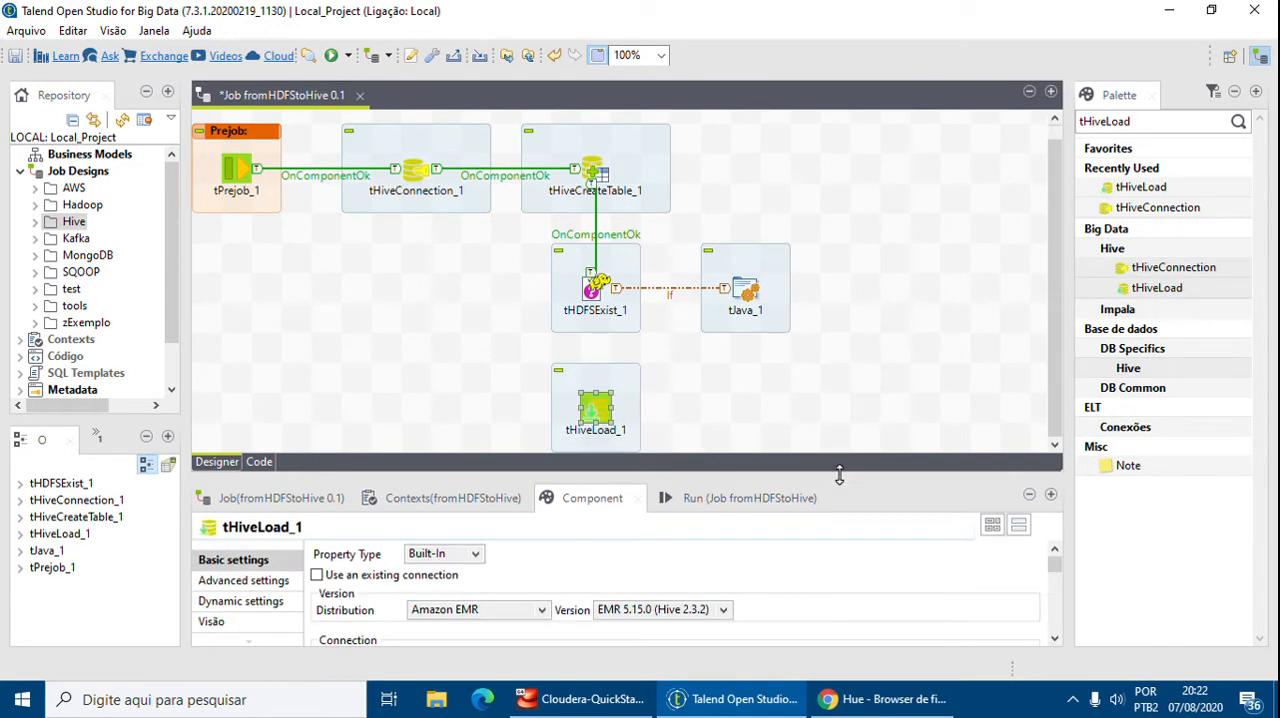
Connect tHDFSExist_1 to tHiveLoad_1 with a Run if trigger
left_click(592, 290)
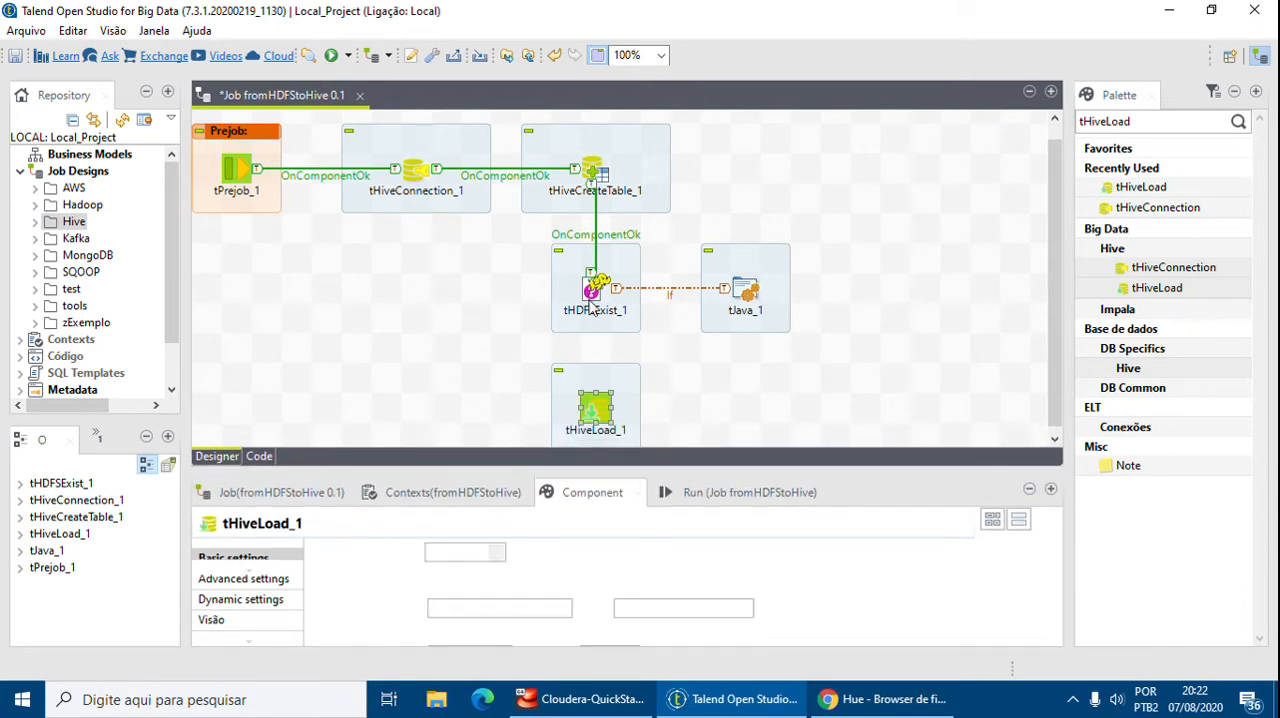
right_click(593, 300)
mouse_move(648, 338)
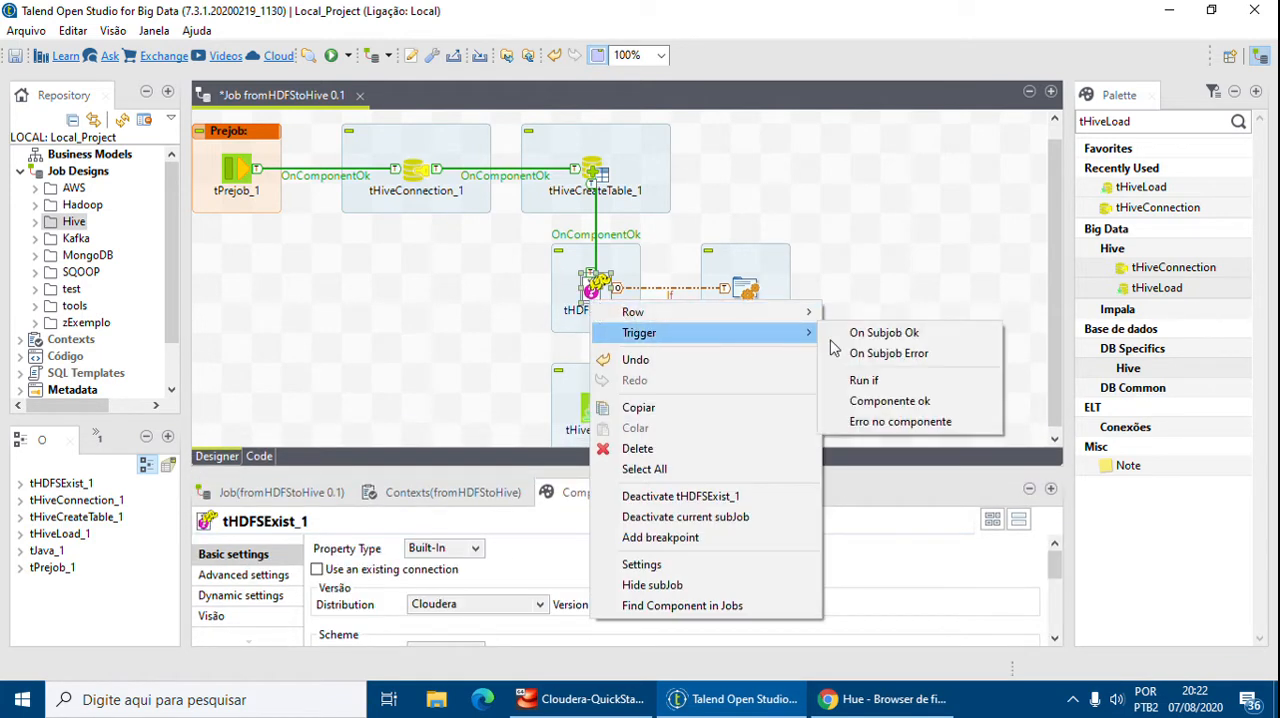
left_click(860, 380)
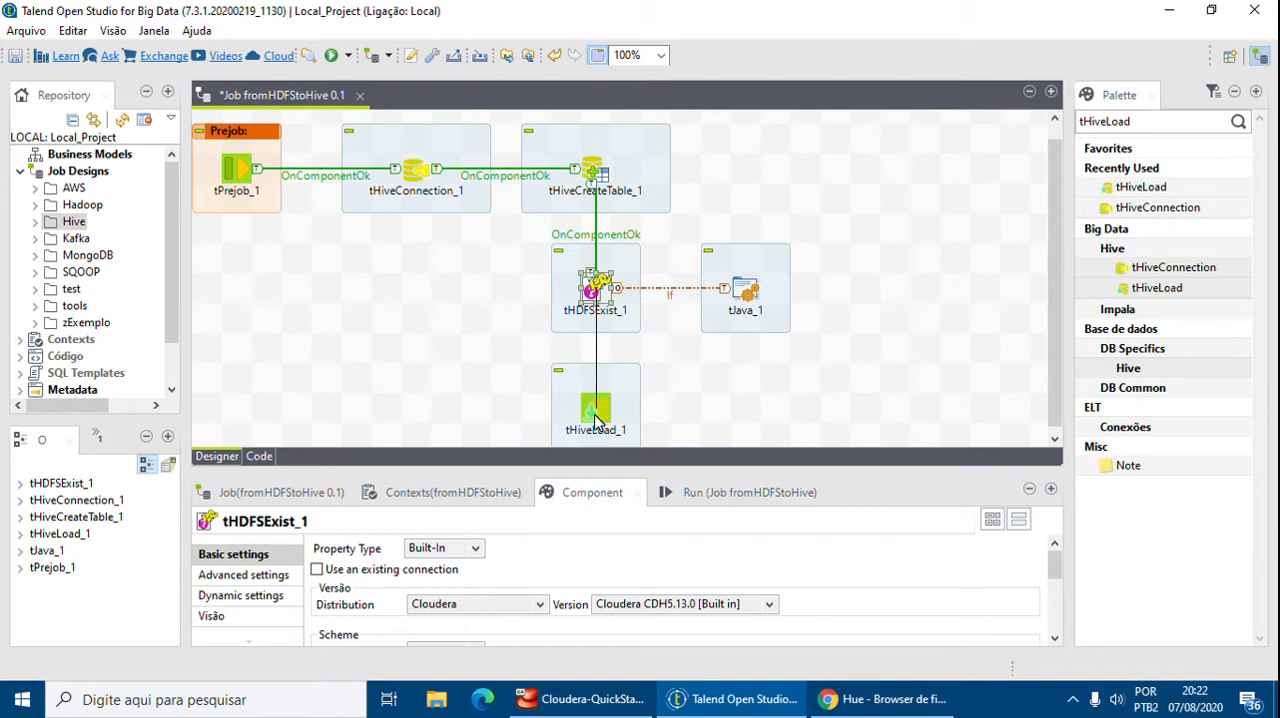
left_click(619, 400)
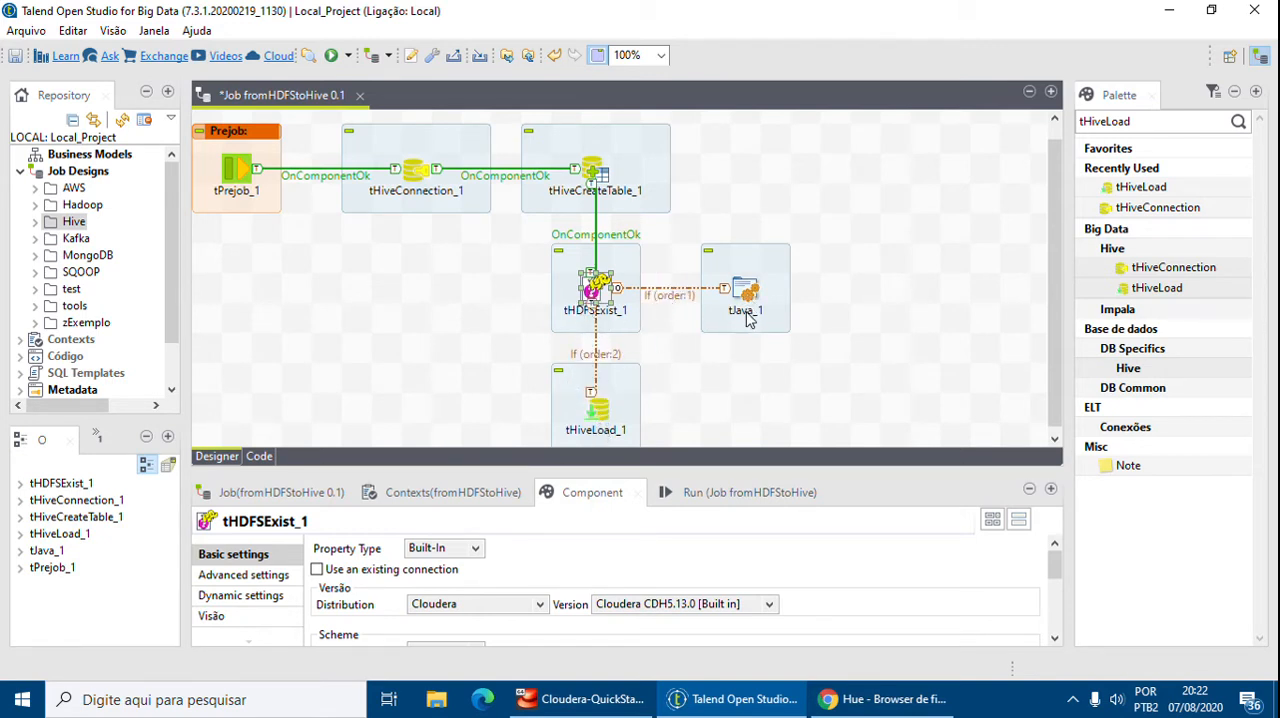
Set the If2 link's condition to ((Boolean)globalMap.get("tHDFSExist_1_EXISTS"))
left_click_drag(788, 472, 810, 438)
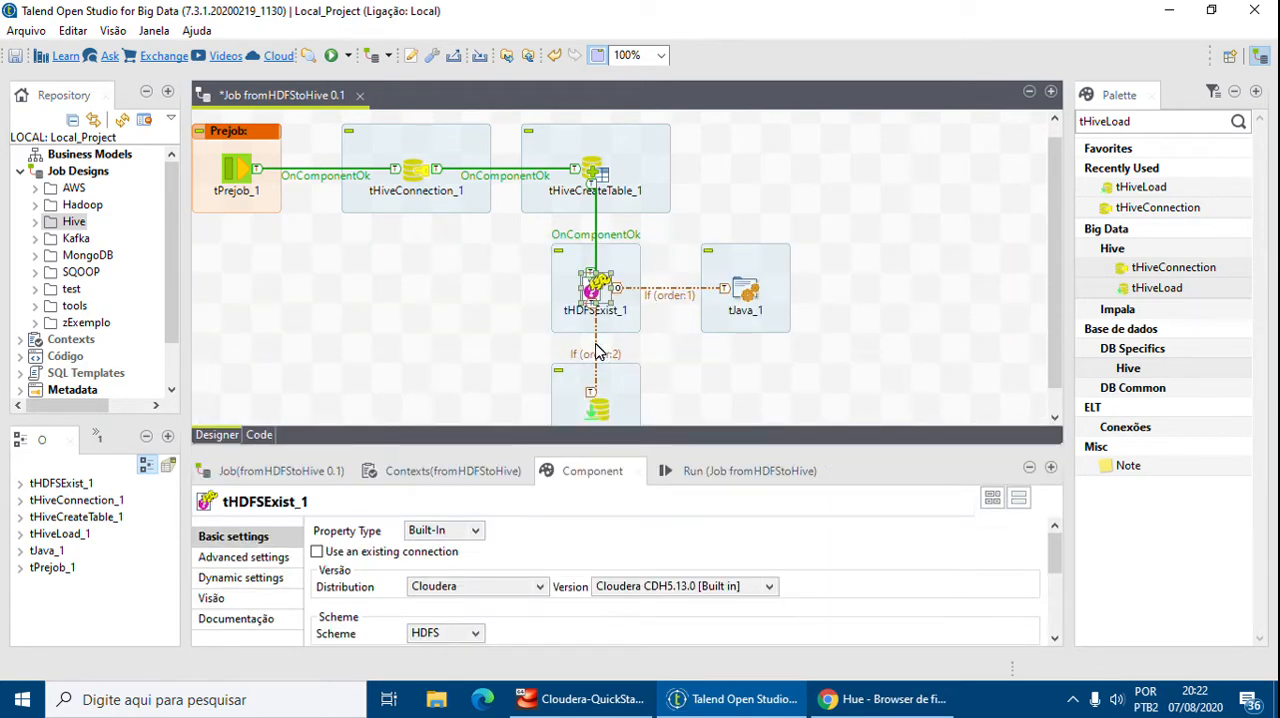
left_click(597, 354)
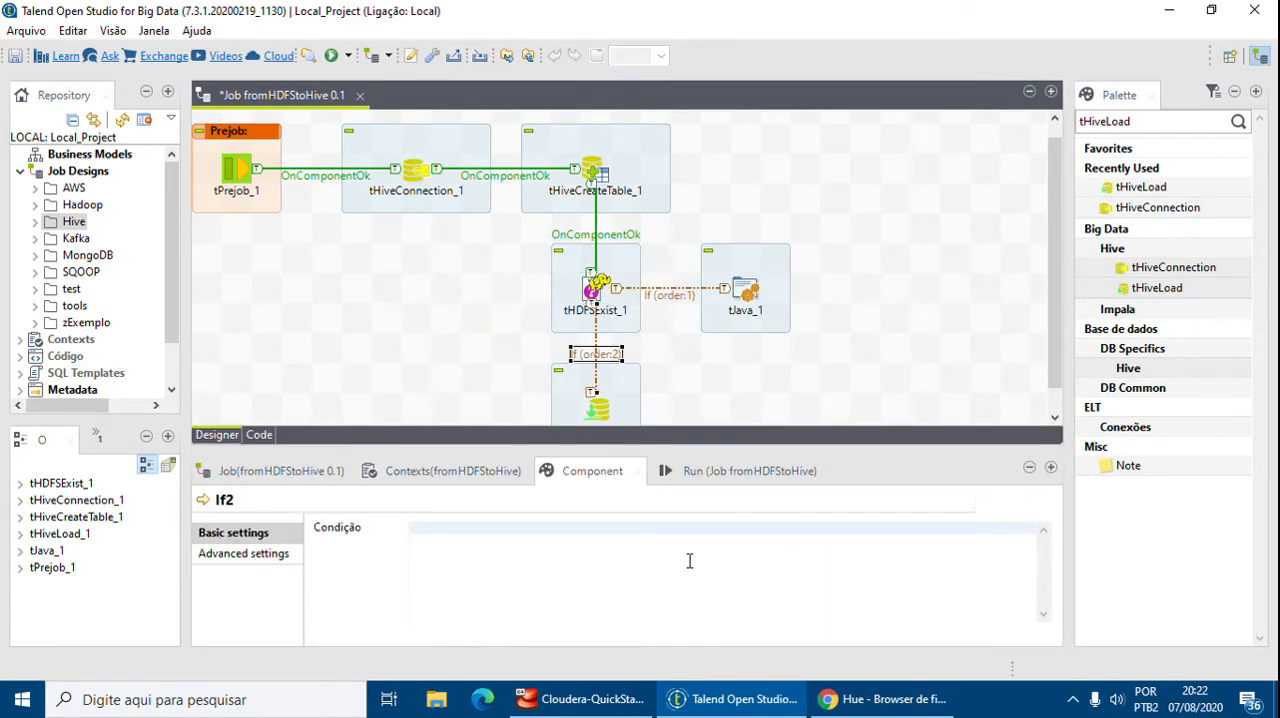
type("tHDFS")
key("ctrl+space")
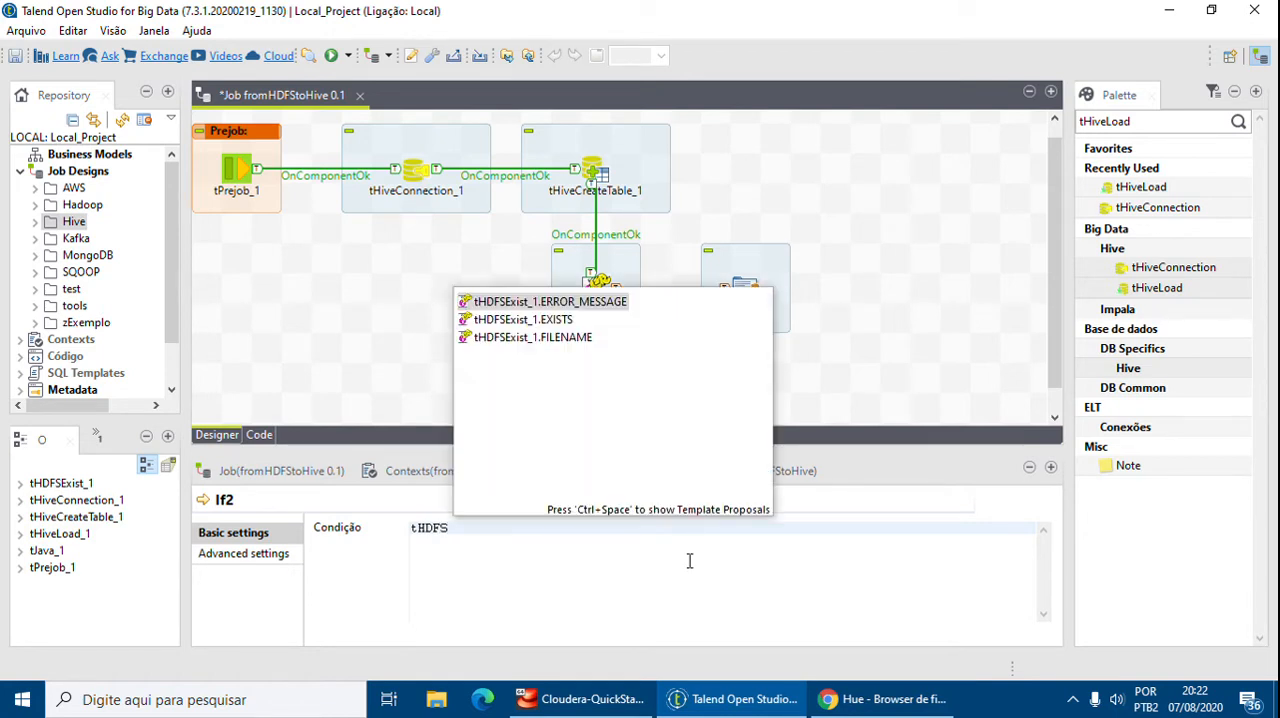
key("Down")
key("Return")
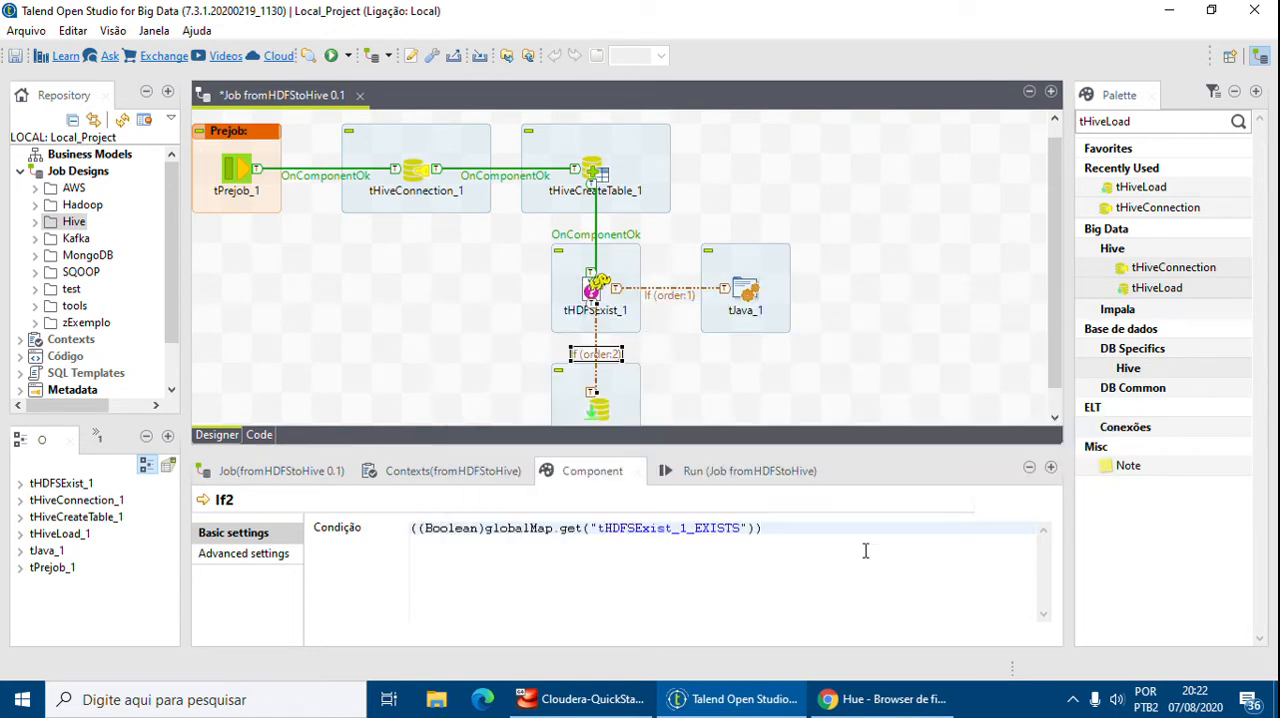
Set tHiveLoad_1 to use an existing connection and choose tHiveConnection_1 as its connection component
left_click_drag(768, 530, 439, 522)
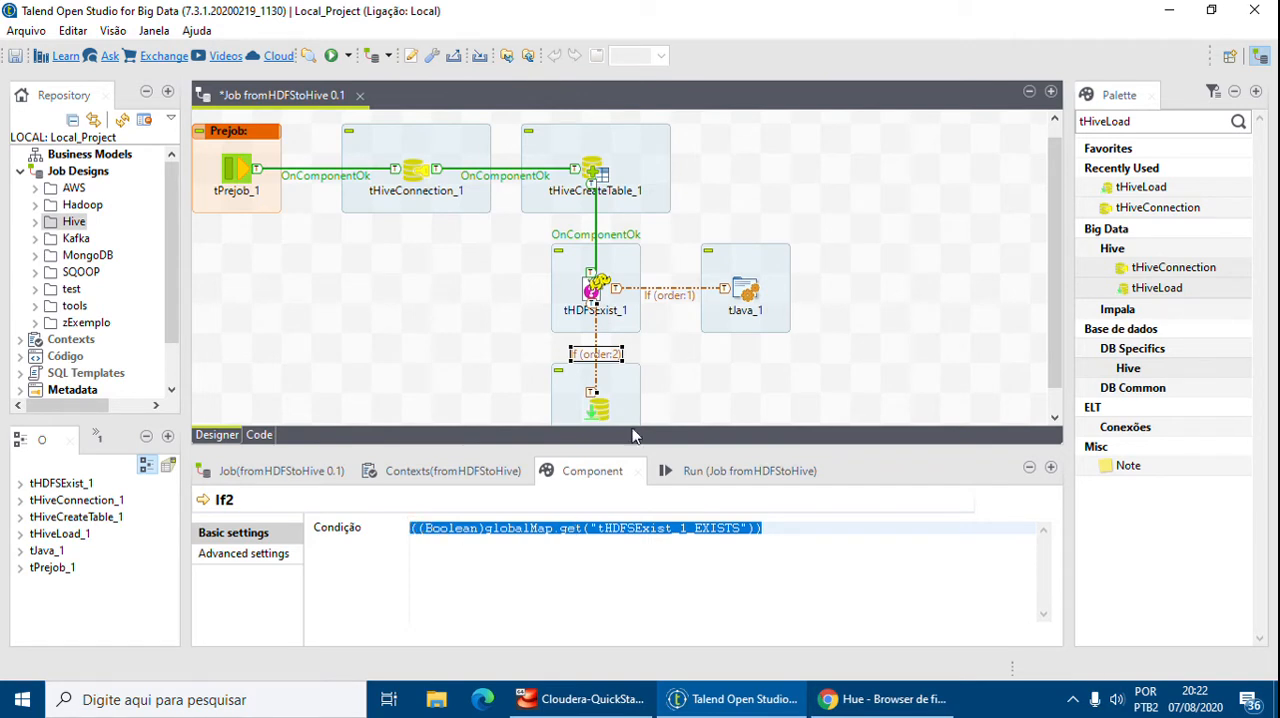
left_click(606, 412)
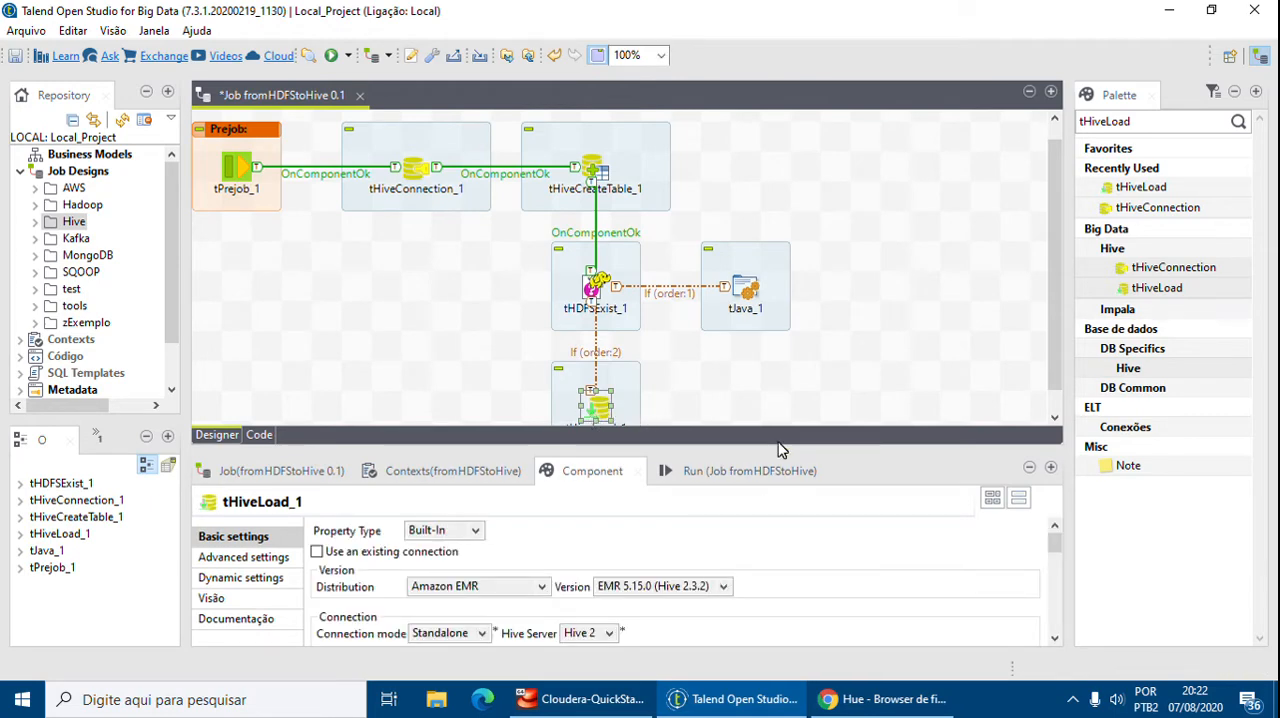
left_click_drag(815, 446, 815, 237)
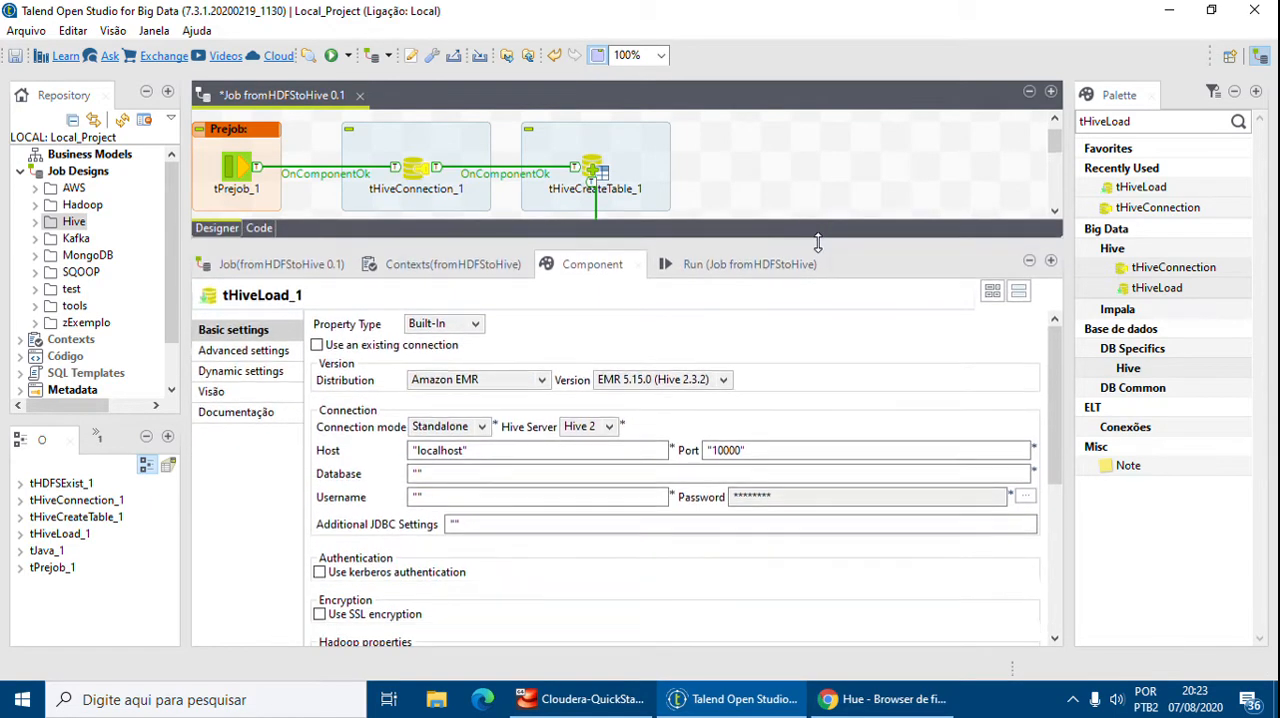
left_click(400, 345)
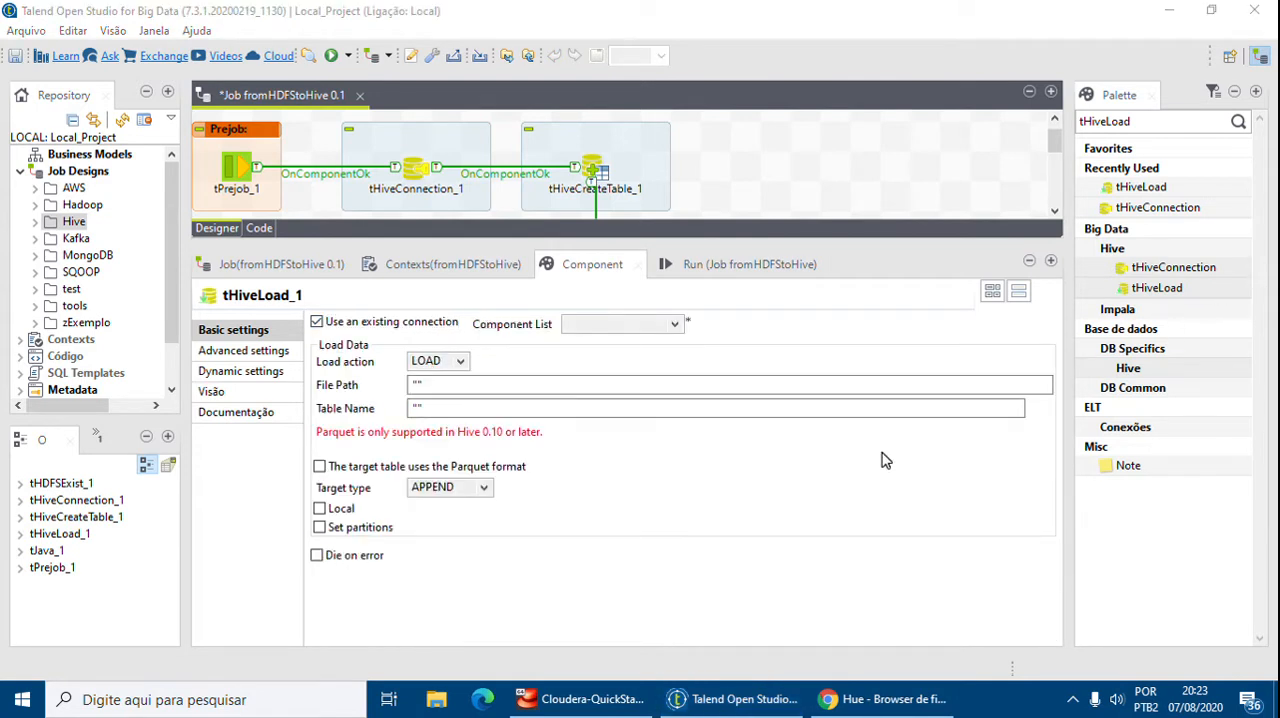
left_click(628, 323)
left_click(630, 343)
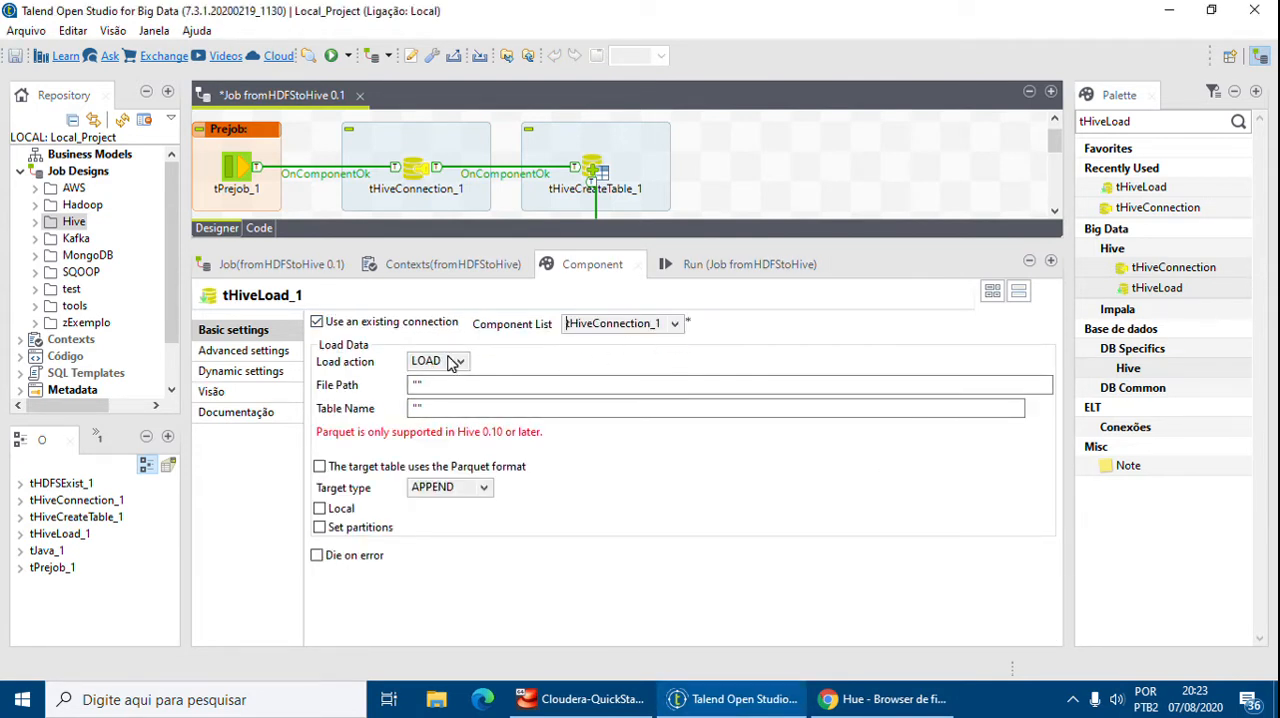
Set the load file path to "/user/talend/dw_vendas/FolhaPagamento.csv" and the table name to "folhapagamento"
left_click(430, 382)
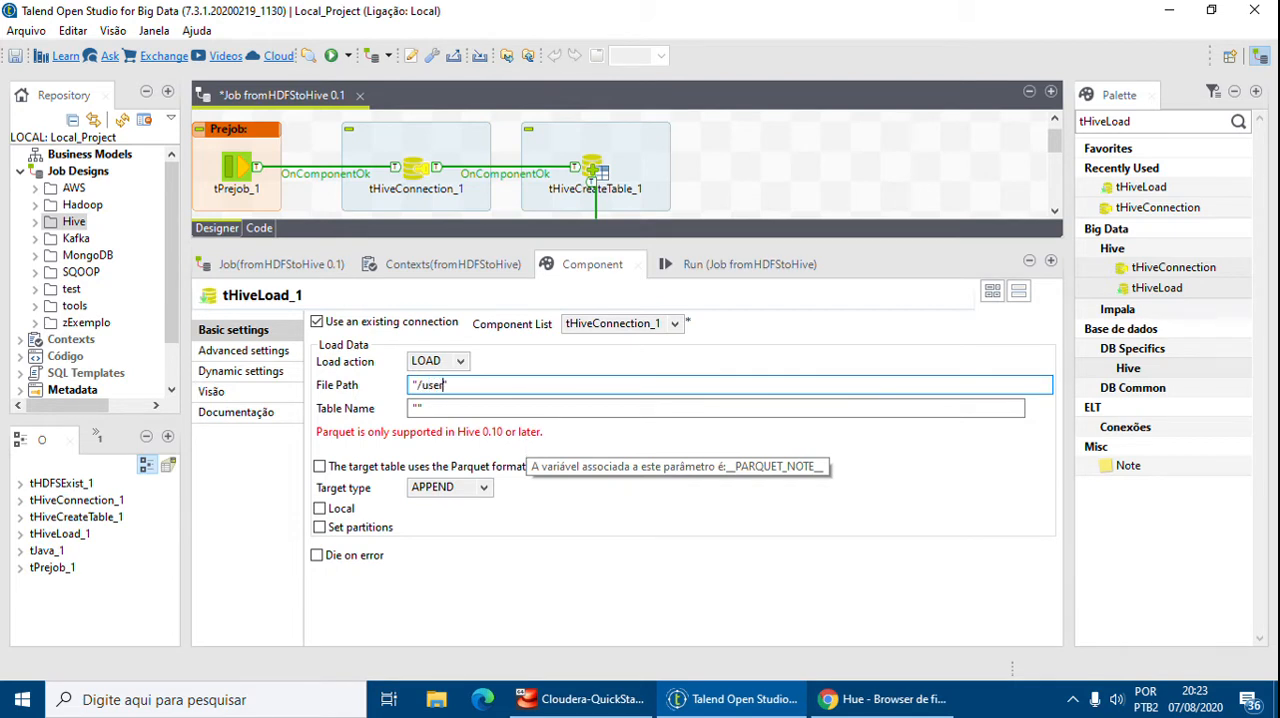
type("/user/talend/dw_vendas/FolhaPagamento.csv")
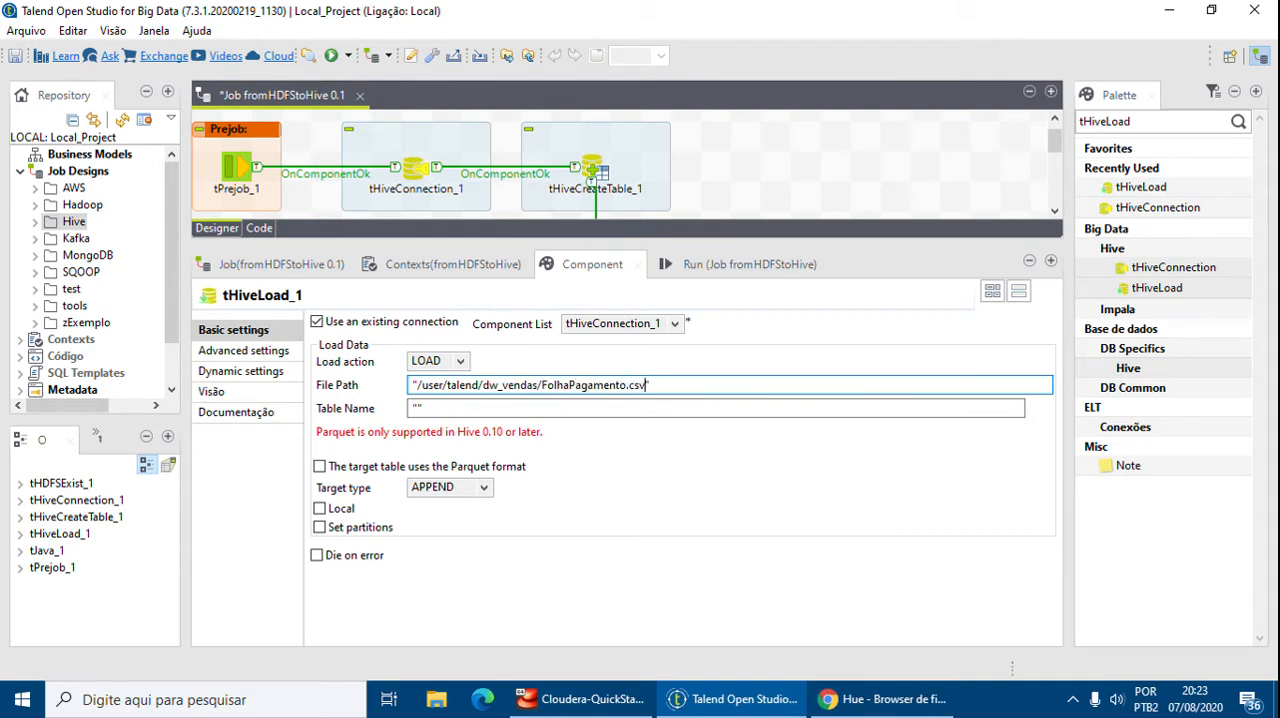
left_click(613, 411)
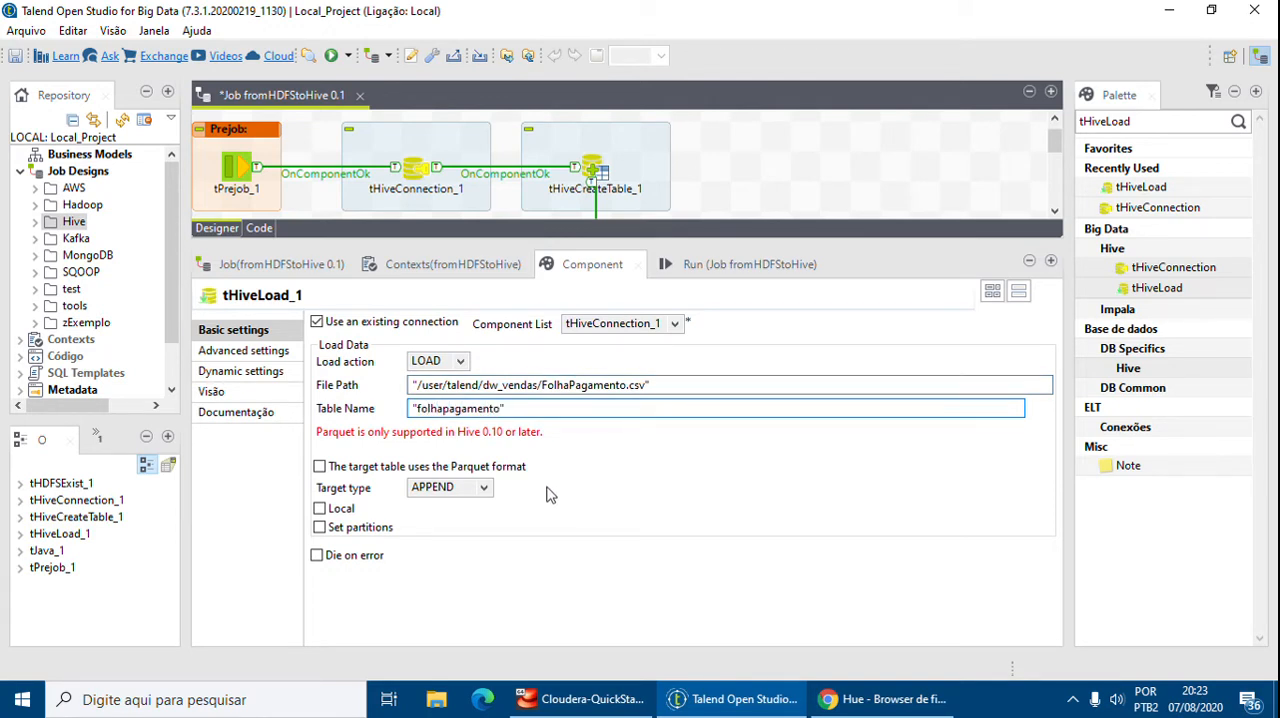
Set tHiveLoad_1's target type to OVERWRITE and check its advanced settings
left_click(483, 490)
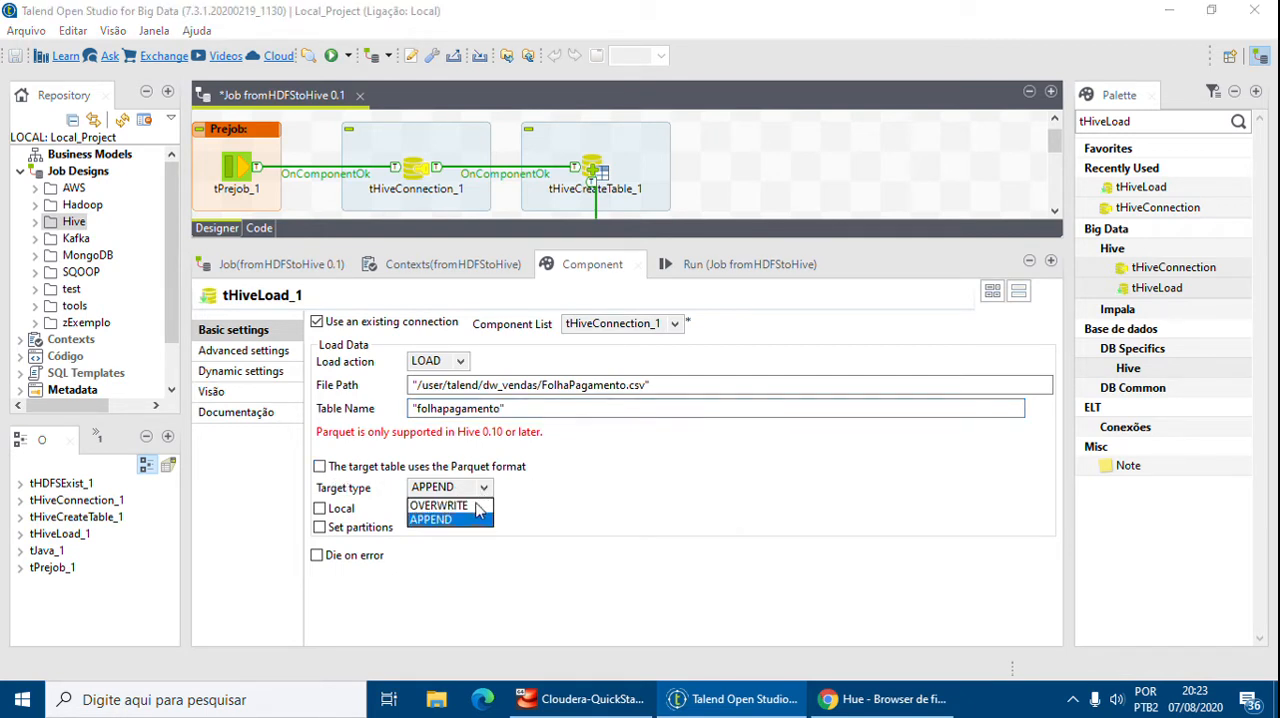
left_click(440, 506)
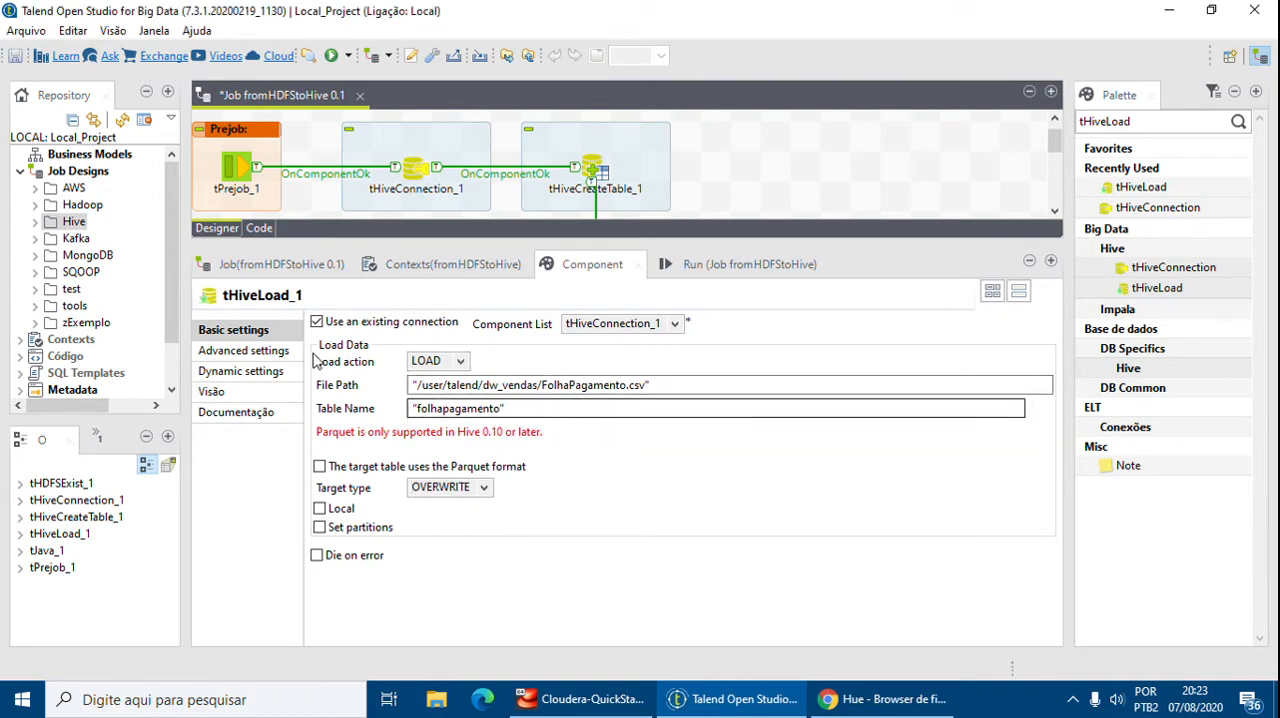
left_click(240, 352)
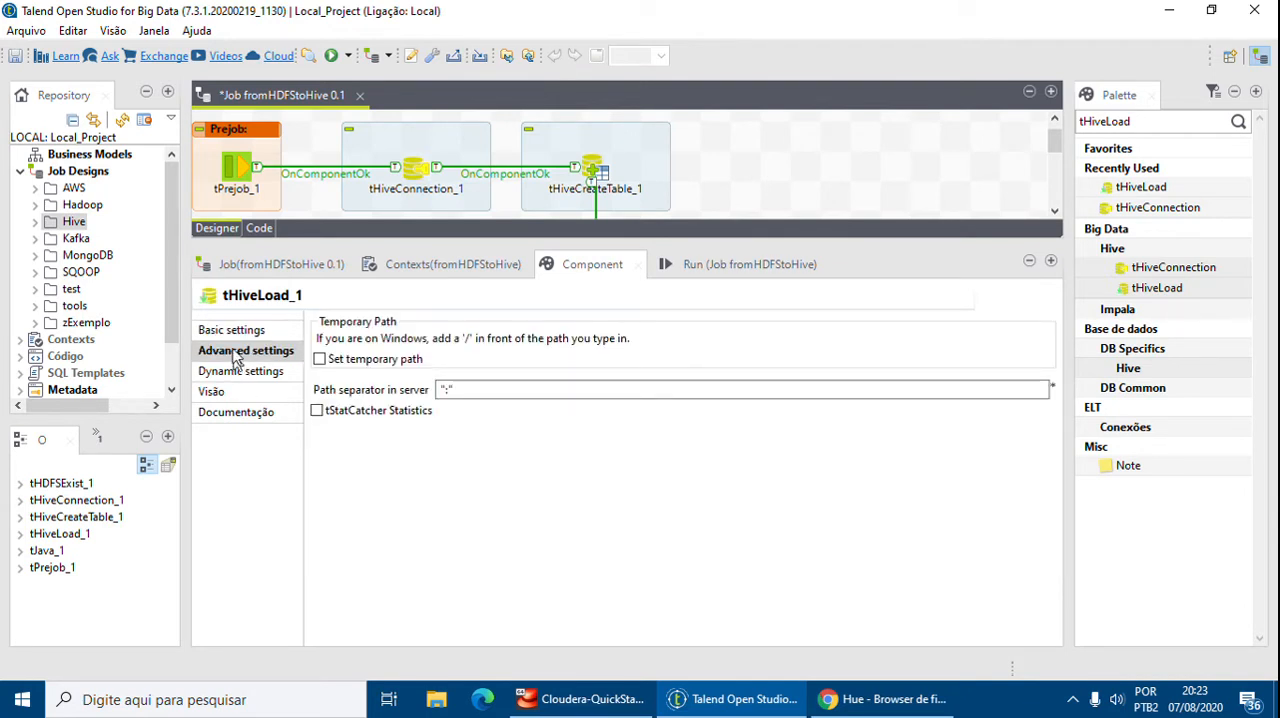
left_click(234, 330)
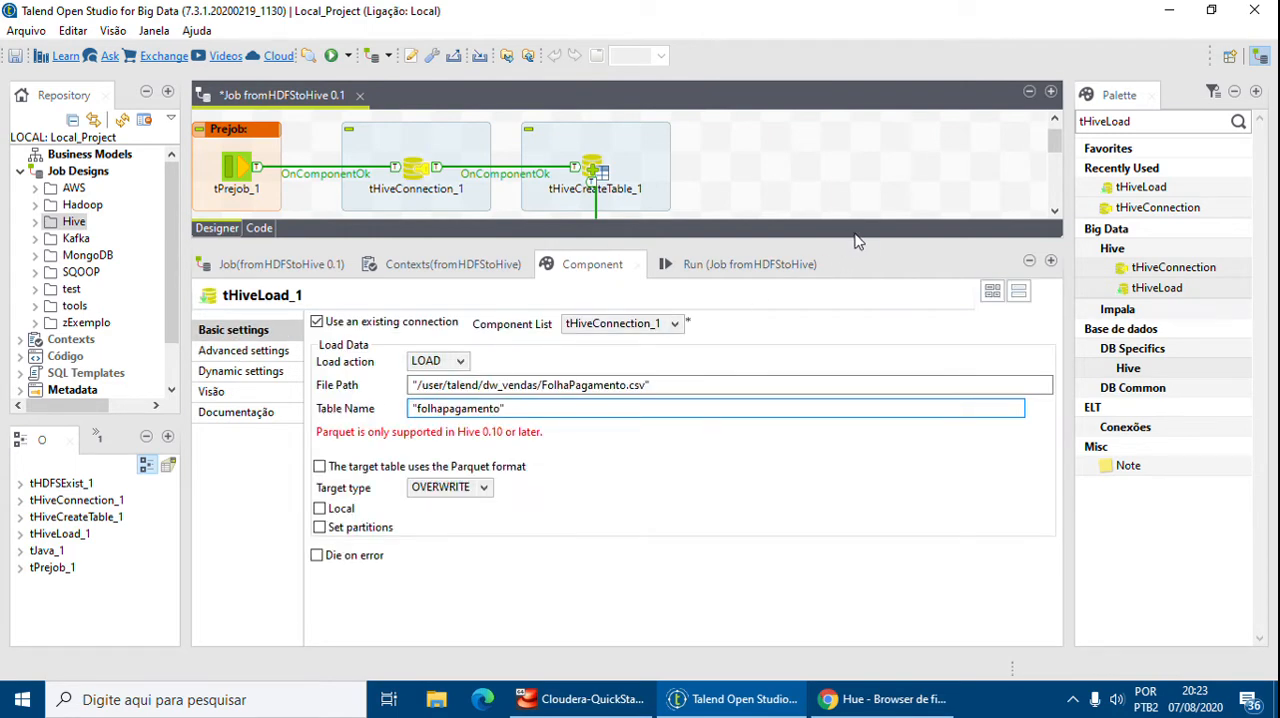
left_click_drag(855, 238, 883, 488)
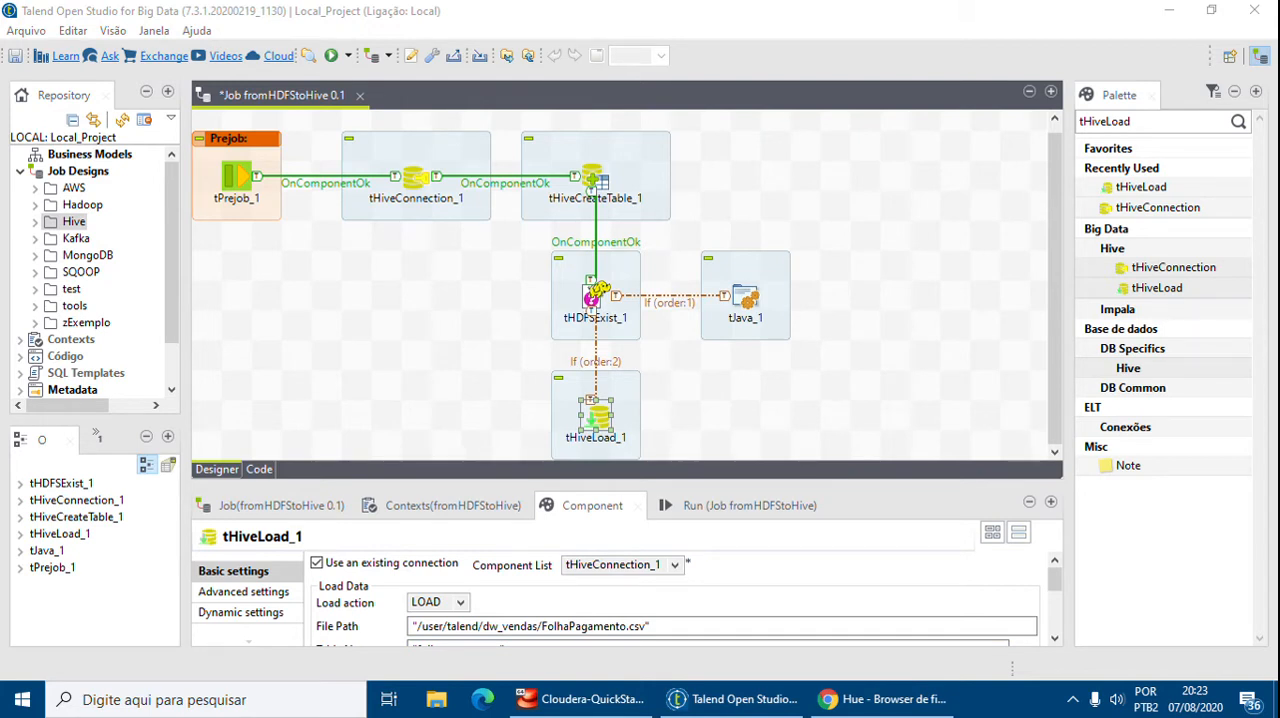
Review the contents of FolhaPagamento.csv in Hue's file browser and return to Talend
left_click(1143, 119)
left_click_drag(1143, 119, 987, 121)
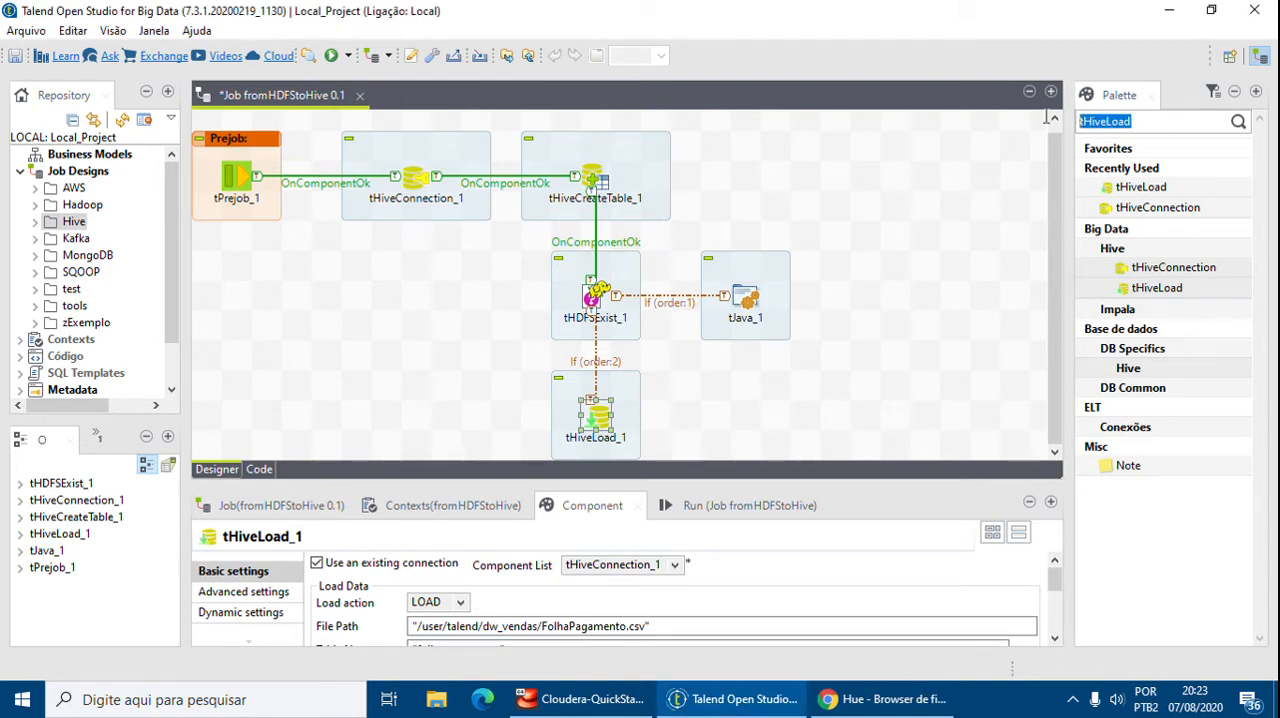
key("BackSpace")
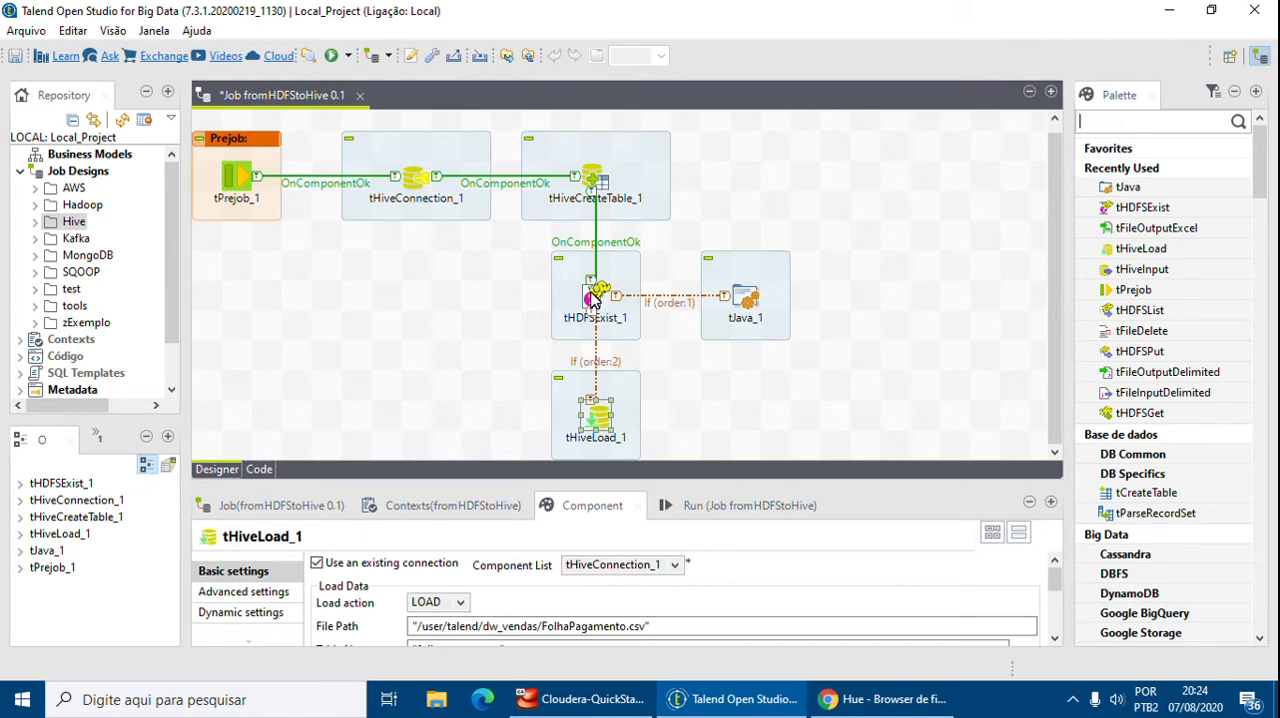
left_click(882, 699)
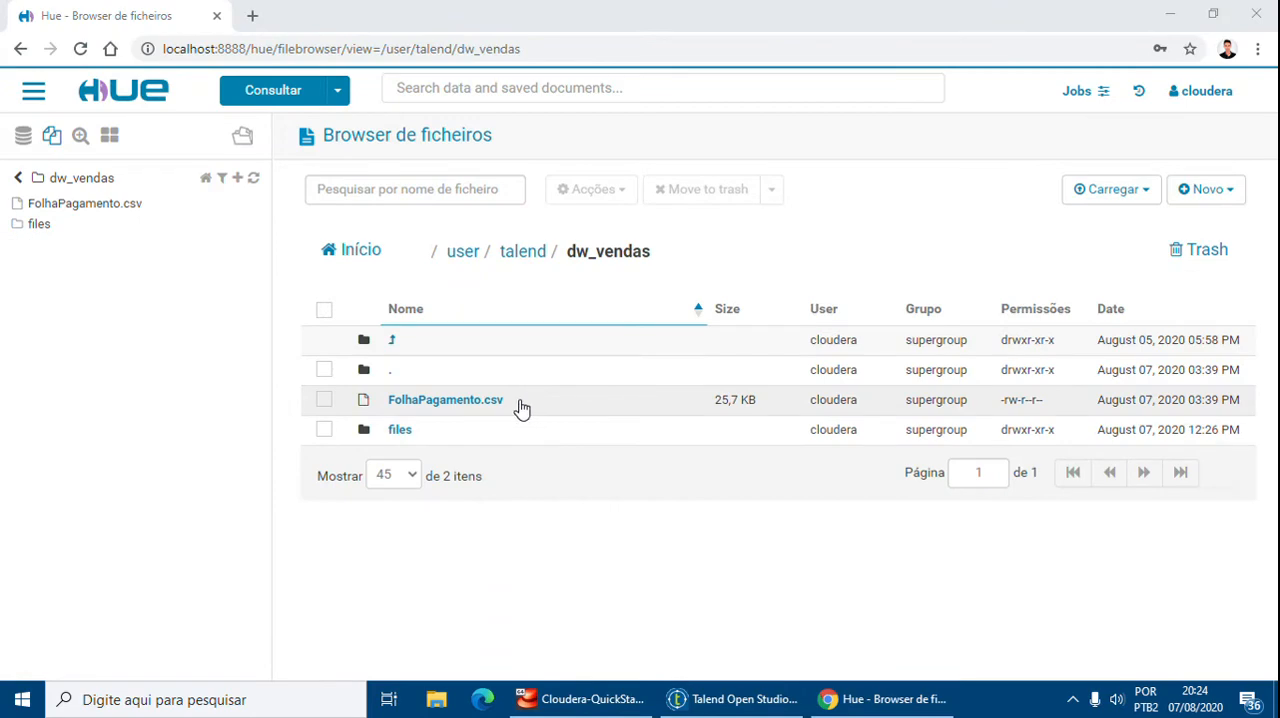
left_click(364, 399)
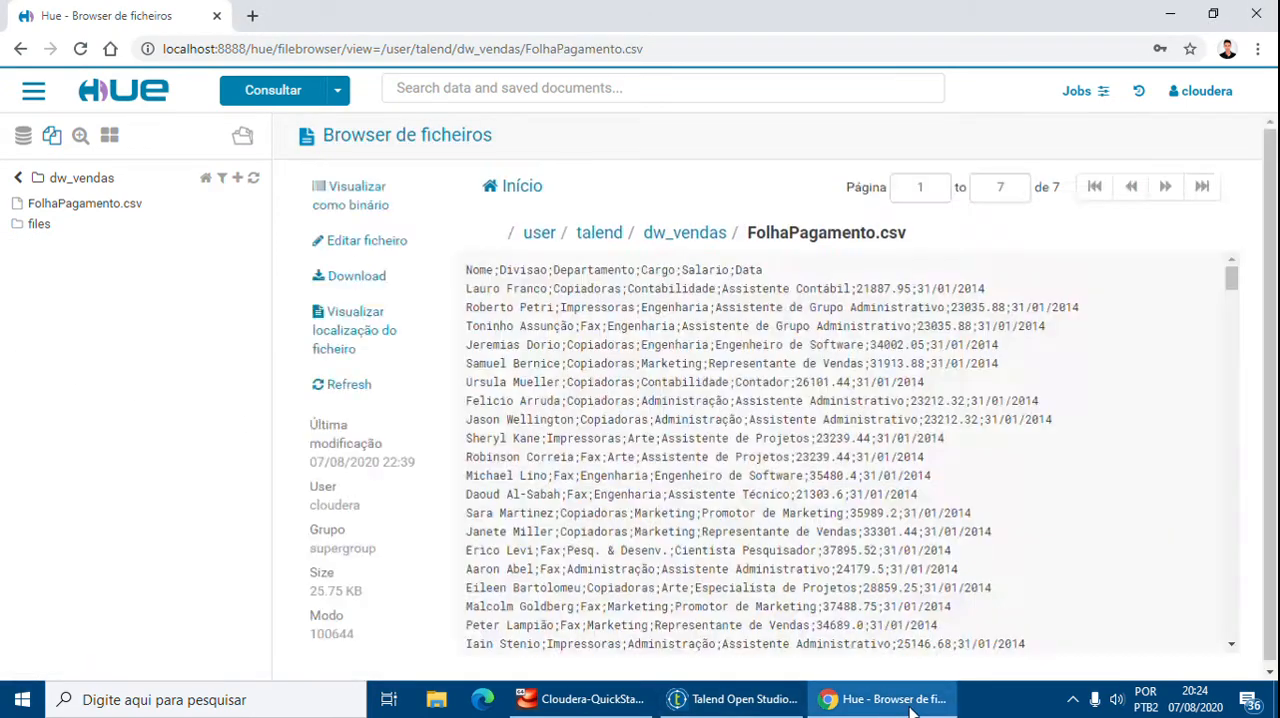
left_click(910, 707)
left_click(936, 712)
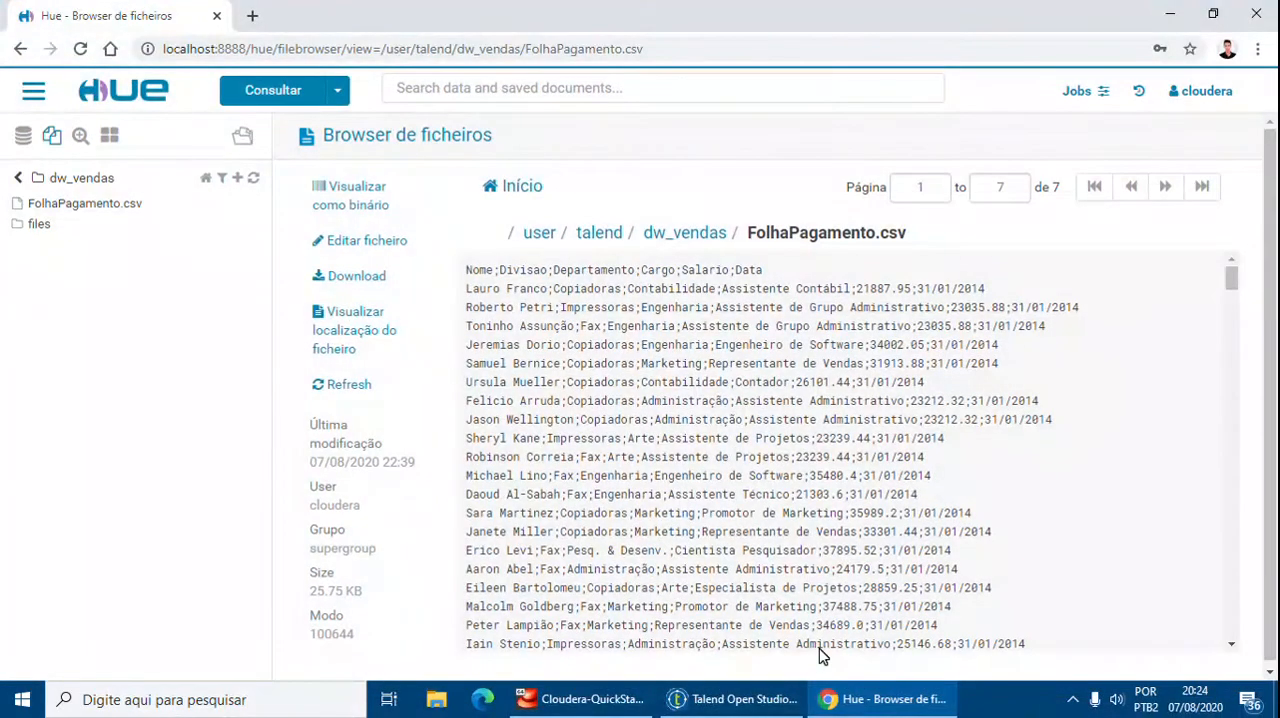
left_click(745, 705)
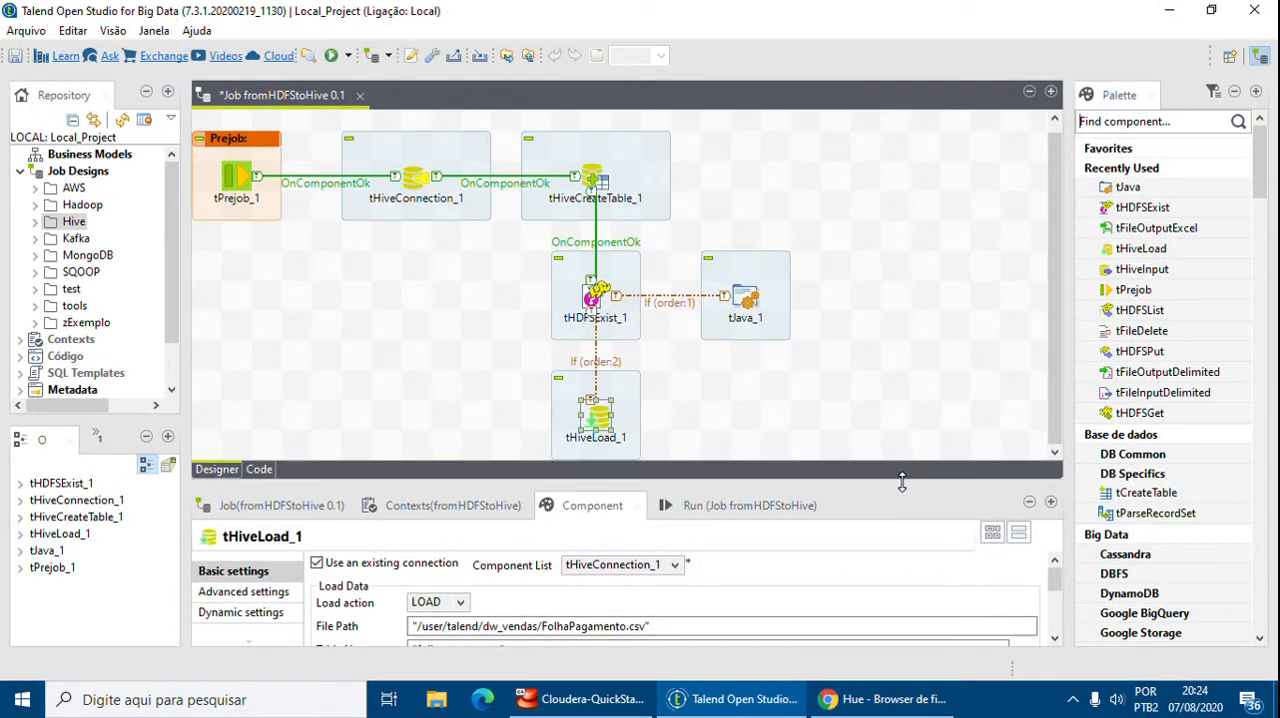
left_click_drag(901, 482, 901, 478)
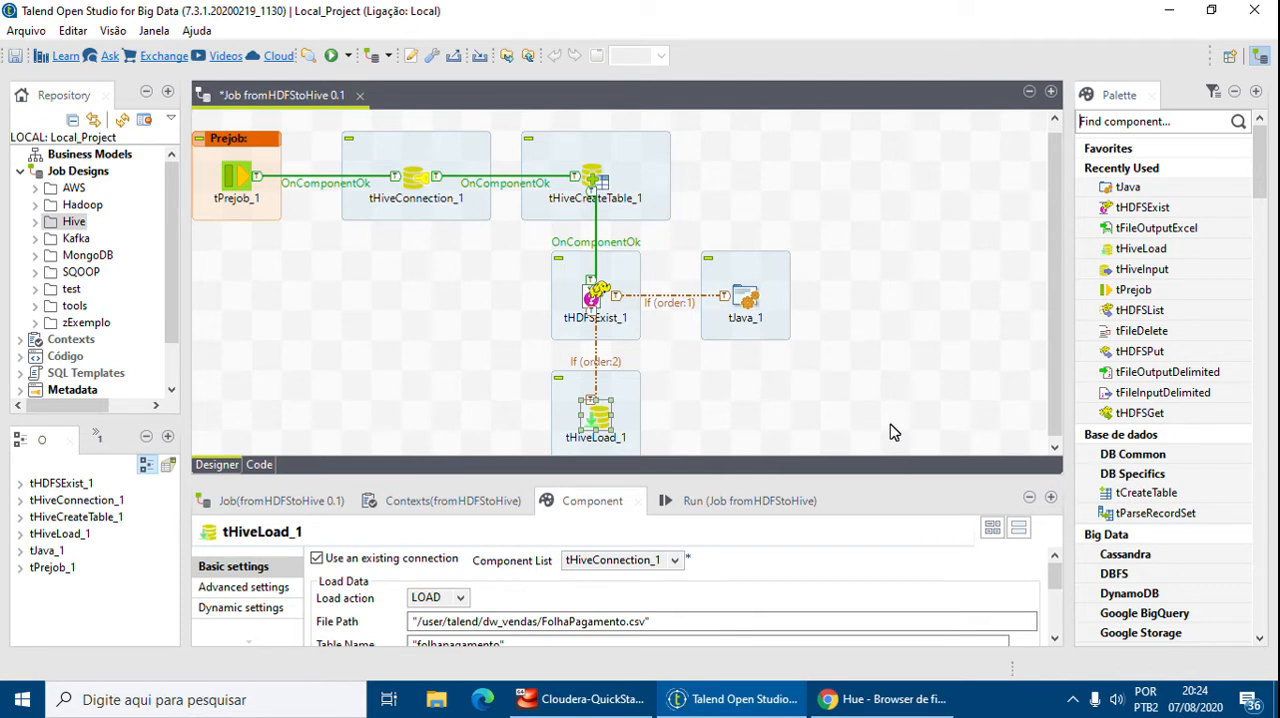
Add a tHiveInput component to the right of tHiveLoad_1 on the job canvas
left_click(1117, 121)
key("Return")
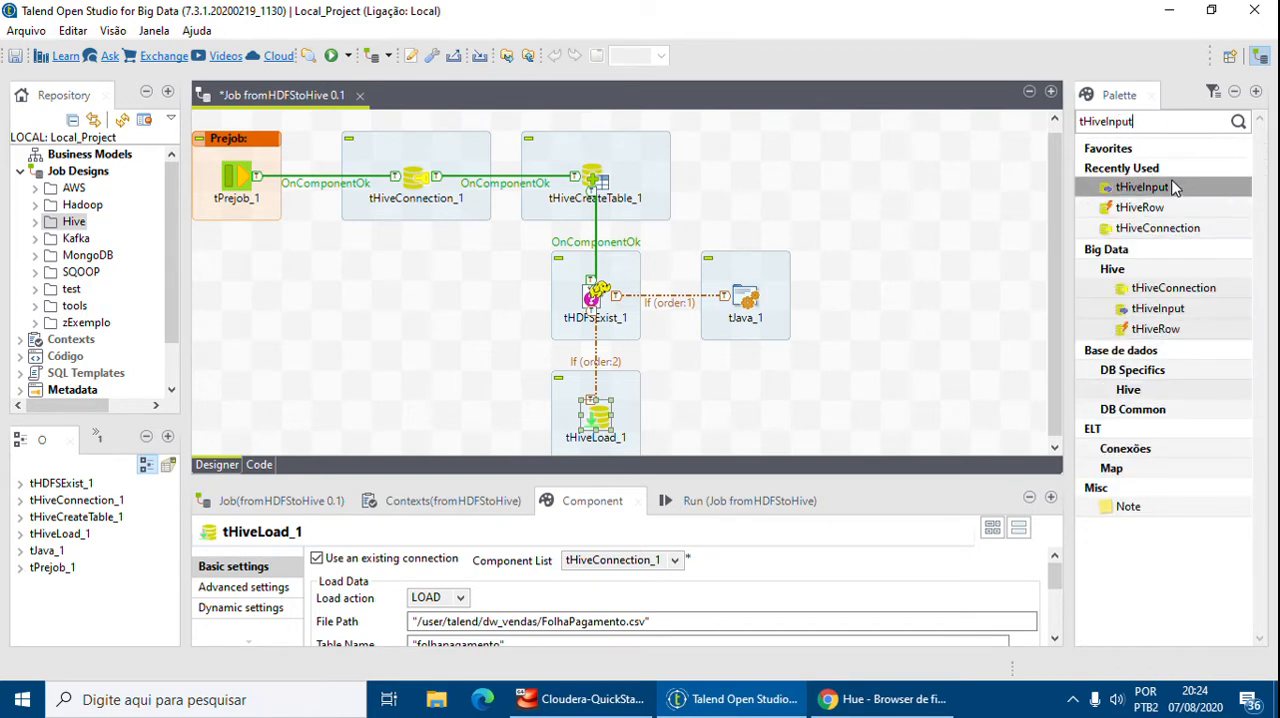
scroll(818, 397, "down", 2)
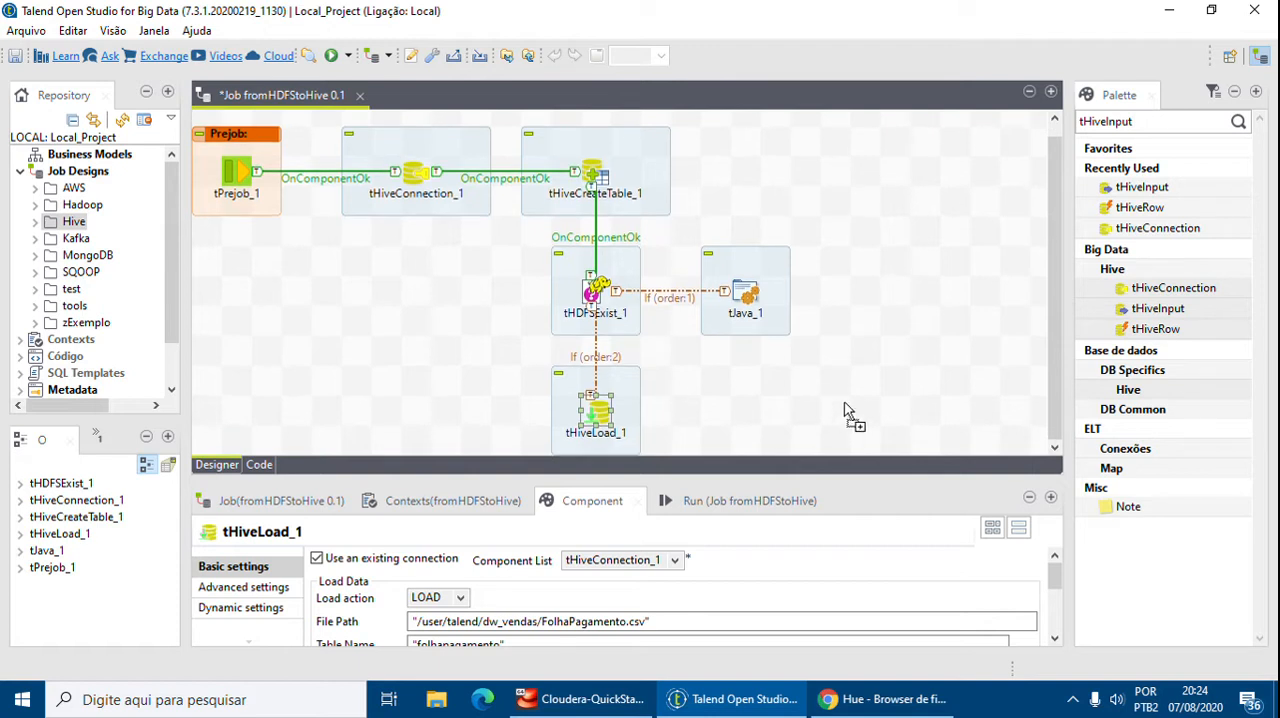
left_click(874, 406)
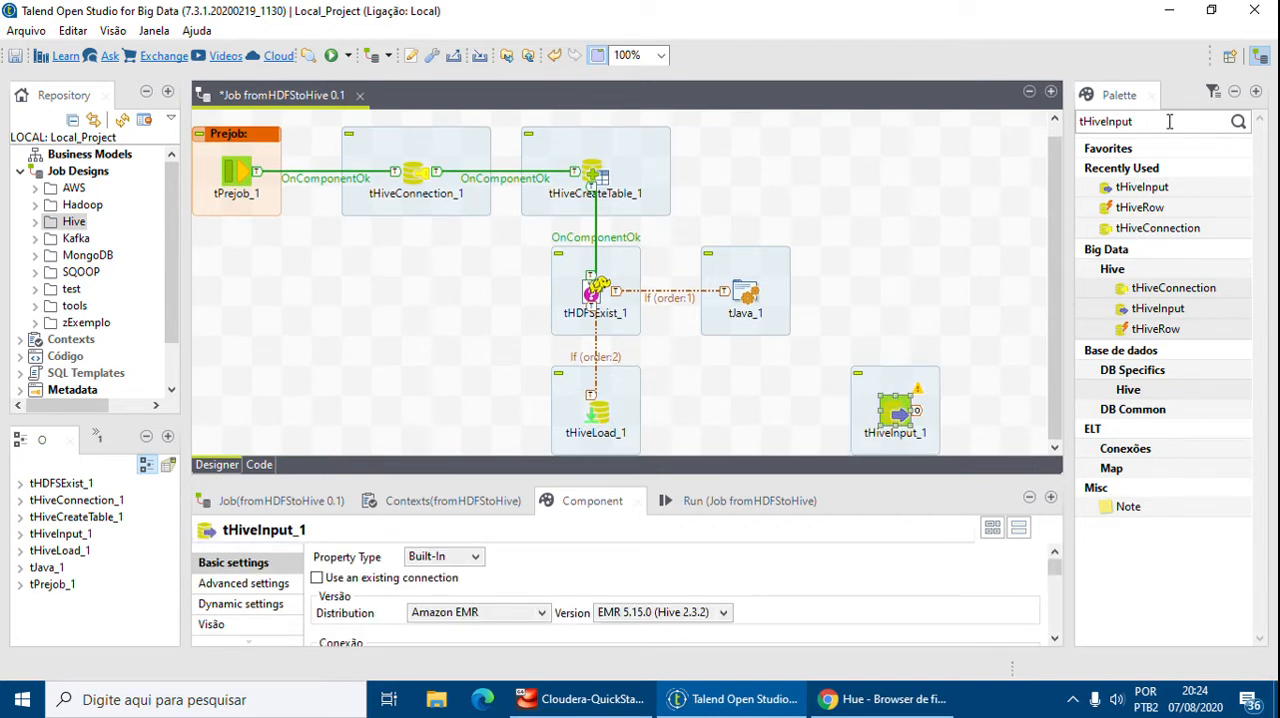
Add a tMap component to the right of tHiveInput_1
left_click_drag(1169, 121, 944, 121)
key("BackSpace")
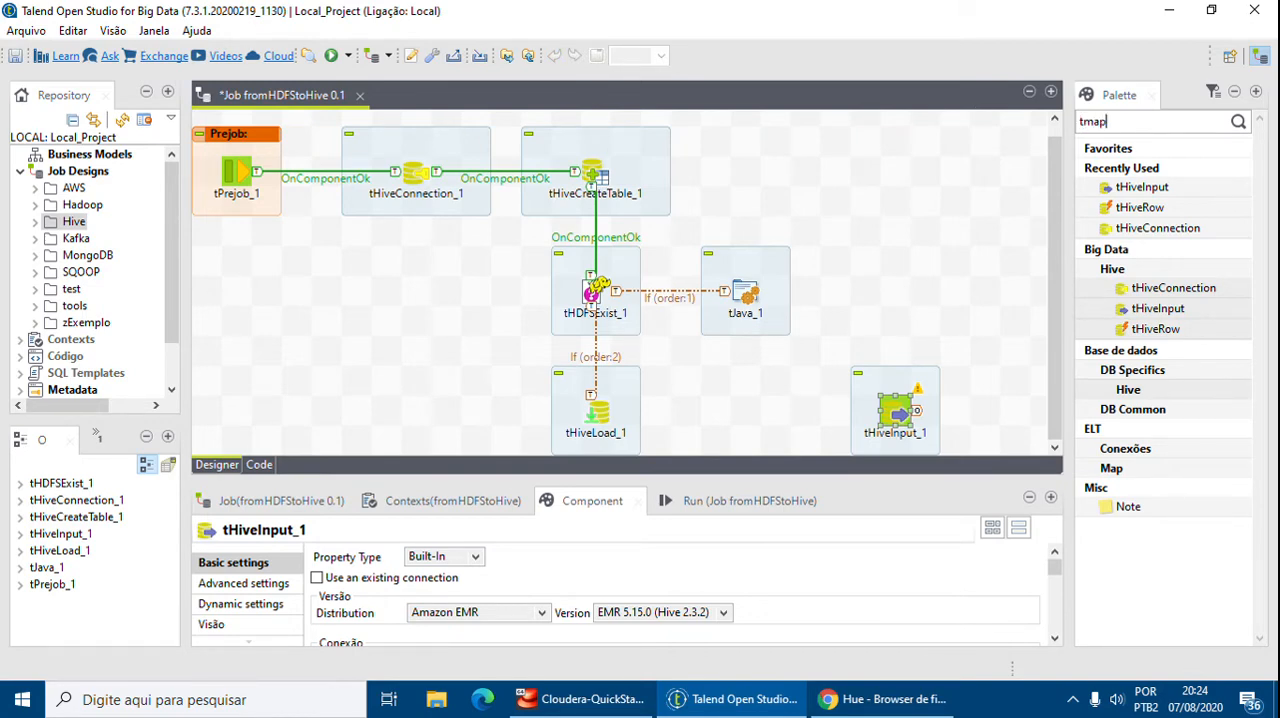
key("Return")
left_click_drag(995, 418, 1010, 413)
left_click(968, 332)
Add a tLogRow component to the right of and slightly above tMap_1
left_click_drag(1174, 122, 858, 123)
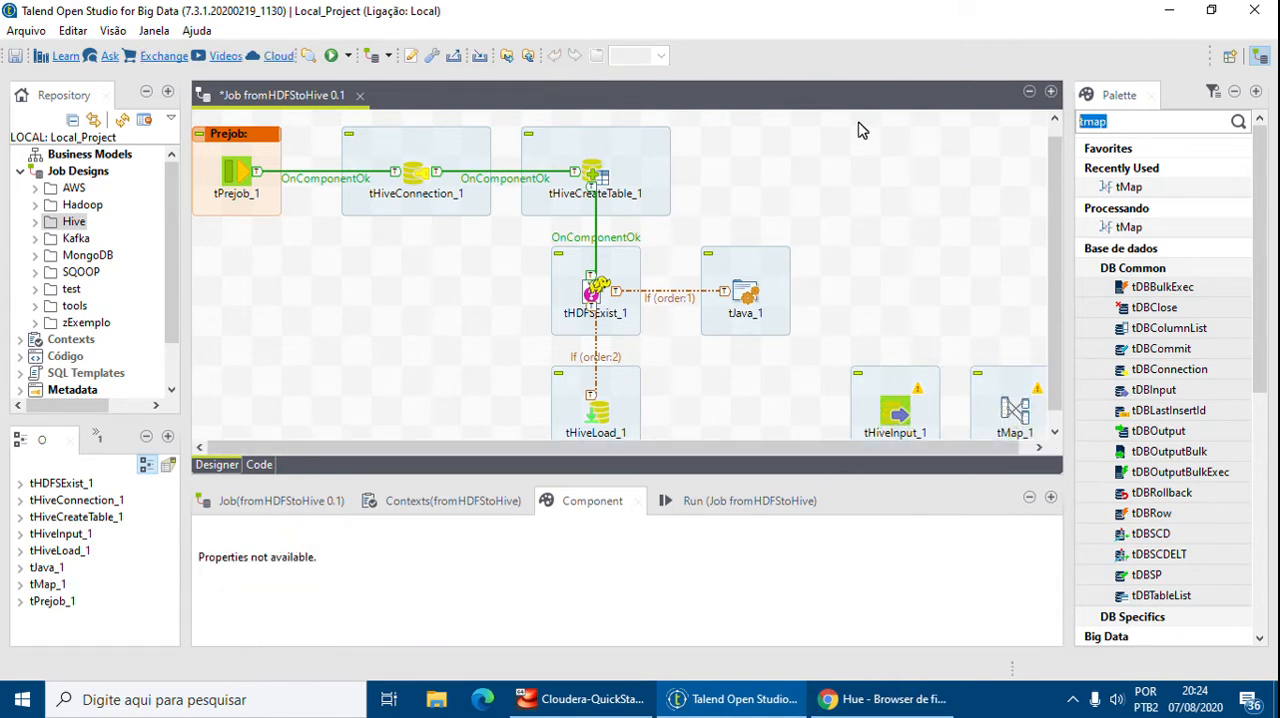
key("BackSpace")
type("tlogrow")
key("Return")
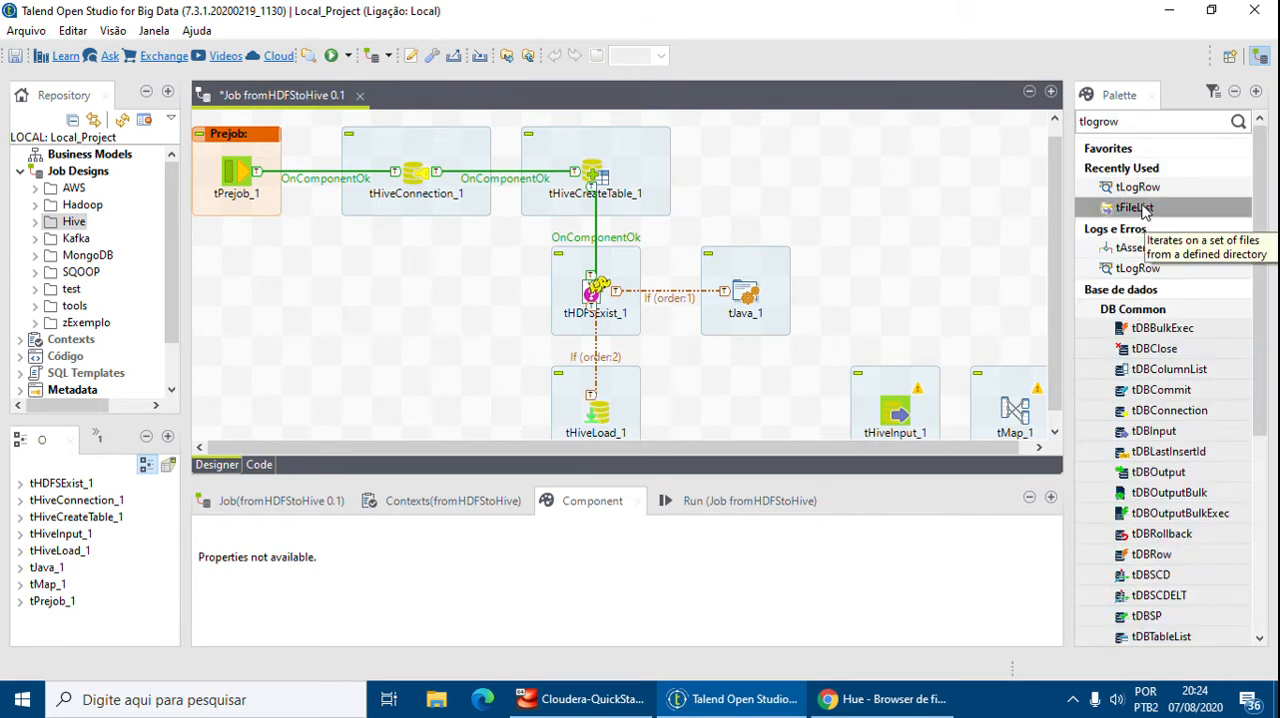
left_click_drag(1137, 188, 984, 266)
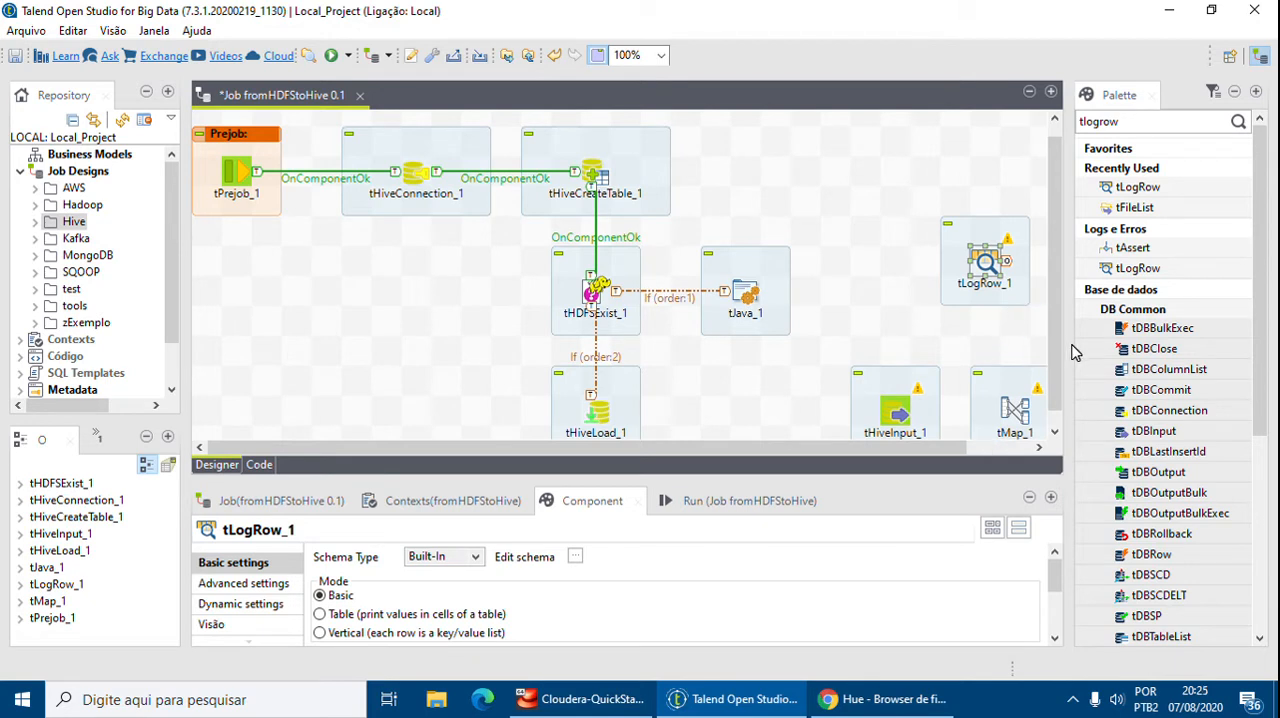
left_click_drag(990, 262, 990, 345)
Add a tFileOutputExcel component below tLogRow_1
left_click(1154, 120)
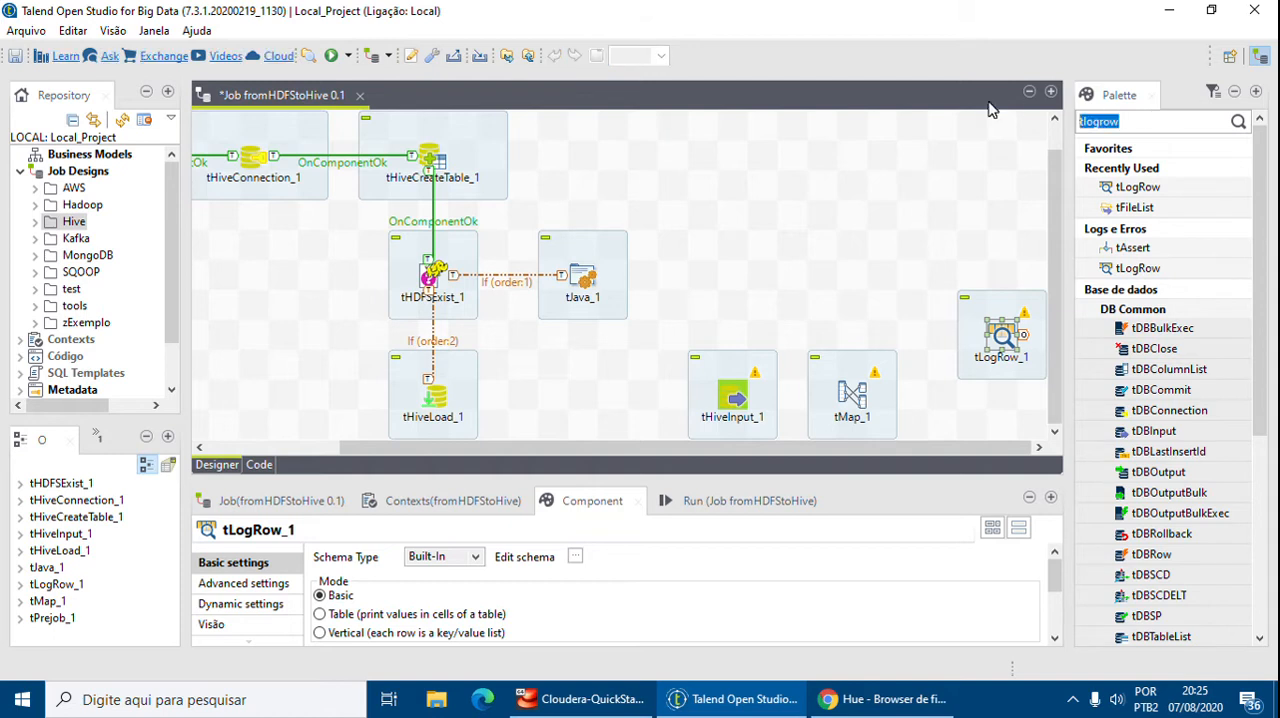
key("BackSpace")
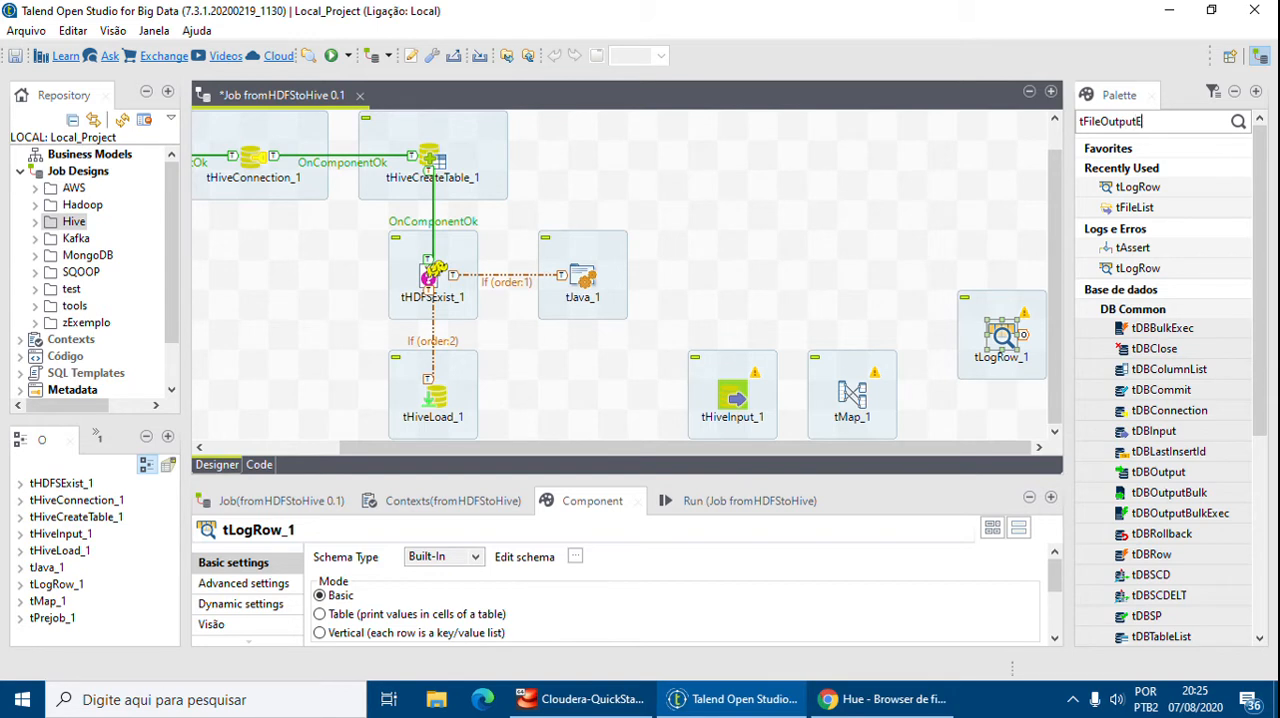
key("Return")
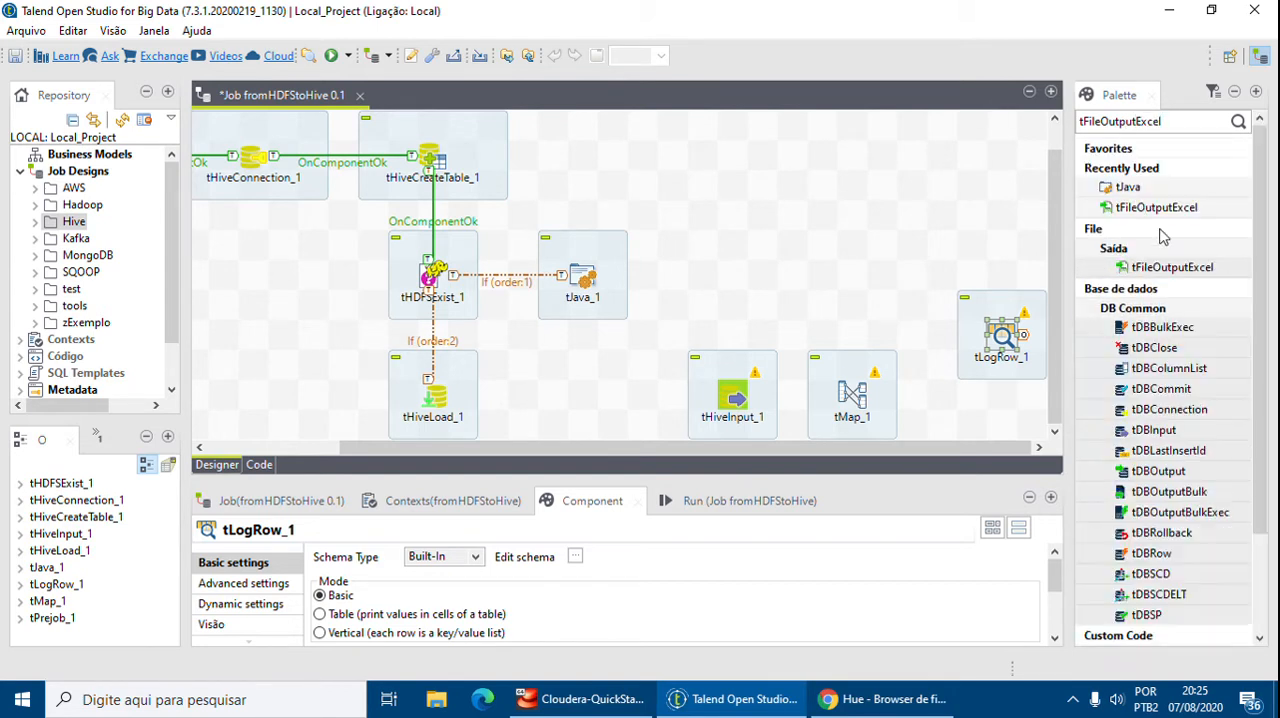
left_click_drag(1180, 268, 1000, 434)
left_click_drag(1057, 348, 1063, 386)
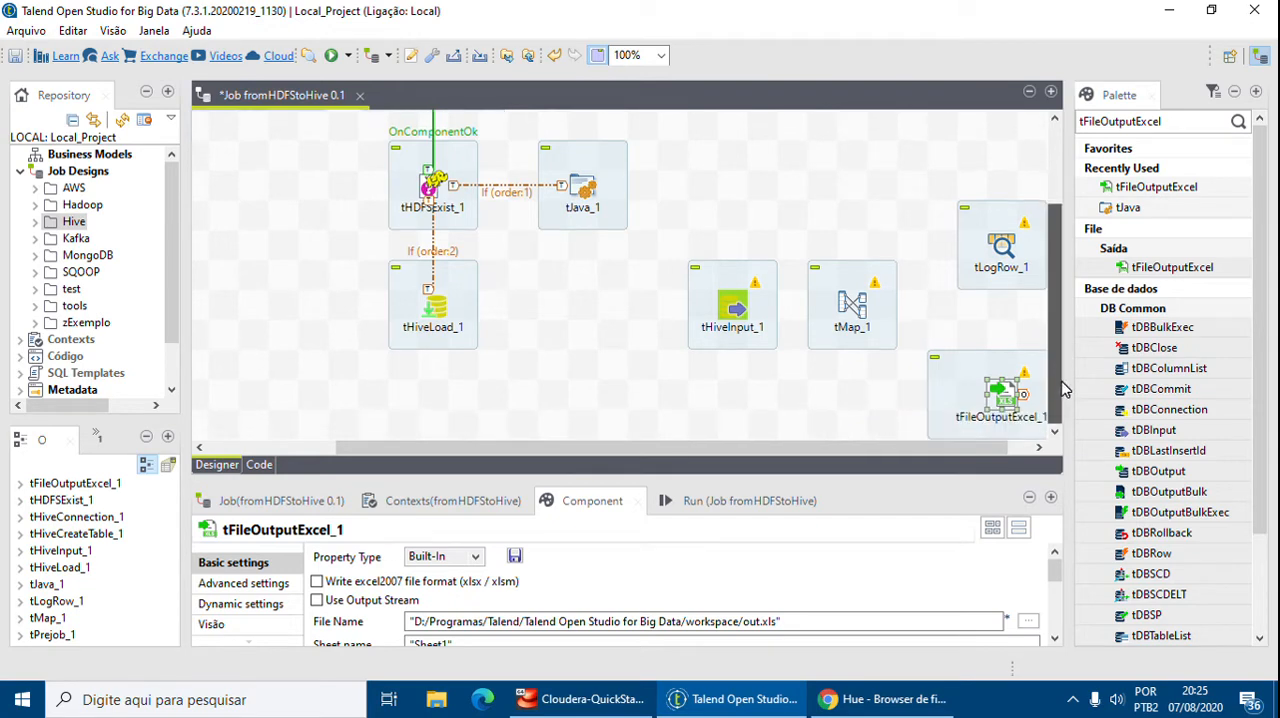
Connect tJava_1 to tHiveInput_1 with an OnComponentOk trigger
left_click(706, 400)
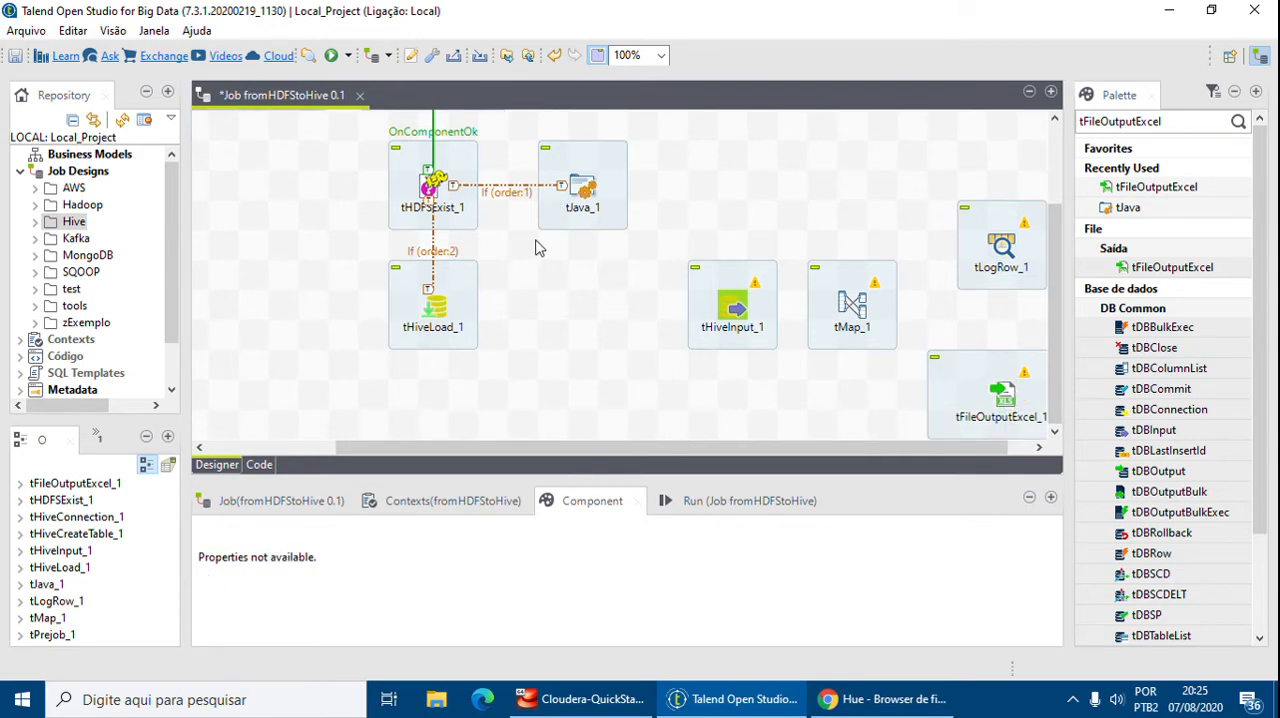
left_click(577, 199)
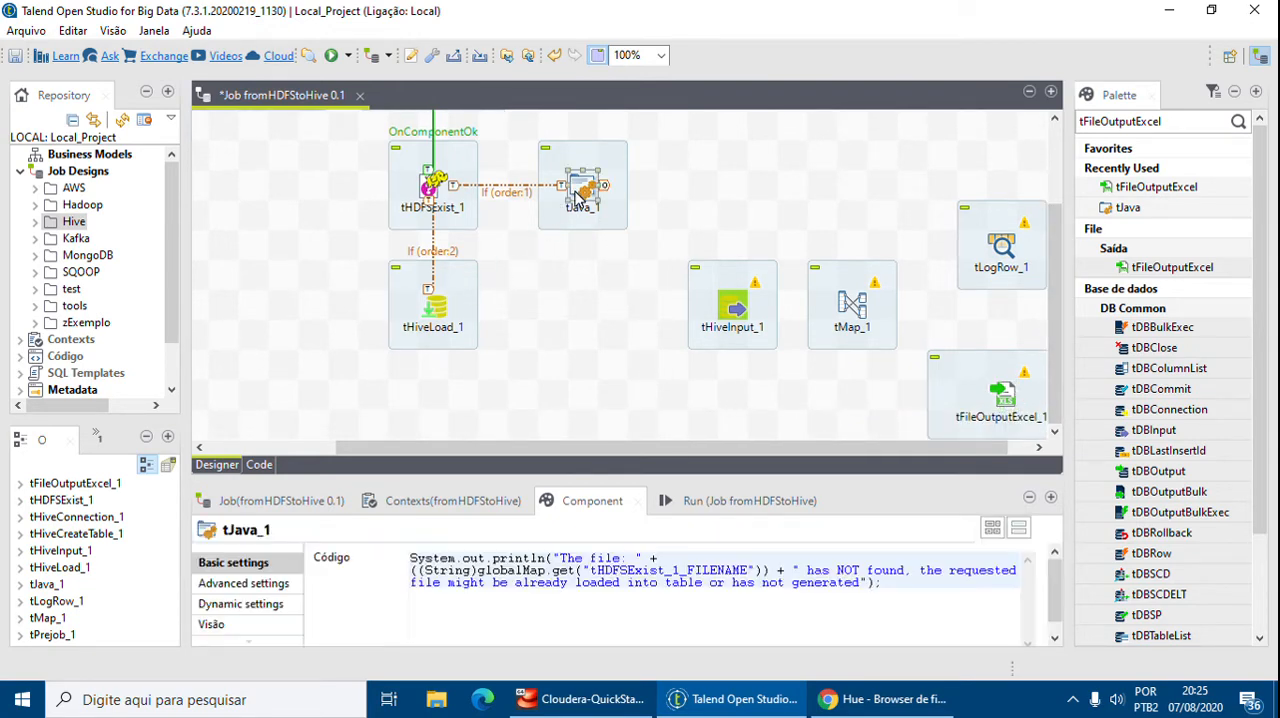
right_click(577, 199)
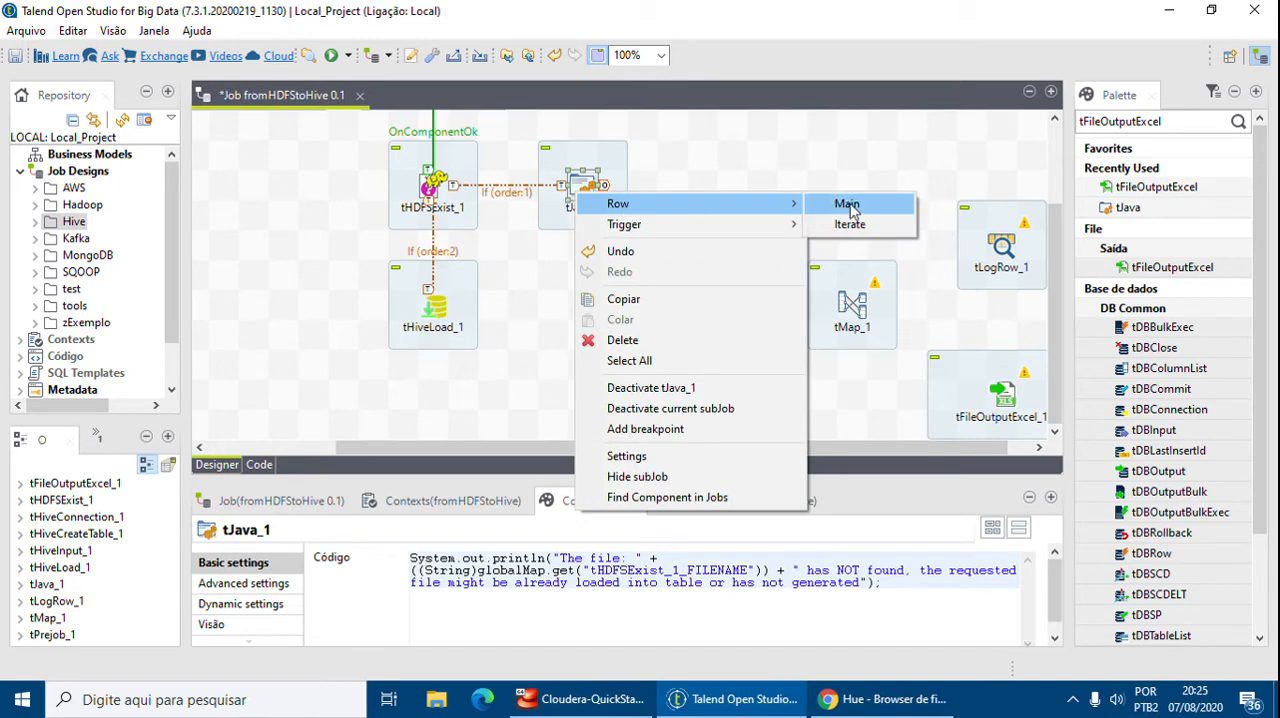
mouse_move(723, 223)
left_click(880, 294)
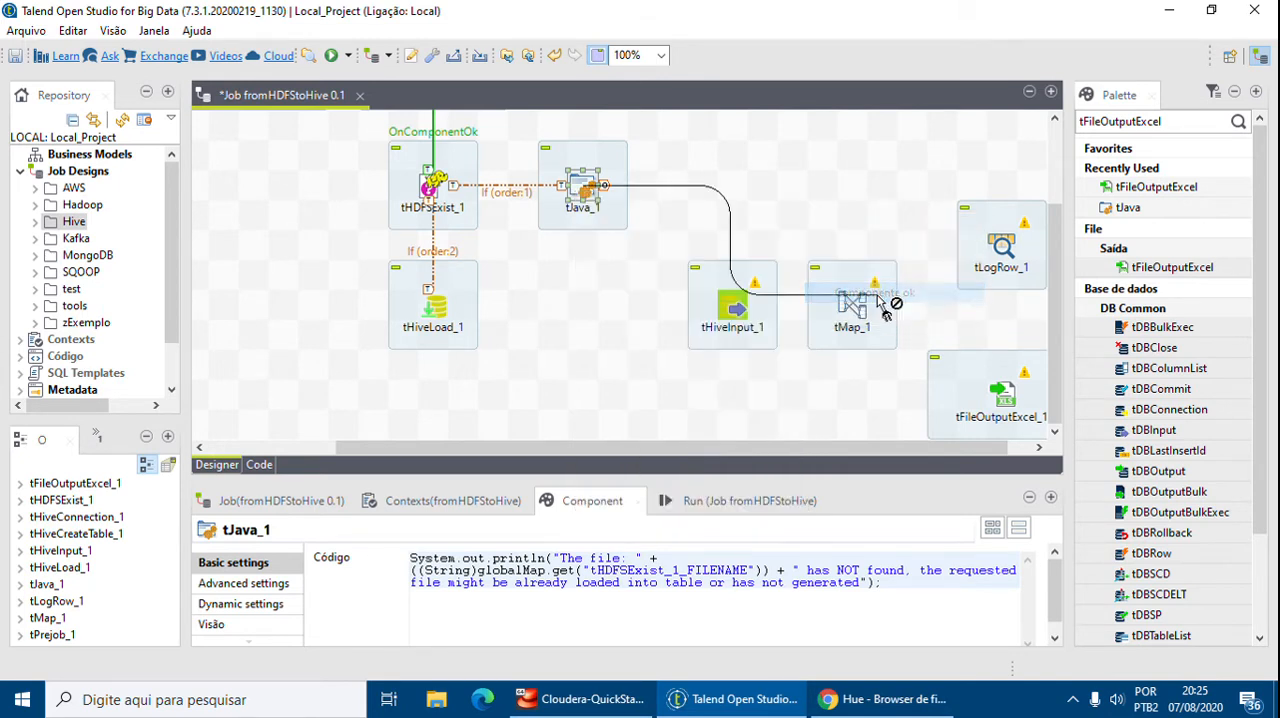
left_click(733, 310)
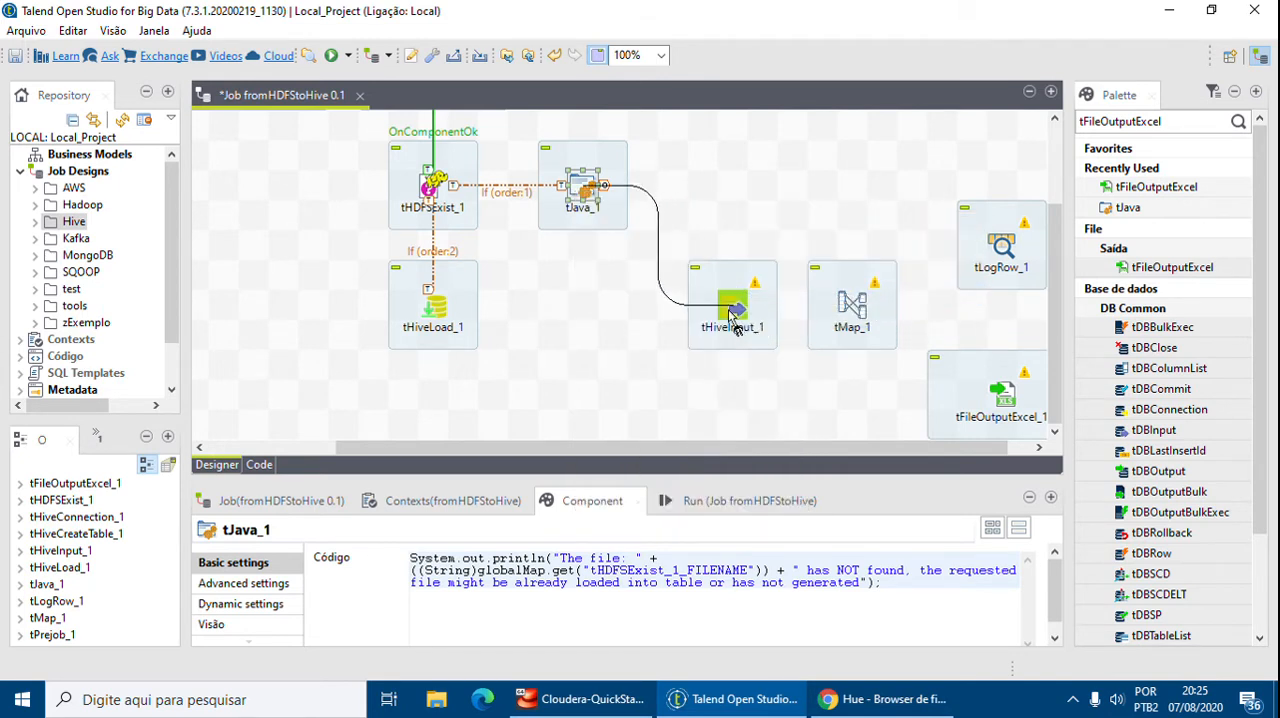
Connect tHiveLoad_1 to tHiveInput_1 with an OnComponentOk trigger
left_click(437, 316)
right_click(437, 316)
mouse_move(483, 344)
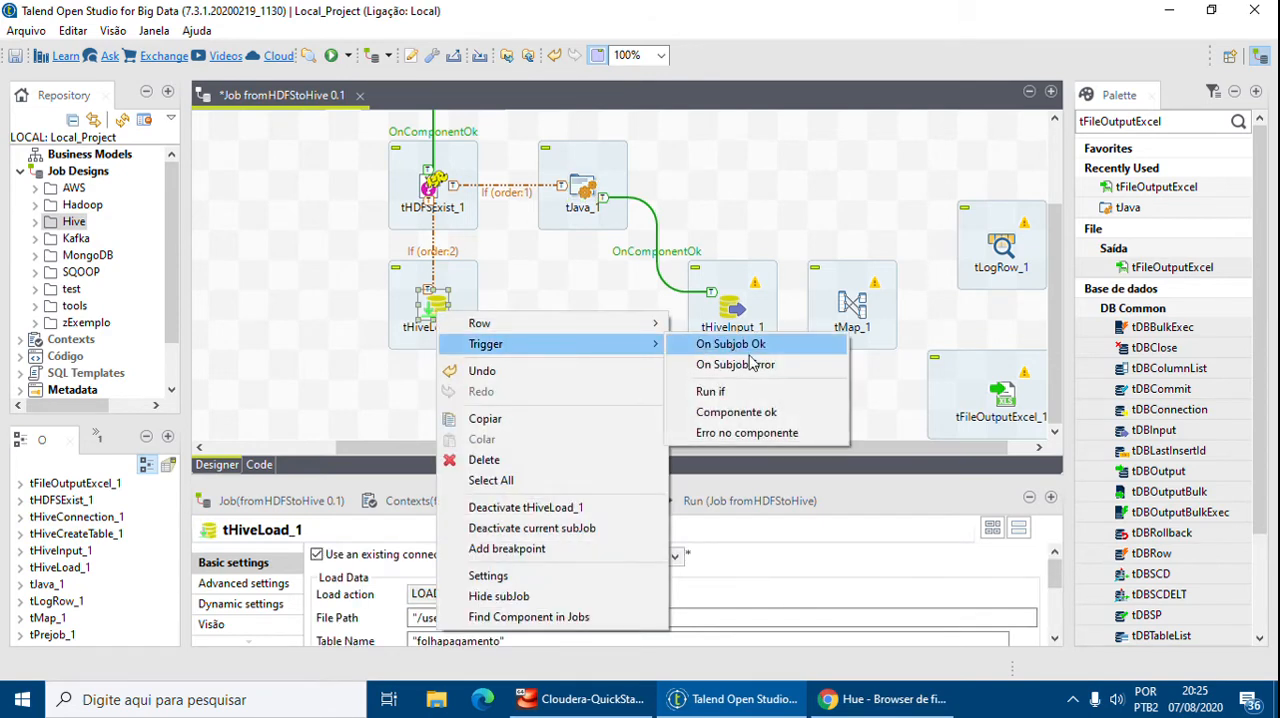
left_click(770, 413)
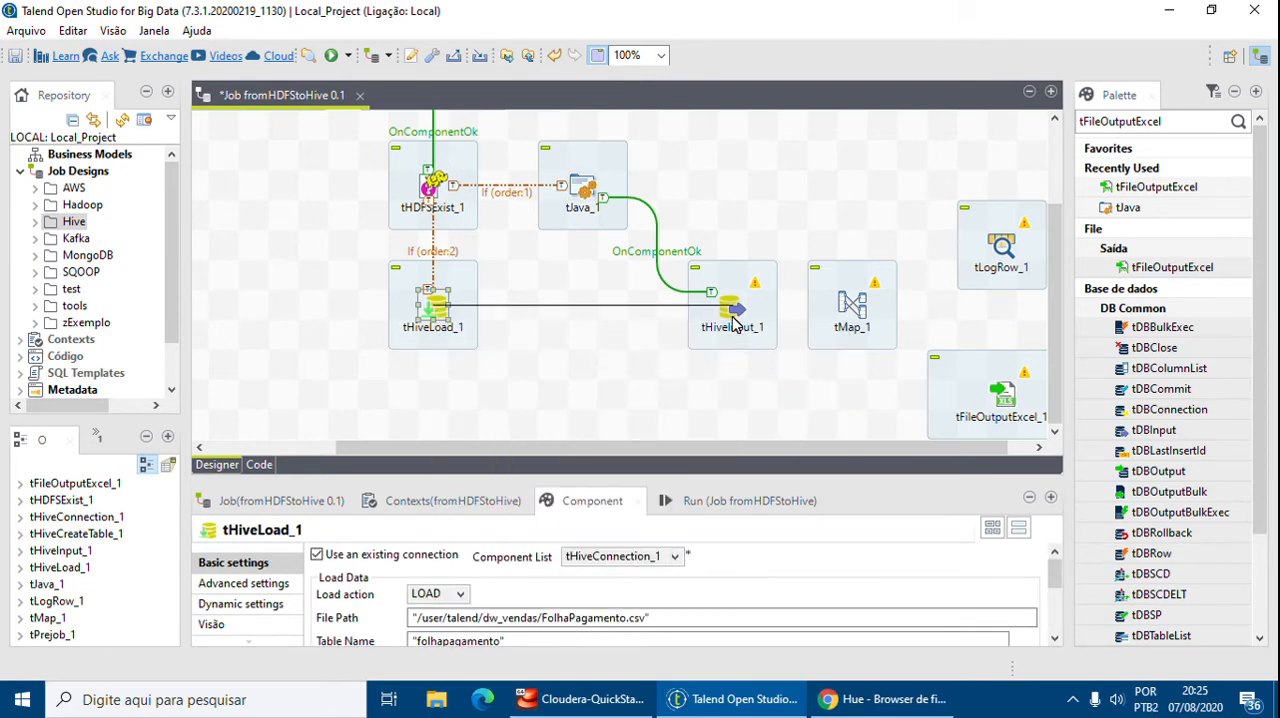
left_click(735, 323)
left_click(750, 387)
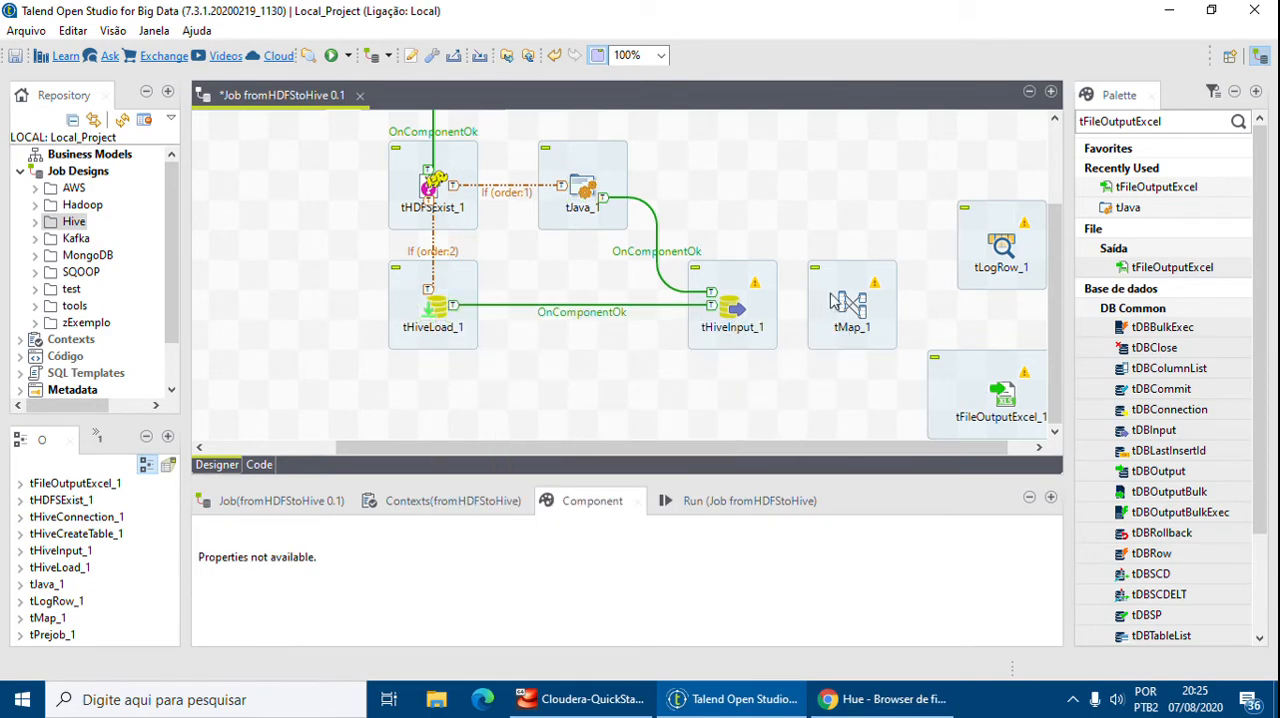
Link tHiveInput_1 to tMap_1 with a Main row connection
left_click(738, 310)
right_click(735, 310)
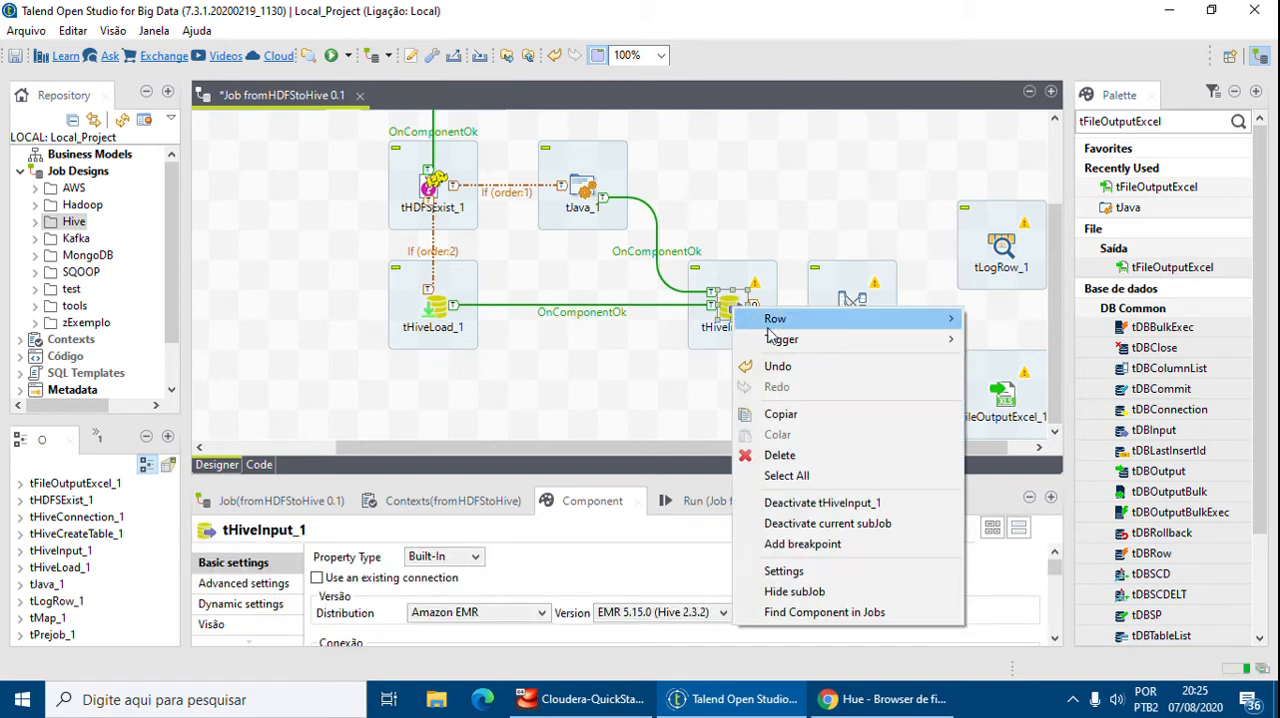
mouse_move(777, 319)
left_click(990, 318)
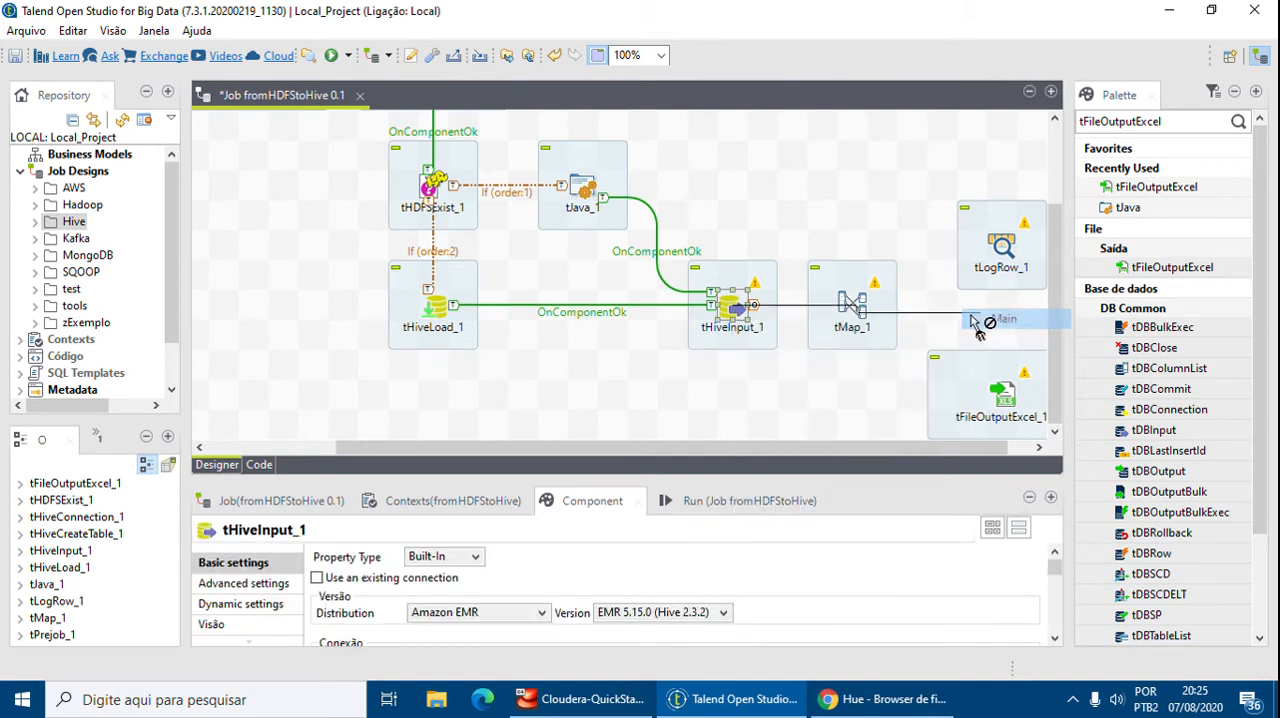
left_click(852, 312)
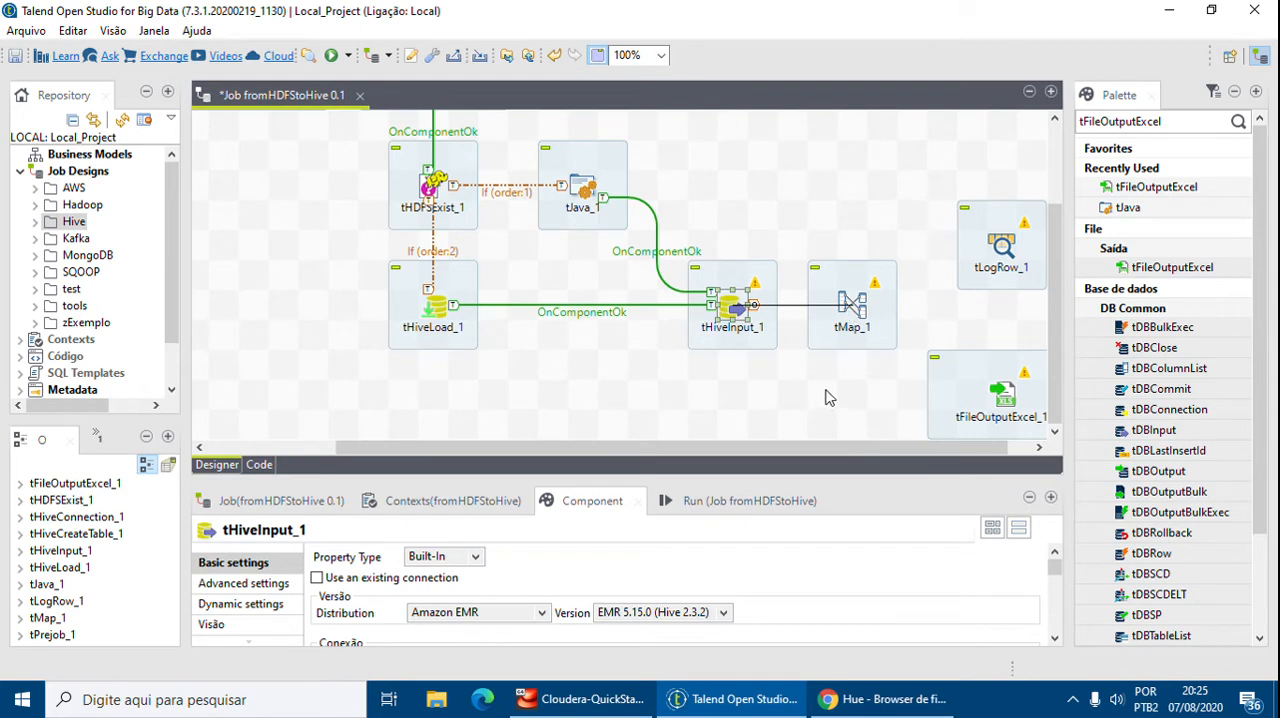
left_click(850, 302)
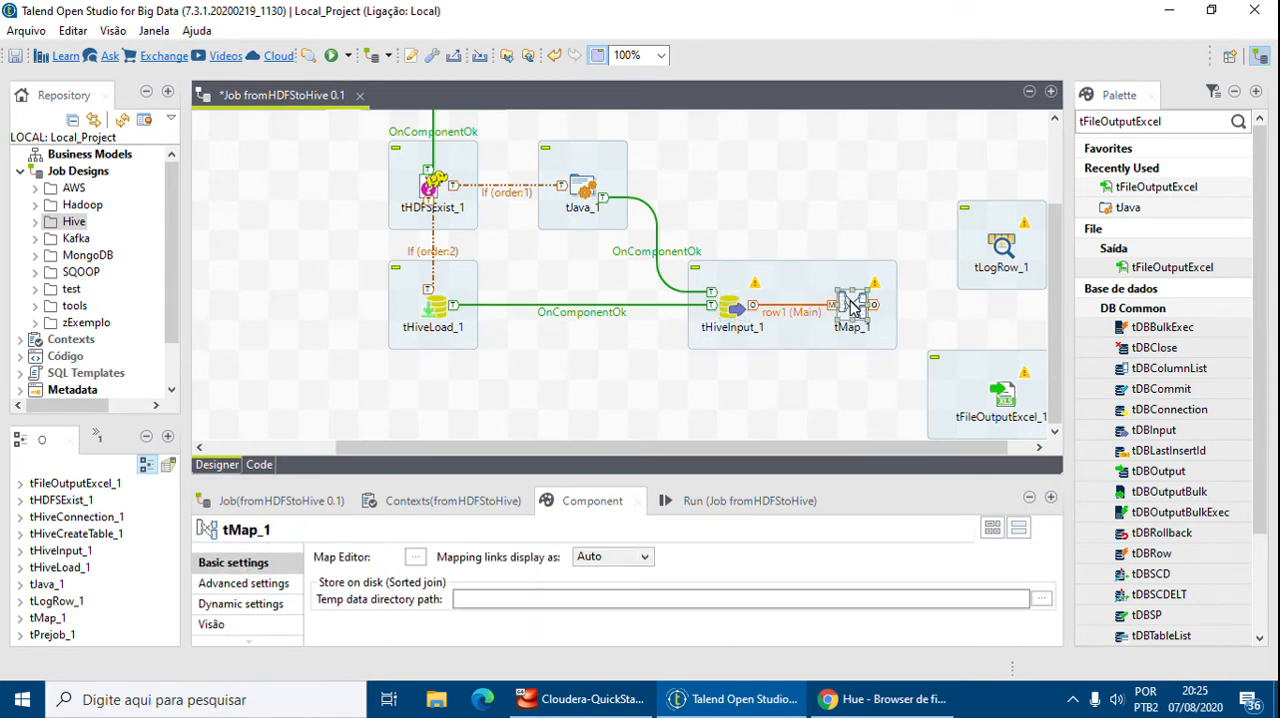
Add a new tMap_1 output named logrow connected to tLogRow_1
right_click(850, 302)
mouse_move(910, 317)
left_click(1125, 314)
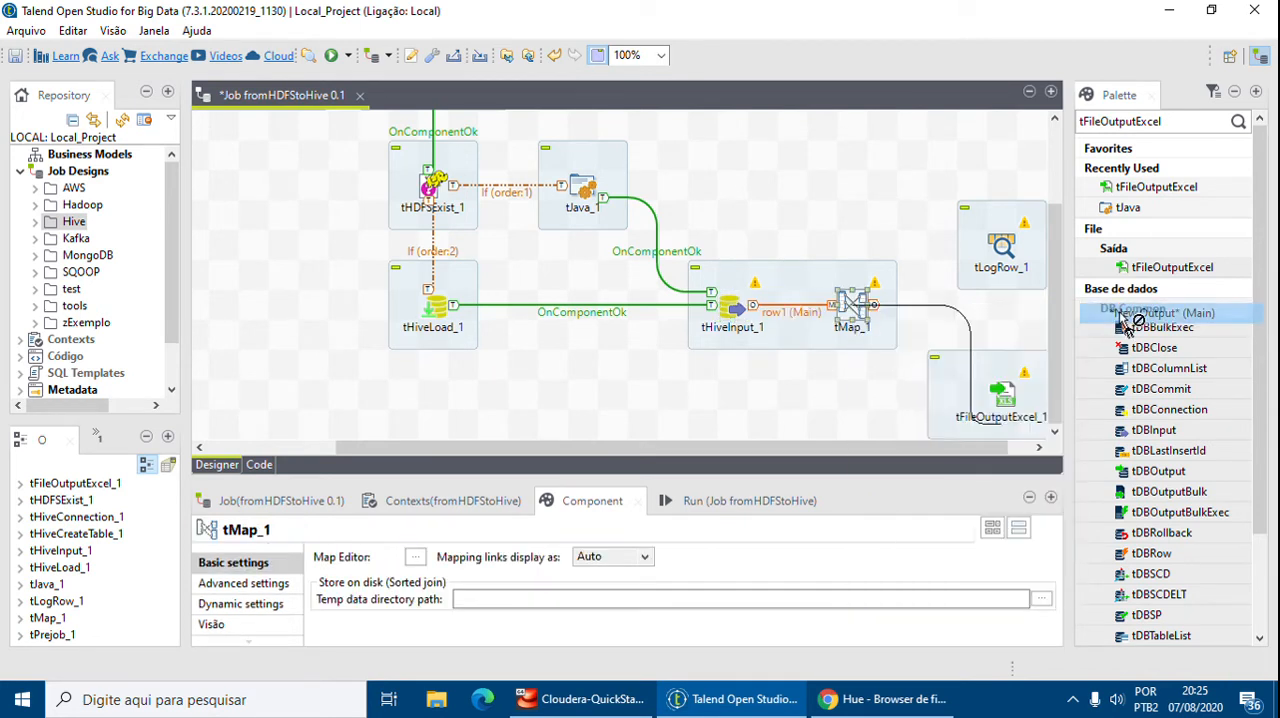
left_click(1005, 255)
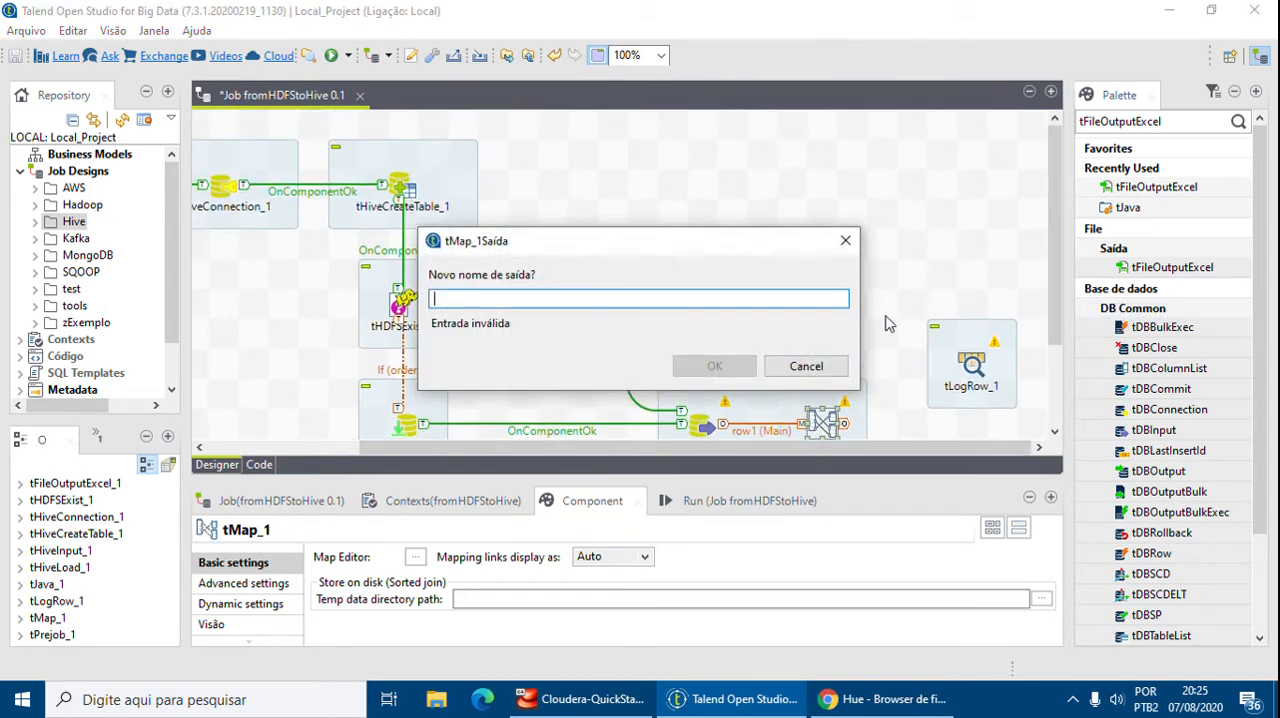
type("logrow")
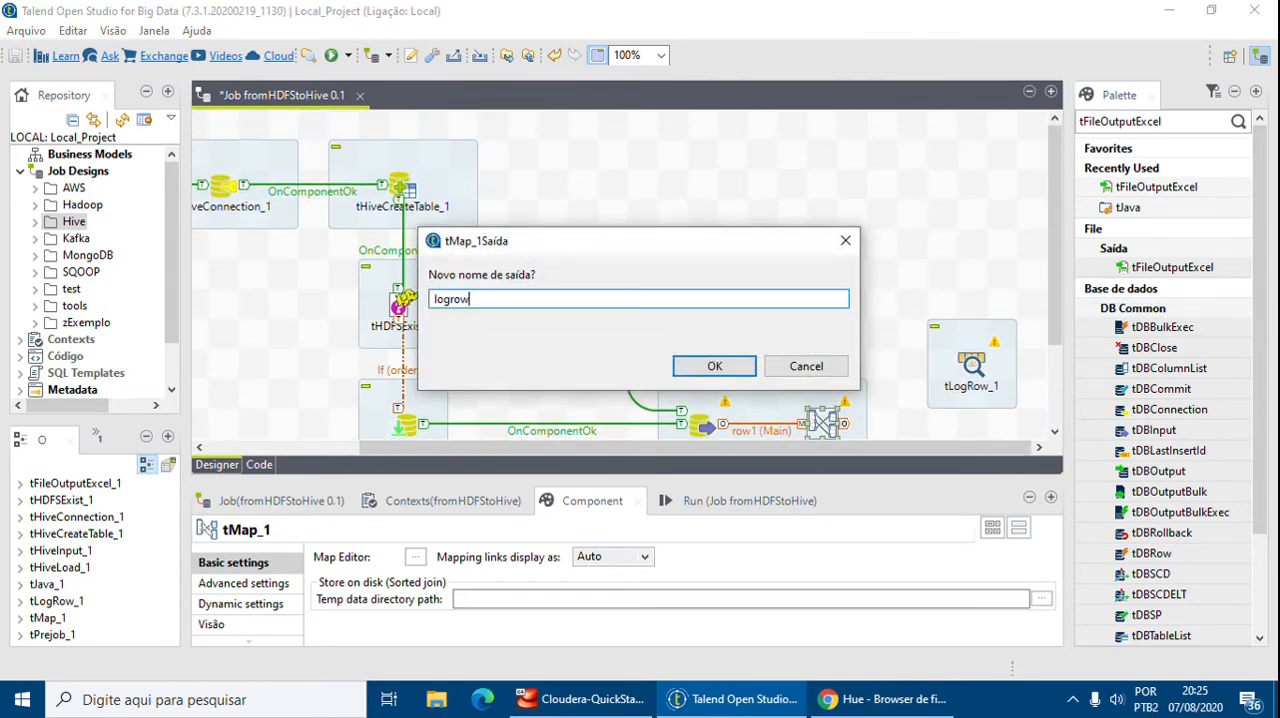
key("Return")
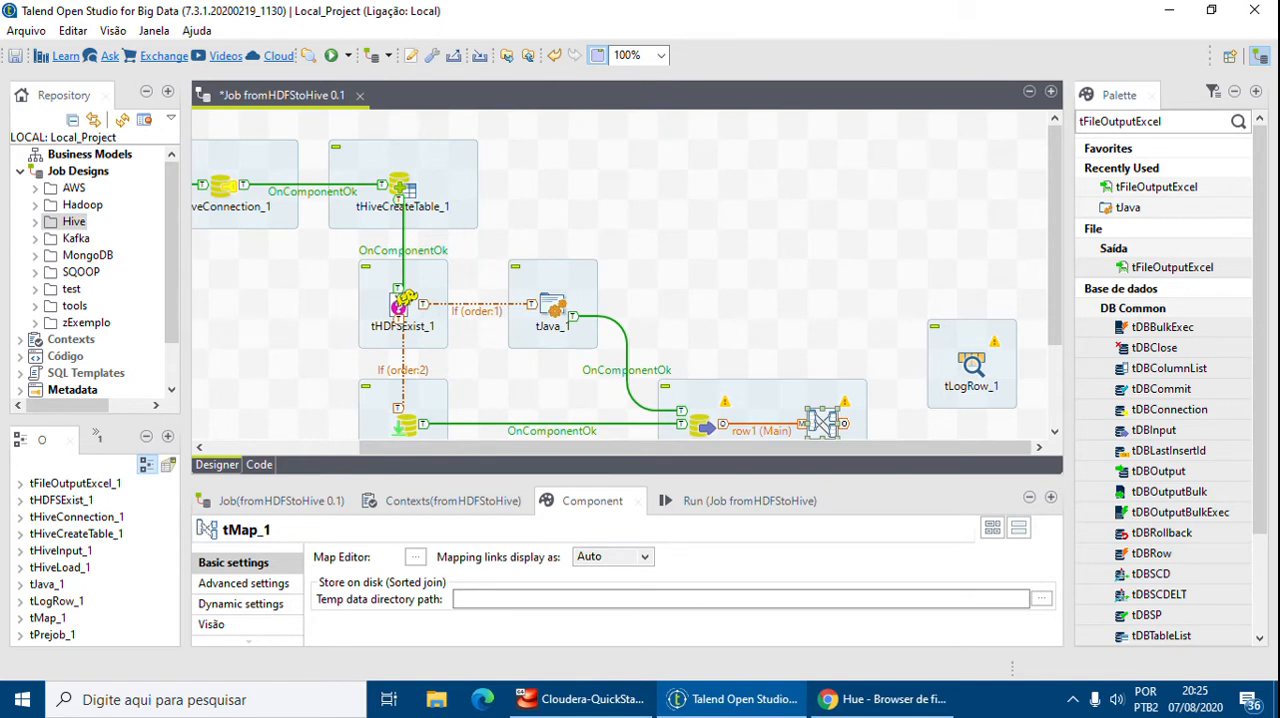
Add a second tMap_1 output named excel connected to tFileOutputExcel_1
left_click_drag(1062, 235, 1059, 315)
right_click(820, 316)
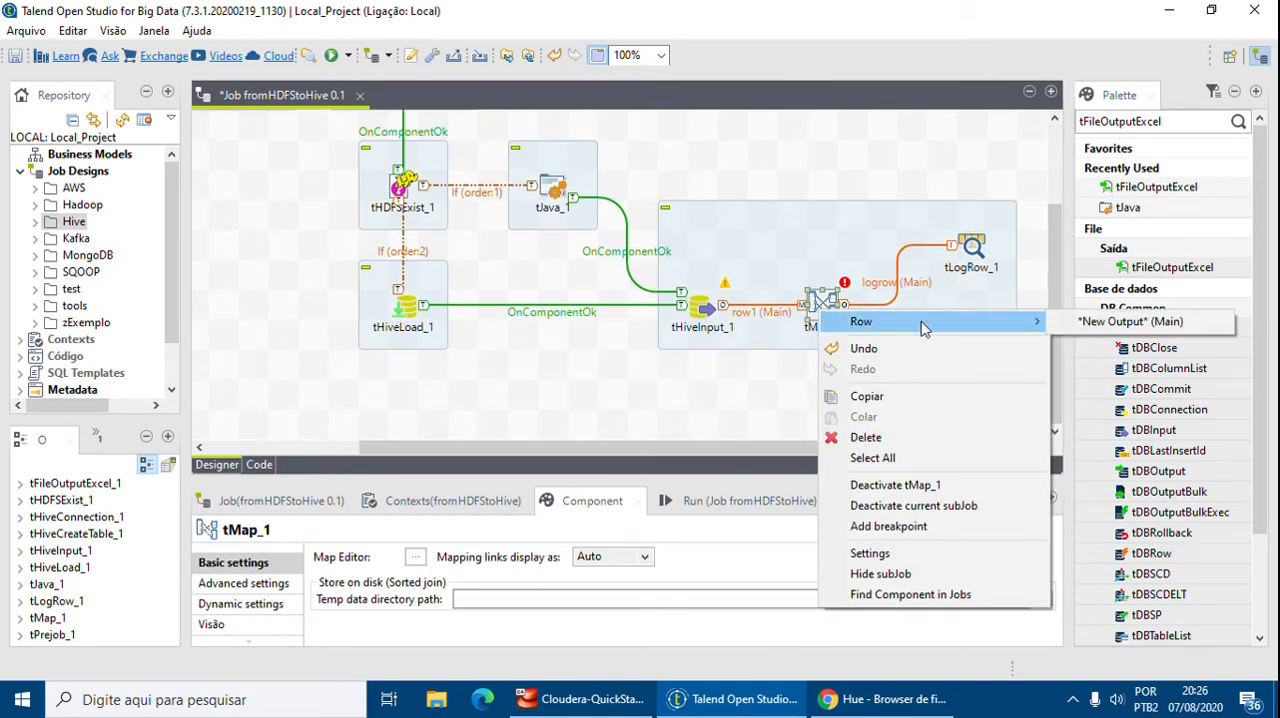
left_click(1120, 321)
left_click(978, 402)
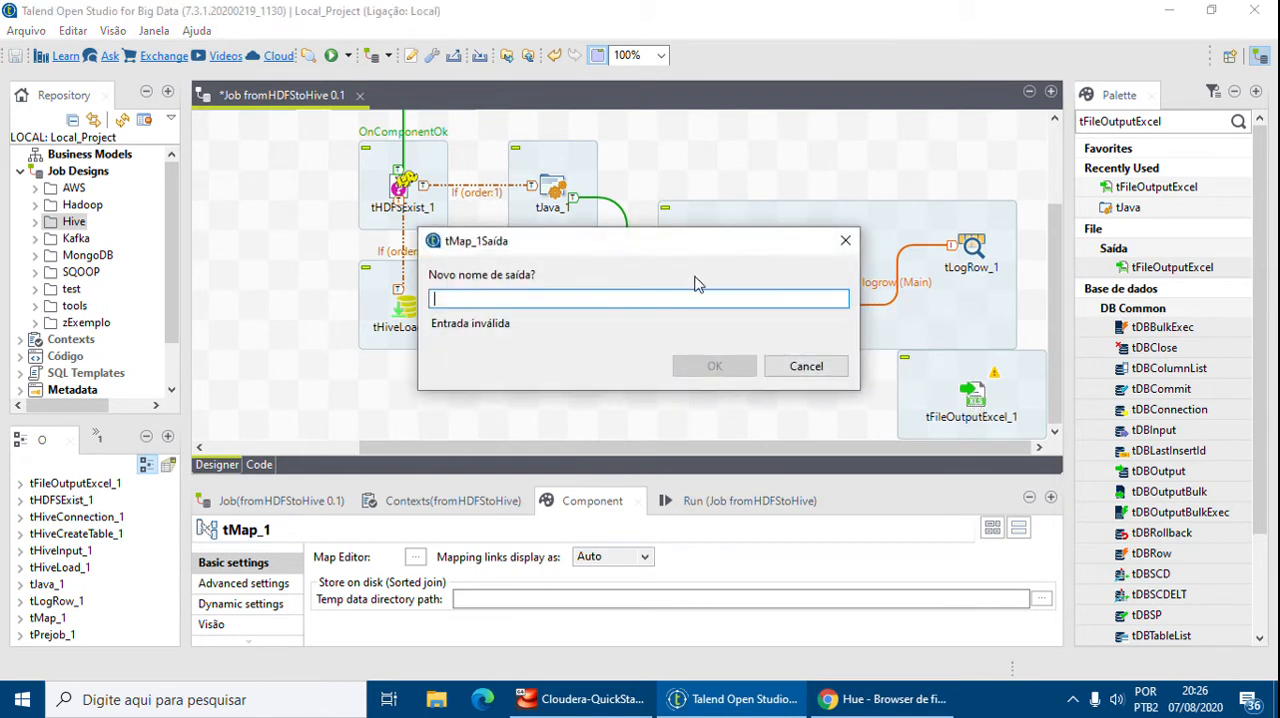
type("excel")
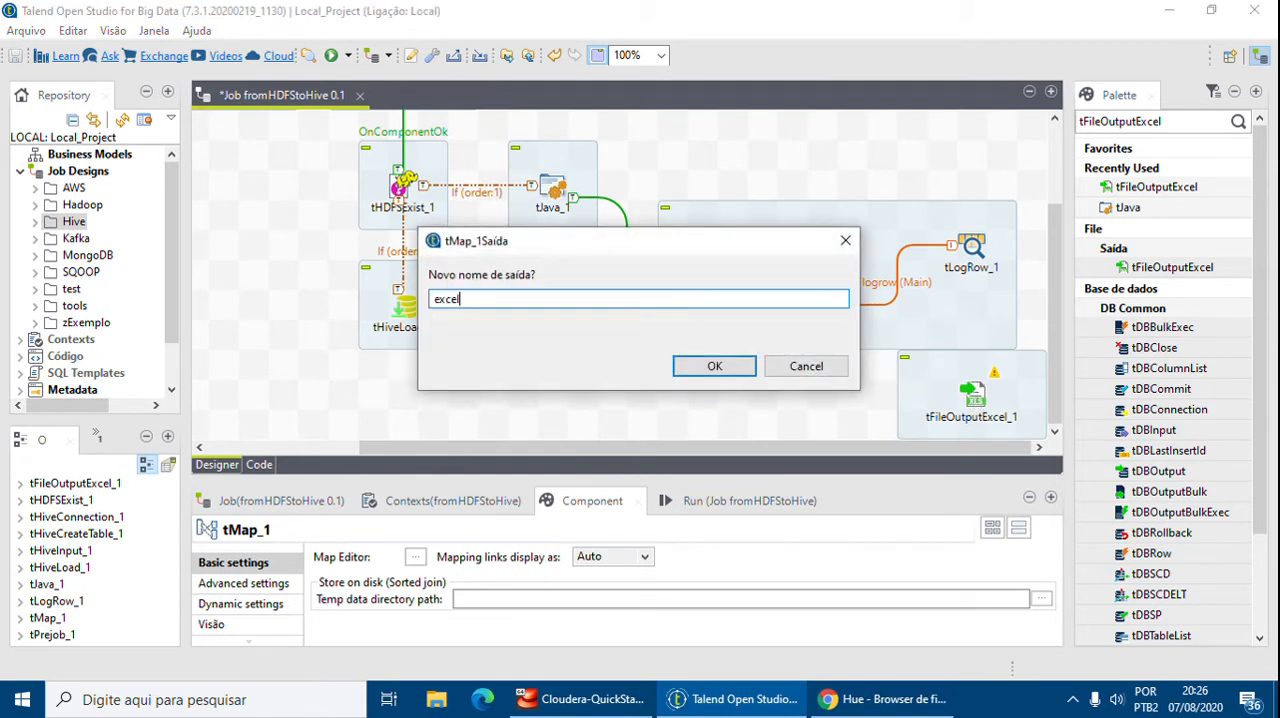
left_click(738, 367)
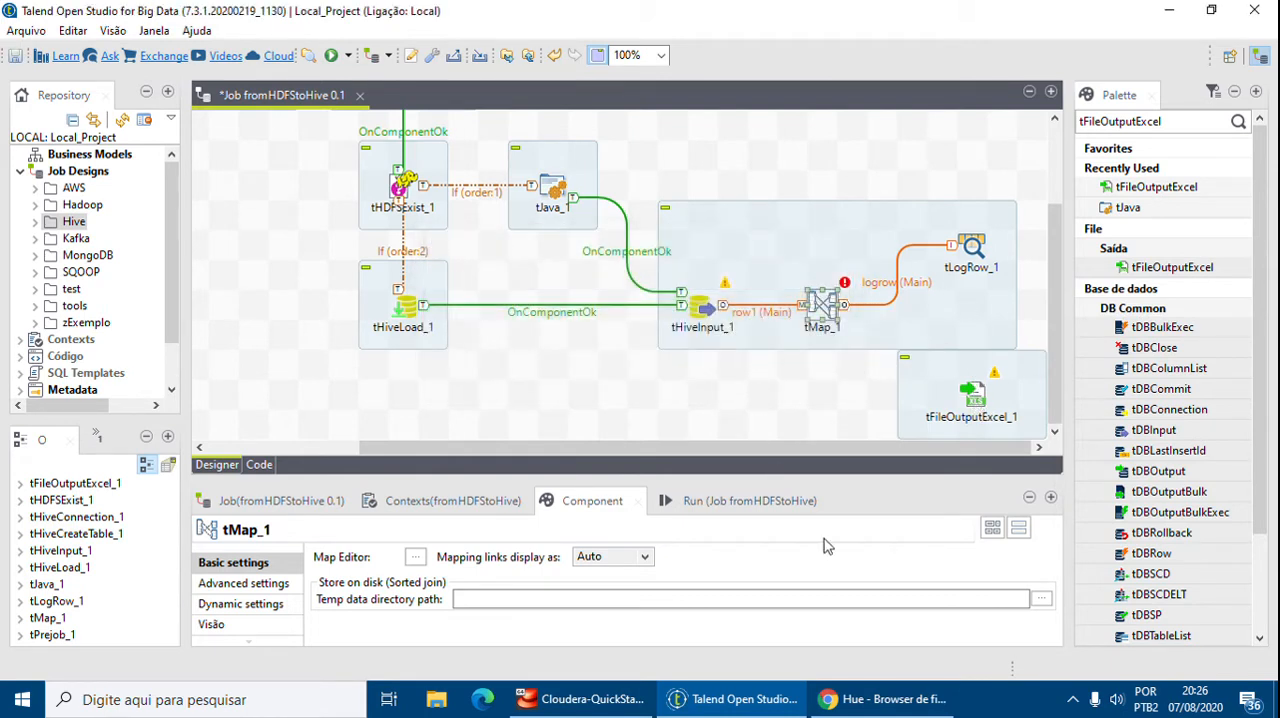
Switch to the Hue file browser to glance at FolhaPagamento.csv, then return to Talend
left_click(873, 702)
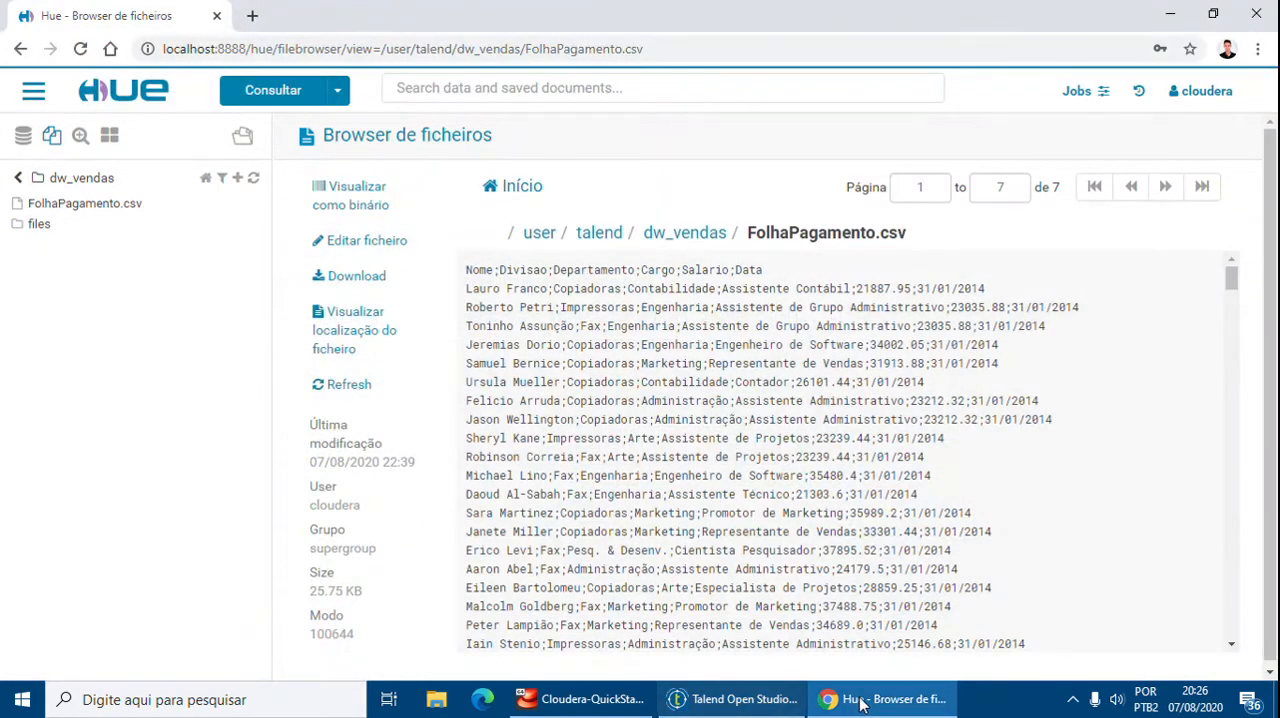
left_click(873, 705)
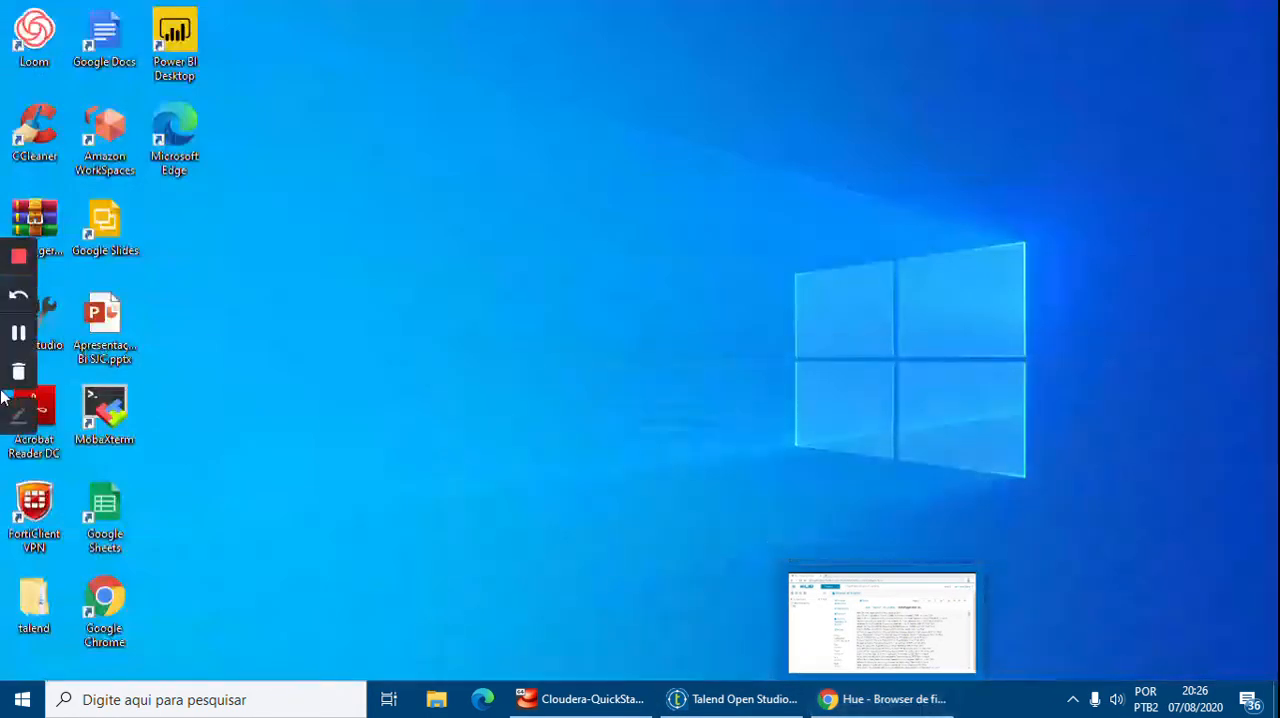
left_click(873, 700)
left_click(735, 700)
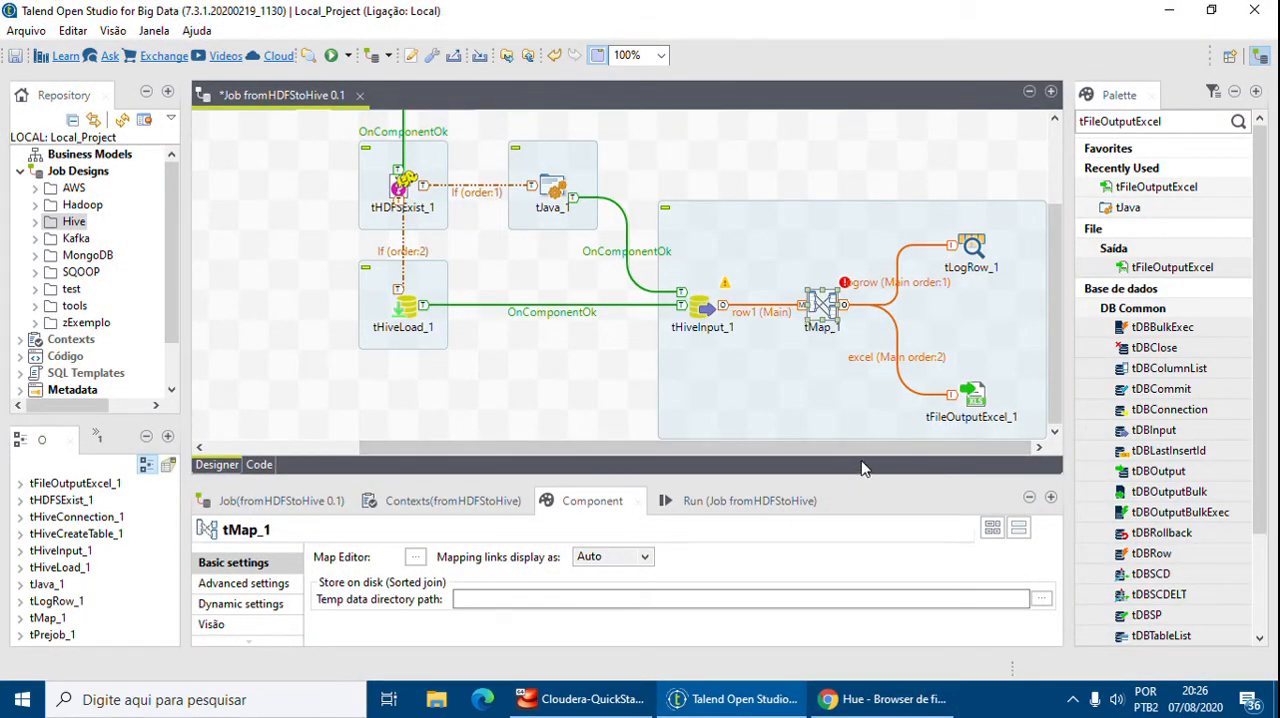
Set tHiveInput_1 to use the existing connection tHiveConnection_1
left_click_drag(877, 480, 947, 490)
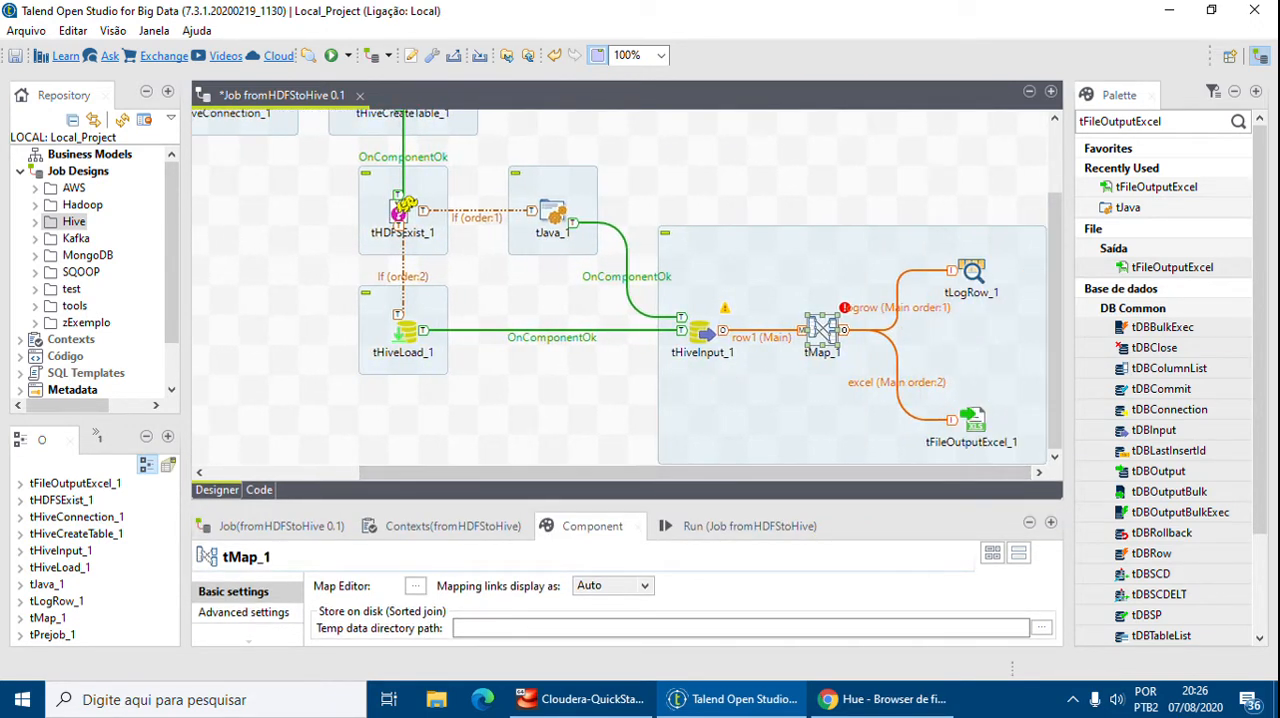
left_click(702, 336)
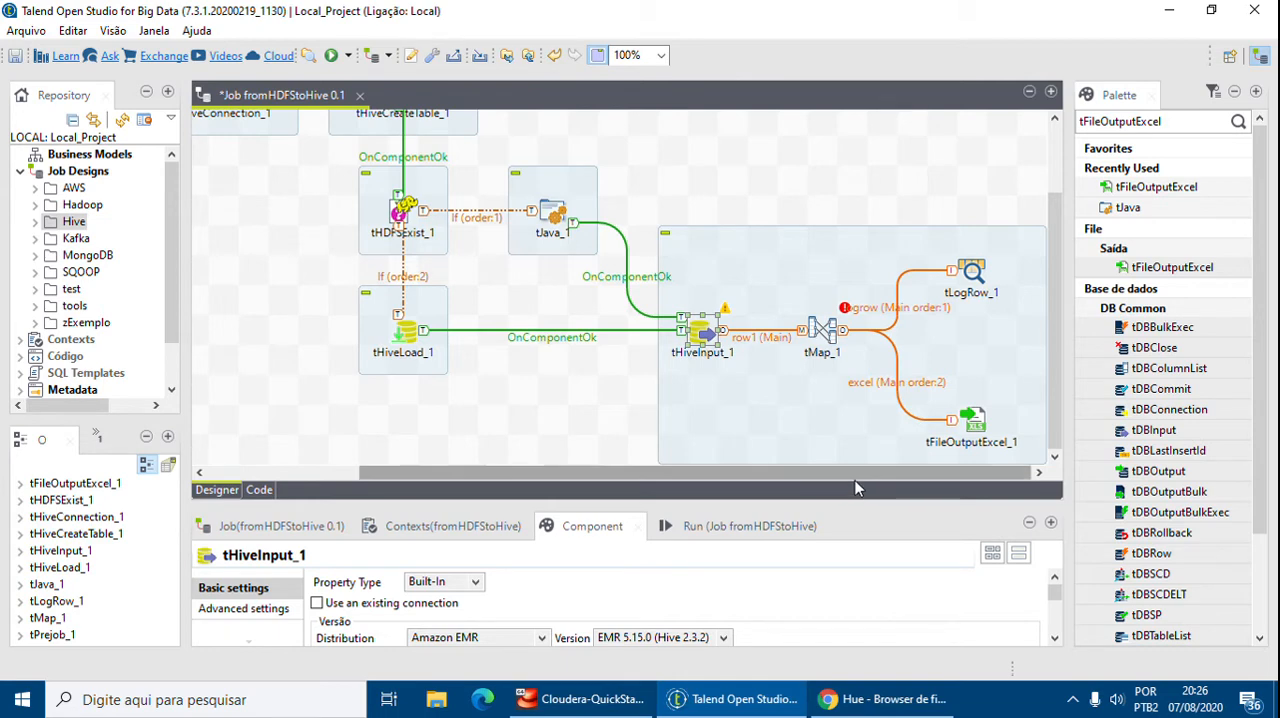
left_click_drag(866, 490, 872, 236)
left_click(414, 356)
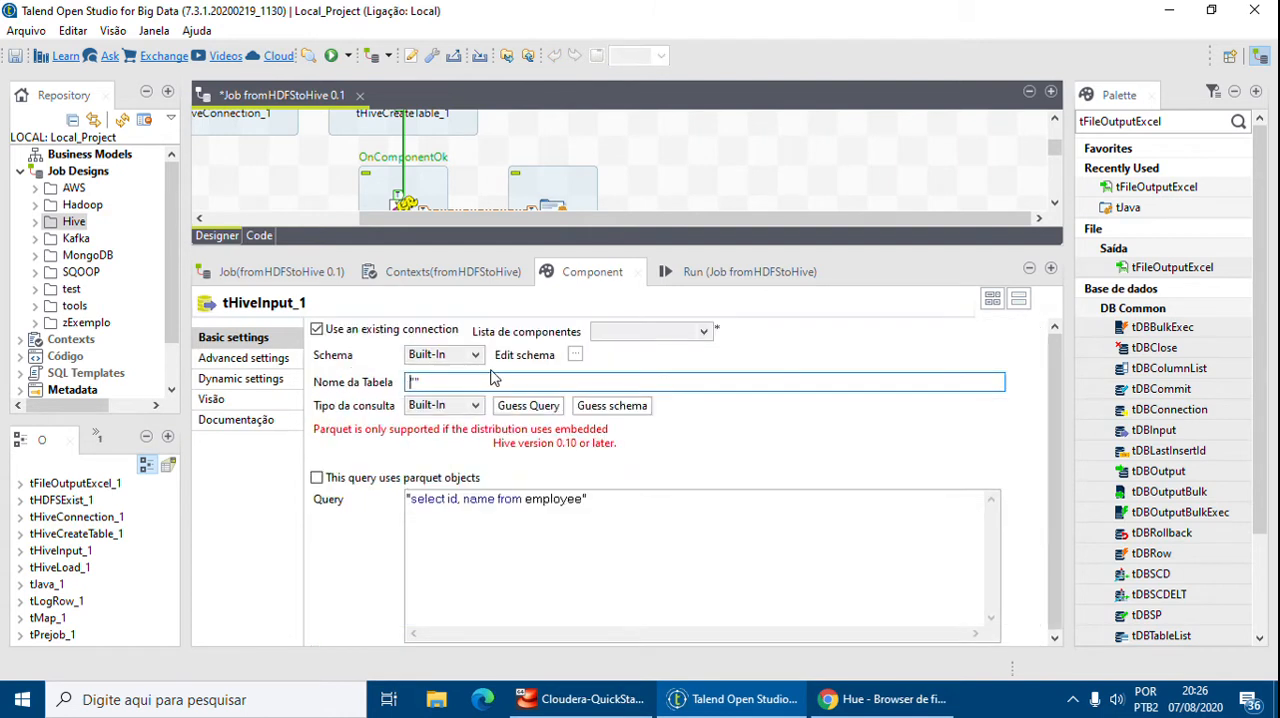
left_click(704, 331)
left_click(650, 350)
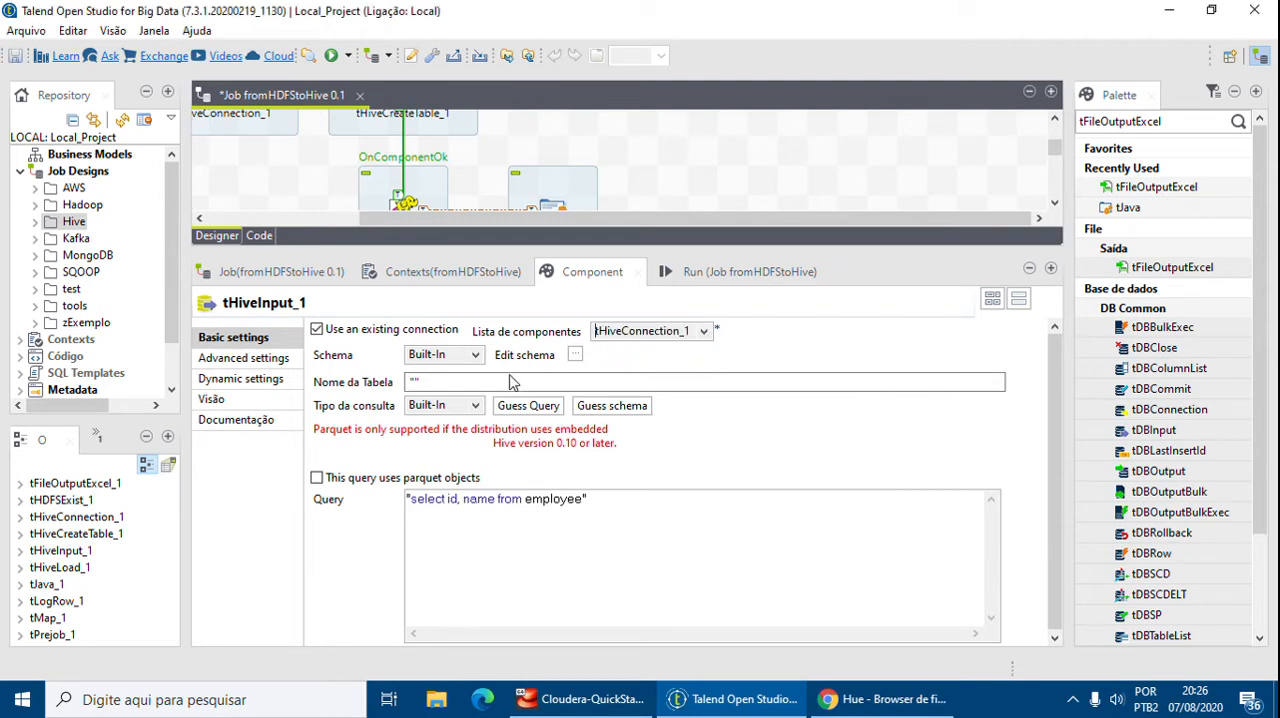
Set tHiveInput_1's table name to "folhapagamento"
left_click(424, 382)
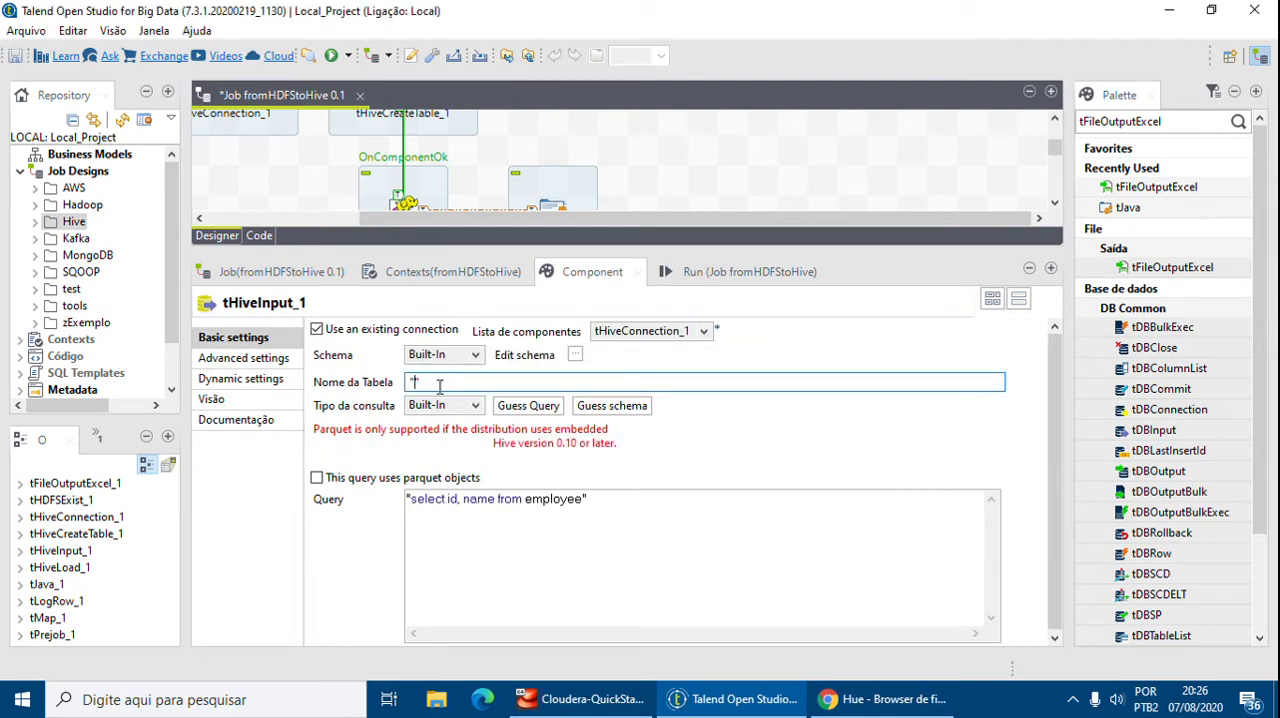
type("folhapagamento")
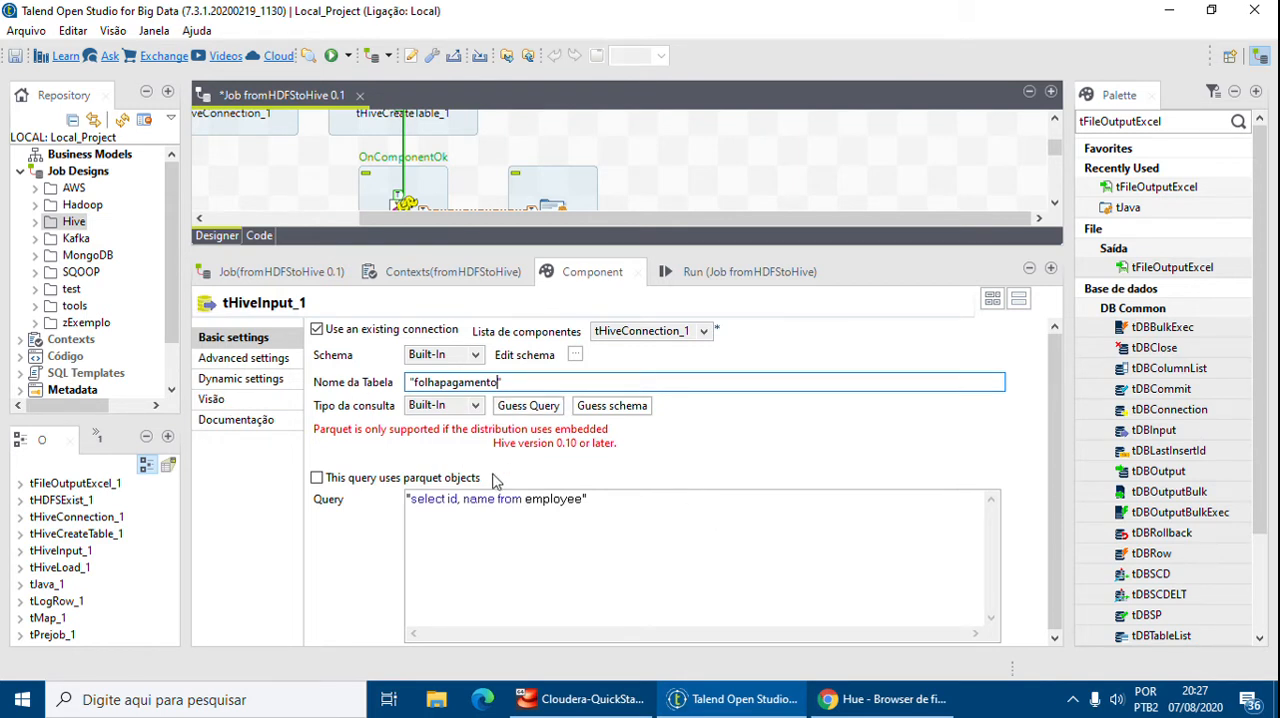
Replace tHiveInput_1's query with "SELECT cargo, COUNT(cargo) as number FROM dw_vendas.folhapagamento GROUP BY cargo"
left_click_drag(586, 498, 411, 498)
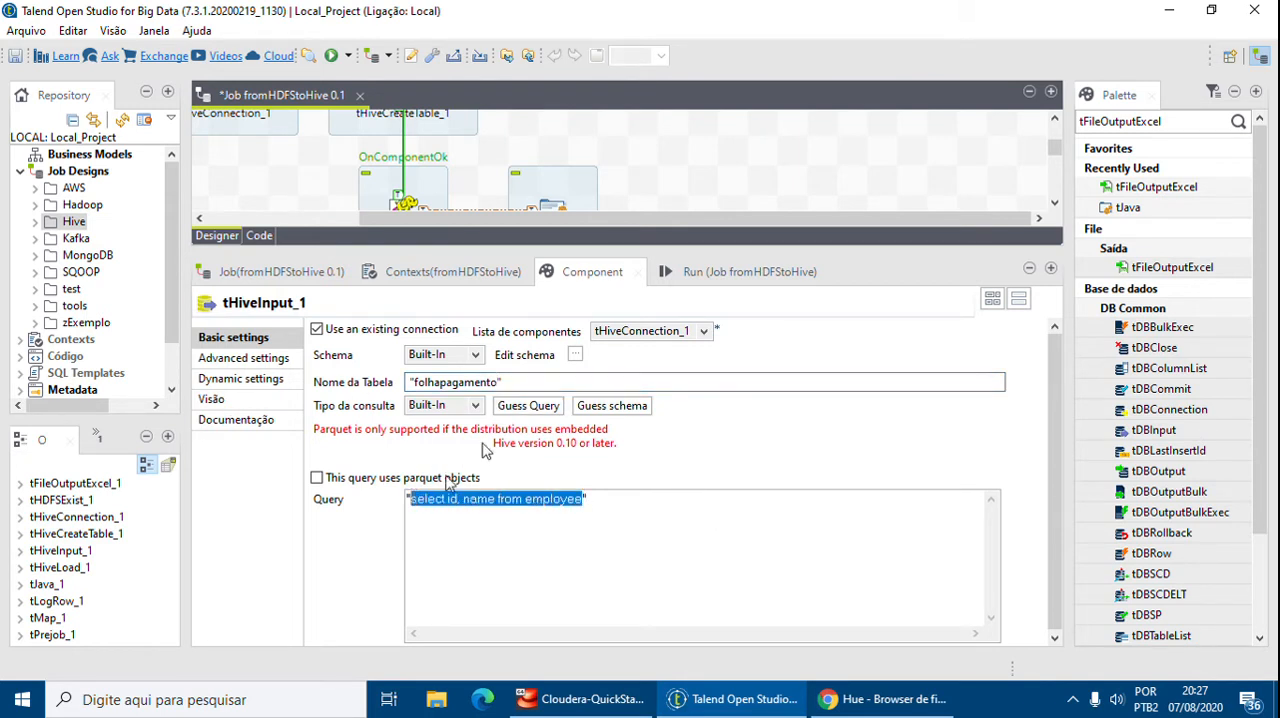
key("BackSpace")
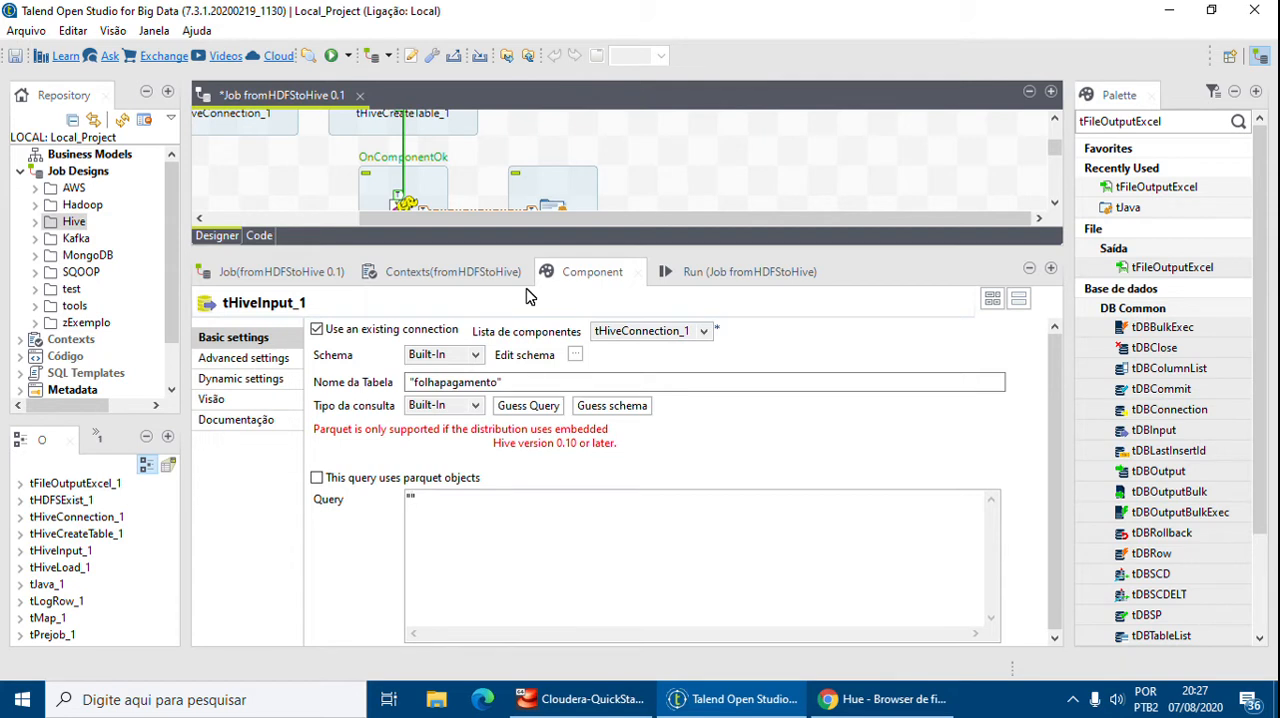
type("Se")
key("BackSpace")
type("ELECT cargo")
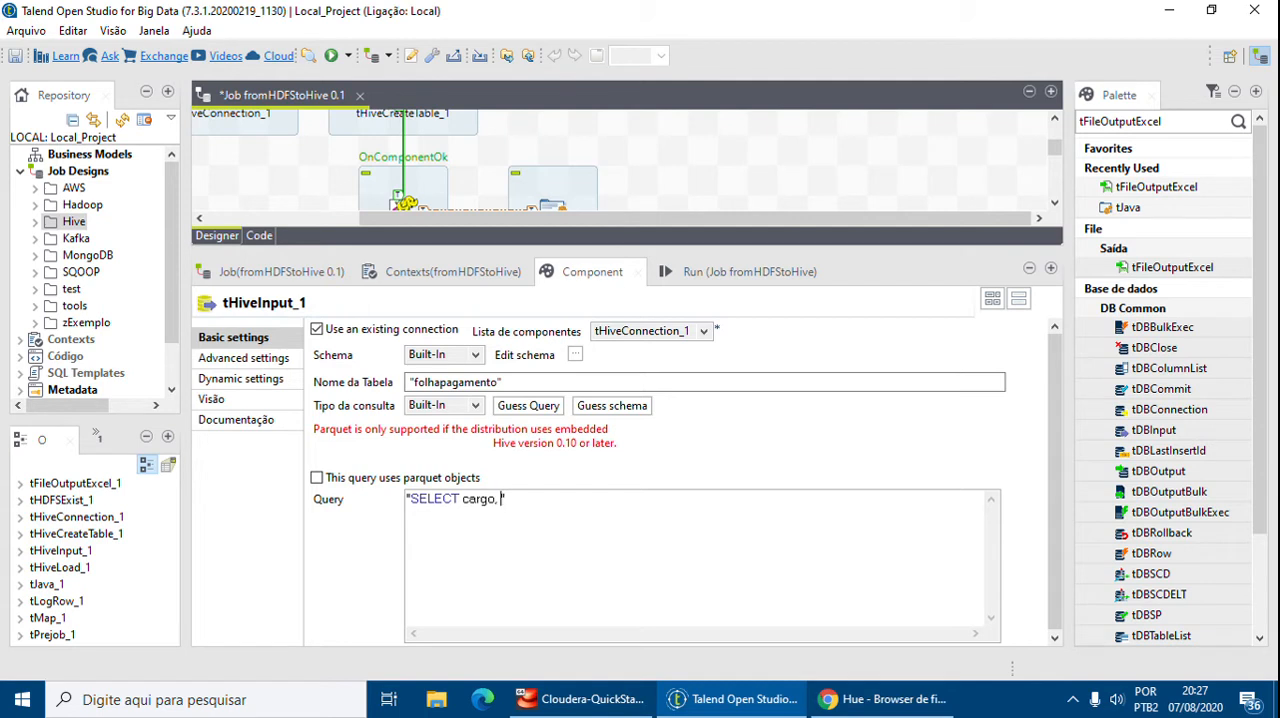
type(", COUNT(CA")
key("BackSpace")
key("BackSpace")
type("cargo)")
type(" as Numb")
type("er")
key("BackSpace")
key("BackSpace")
key("BackSpace")
key("BackSpace")
key("BackSpace")
key("BackSpace")
type("numbe")
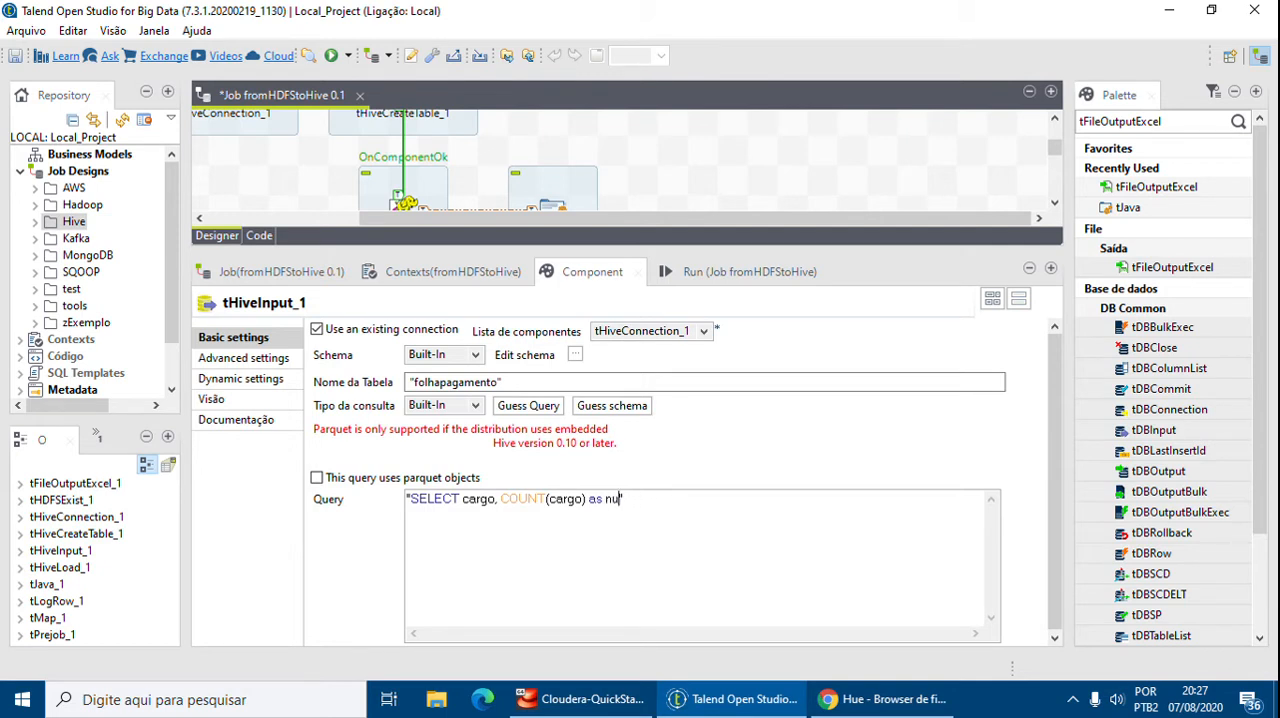
type("r FROM dw_venda")
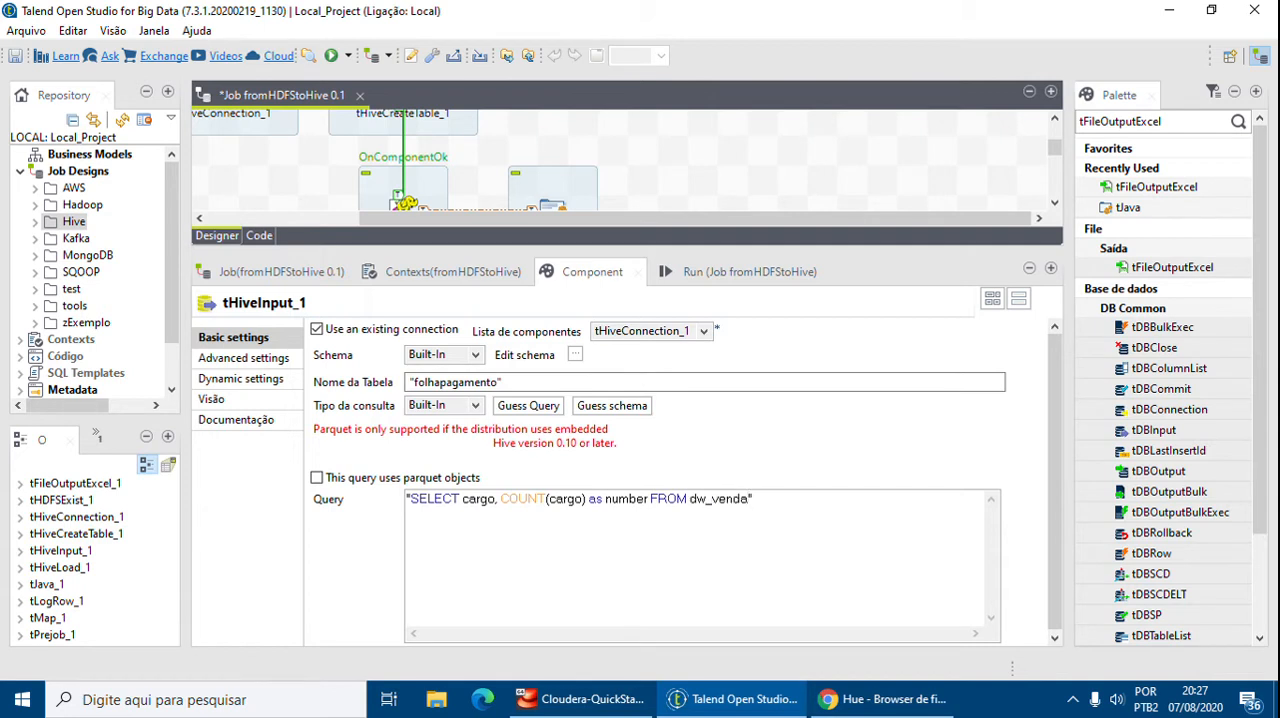
type("s.folhapagamento GROUP")
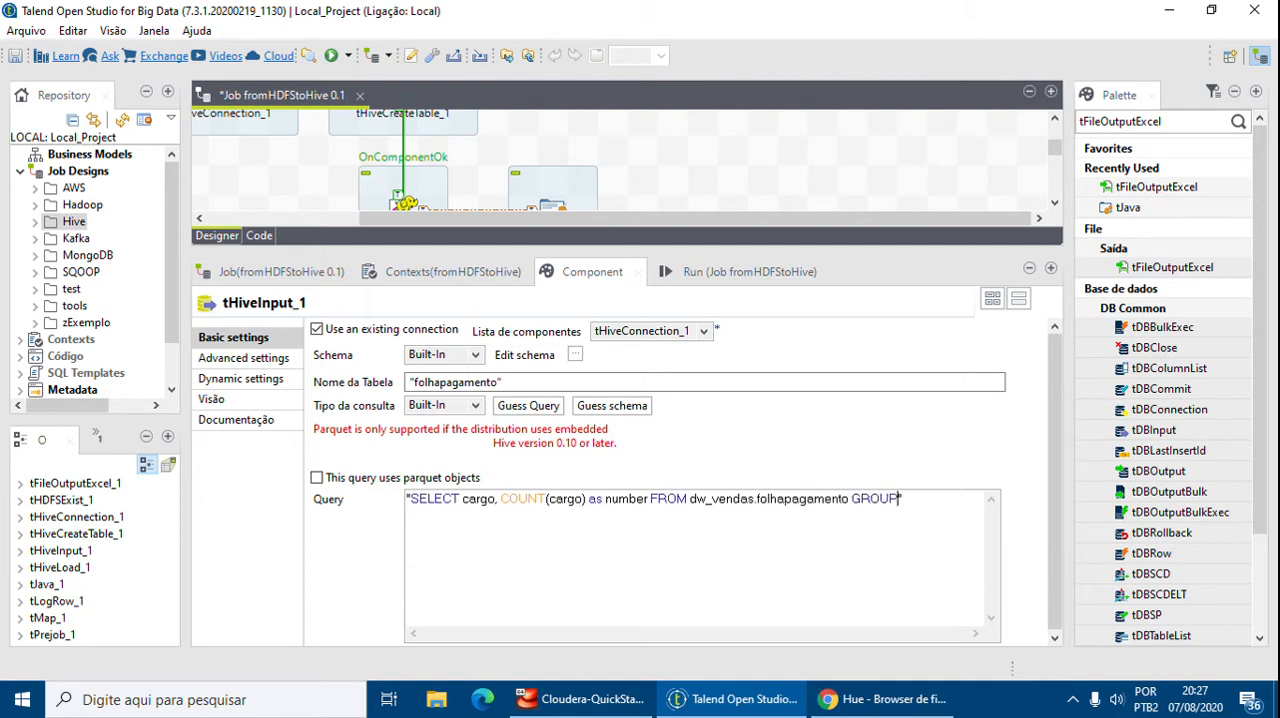
type(" BY cargo")
Review the COUNT and GROUP BY parts of the new query
left_click_drag(498, 498, 590, 498)
left_click_drag(852, 498, 958, 498)
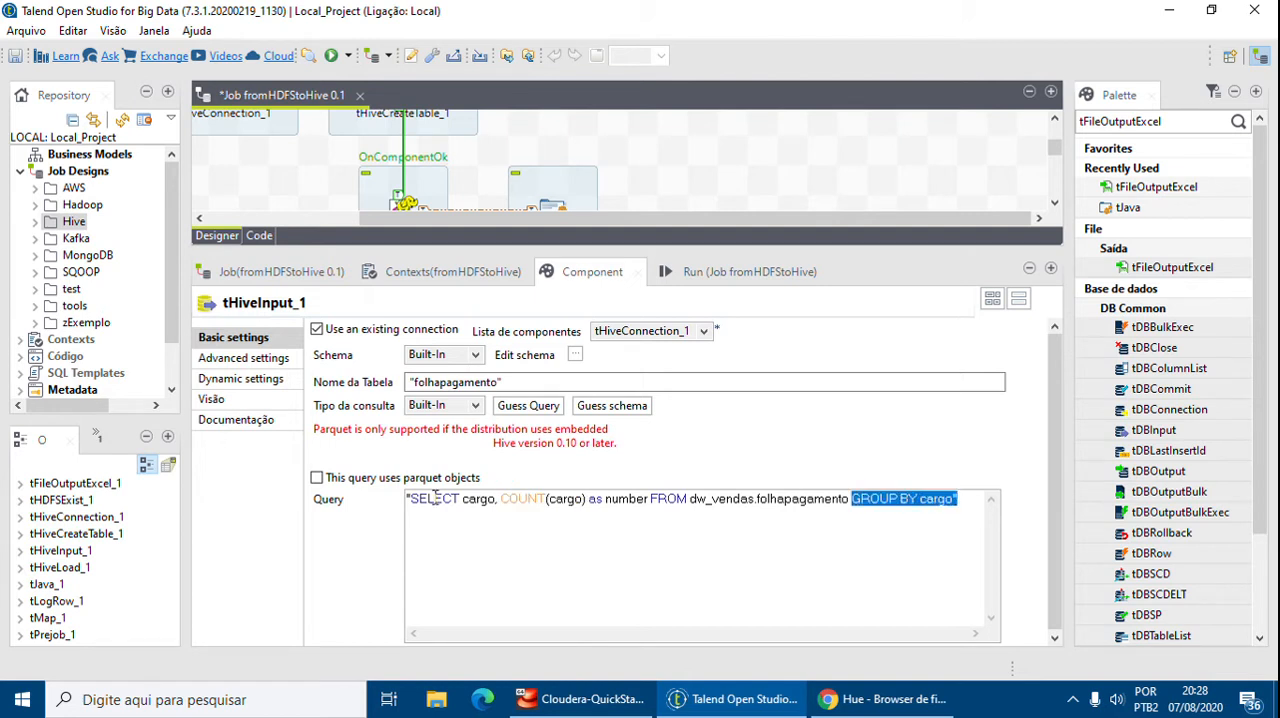
left_click_drag(588, 498, 500, 498)
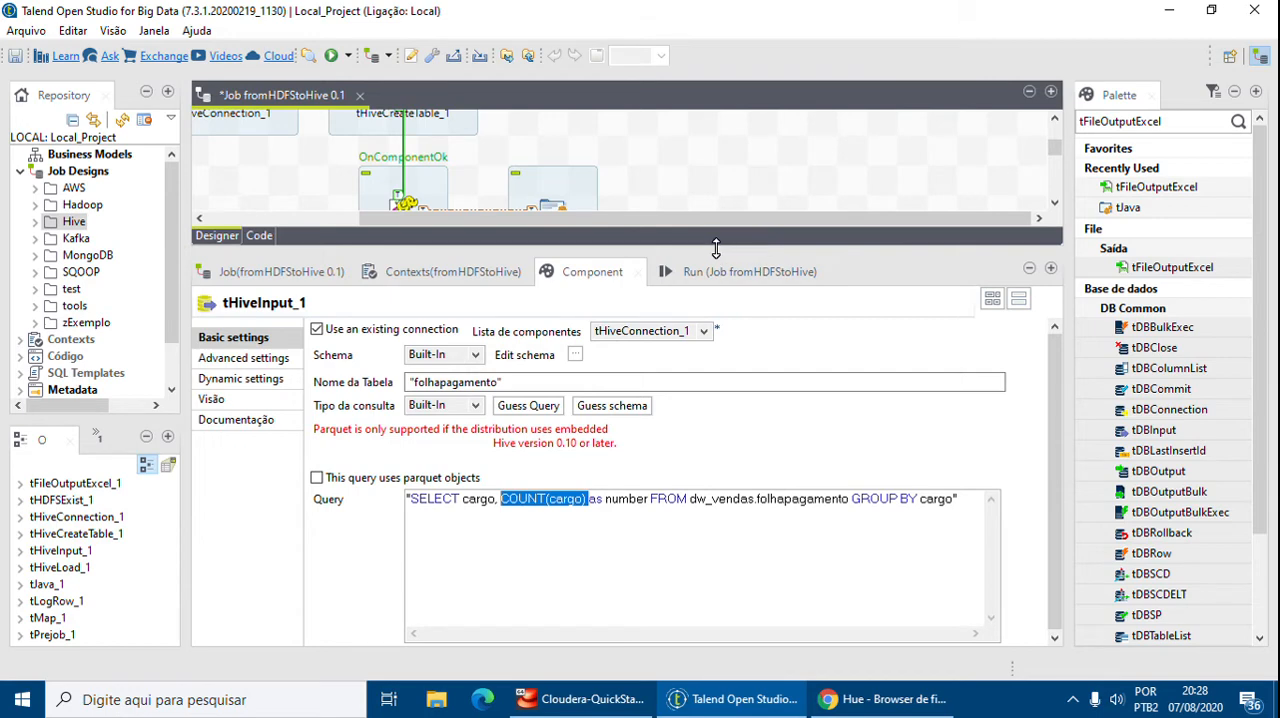
Open tHiveInput_1's schema and add two columns named Cargo and Number
left_click_drag(714, 250, 734, 291)
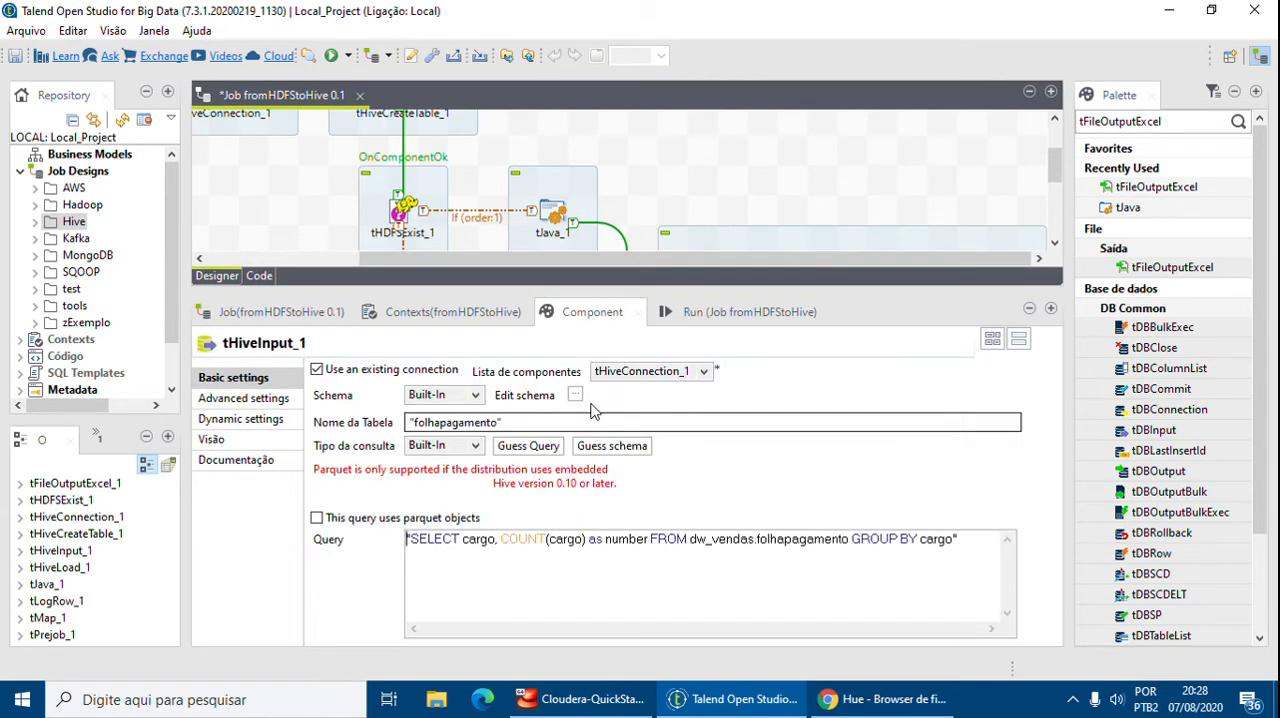
left_click(575, 393)
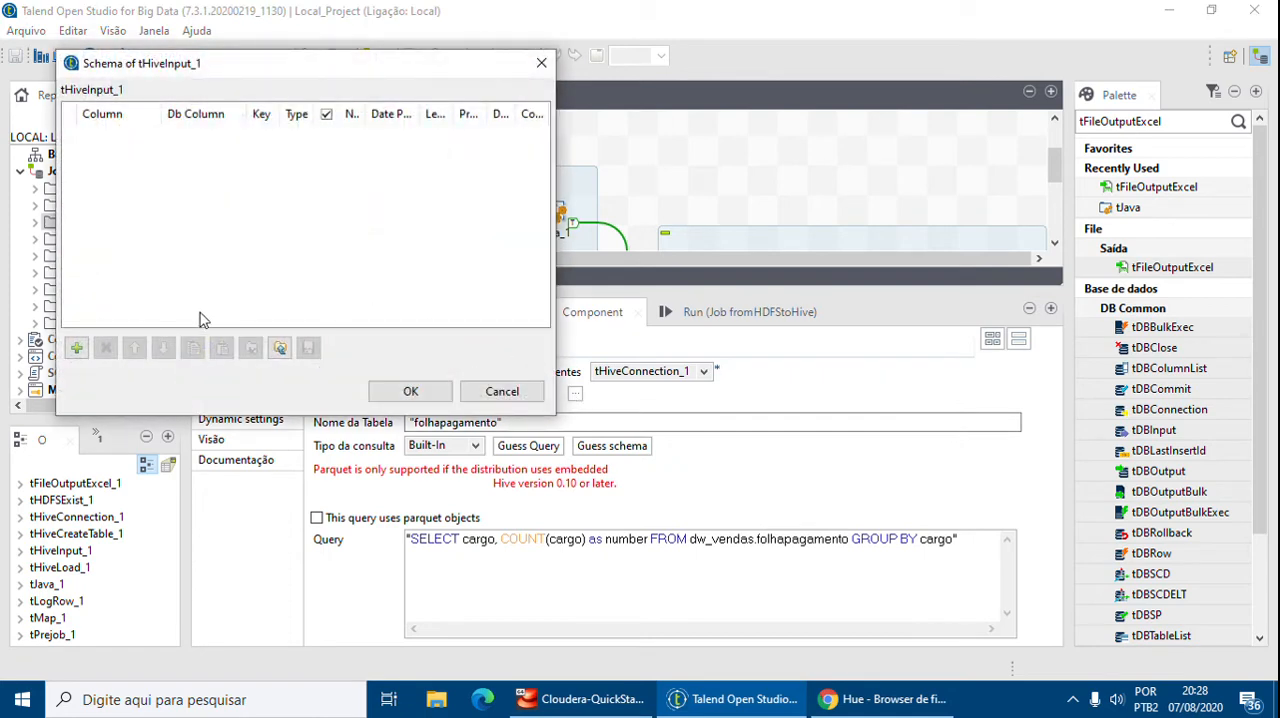
left_click(76, 347)
left_click(76, 347)
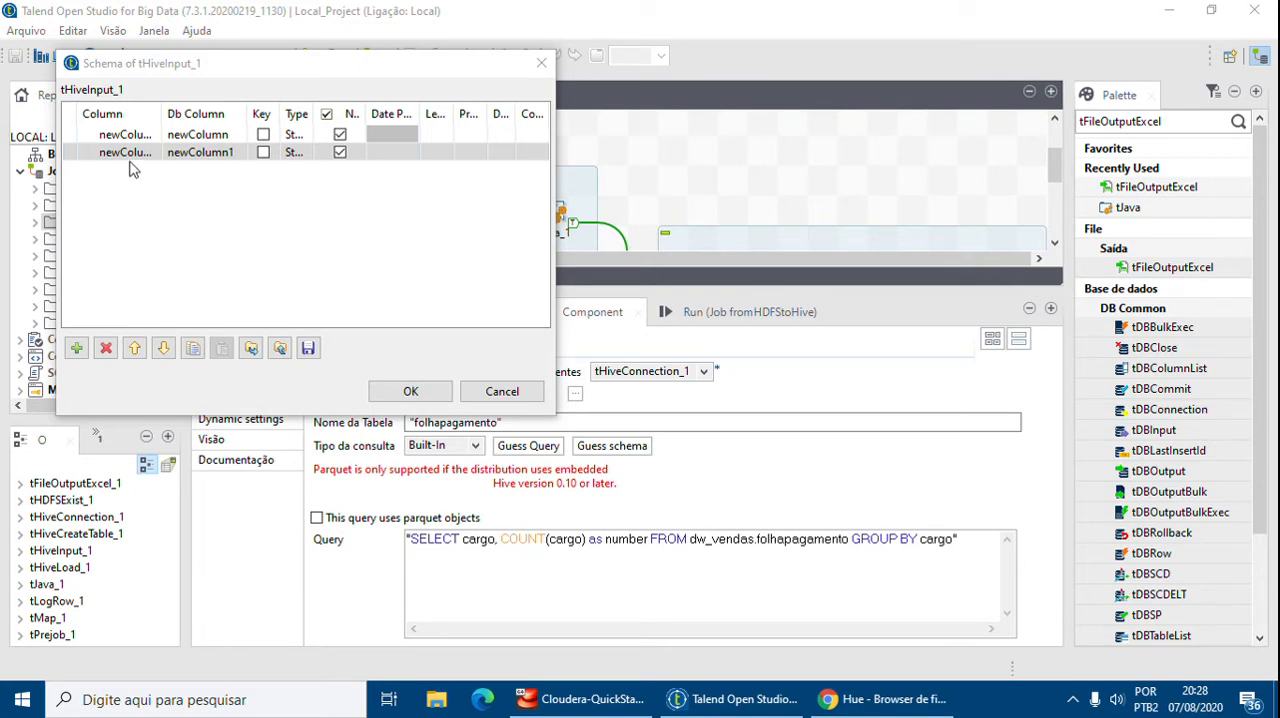
double_click(118, 133)
type("cargo")
key("Return")
double_click(134, 157)
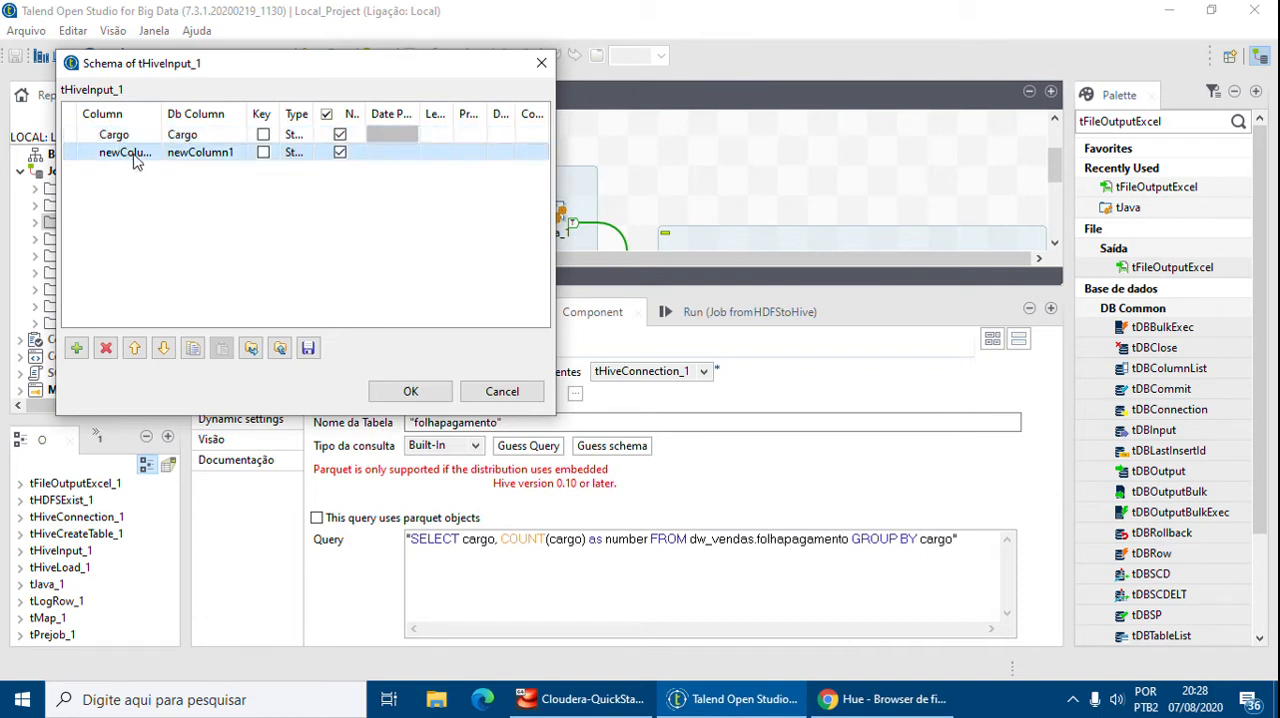
type("Number")
key("Return")
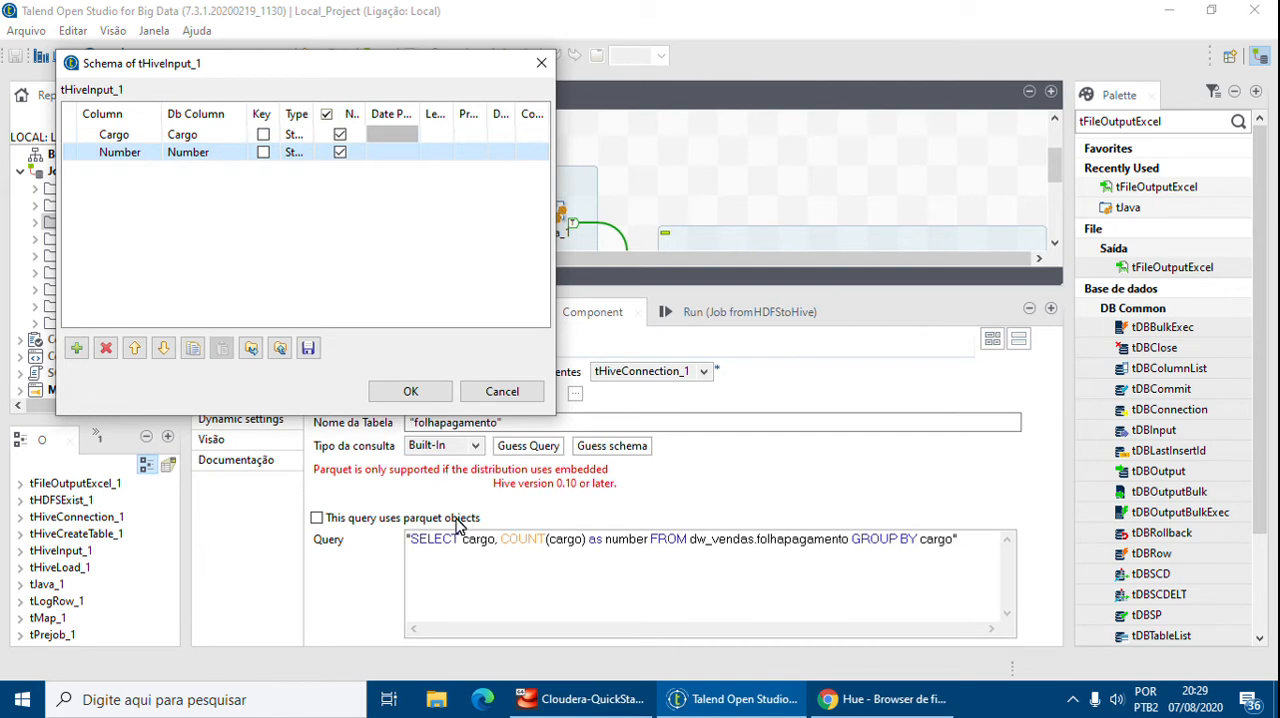
Set the length of both Cargo and Number columns to 200 and confirm the schema
left_click_drag(314, 113, 339, 113)
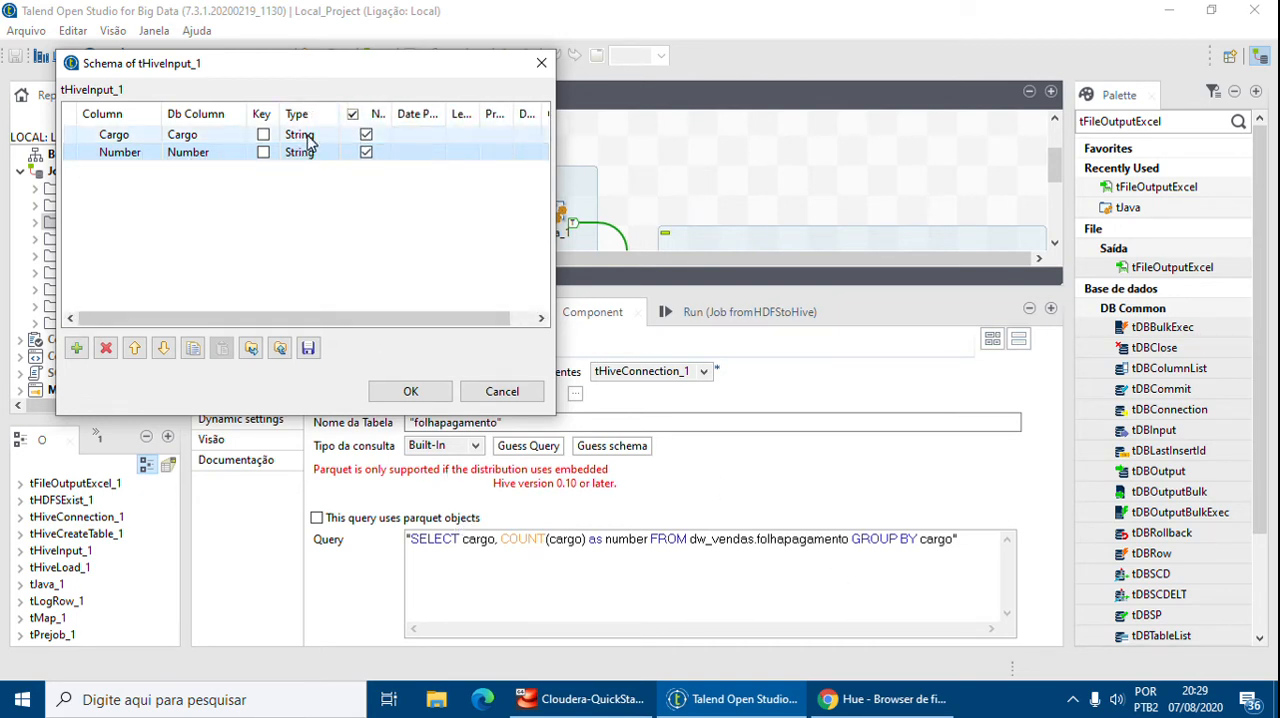
left_click(406, 135)
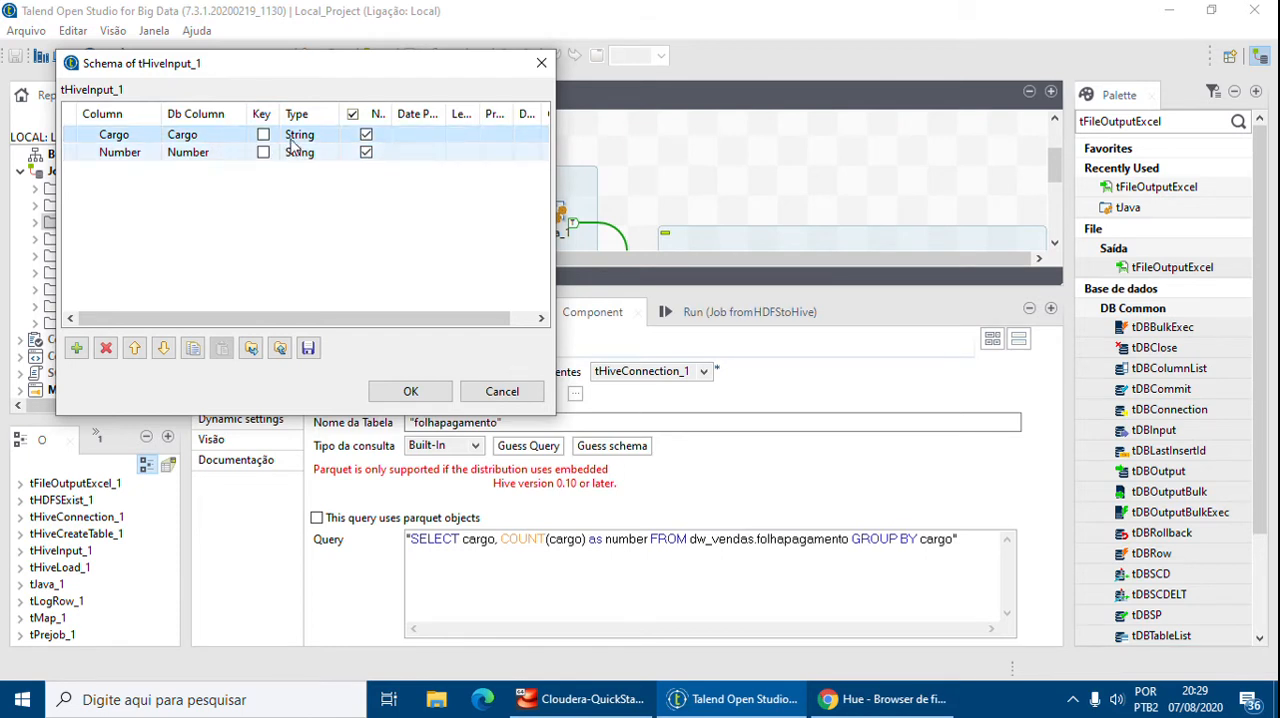
left_click(458, 134)
type("200")
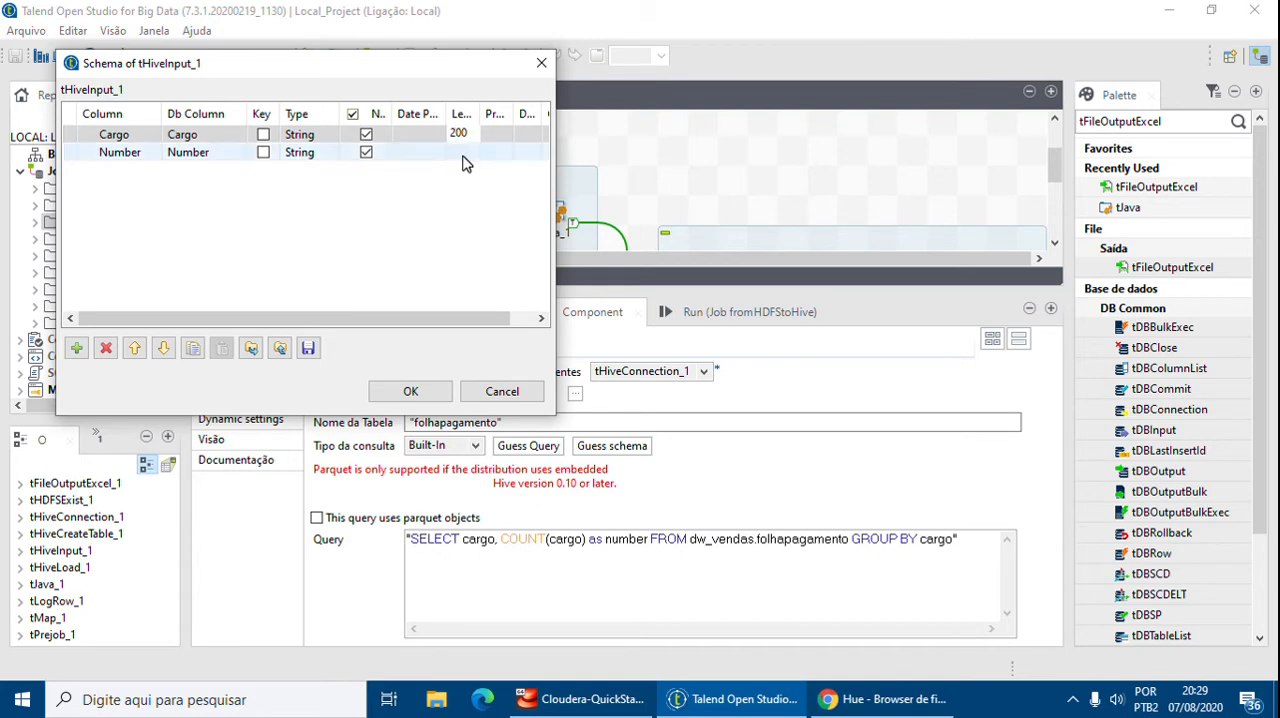
left_click(463, 155)
type("200")
left_click(465, 264)
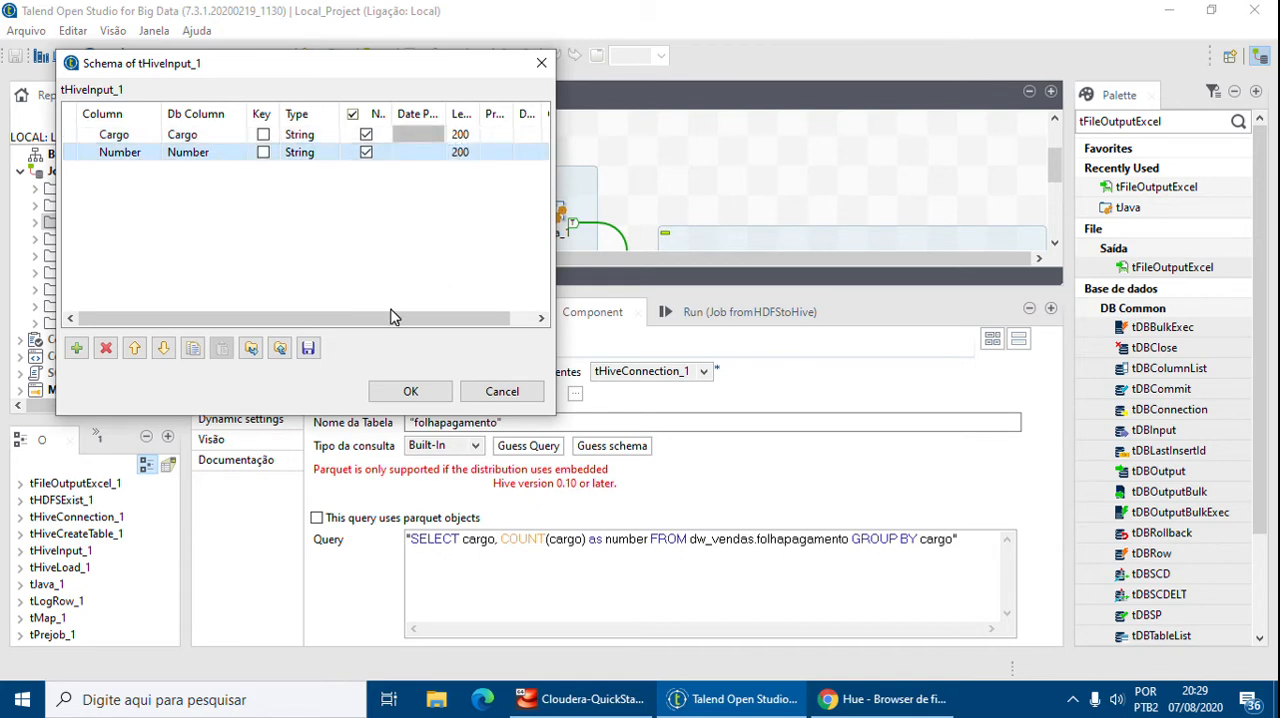
left_click(410, 391)
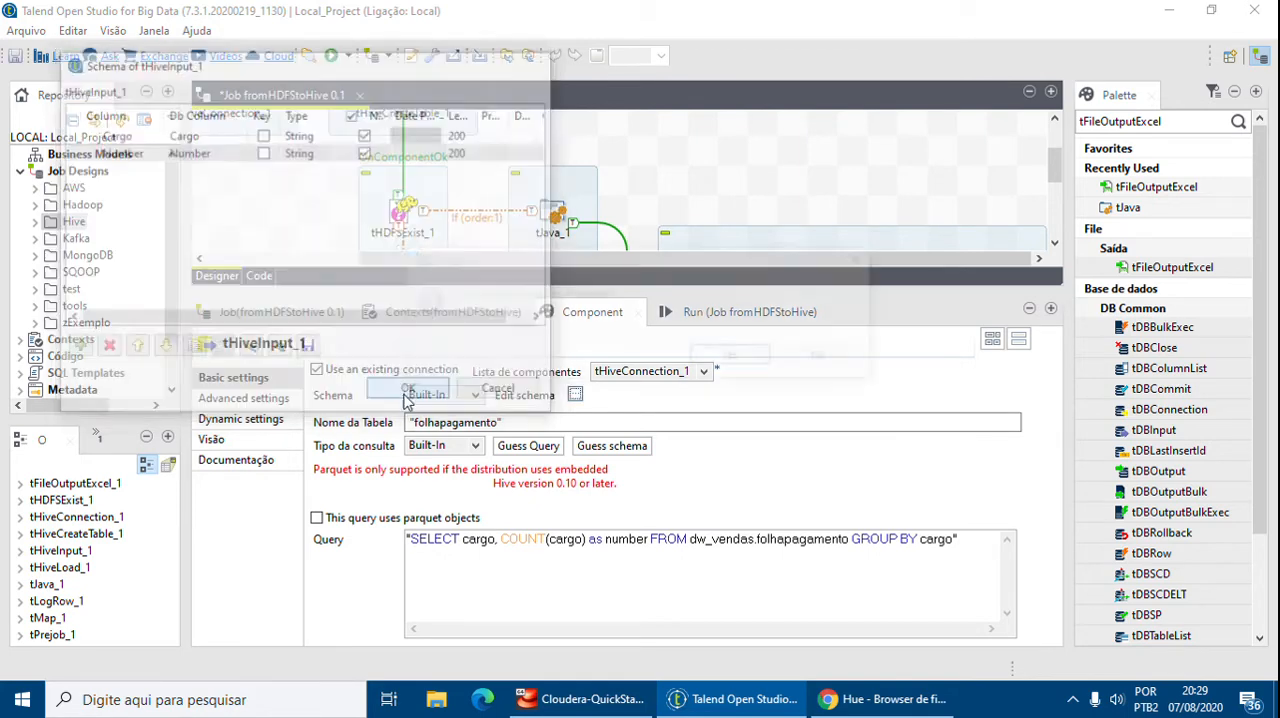
left_click(735, 357)
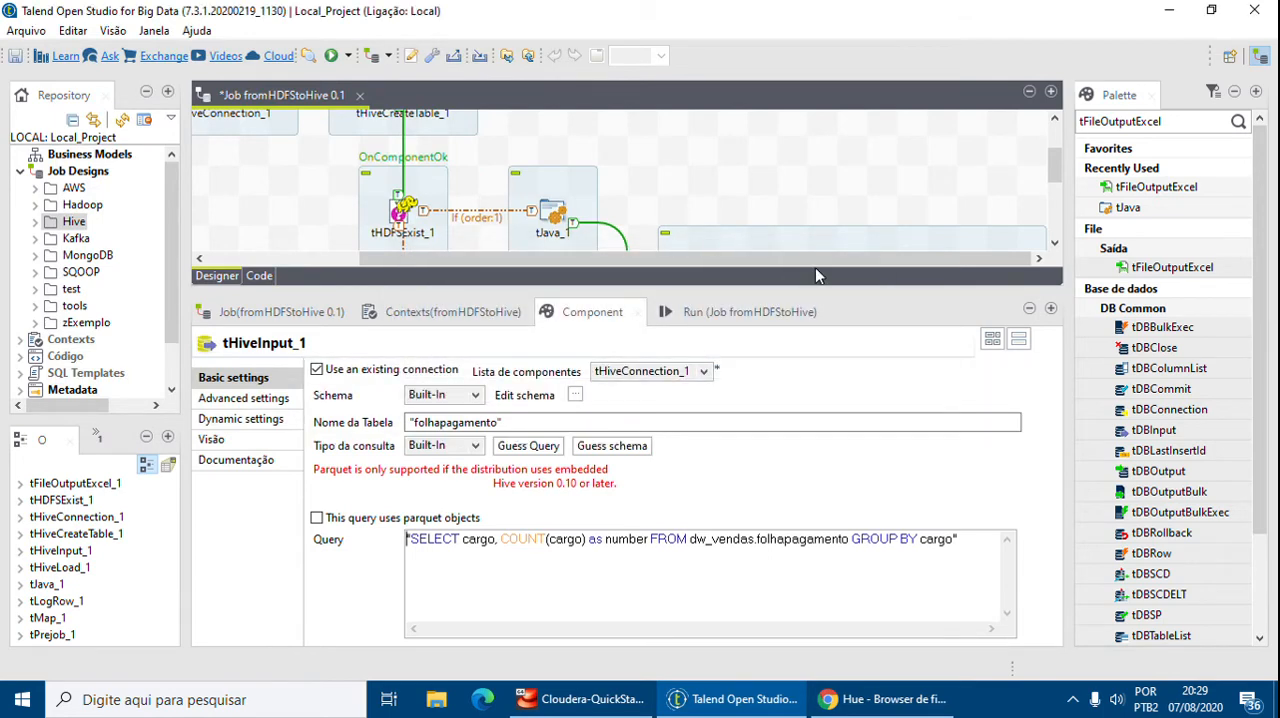
Open the tMap_1 editor and map row1's Cargo and Number columns to the logrow output
left_click_drag(862, 291, 895, 480)
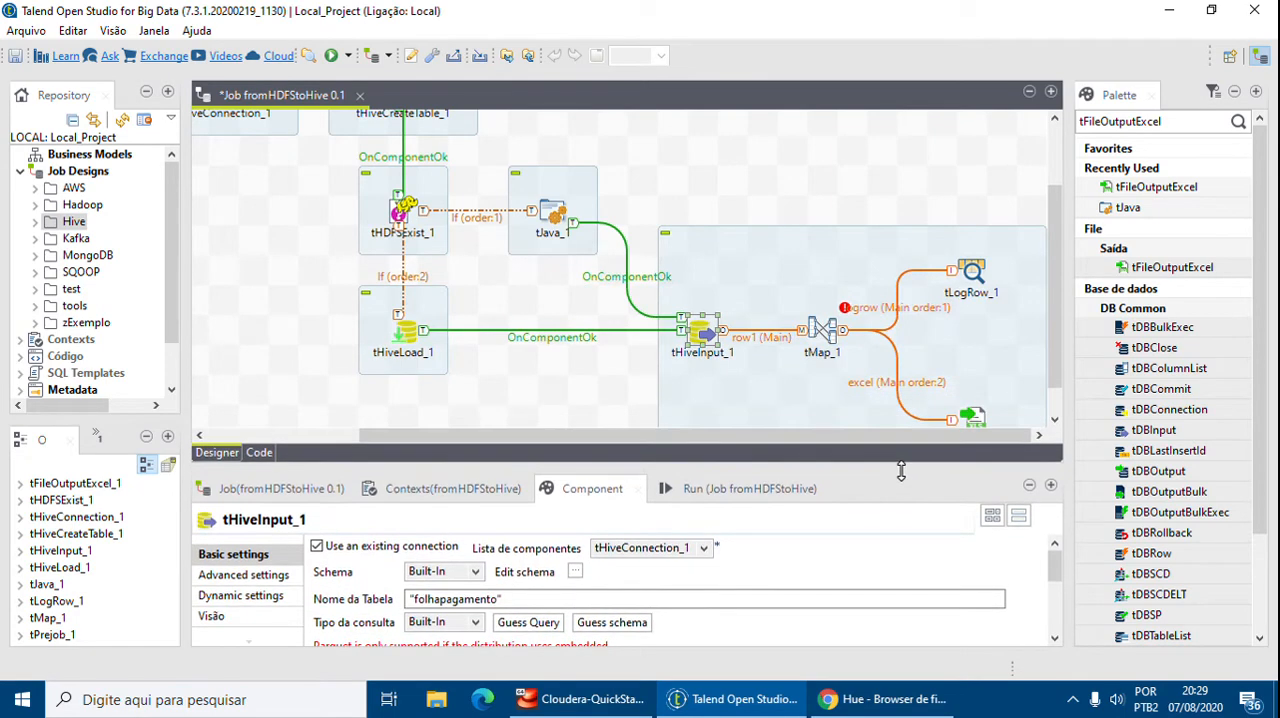
double_click(820, 332)
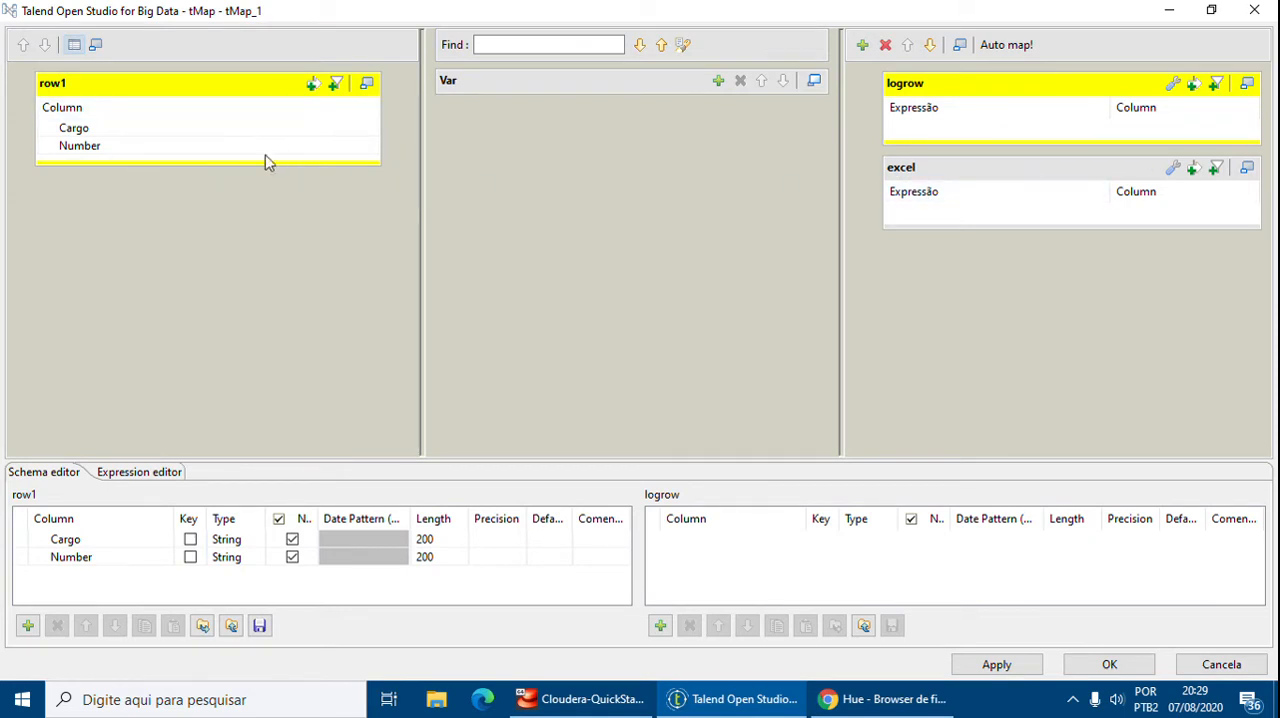
left_click(149, 131)
left_click(85, 145, "shift")
left_click_drag(85, 145, 940, 140)
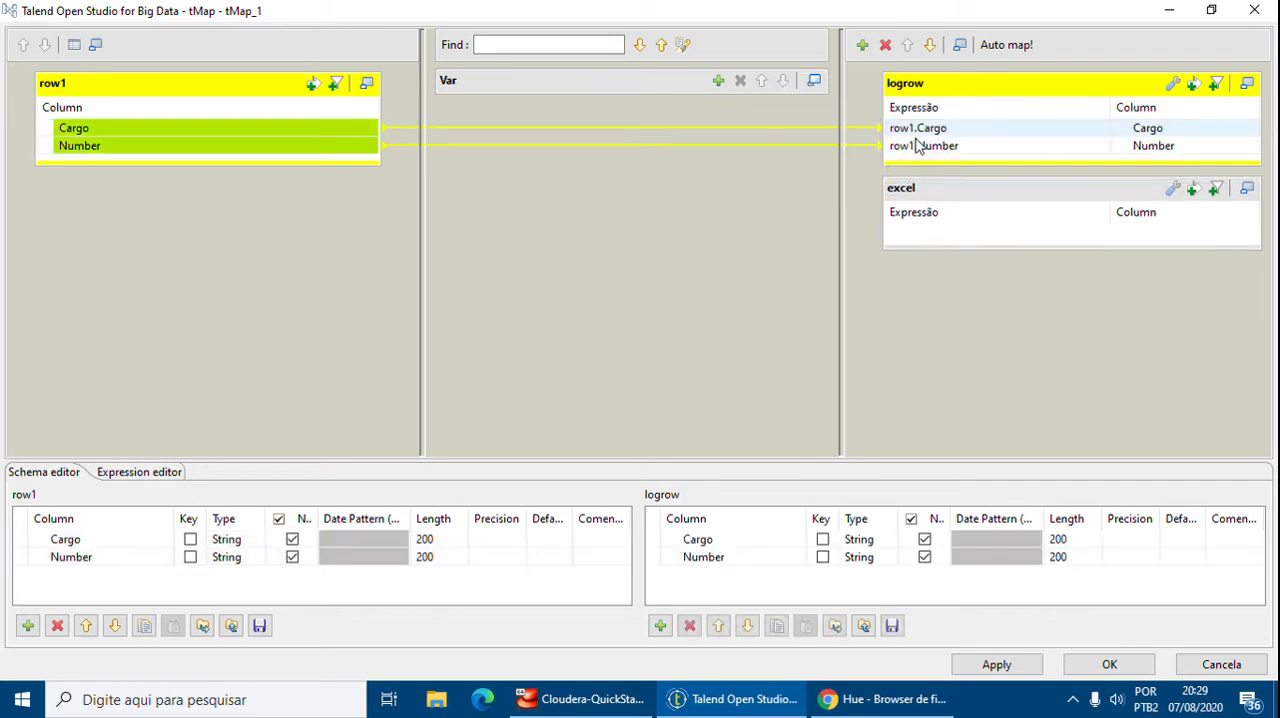
Map row1's Cargo and Number columns to the excel output as well and apply the tMap changes
left_click(126, 133)
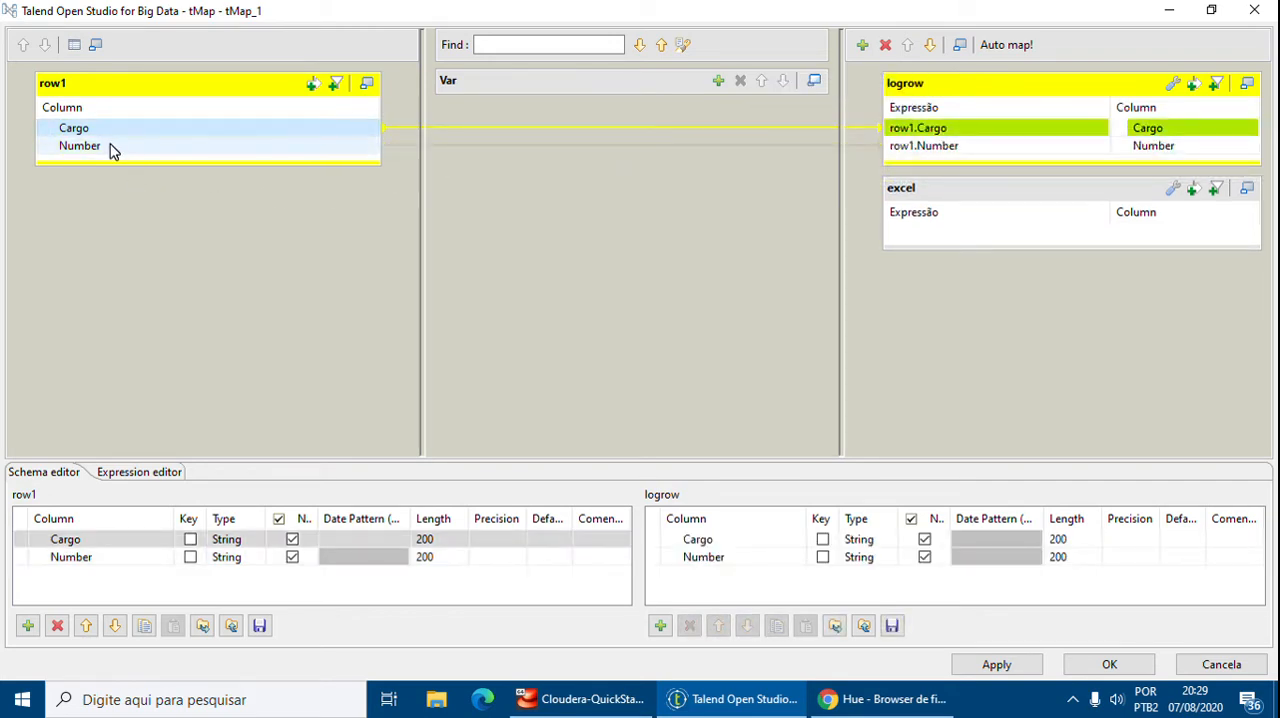
left_click(100, 148)
left_click(74, 129, "shift")
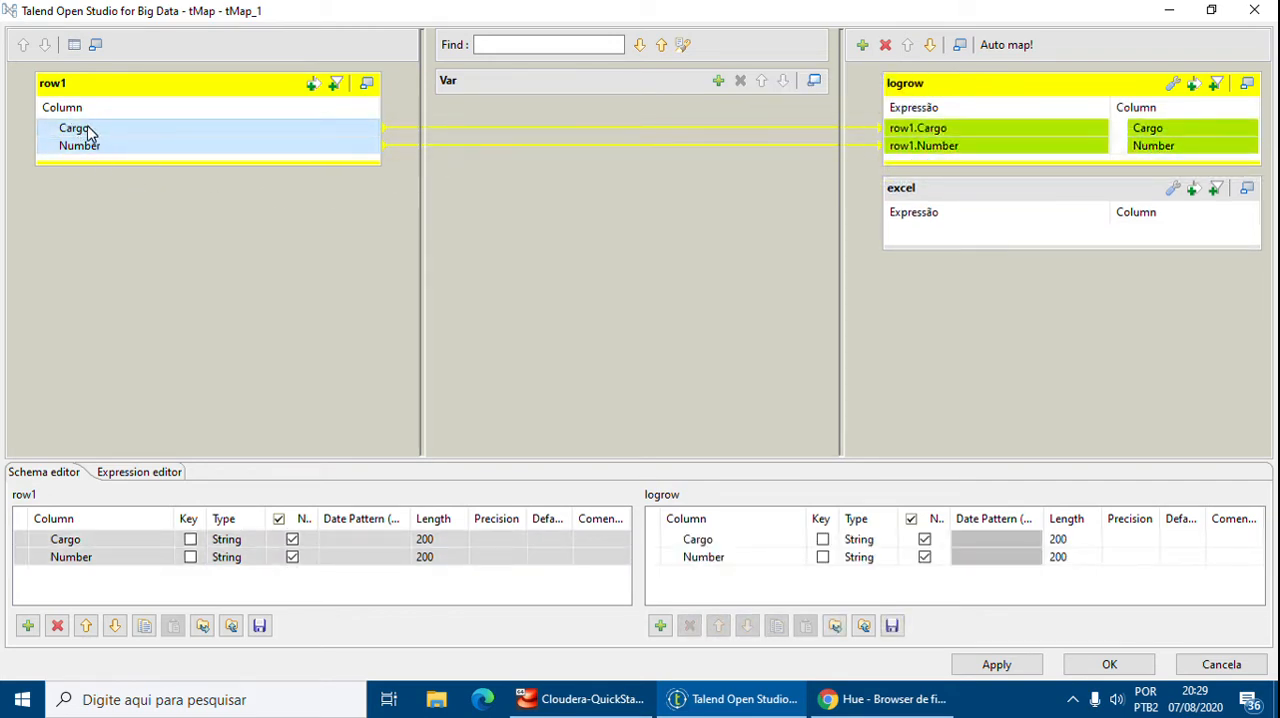
left_click_drag(86, 133, 963, 237)
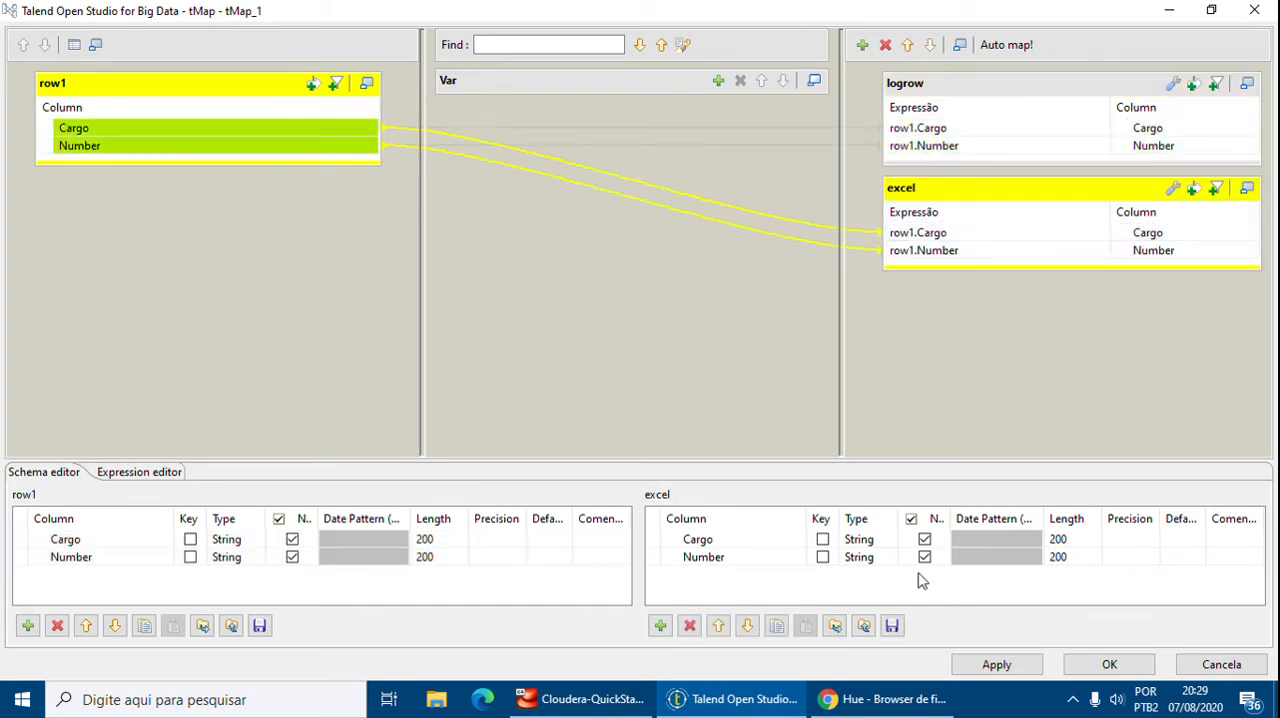
left_click(1006, 94)
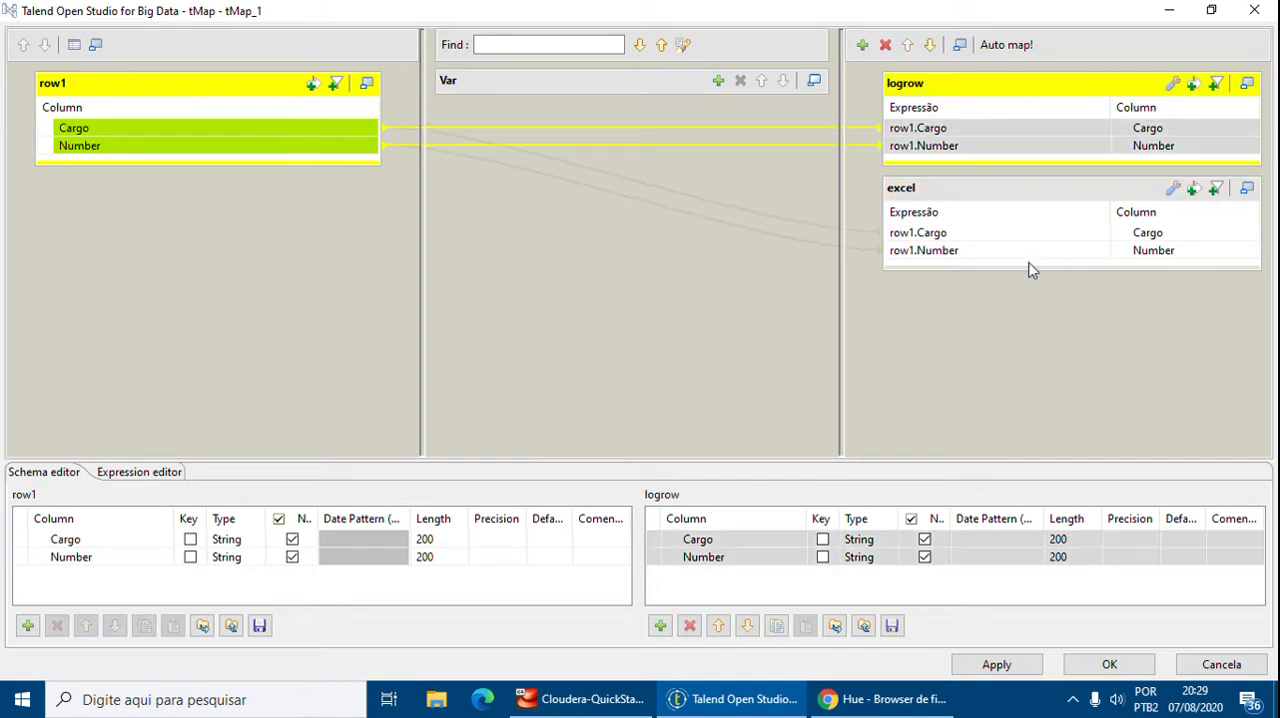
left_click(1028, 670)
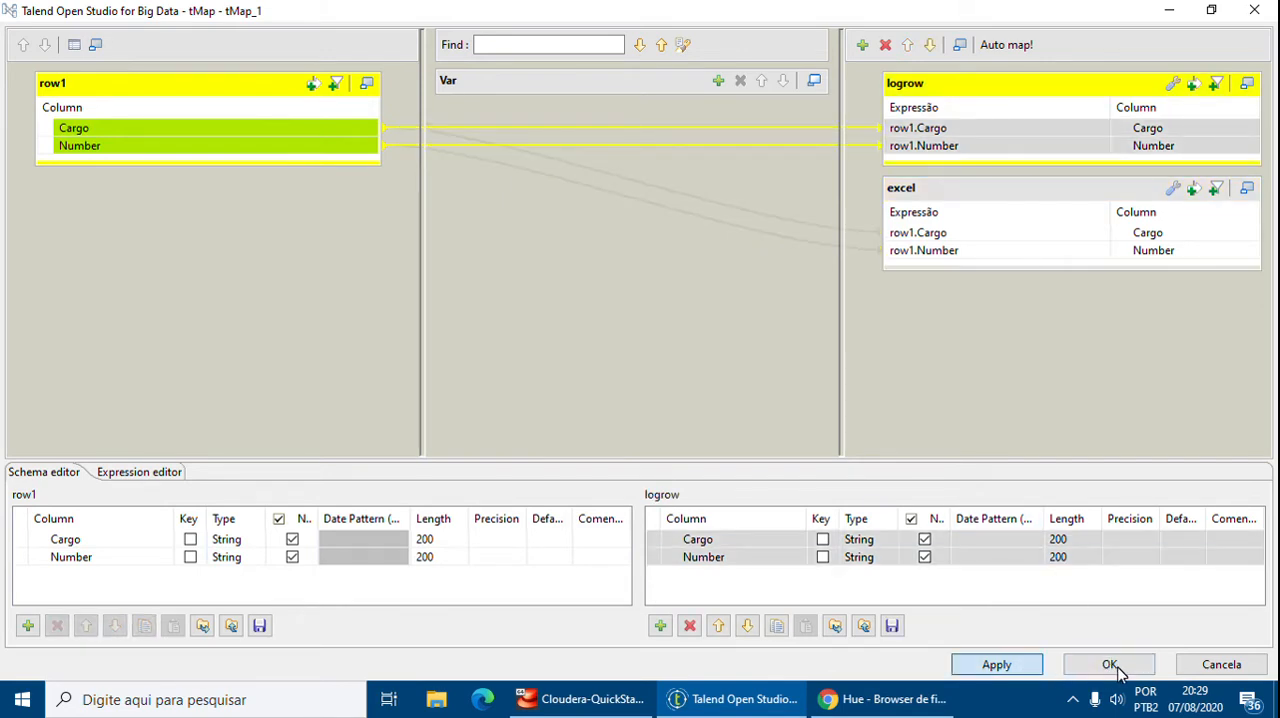
left_click(1112, 665)
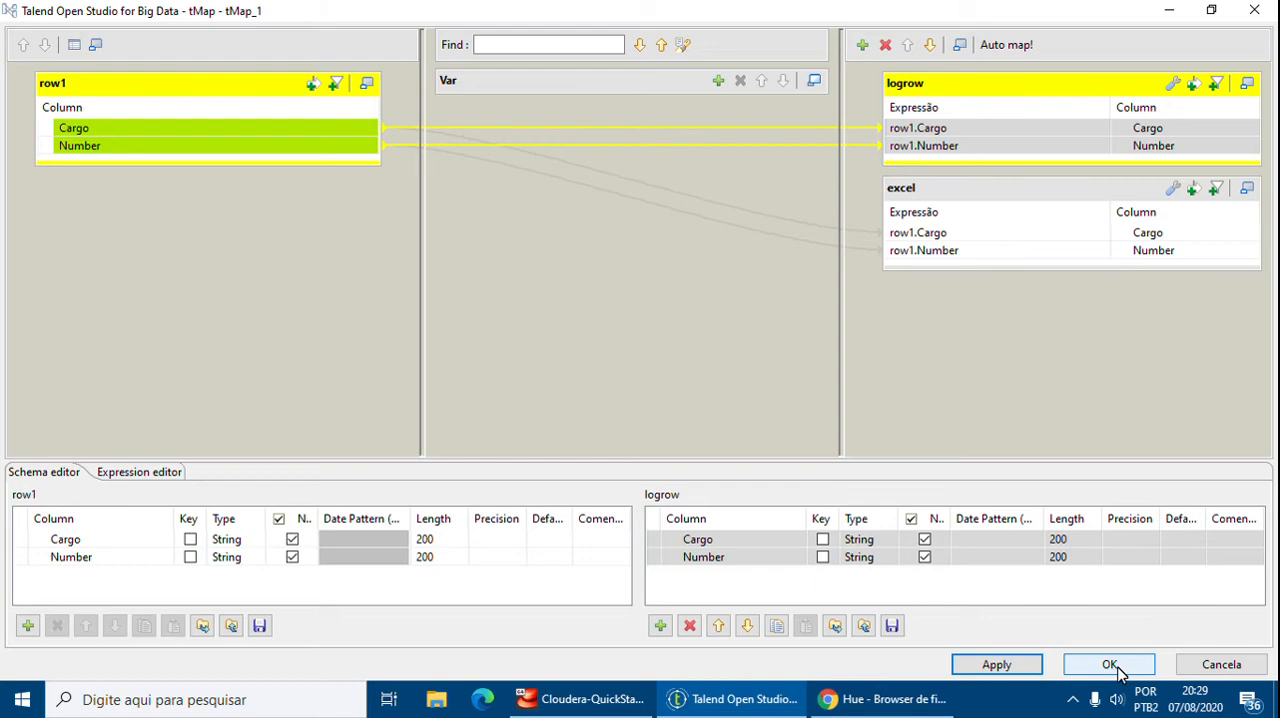
left_click(1112, 666)
left_click(735, 358)
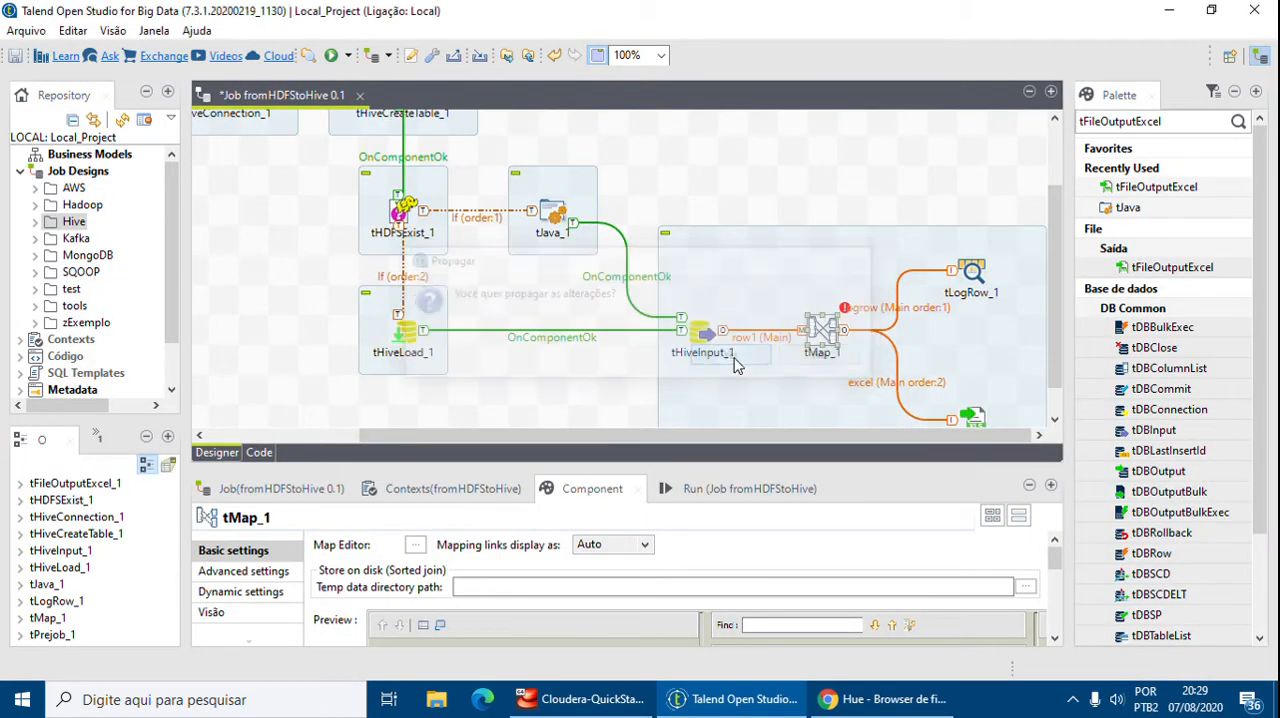
Set tLogRow_1's mode to Table (print values in cells of a table)
left_click(899, 308)
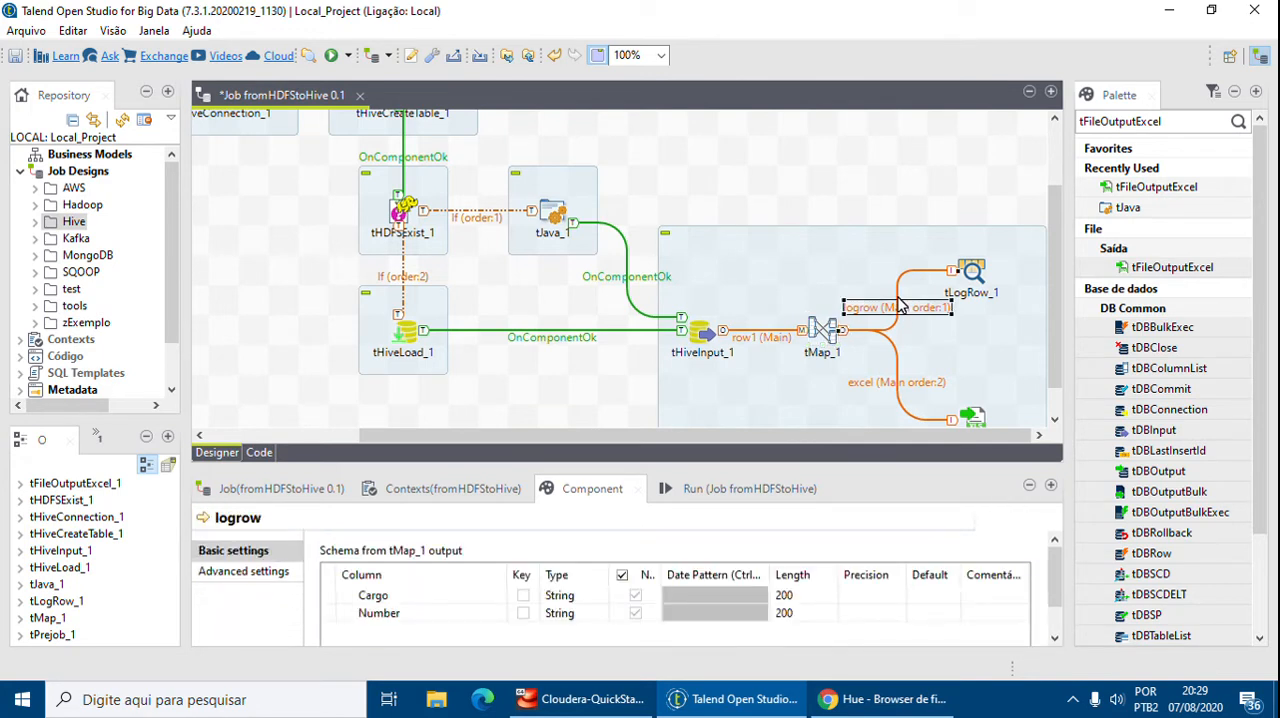
left_click(896, 385)
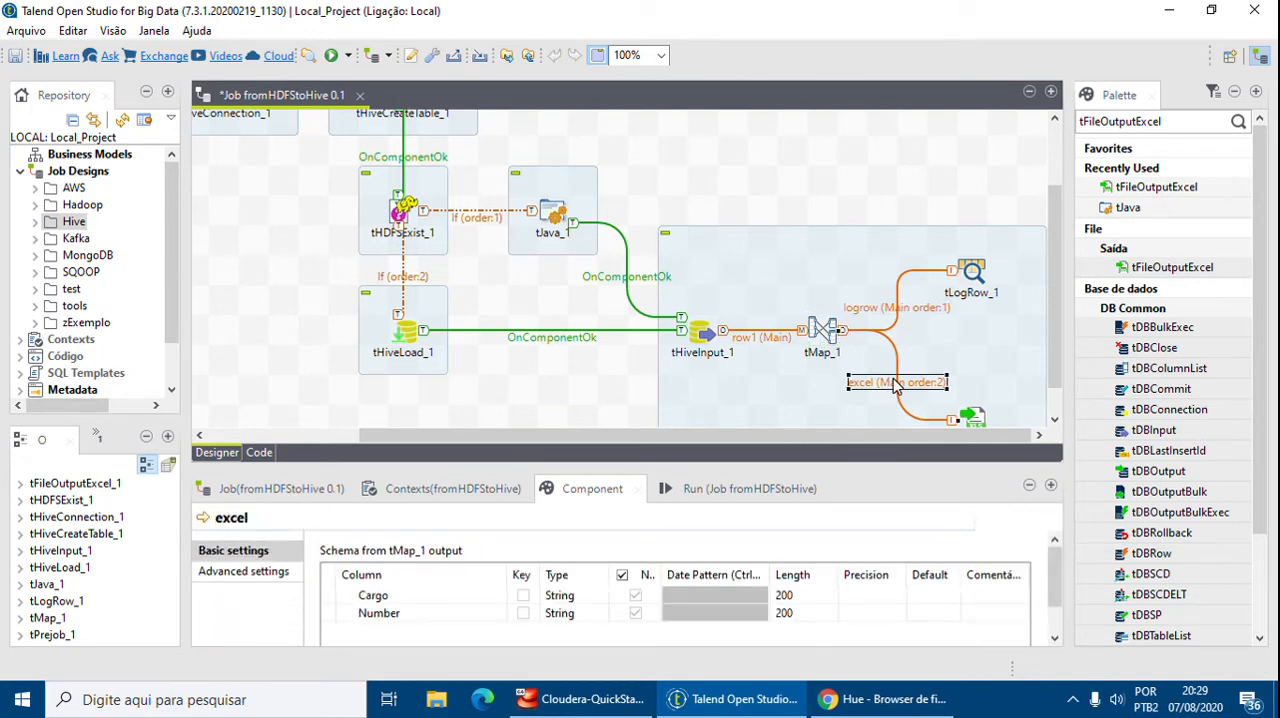
left_click(972, 274)
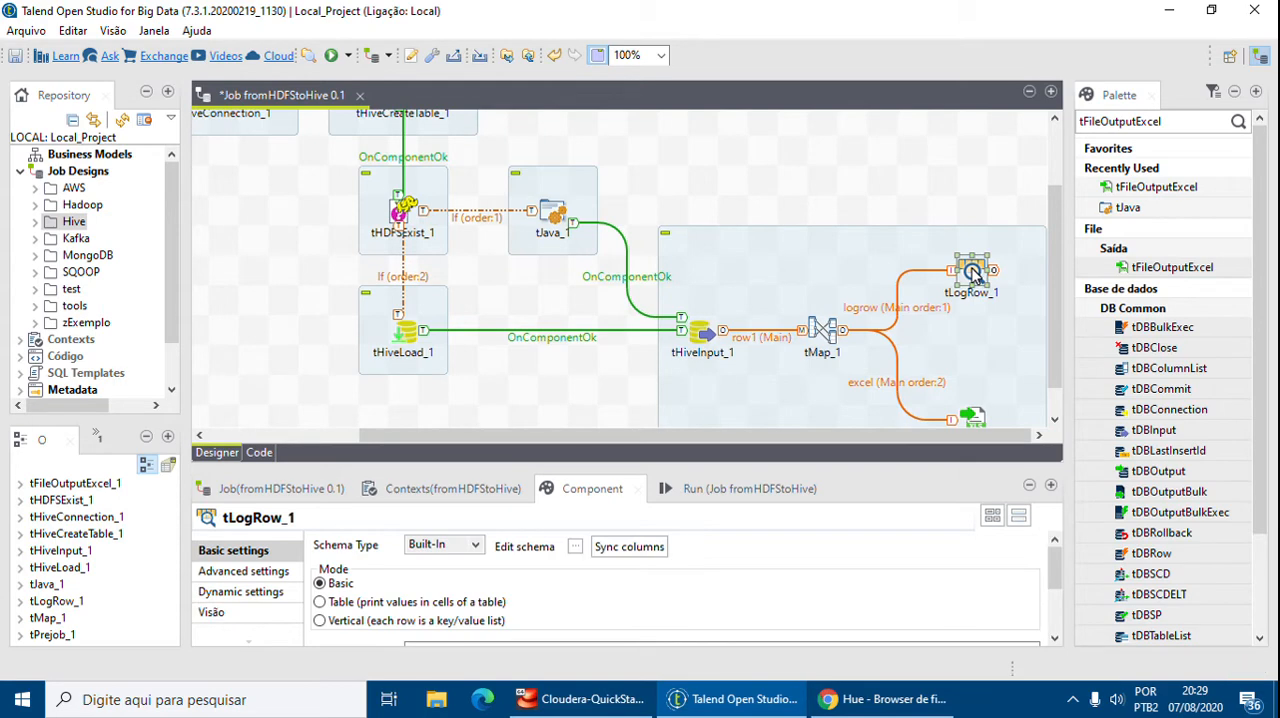
left_click_drag(613, 468, 613, 365)
left_click(345, 504)
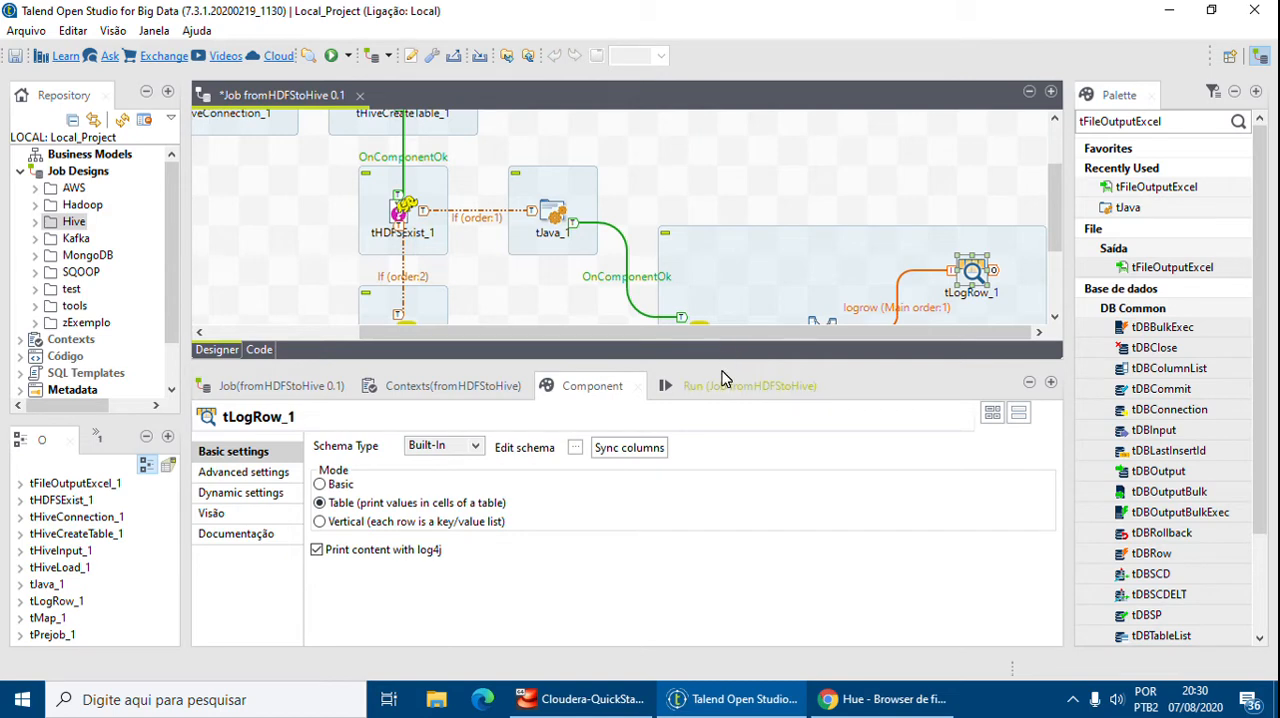
Set tFileOutputExcel_1's file name to "/talend/output/pagamento/cargos_MapReduce.xls"
left_click_drag(722, 355, 727, 505)
left_click(968, 420)
left_click_drag(737, 458, 738, 322)
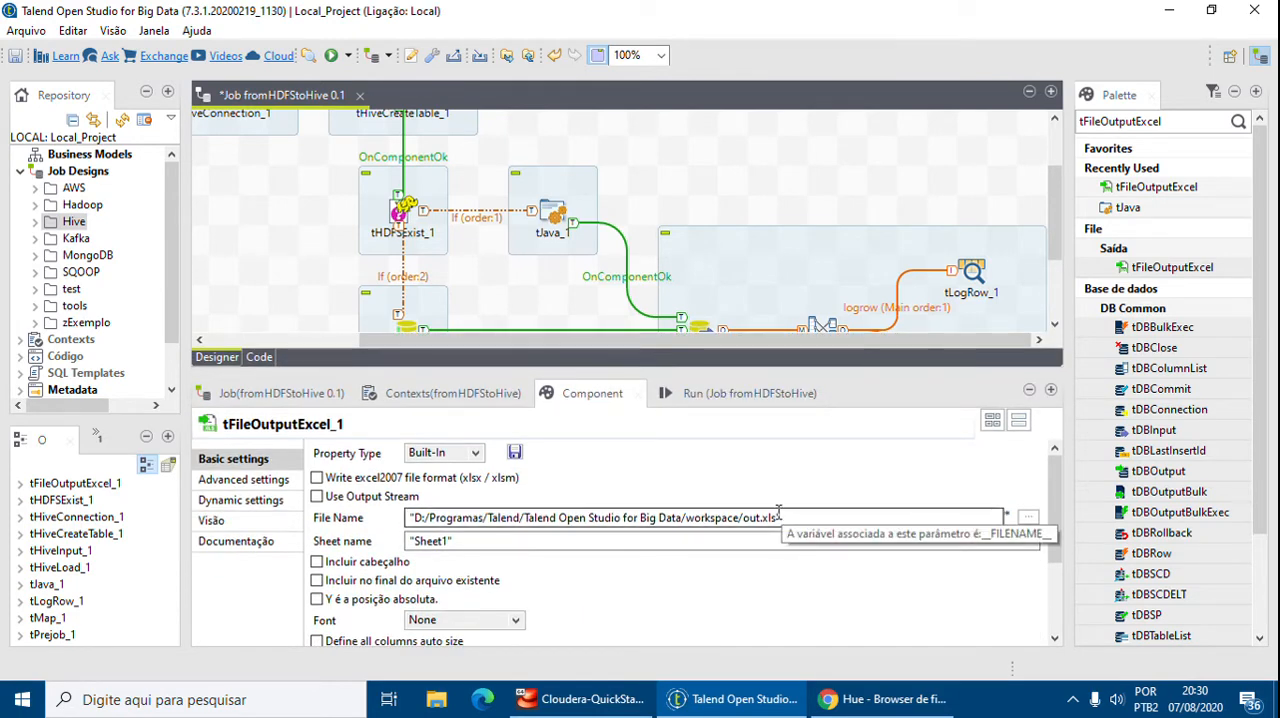
left_click(778, 511)
key("ctrl+a")
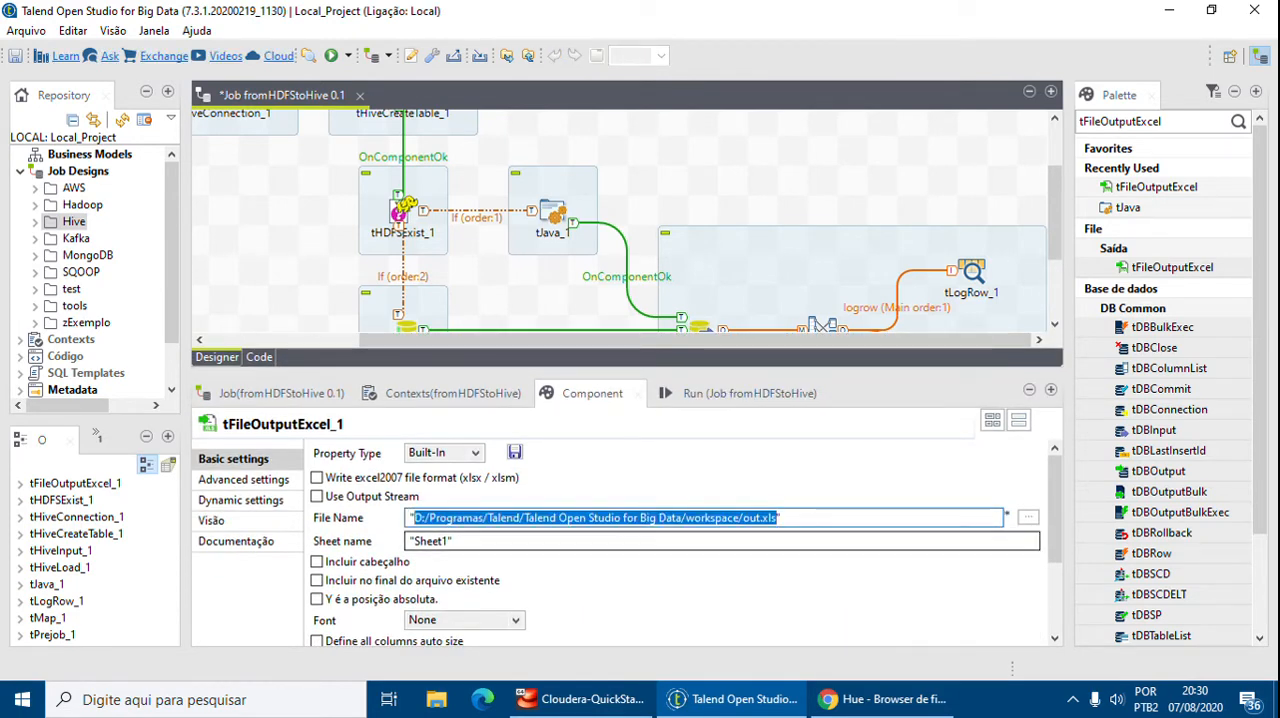
left_click(1028, 517)
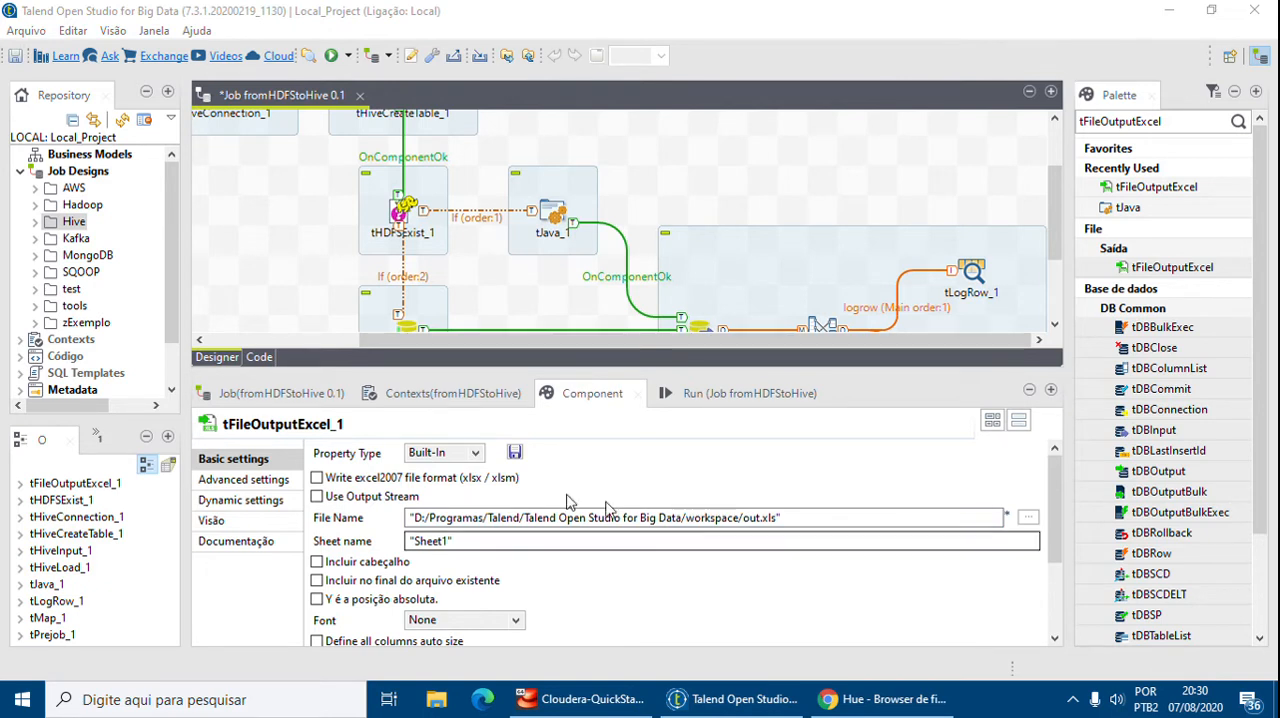
left_click_drag(778, 520, 414, 519)
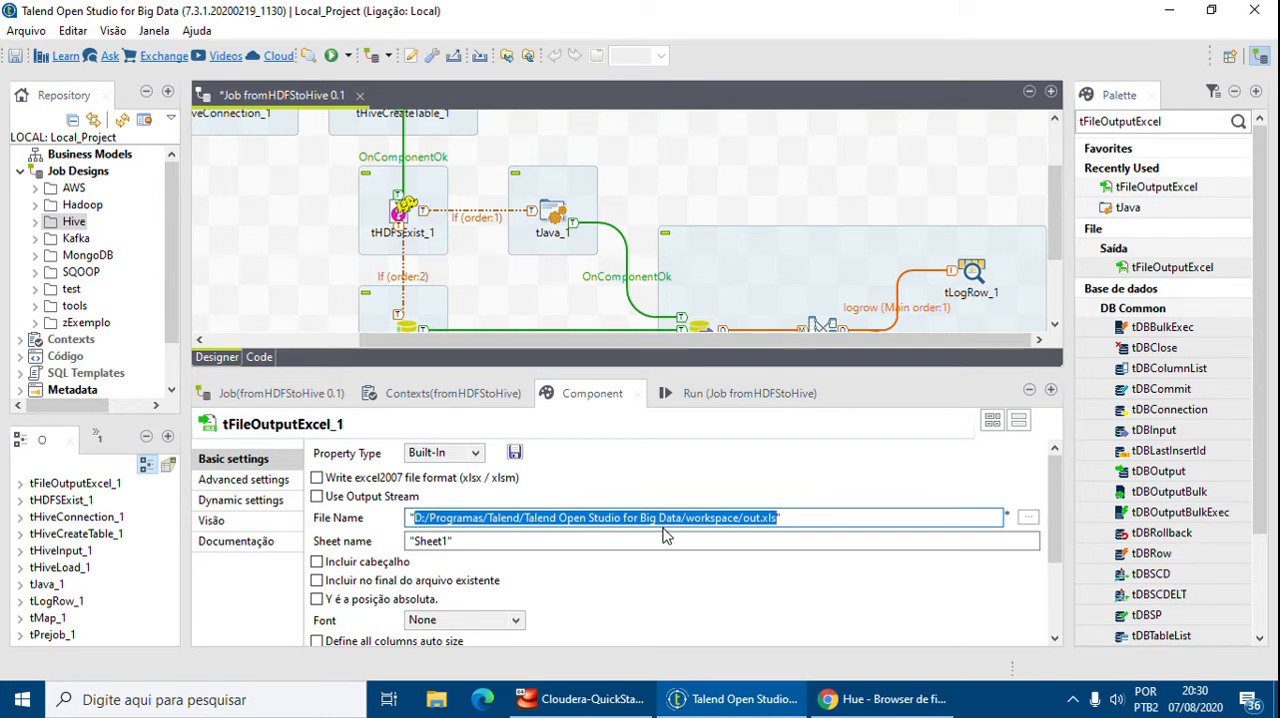
type("/tal")
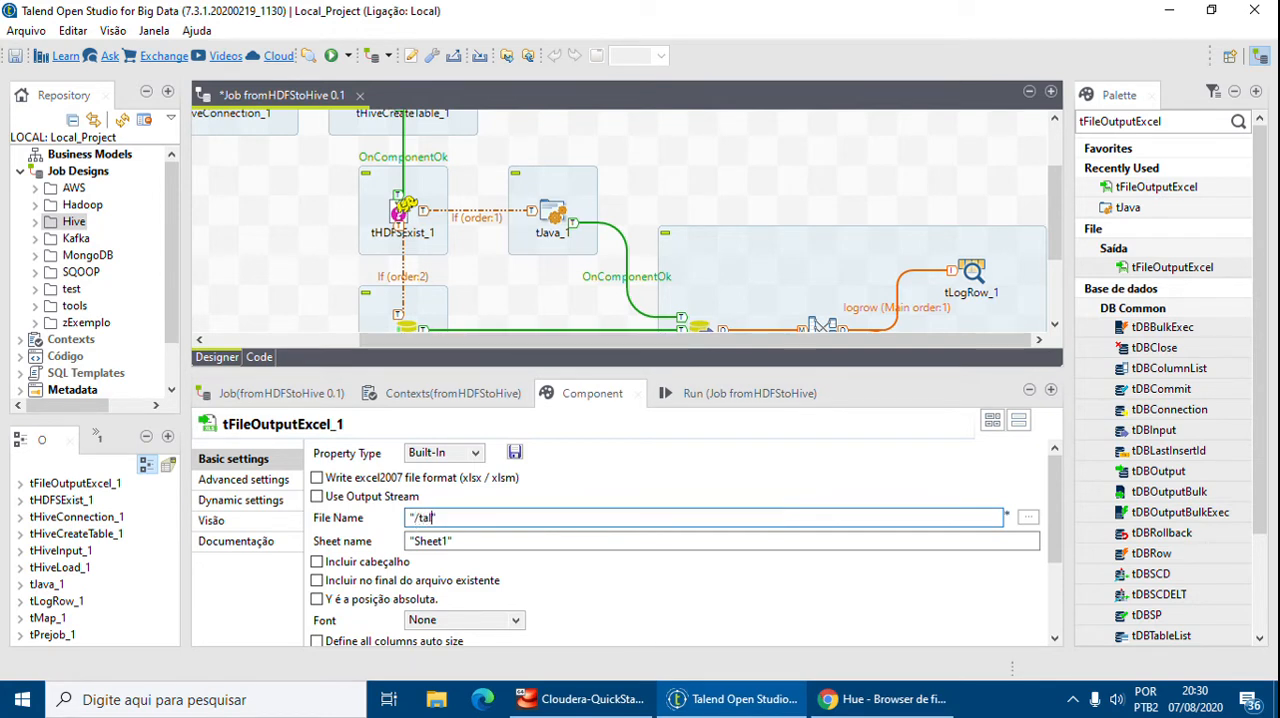
type("end/output/pagamento/cargos_MapReduce.xls")
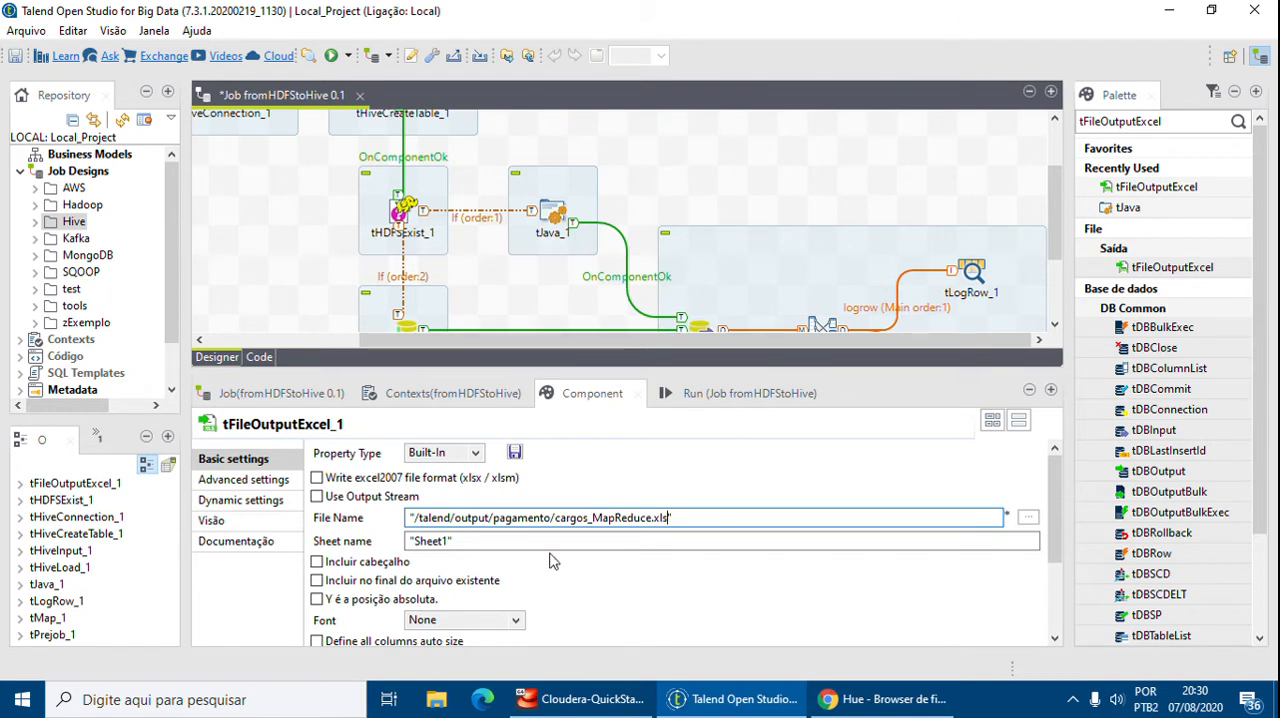
Set tFileOutputExcel_1's sheet name to "Cargos"
key("Tab")
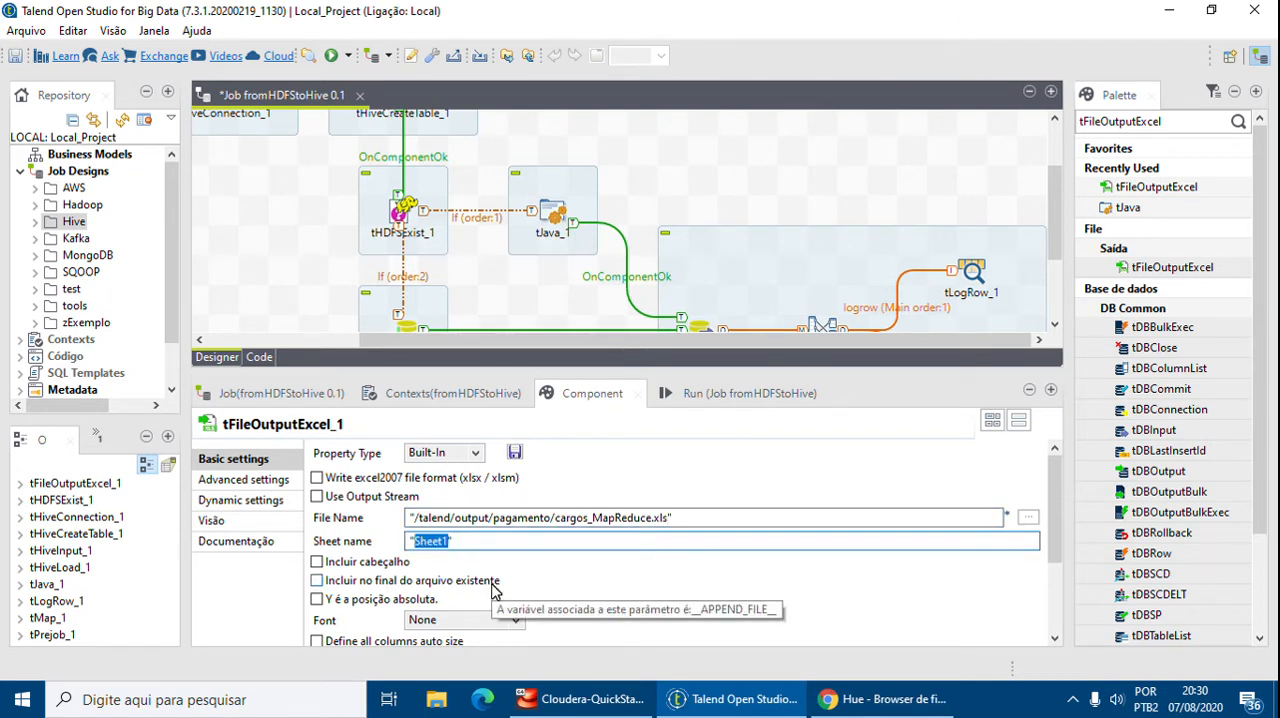
type("\"Cargos")
key("shift+Tab")
Enable including the header and auto-sizing all columns in tFileOutputExcel_1
scroll(655, 579, "down", 3)
left_click(316, 478)
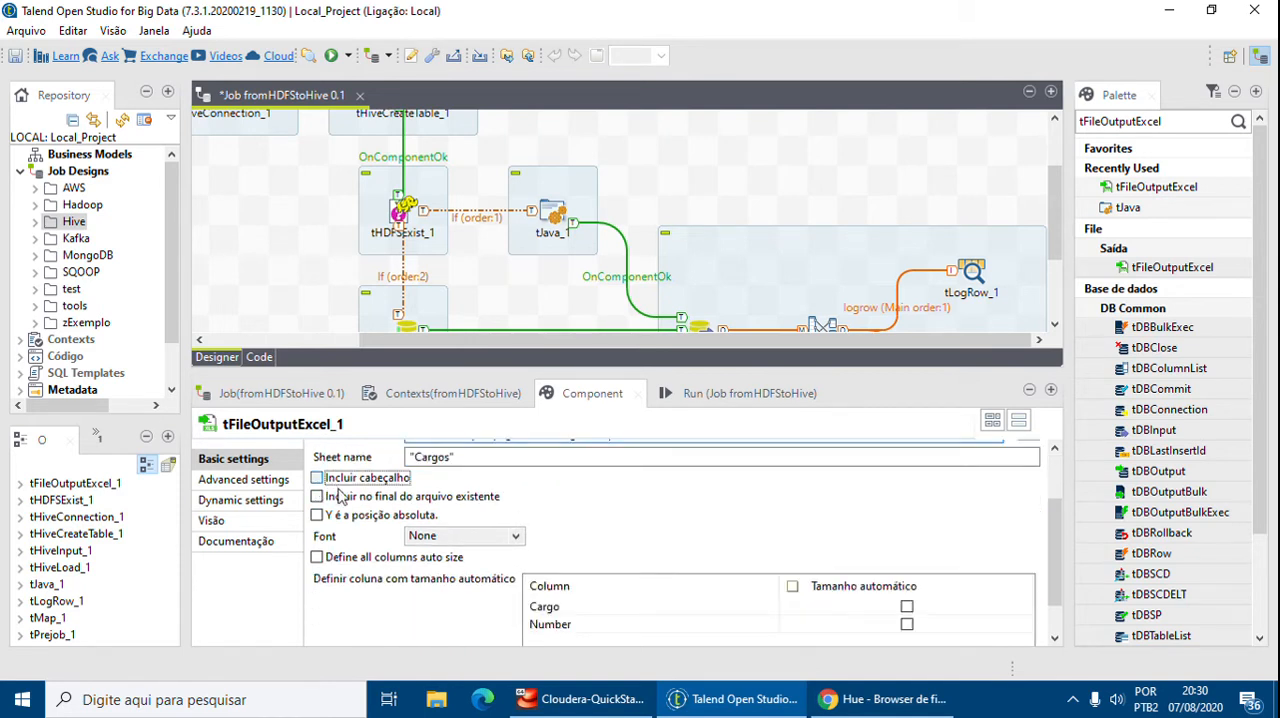
left_click(363, 559)
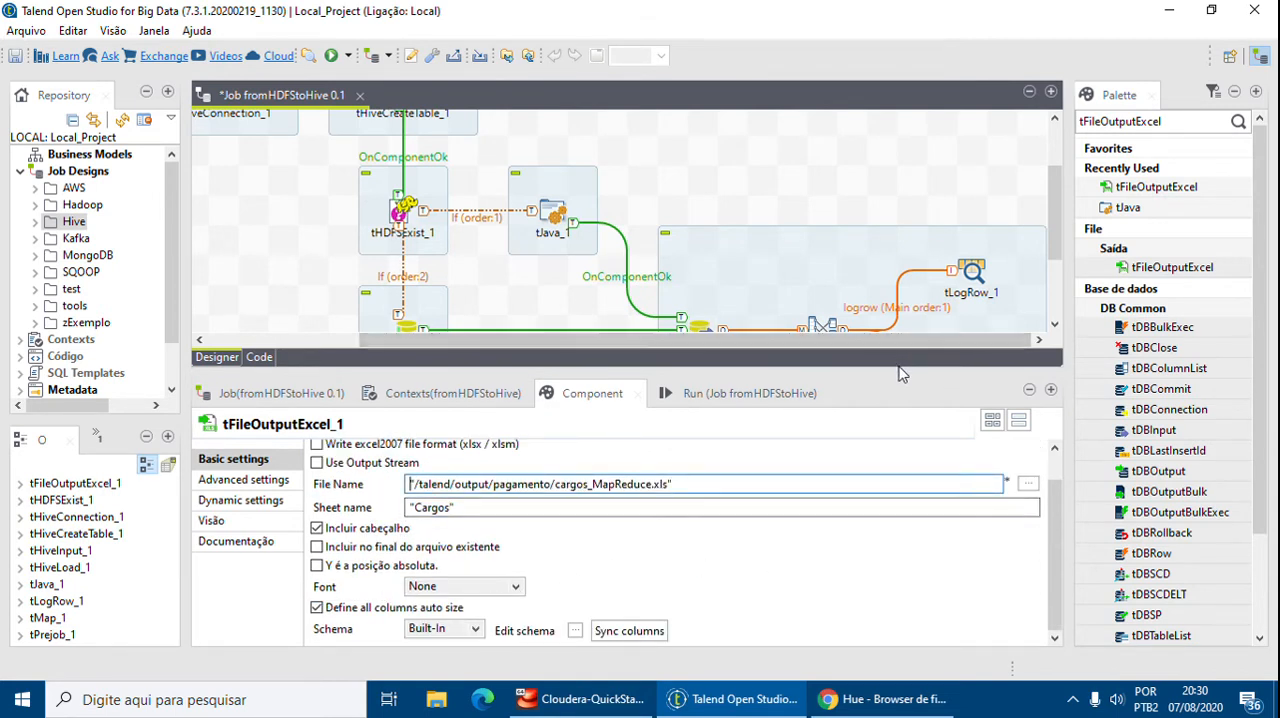
left_click_drag(905, 374, 905, 231)
left_click(451, 433)
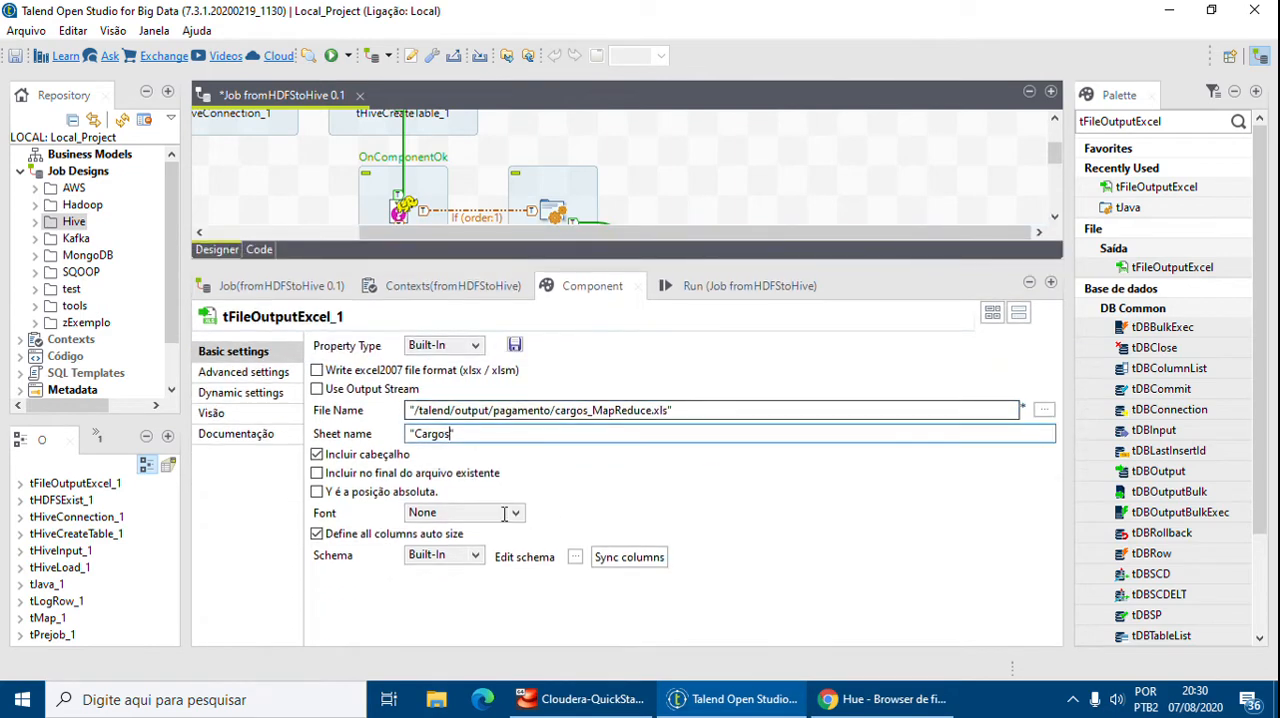
Set tFileOutputExcel_1's font to Arial and save the job
left_click(516, 514)
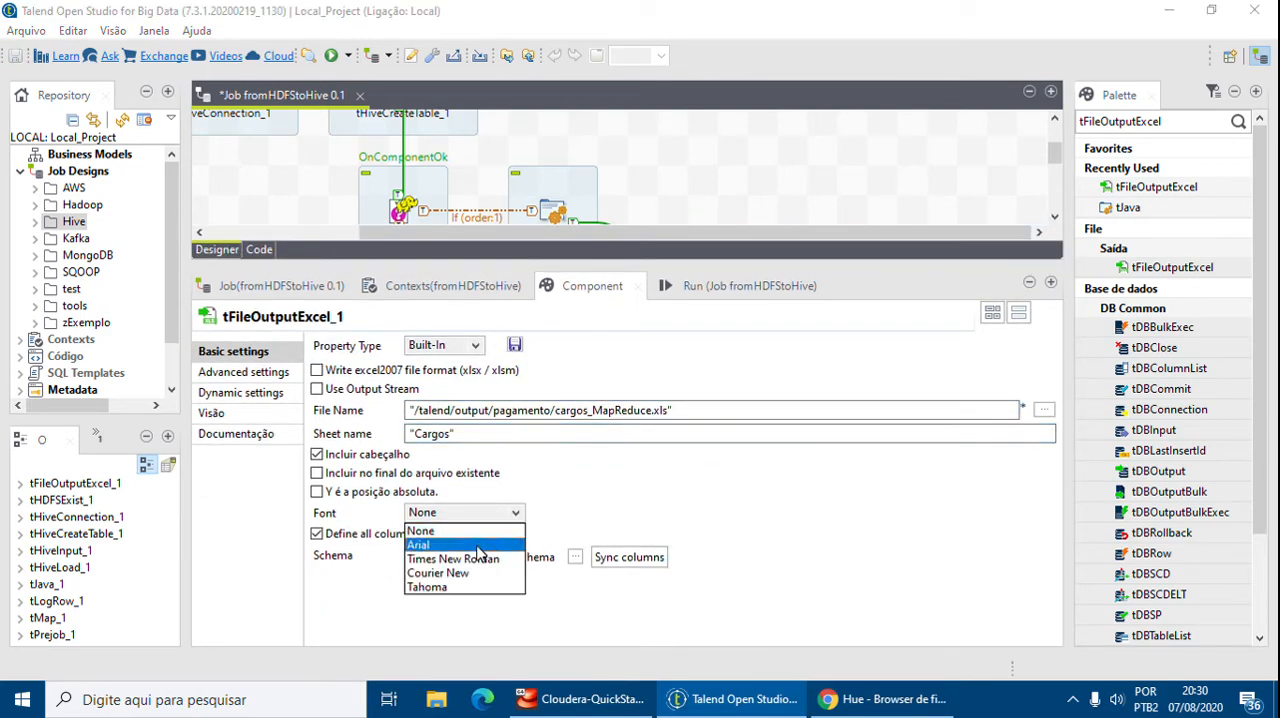
left_click(486, 543)
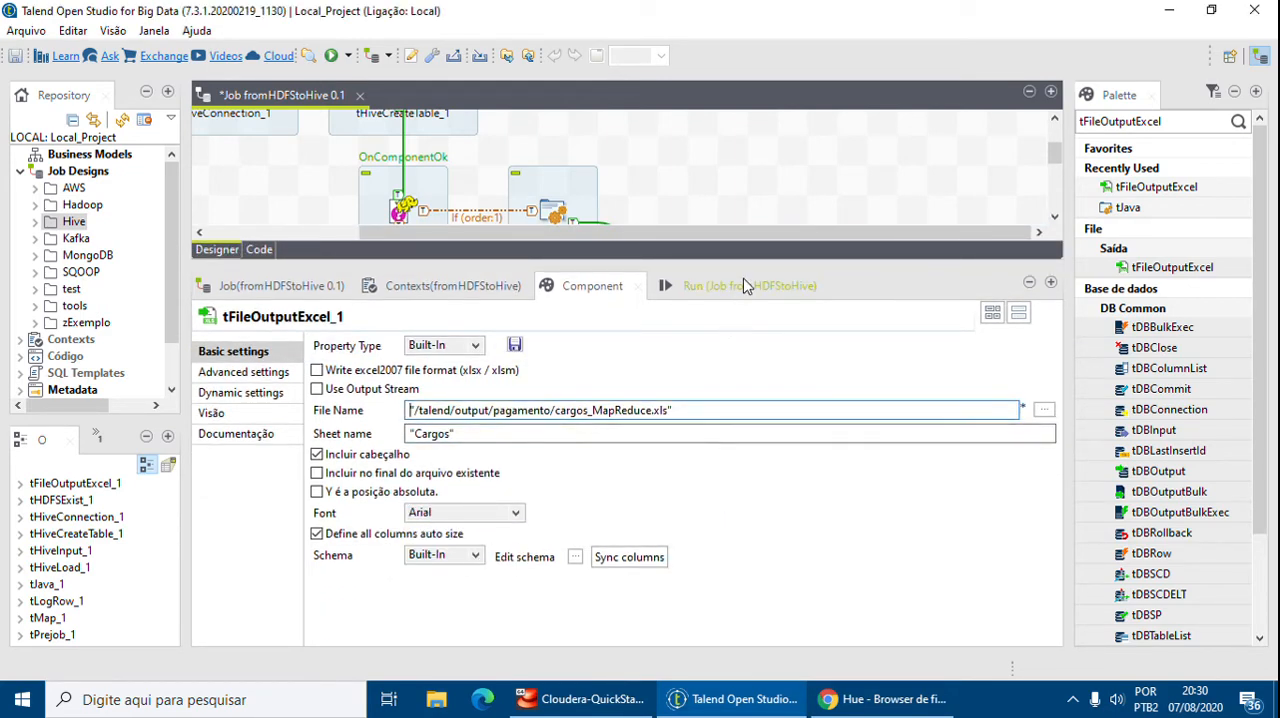
left_click_drag(762, 265, 762, 518)
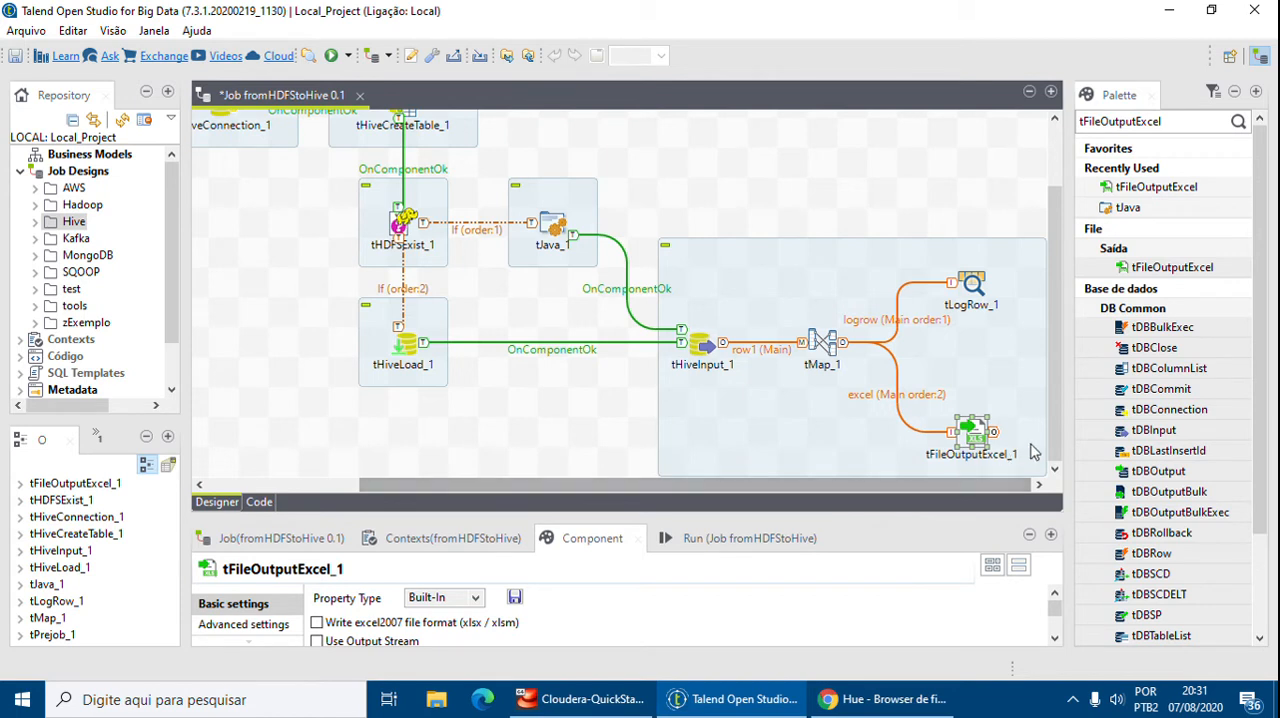
left_click(978, 435)
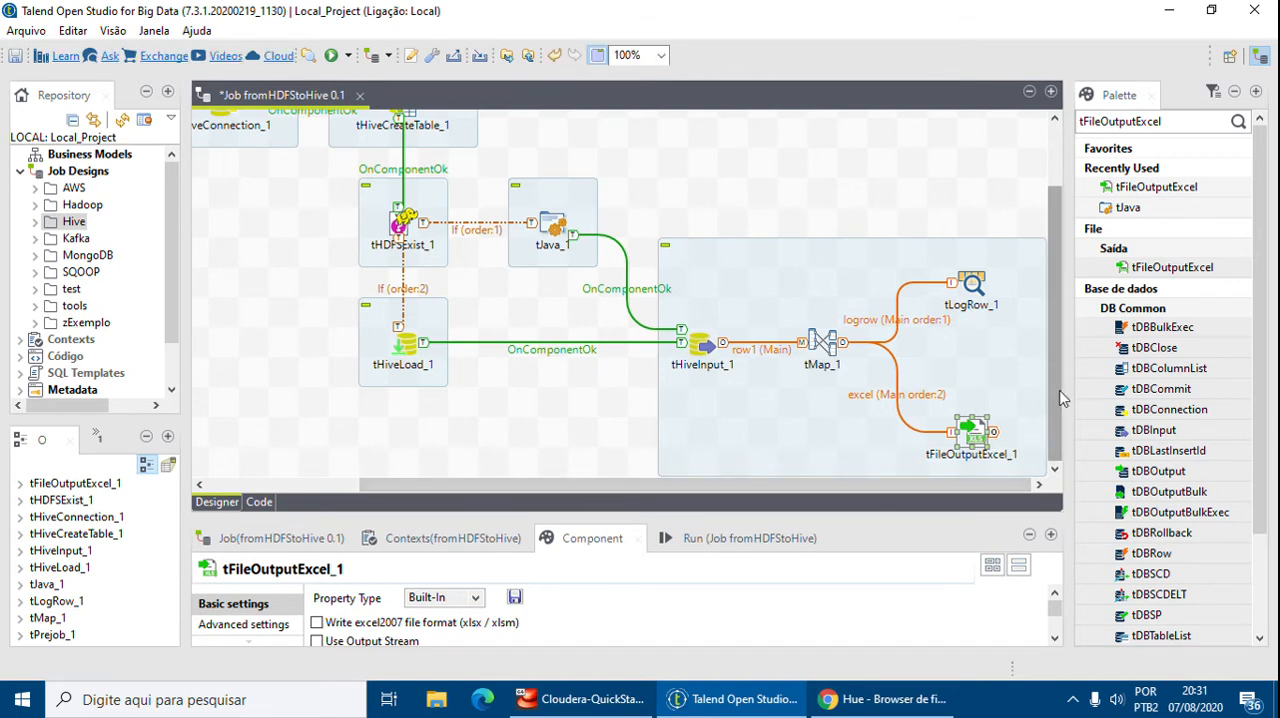
scroll(1047, 400, "up", 2)
left_click_drag(900, 513, 738, 395)
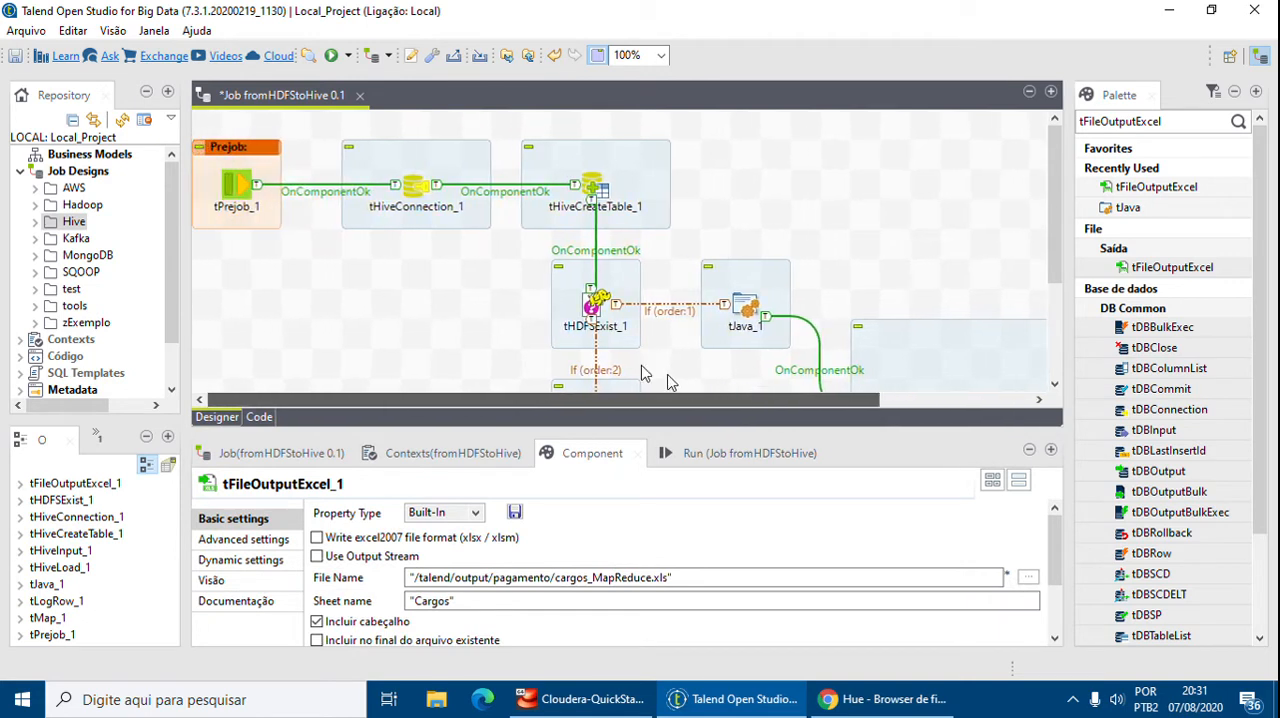
left_click(16, 56)
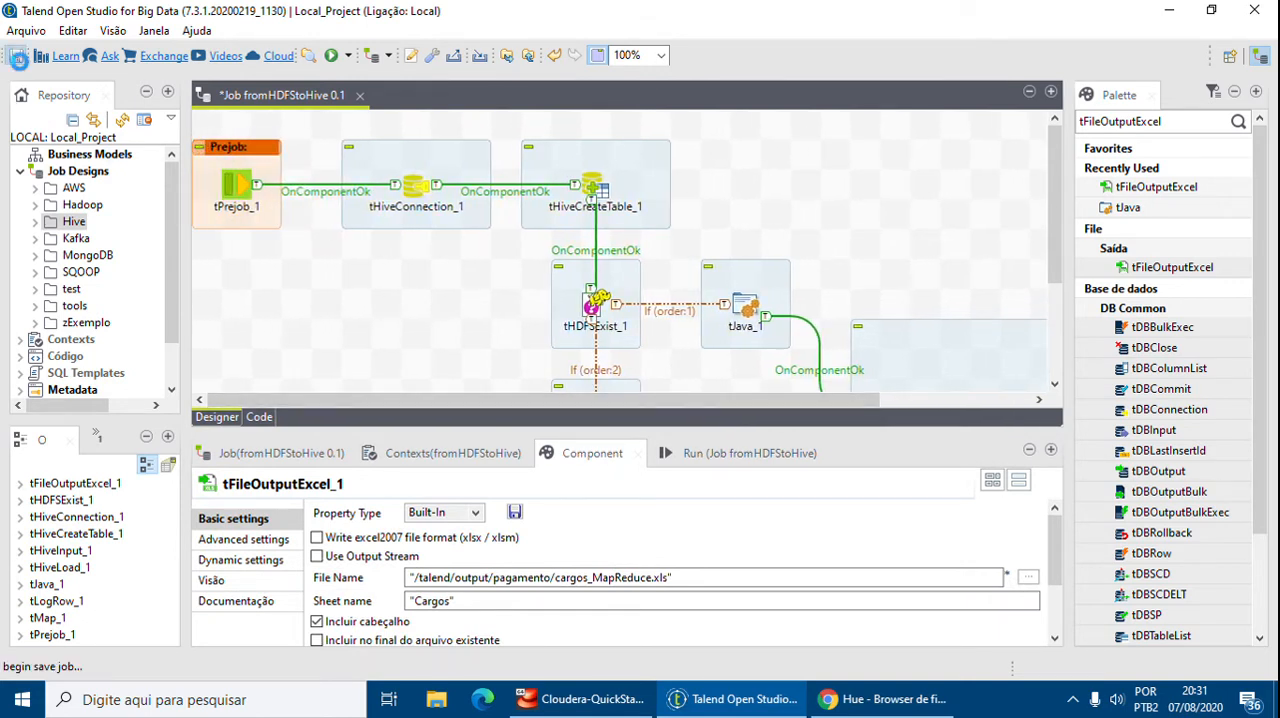
mouse_move(753, 712)
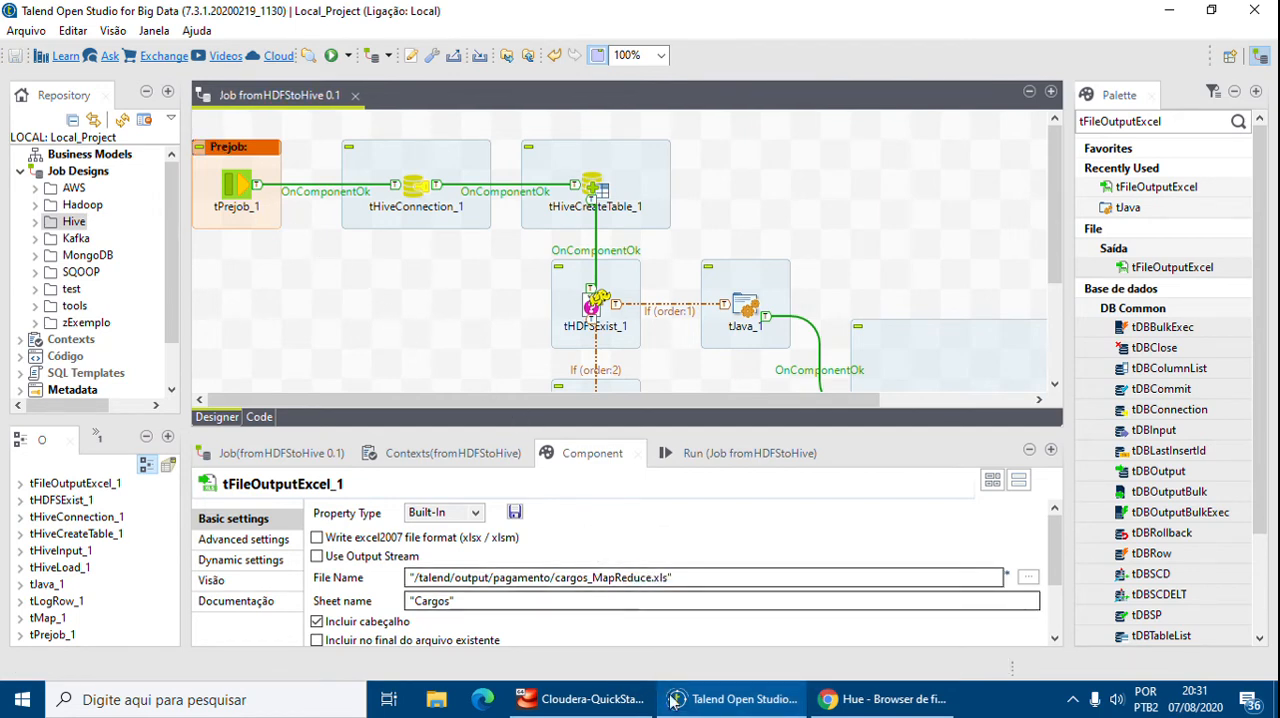
left_click(884, 705)
left_click(884, 705)
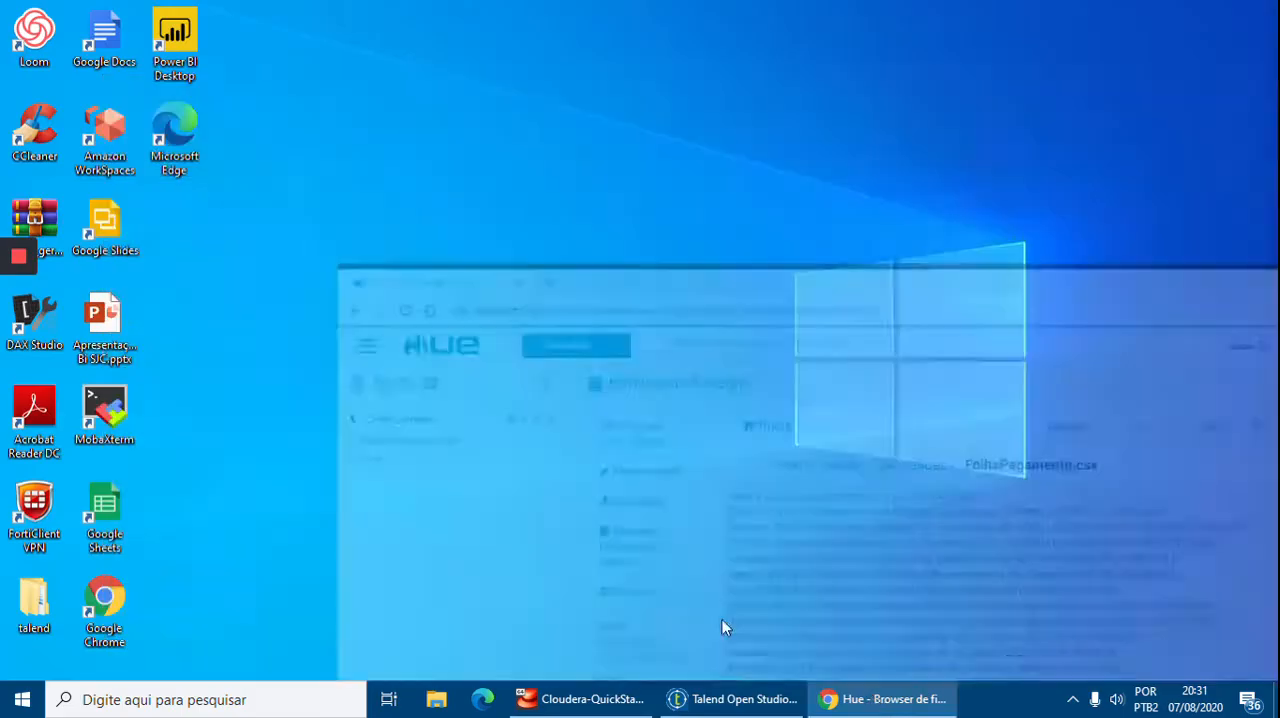
left_click(748, 712)
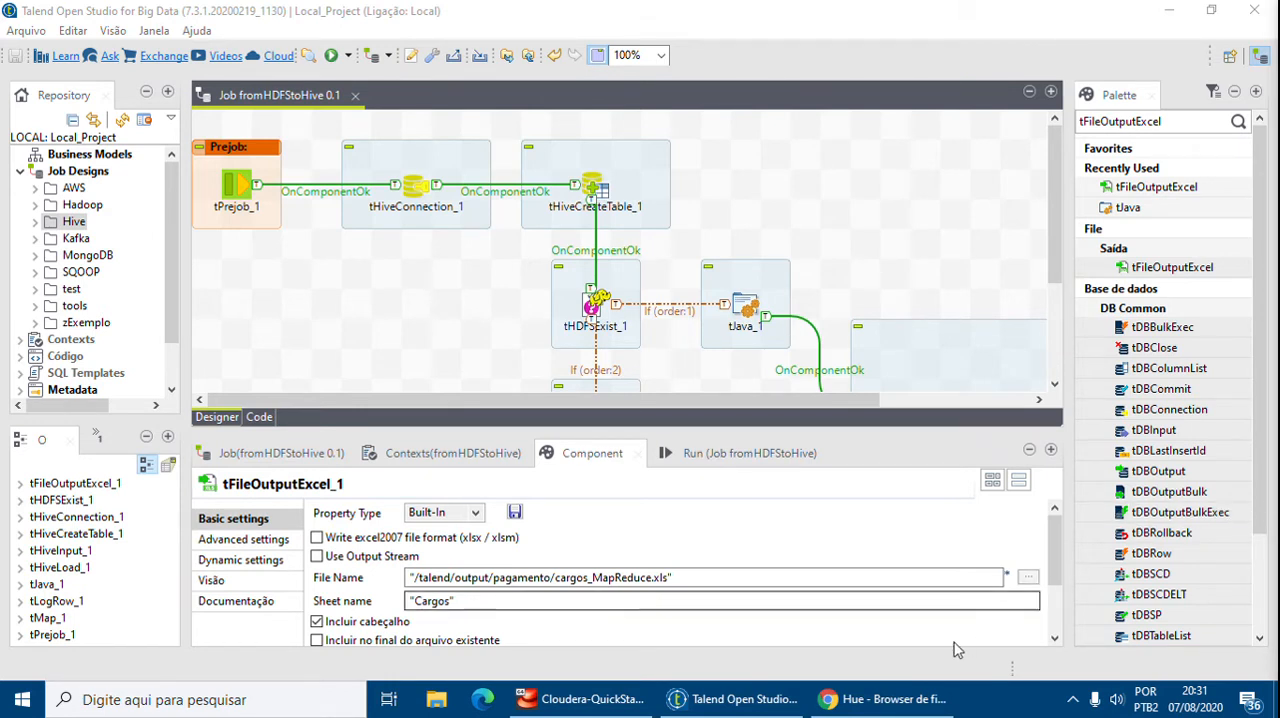
Enable custom JVM arguments in the run's advanced settings and add the argument -Dhadoop.home.dir=C:/tmp/winutils
left_click(724, 453)
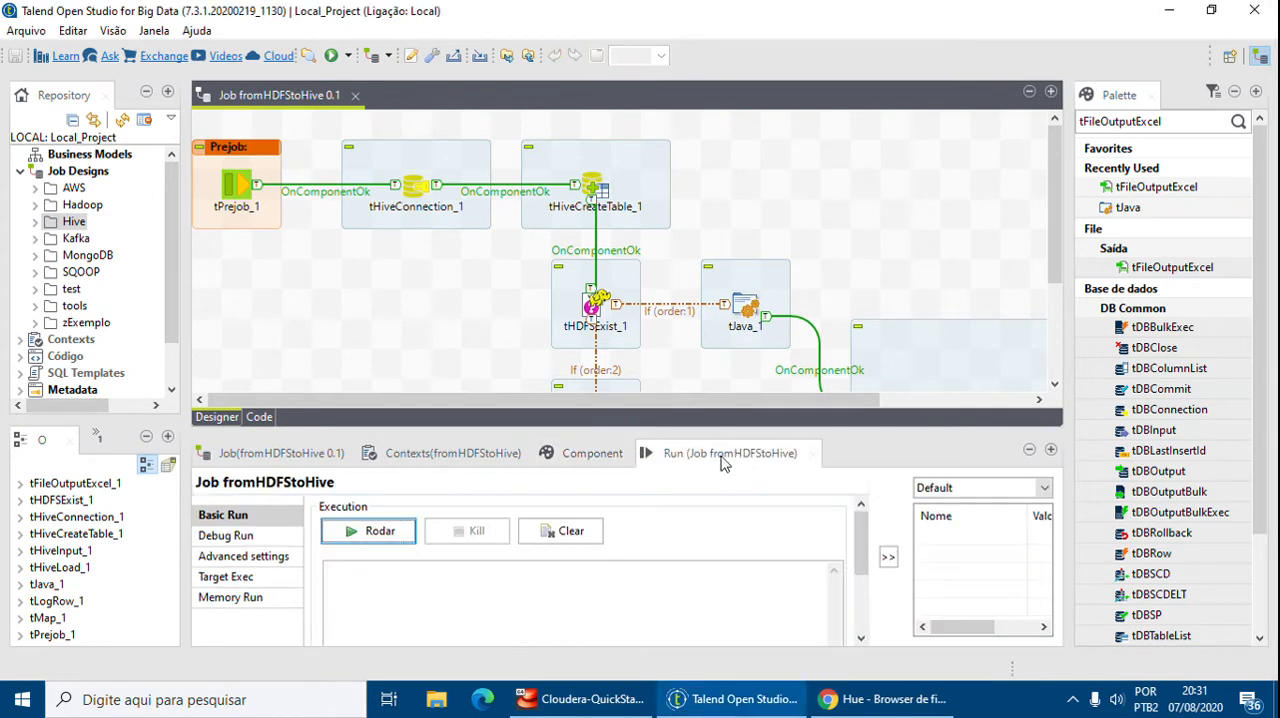
left_click(245, 557)
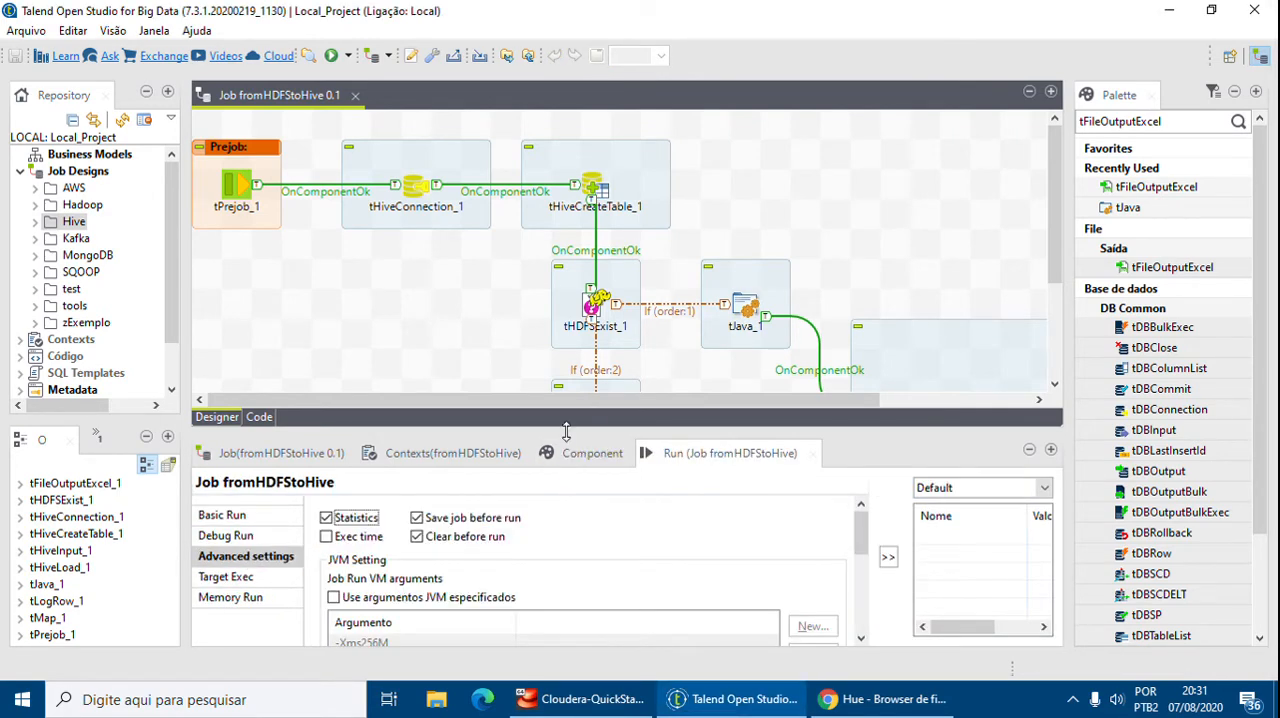
left_click_drag(572, 432, 582, 316)
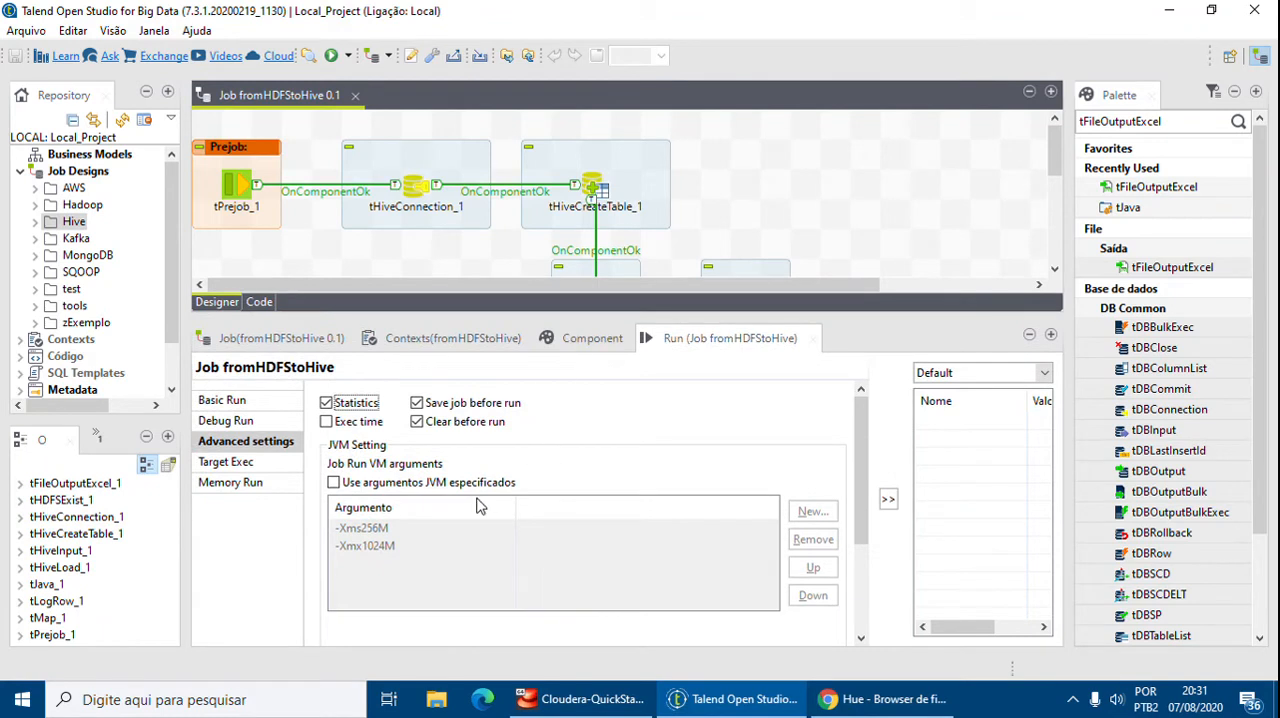
left_click(445, 484)
left_click(812, 510)
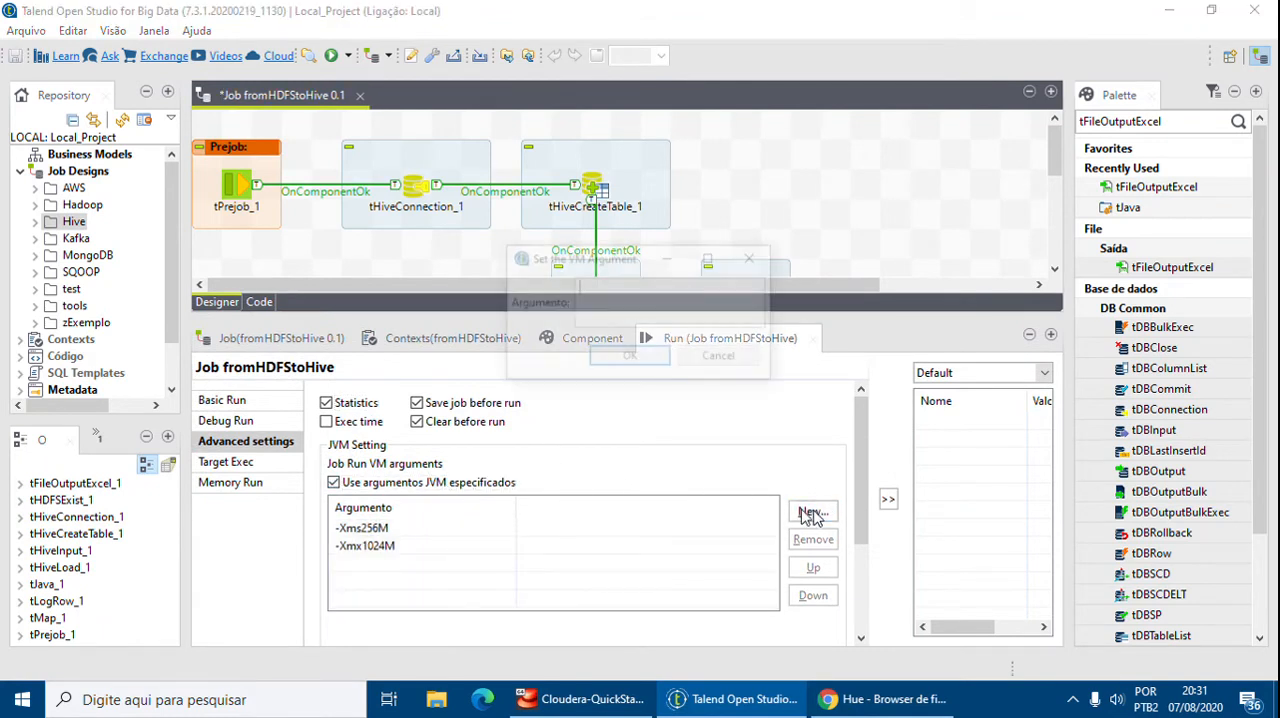
type("-Dhadoop.home.dir=C:/tmp/winutils")
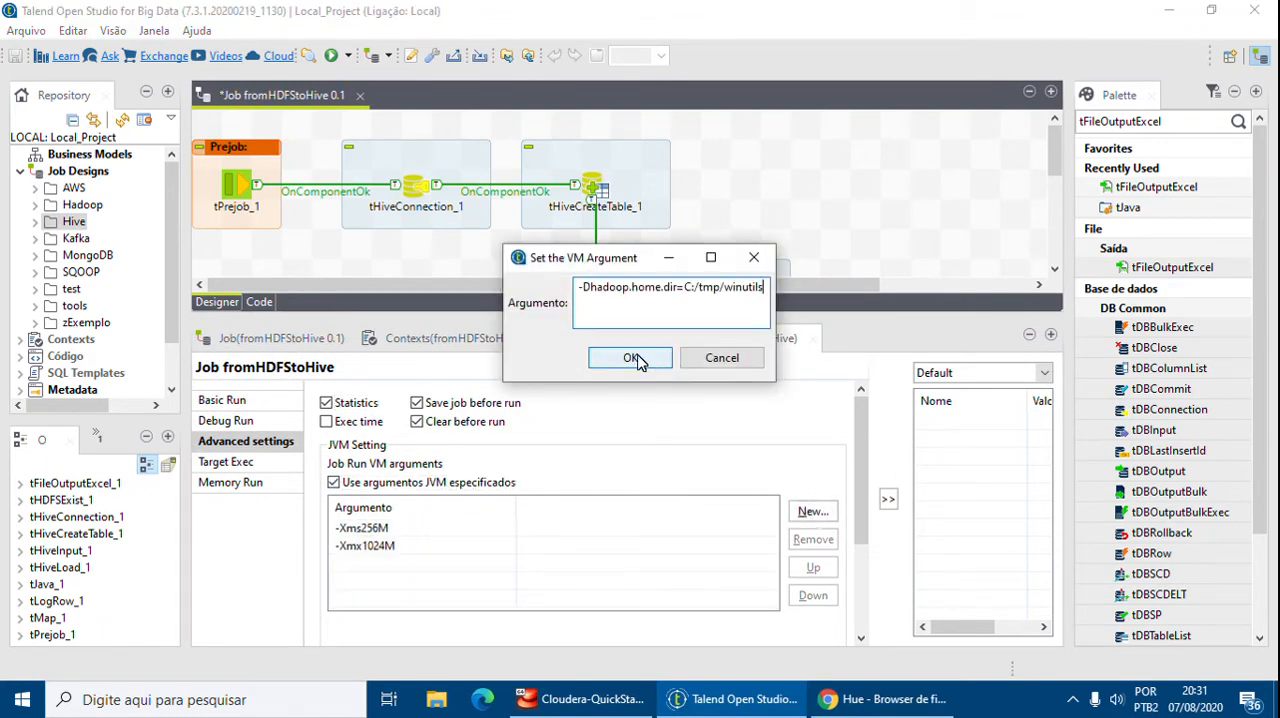
left_click(632, 359)
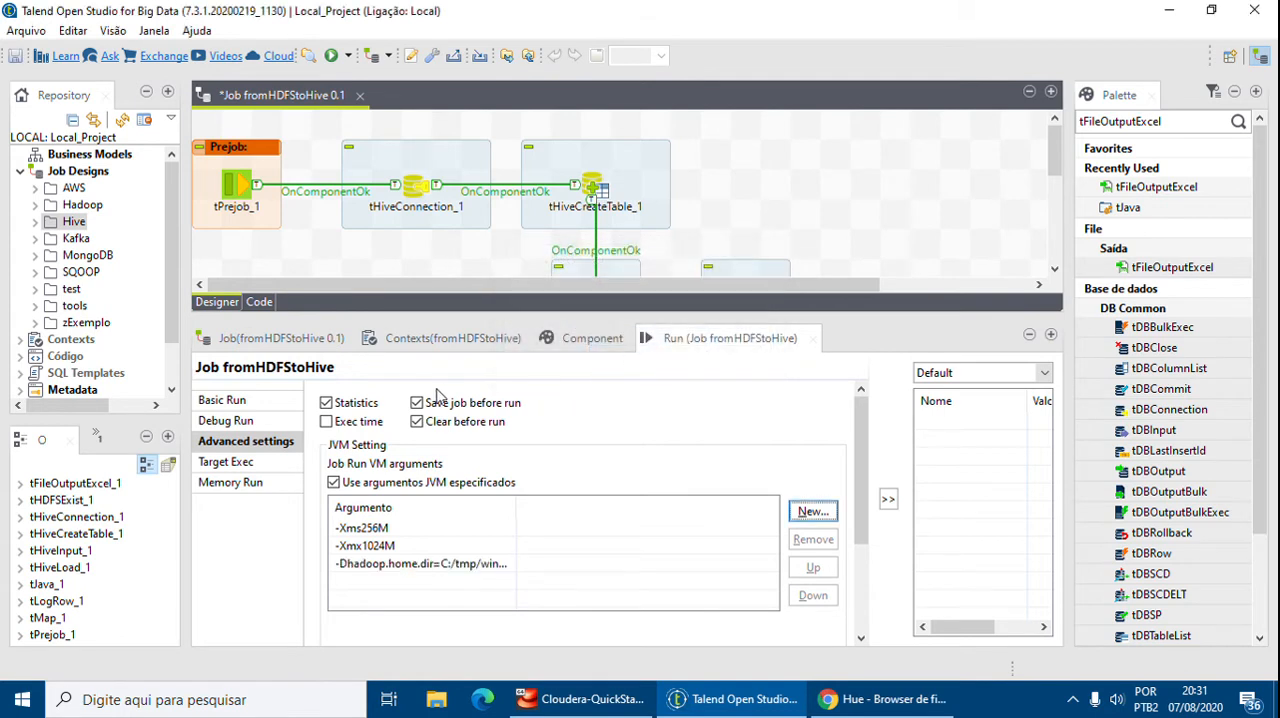
left_click(222, 400)
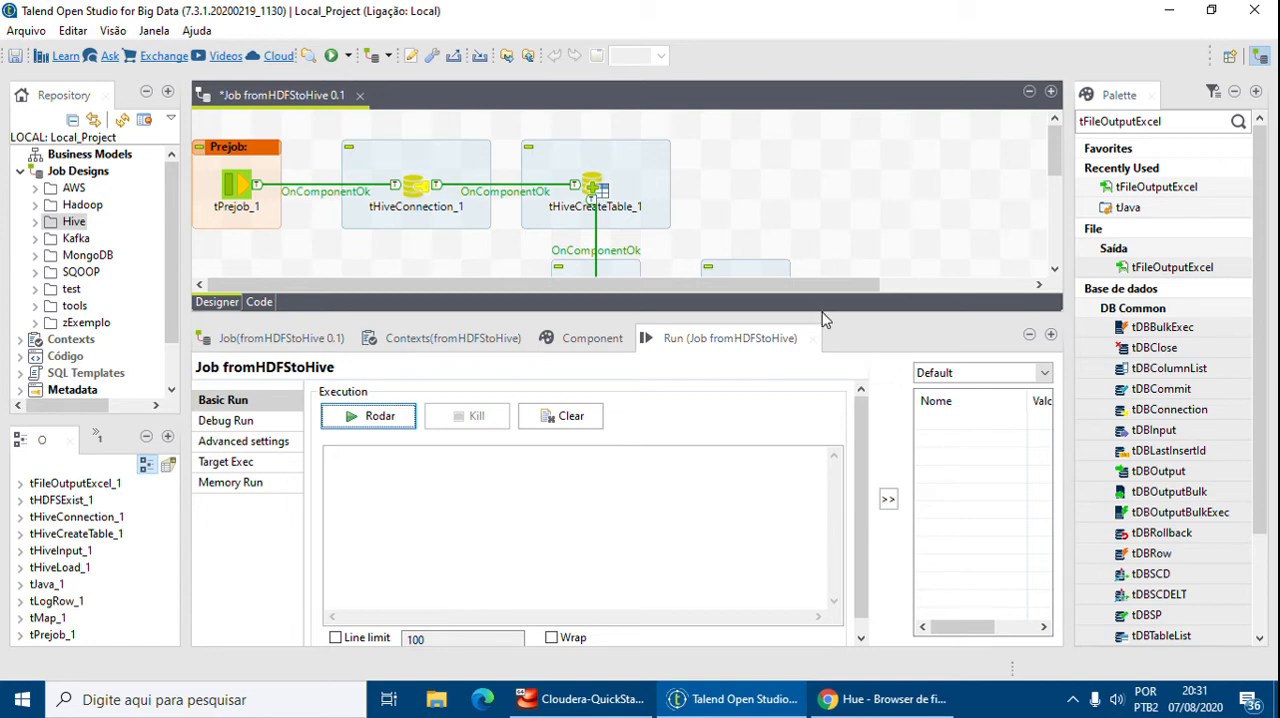
left_click_drag(828, 318, 812, 546)
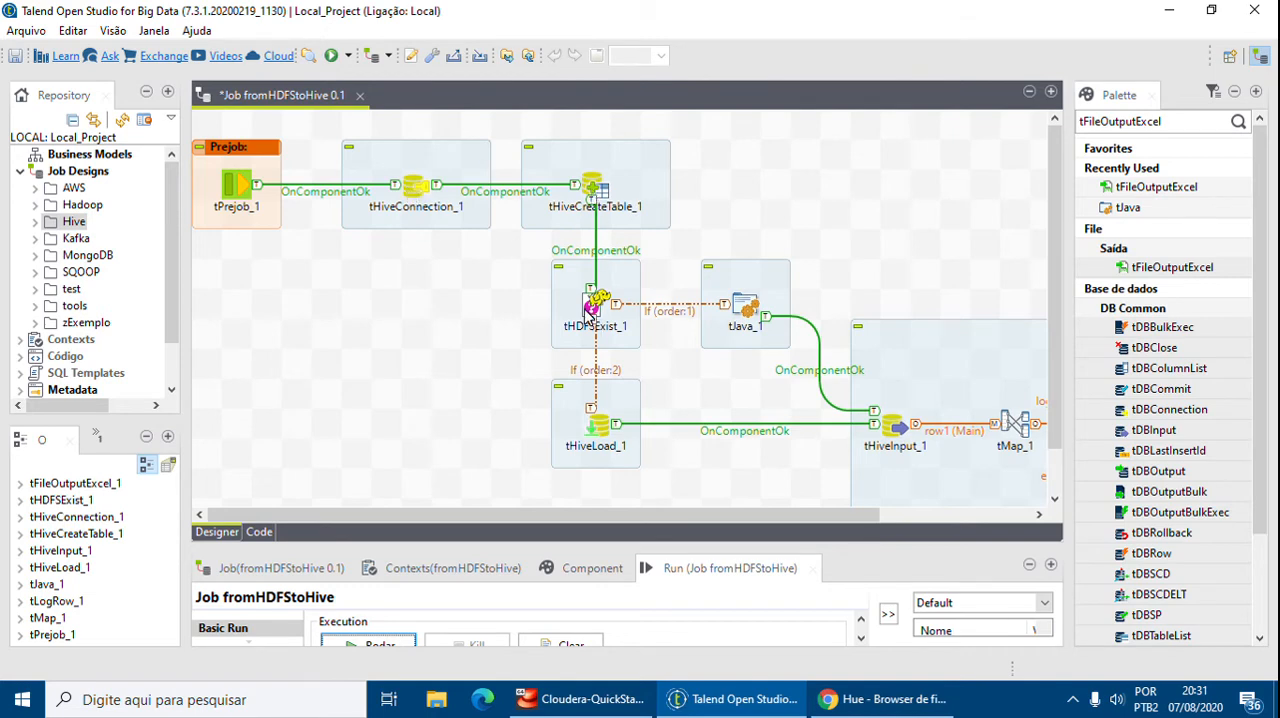
left_click(880, 699)
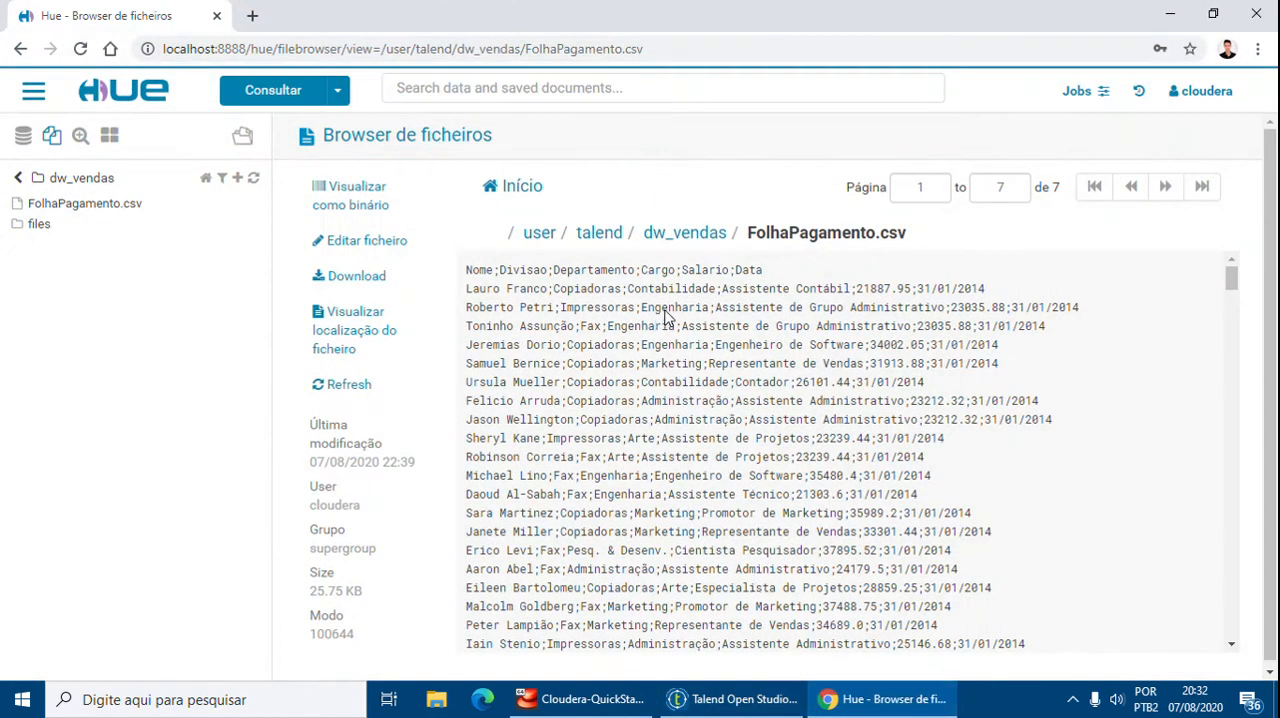
left_click(880, 699)
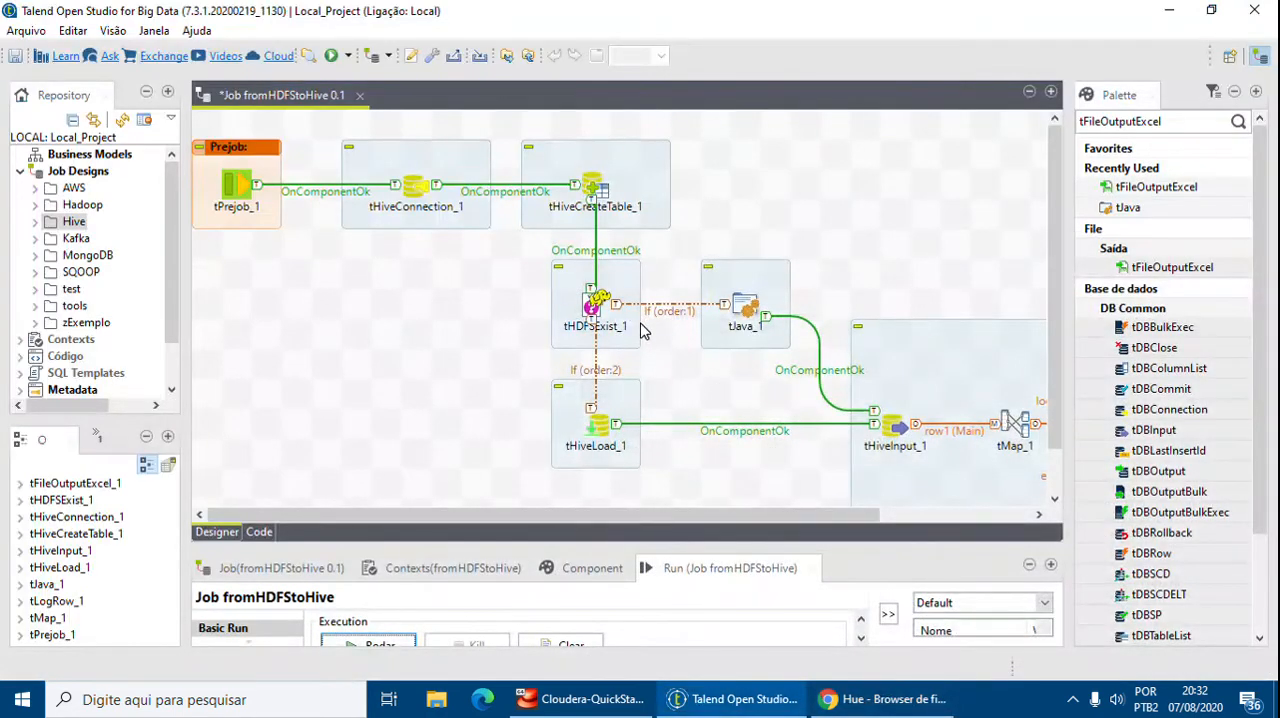
Save the fromHDFStoHive job
left_click(745, 315)
scroll(780, 517, "right", 1)
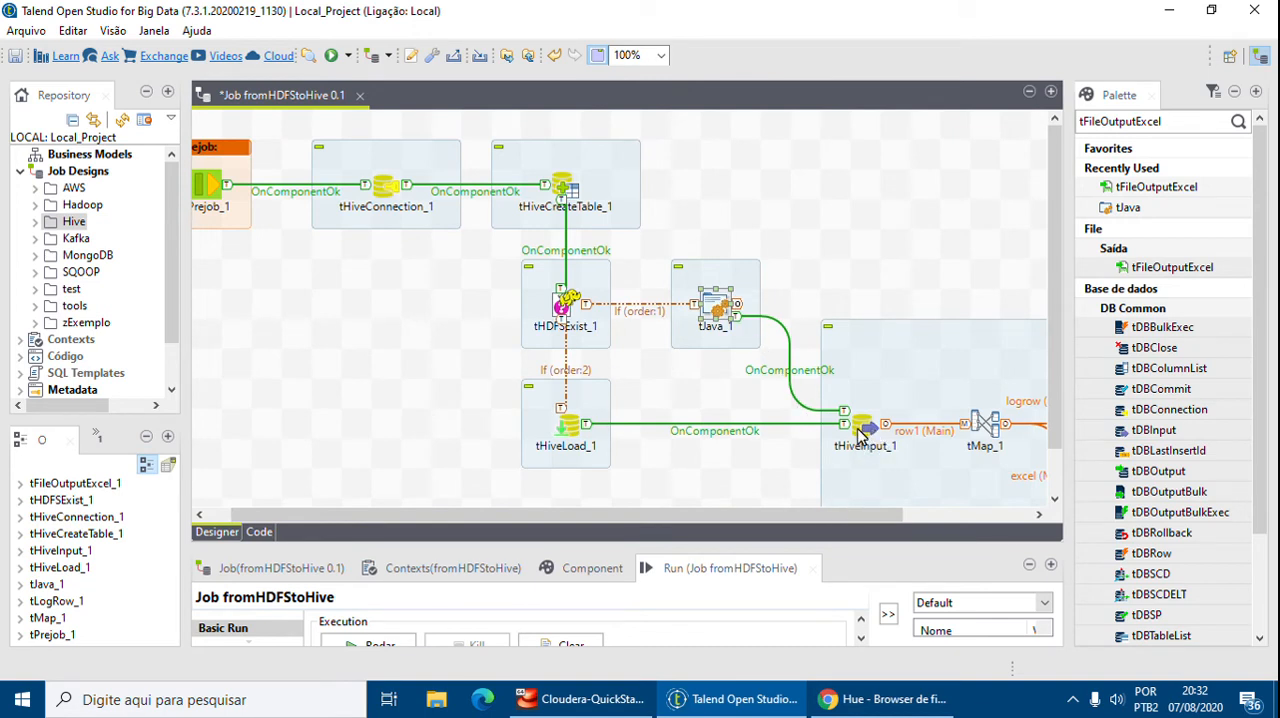
left_click(566, 428)
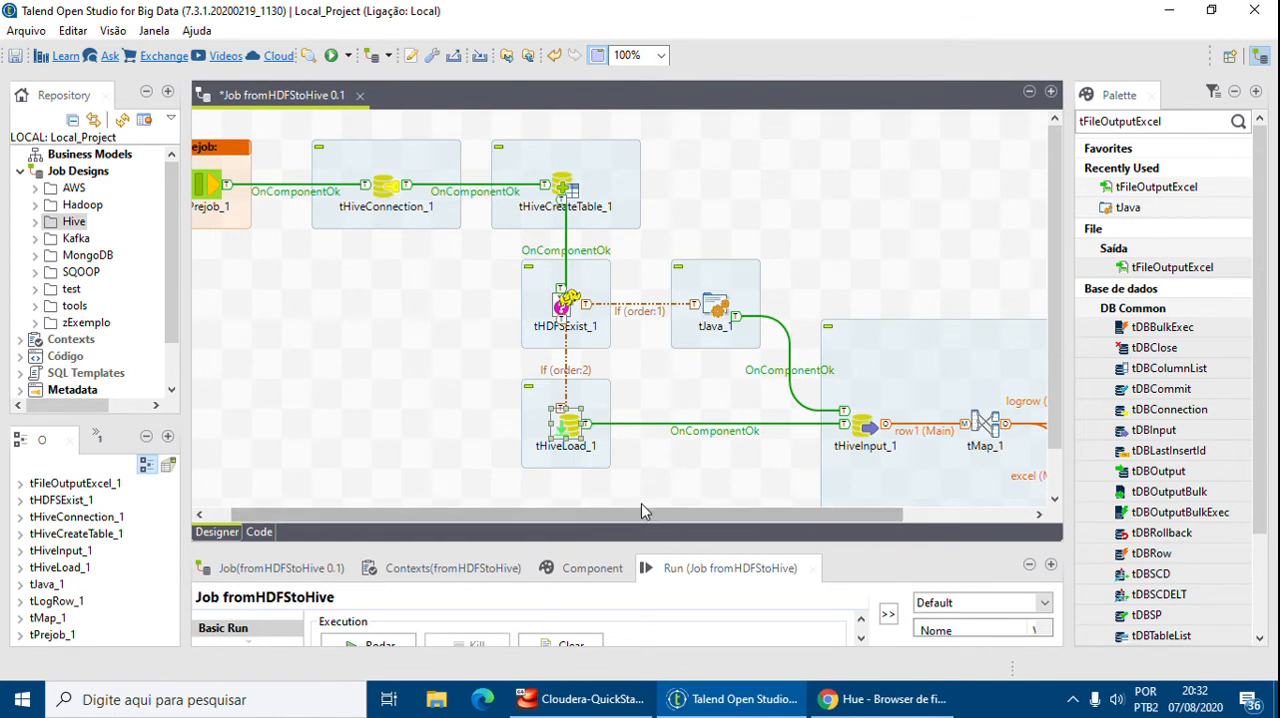
left_click_drag(625, 514, 795, 513)
left_click_drag(915, 517, 762, 513)
left_click(15, 55)
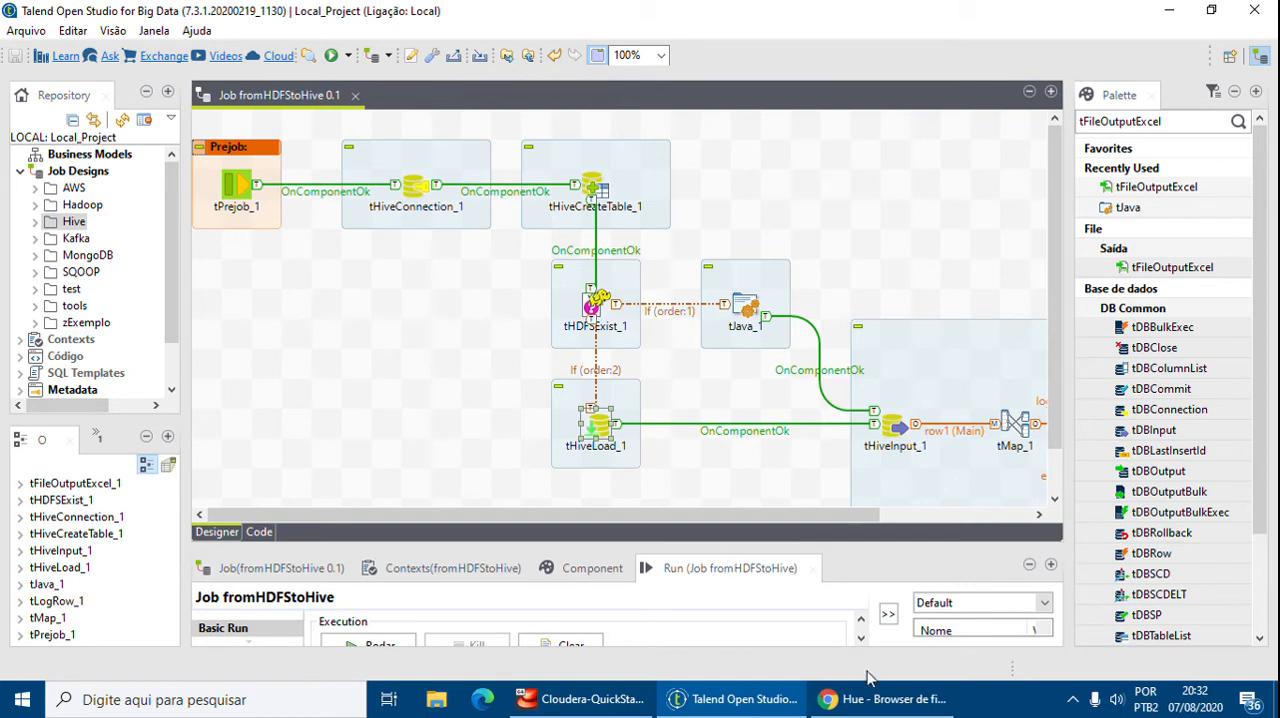
Switch to Hue and browse the Hive databases, refreshing the list and opening dw_vendas's tables
mouse_move(880, 712)
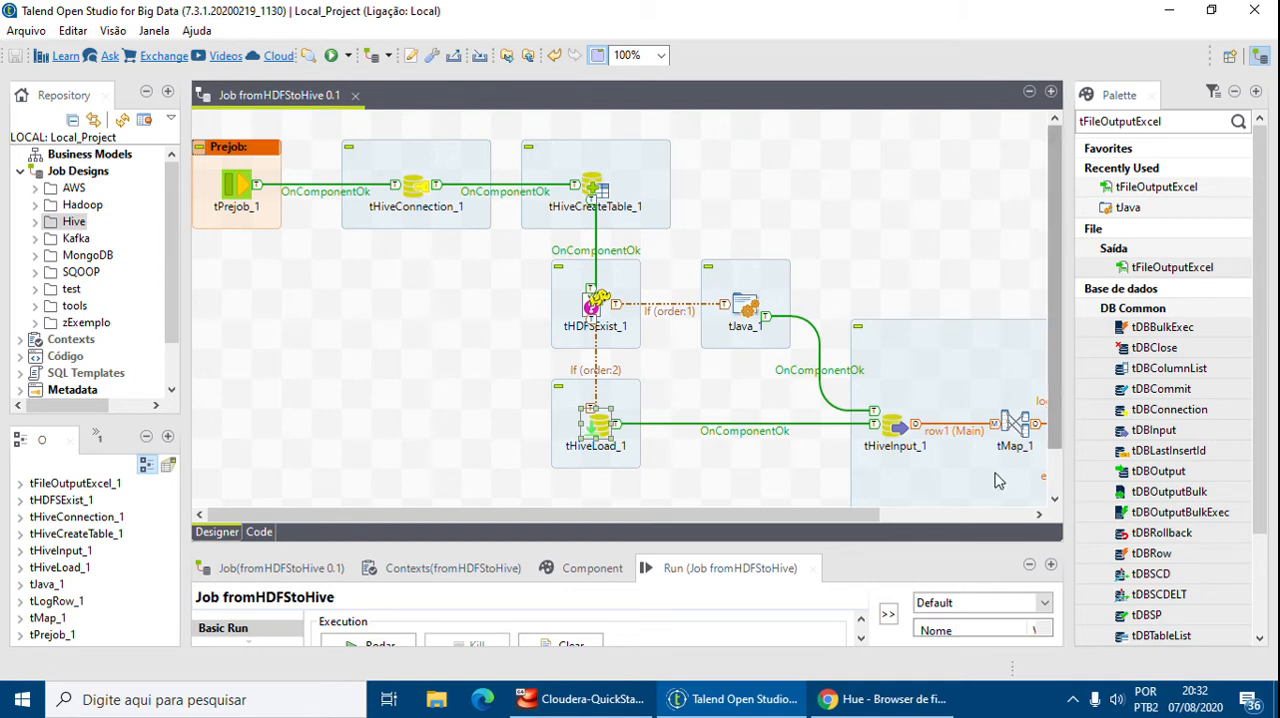
left_click(868, 712)
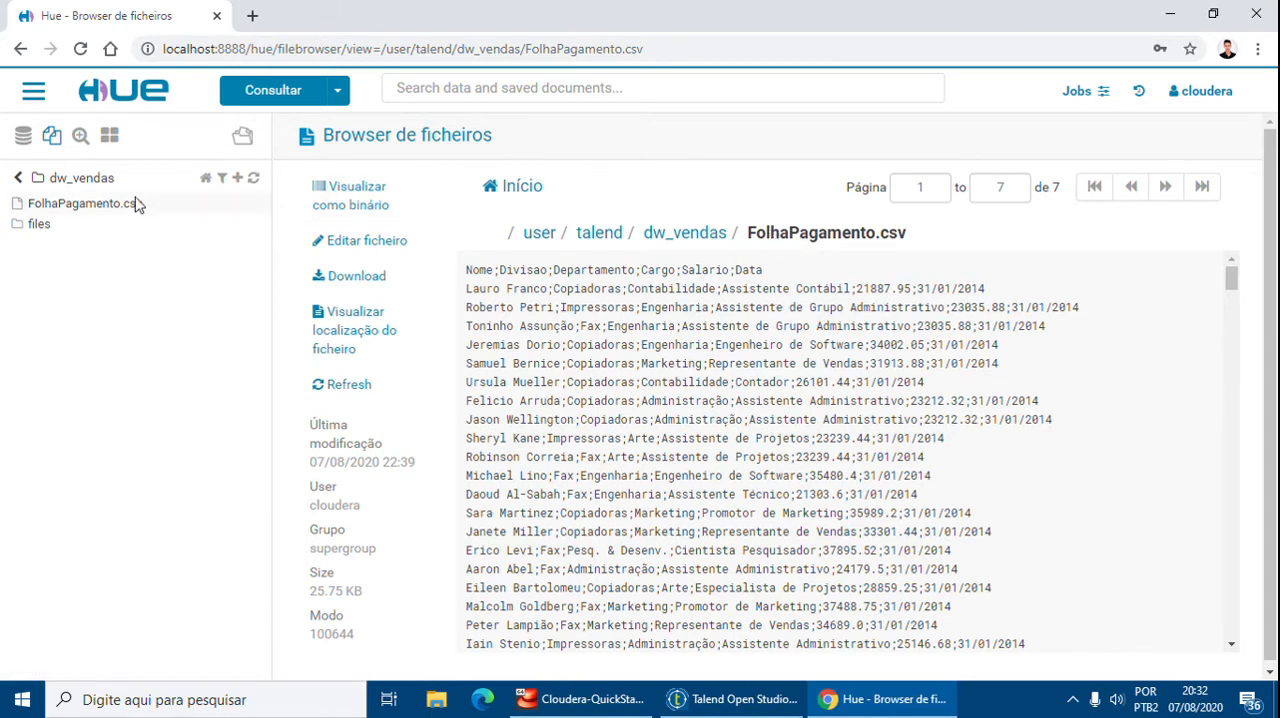
left_click(24, 136)
left_click(15, 182)
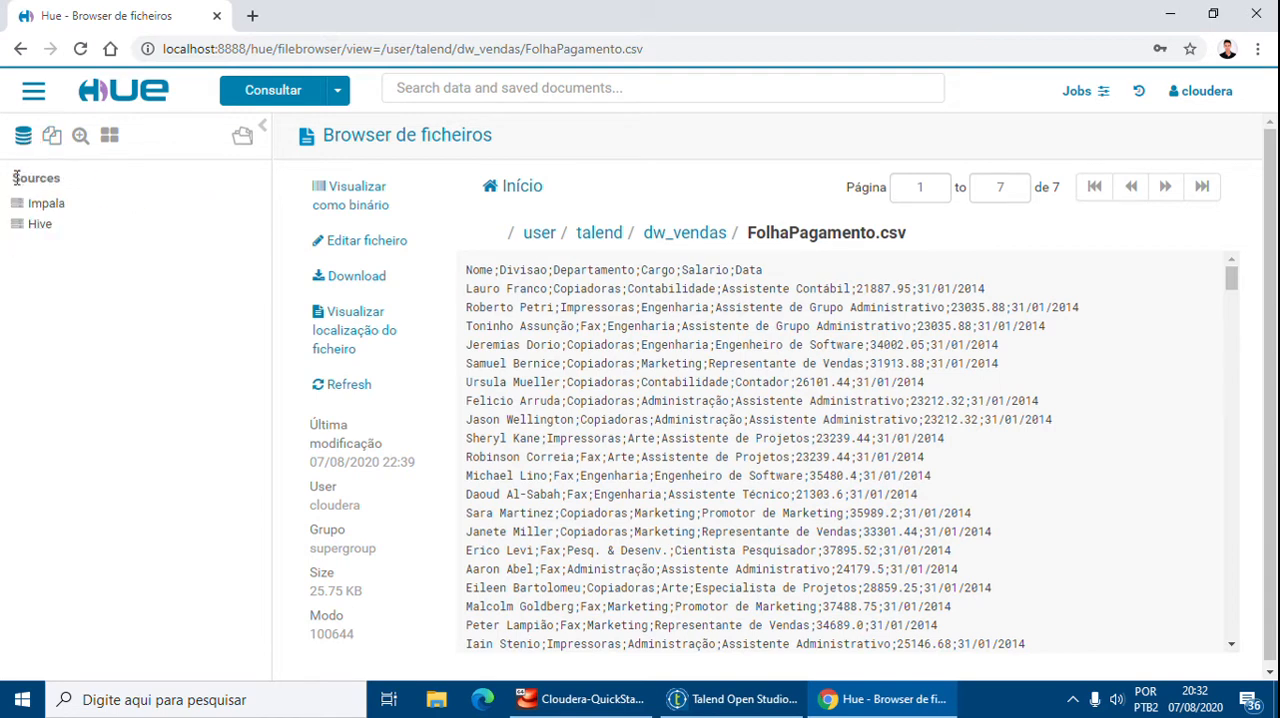
left_click(45, 228)
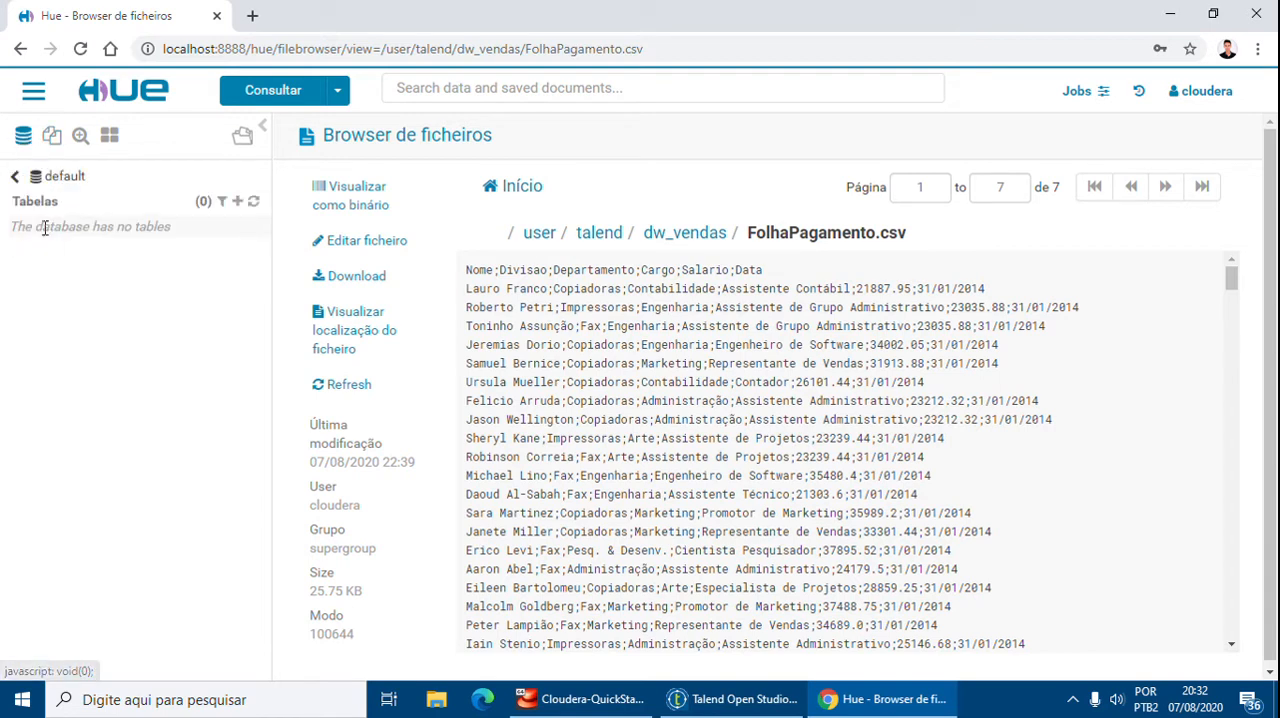
right_click(54, 186)
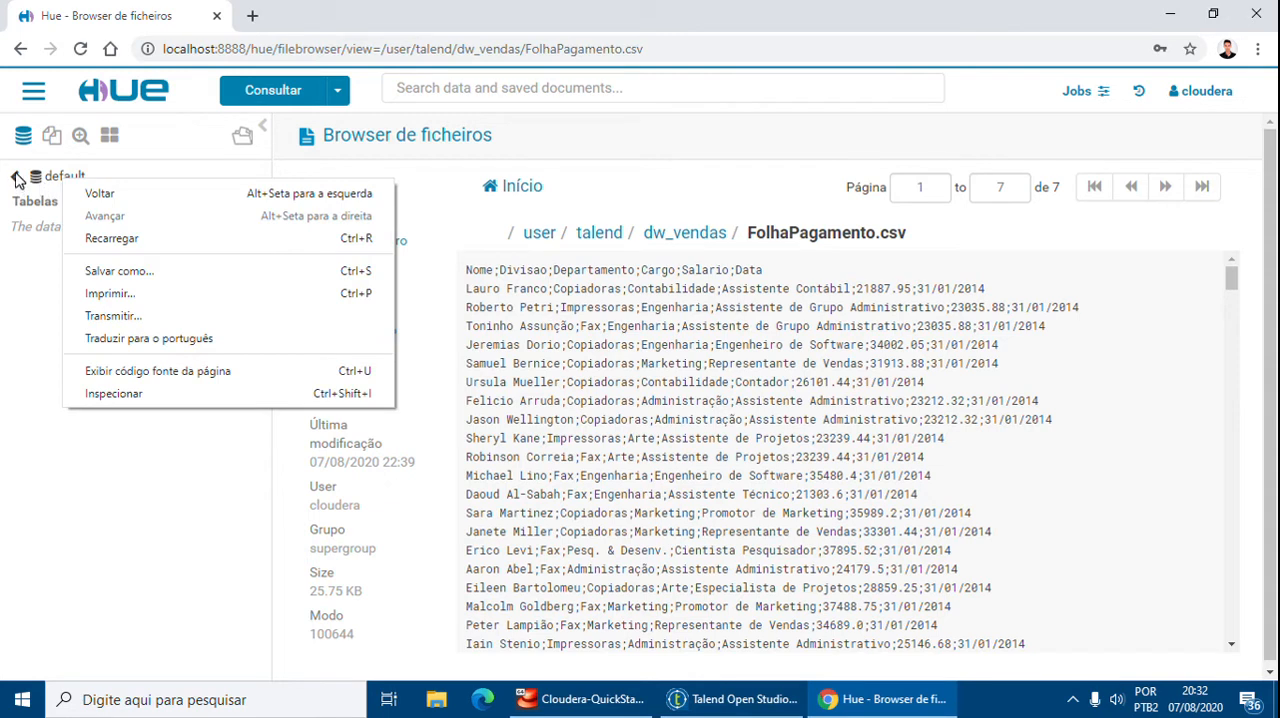
left_click(16, 180)
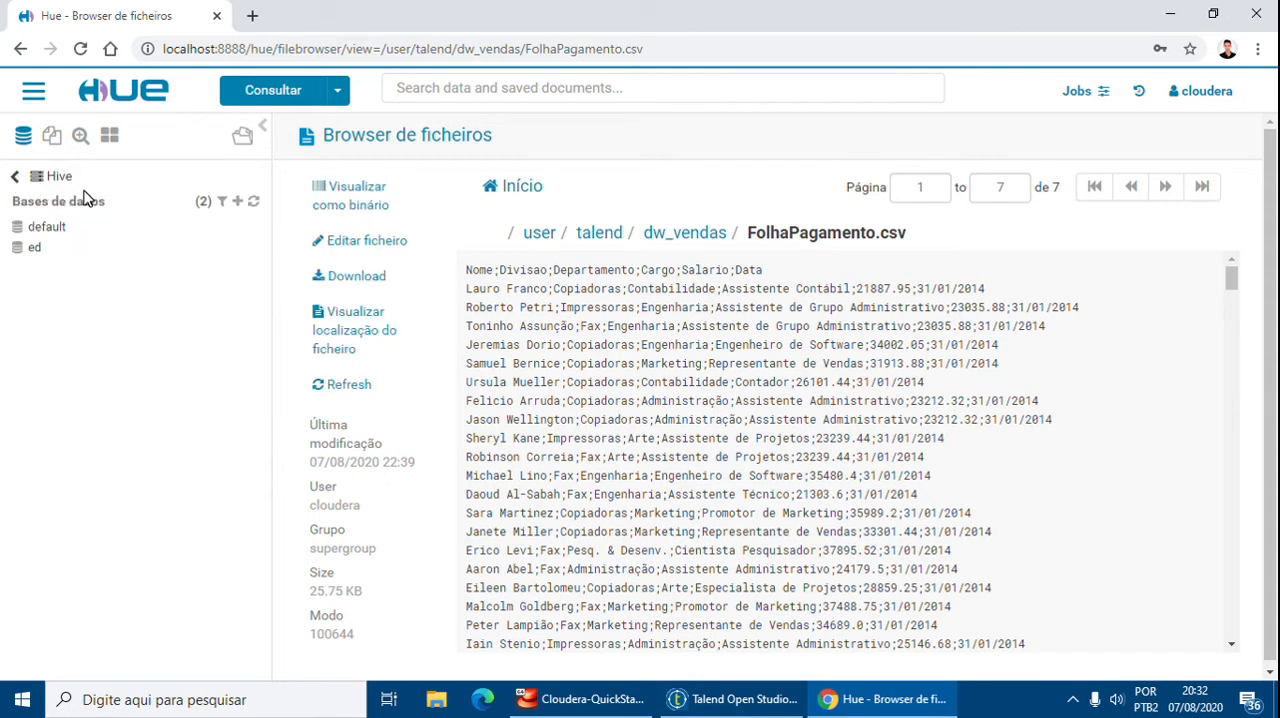
left_click(252, 204)
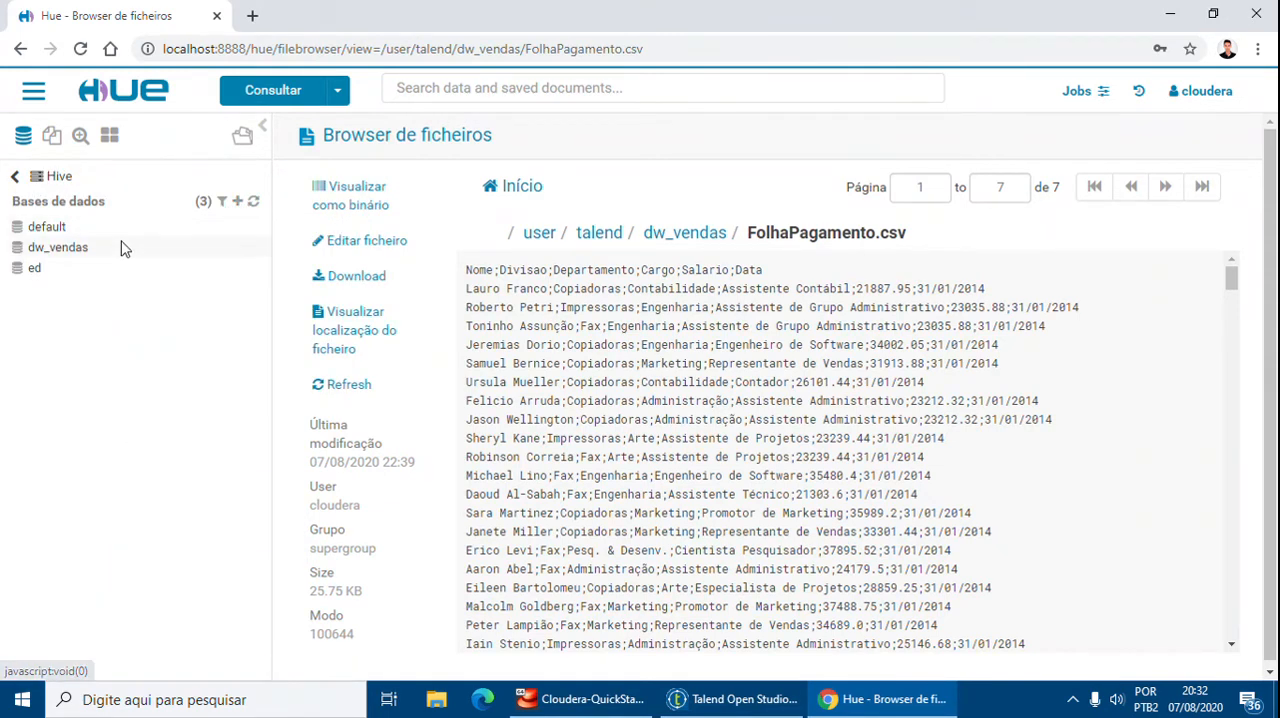
left_click(58, 248)
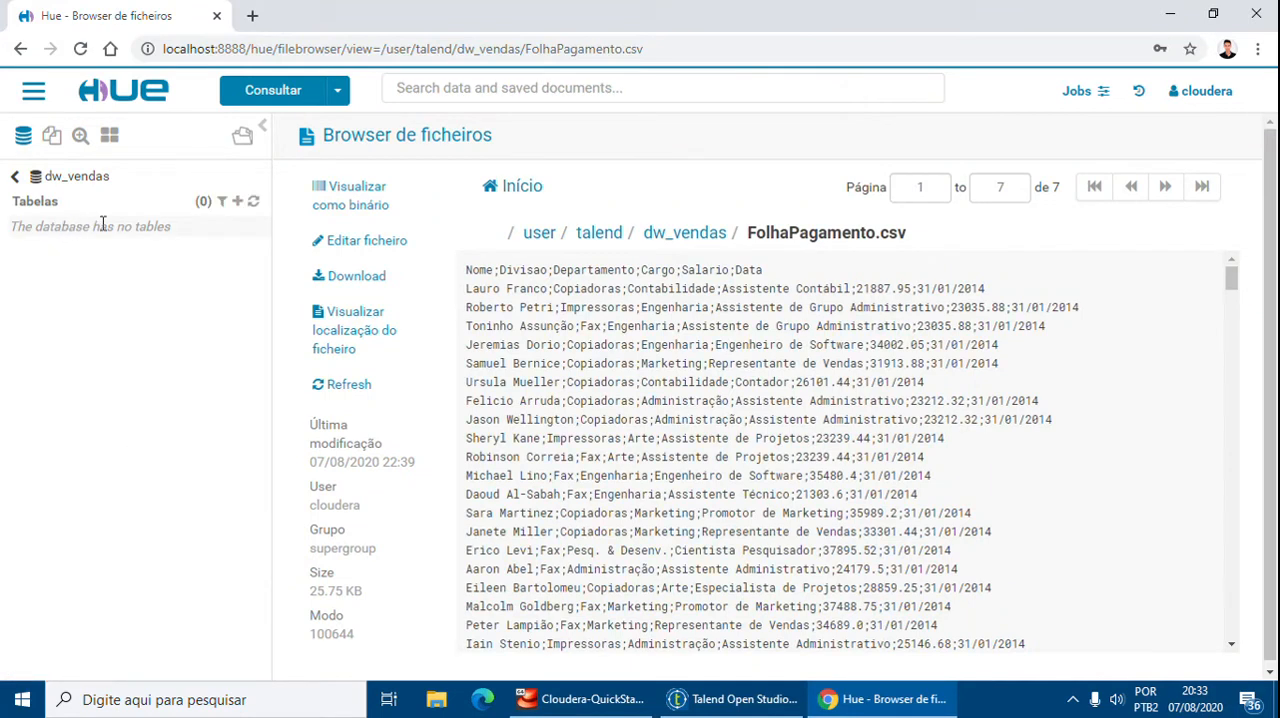
left_click(253, 201)
Open the Hive query editor in Hue
mouse_move(885, 705)
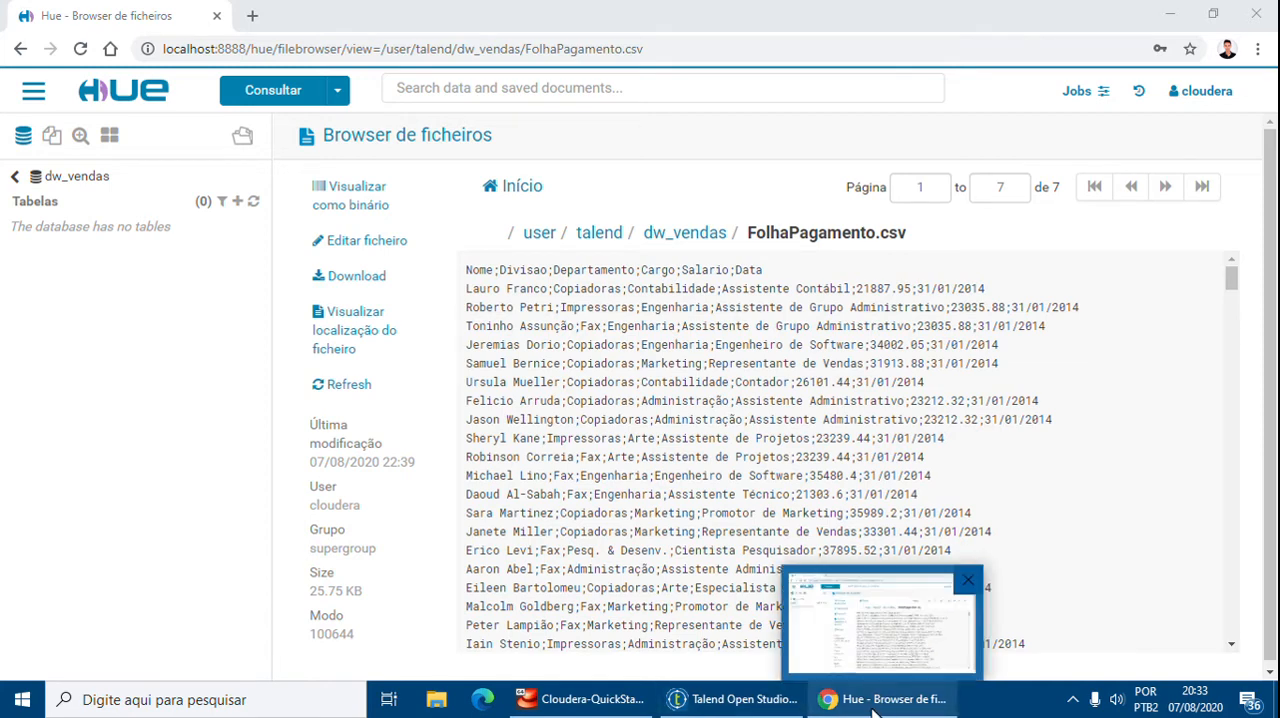
left_click(337, 91)
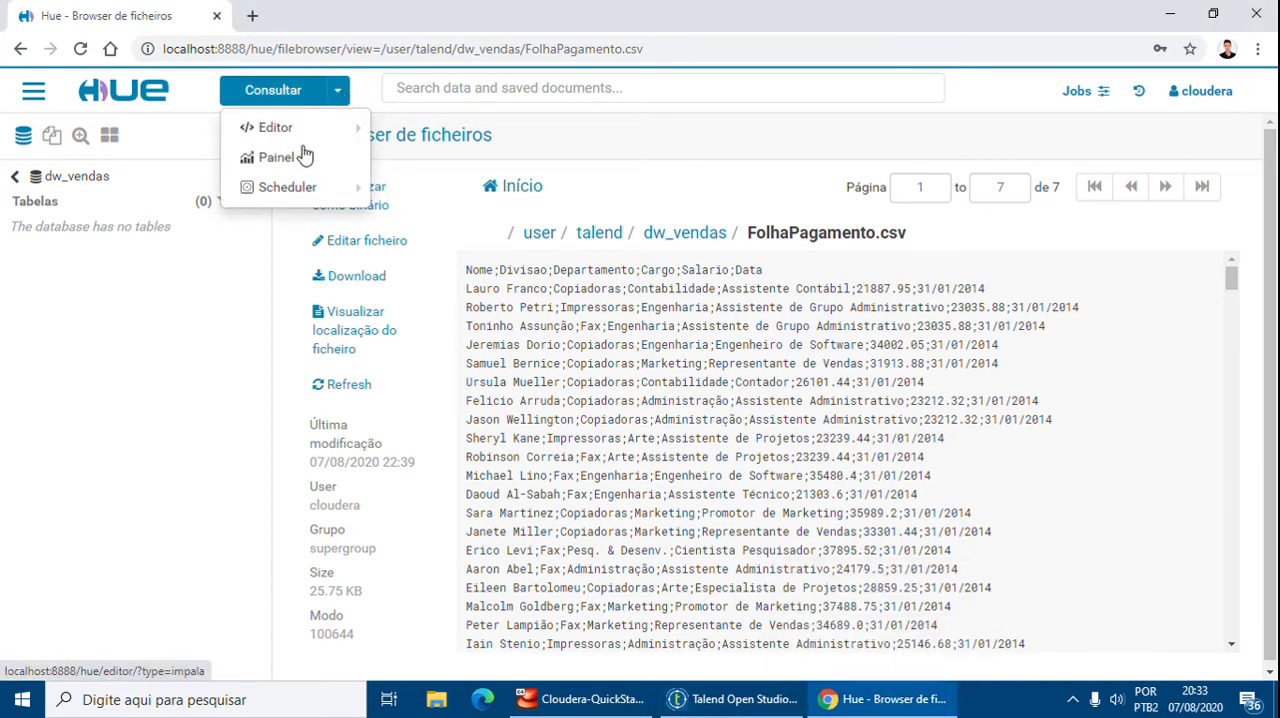
mouse_move(297, 140)
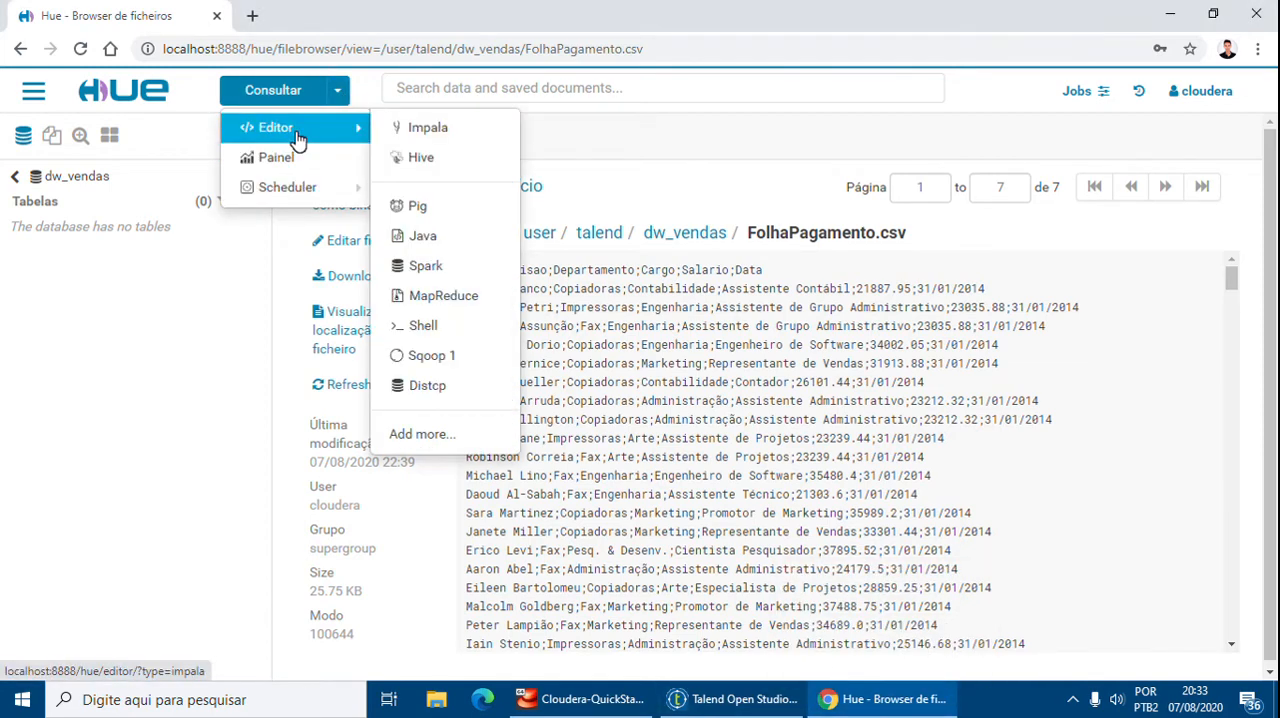
left_click(445, 162)
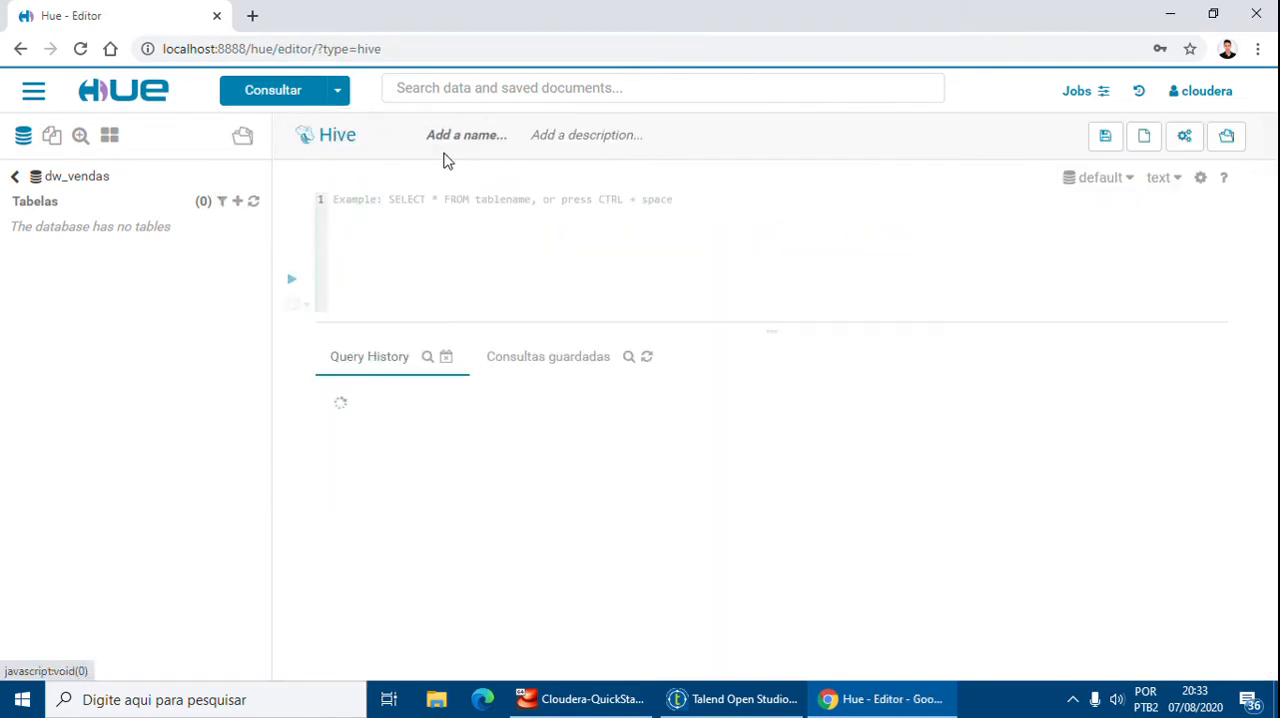
left_click(337, 97)
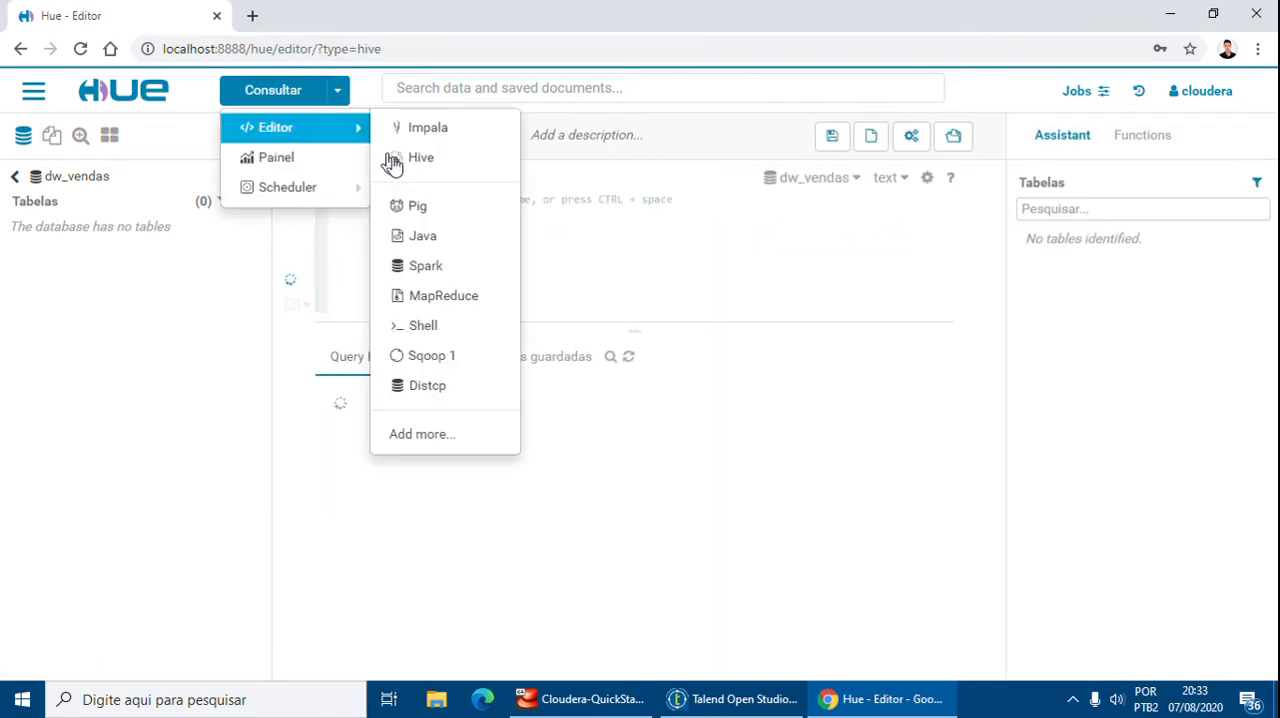
Write the query Select * from folhapagamento in the Hive editor
left_click(690, 225)
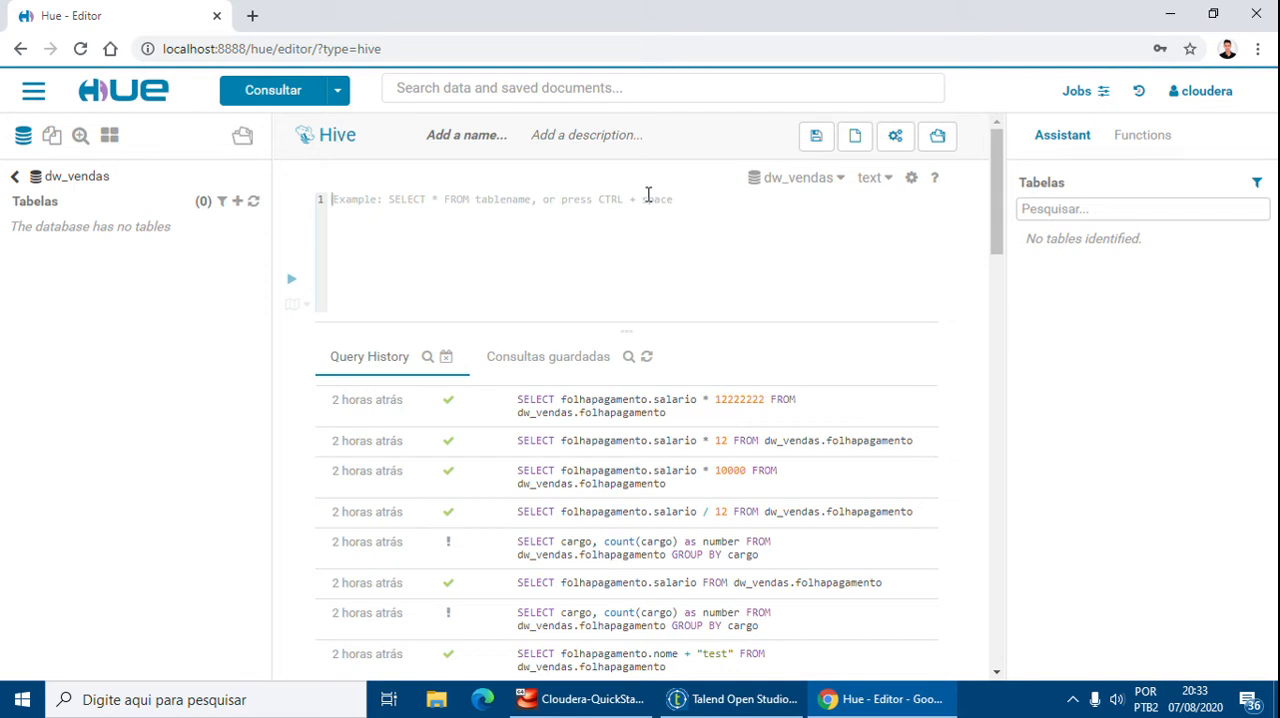
type("Select * ")
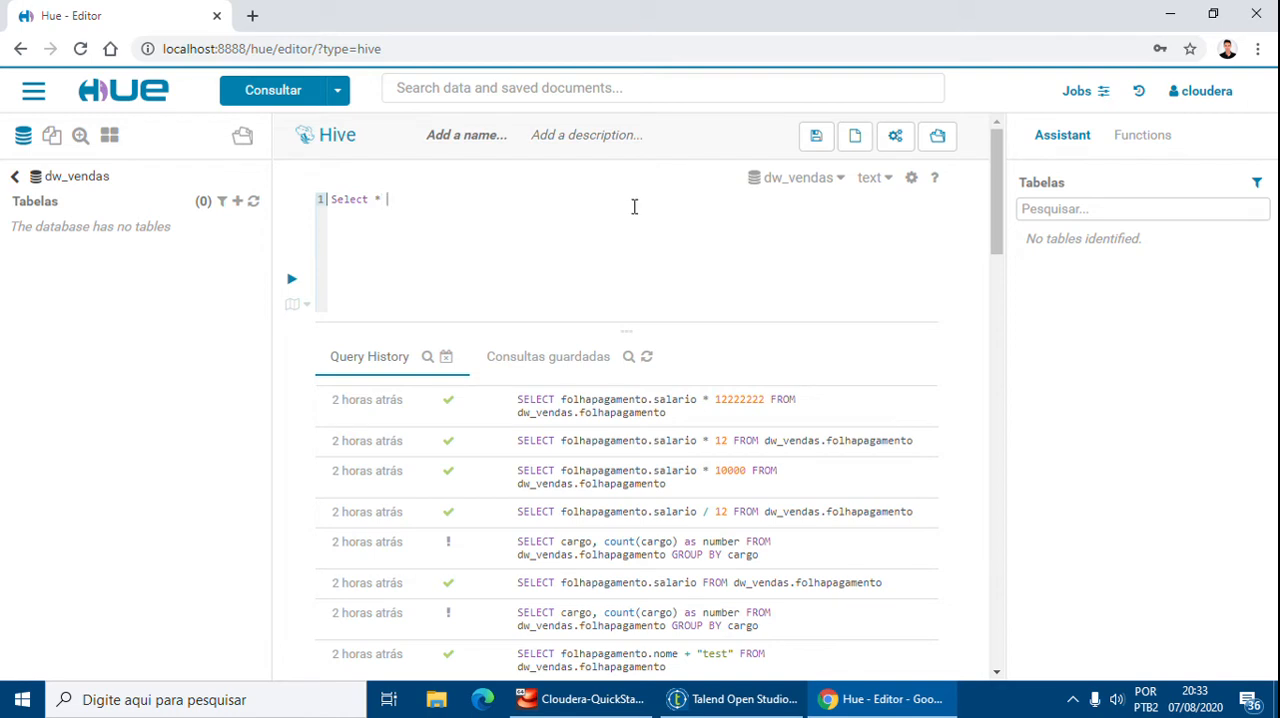
type("From")
key("BackSpace")
key("BackSpace")
key("BackSpace")
key("BackSpace")
key("BackSpace")
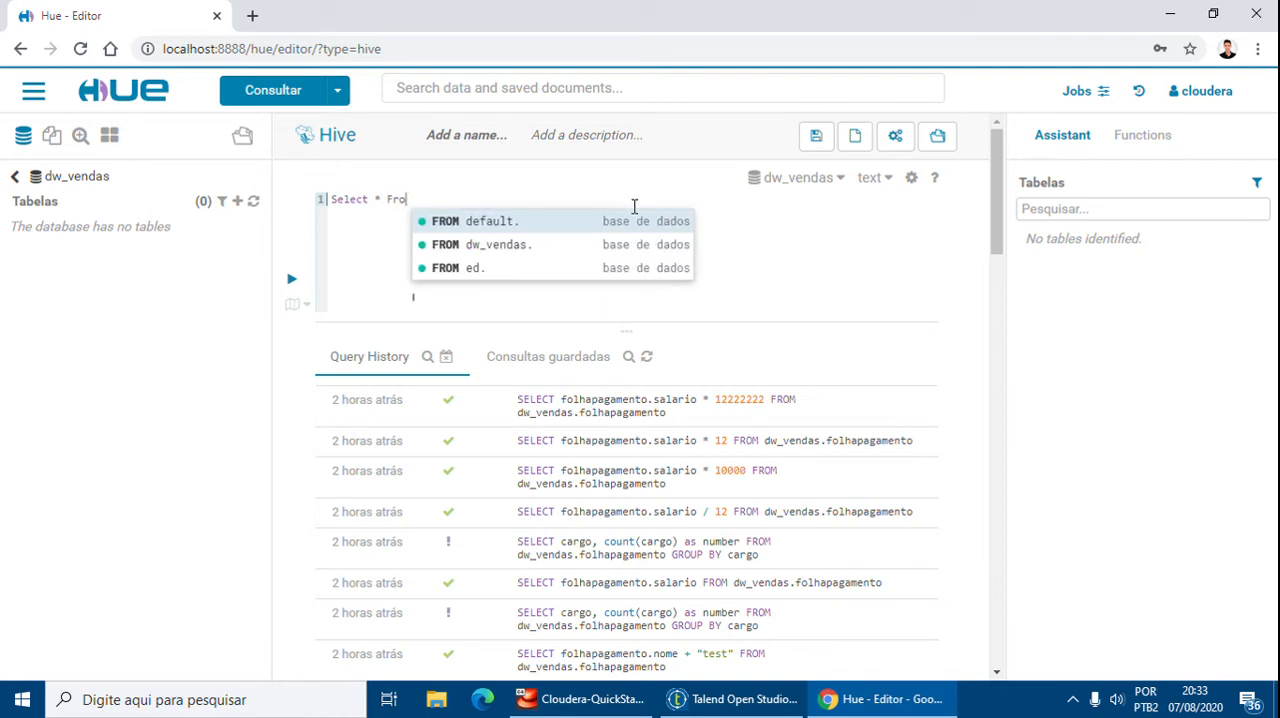
type("from t")
key("BackSpace")
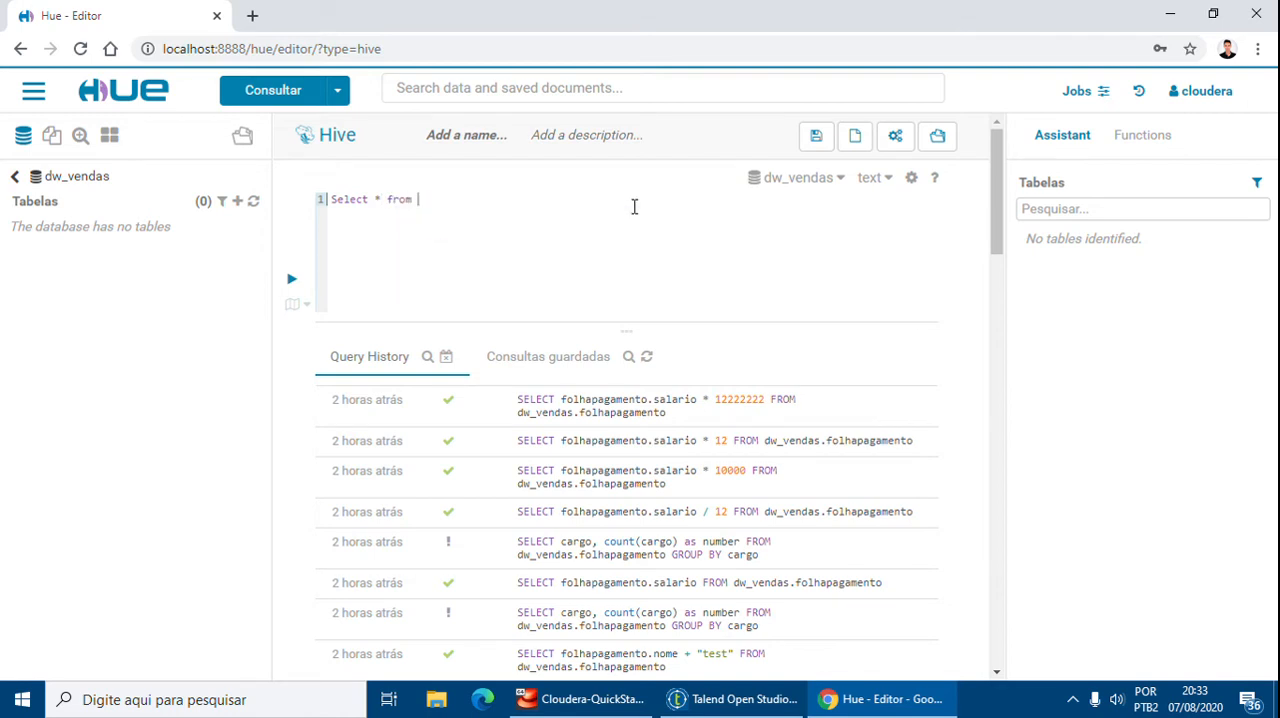
type("folhapagamento.")
key("BackSpace")
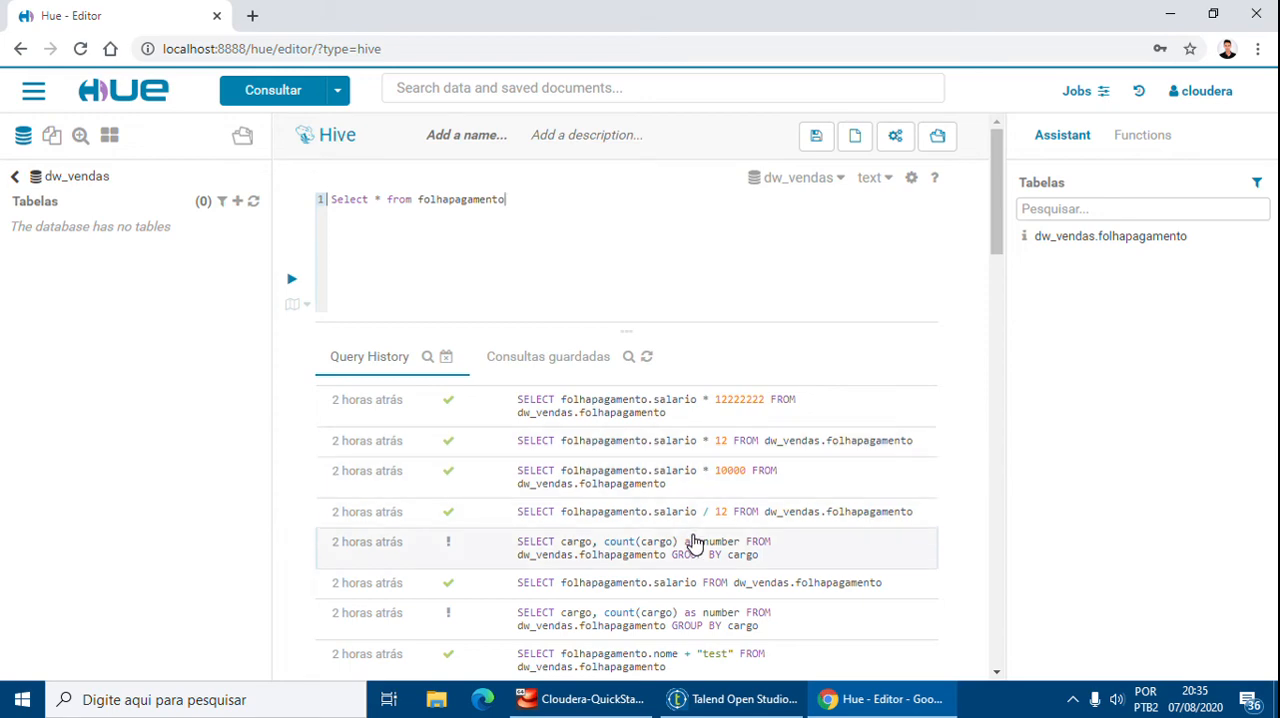
Copy the tHiveInput_1 query from the Talend job and paste it on a new line below in the Hive editor
left_click(735, 699)
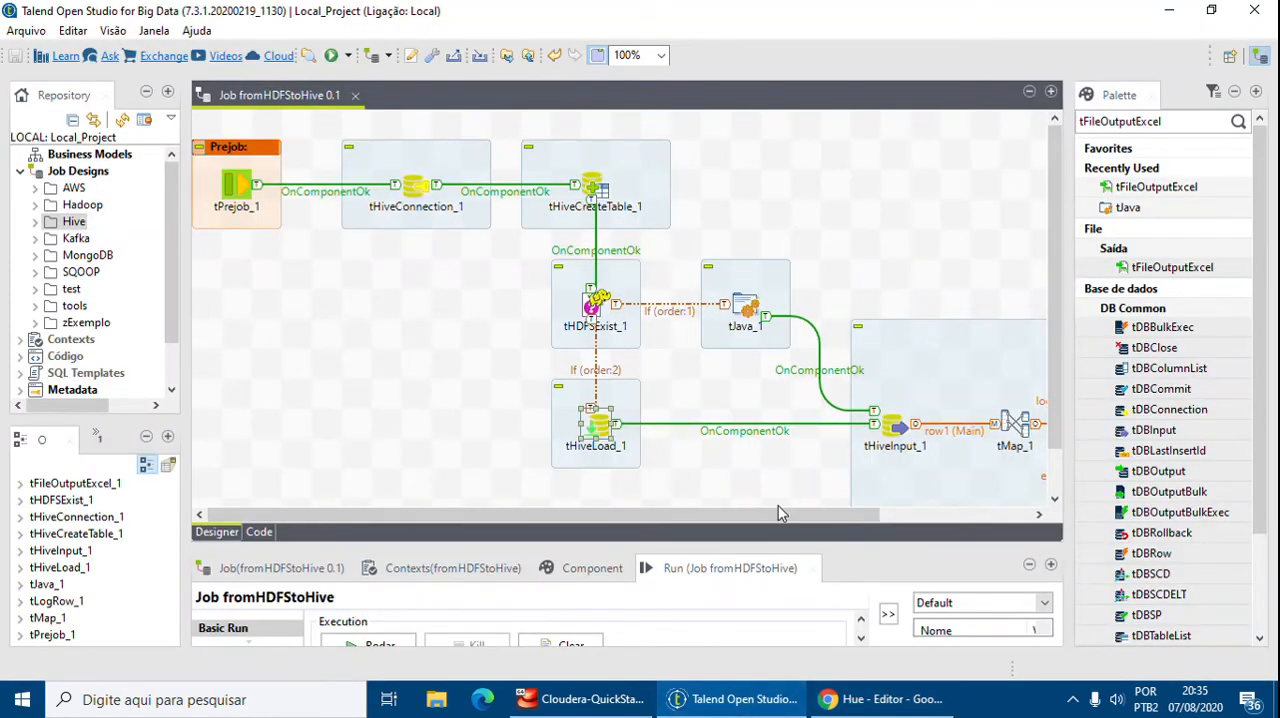
left_click_drag(778, 514, 808, 514)
left_click(783, 428)
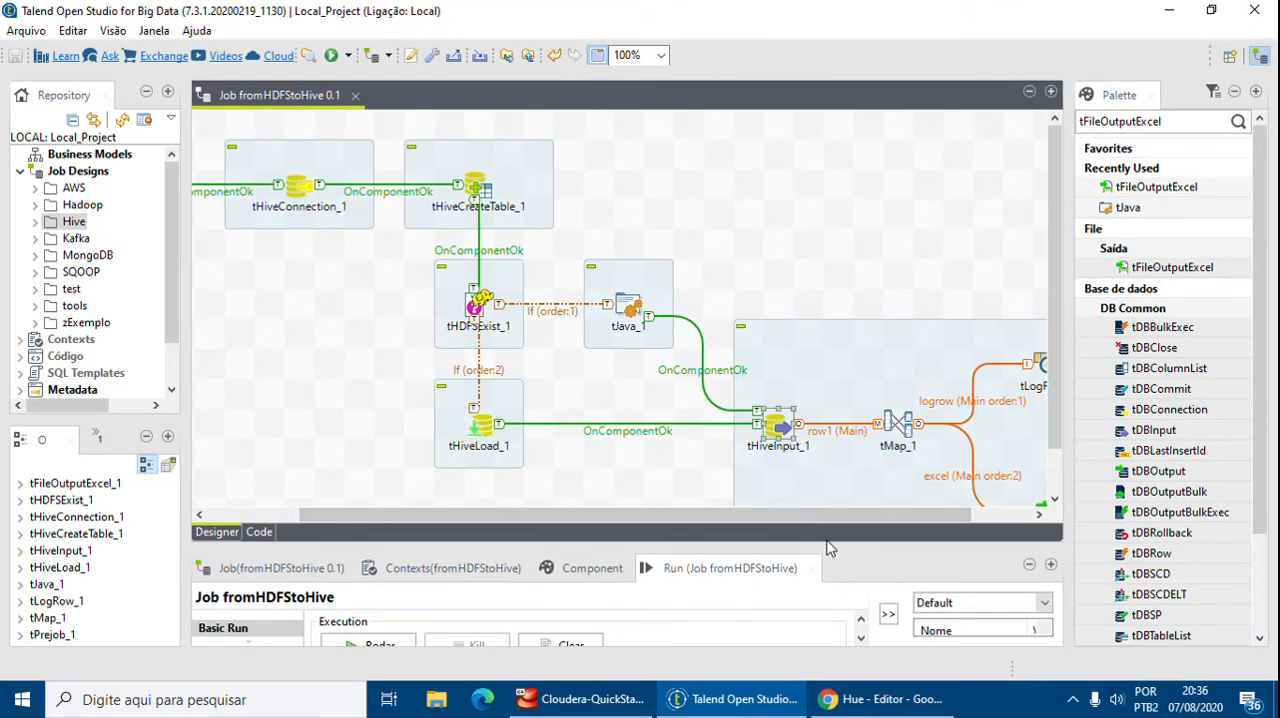
left_click_drag(854, 544, 866, 362)
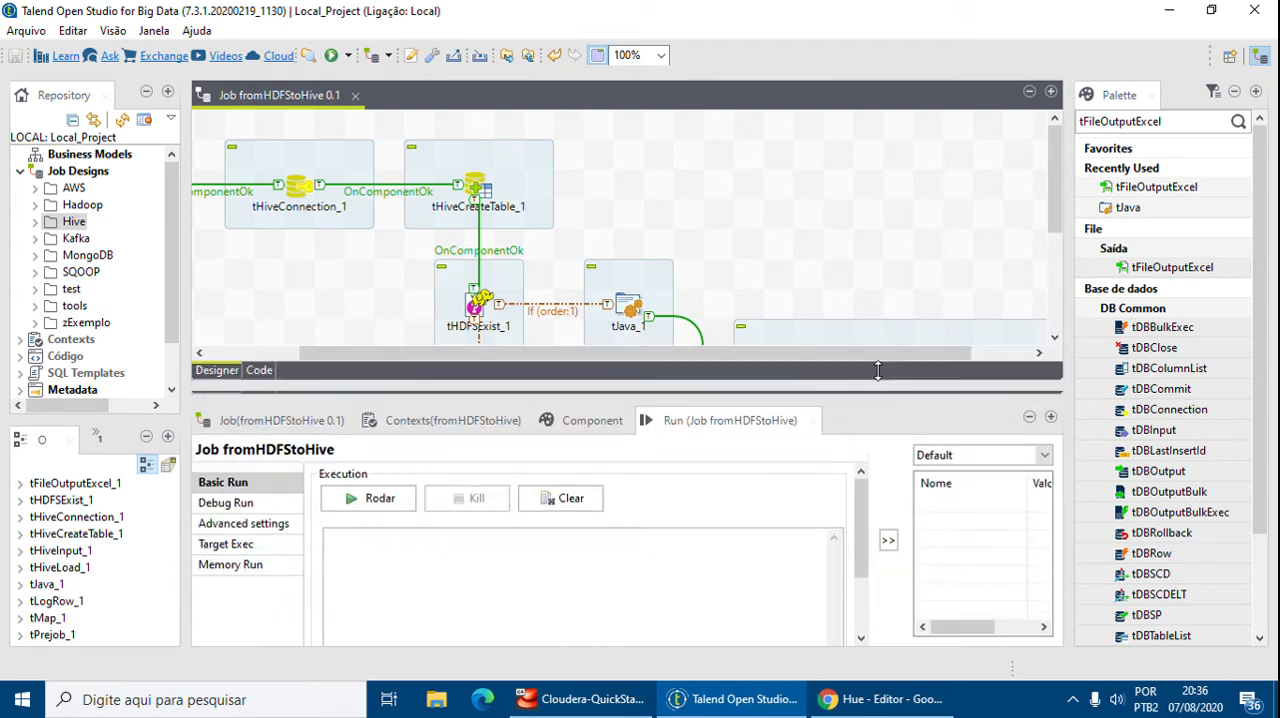
scroll(840, 283, "down", 3)
scroll(840, 283, "down", 2)
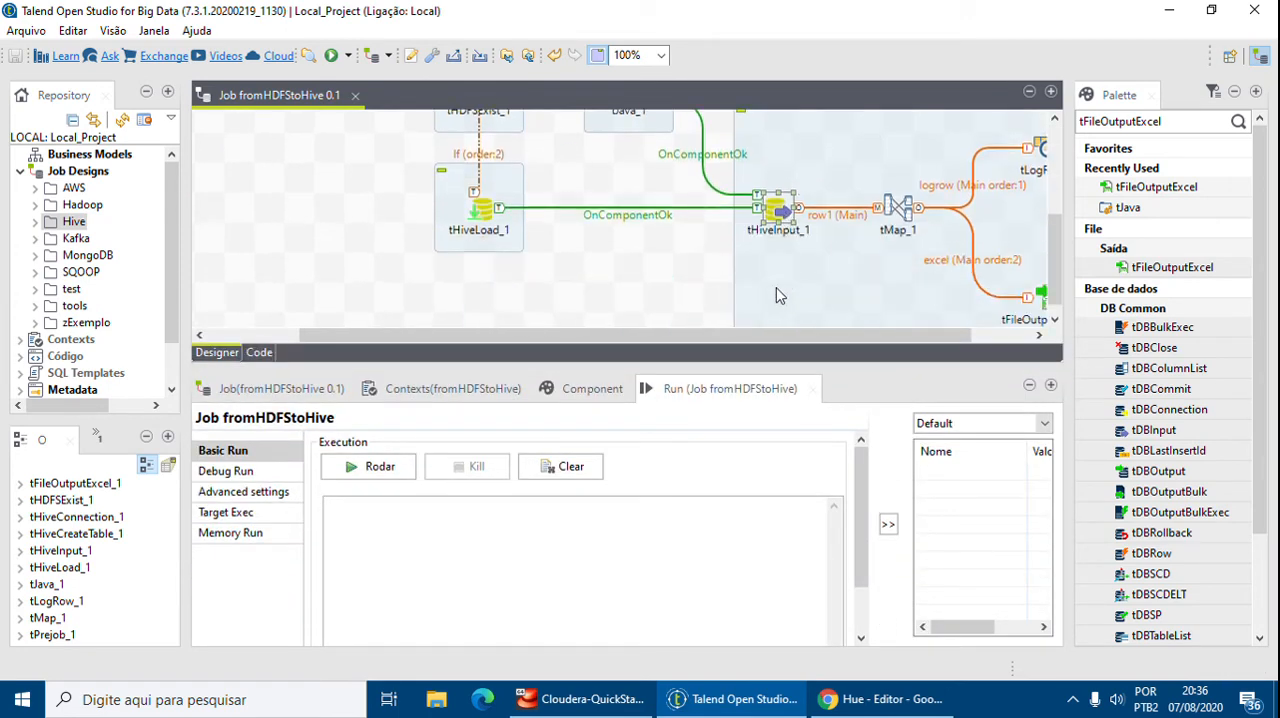
left_click(595, 389)
left_click_drag(953, 612, 412, 604)
key("ctrl+c")
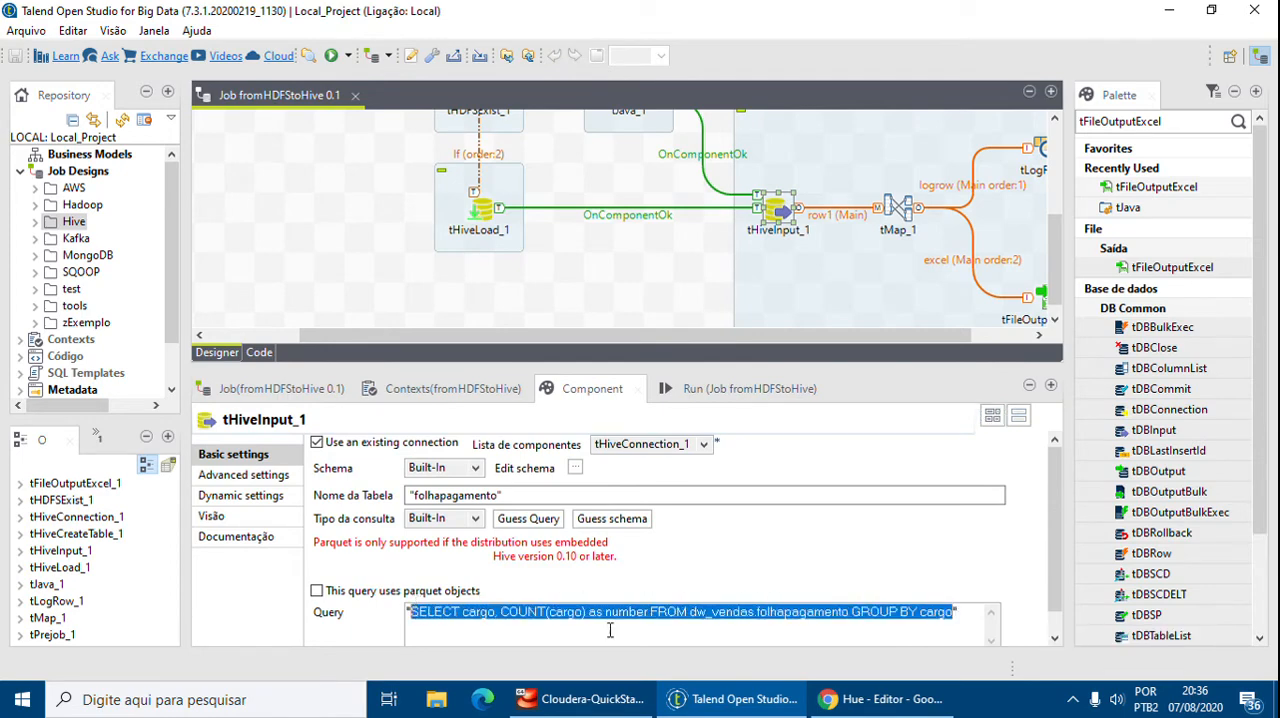
left_click(880, 699)
key("Return")
key("Return")
key("ctrl+v")
left_click_drag(490, 226, 417, 226)
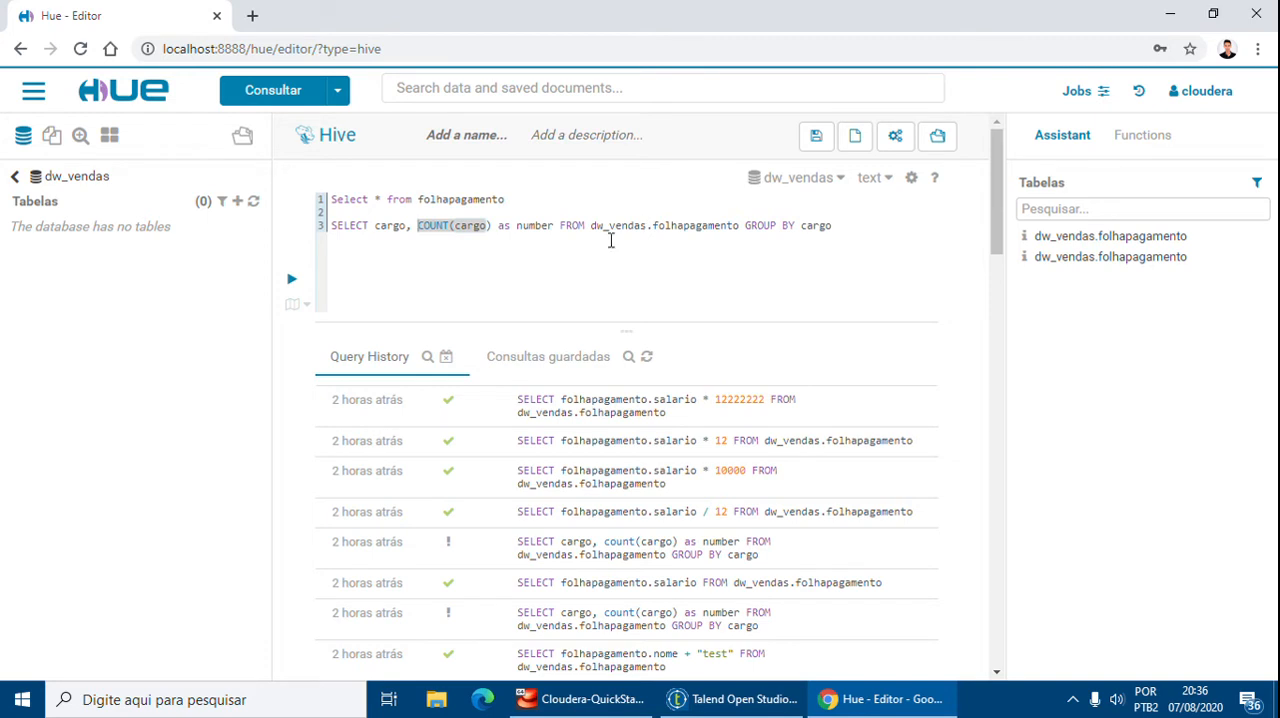
left_click_drag(834, 226, 746, 226)
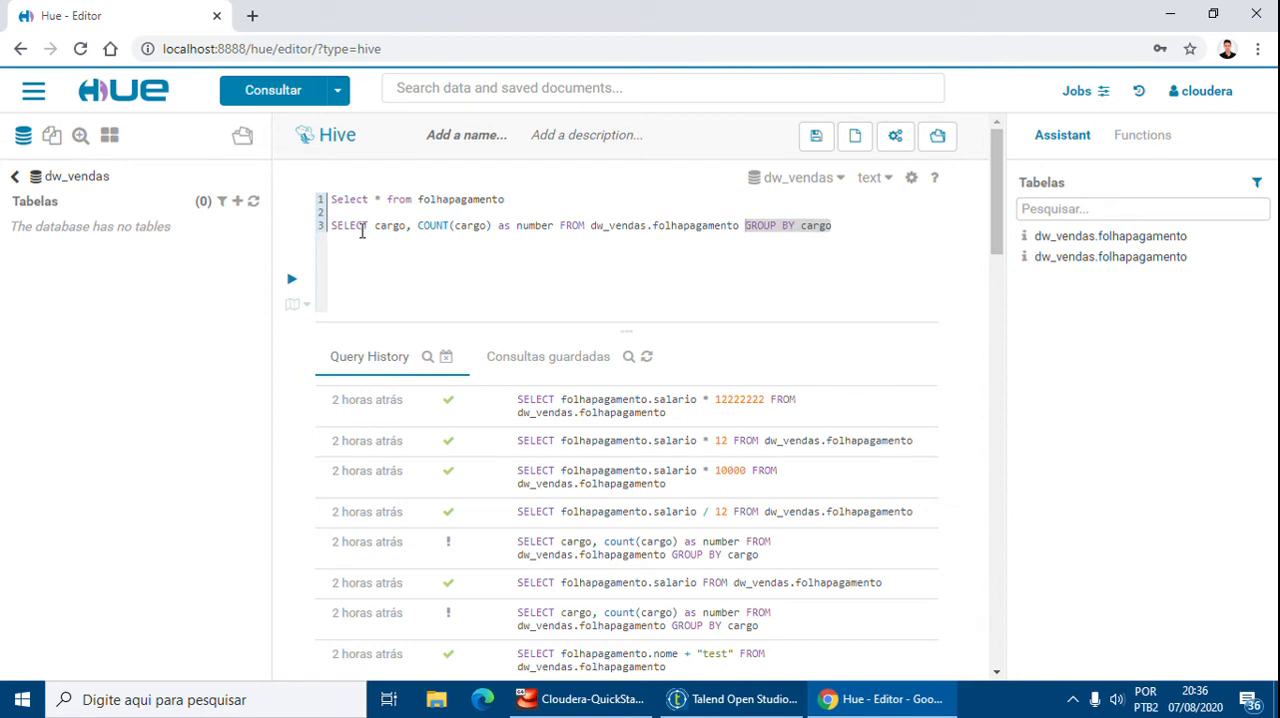
left_click(851, 222)
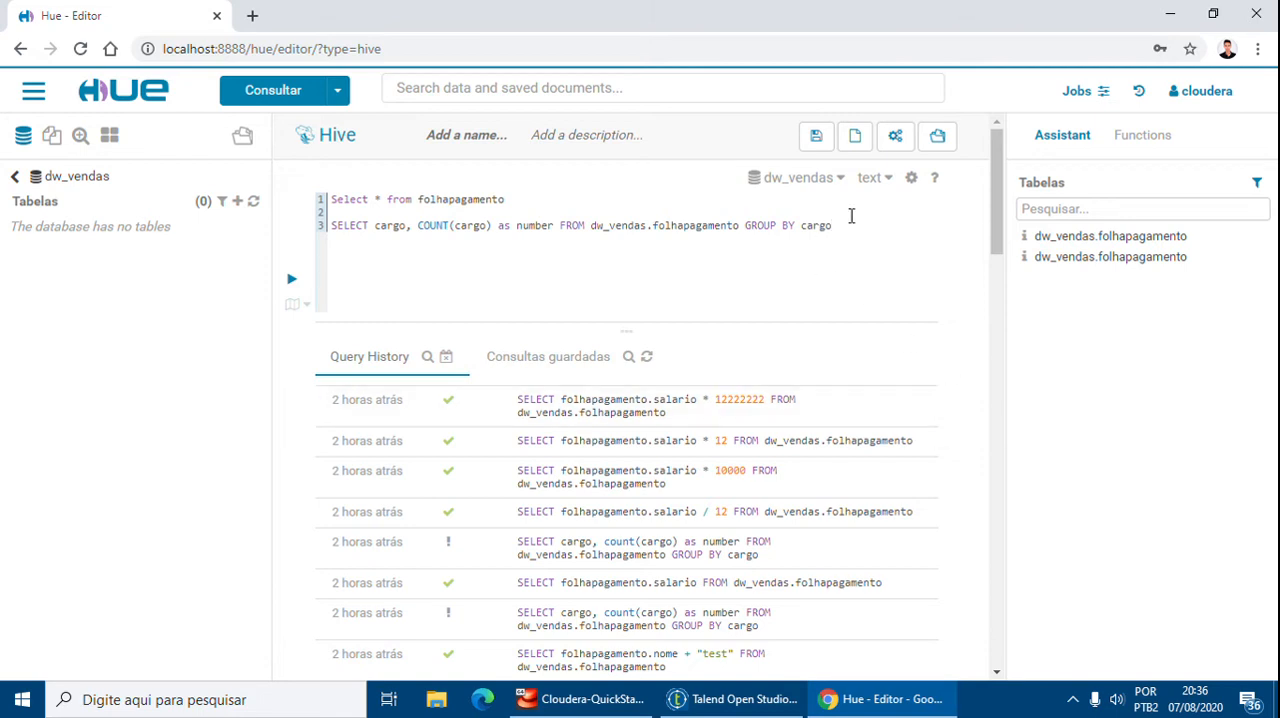
left_click_drag(873, 228, 363, 244)
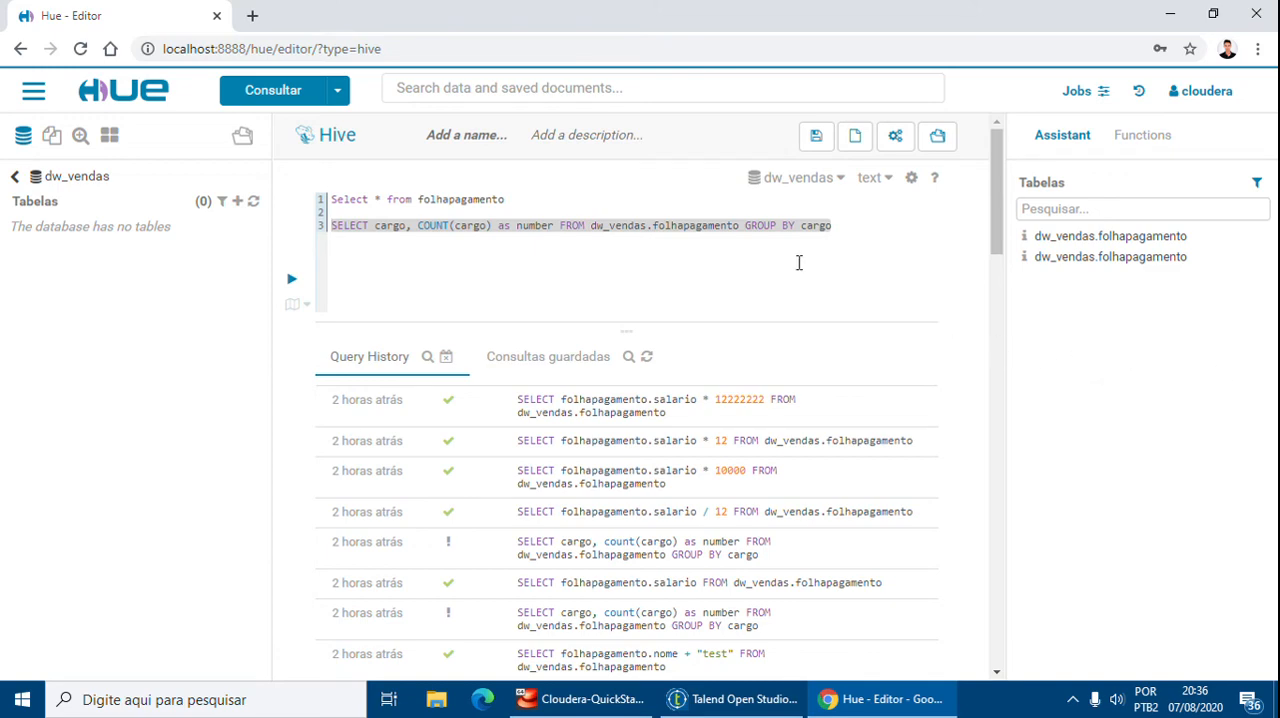
Run the fromHDFStoHive job in Talend
left_click(912, 702)
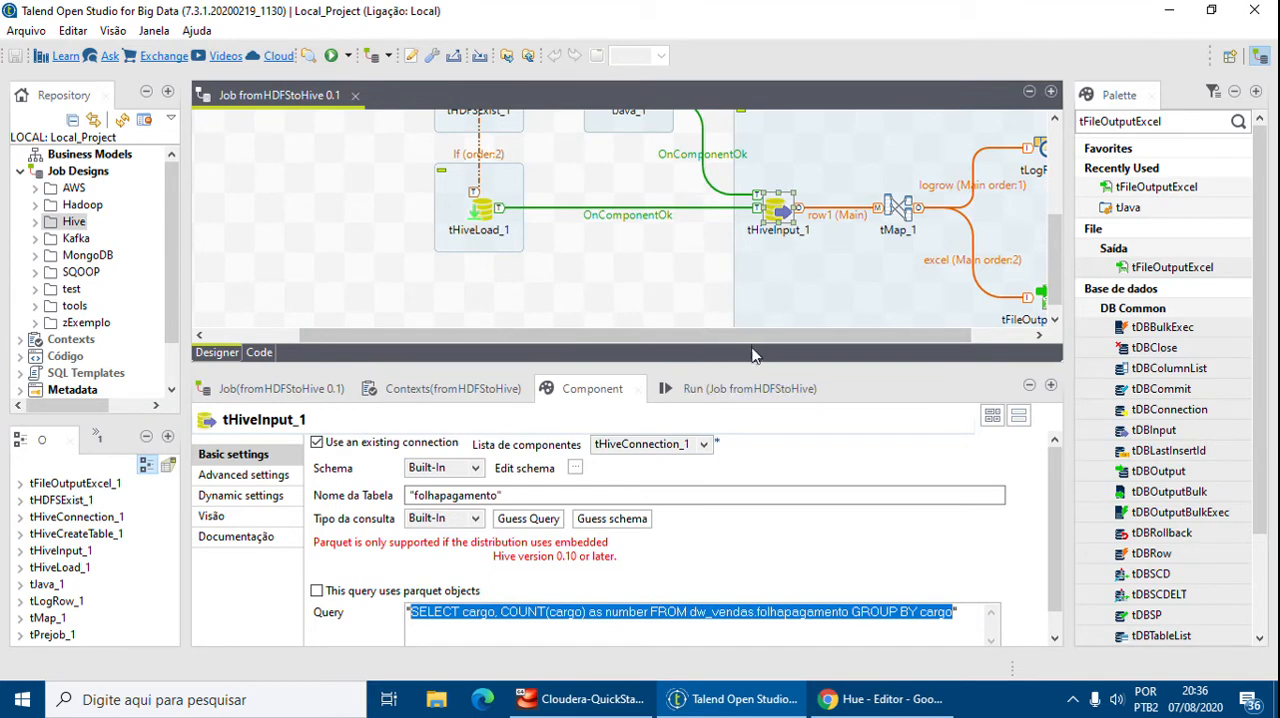
left_click_drag(762, 337, 781, 405)
scroll(780, 340, "up", 3)
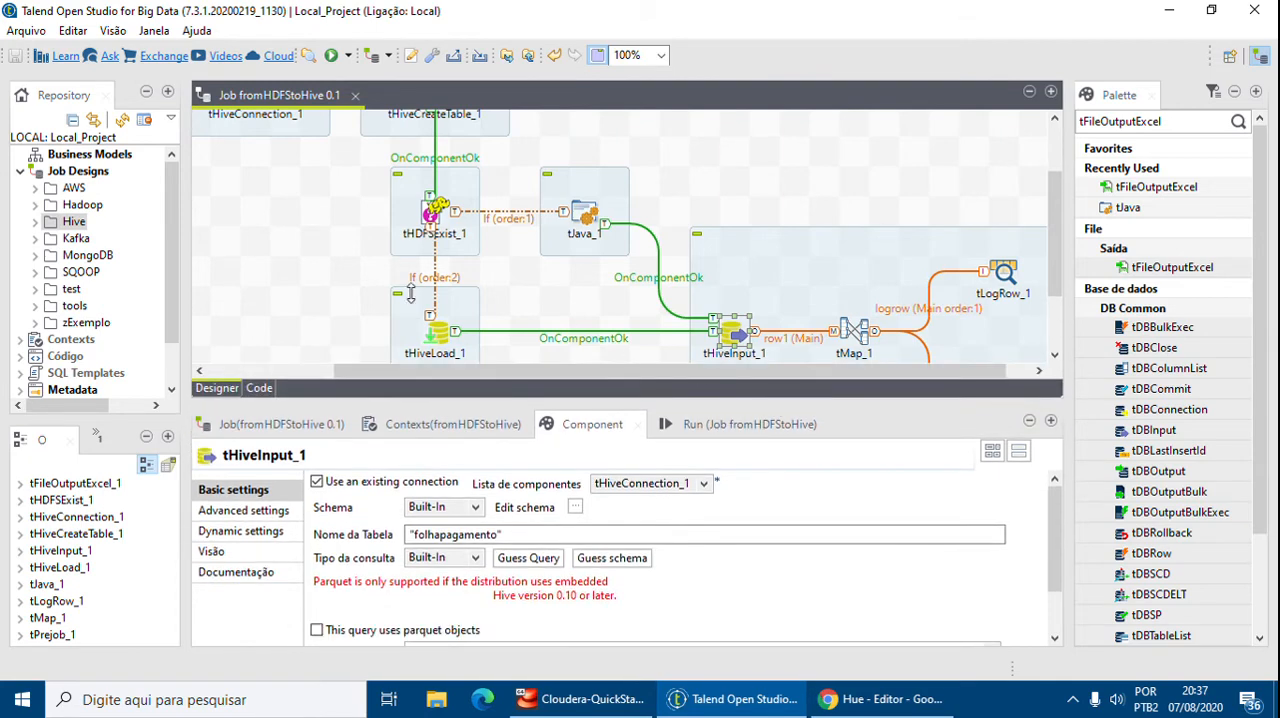
scroll(326, 286, "up", 3)
left_click_drag(446, 371, 299, 365)
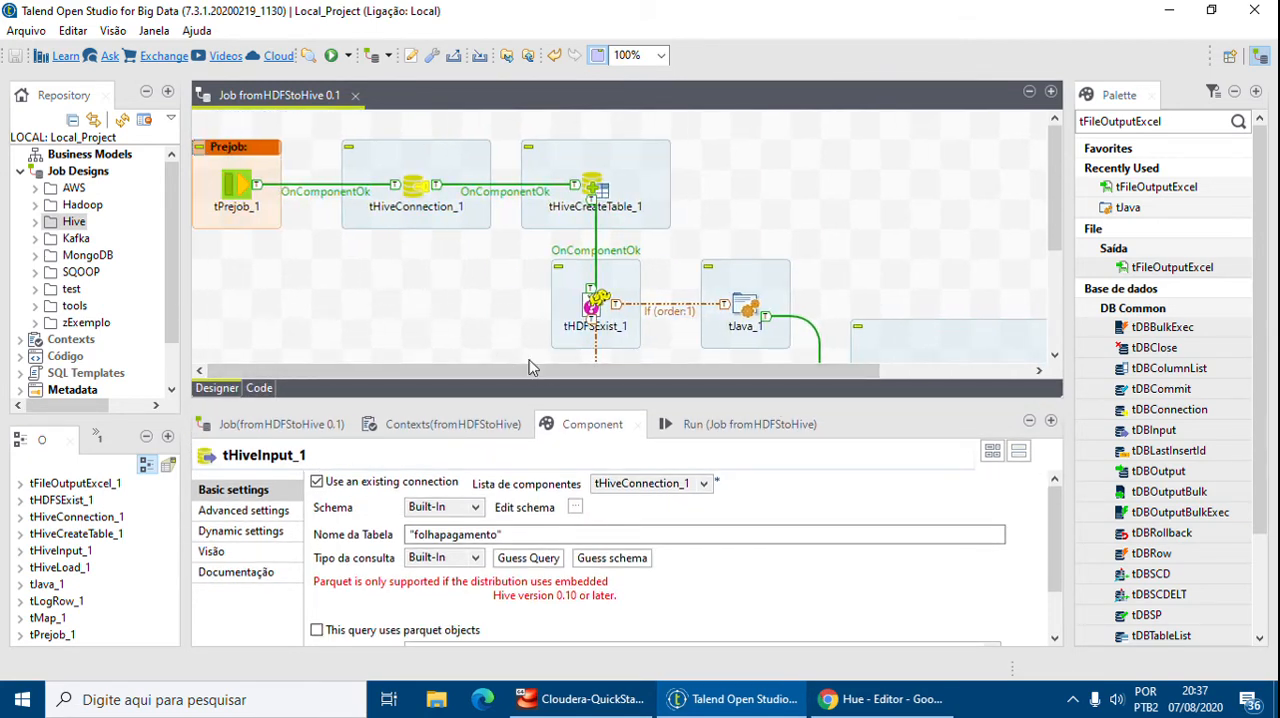
left_click(685, 424)
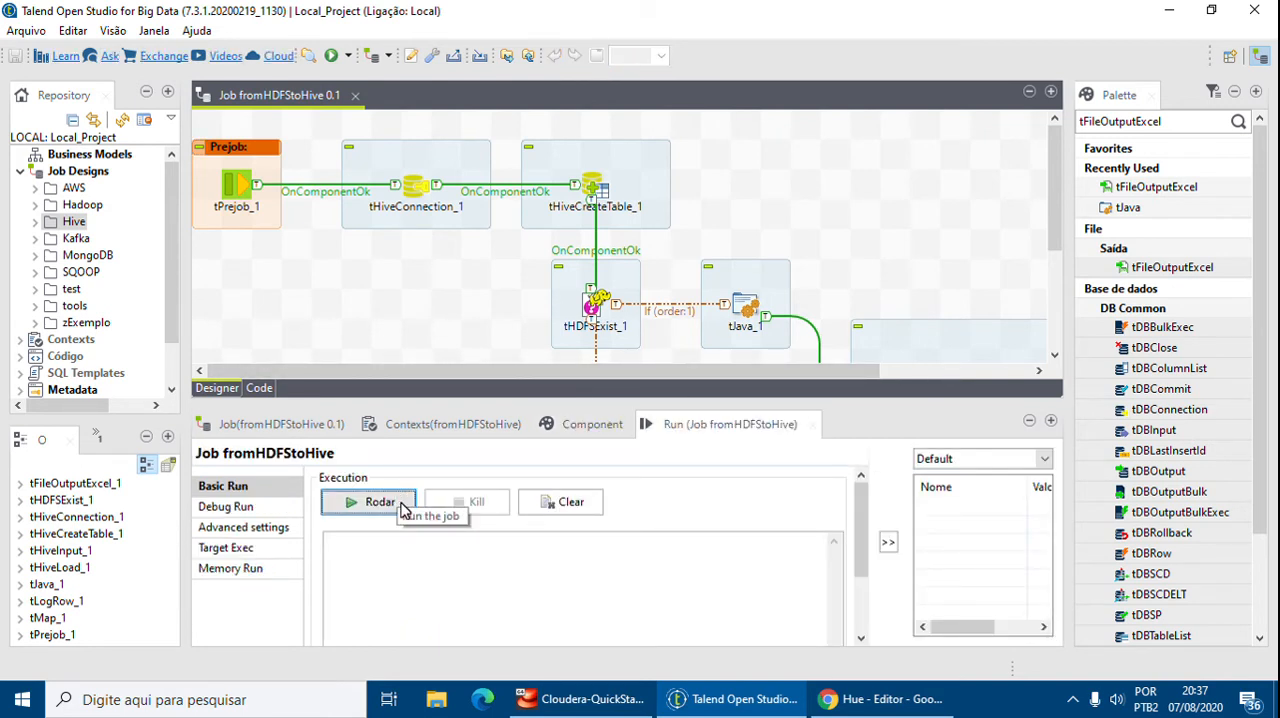
left_click(404, 510)
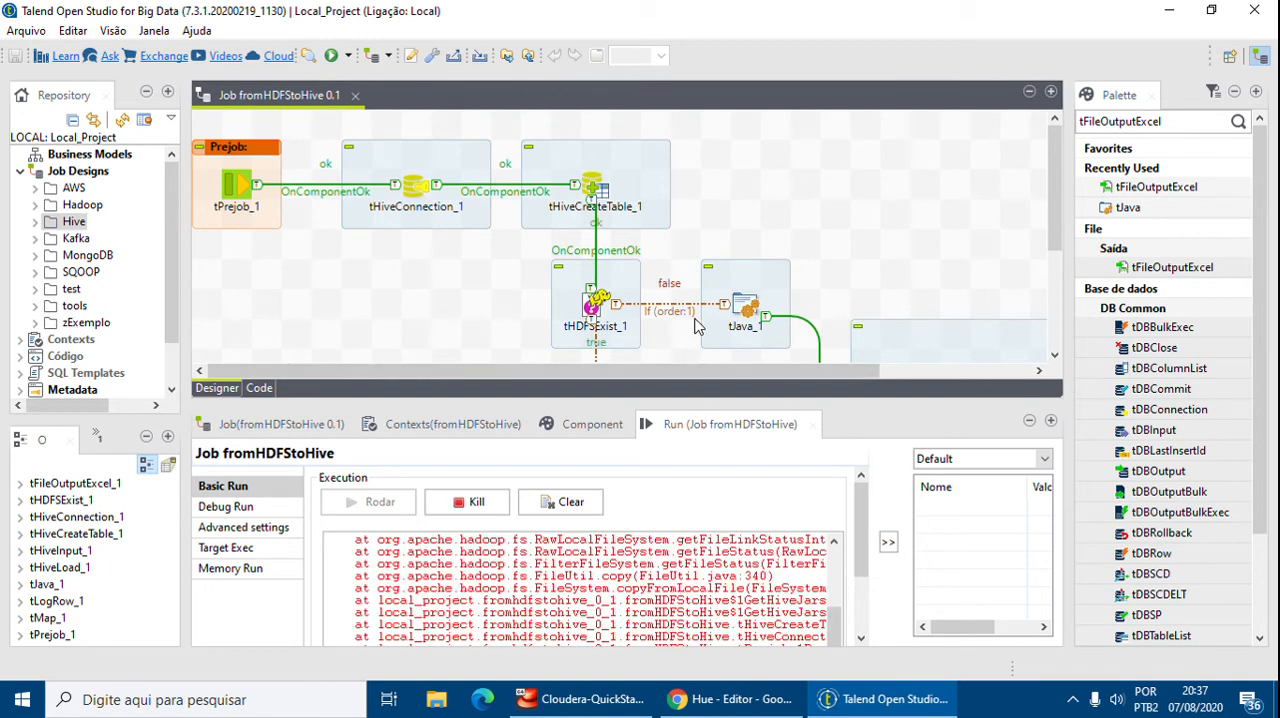
Examine the run's console log, the component statuses on the job canvas and the tHiveInput_1 query
scroll(714, 254, "down", 3)
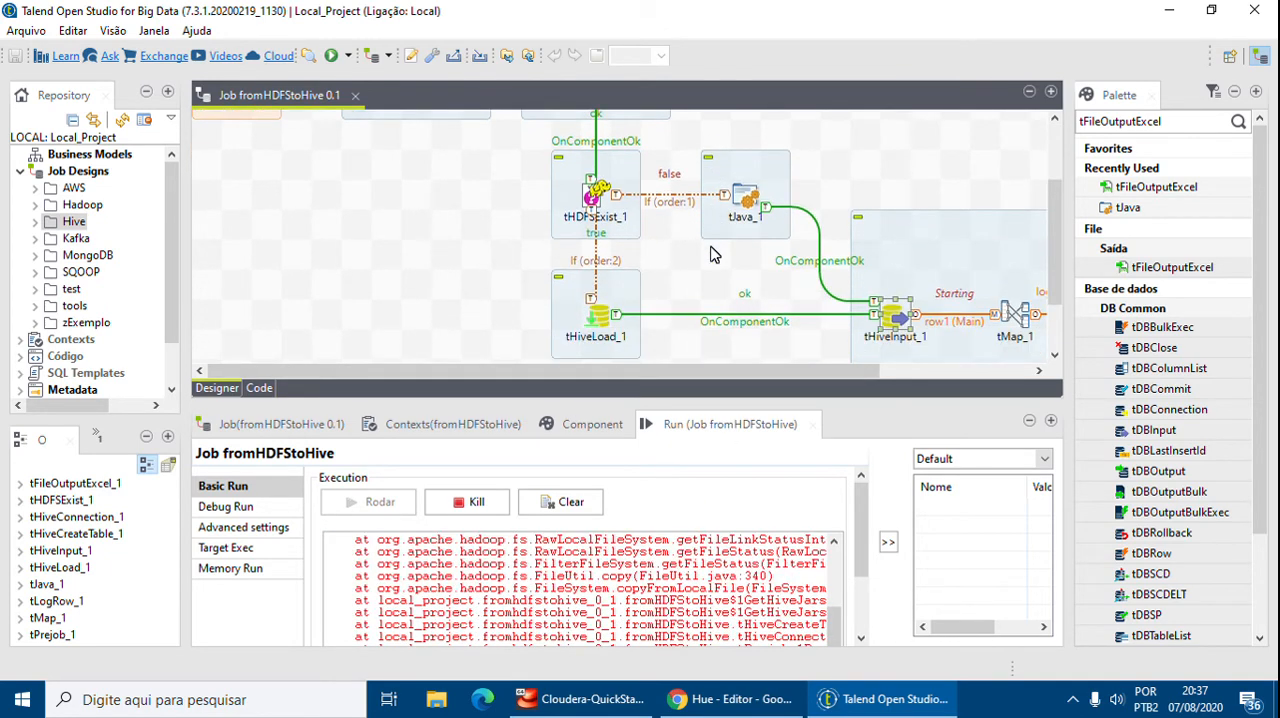
scroll(718, 628, "up", 2)
scroll(718, 628, "up", 1)
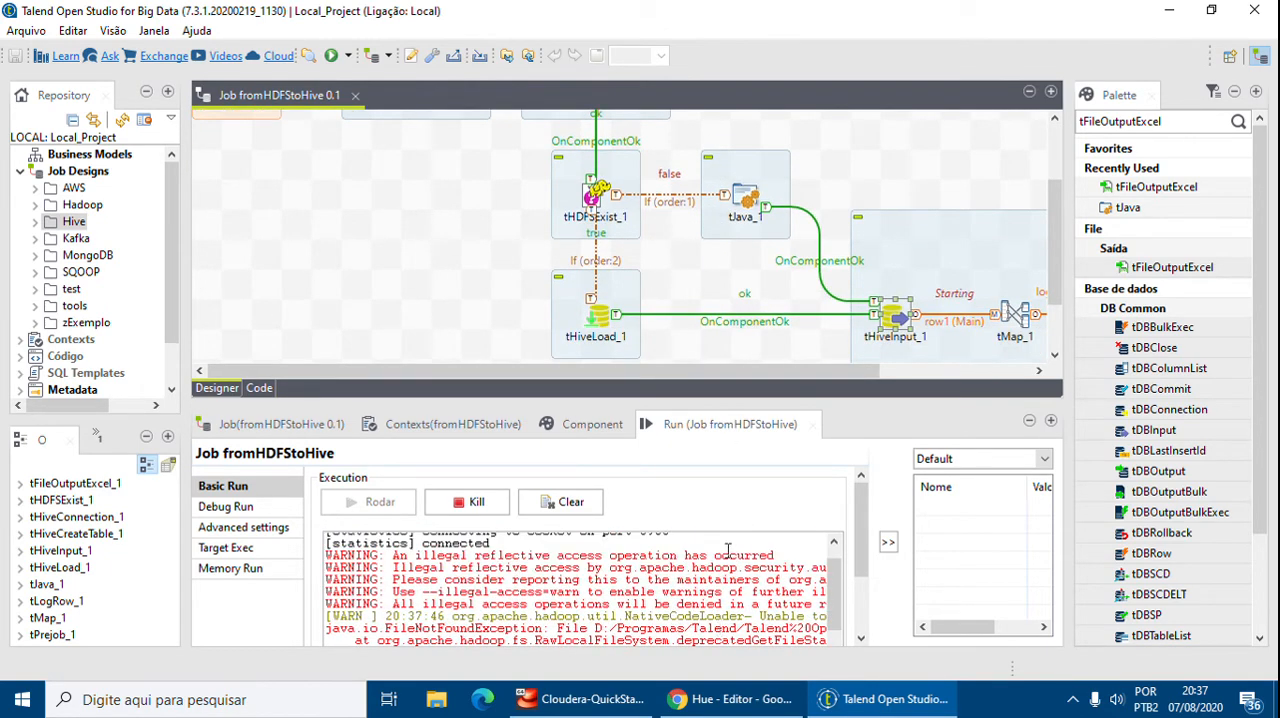
left_click_drag(634, 628, 834, 628)
scroll(806, 620, "down", 3)
left_click_drag(652, 612, 500, 612)
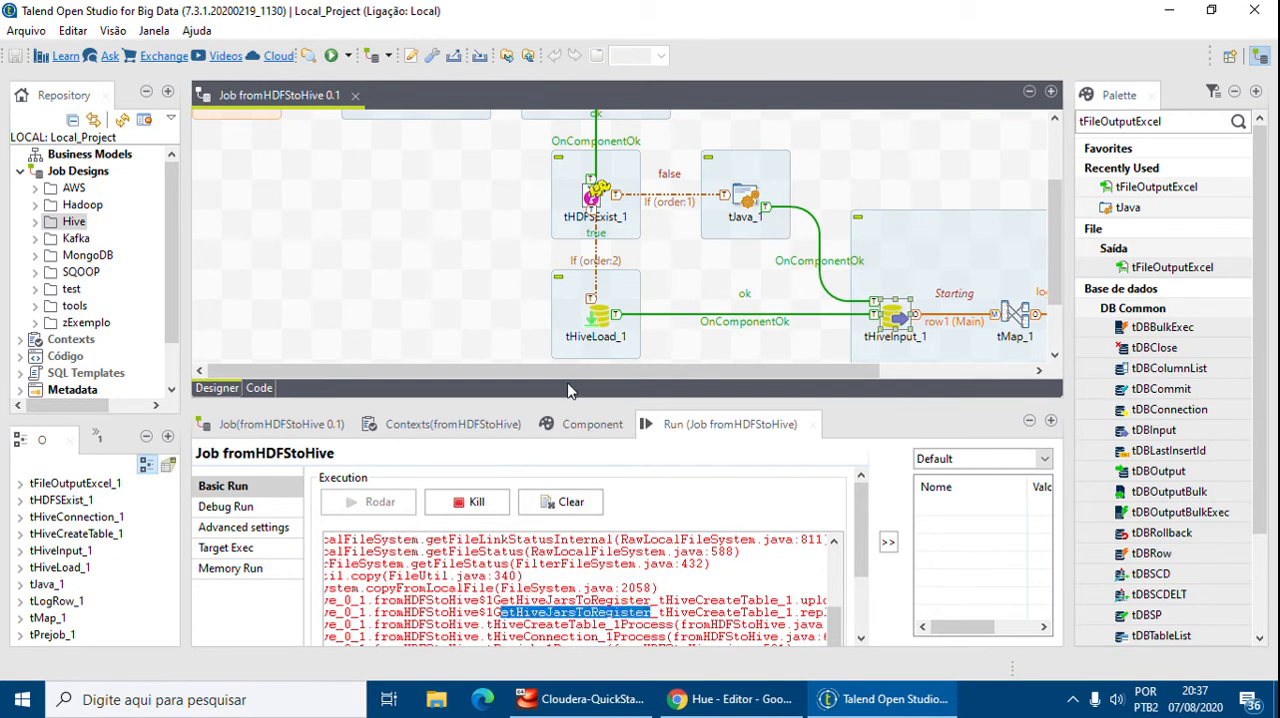
left_click_drag(577, 372, 669, 368)
left_click_drag(665, 624, 302, 601)
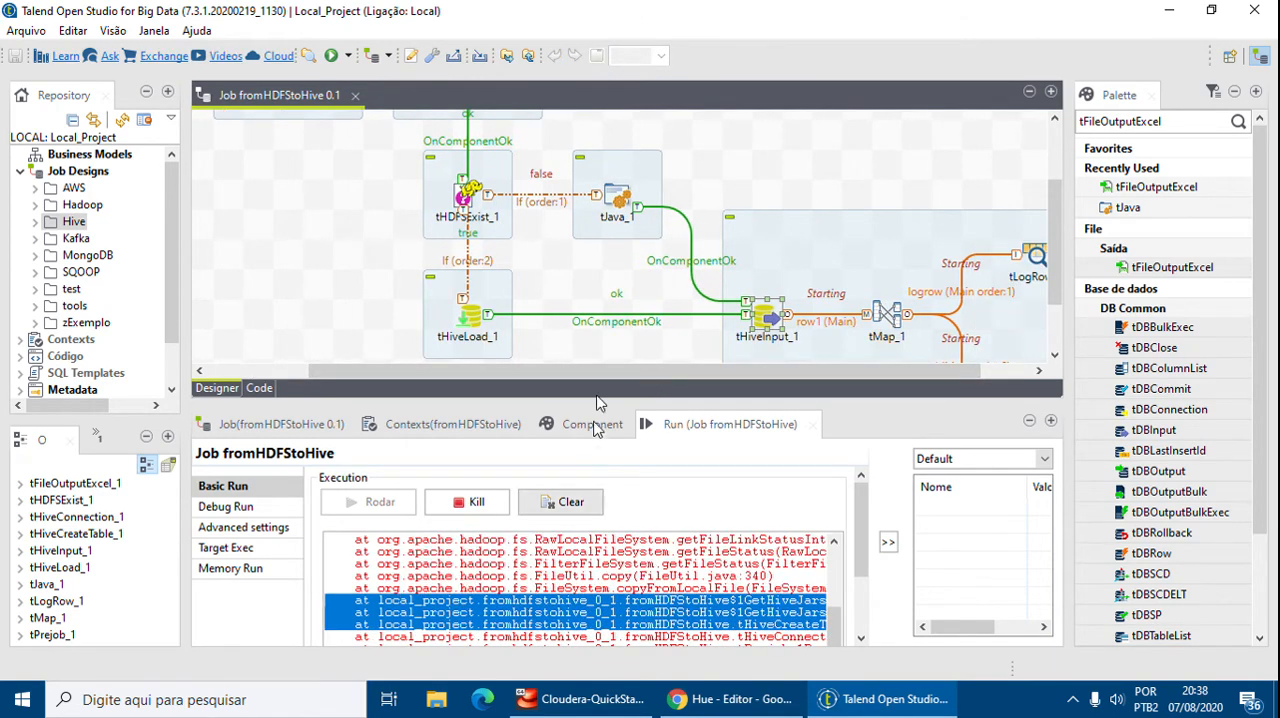
scroll(602, 343, "down", 1)
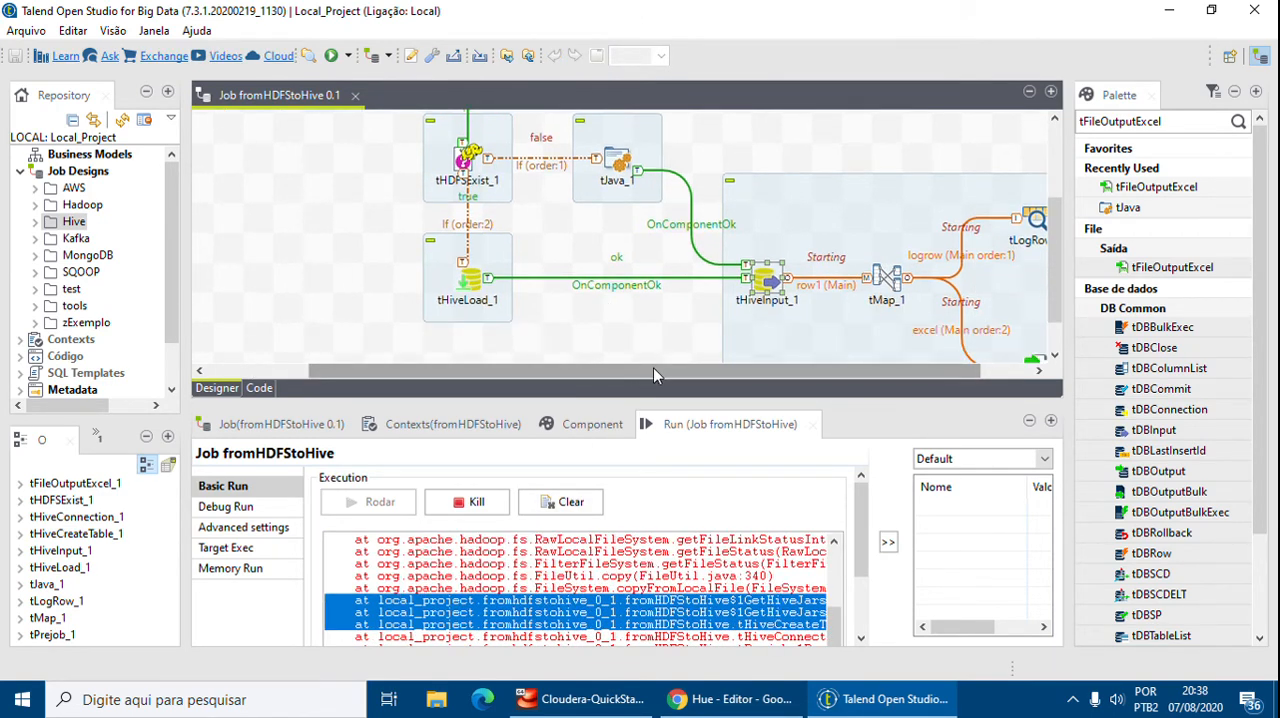
left_click_drag(640, 372, 687, 369)
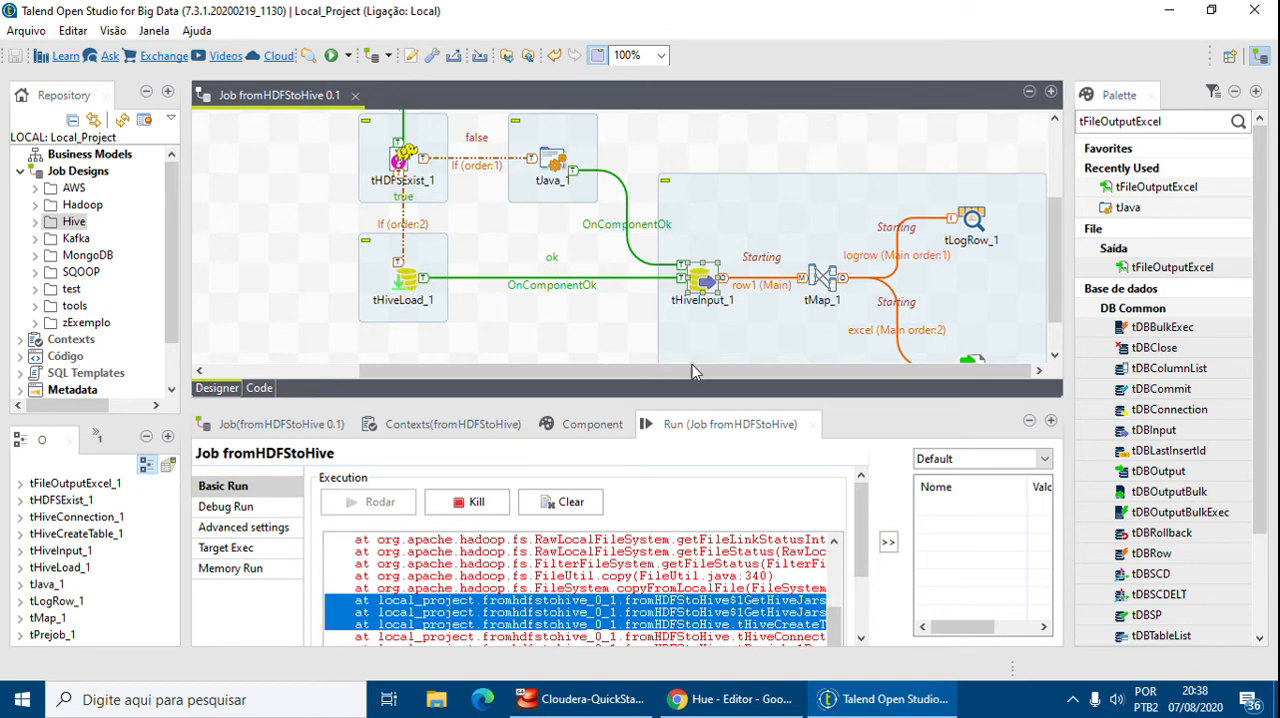
left_click(600, 425)
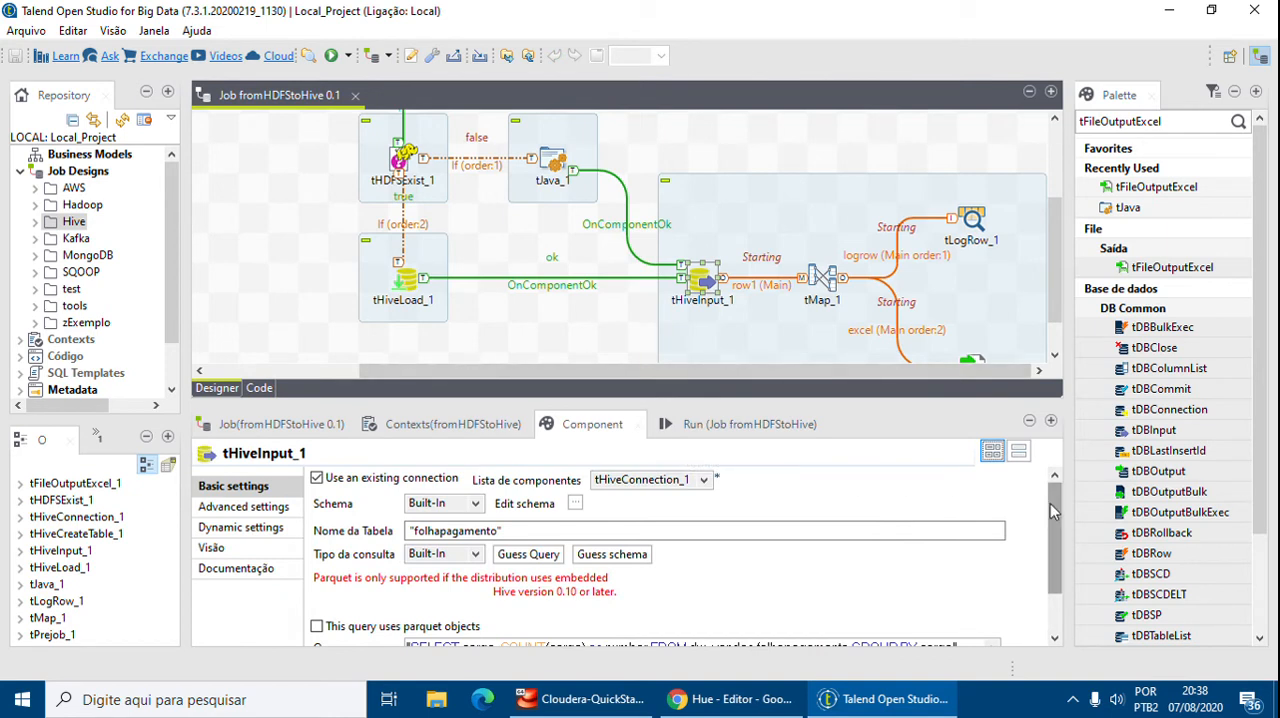
scroll(1050, 503, "down", 3)
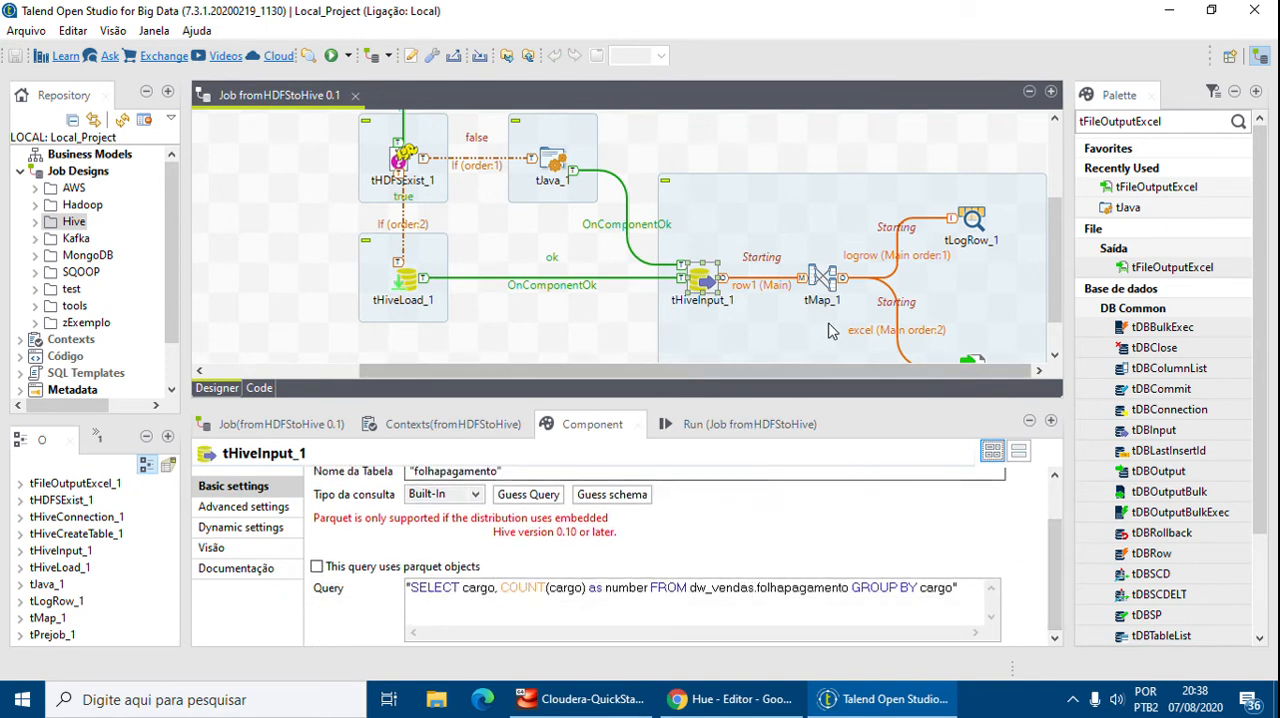
scroll(790, 340, "down", 2)
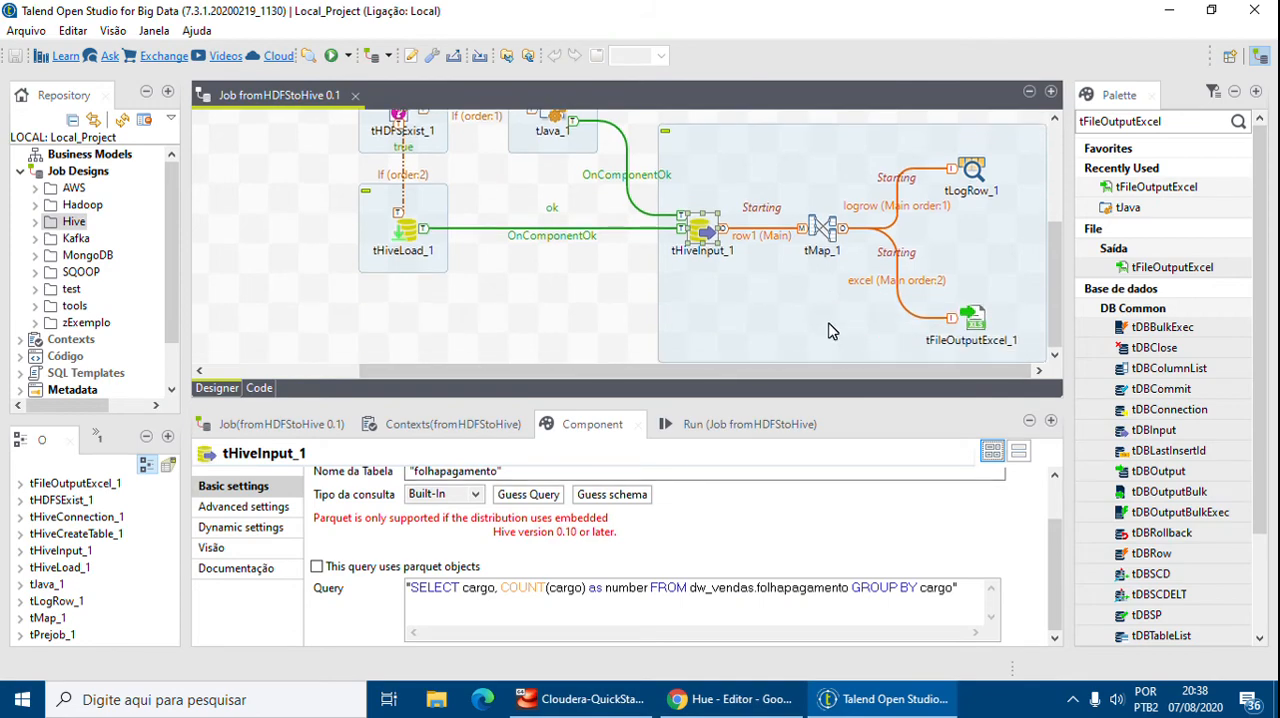
Switch to Hue and refresh the dw_vendas table list
left_click(720, 700)
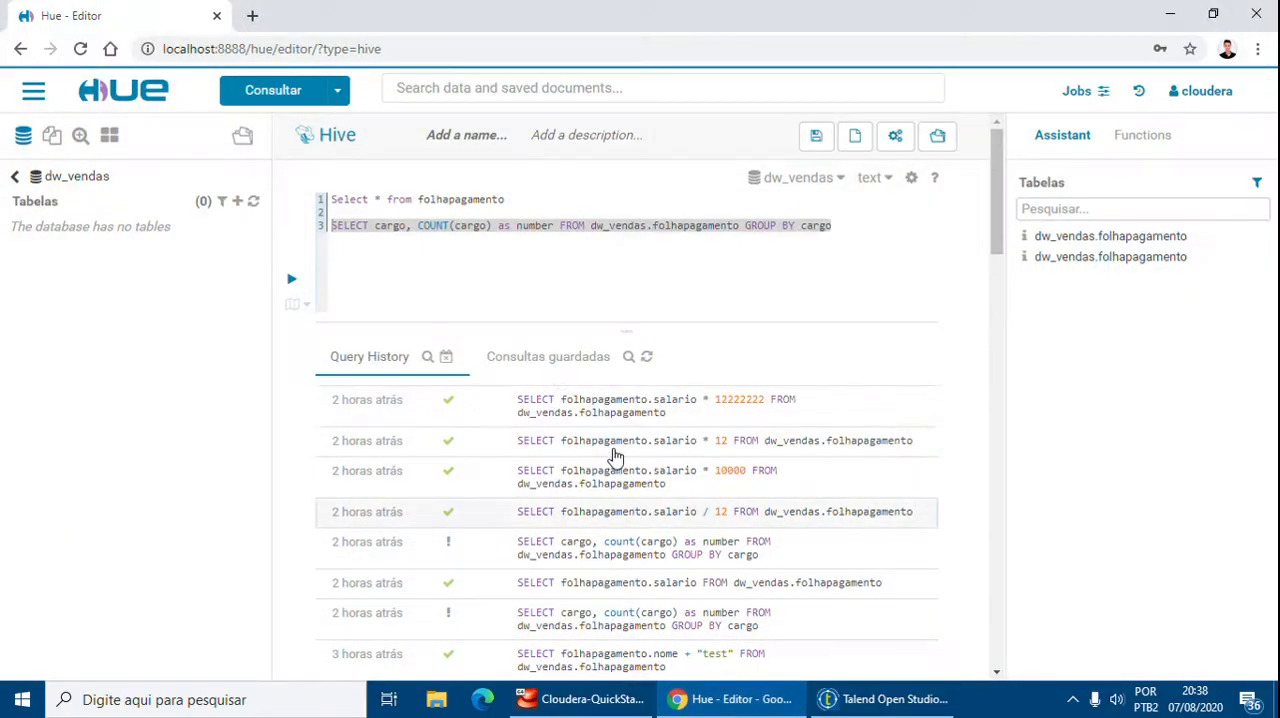
left_click(885, 699)
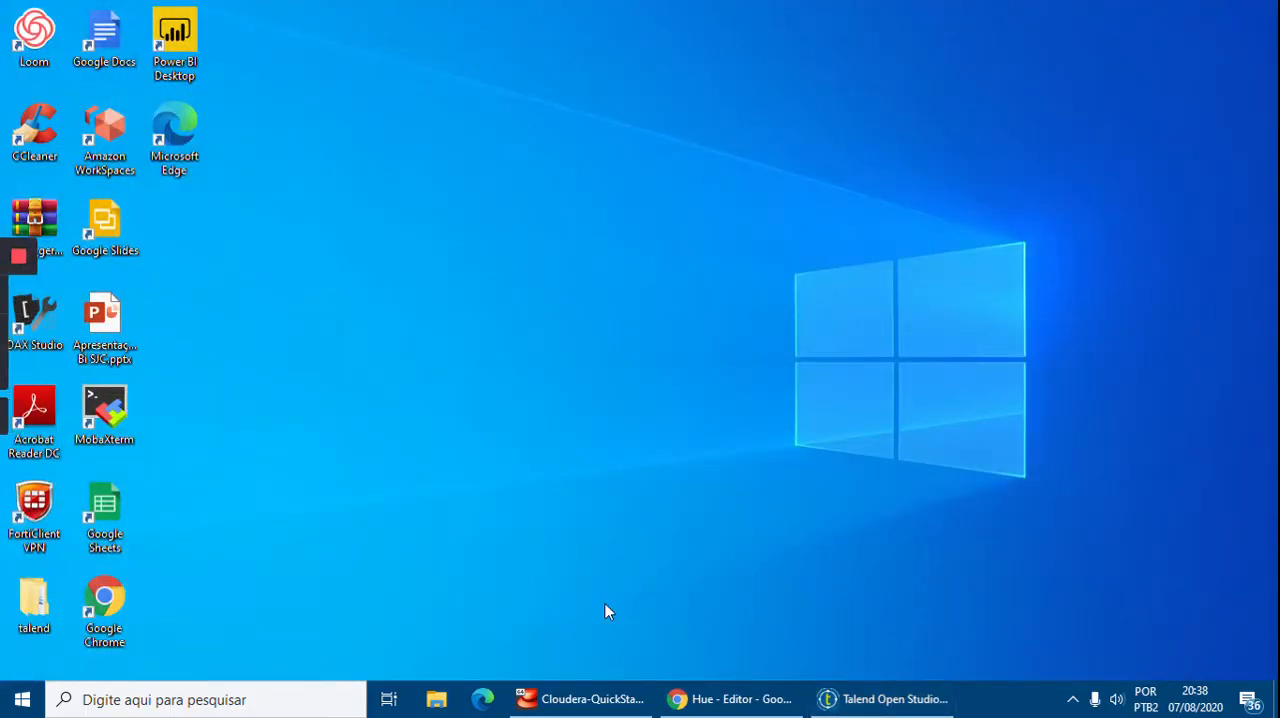
left_click(730, 699)
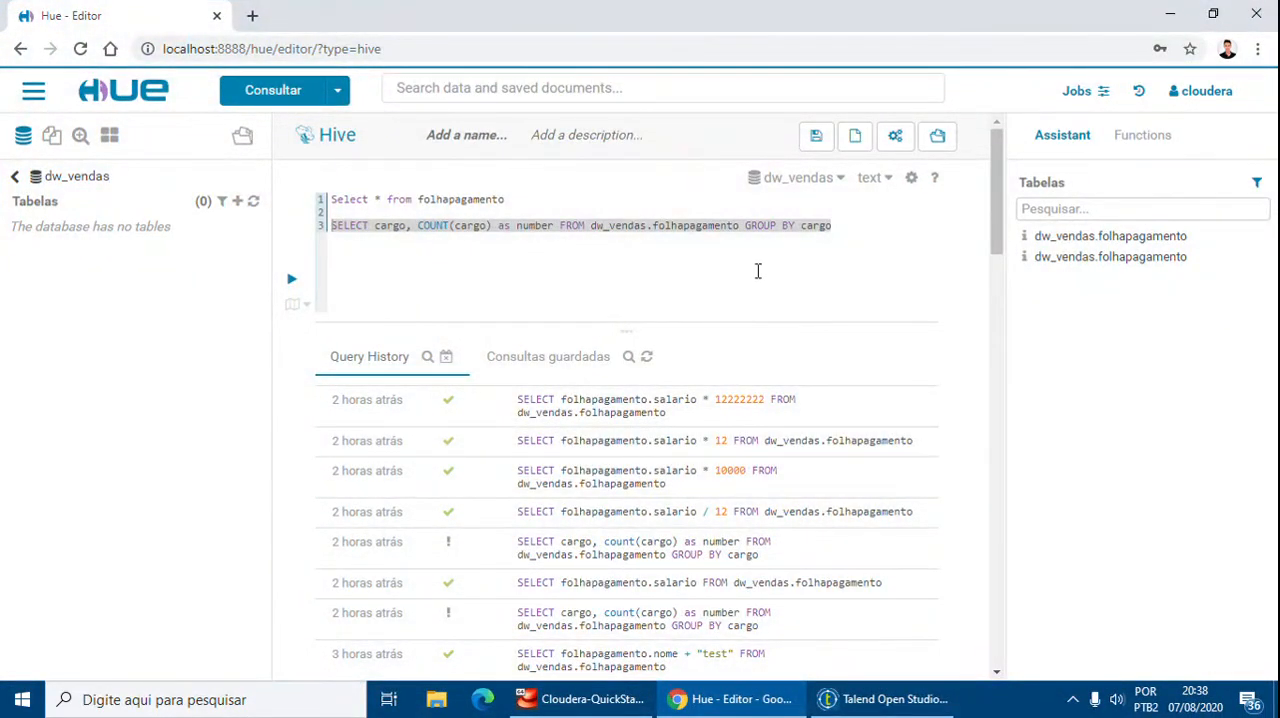
left_click(253, 202)
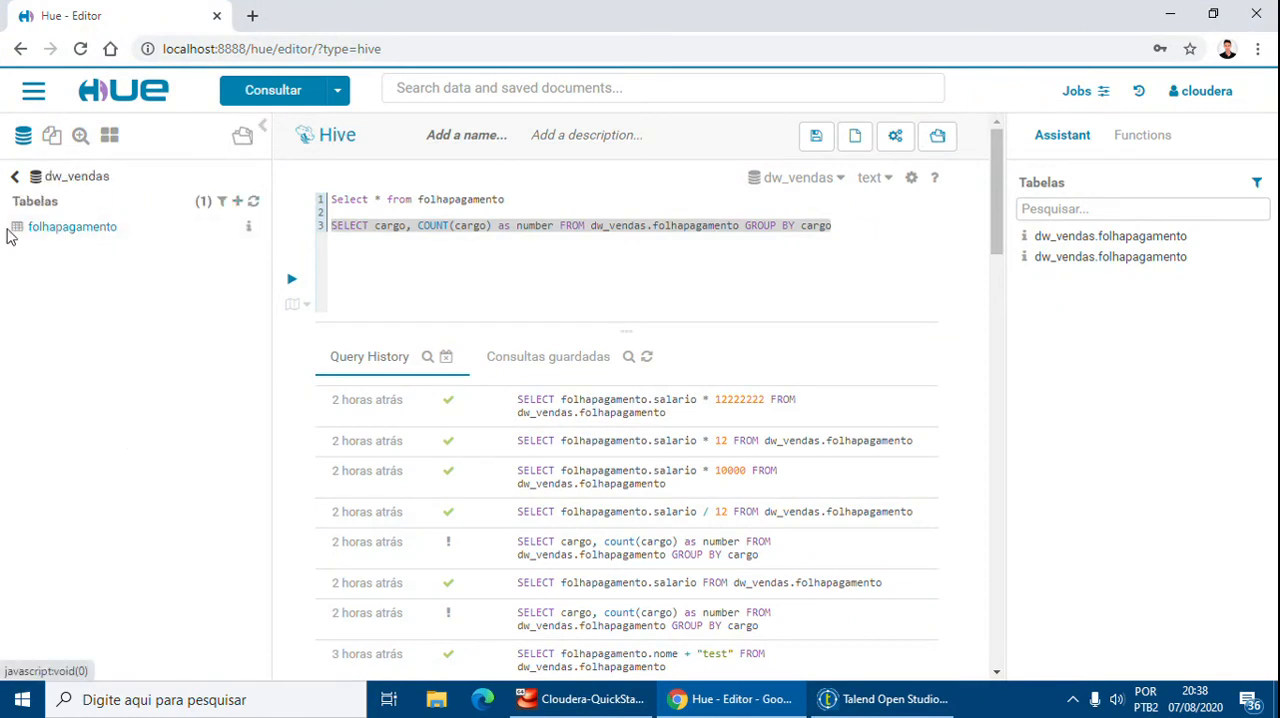
Insert a "use dw_vendas;" statement on a new first line of the Hive editor and run it
left_click(419, 199)
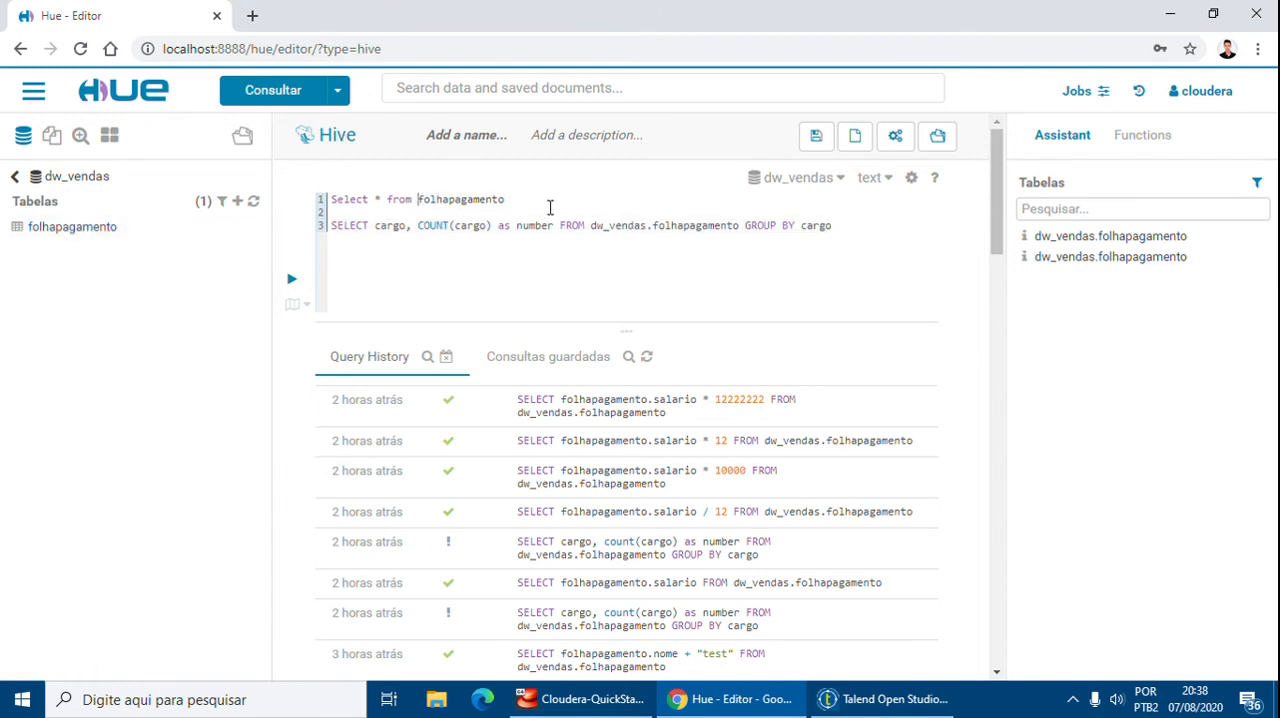
key("Return")
key("Return")
key("Up")
key("Up")
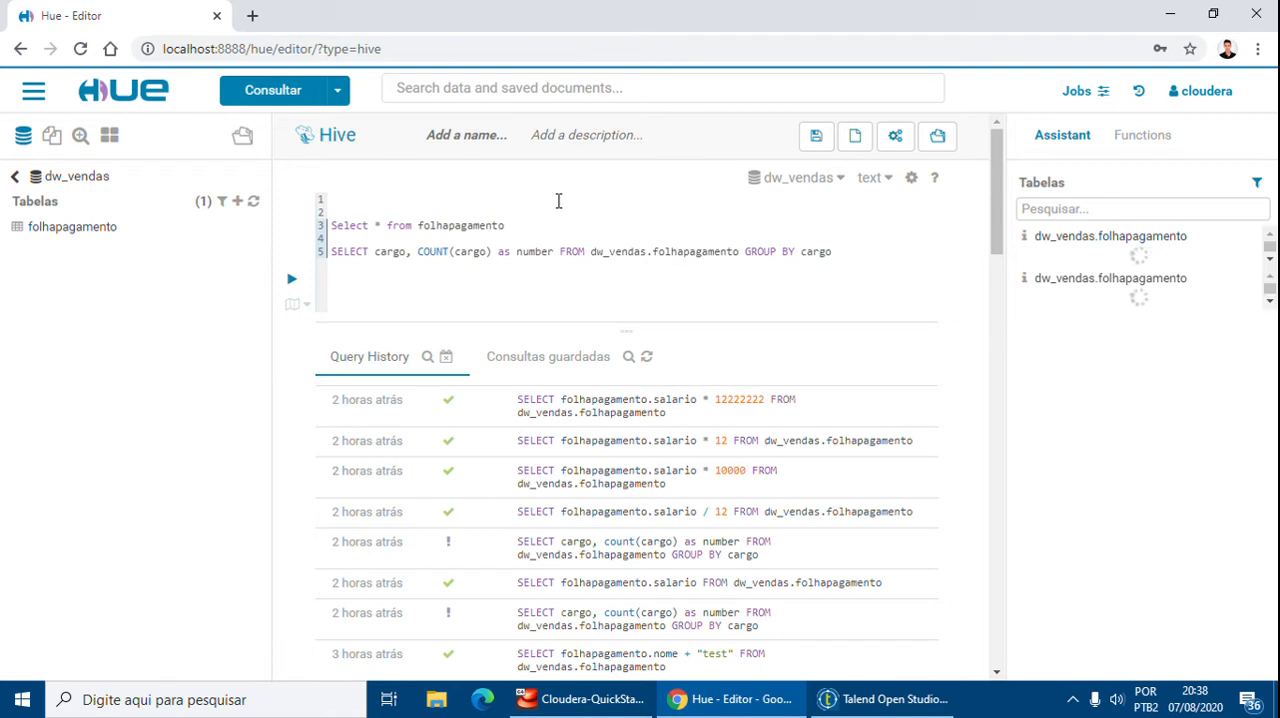
type("s")
left_click(586, 206)
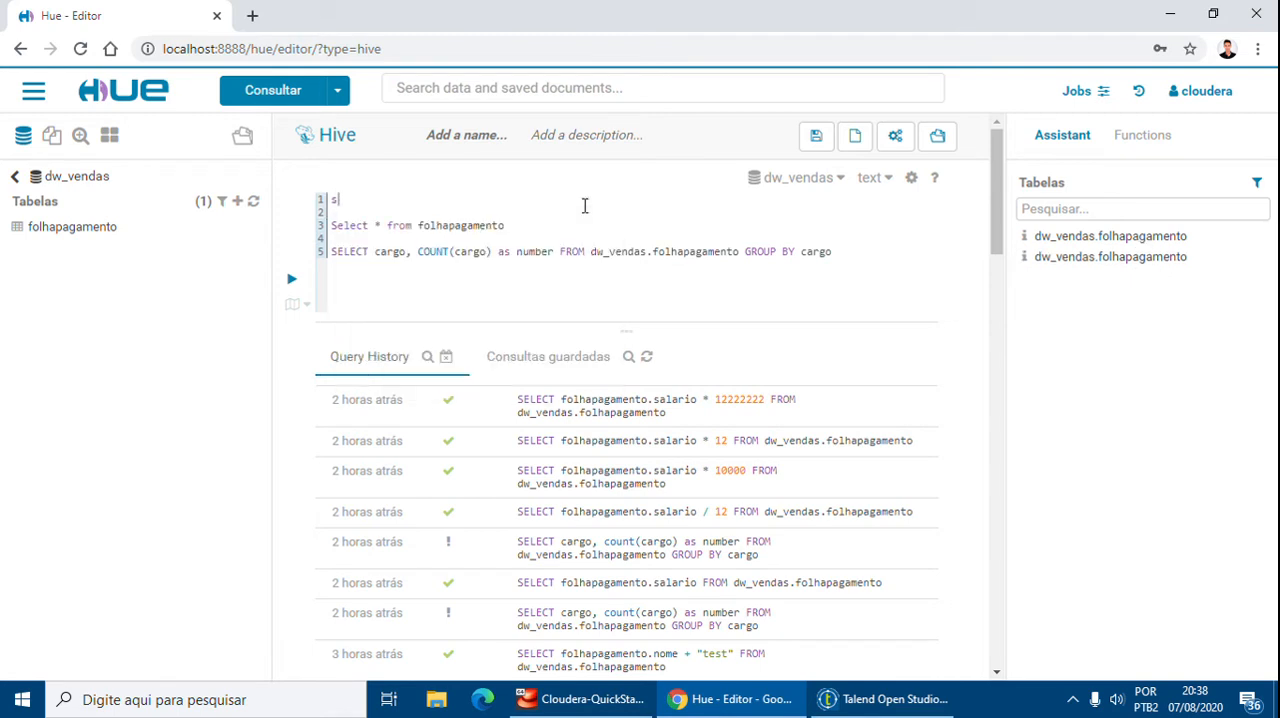
type("elect")
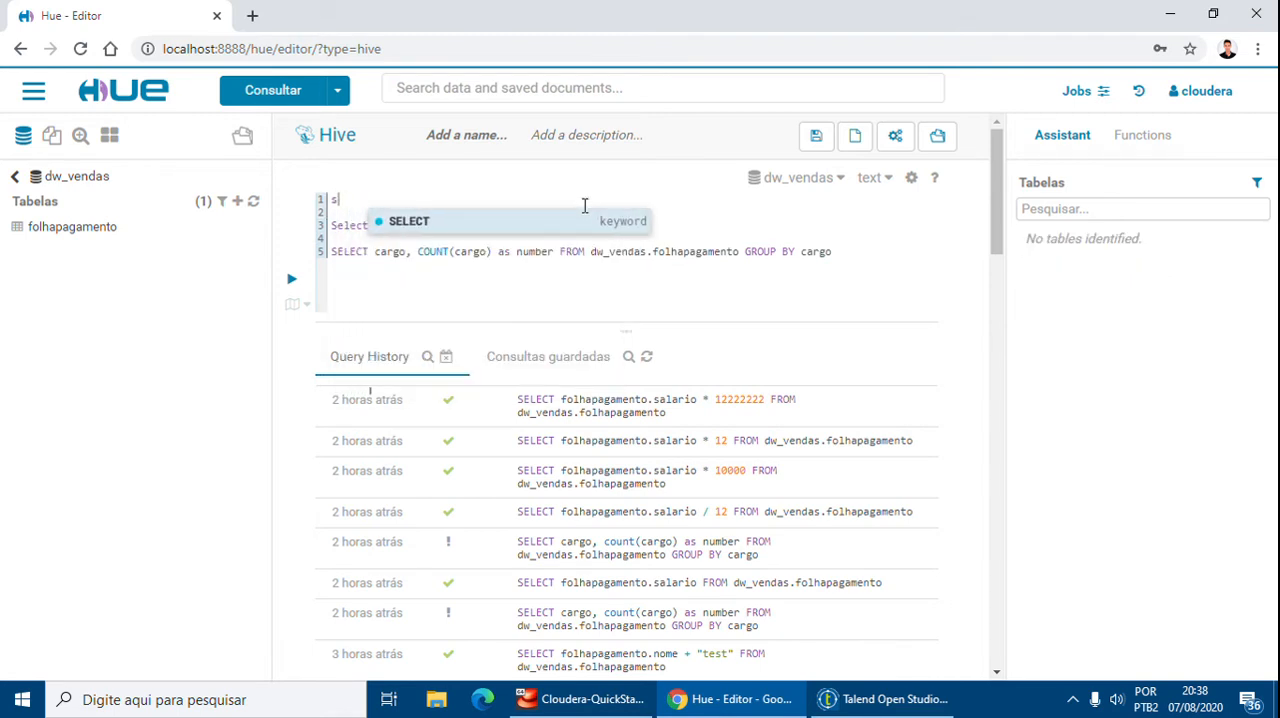
key("BackSpace")
type("use dw_vendas;")
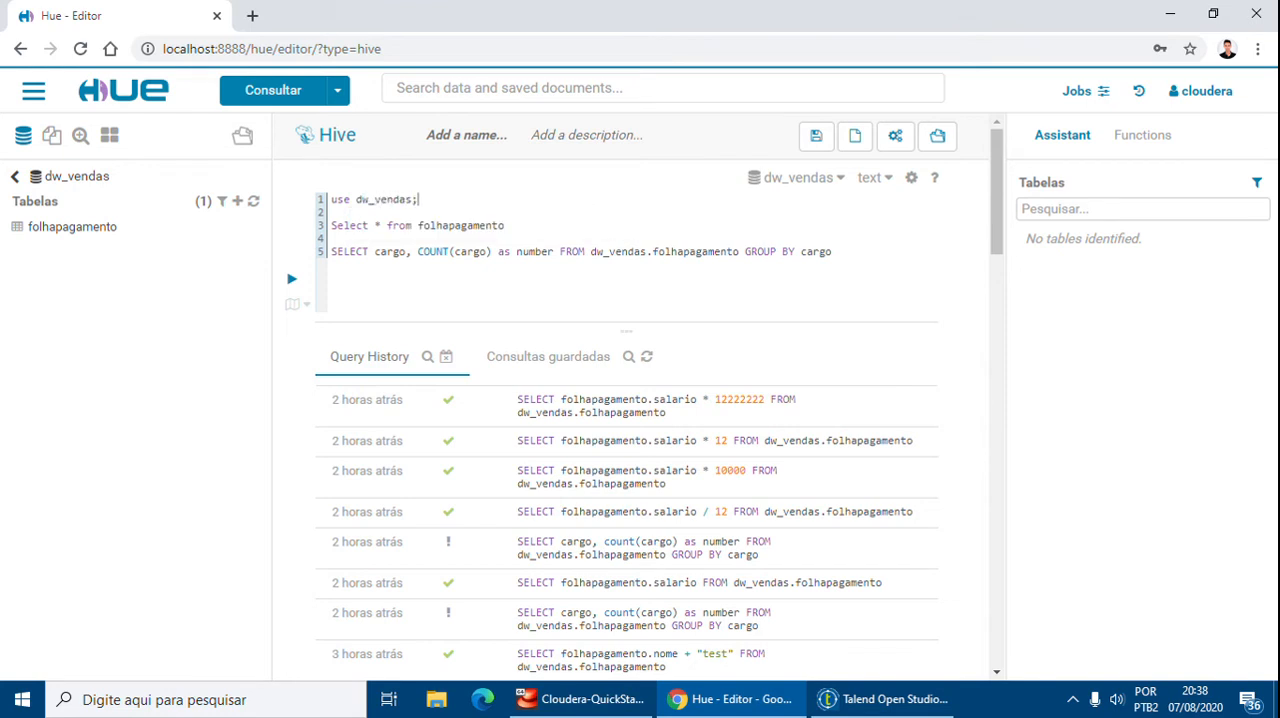
key("ctrl+Return")
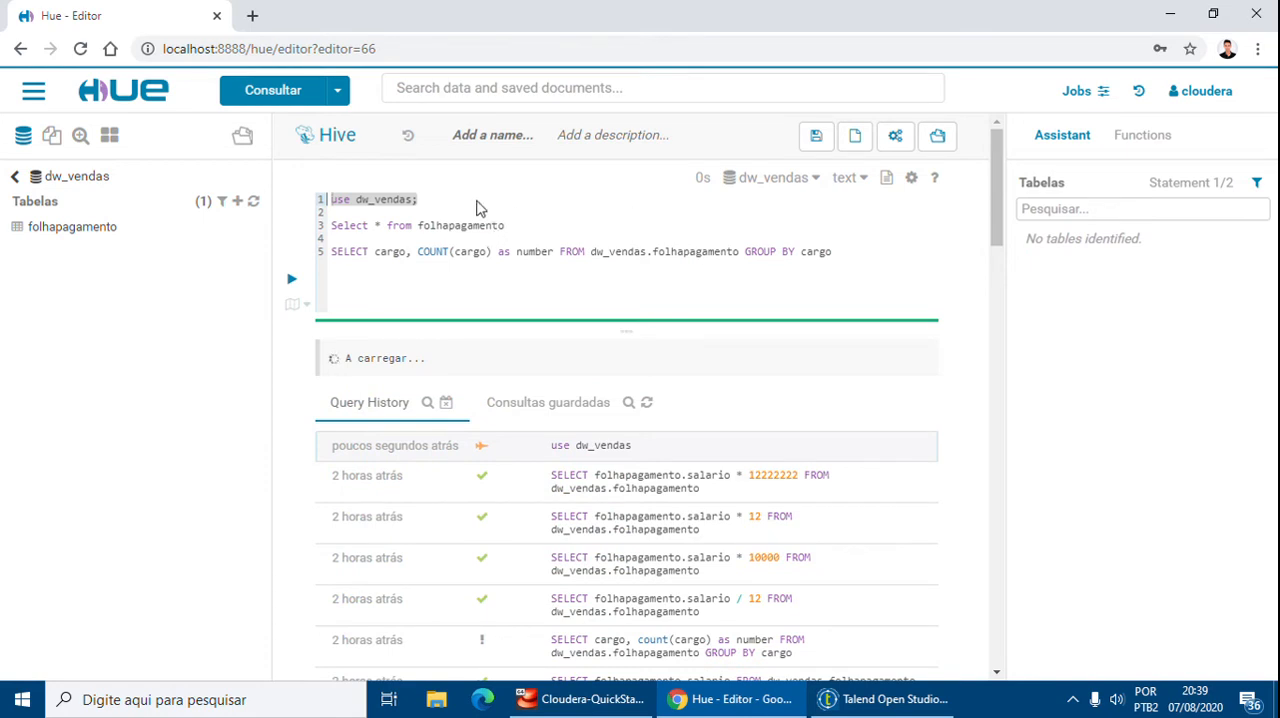
Qualify the second query as "Select * from dw_vendas.folhapagamento;" and run it
left_click(571, 251)
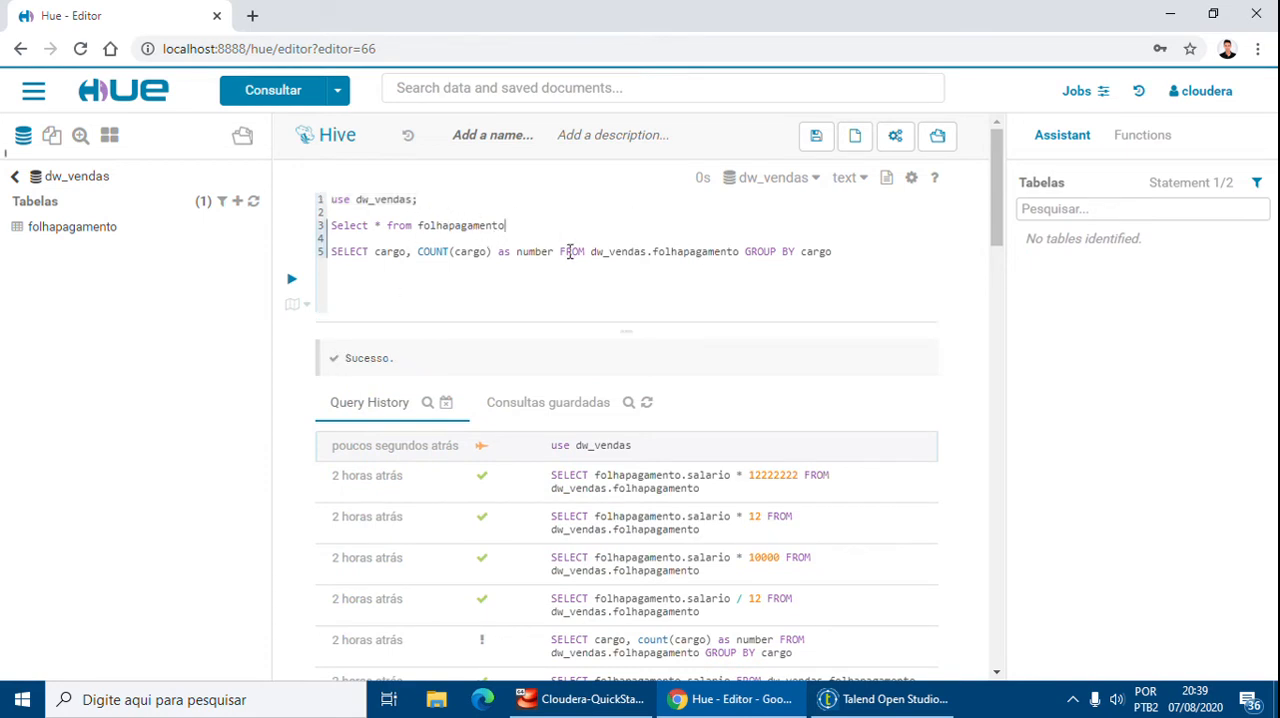
key("shift+Home")
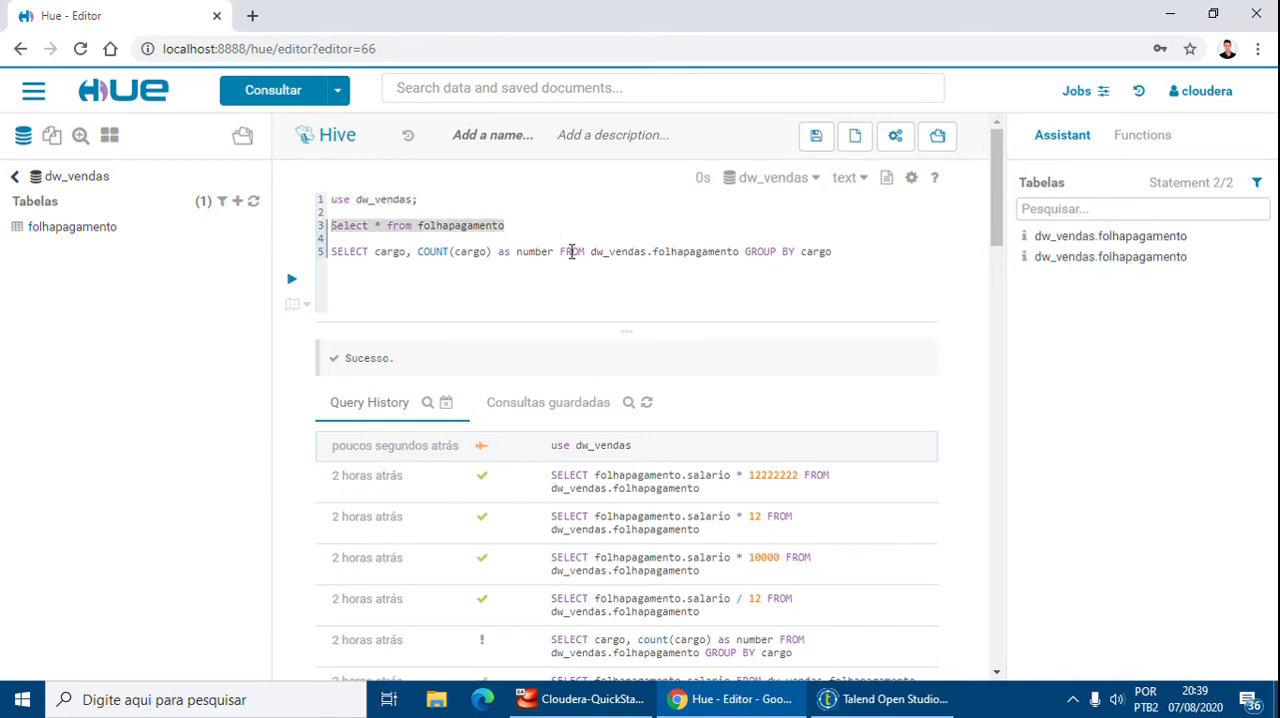
key("End")
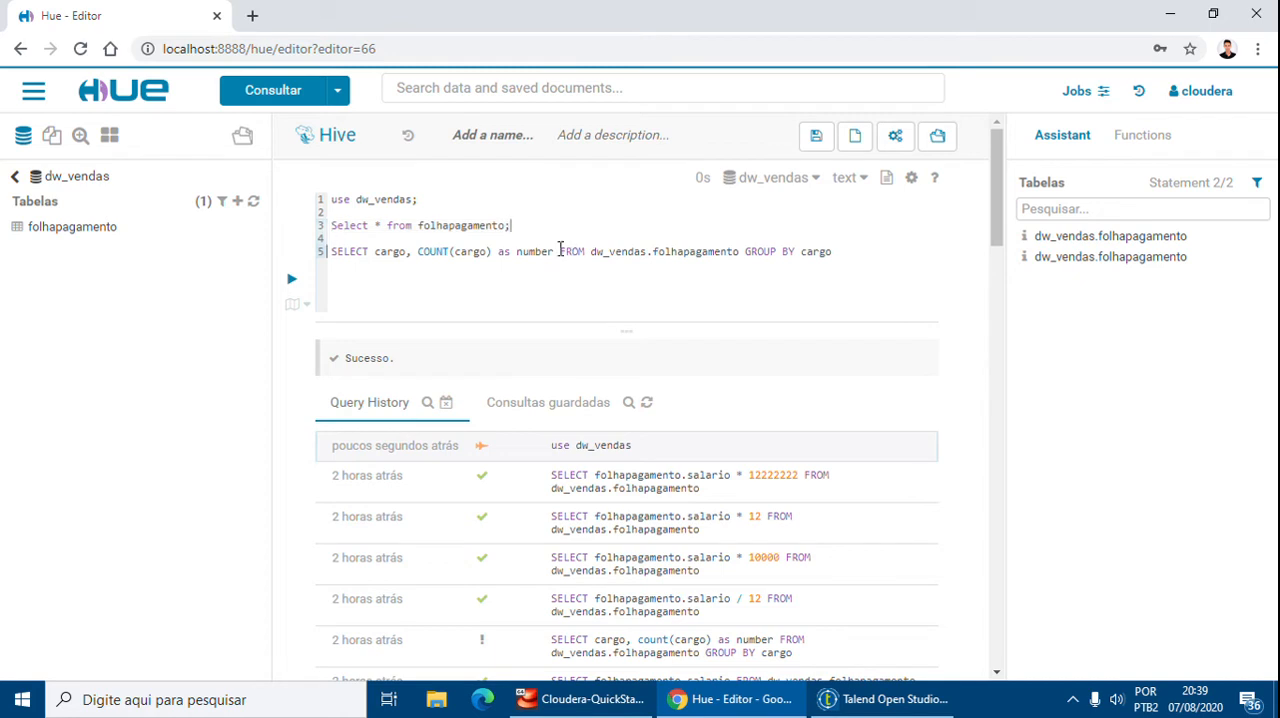
type("dw_vendas")
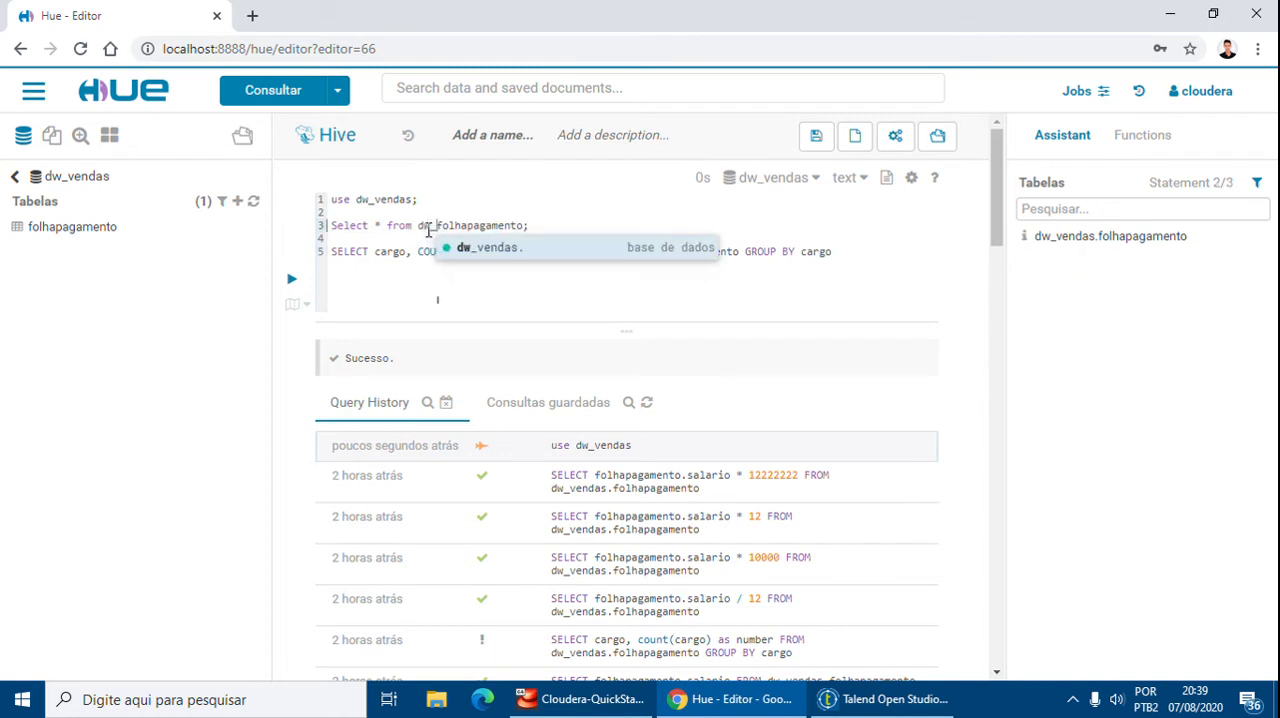
type(".")
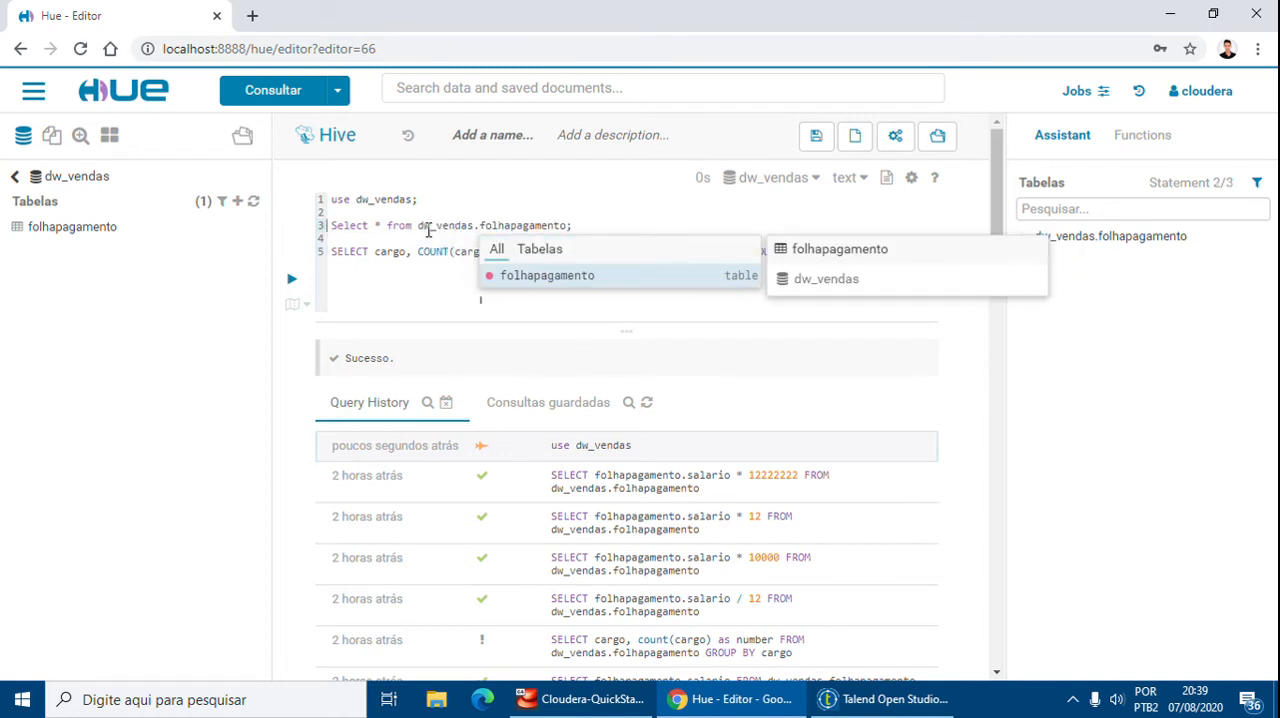
key("Return")
key("BackSpace")
key("BackSpace")
key("BackSpace")
key("BackSpace")
key("BackSpace")
key("BackSpace")
key("BackSpace")
key("BackSpace")
key("BackSpace")
key("BackSpace")
key("BackSpace")
key("BackSpace")
key("BackSpace")
key("BackSpace")
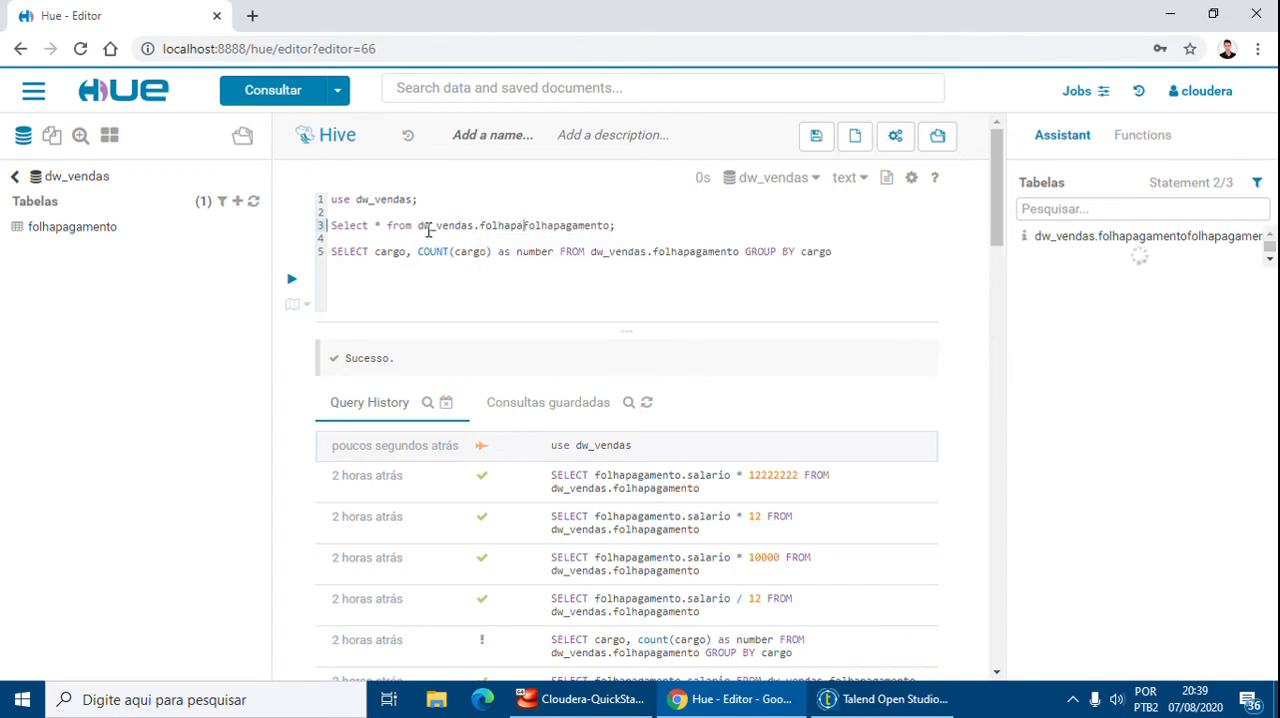
type("folhapagamento")
key("Return")
key("Delete")
key("Delete")
key("Delete")
key("Delete")
key("Delete")
key("Delete")
key("Delete")
key("Delete")
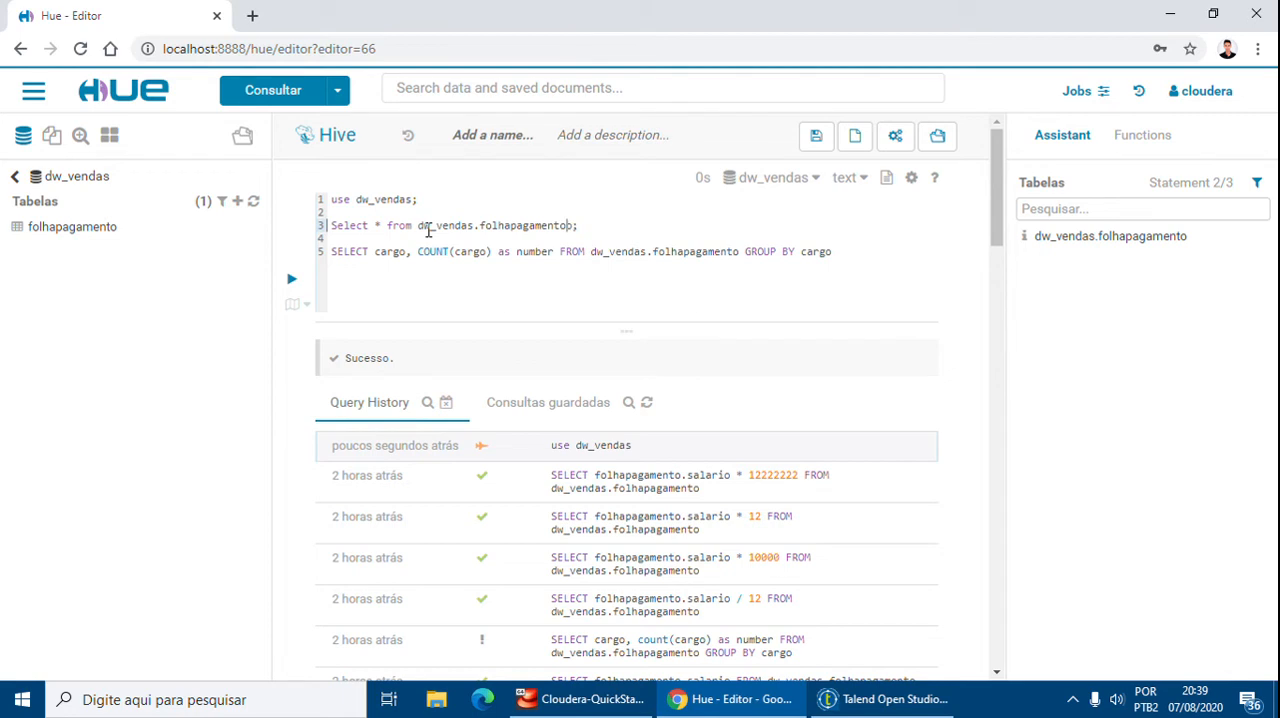
key("ctrl+Return")
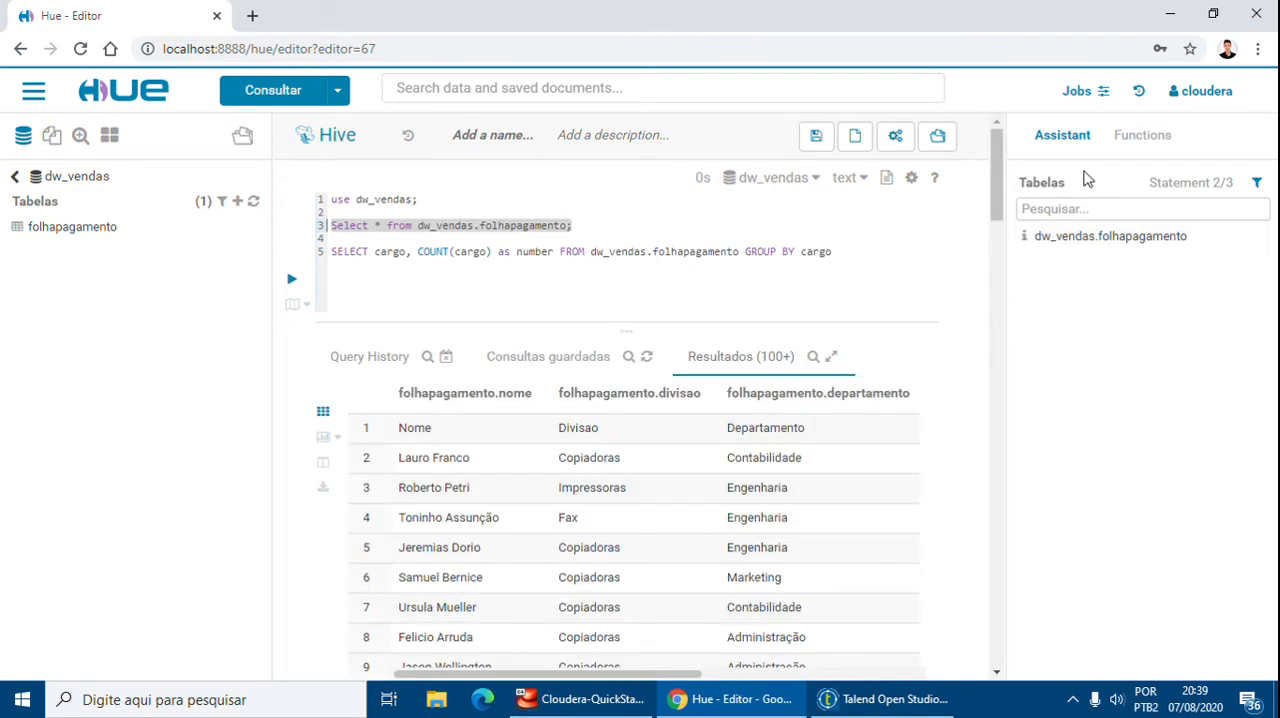
Browse the query results across all folhapagamento columns and rows
scroll(857, 369, "down", 1)
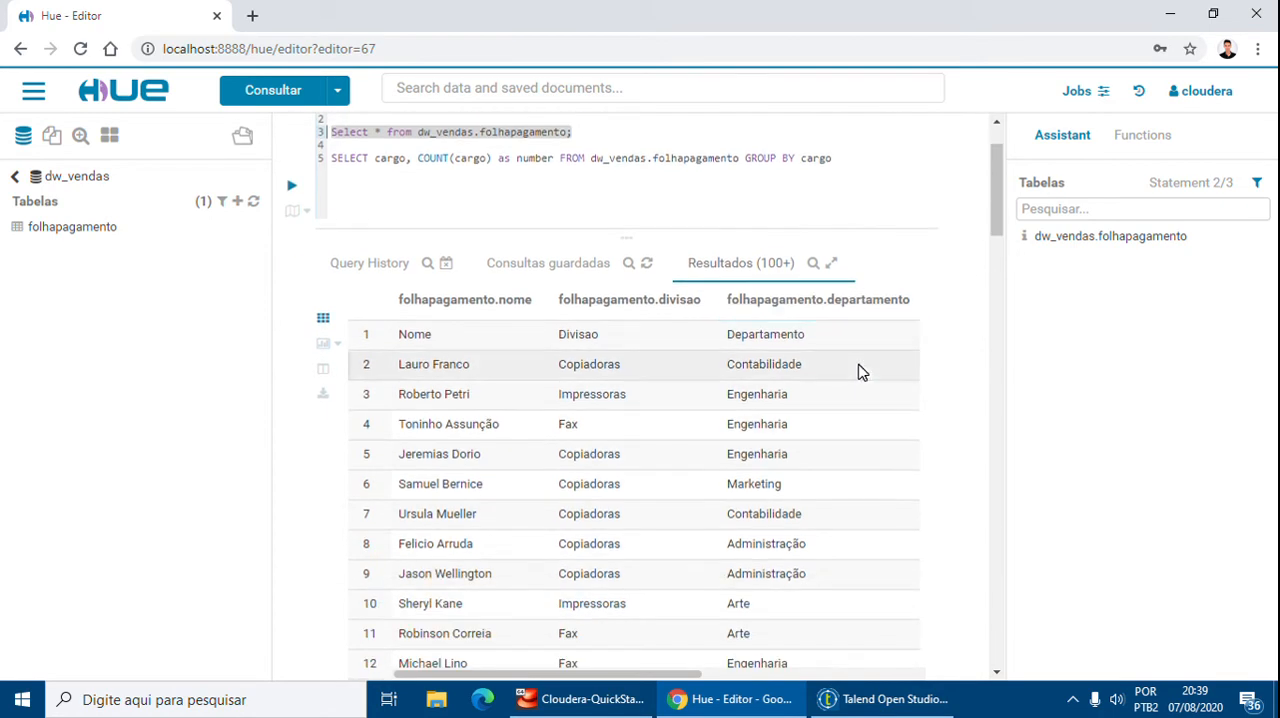
scroll(857, 369, "down", 1)
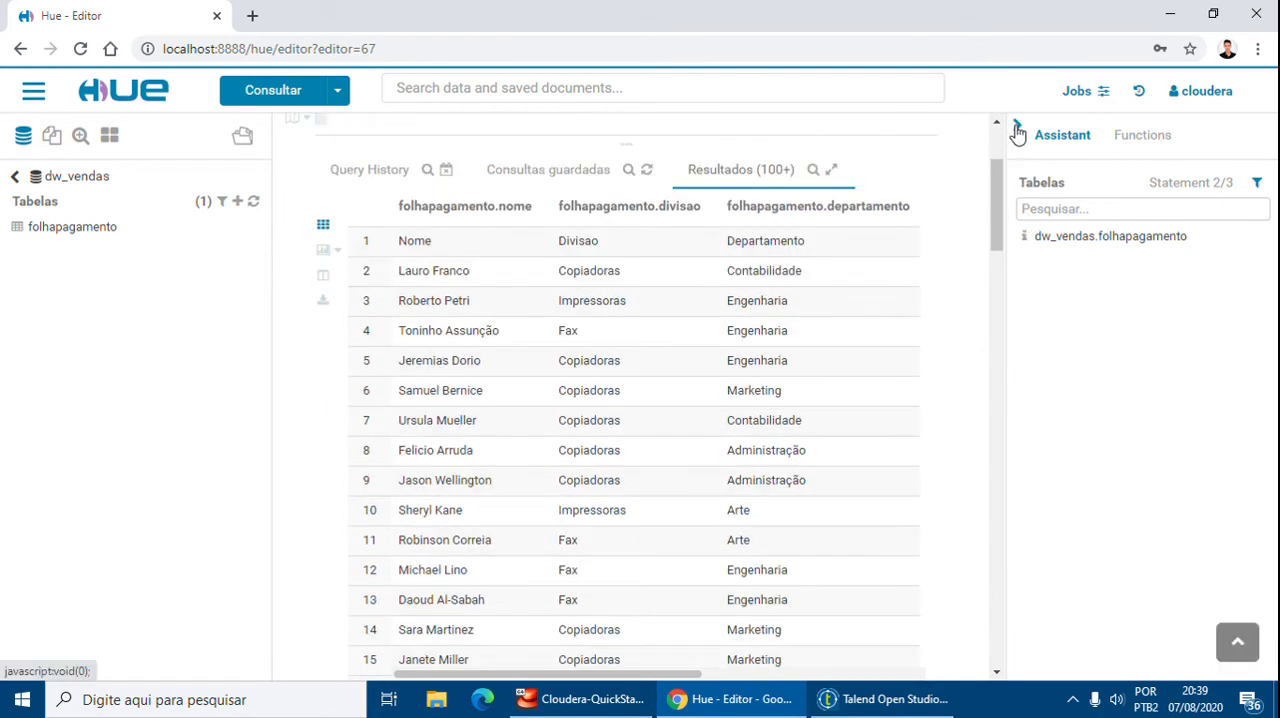
left_click(1015, 124)
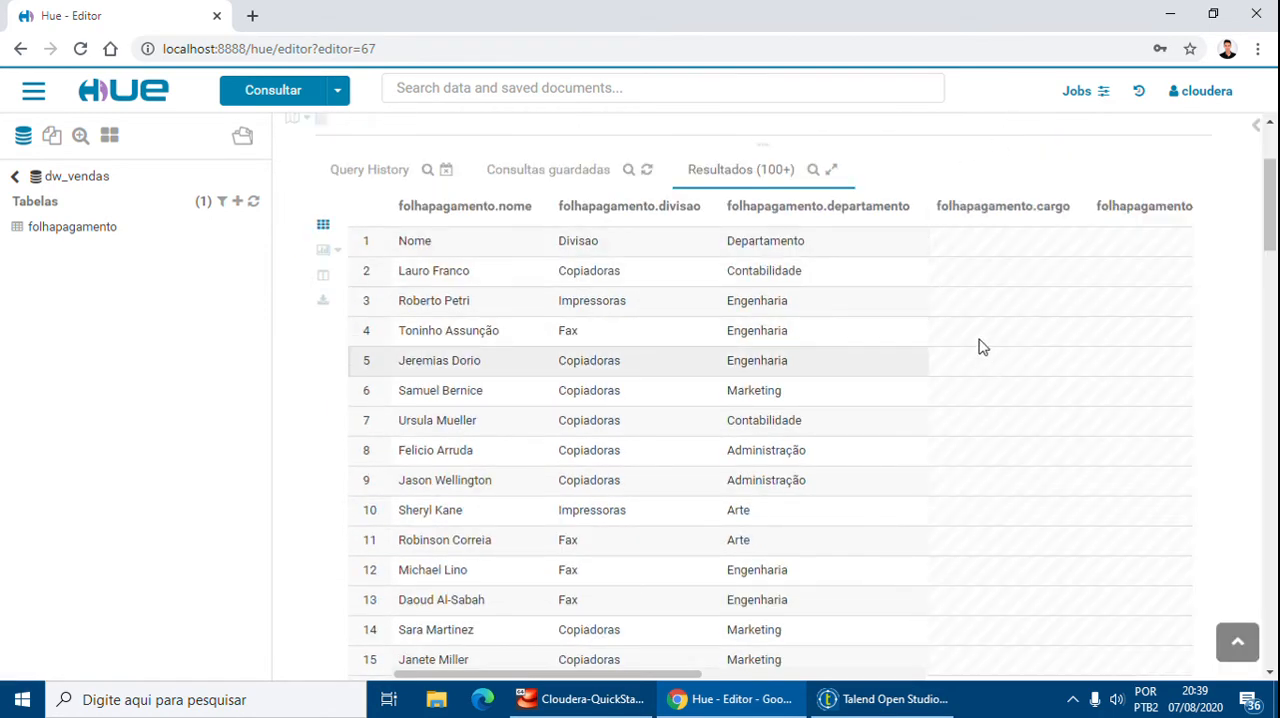
scroll(982, 343, "up", 1)
scroll(980, 343, "up", 3)
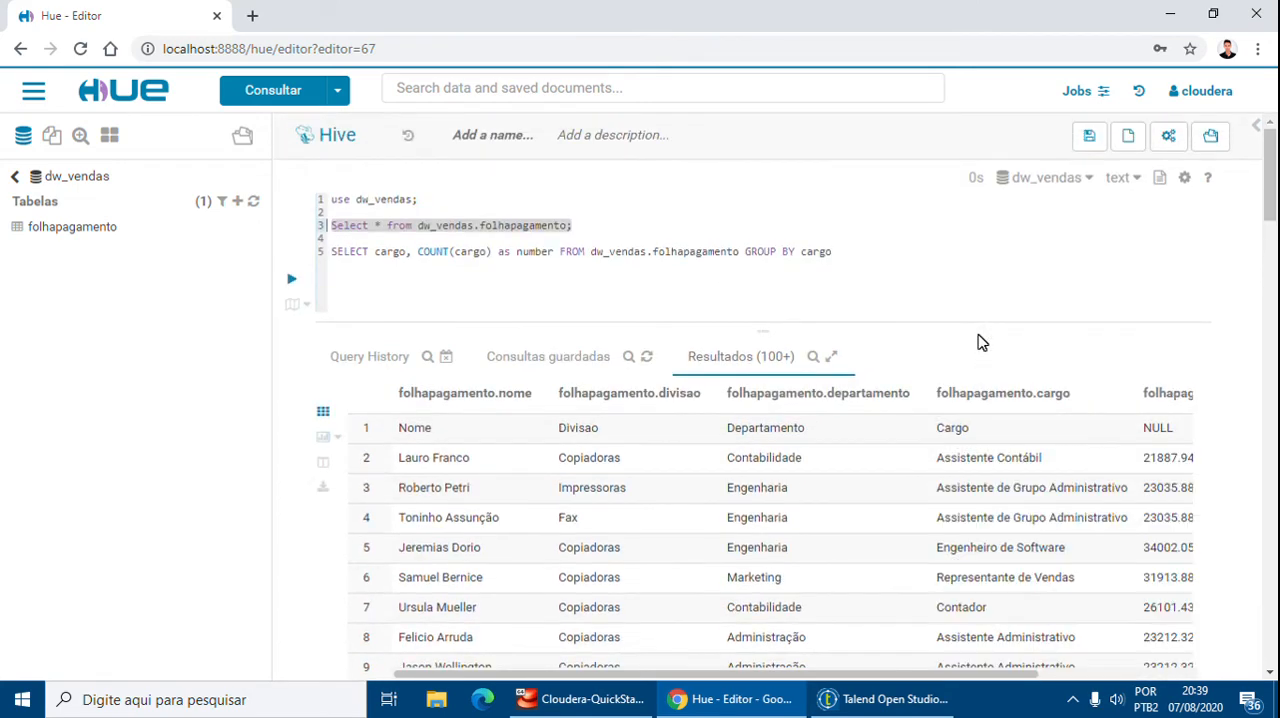
scroll(988, 363, "down", 2)
scroll(760, 398, "up", 1)
scroll(951, 354, "down", 2)
left_click_drag(710, 668, 903, 683)
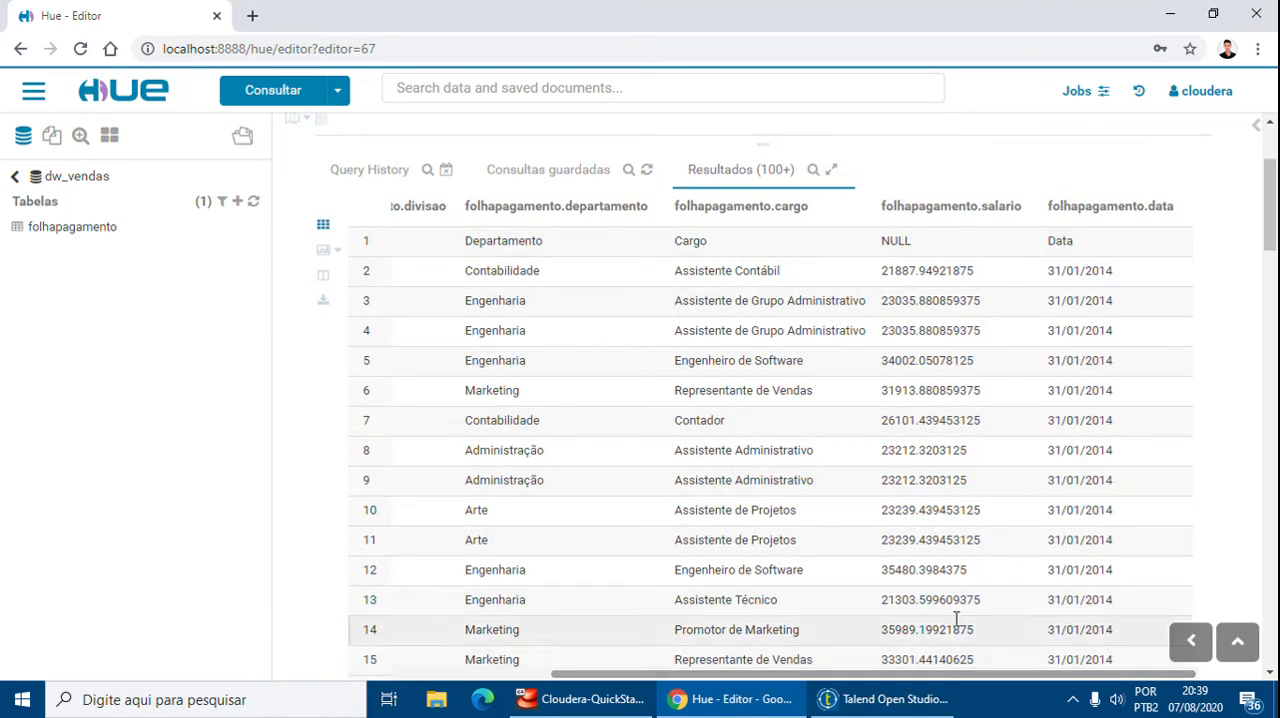
left_click_drag(885, 675, 730, 678)
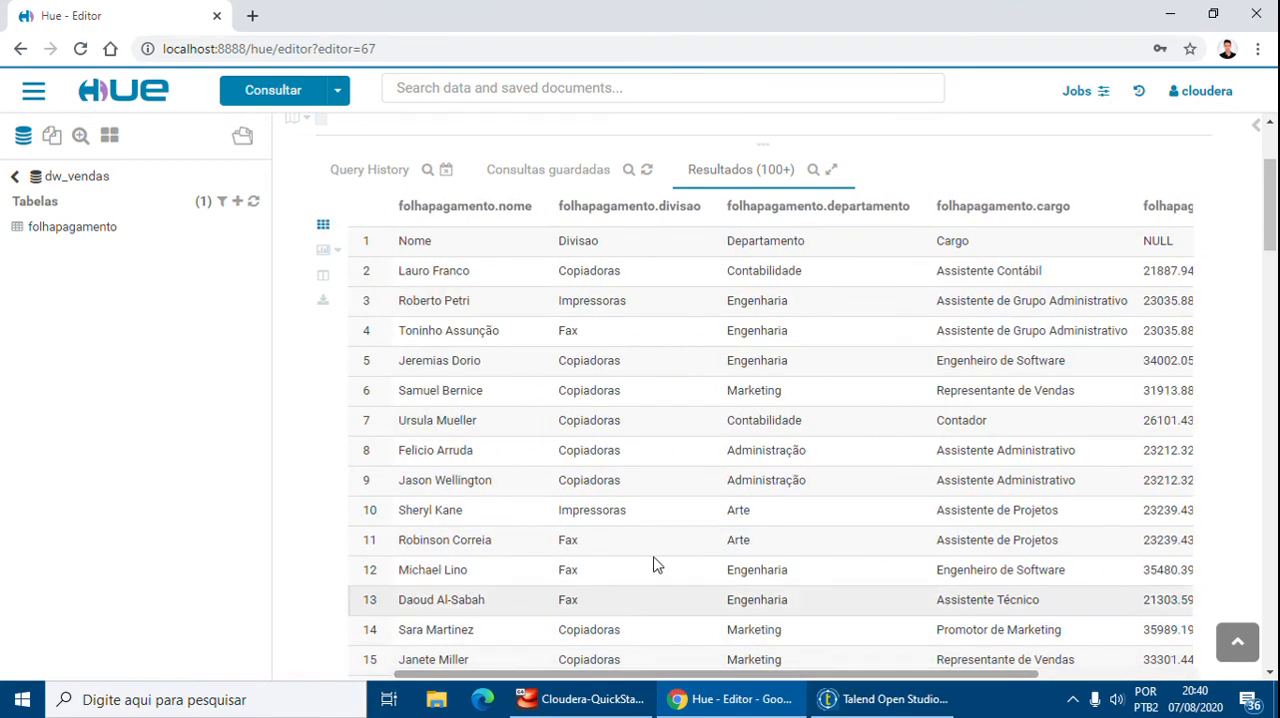
scroll(540, 500, "up", 2)
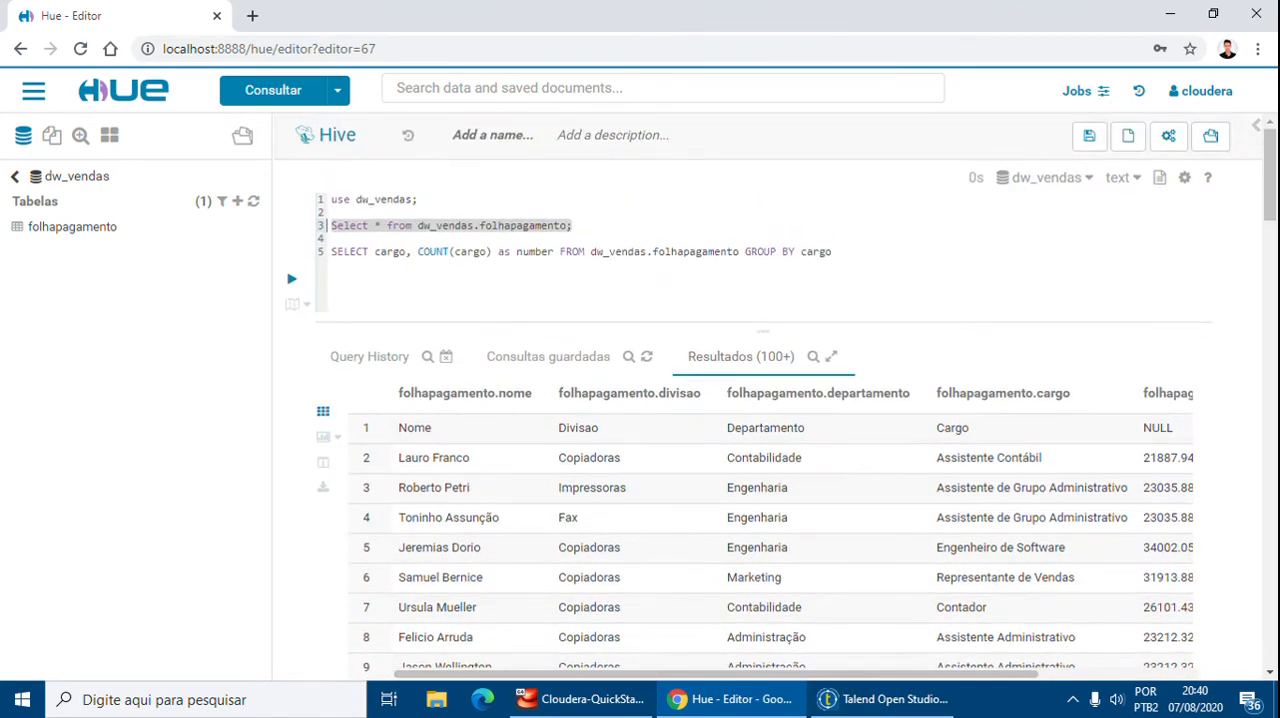
Add the filter WHERE divisao = 'Fax' to the query, run it and review the filtered rows
left_click(609, 228)
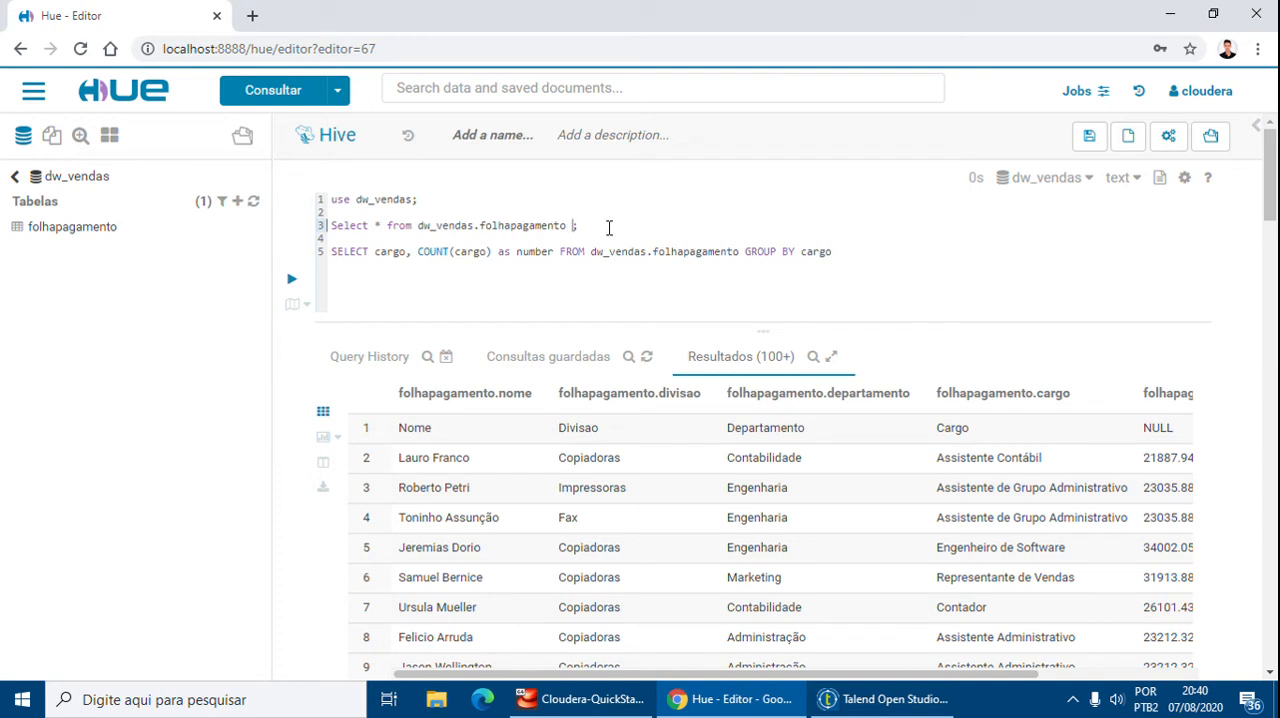
type("WHERE ")
type("divisao")
type("i")
key("Return")
key("shift+End")
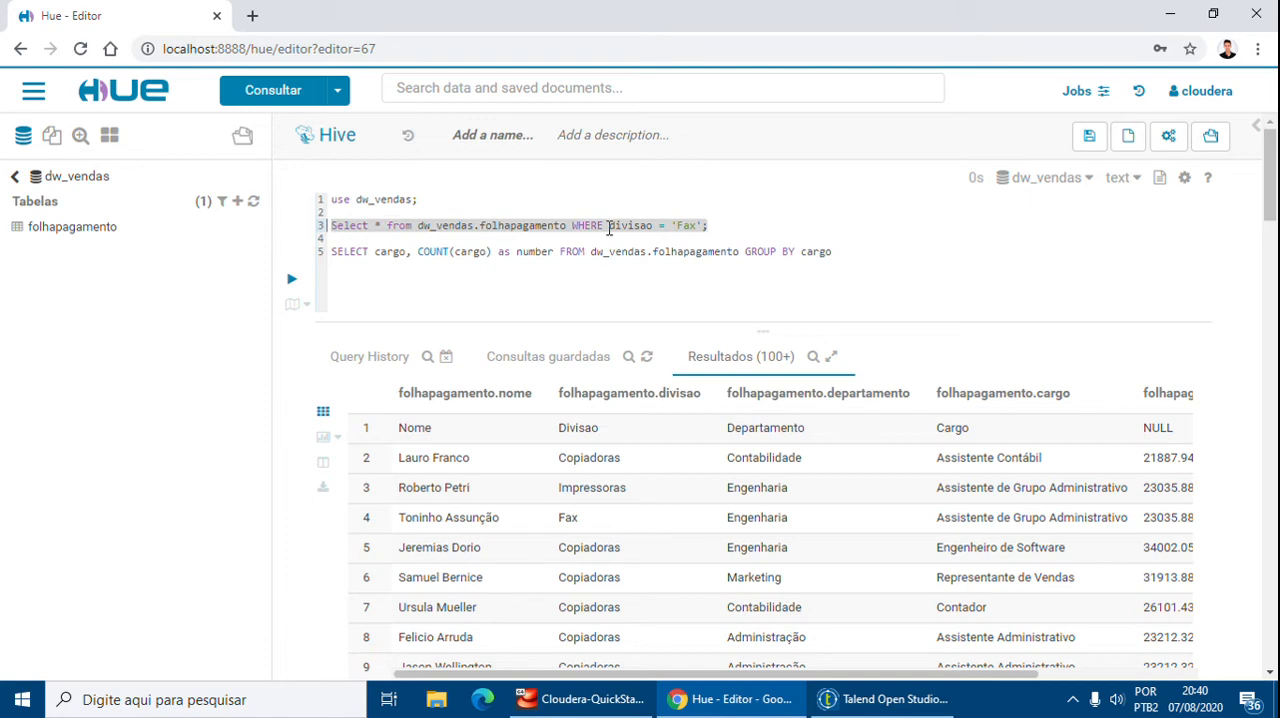
key("ctrl+Return")
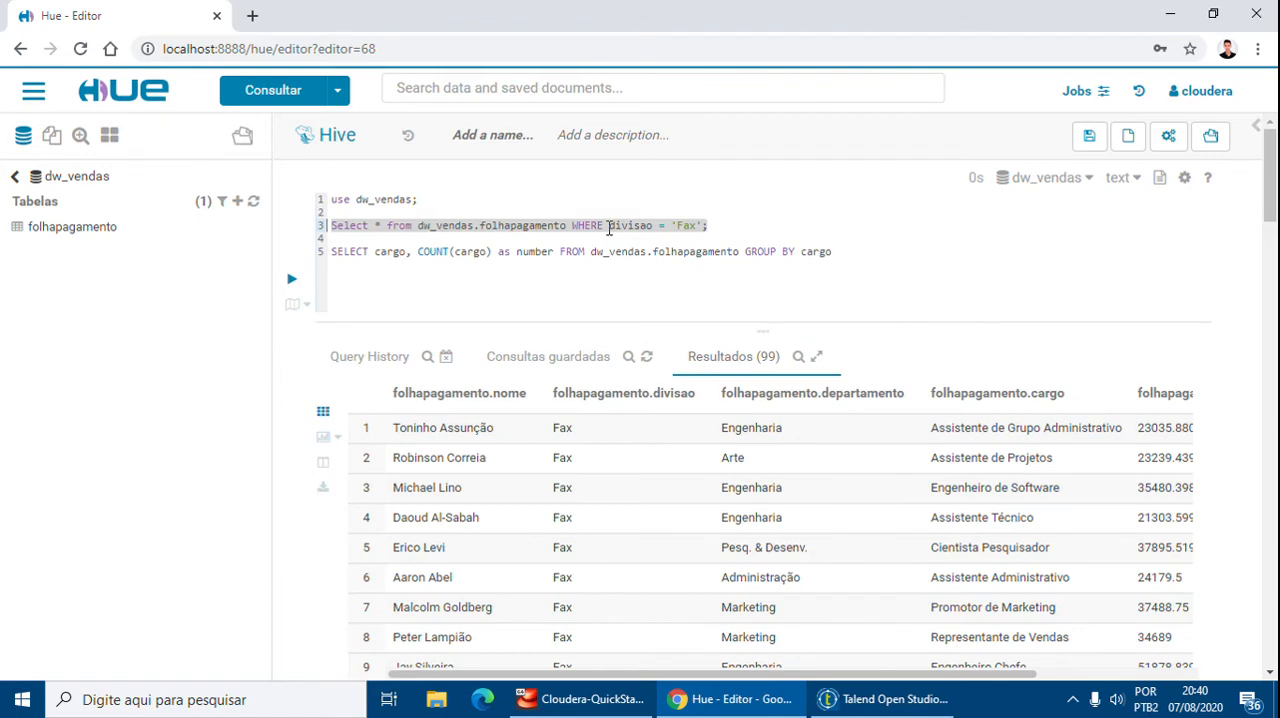
scroll(614, 460, "down", 3)
scroll(608, 435, "down", 8)
scroll(605, 430, "up", 10)
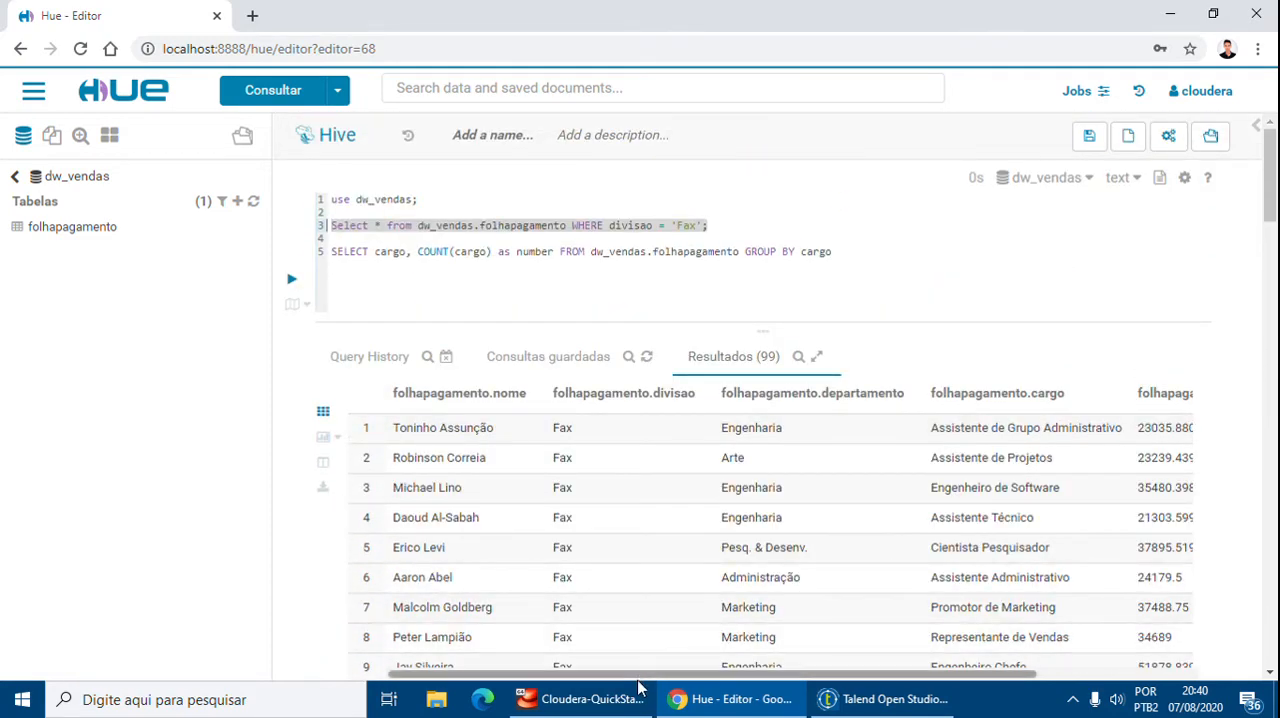
left_click_drag(634, 676, 543, 621)
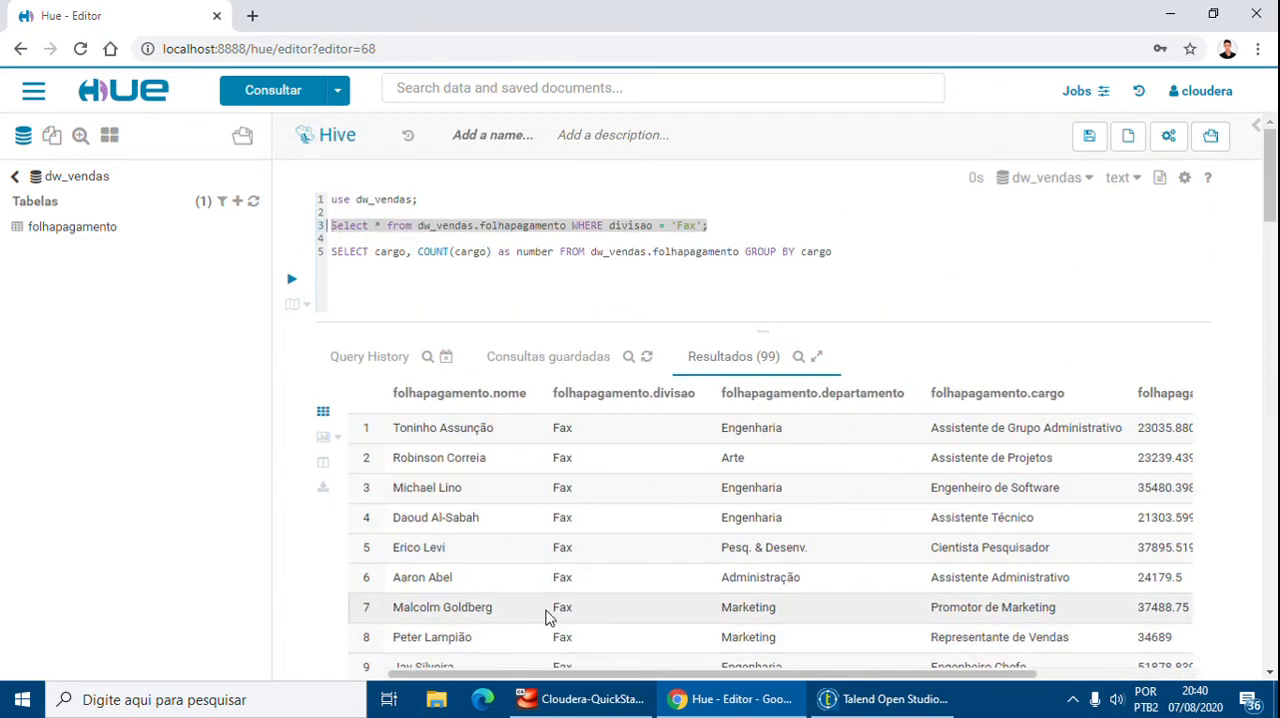
Switch to Talend and examine the tLogRow_1 output in the job's Run console
left_click(872, 699)
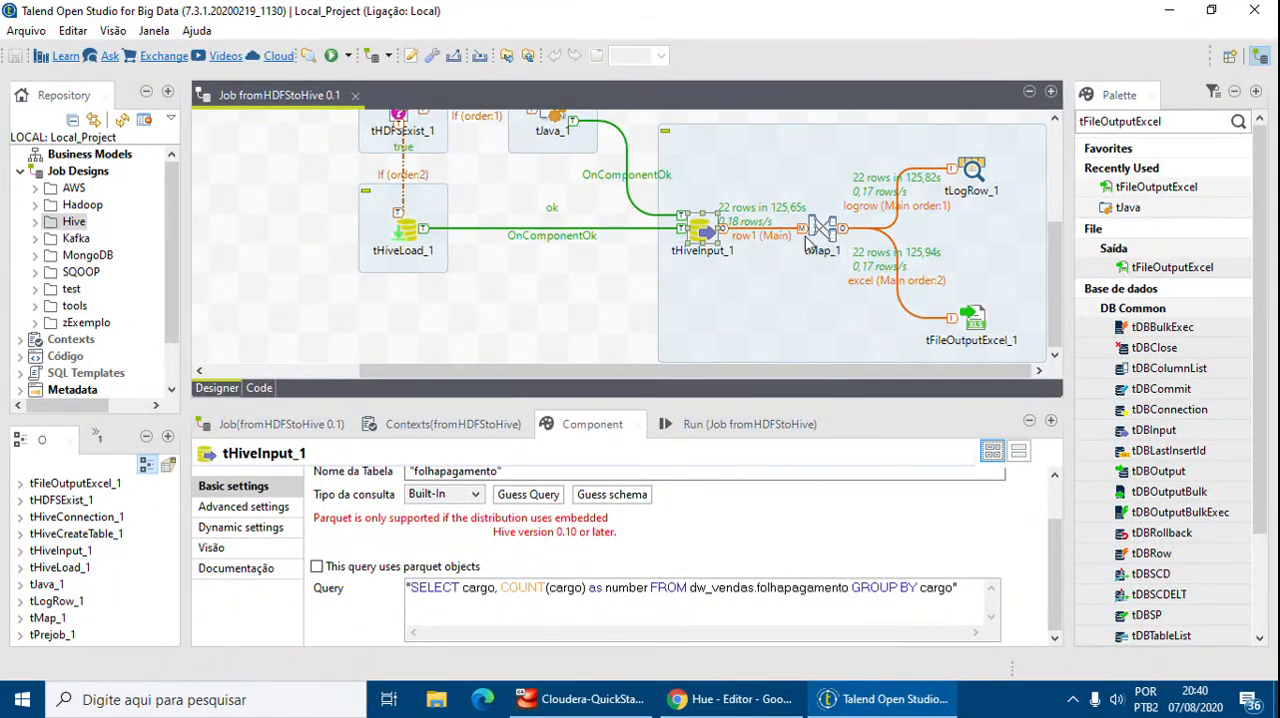
left_click(729, 430)
mouse_move(862, 513)
left_mouse_down()
mouse_move(862, 590)
mouse_move(858, 509)
left_mouse_up()
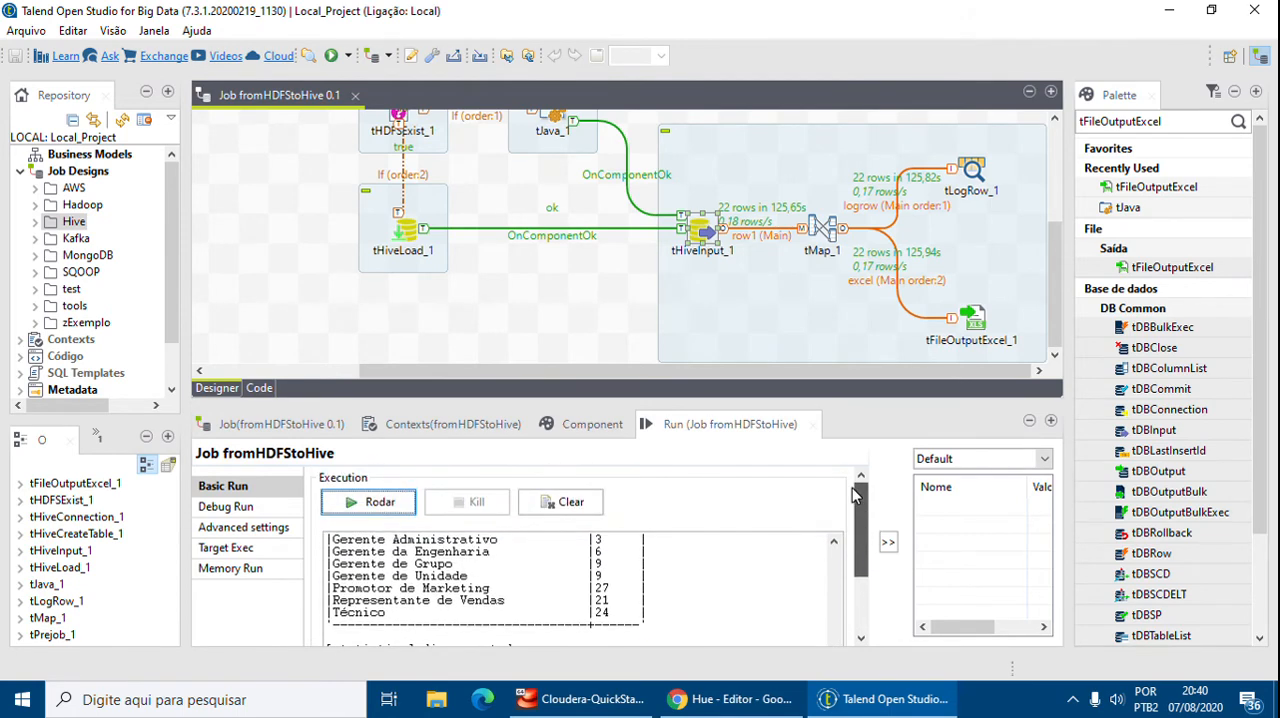
scroll(770, 550, "up", 5)
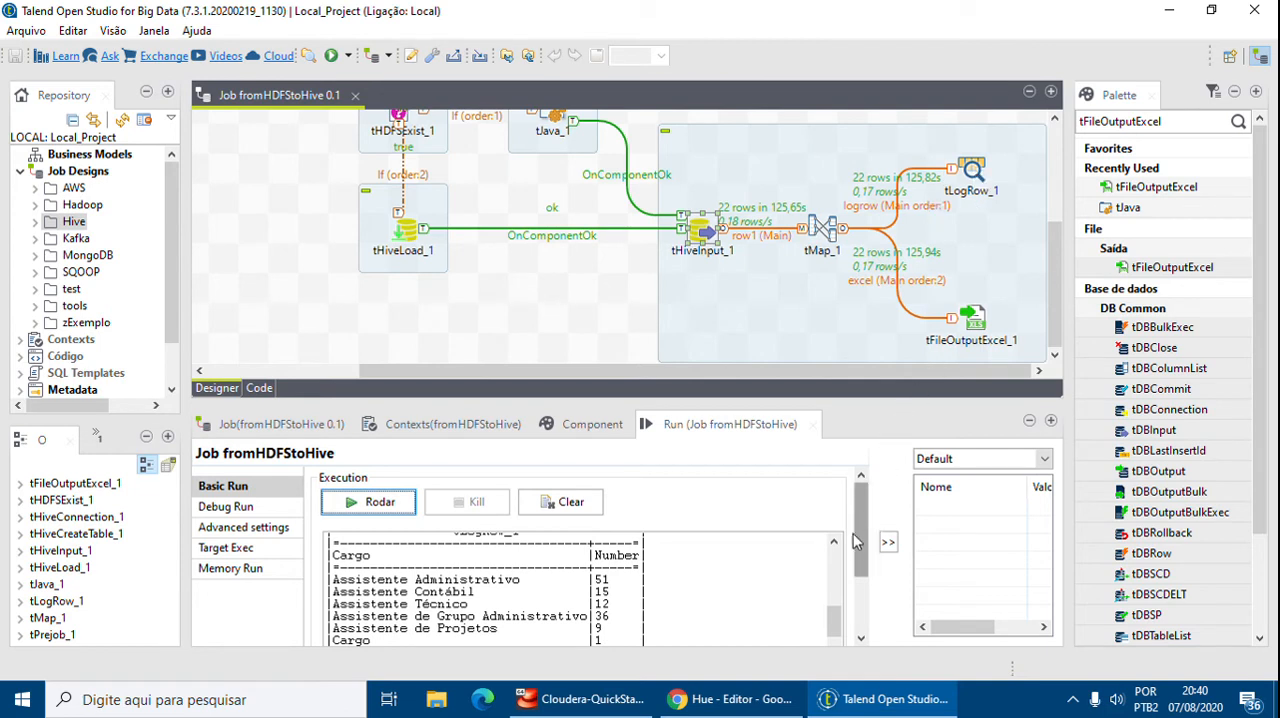
scroll(597, 580, "up", 1)
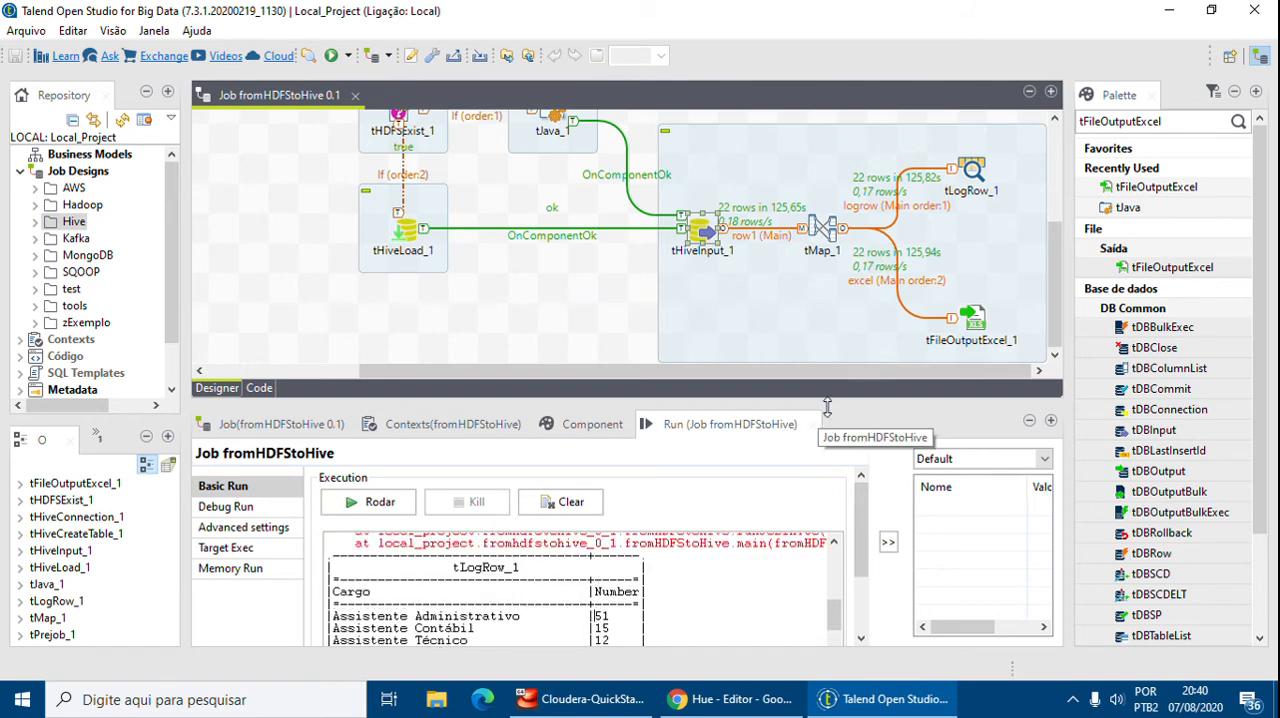
left_click_drag(858, 404, 887, 226)
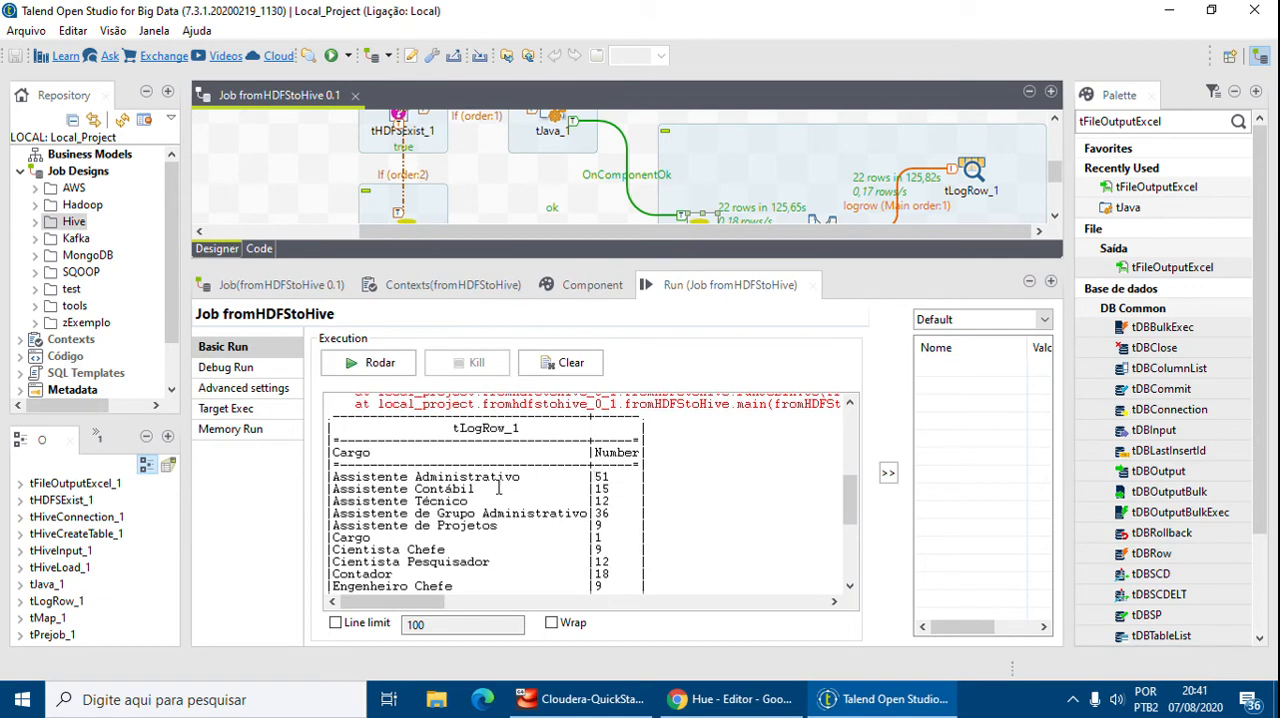
scroll(535, 483, "down", 6)
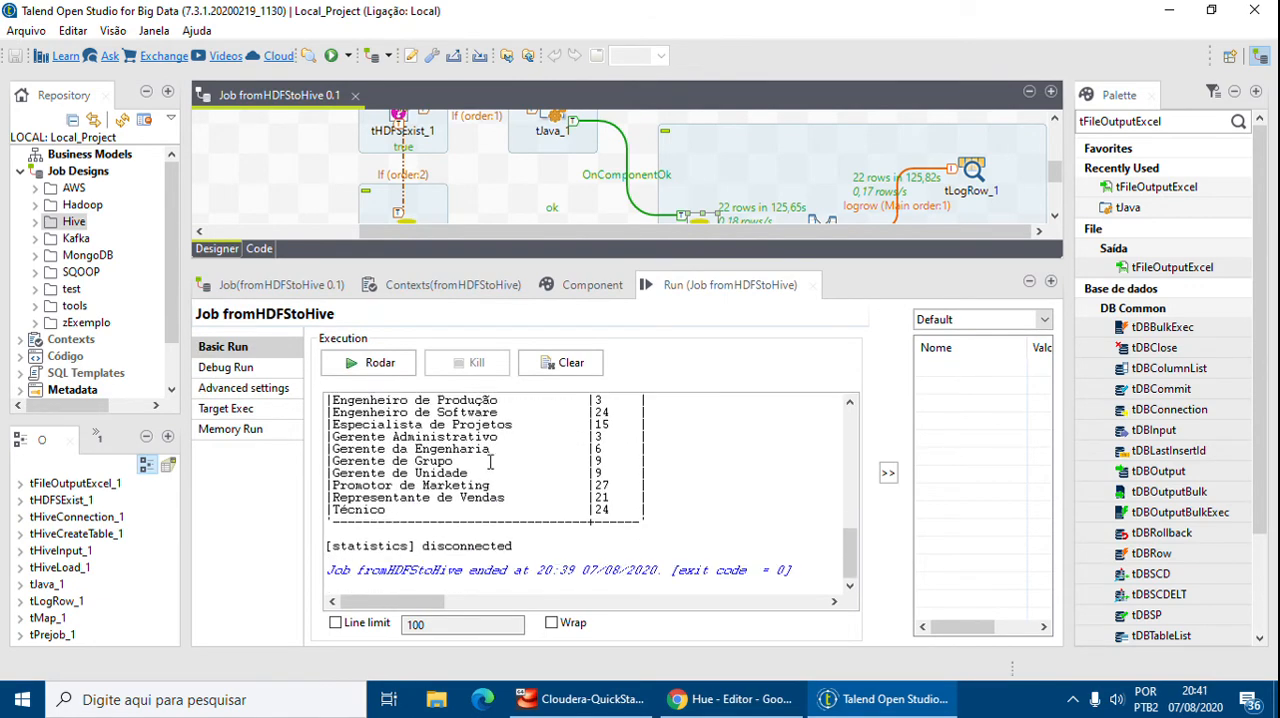
scroll(466, 512, "up", 4)
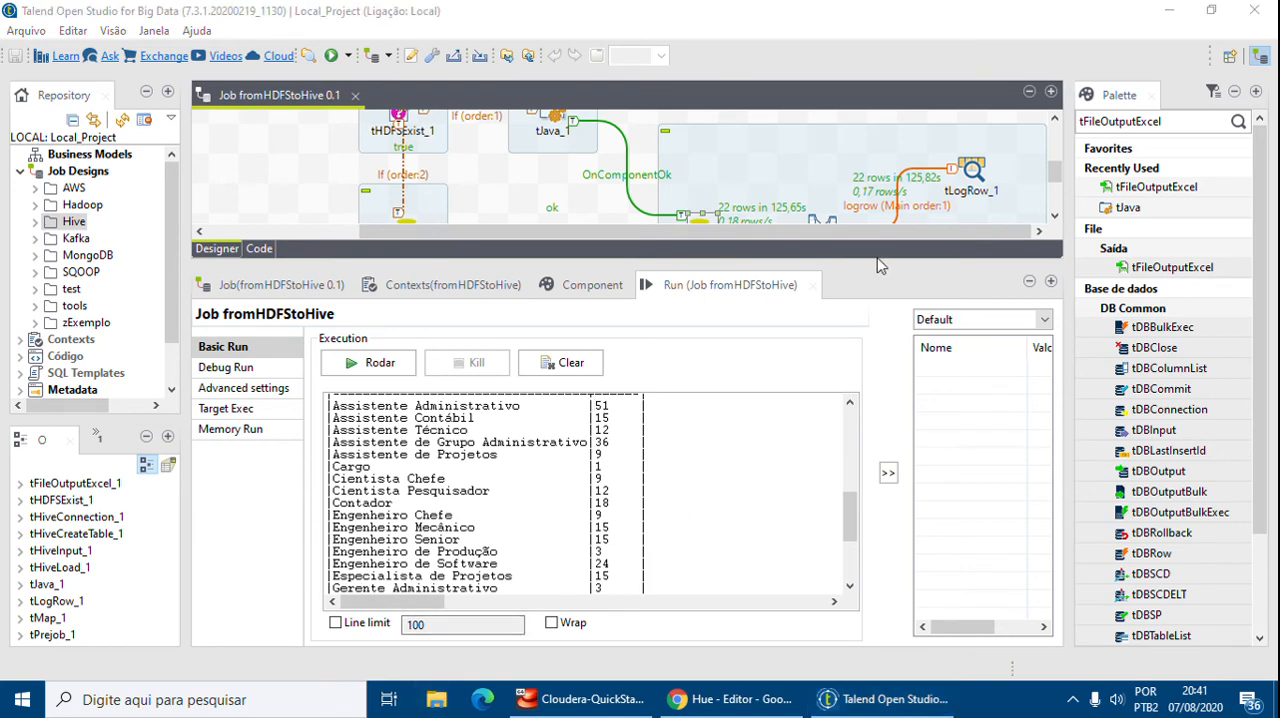
Open File Explorer and browse to the D:\talend\output folder
key("super+e")
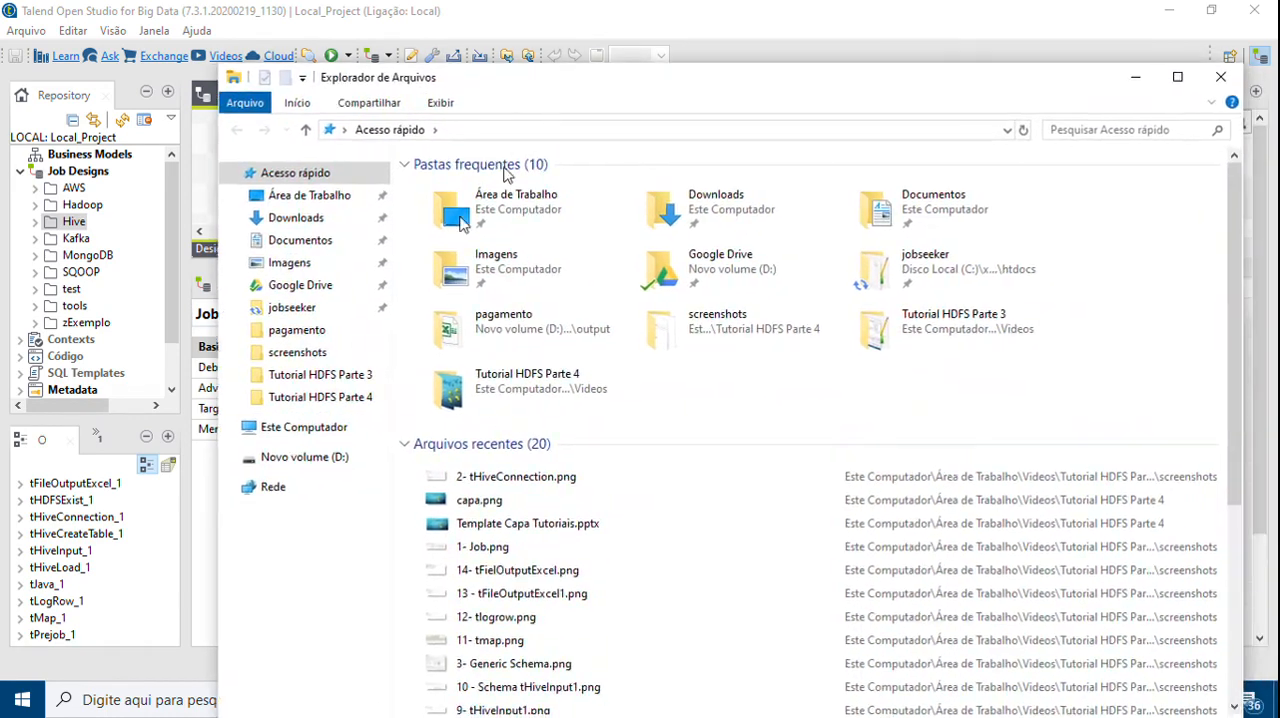
left_click(295, 457)
double_click(508, 562)
double_click(494, 226)
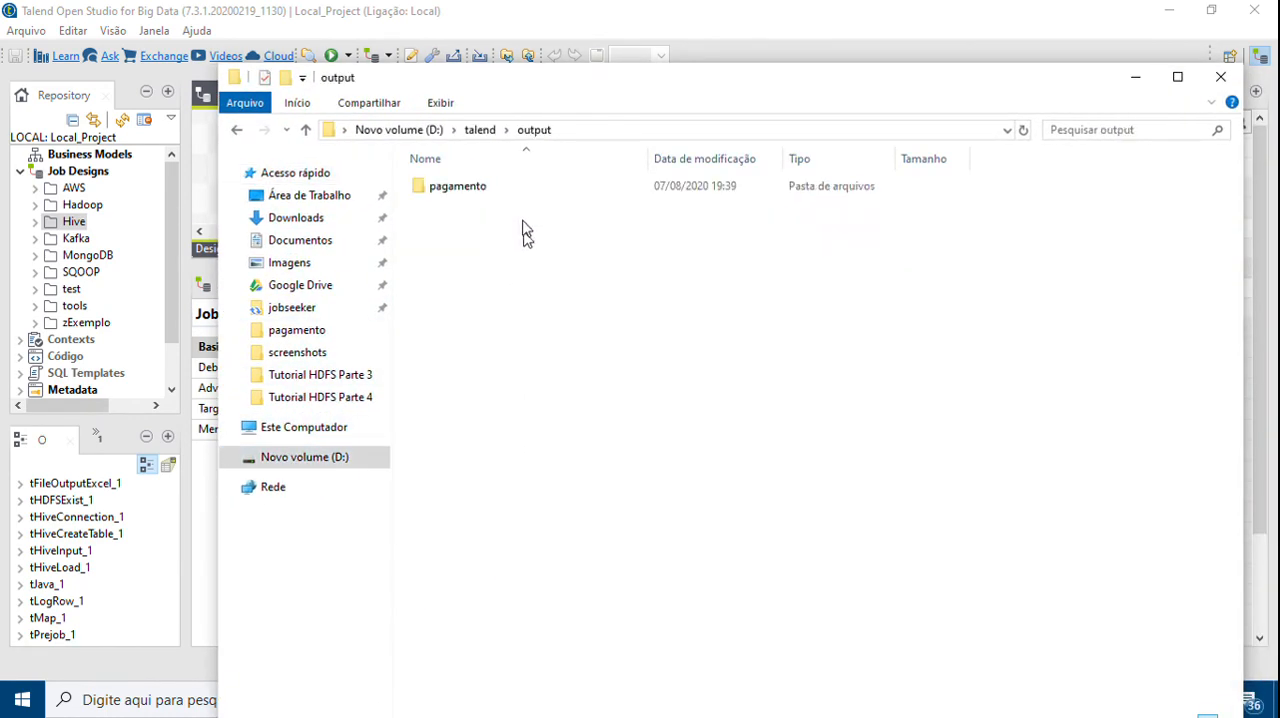
Open the pagamento output folder and open the cargos_MapReduce.xls spreadsheet
double_click(509, 192)
double_click(476, 198)
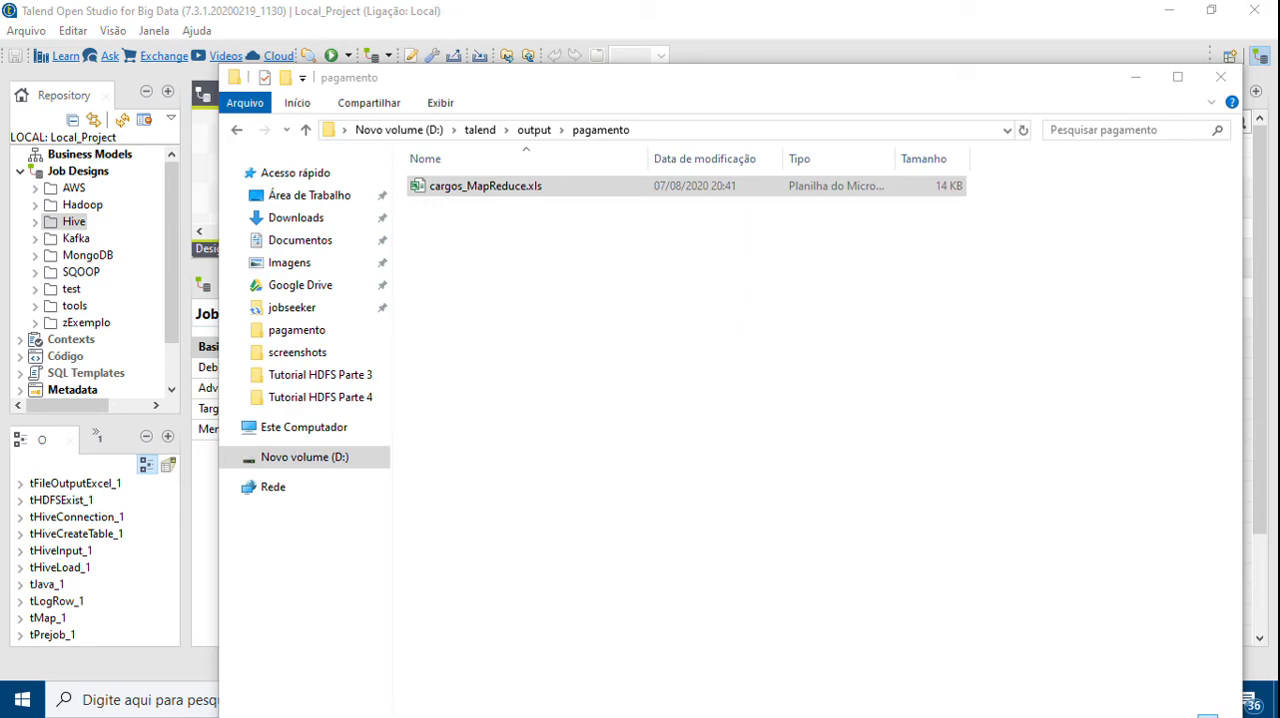
left_click_drag(1279, 182, 428, 40)
double_click(428, 40)
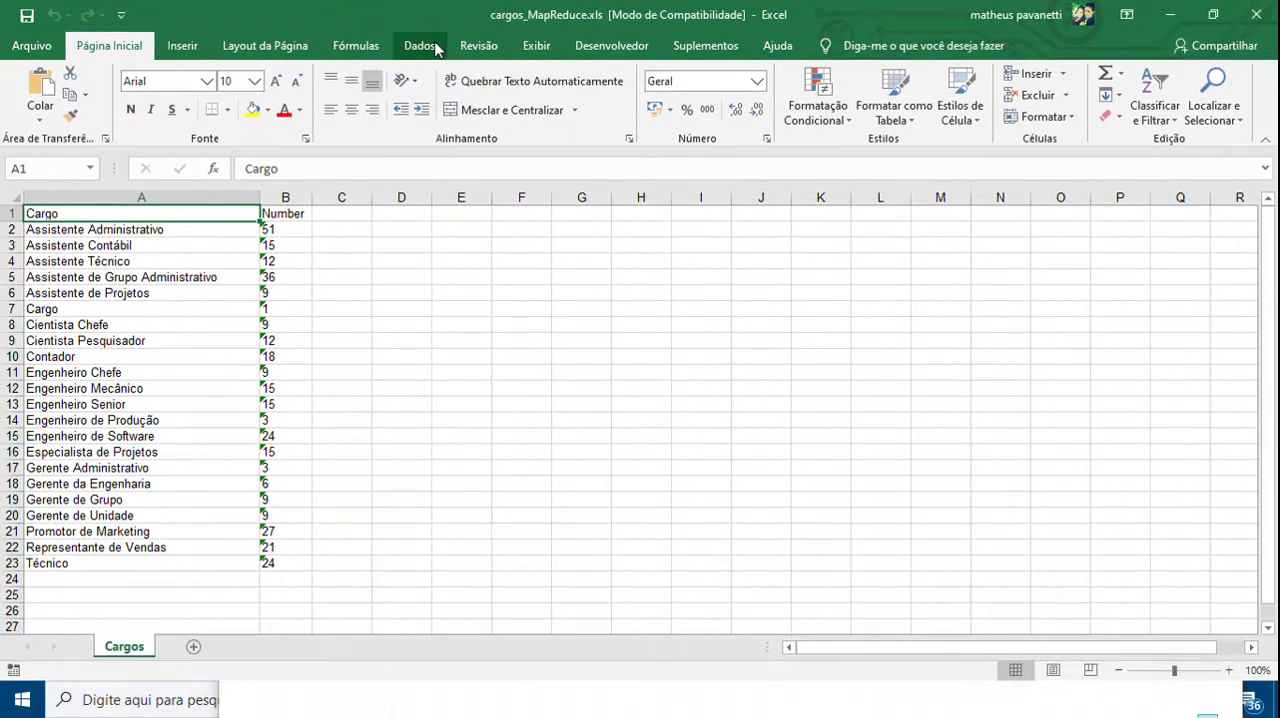
Examine the Cargo and Number columns in the spreadsheet, then close it
left_click(336, 482)
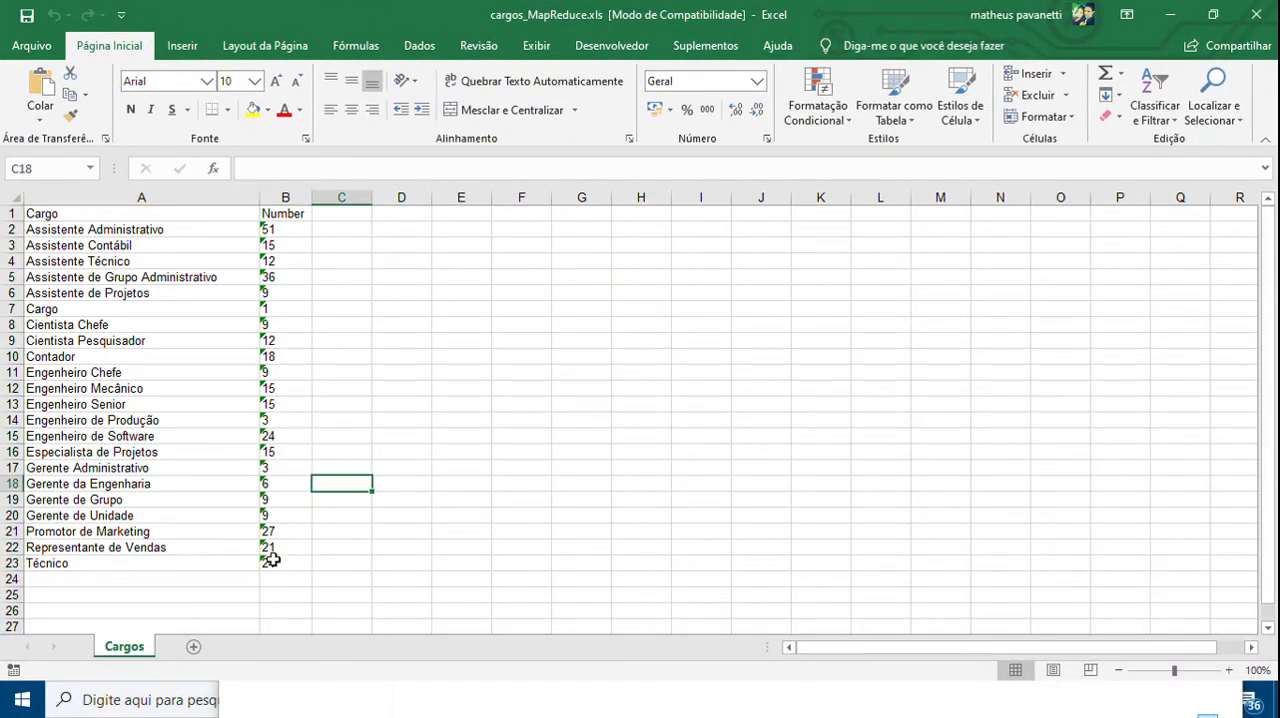
left_click_drag(271, 560, 55, 212)
left_click(418, 386)
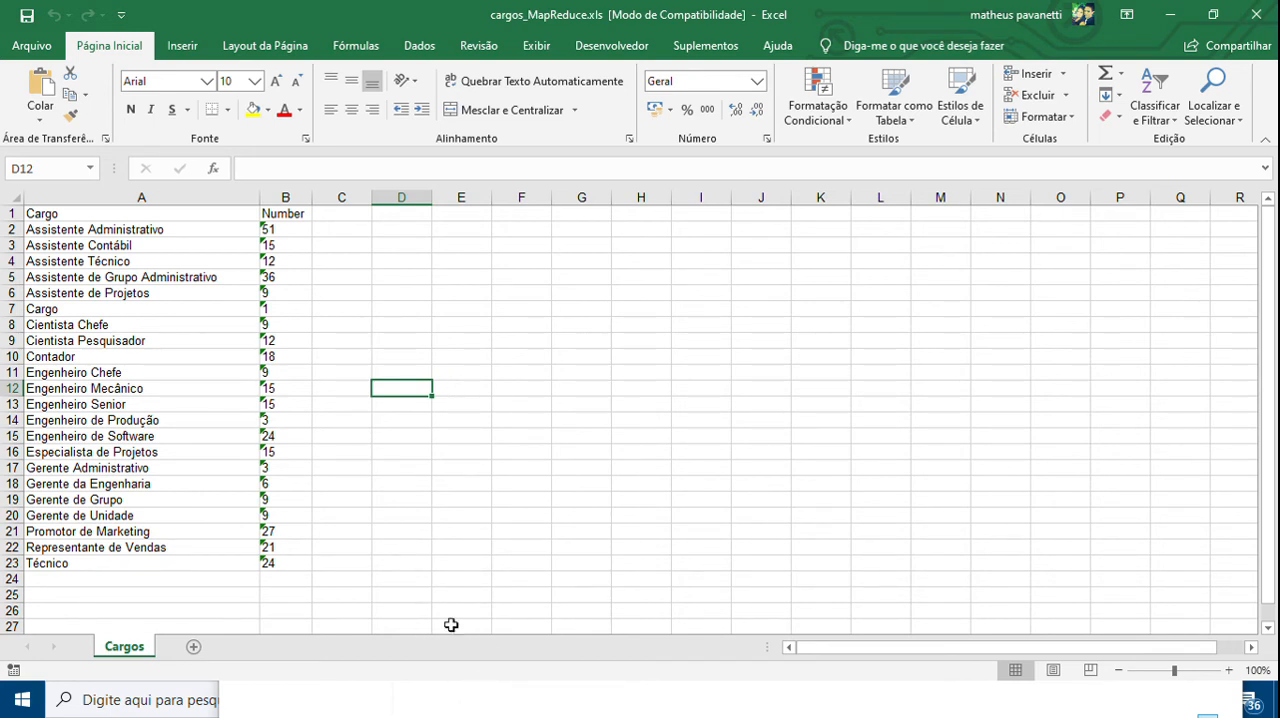
left_click(80, 212)
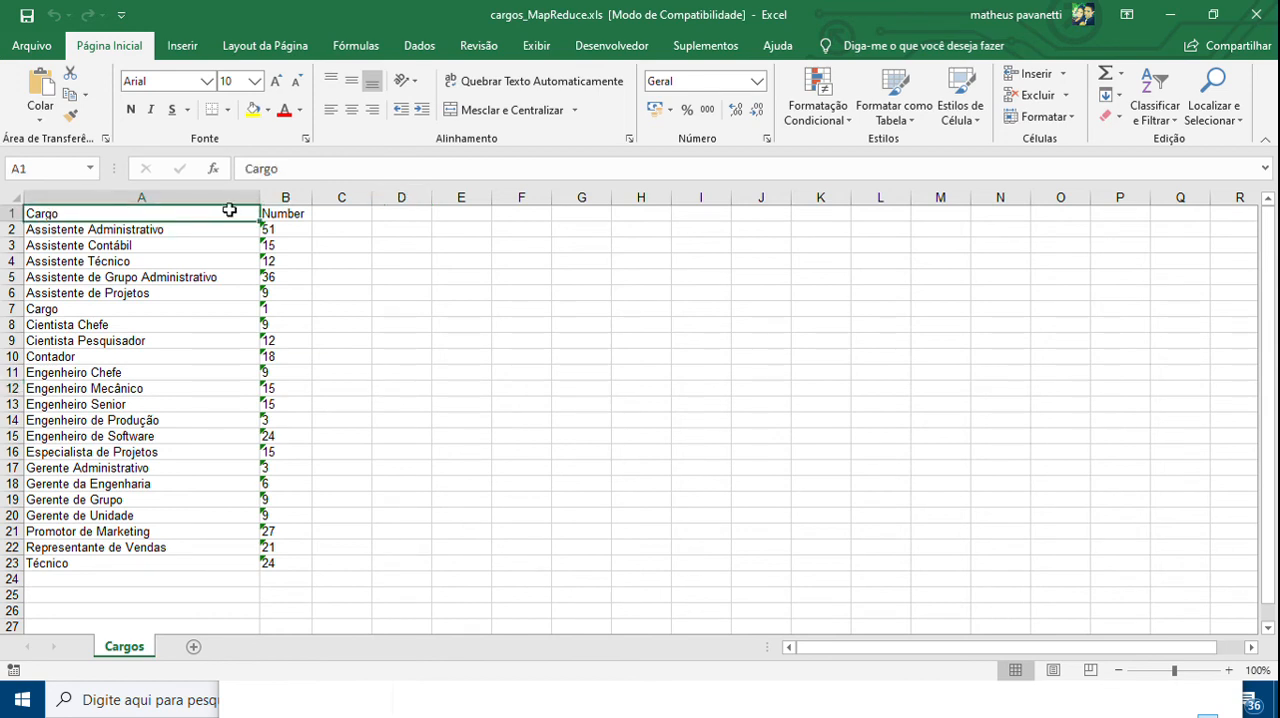
left_click(295, 211)
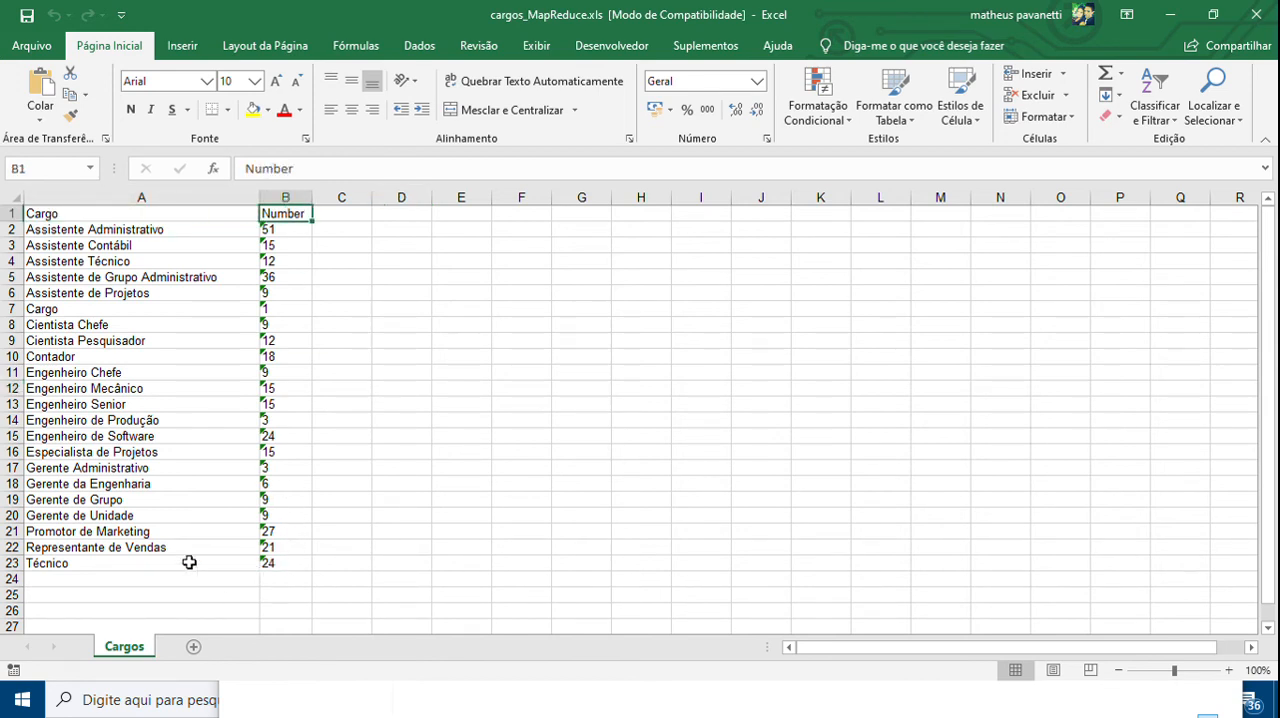
left_click(263, 565)
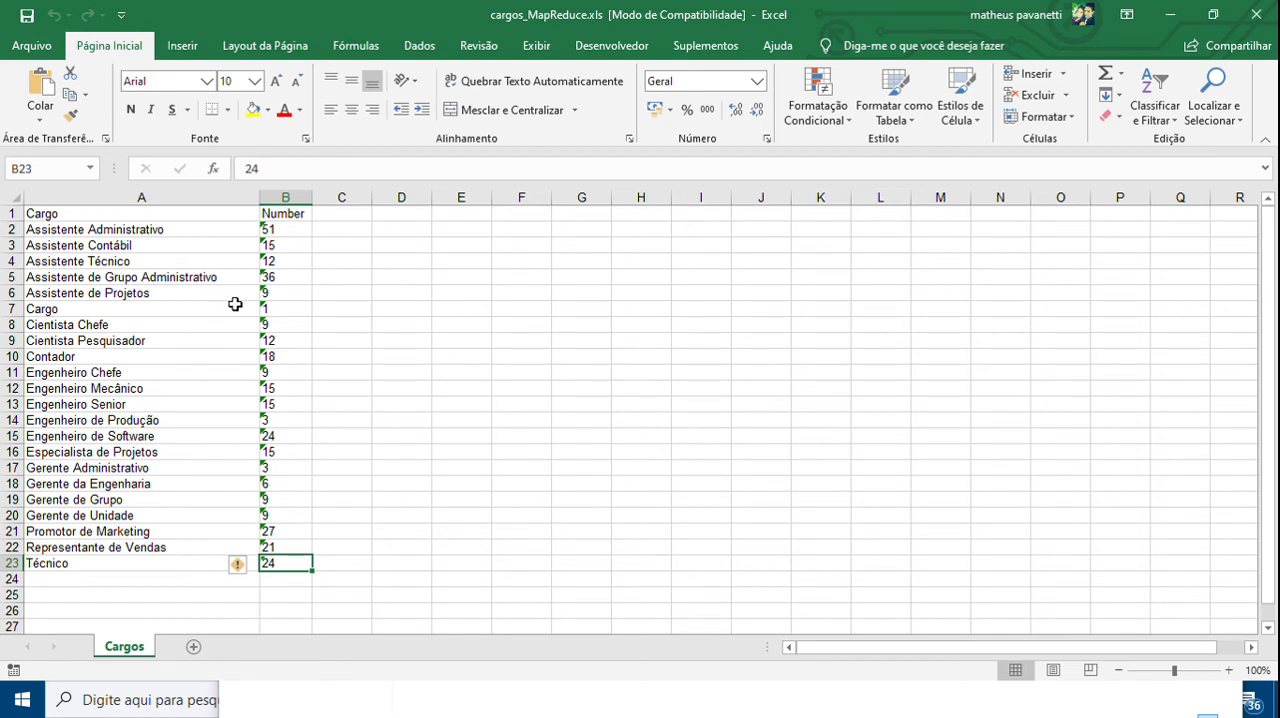
left_click(236, 305)
left_click(269, 304)
left_click(138, 299)
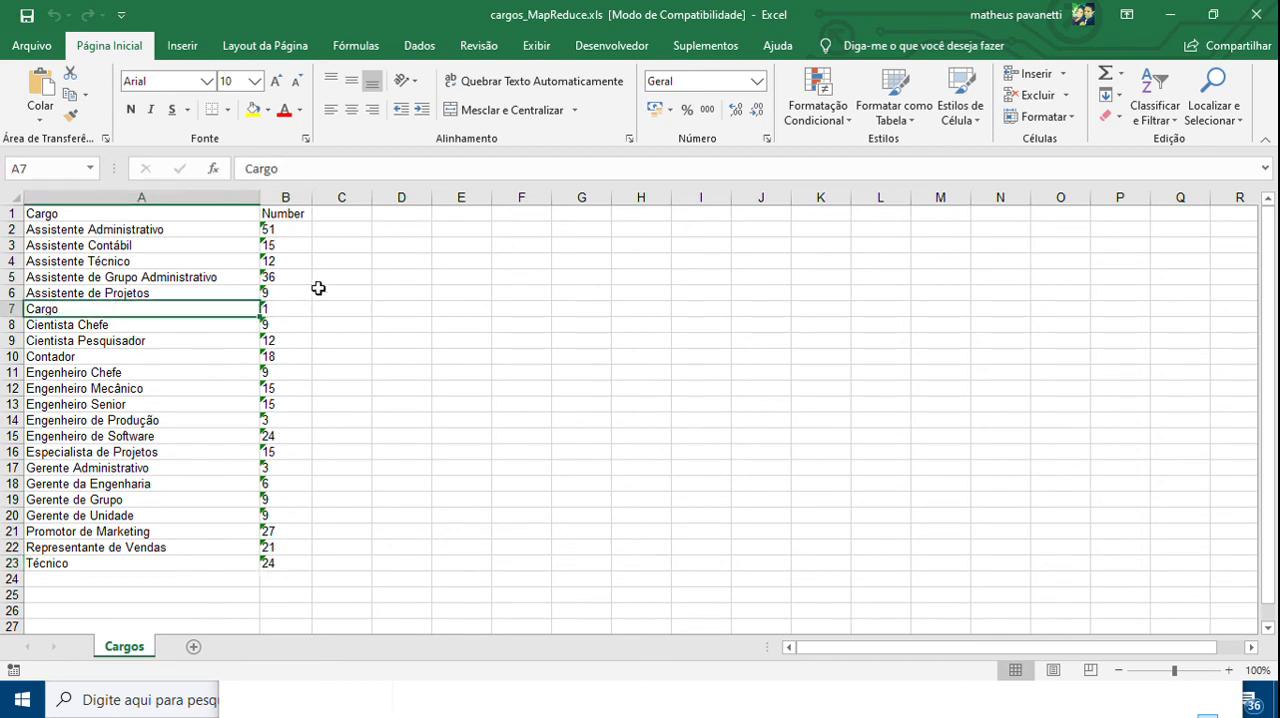
left_click(1256, 14)
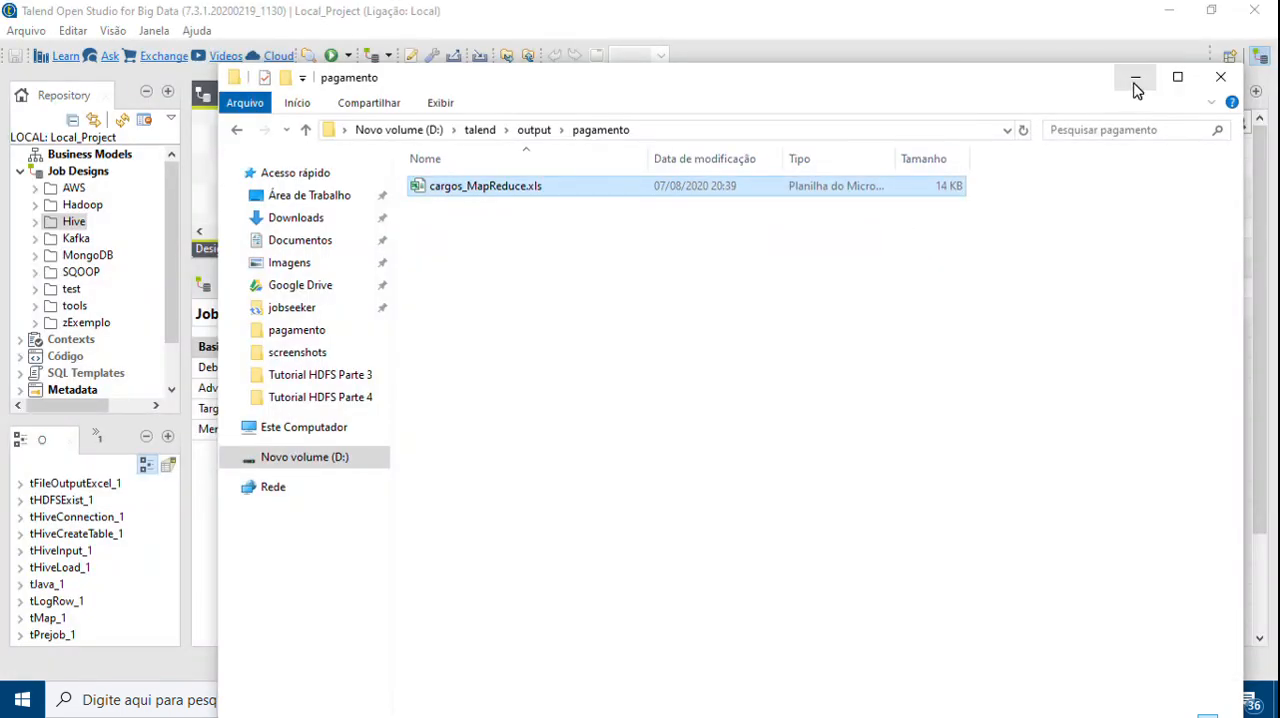
Return to the fromHDFStoHive job and run it again
left_click(1135, 77)
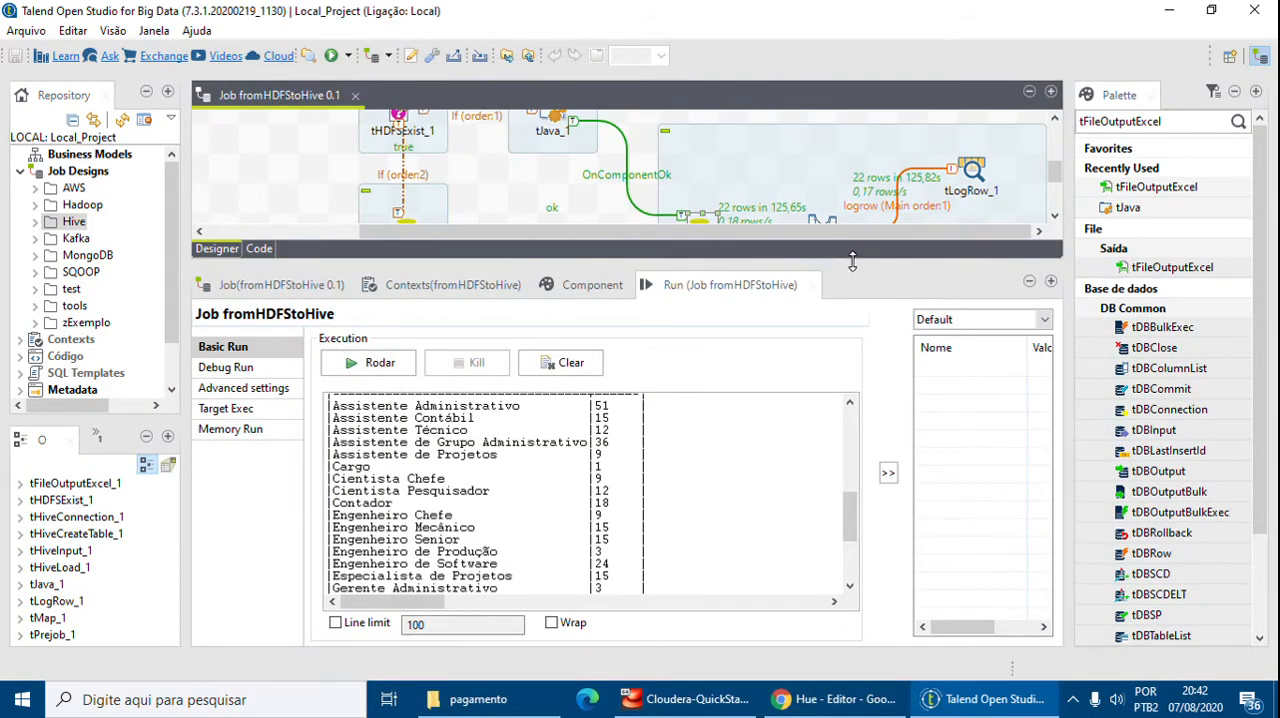
left_click_drag(866, 266, 915, 494)
scroll(731, 311, "up", 3)
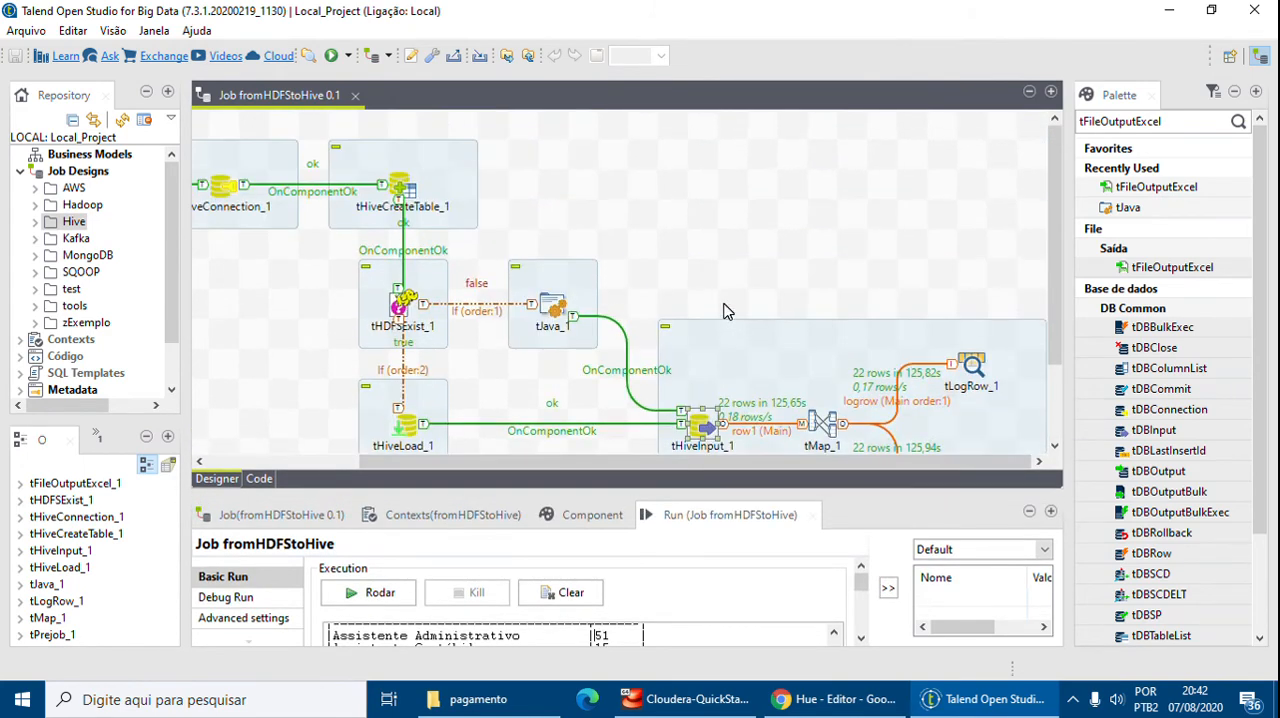
left_click_drag(590, 467, 506, 459)
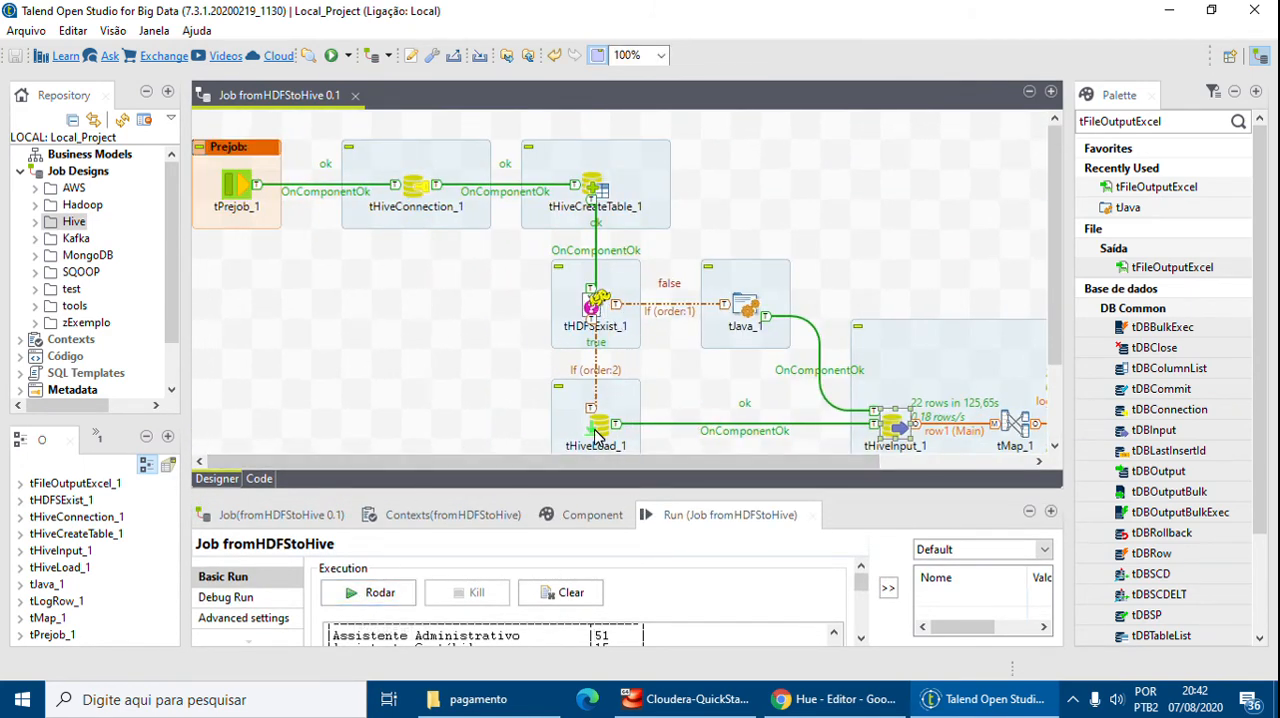
left_click(378, 593)
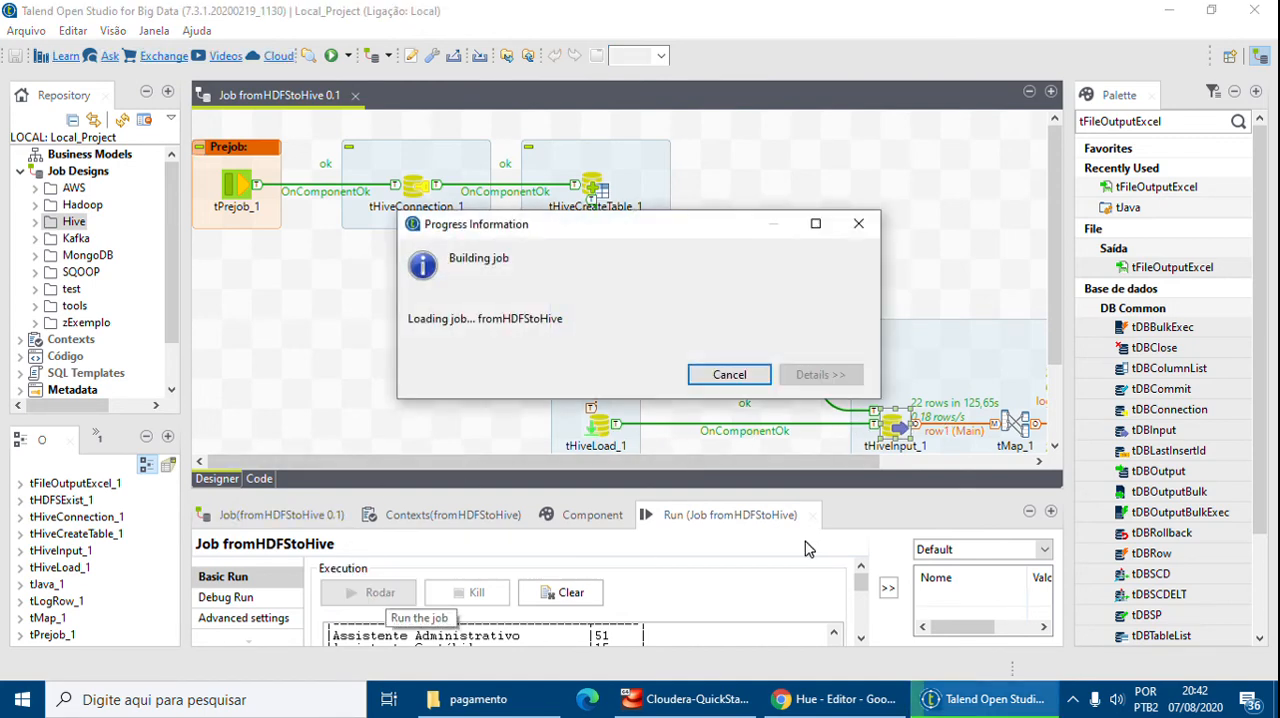
mouse_move(826, 708)
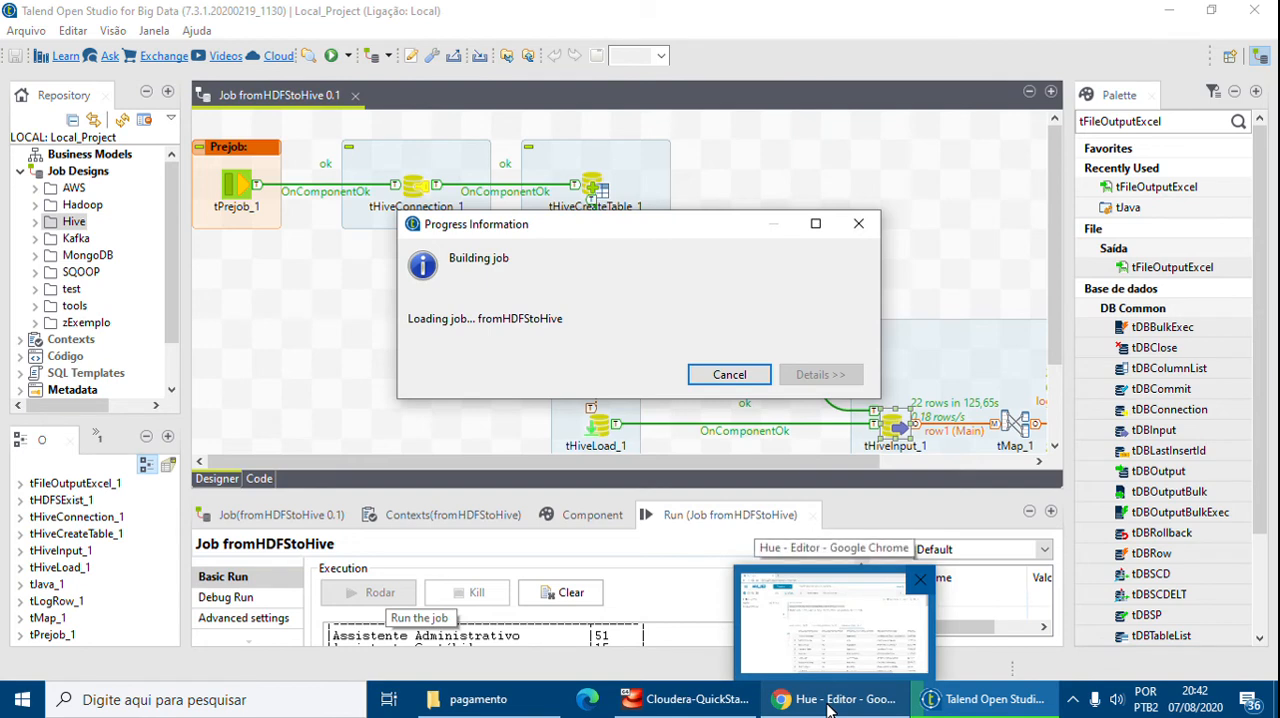
Switch to Hue and try running the Fax filter query prefixed with DESCRIBE
left_click(828, 706)
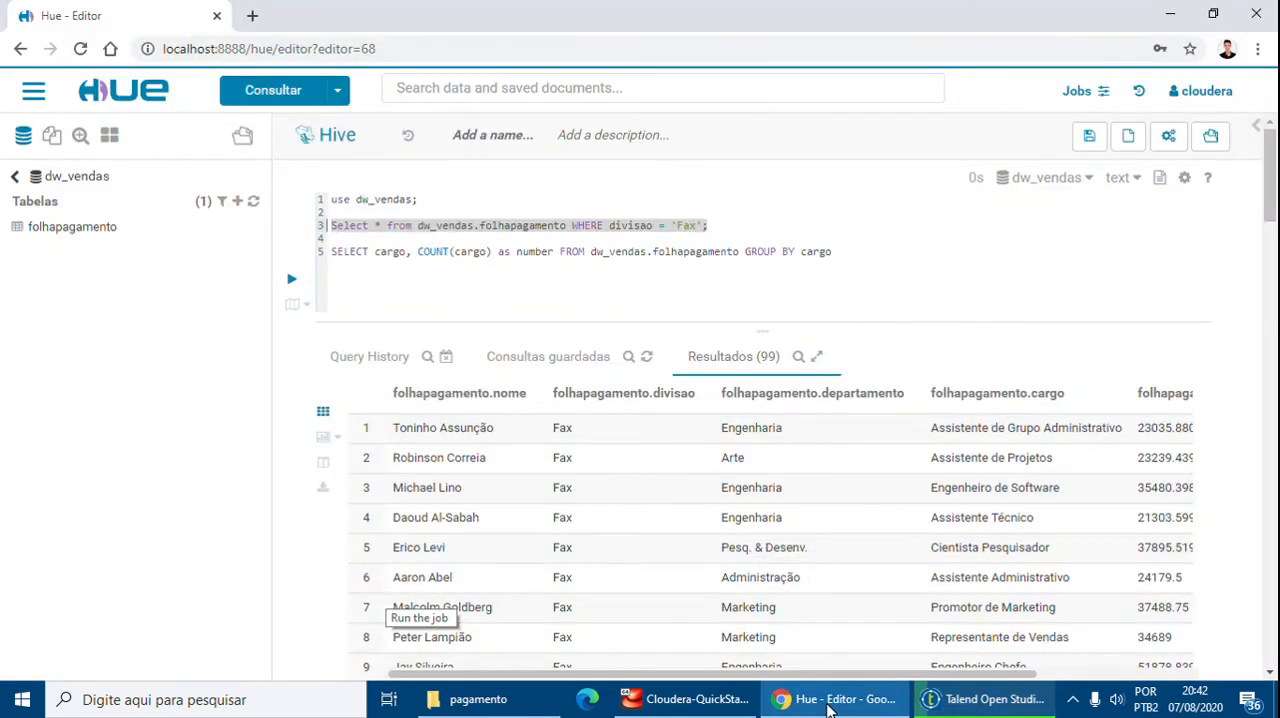
left_click(841, 257)
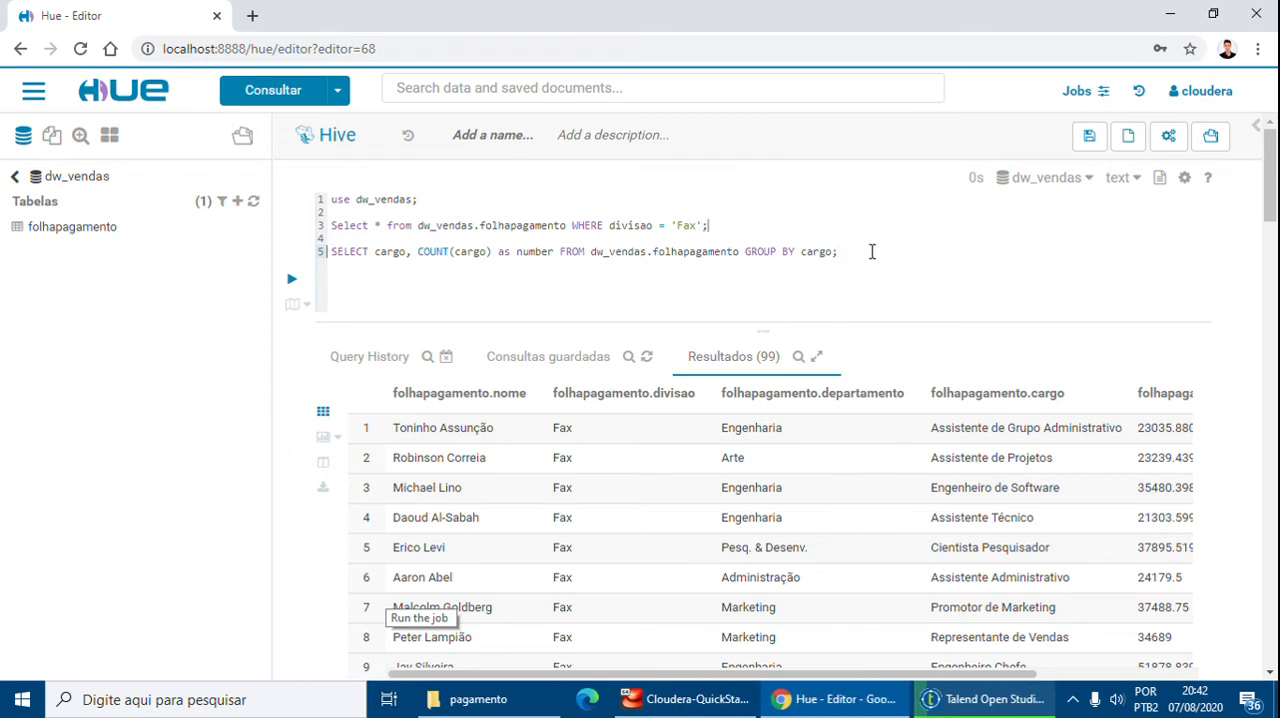
type("des")
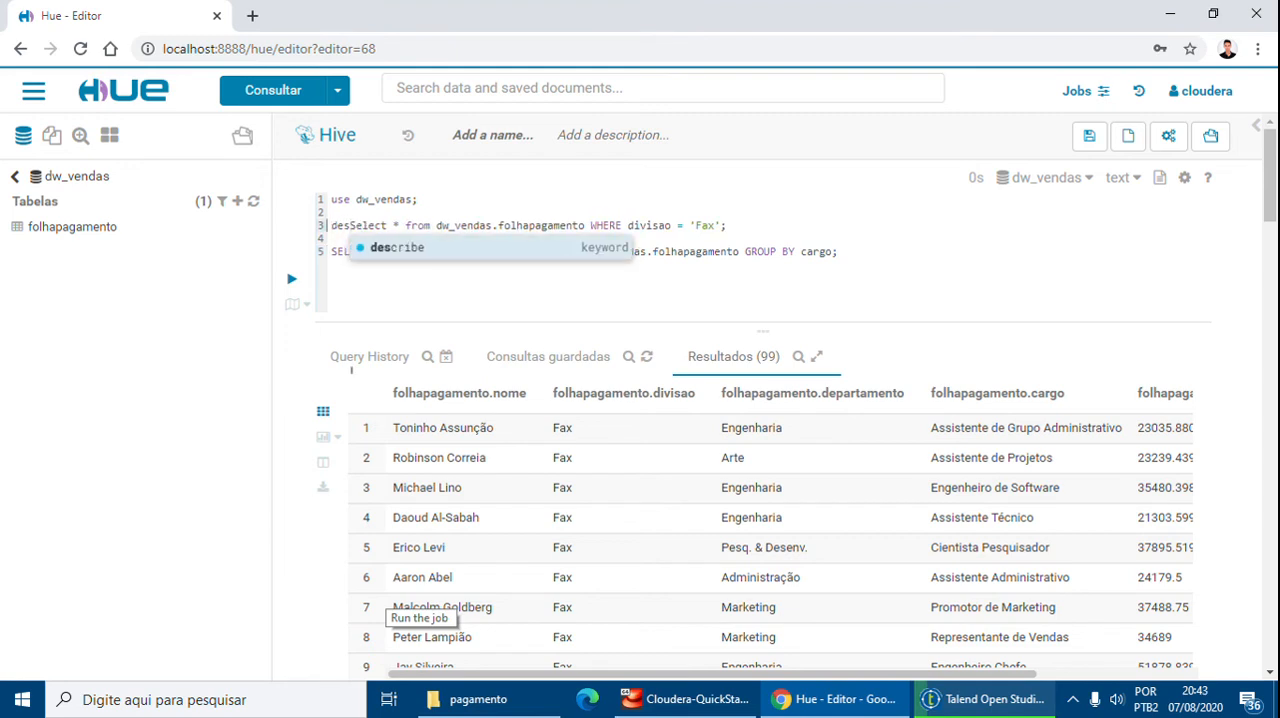
left_click(571, 250)
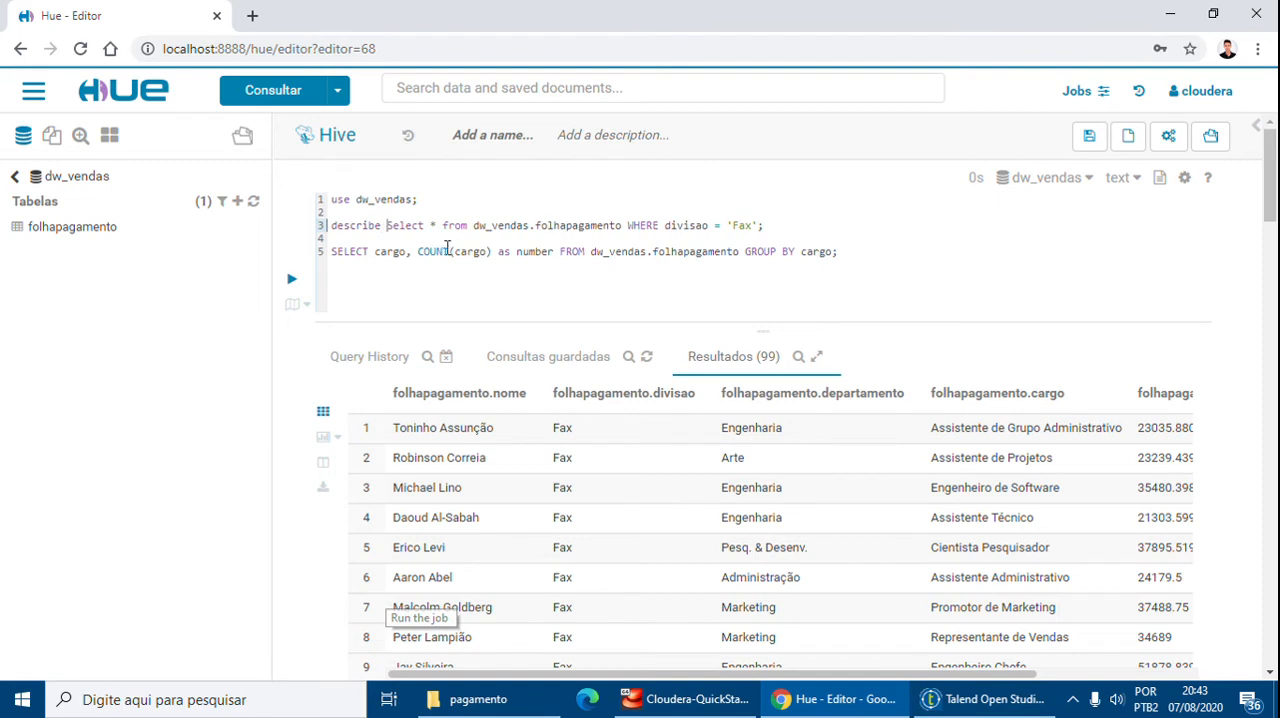
left_click(766, 227)
key("shift+Home")
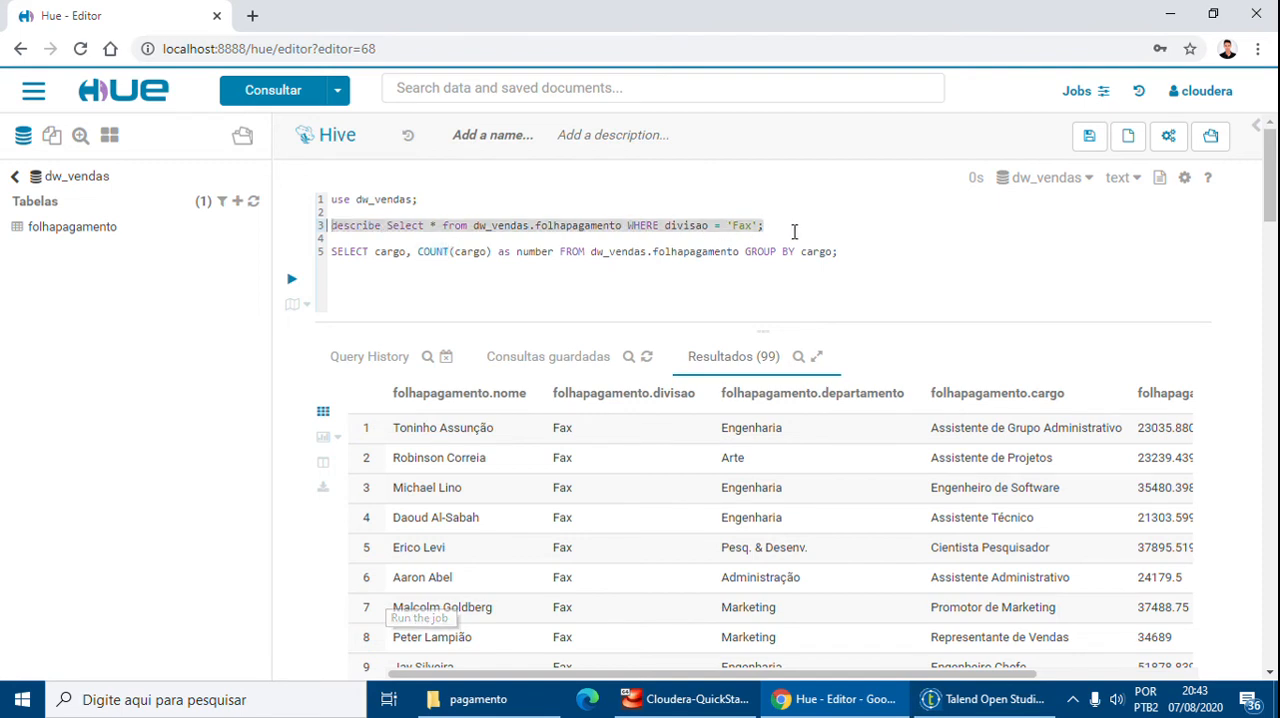
key("ctrl+Return")
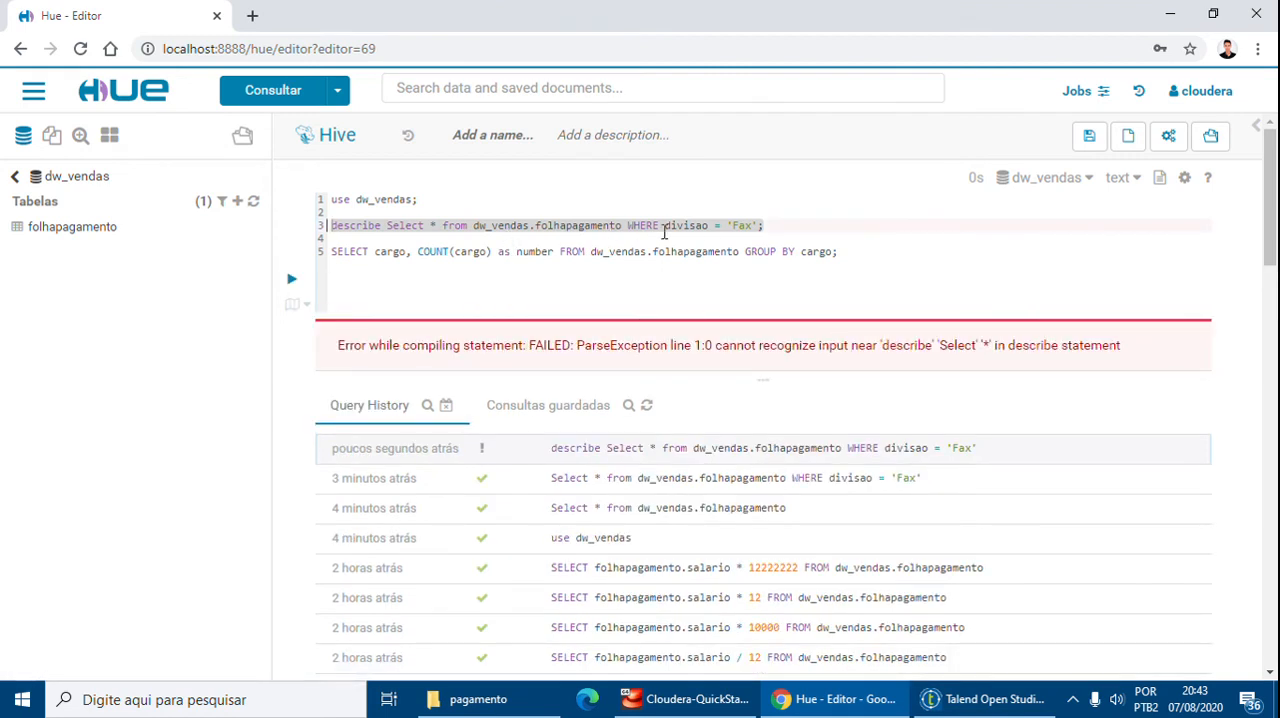
Change Select to SELECT in the DESCRIBE query and run it again
left_click(710, 226)
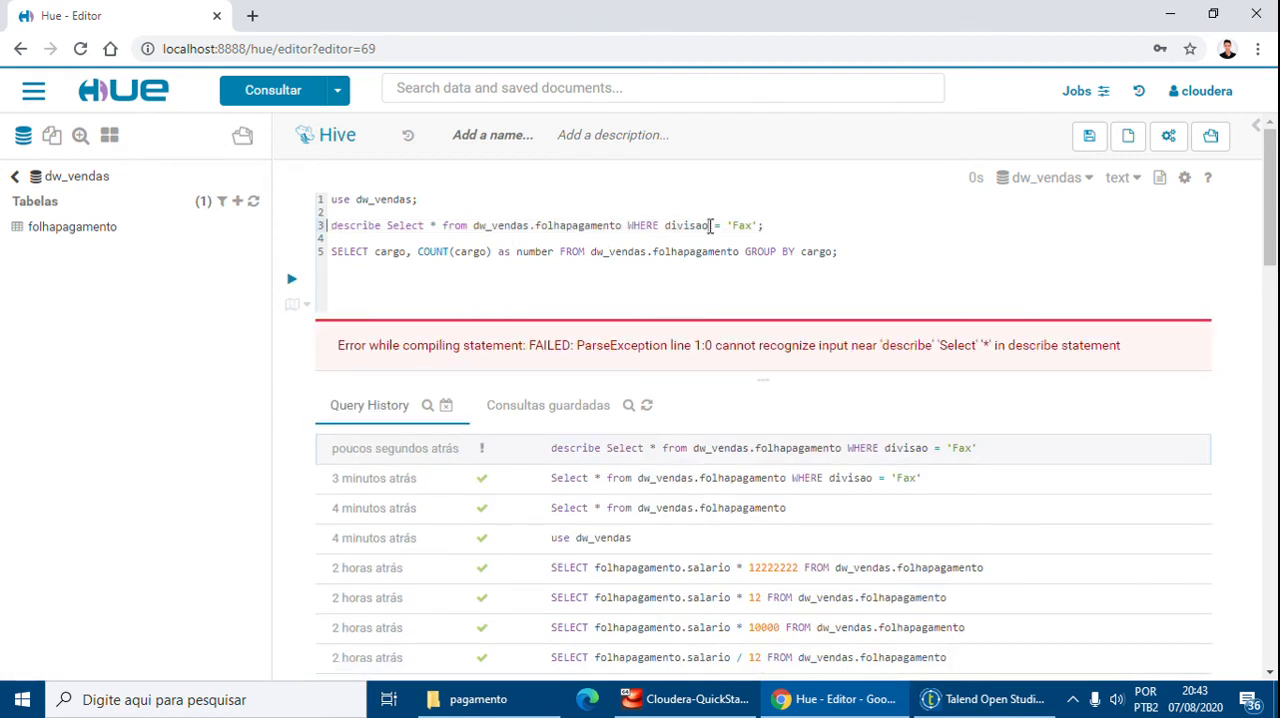
double_click(410, 225)
key("BackSpace")
key("BackSpace")
key("BackSpace")
key("BackSpace")
key("BackSpace")
key("BackSpace")
type("SELECT")
key("shift+End")
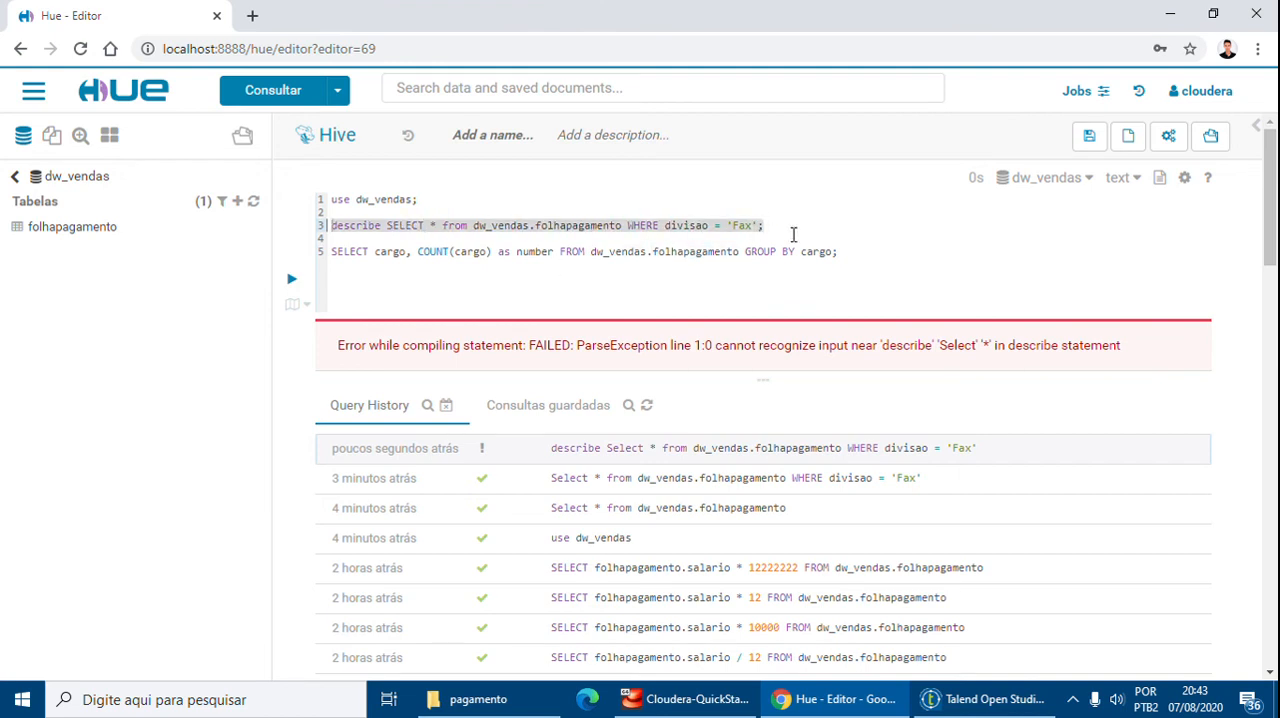
key("ctrl+Return")
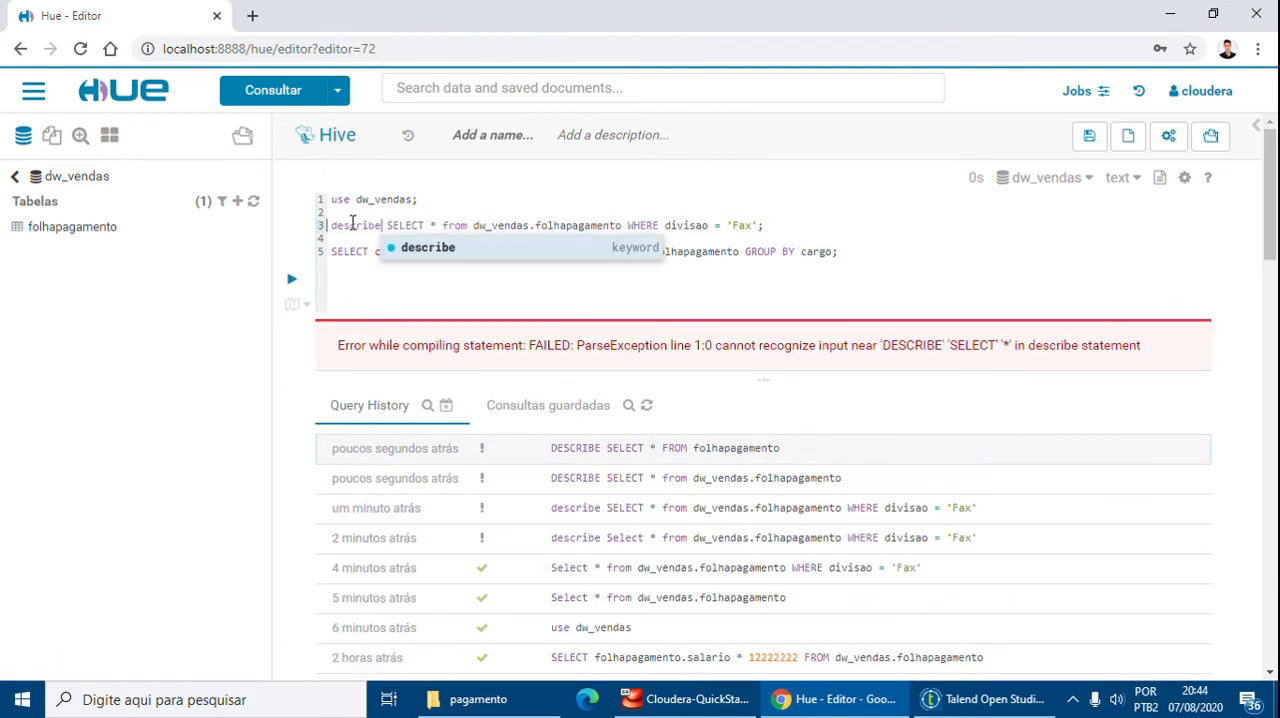
Replace DESCRIBE with EXPLAIN on the Fax filter query and run it
key("BackSpace")
key("BackSpace")
key("BackSpace")
key("BackSpace")
key("BackSpace")
key("BackSpace")
key("BackSpace")
key("BackSpace")
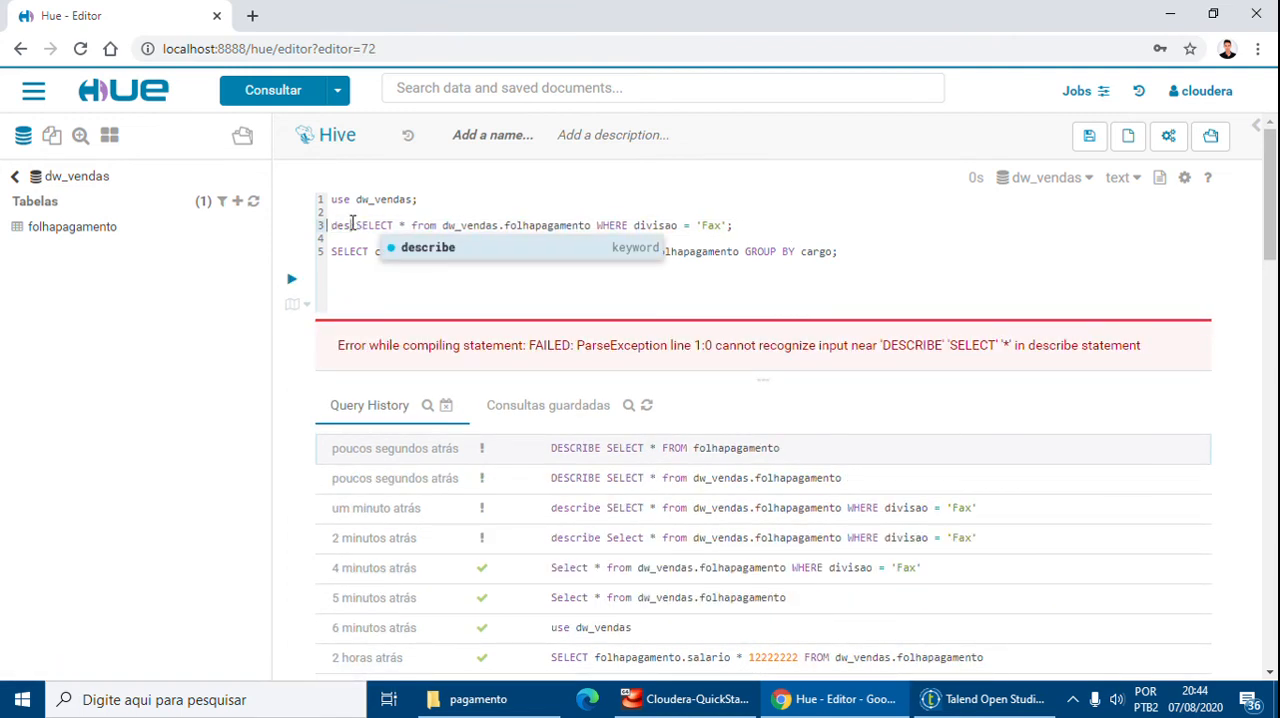
type("EXPLAIN")
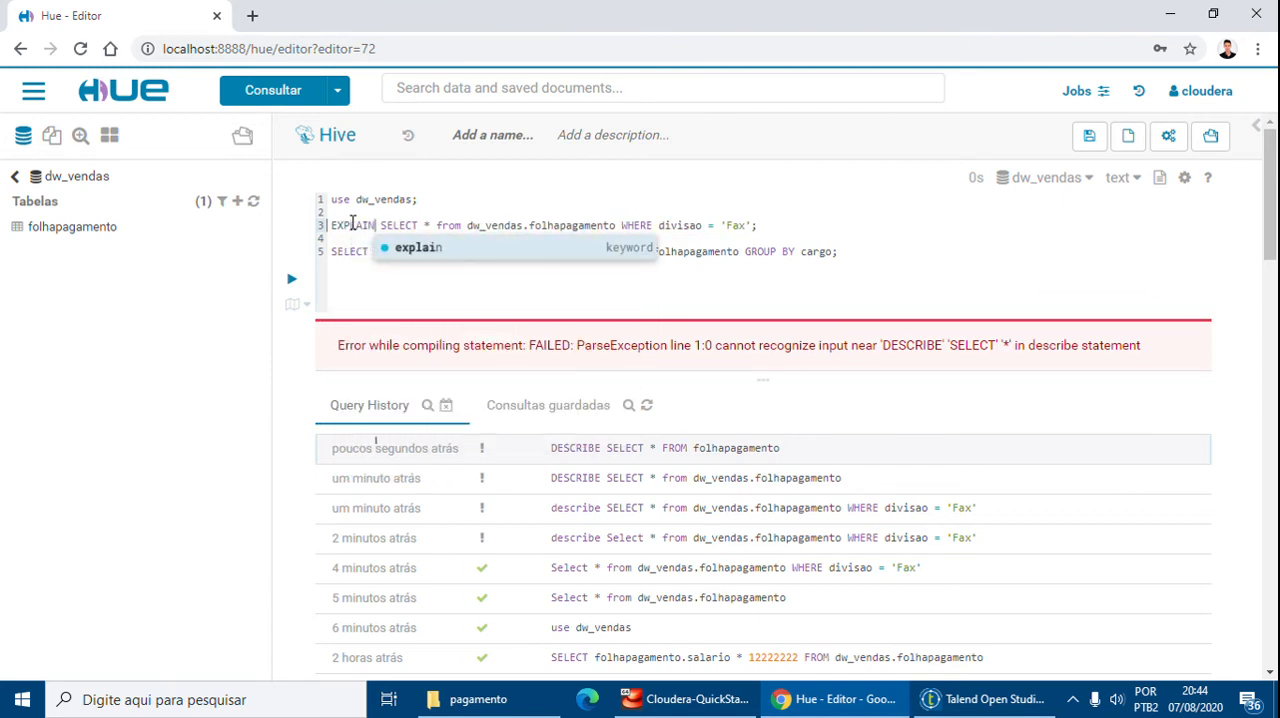
key("End")
key("shift+Home")
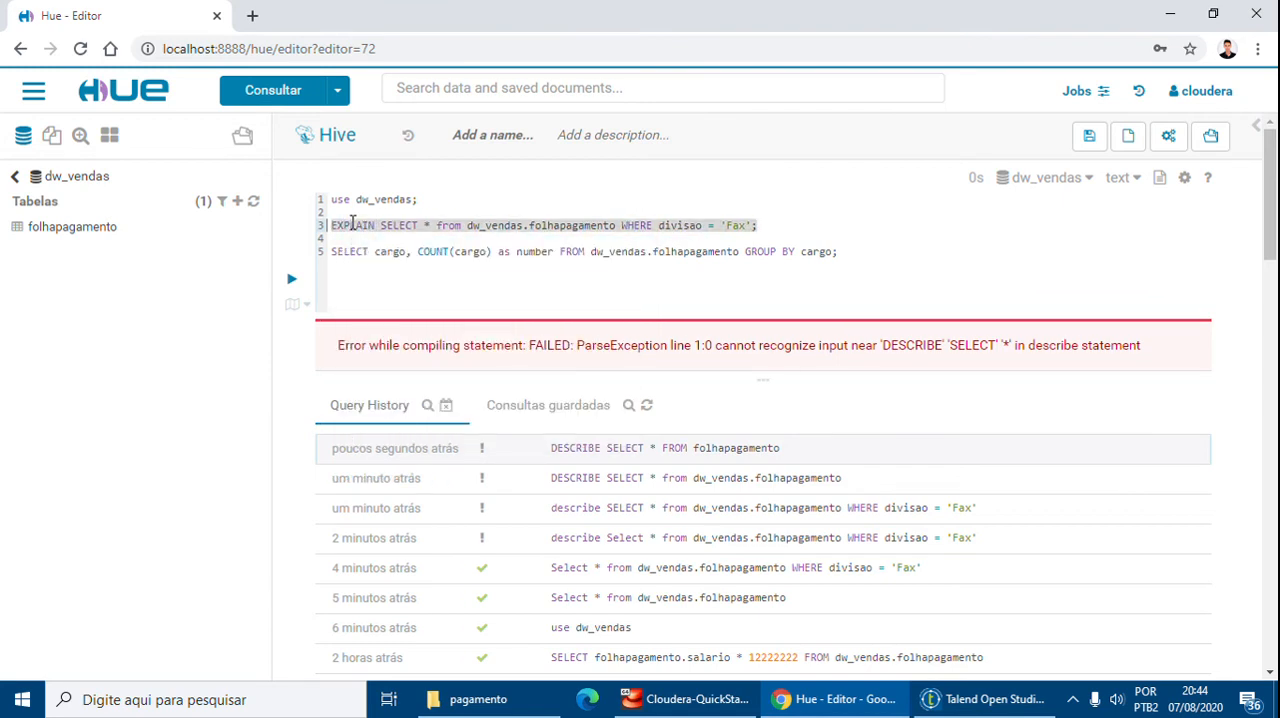
key("ctrl+Return")
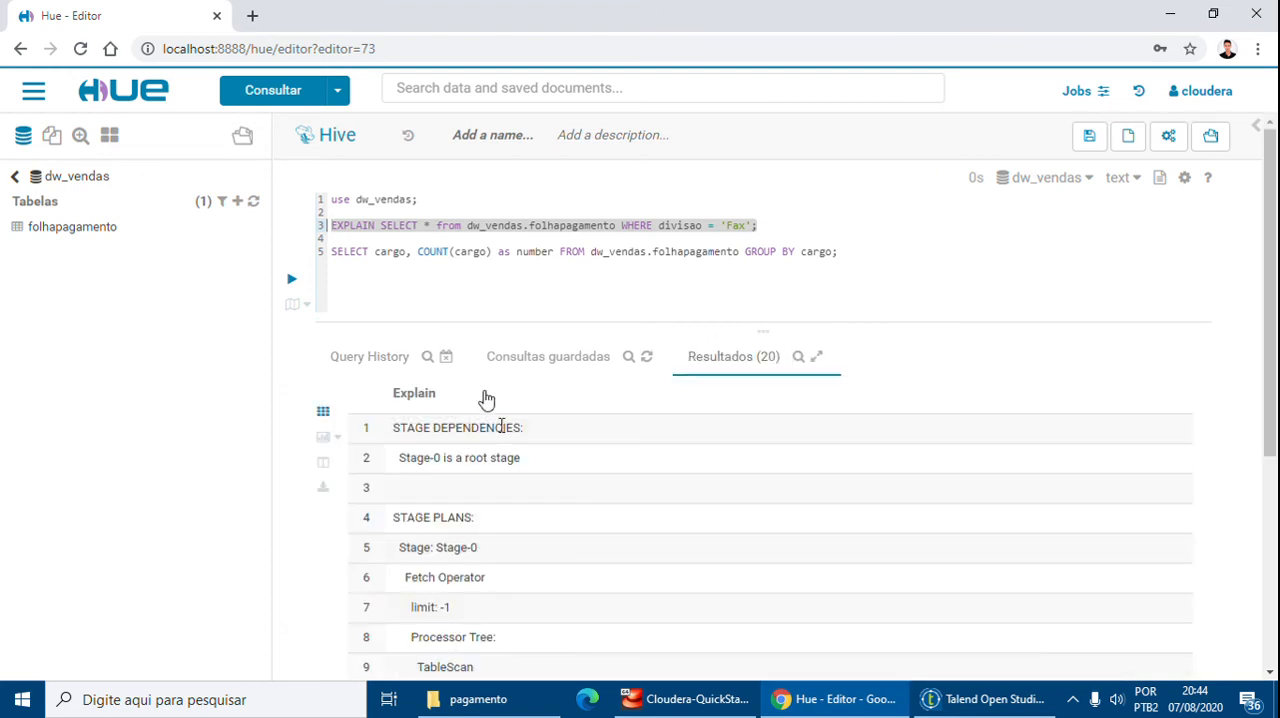
Review the stages and operators of the EXPLAIN plan for the Fax query
scroll(605, 449, "down", 2)
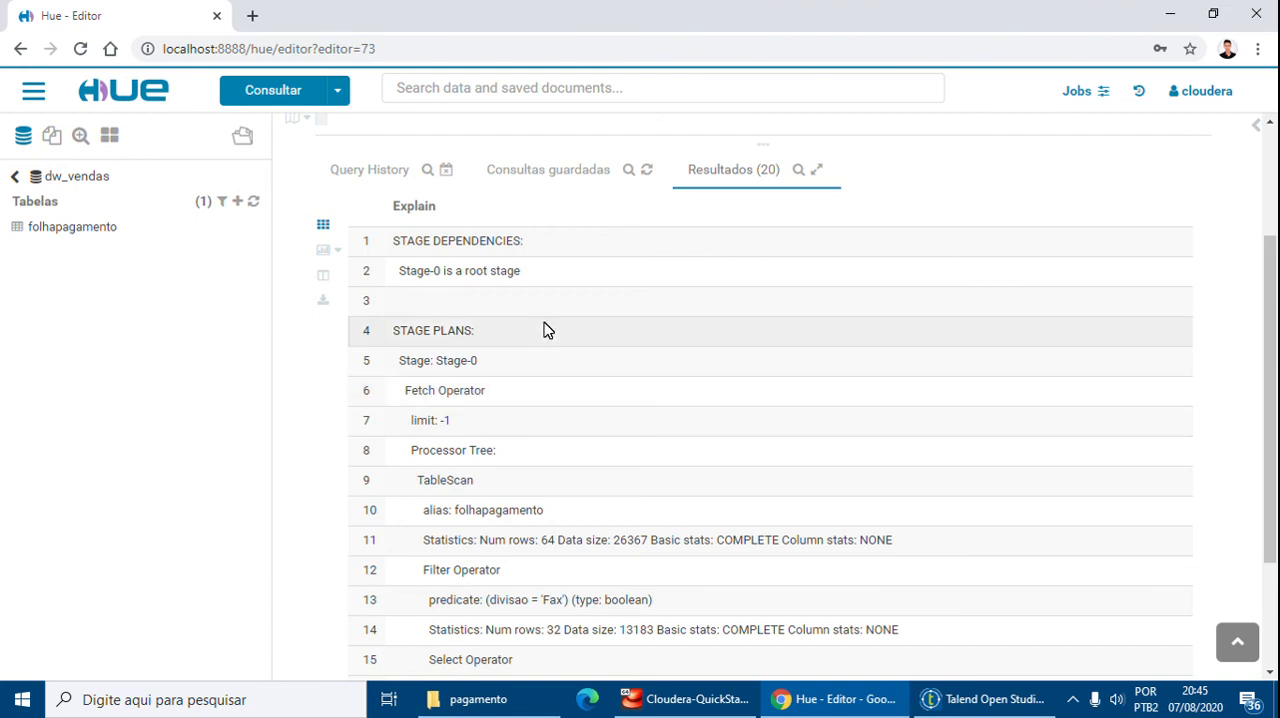
left_click_drag(486, 397, 403, 392)
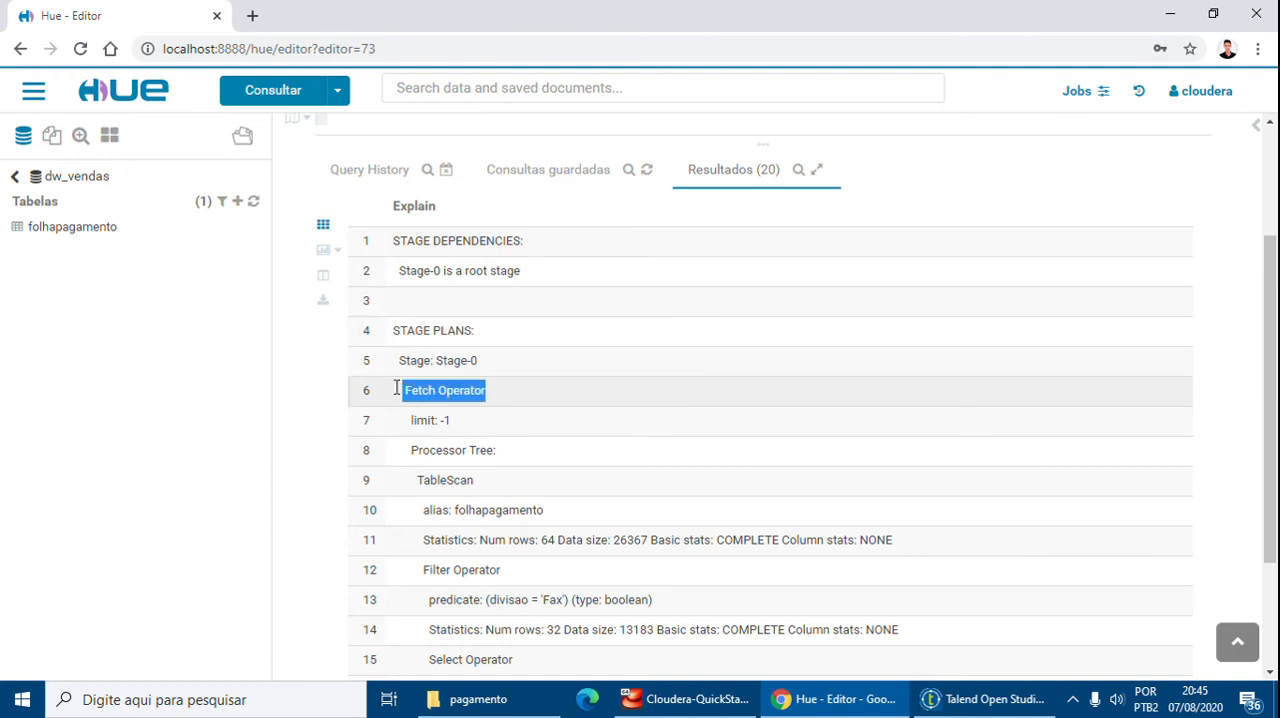
scroll(451, 383, "down", 2)
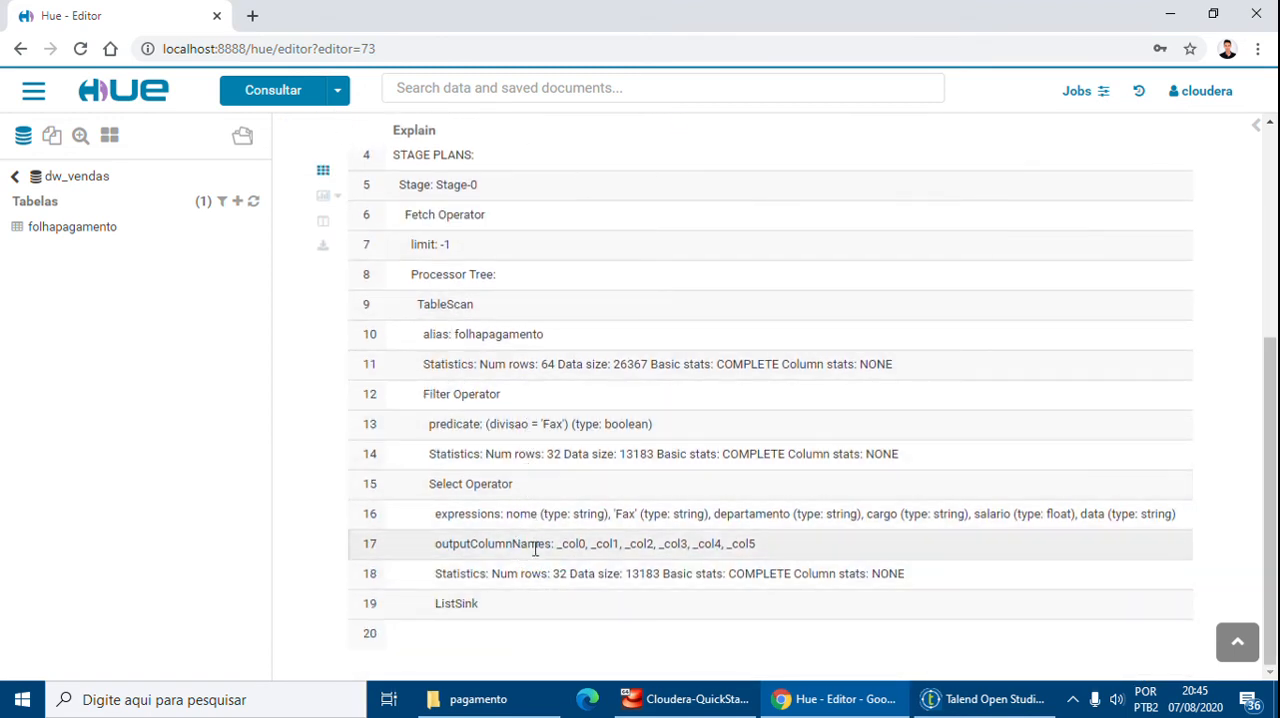
scroll(510, 484, "up", 1)
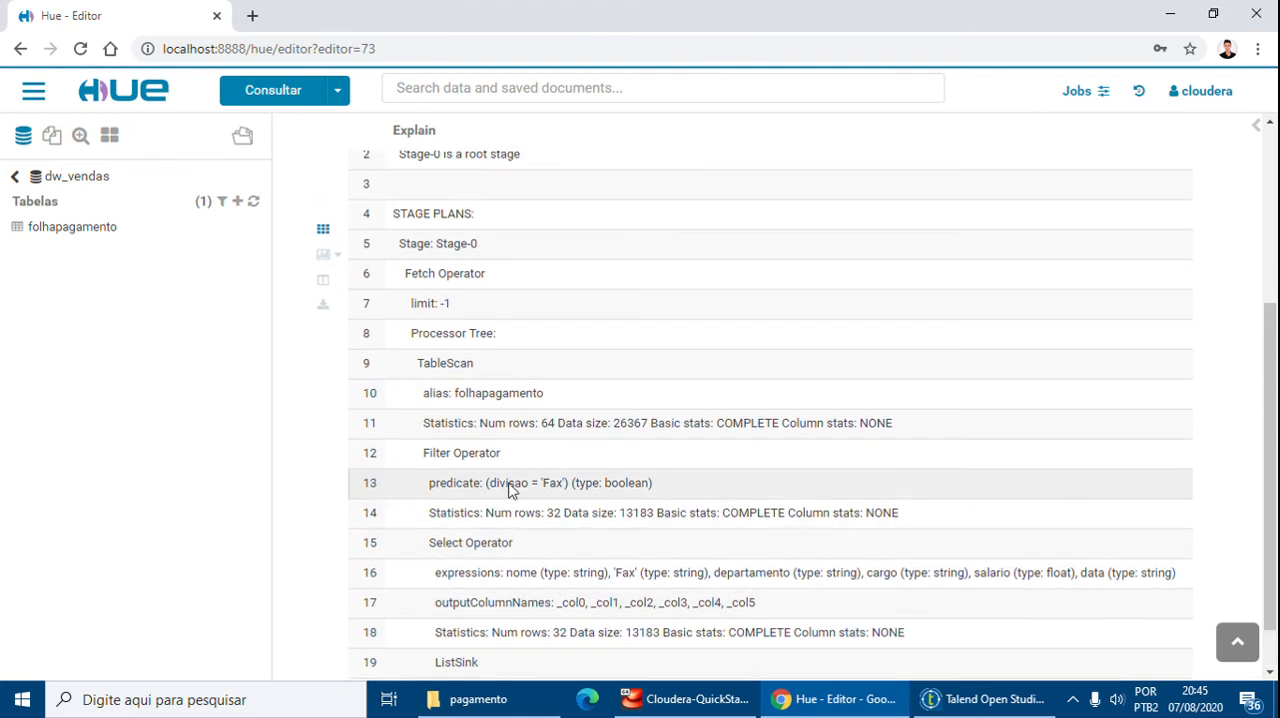
scroll(510, 484, "up", 5)
Prefix the GROUP BY cargo count query with EXPLAIN and run it
left_click(387, 252)
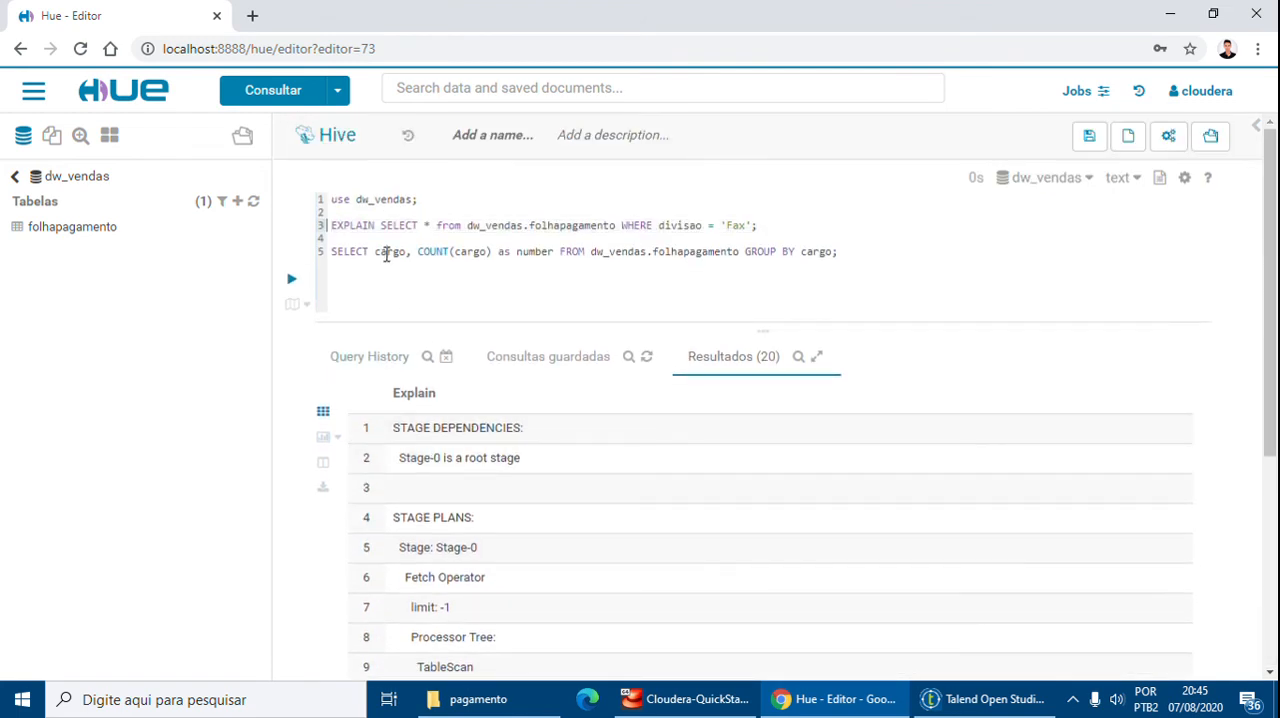
type("EXPLAIN")
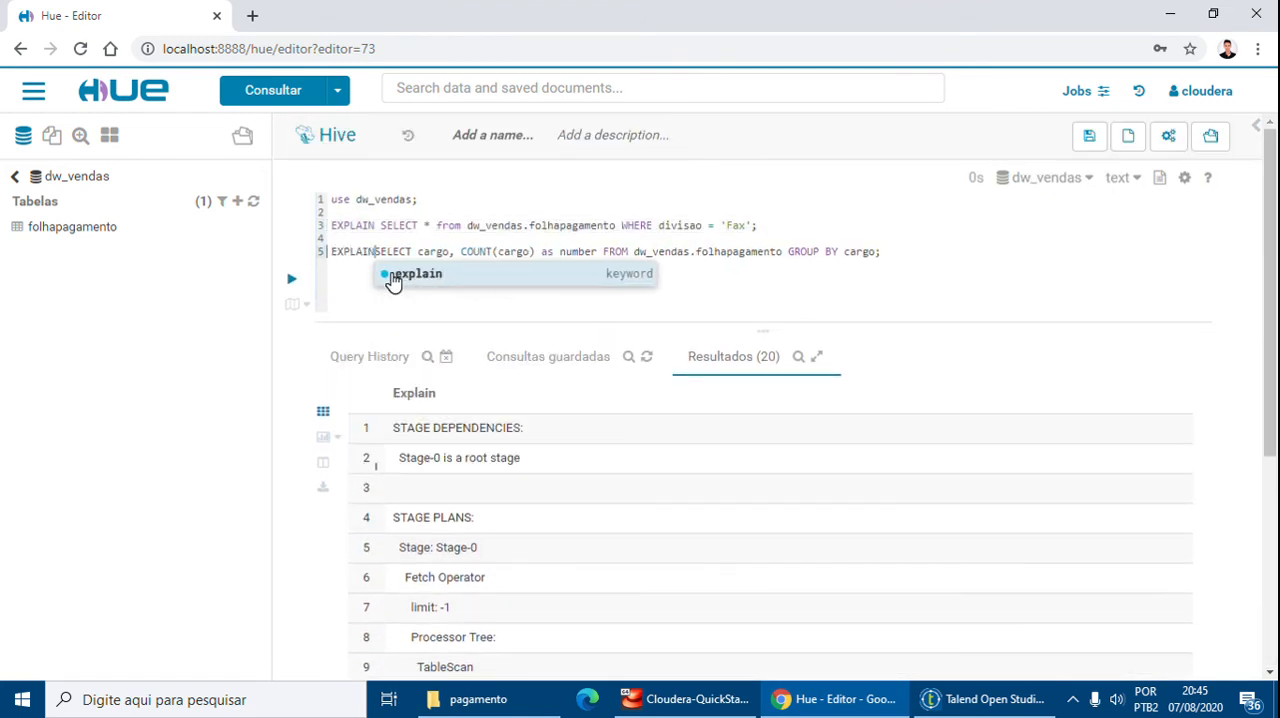
key("shift+Home")
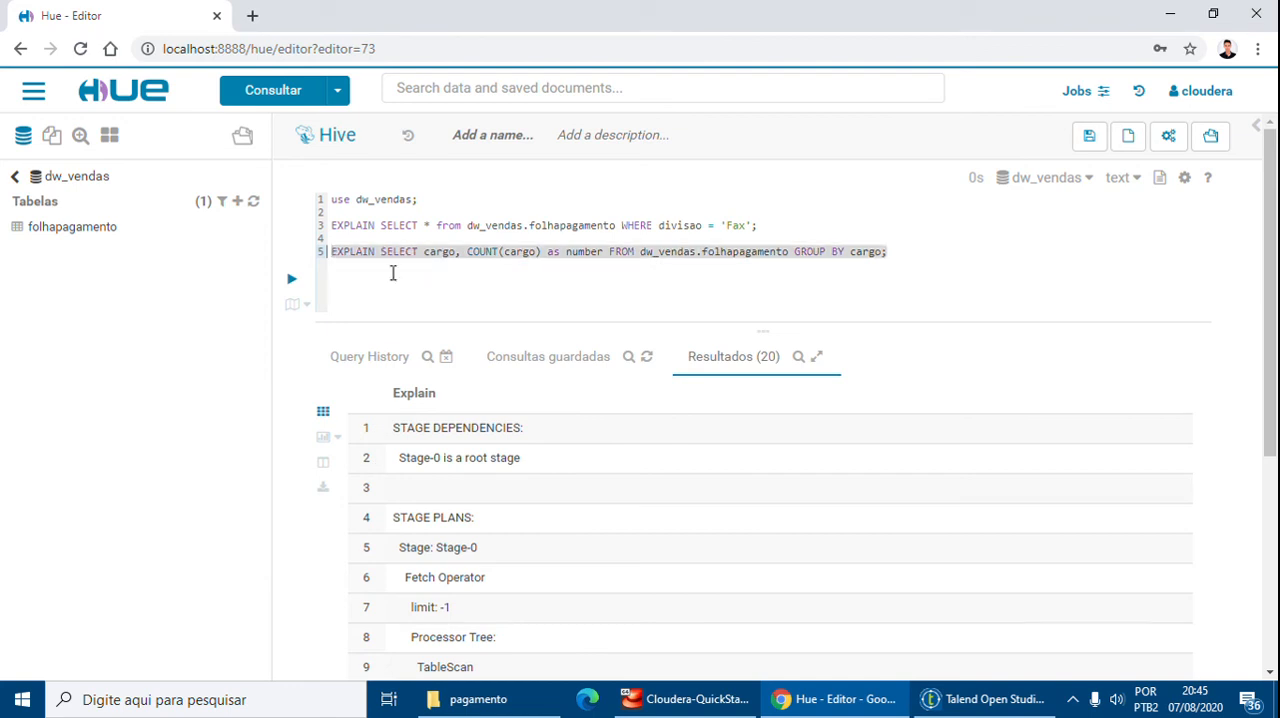
key("ctrl+Return")
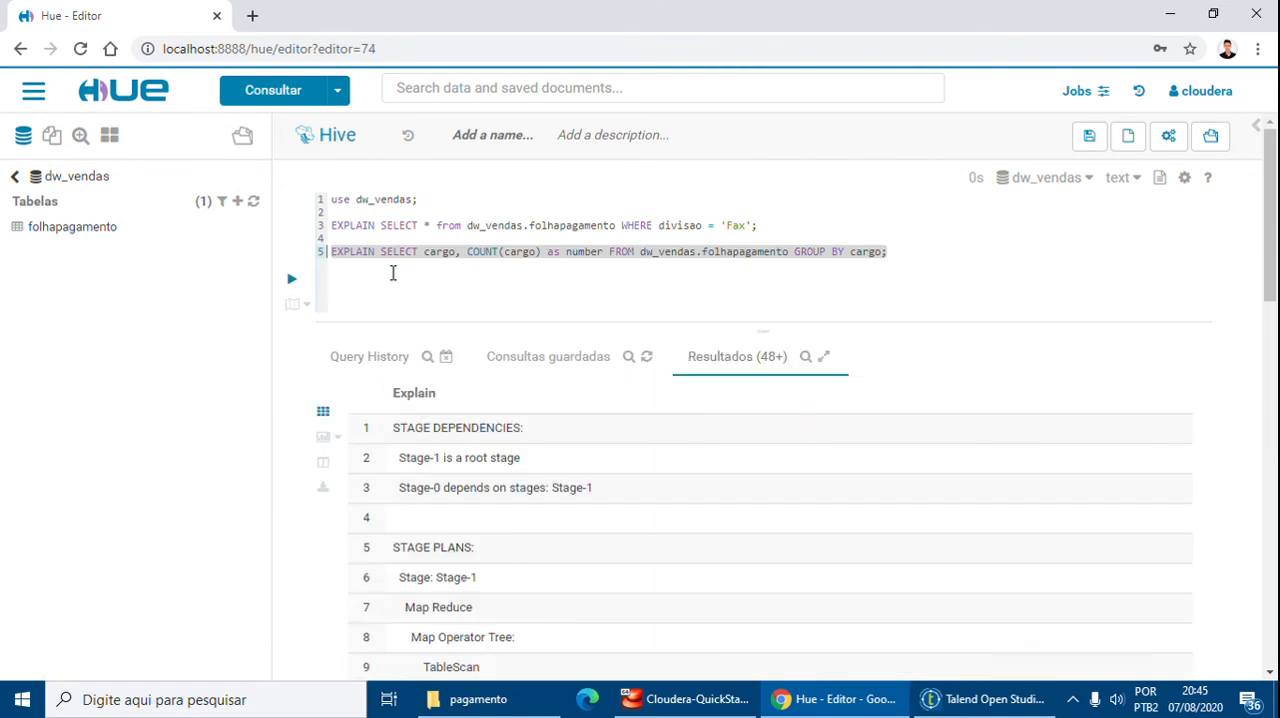
Review the stages and operators of the EXPLAIN plan for the GROUP BY cargo count query
scroll(455, 380, "down", 1)
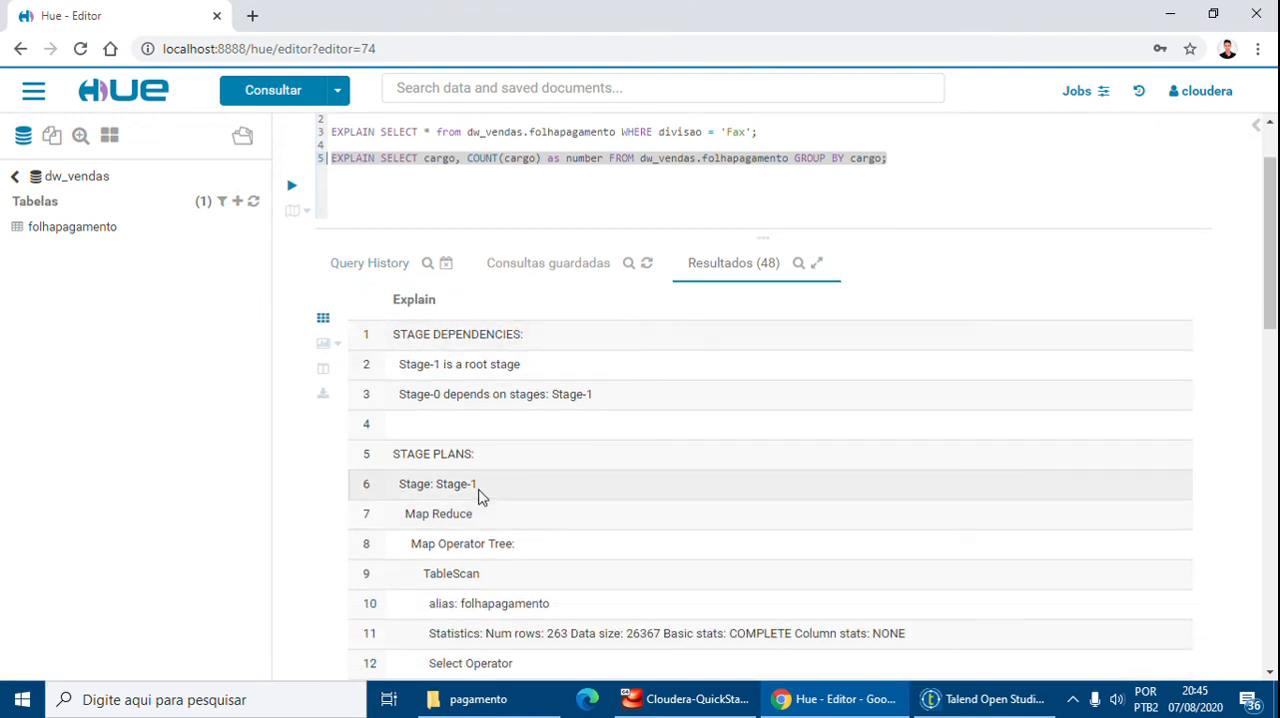
scroll(488, 508, "down", 1)
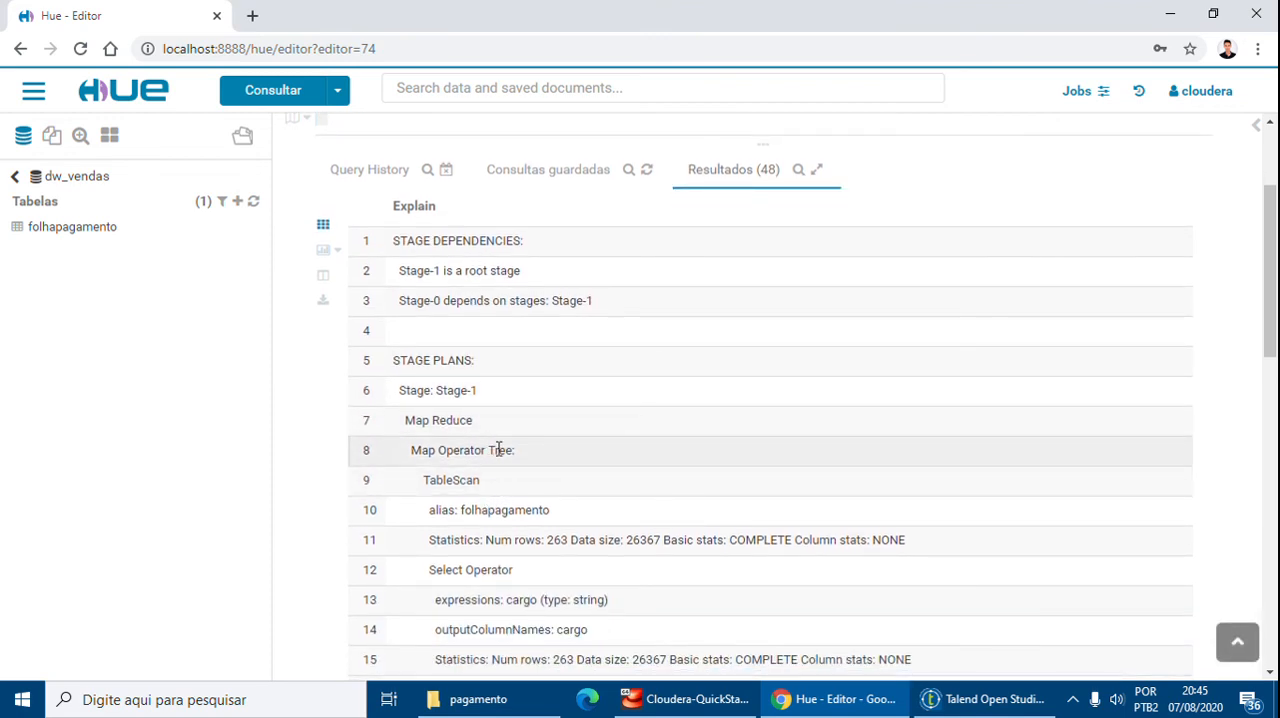
scroll(490, 430, "down", 1)
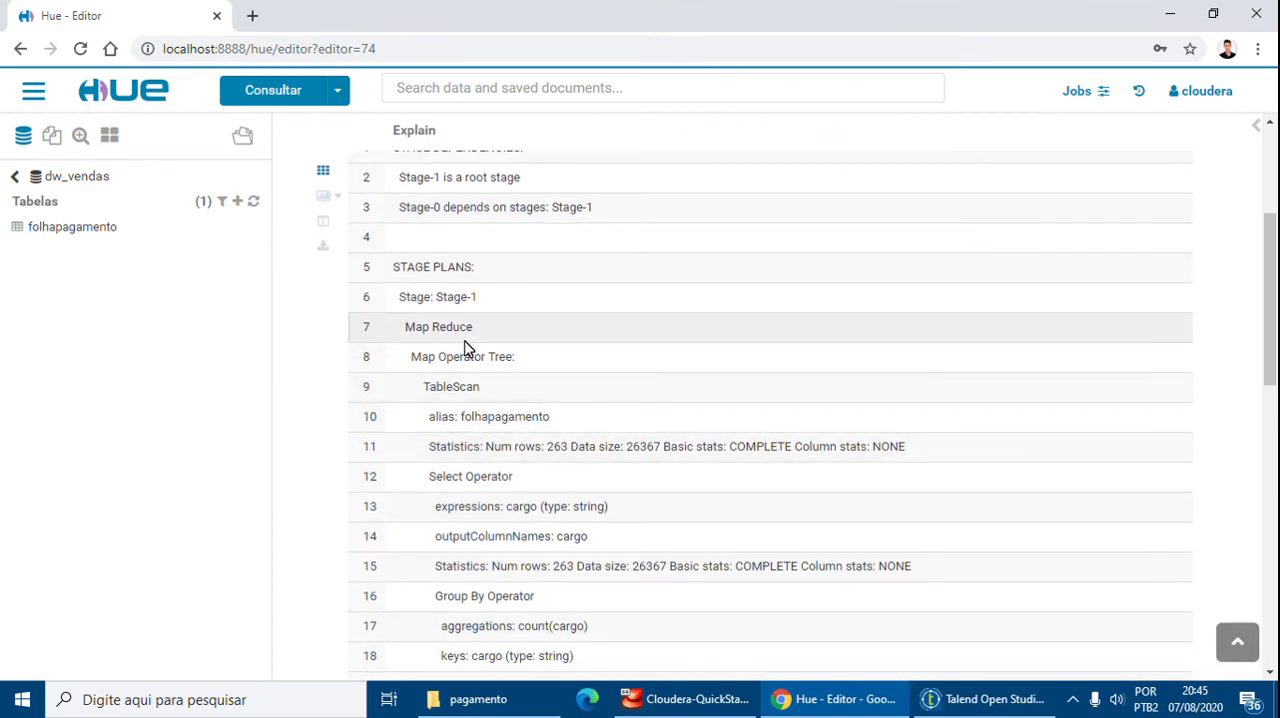
scroll(465, 350, "down", 1)
scroll(466, 343, "down", 1)
scroll(466, 289, "down", 1)
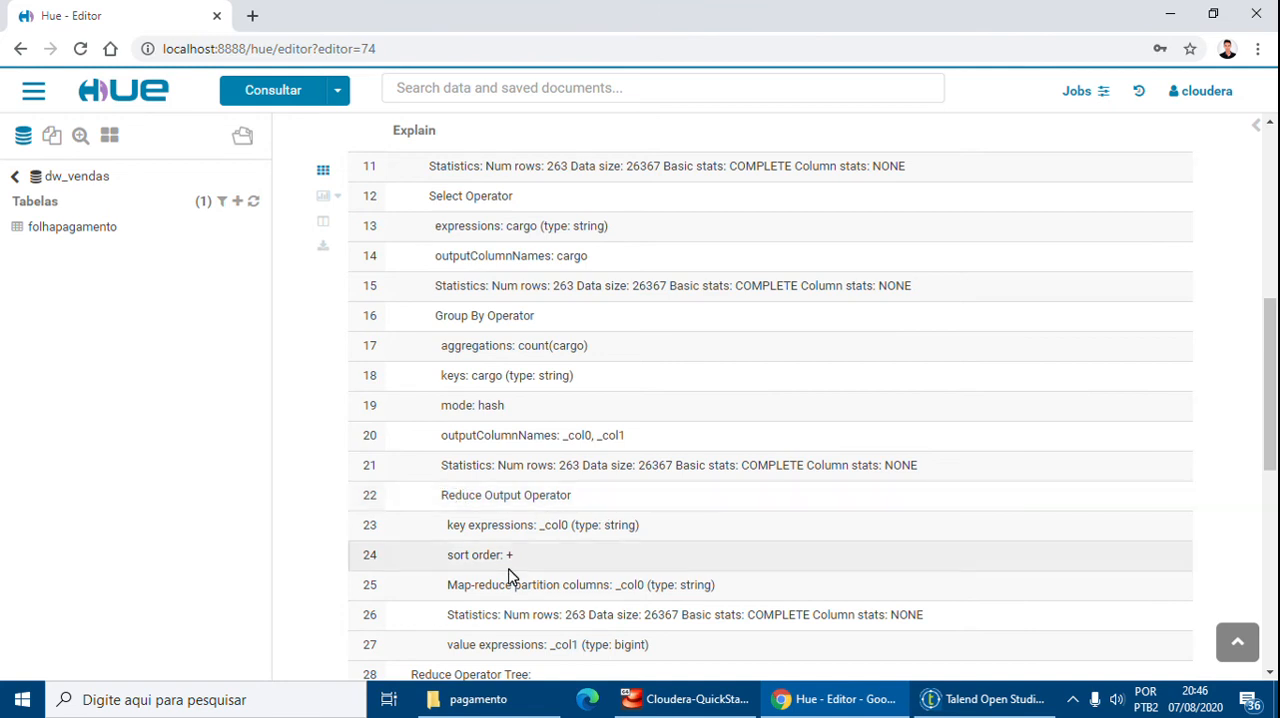
scroll(508, 572, "down", 2)
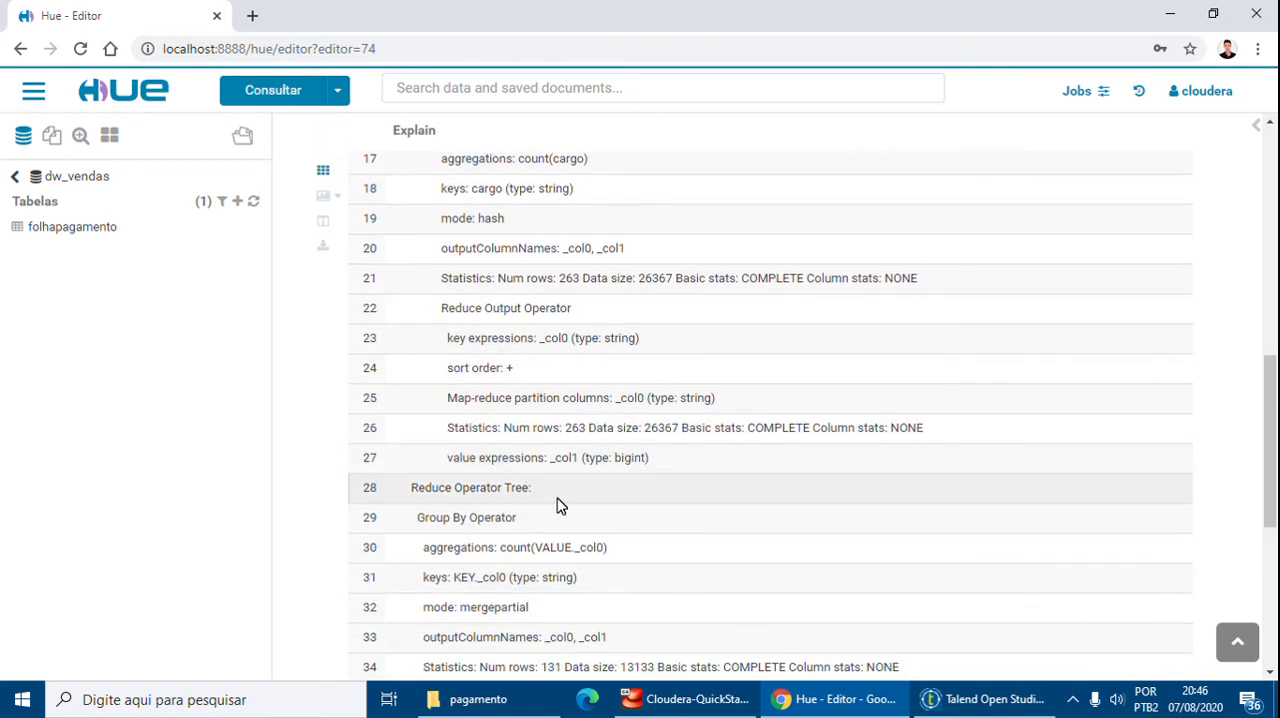
scroll(560, 506, "down", 1)
scroll(522, 393, "down", 4)
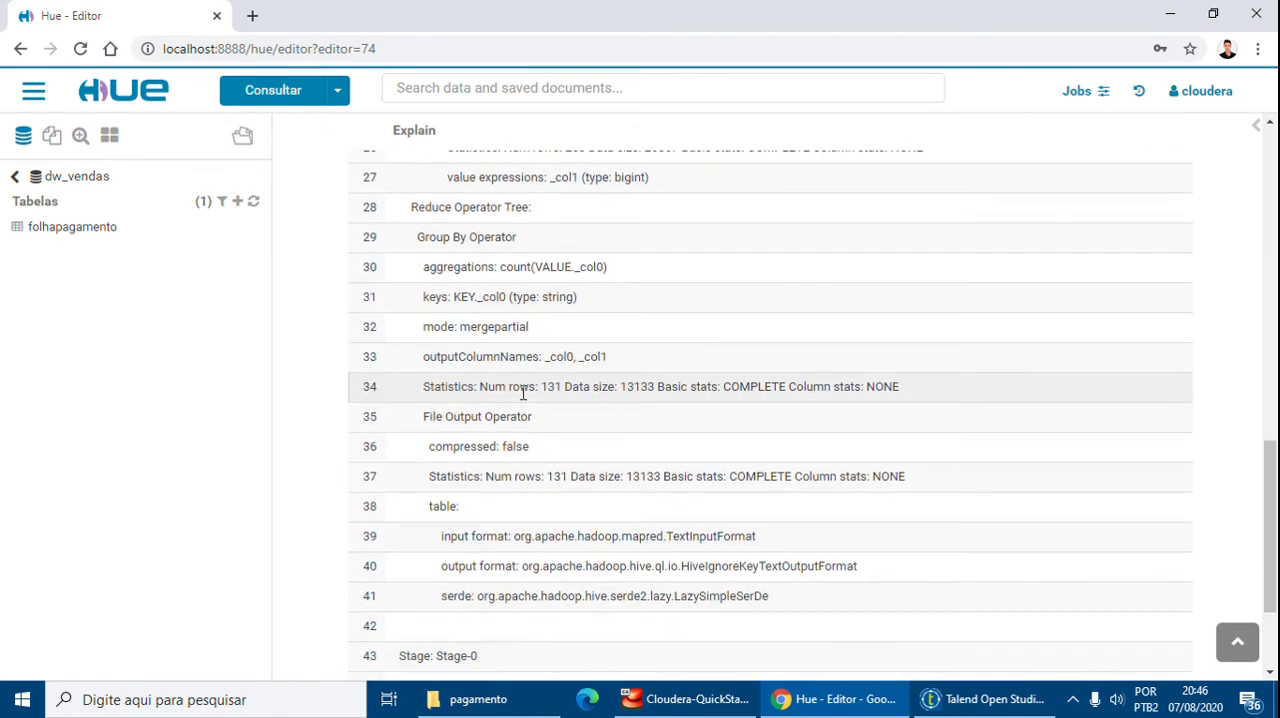
scroll(522, 393, "up", 10)
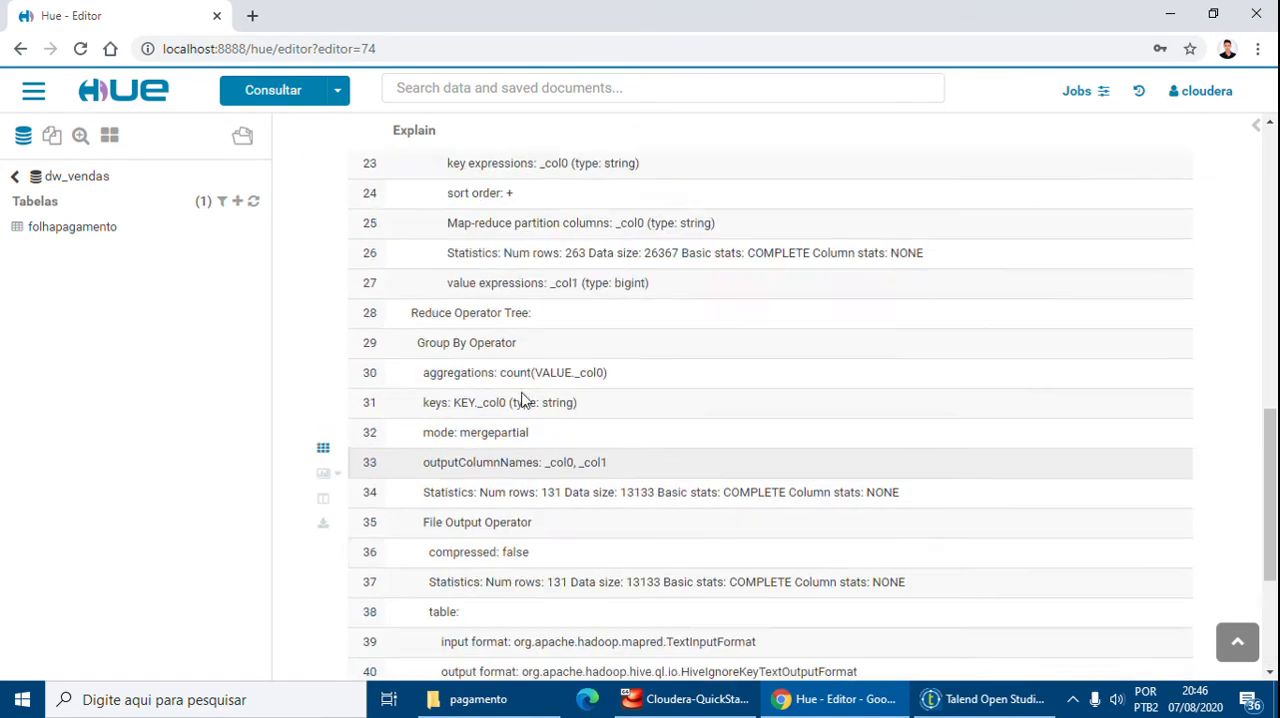
scroll(522, 398, "up", 2)
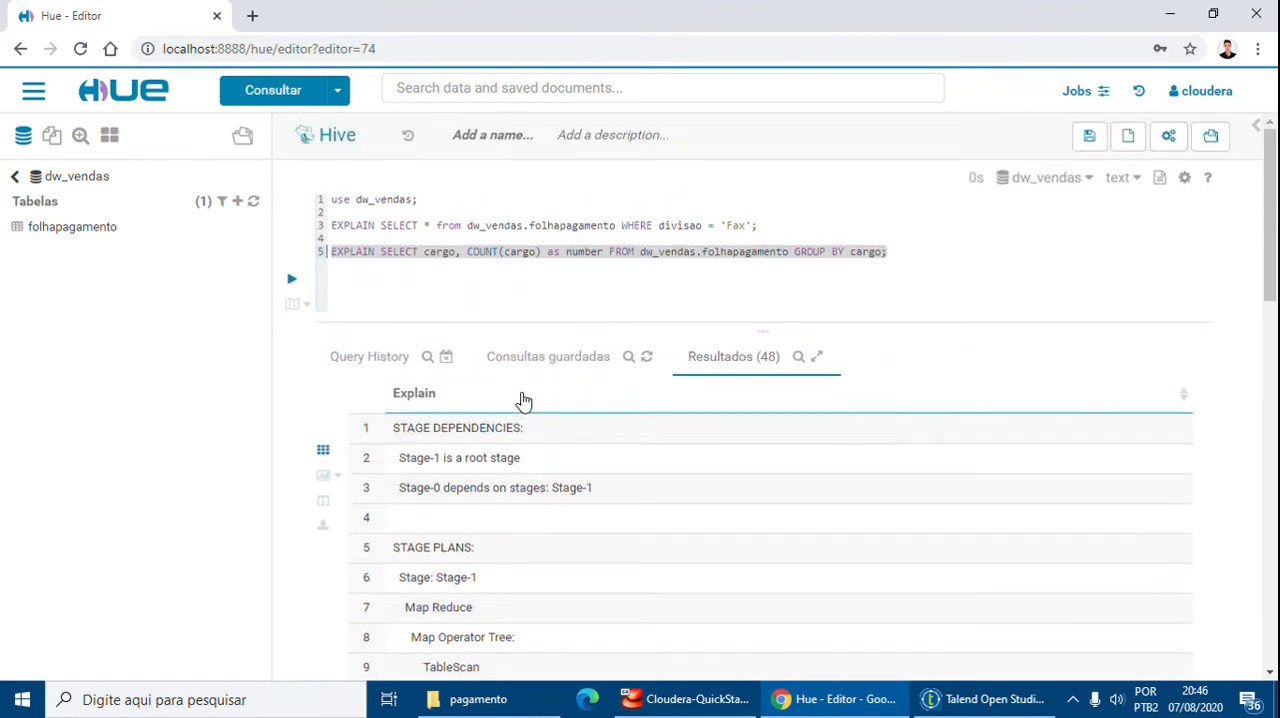
Delete the EXPLAIN keyword from the GROUP BY cargo count query in the editor
left_click(360, 267)
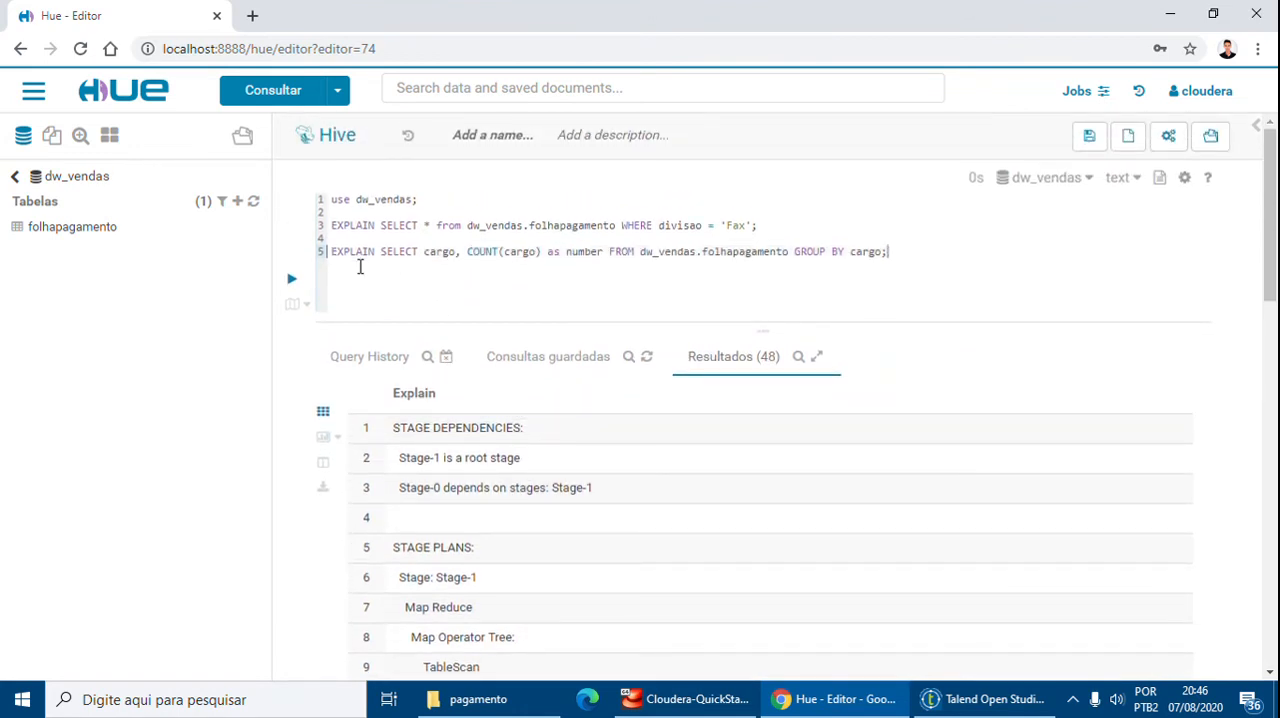
double_click(341, 253)
key("BackSpace")
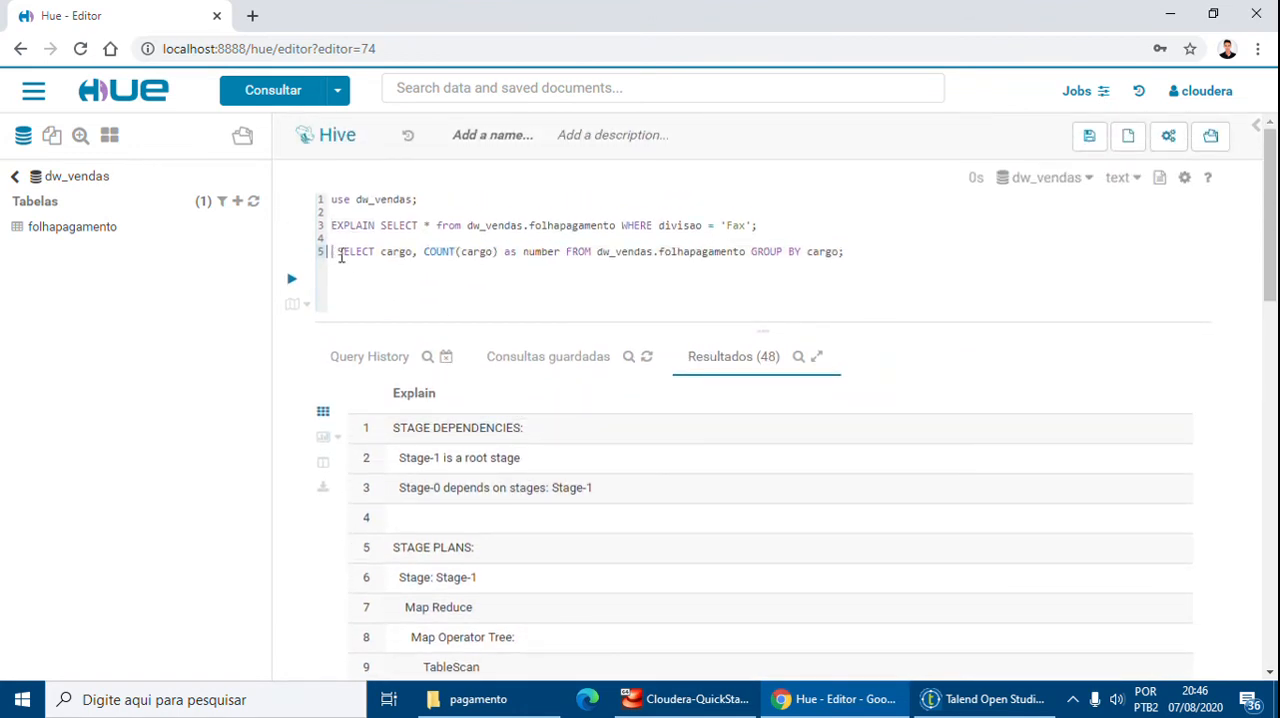
key("Delete")
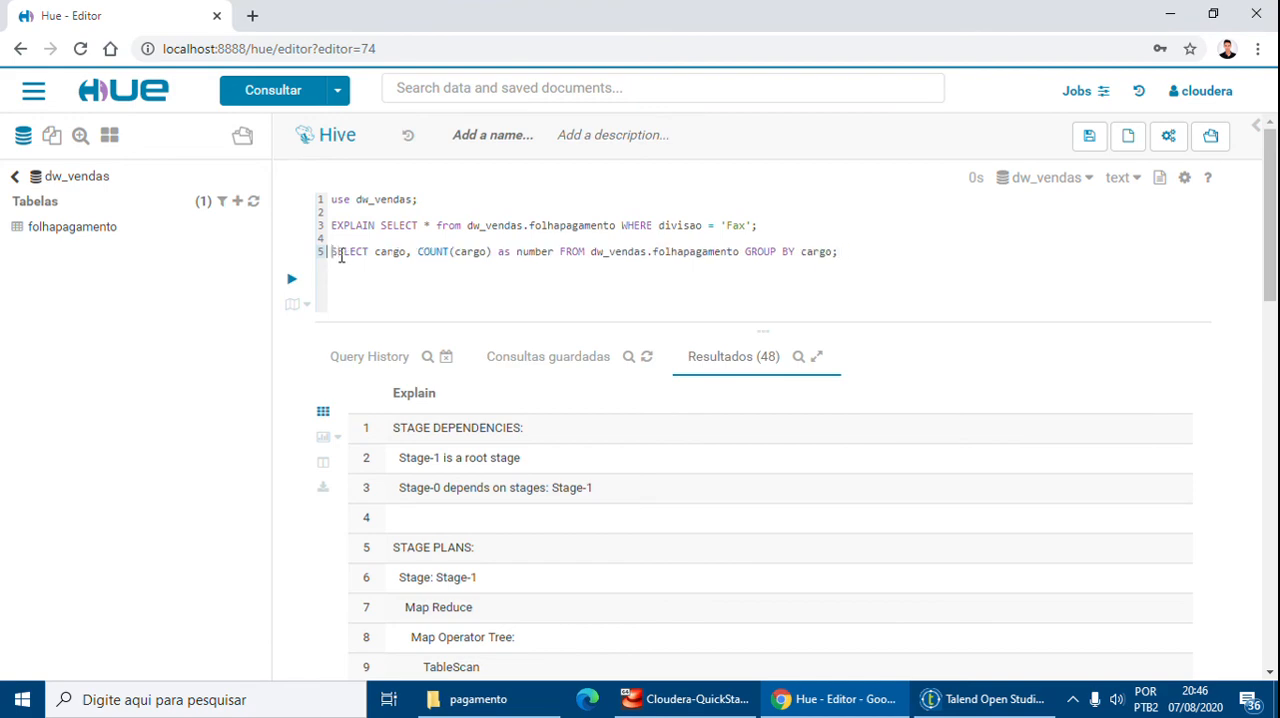
Open cargos_MapReduce.xls from the pagamento output folder in Excel to review it, then close Excel and the folder
left_click(972, 699)
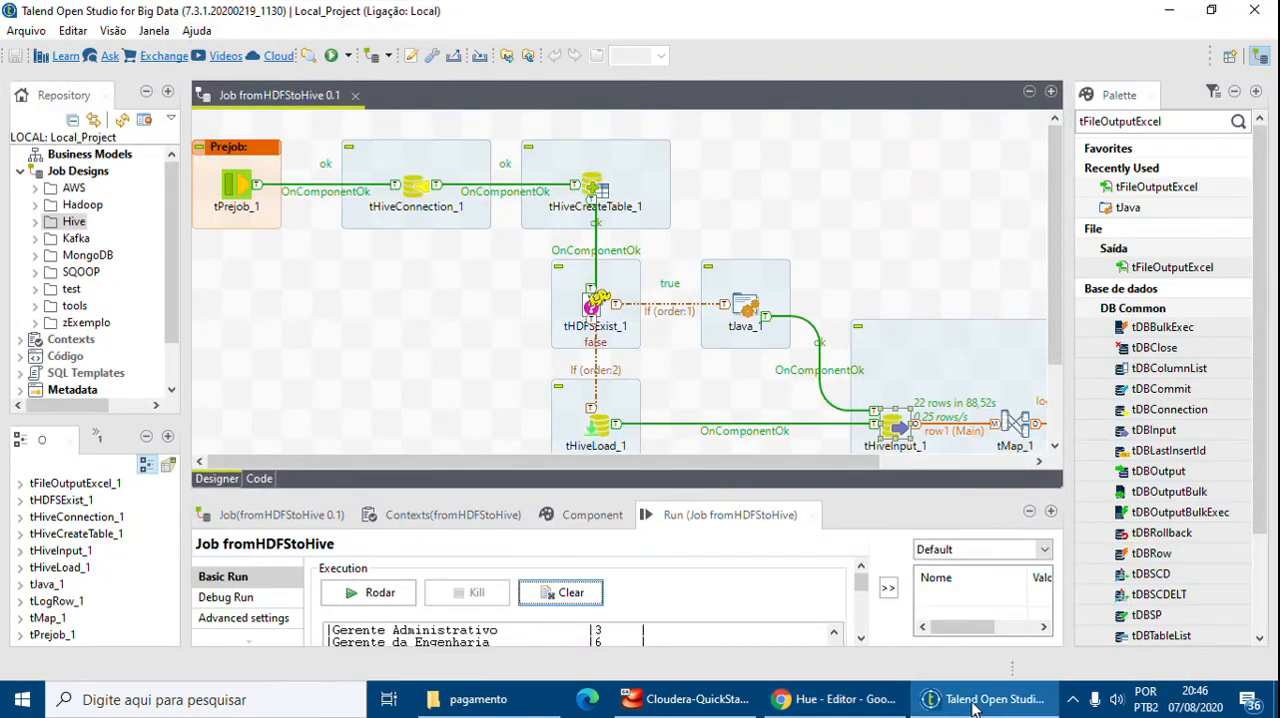
scroll(776, 371, "down", 3)
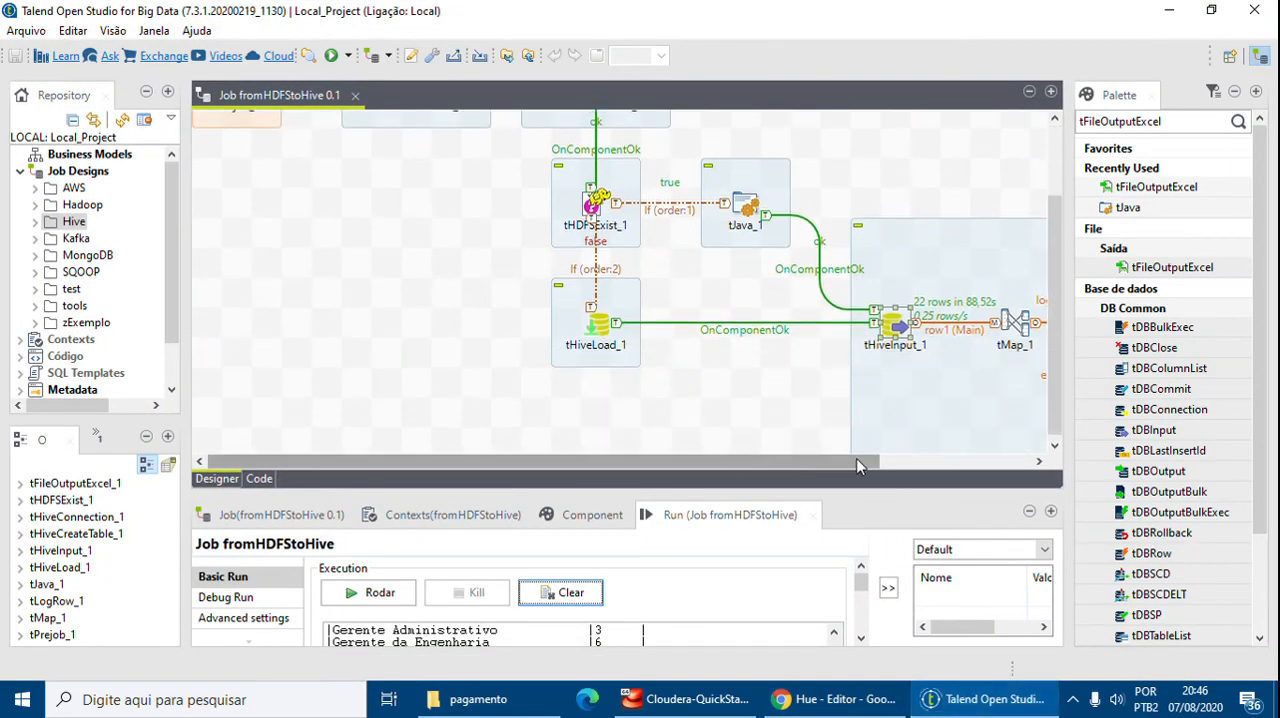
left_click_drag(861, 462, 1003, 462)
left_click(478, 699)
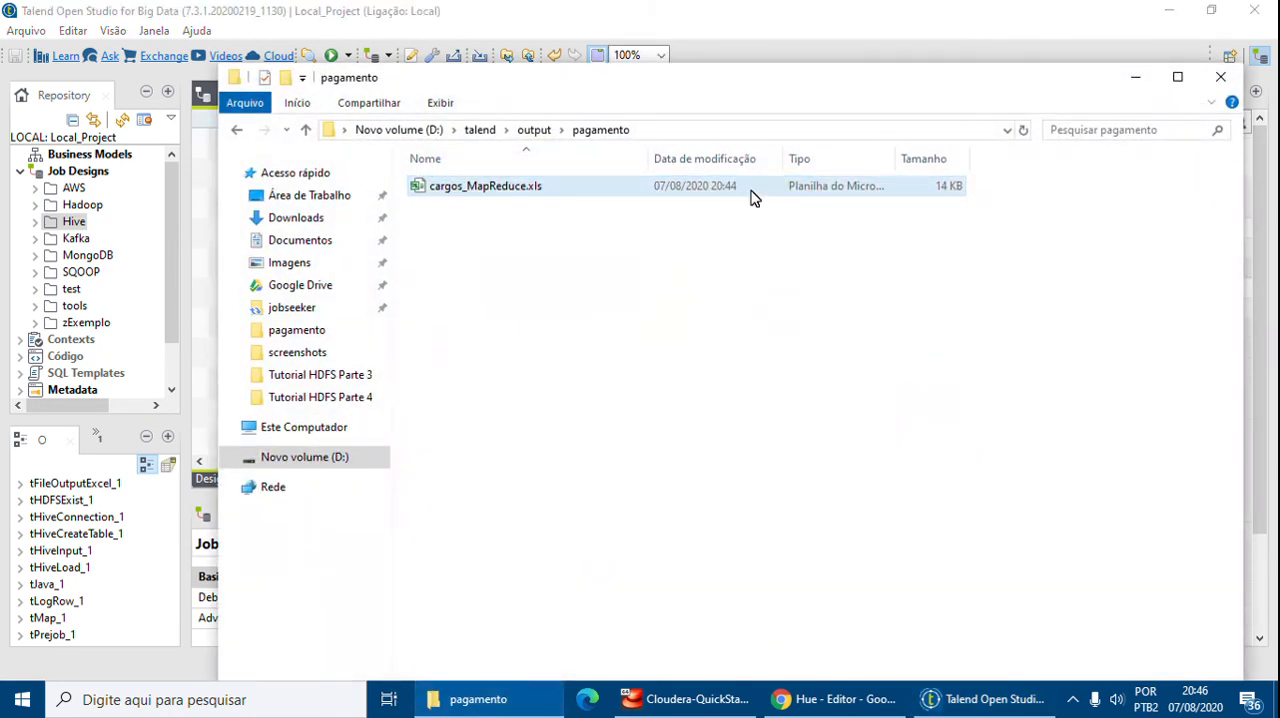
double_click(754, 196)
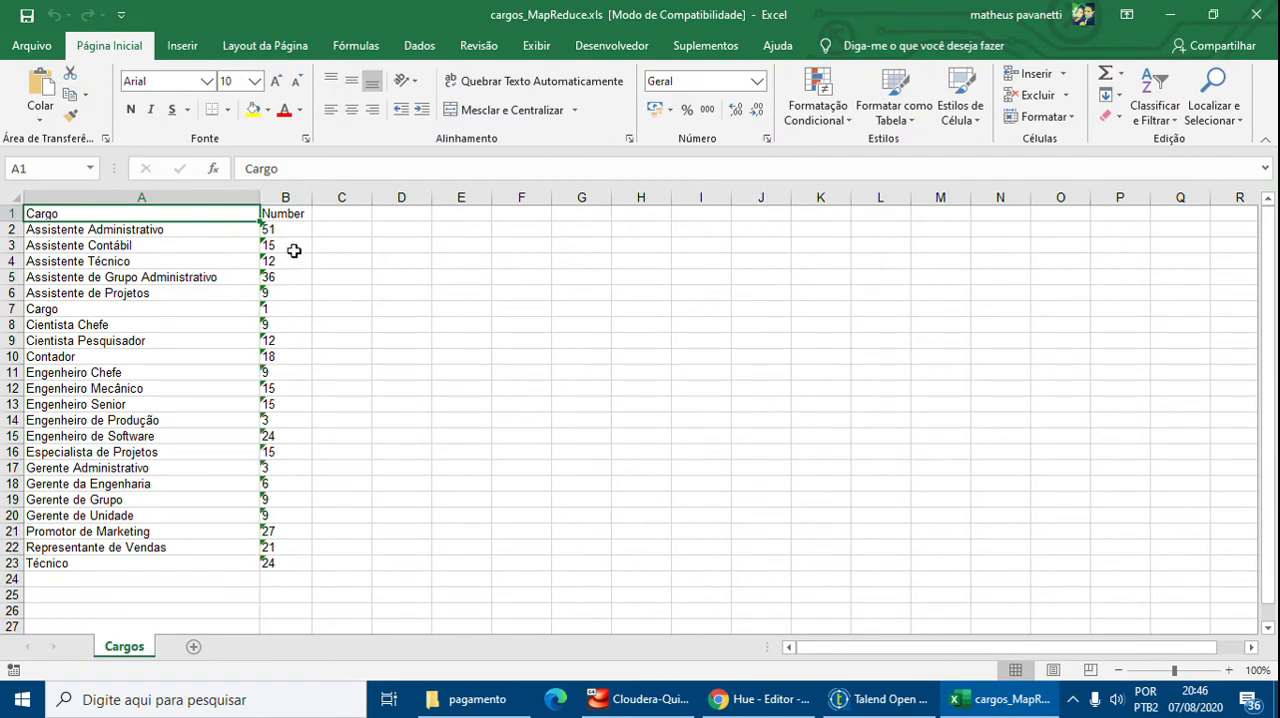
left_click(1256, 14)
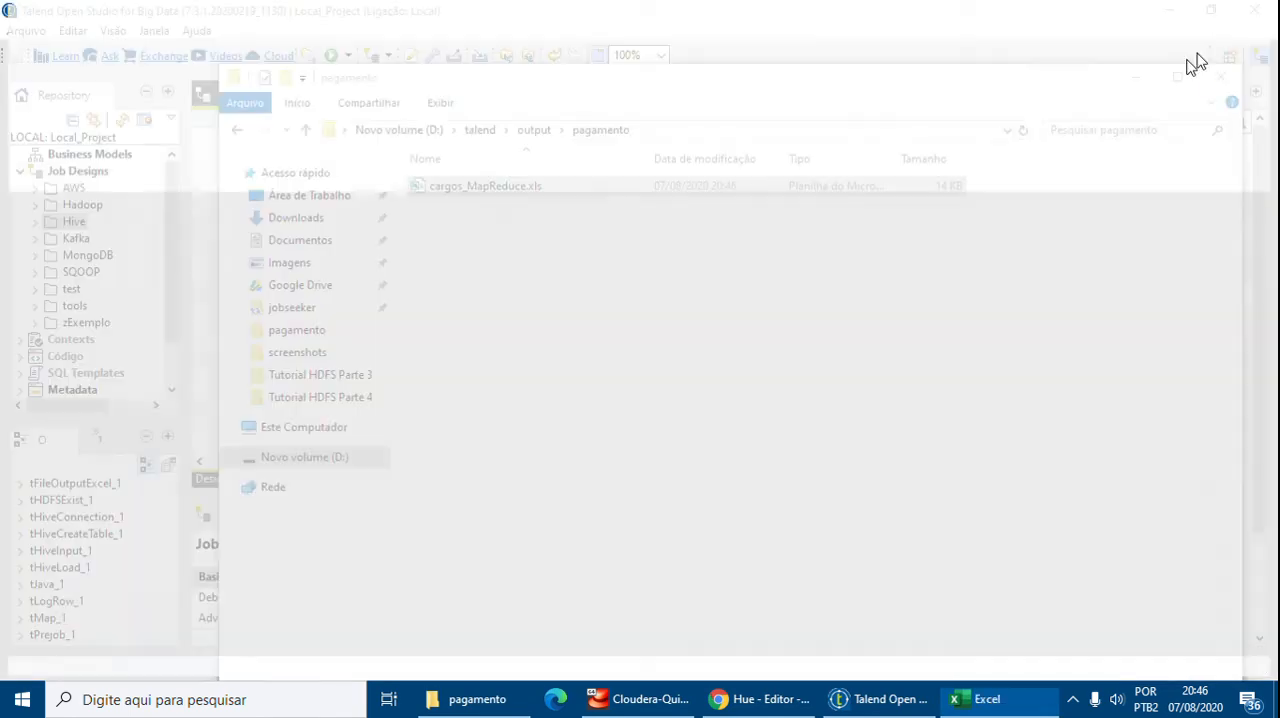
left_click(1220, 78)
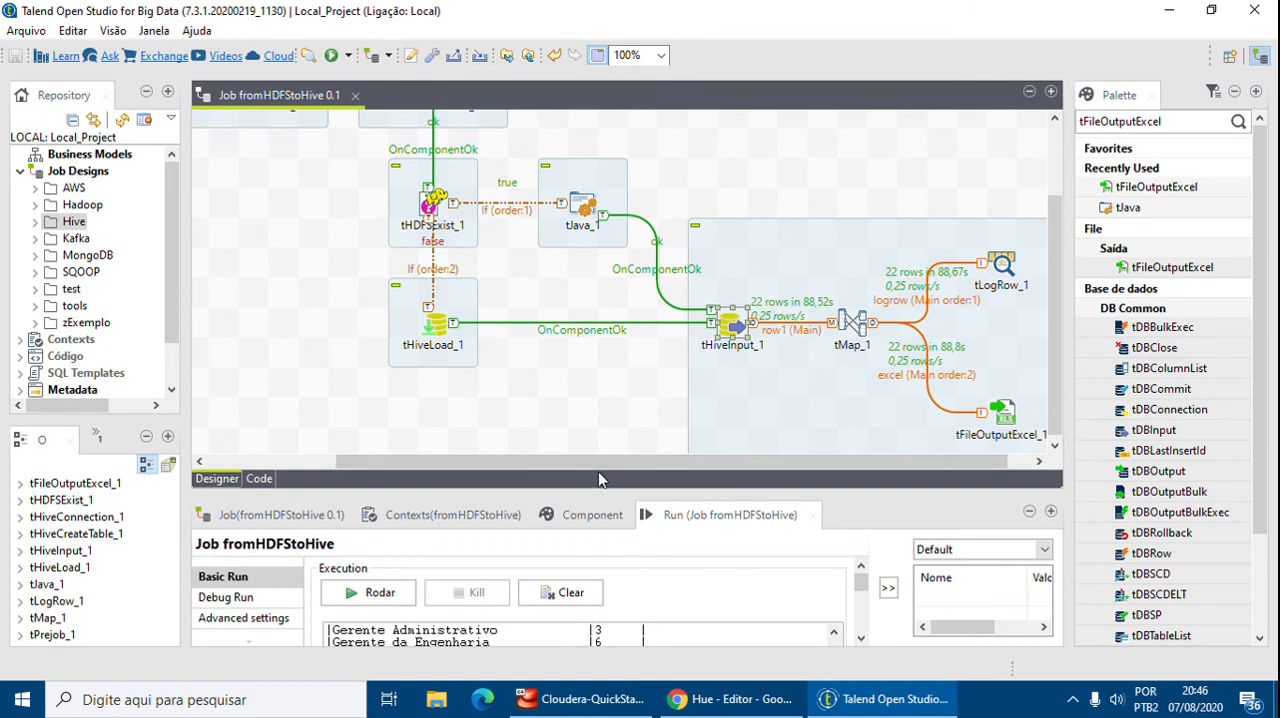
Examine the Run console output of the fromHDFStoHive job and the job diagram
left_click_drag(611, 493, 611, 289)
scroll(619, 503, "up", 10)
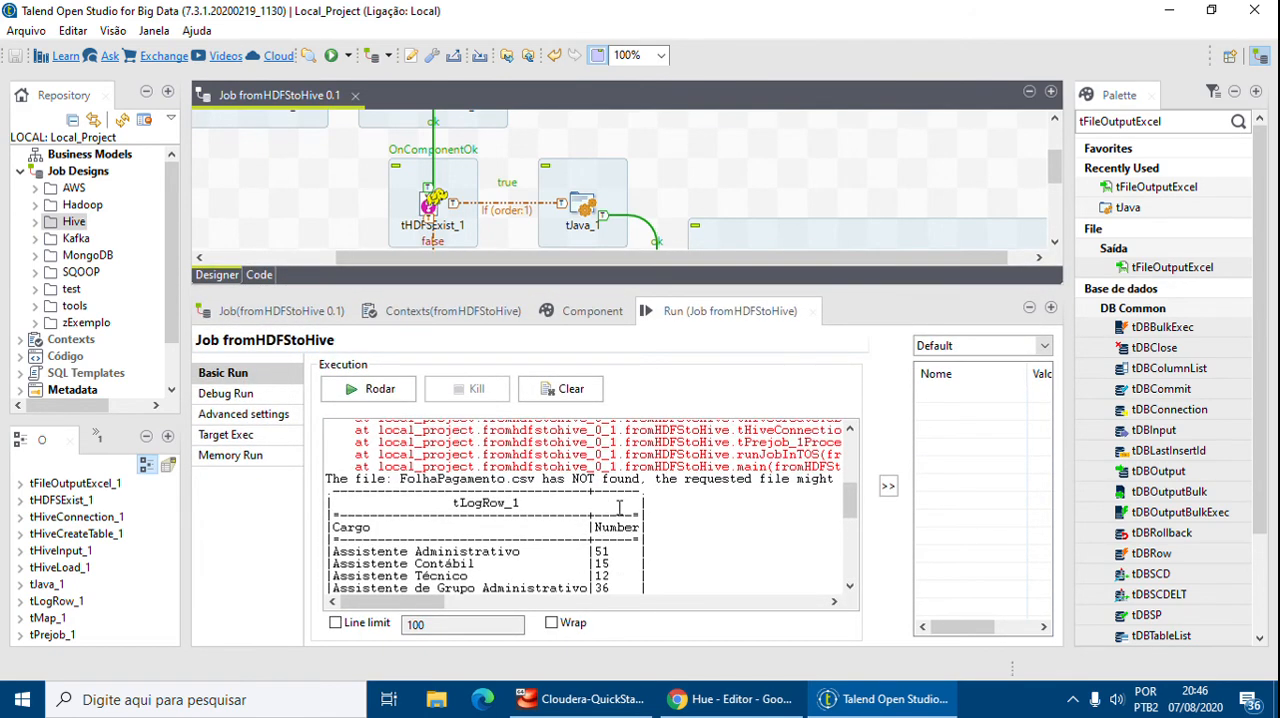
left_click_drag(331, 479, 431, 479)
left_click(459, 480)
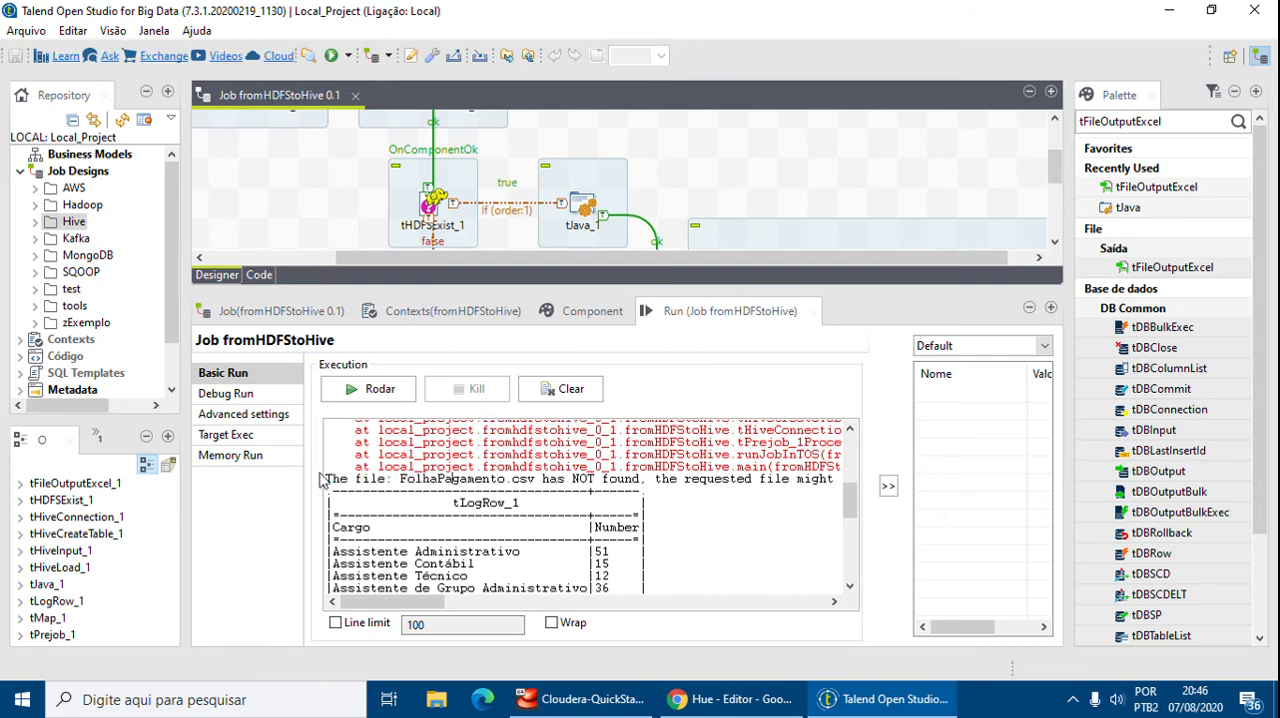
mouse_move(392, 601)
left_mouse_down()
mouse_move(510, 604)
mouse_move(400, 604)
left_mouse_up()
left_click_drag(848, 288, 858, 418)
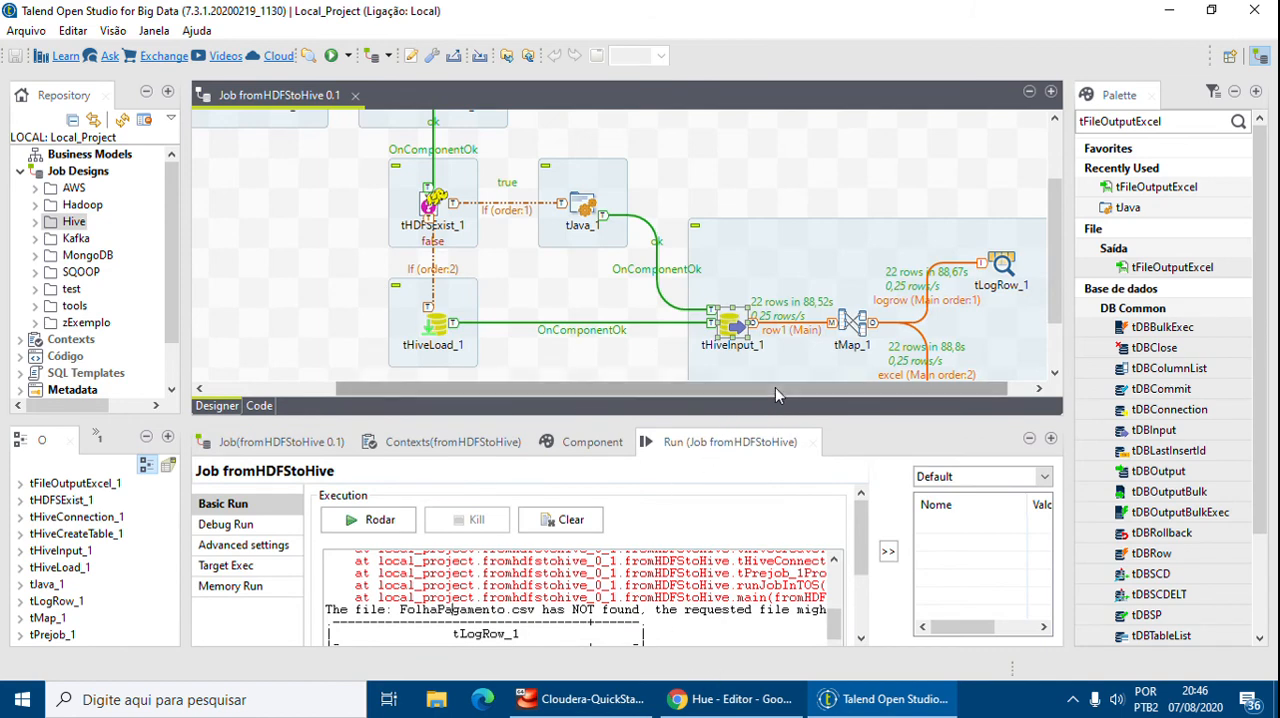
left_click_drag(731, 390, 603, 390)
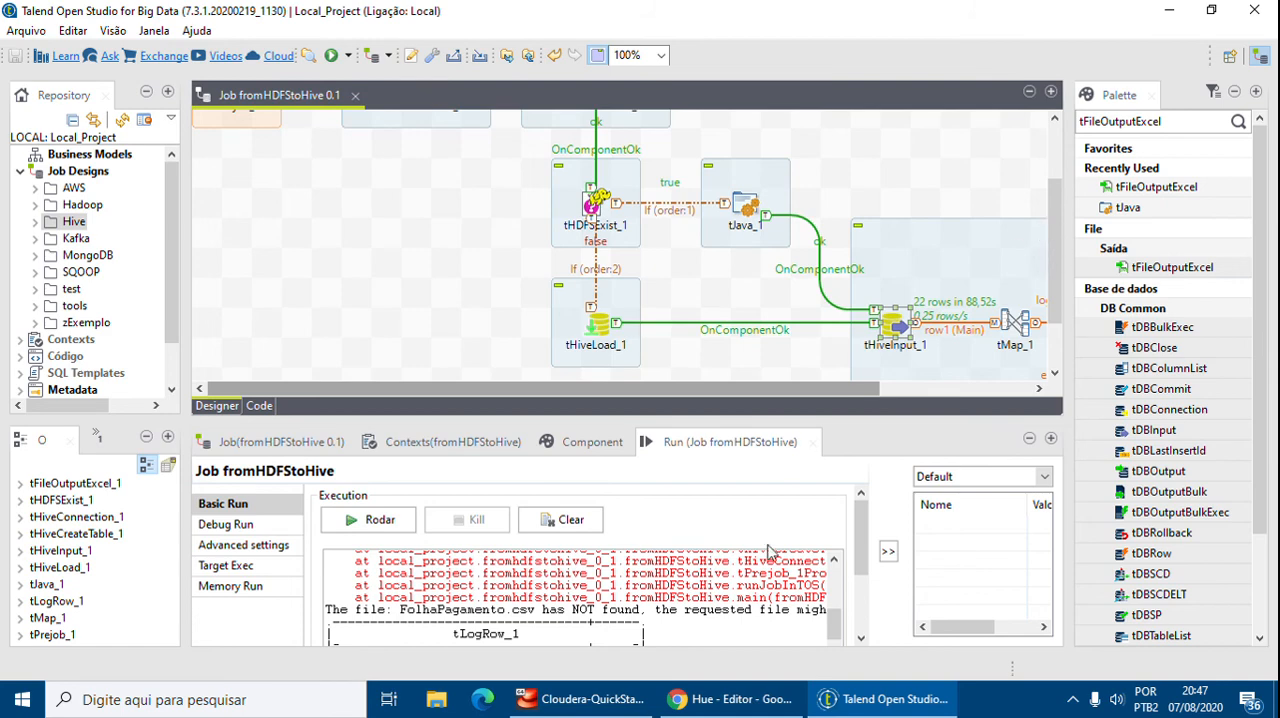
Select and run the SELECT cargo, COUNT(cargo) GROUP BY cargo query in the Hive editor
left_click(725, 699)
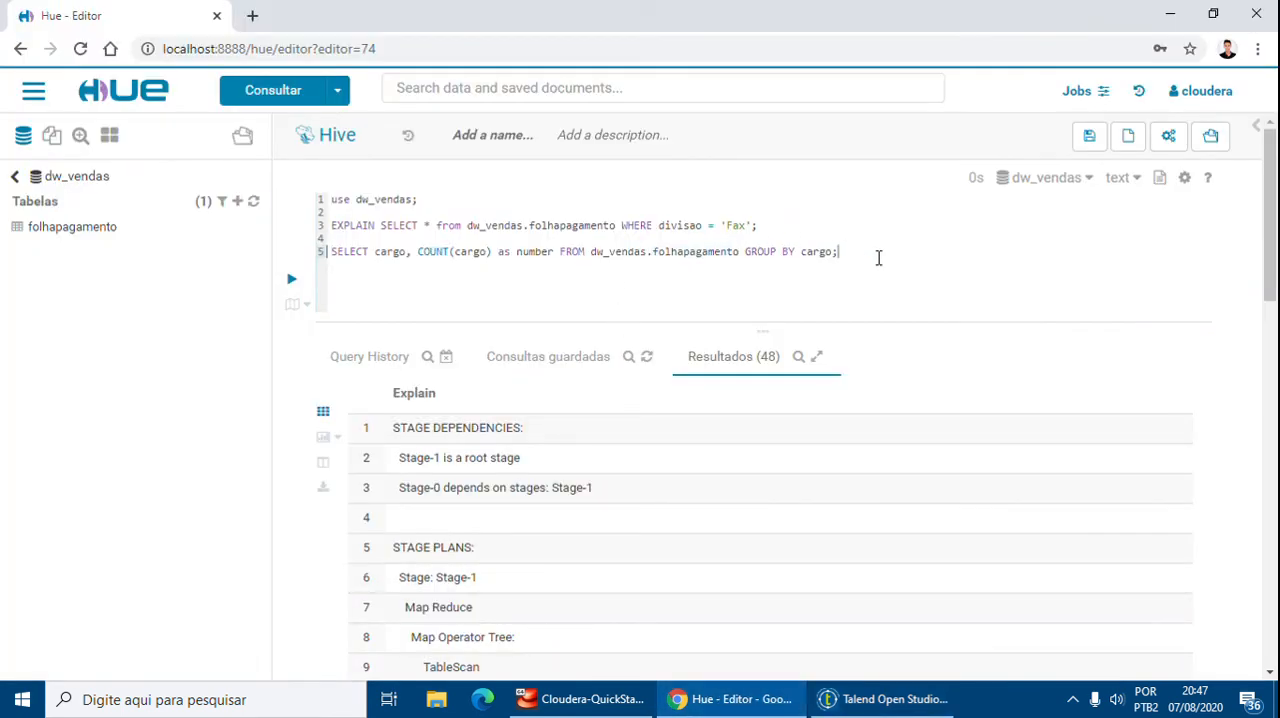
key("shift+End")
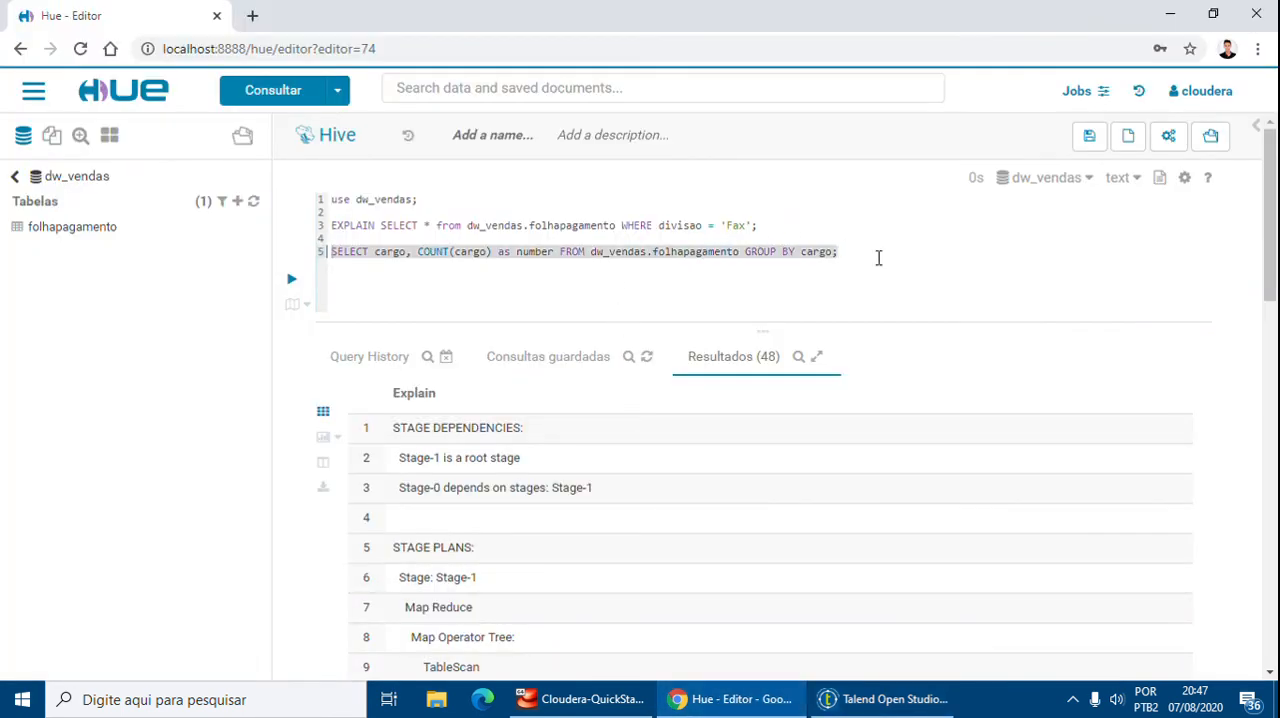
key("ctrl+Return")
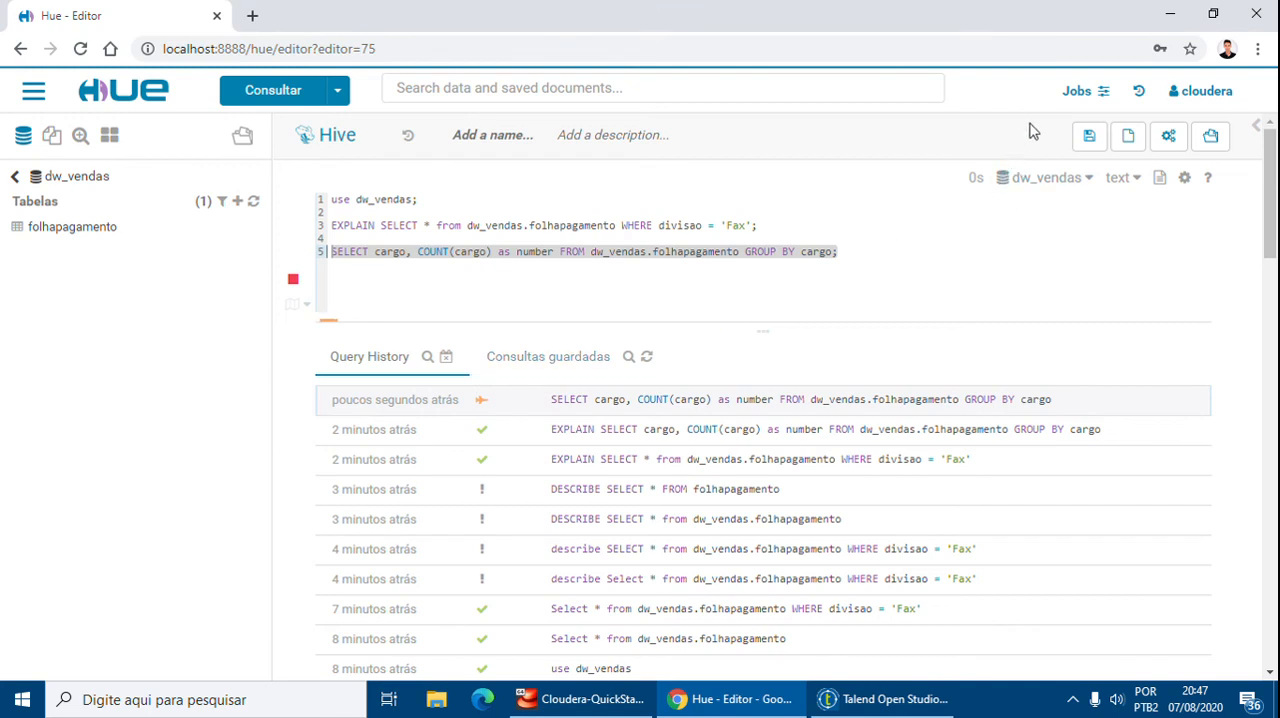
left_click(1100, 92)
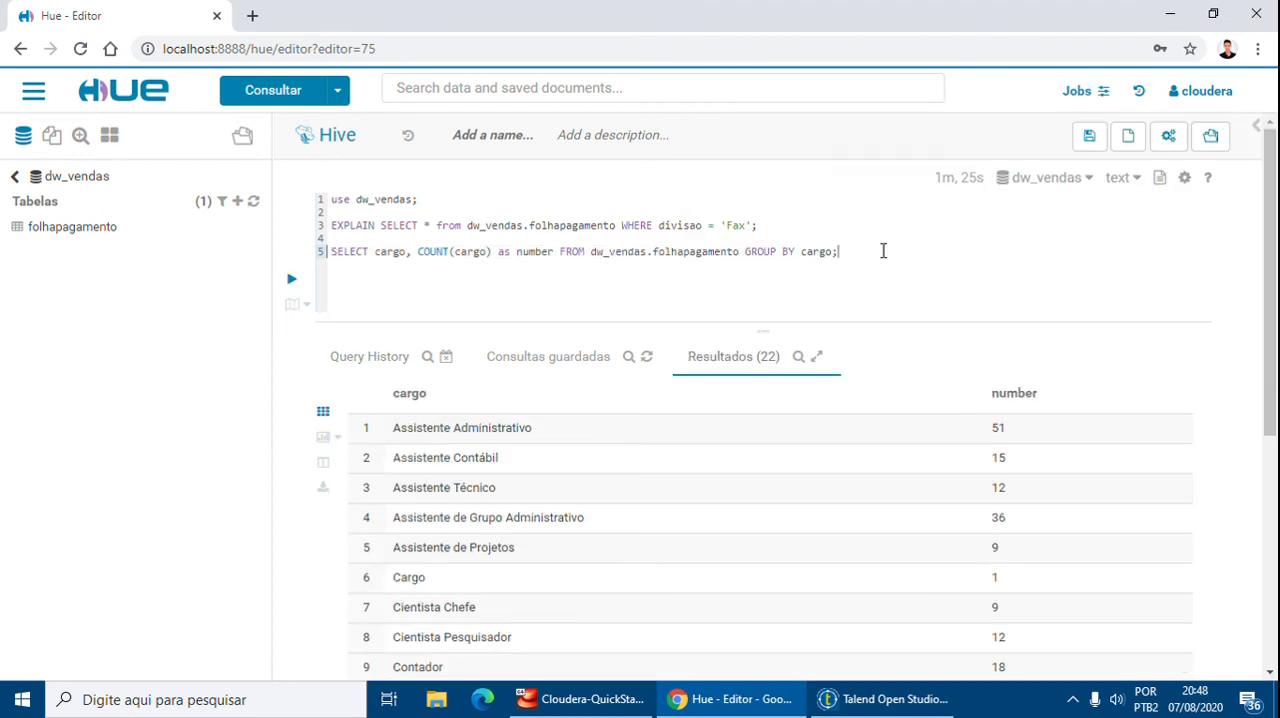
left_click(730, 699)
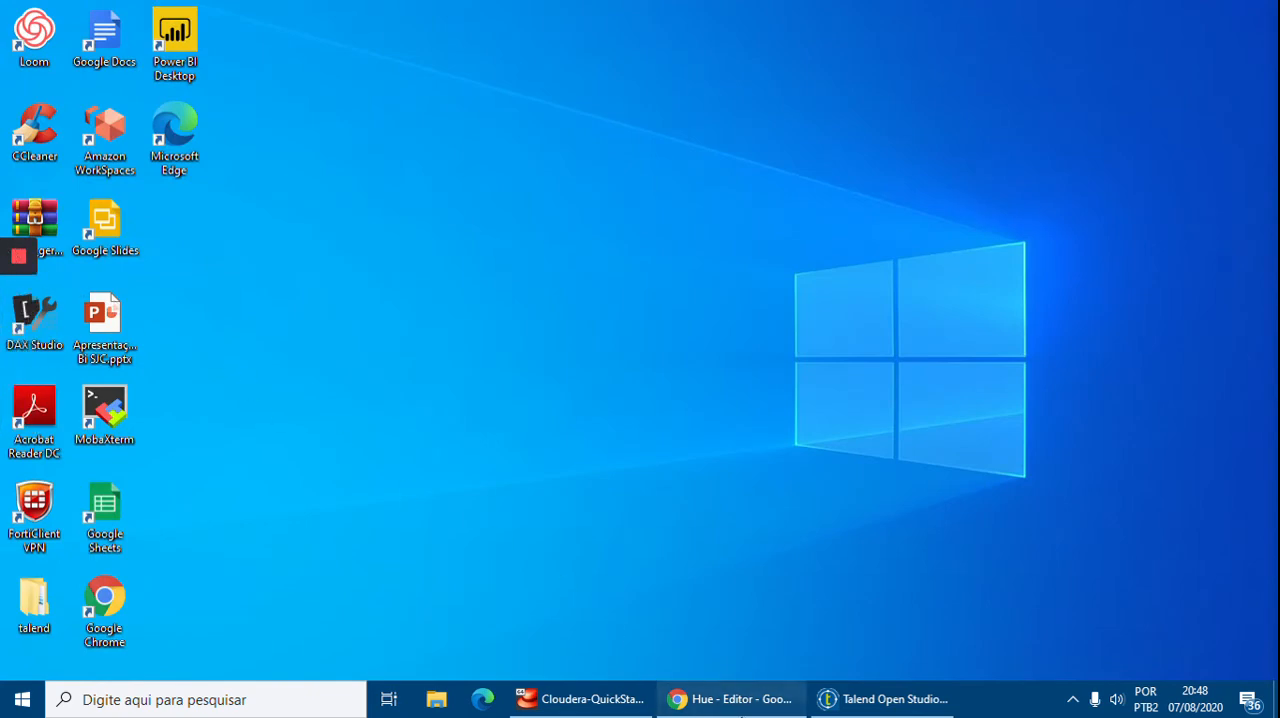
left_click(730, 699)
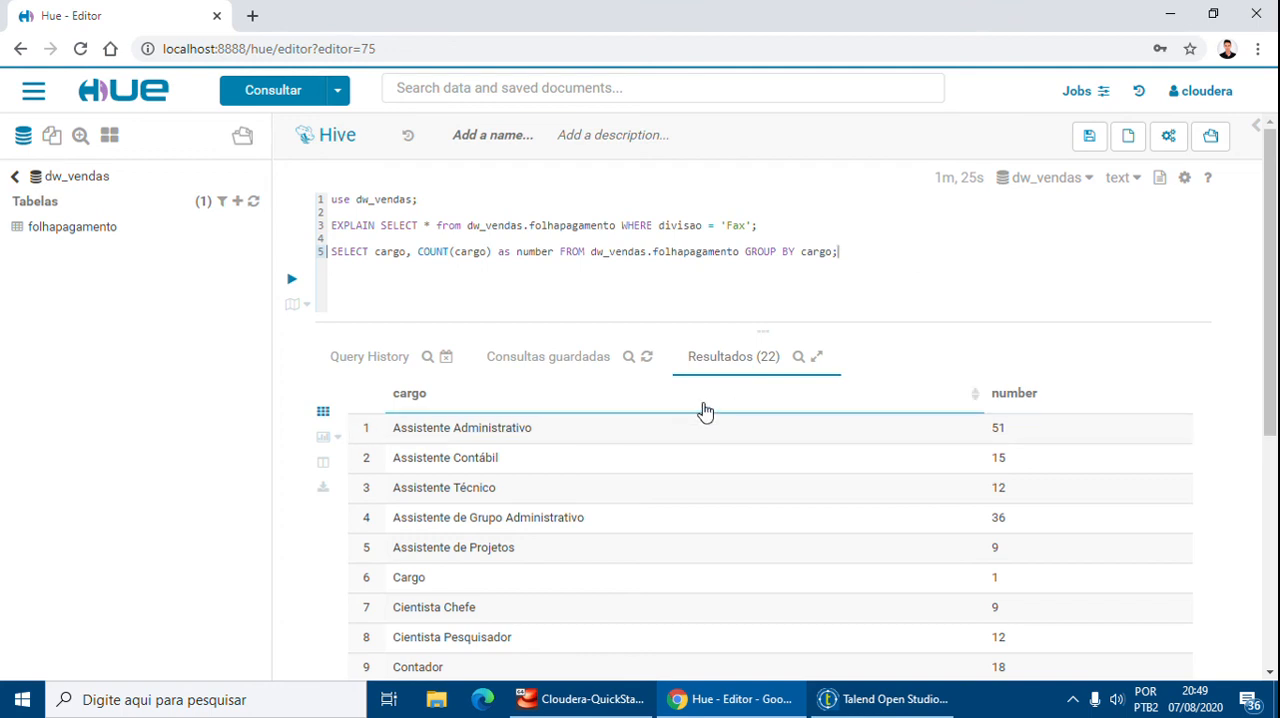
scroll(1273, 350, "down", 3)
scroll(1273, 350, "up", 3)
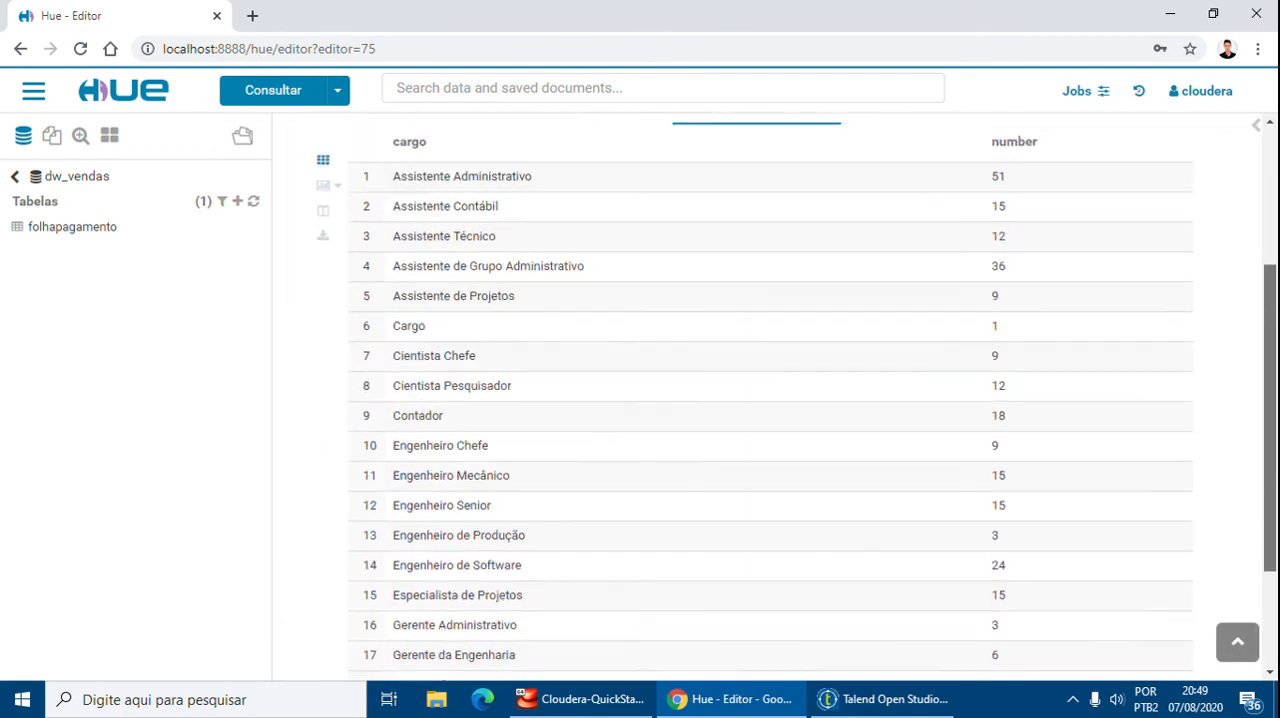
Copy the GROUP BY cargo count query and run it in the Beeline terminal of the Cloudera VM
left_click(577, 698)
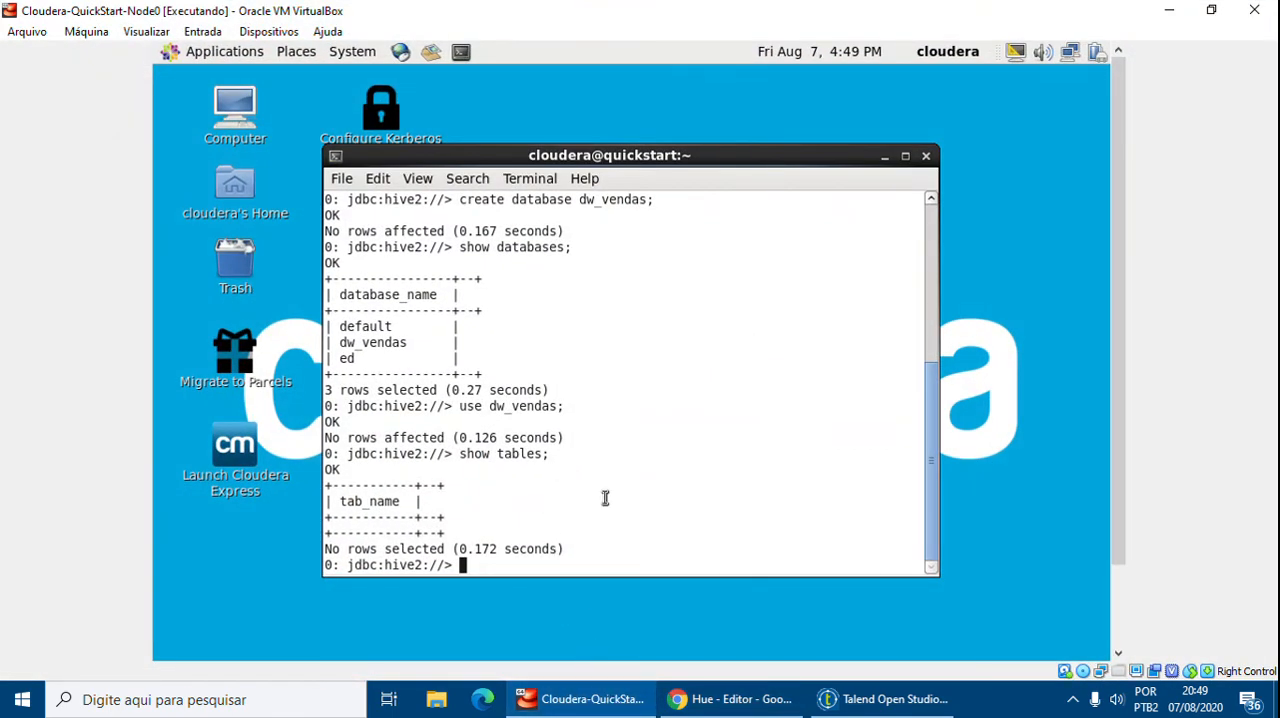
key("alt+Tab")
left_click_drag(860, 251, 330, 251)
key("super+c")
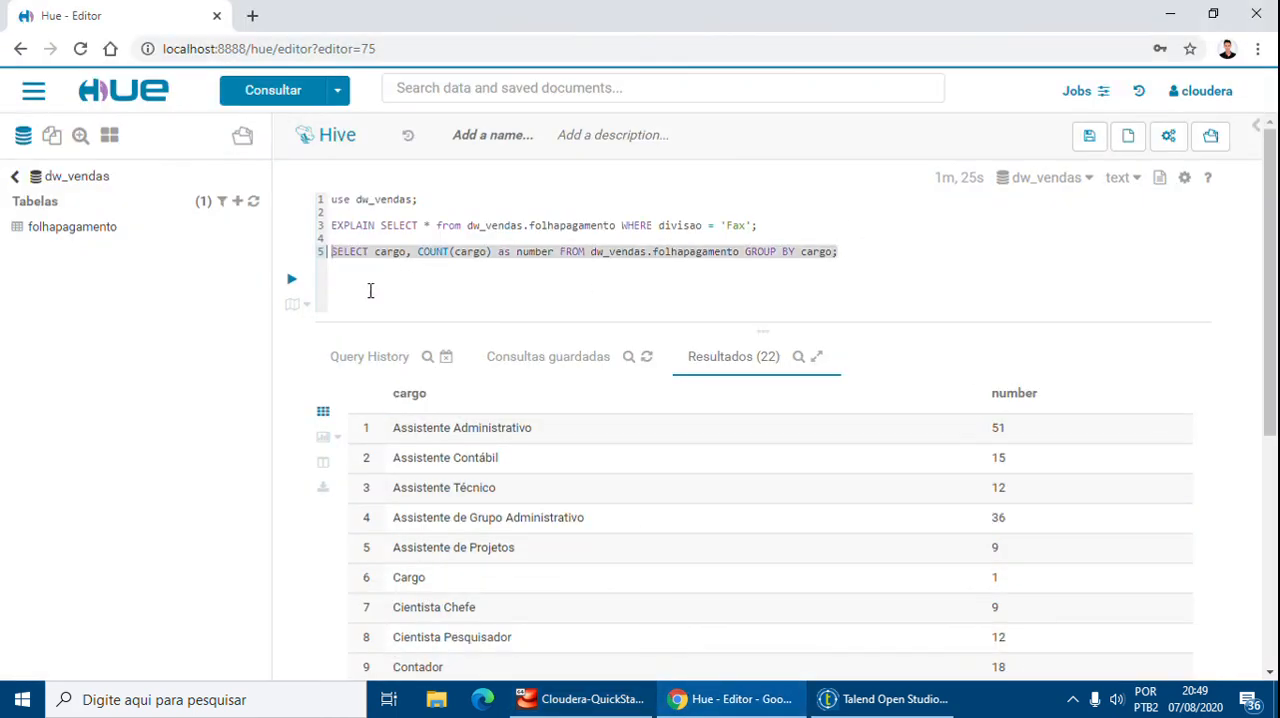
left_click(588, 703)
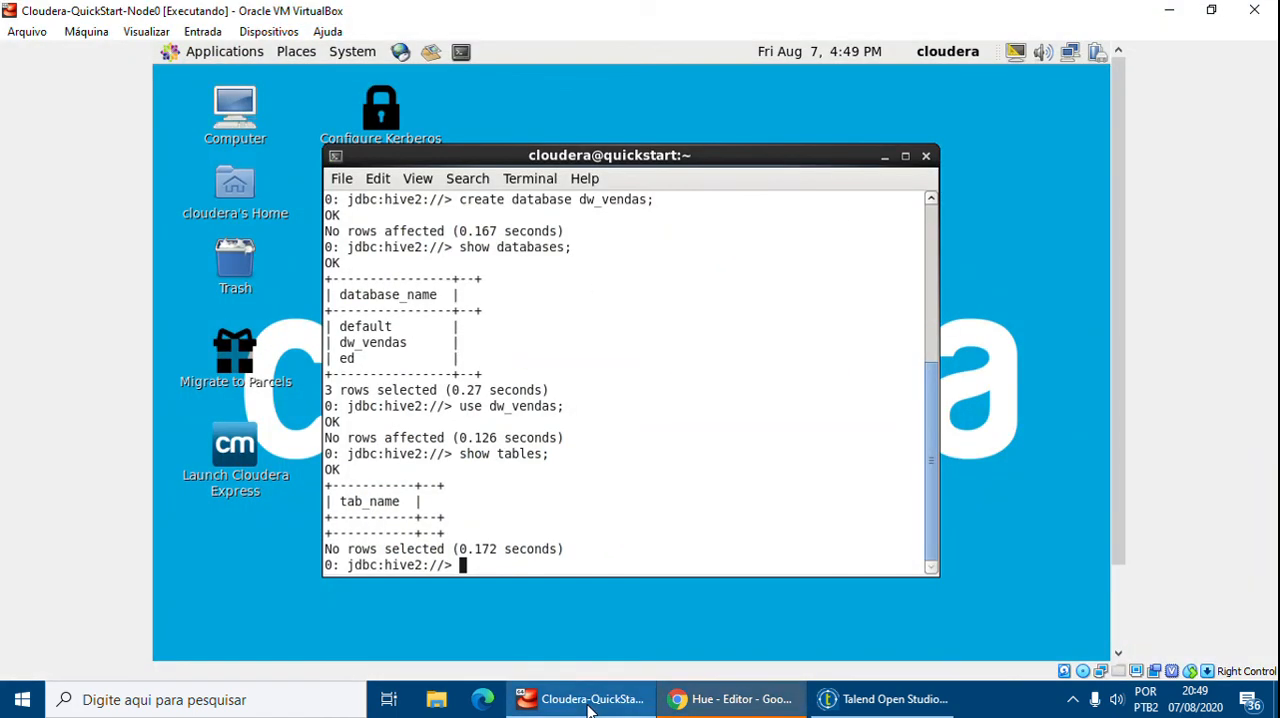
right_click(527, 512)
left_click(603, 612)
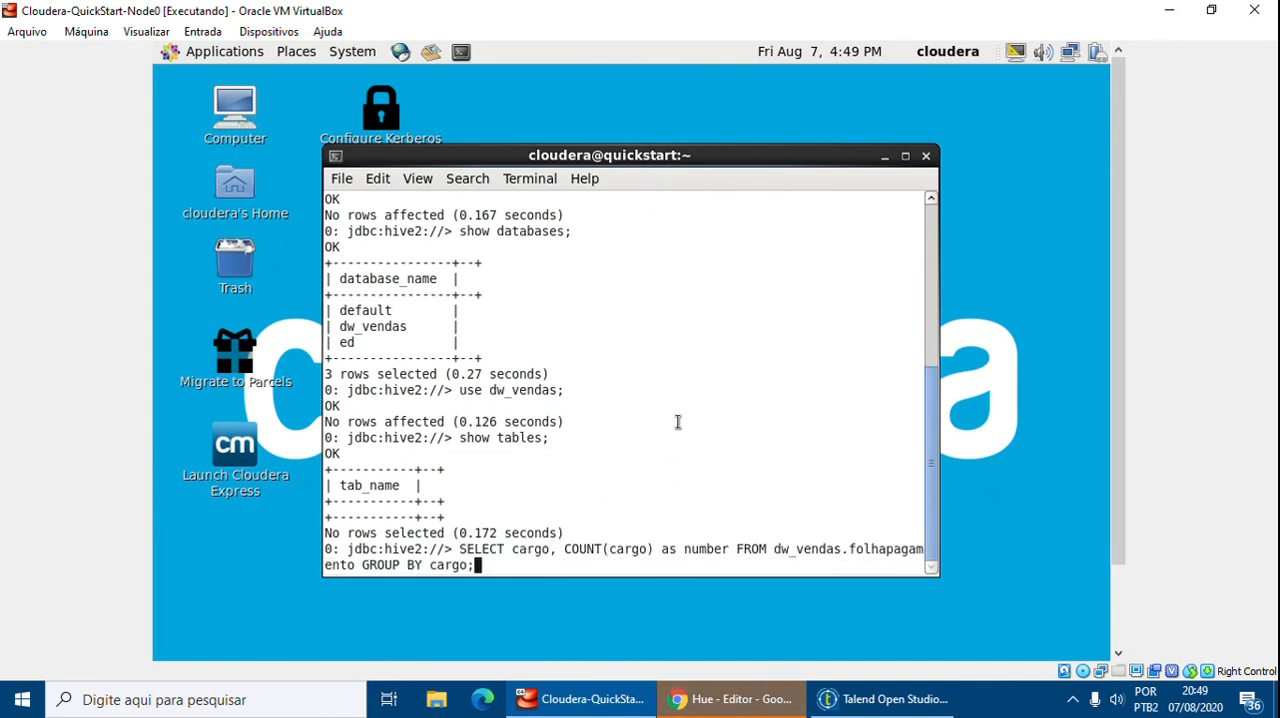
key("Return")
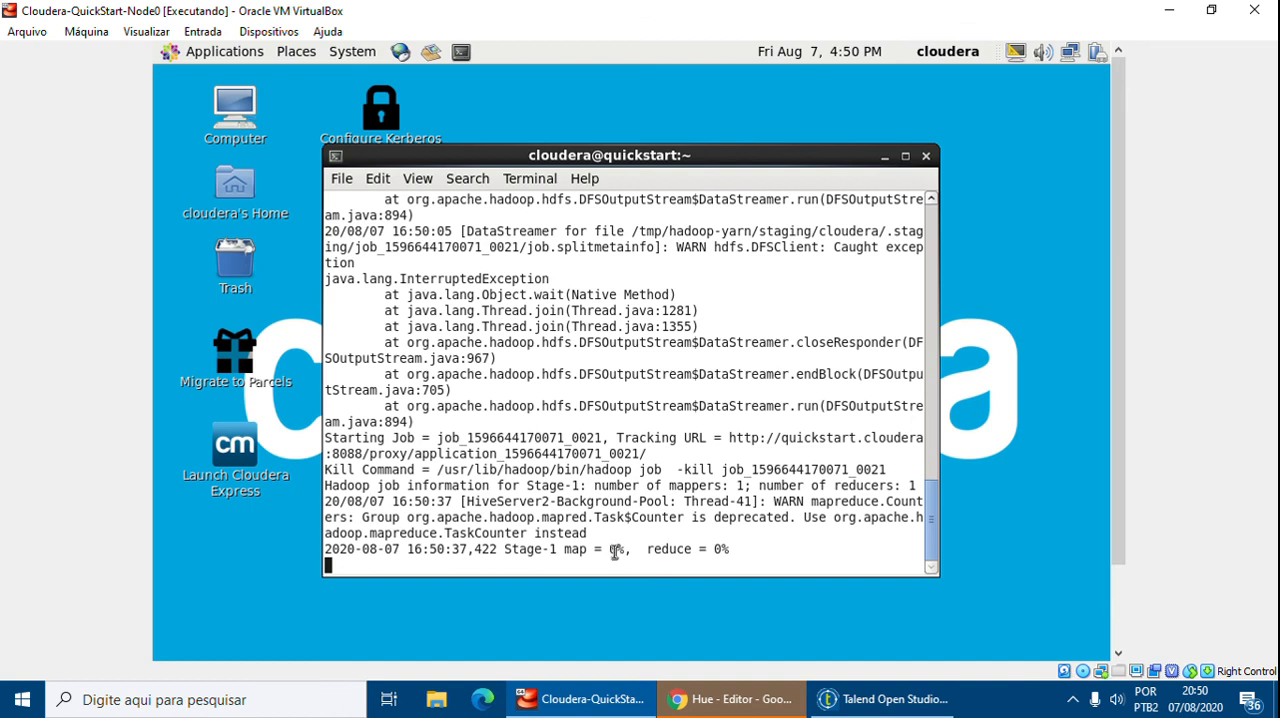
Review the MapReduce job summary and cargo count results in the terminal
left_click(988, 710)
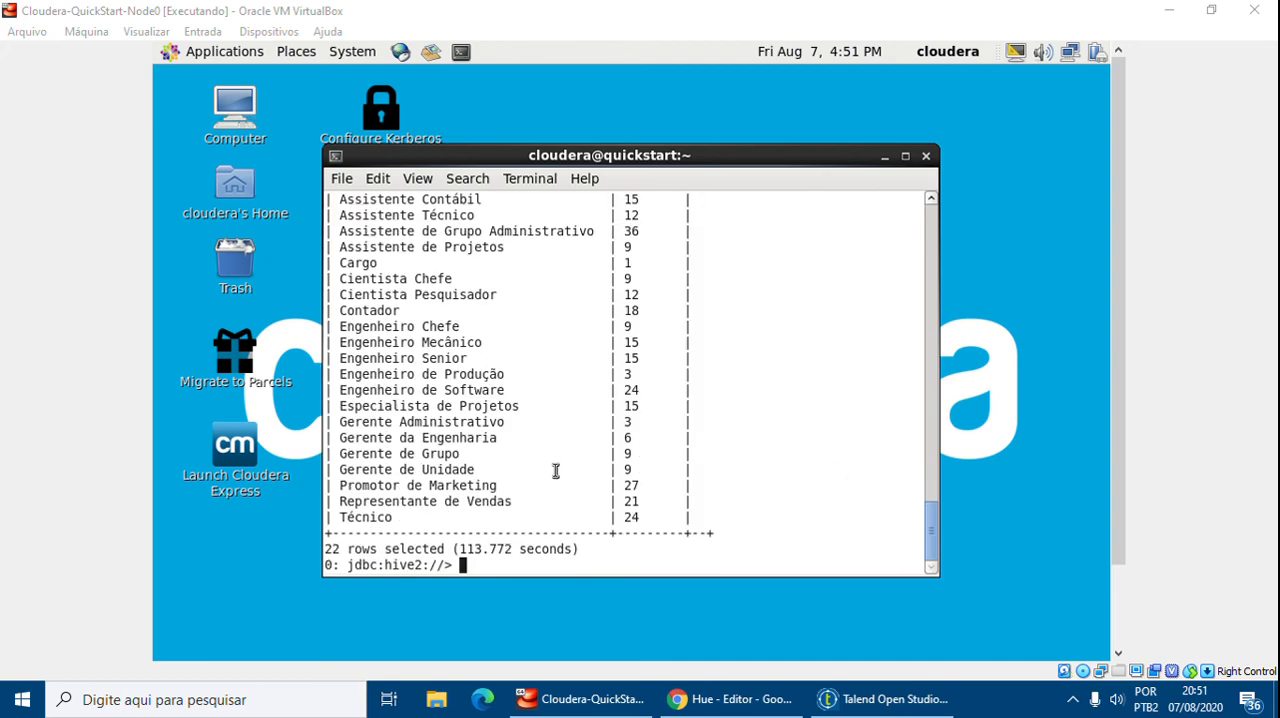
scroll(555, 470, "up", 2)
scroll(371, 249, "up", 1)
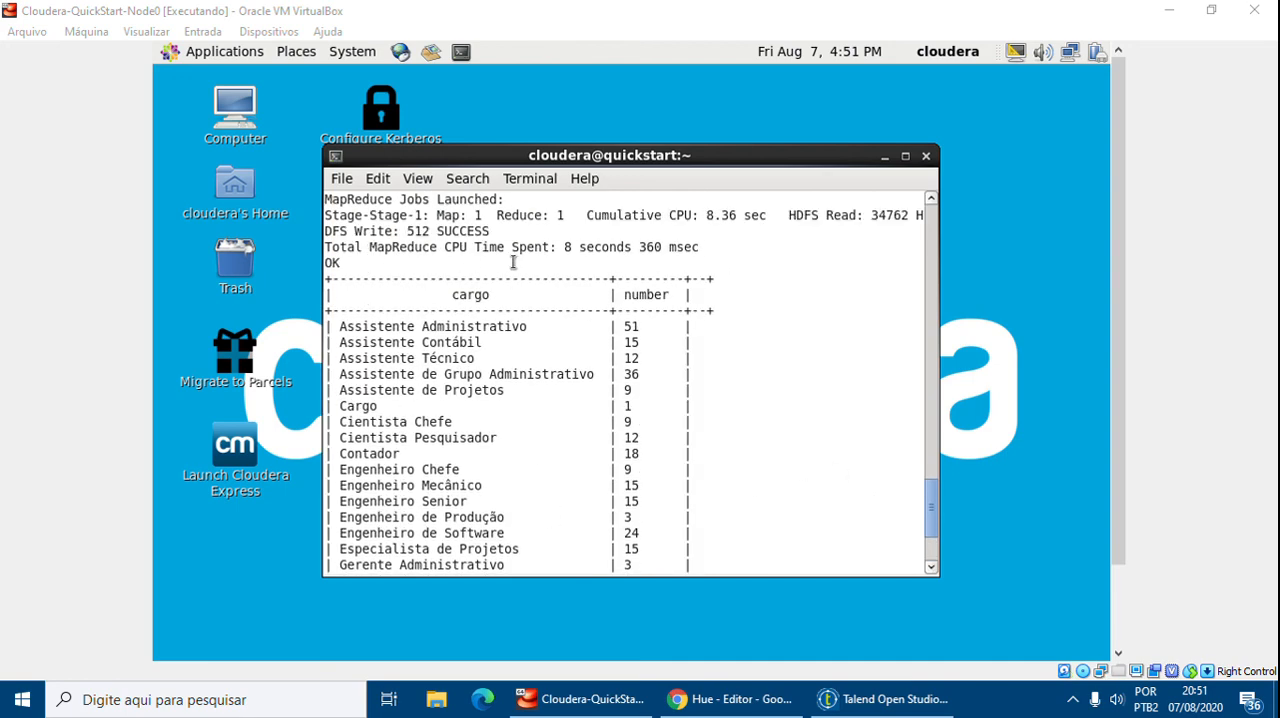
Examine the job log and the full cargo count table in the Beeline terminal
scroll(593, 361, "up", 1)
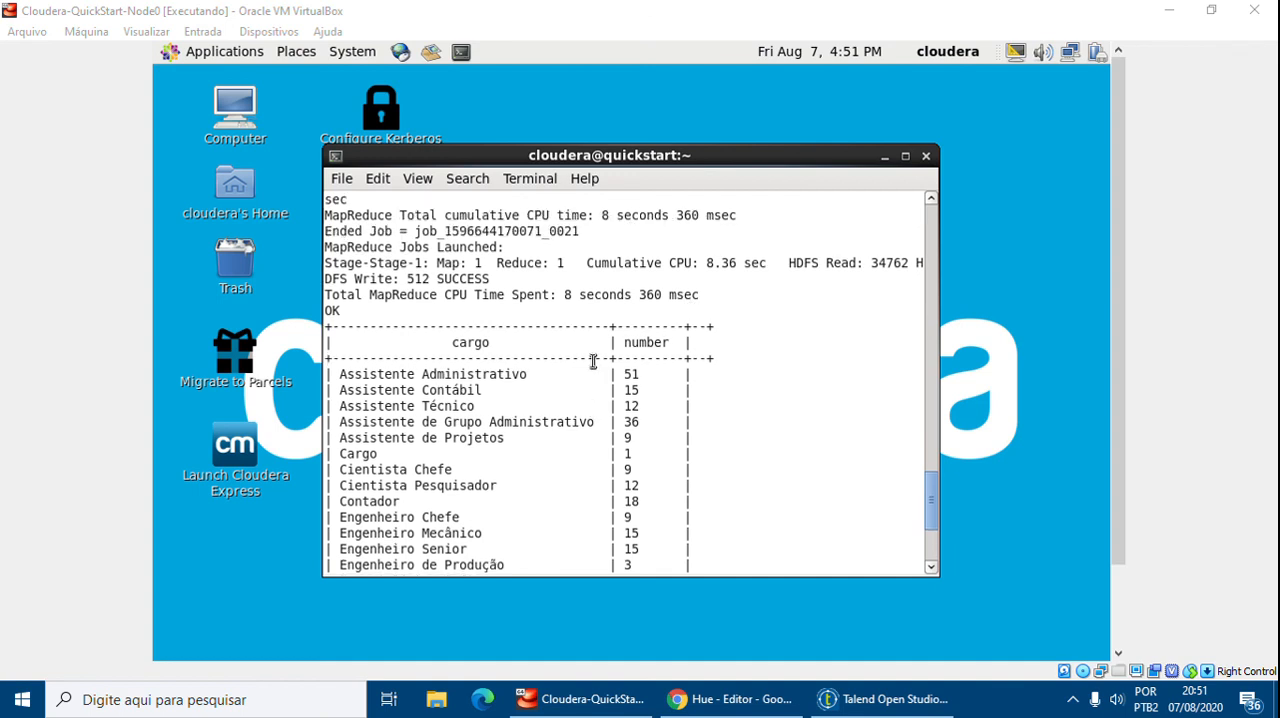
scroll(568, 338, "up", 1)
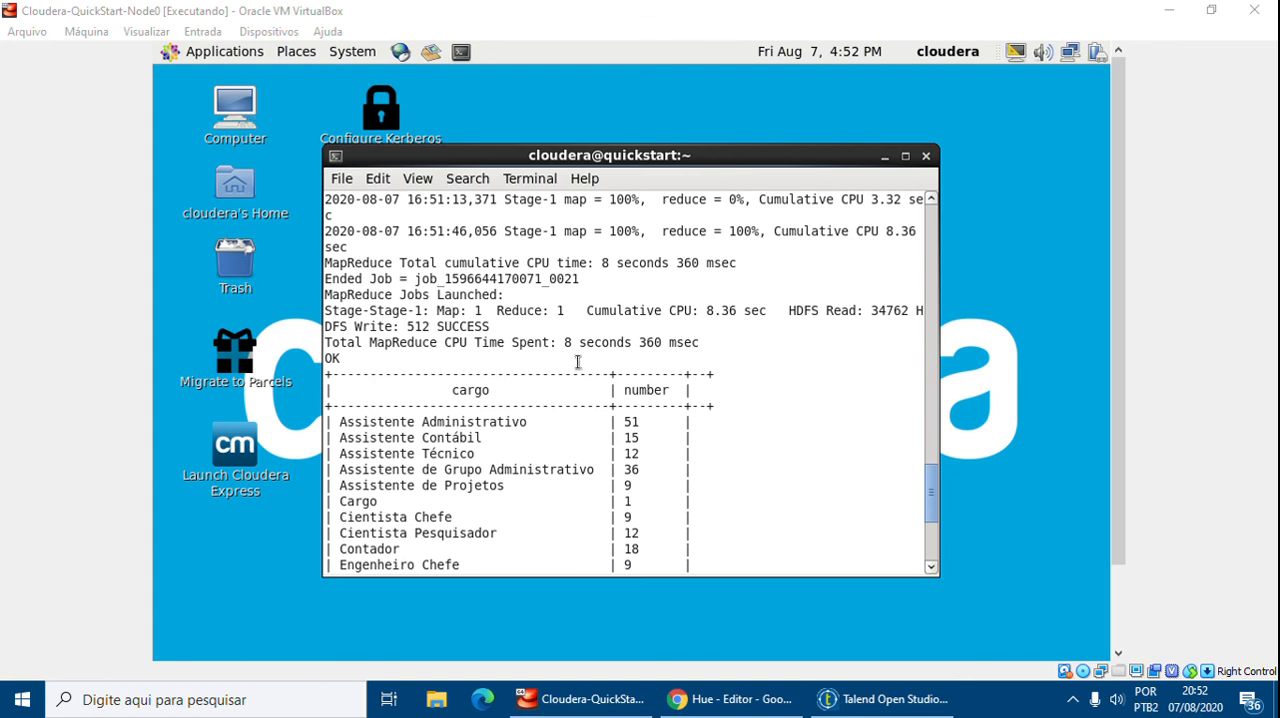
scroll(567, 349, "up", 1)
scroll(567, 349, "down", 6)
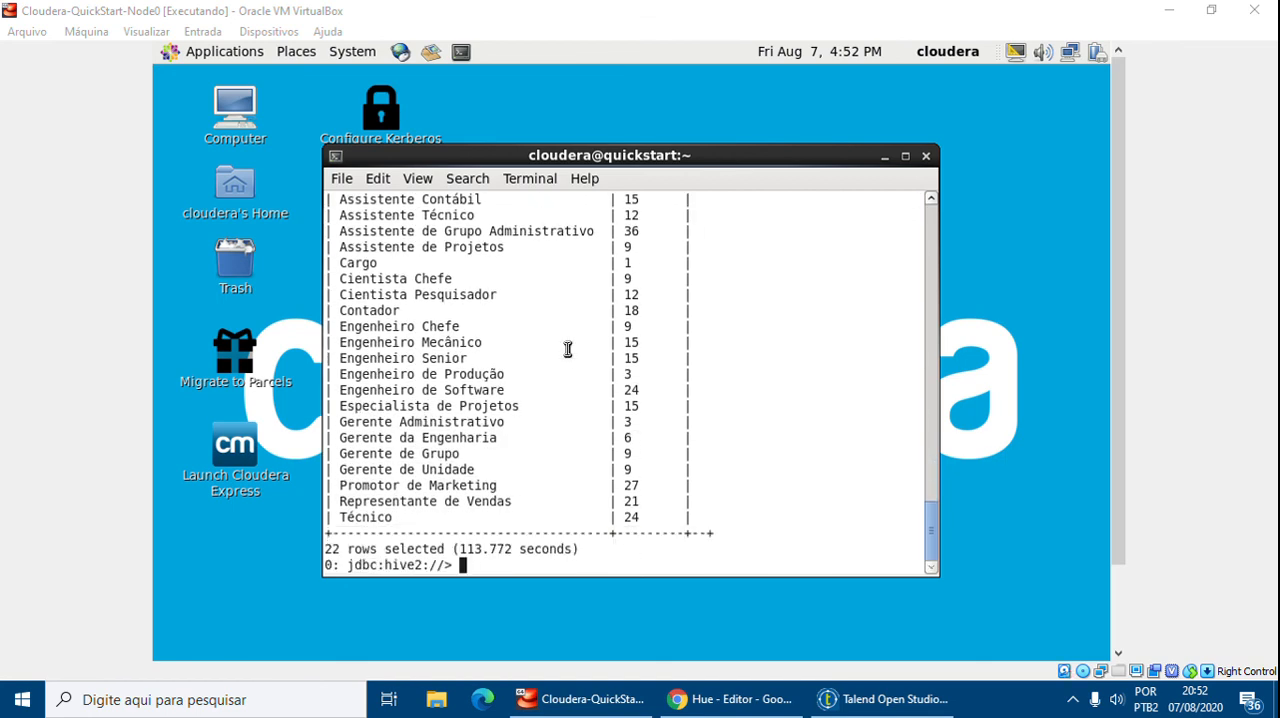
scroll(567, 349, "up", 2)
Switch to Talend and examine the fromHDFStoHive job diagram and its component links
left_click(1166, 10)
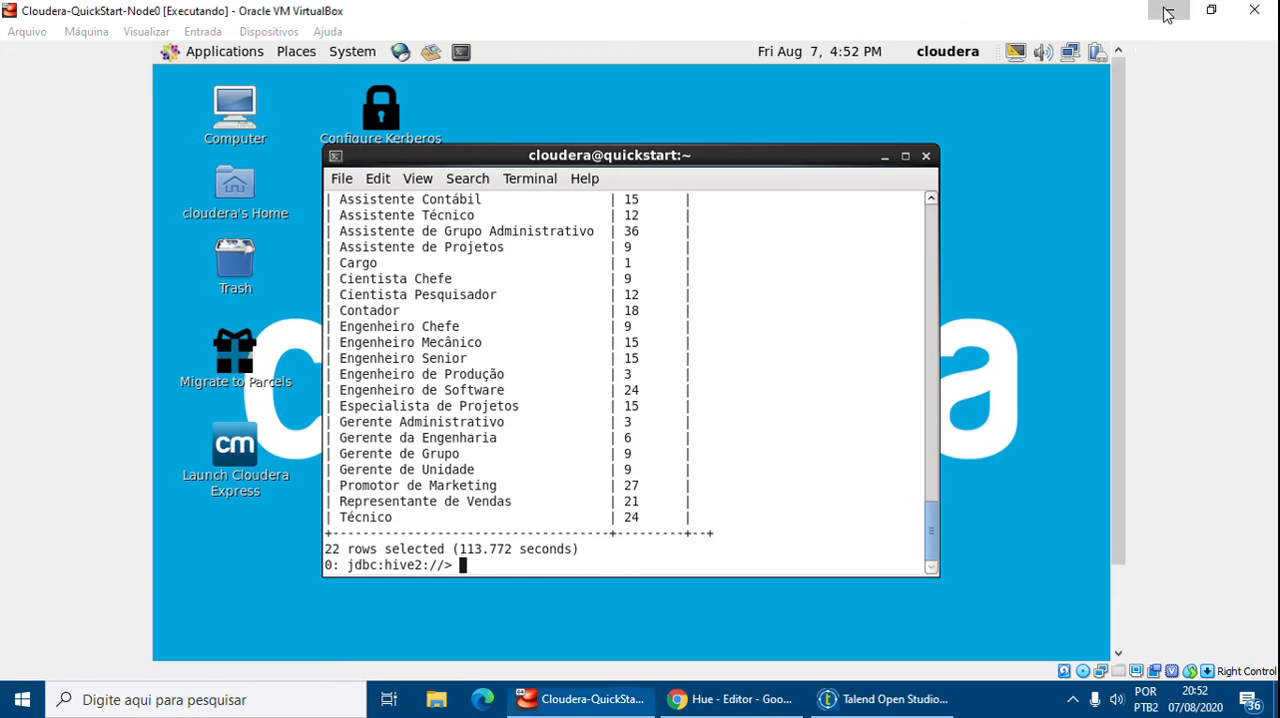
left_click(878, 700)
scroll(706, 358, "up", 3)
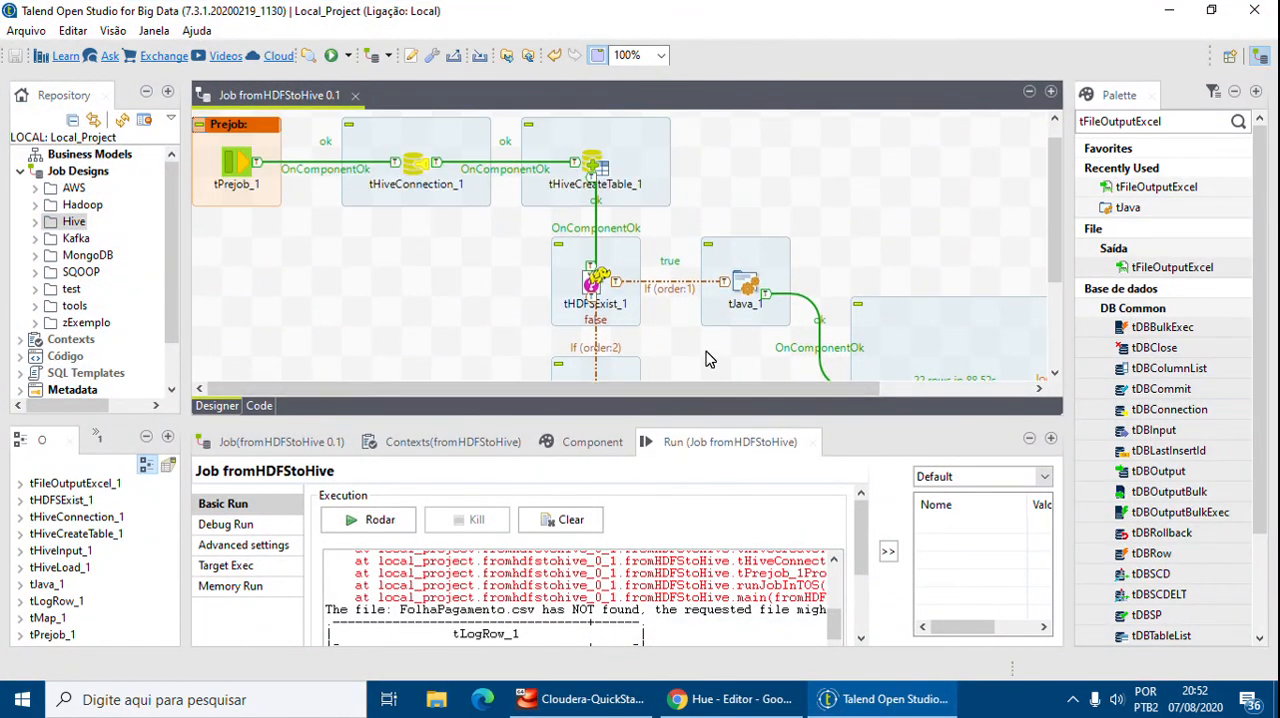
scroll(706, 358, "down", 5)
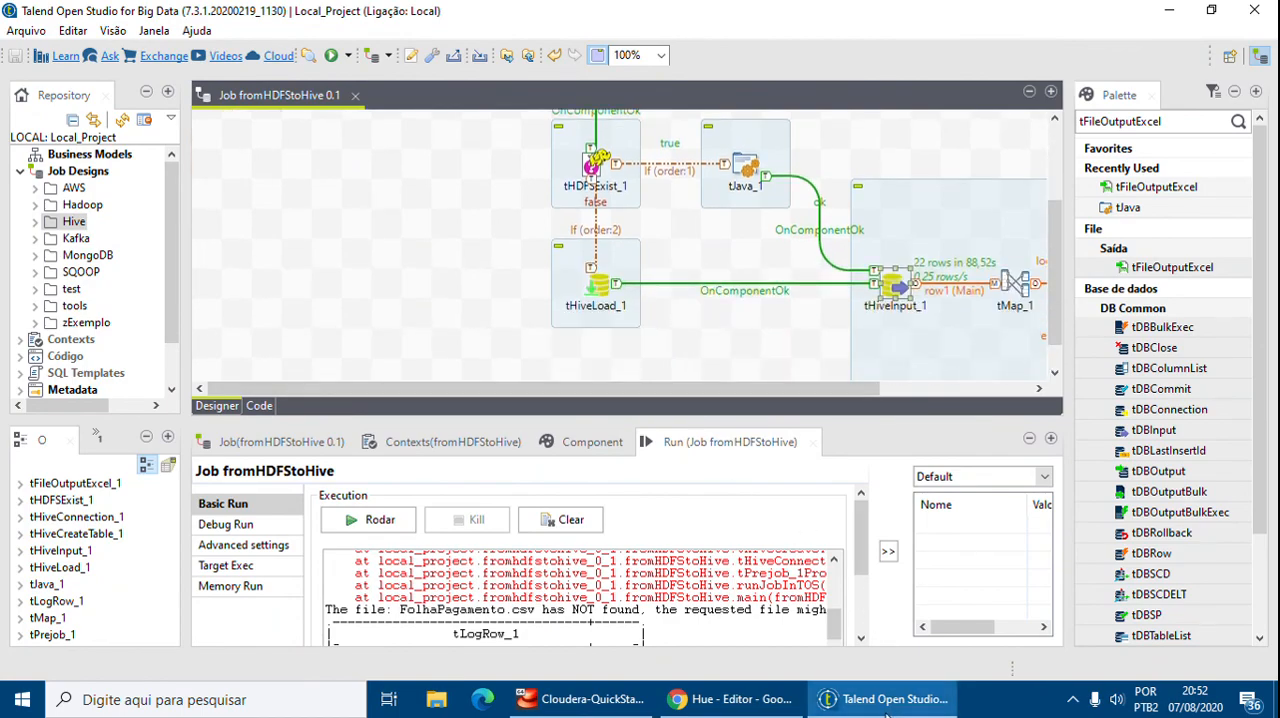
left_click(878, 700)
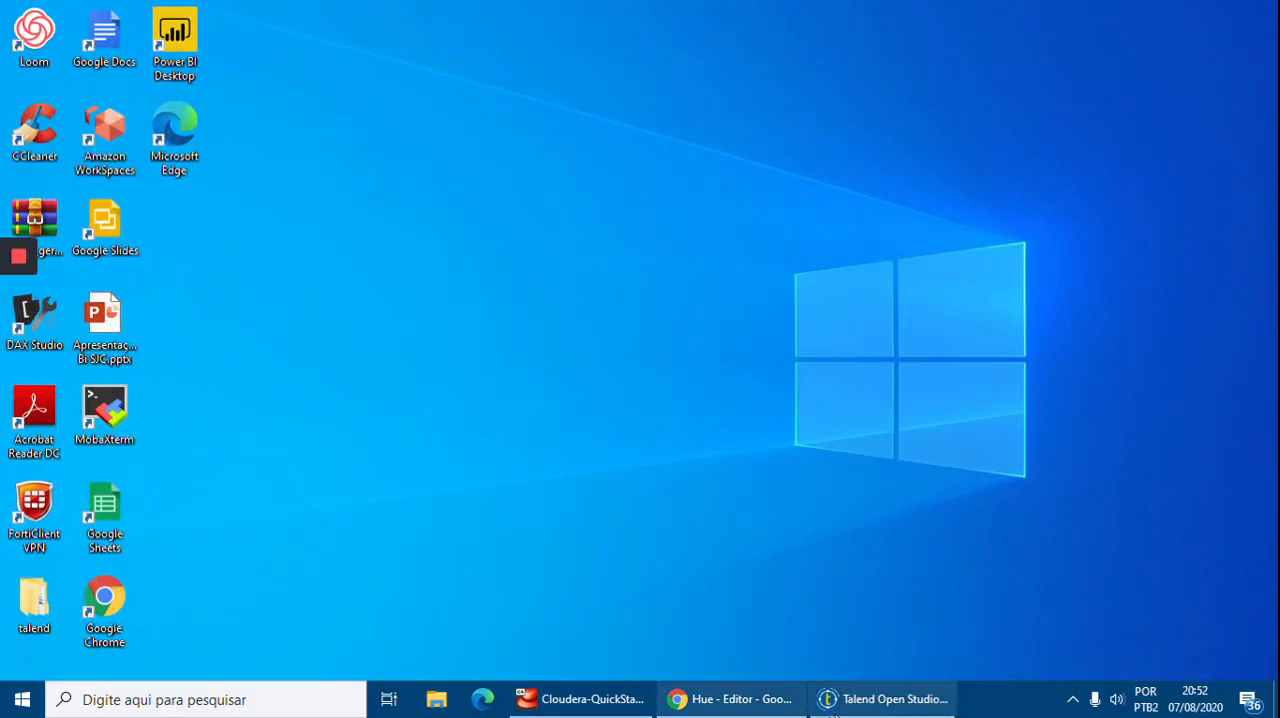
left_click(867, 710)
left_click_drag(674, 391, 745, 368)
scroll(704, 318, "up", 3)
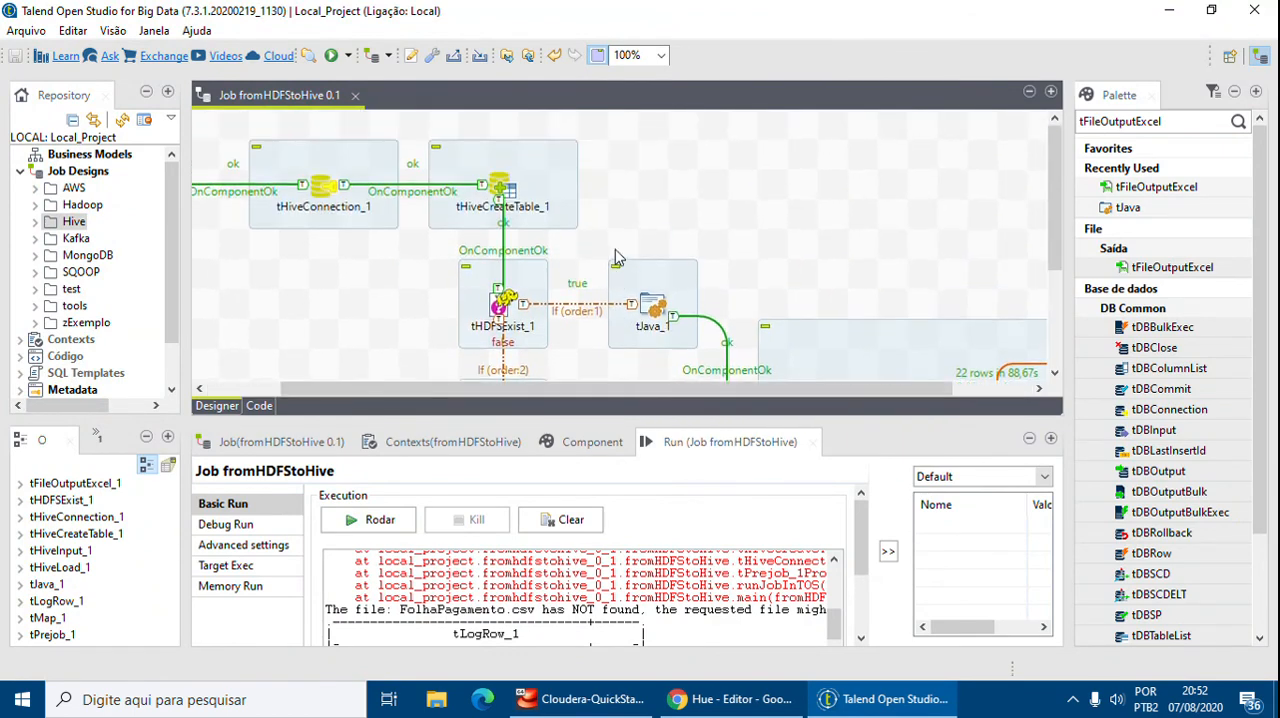
left_click_drag(604, 395, 443, 371)
scroll(590, 385, "down", 3)
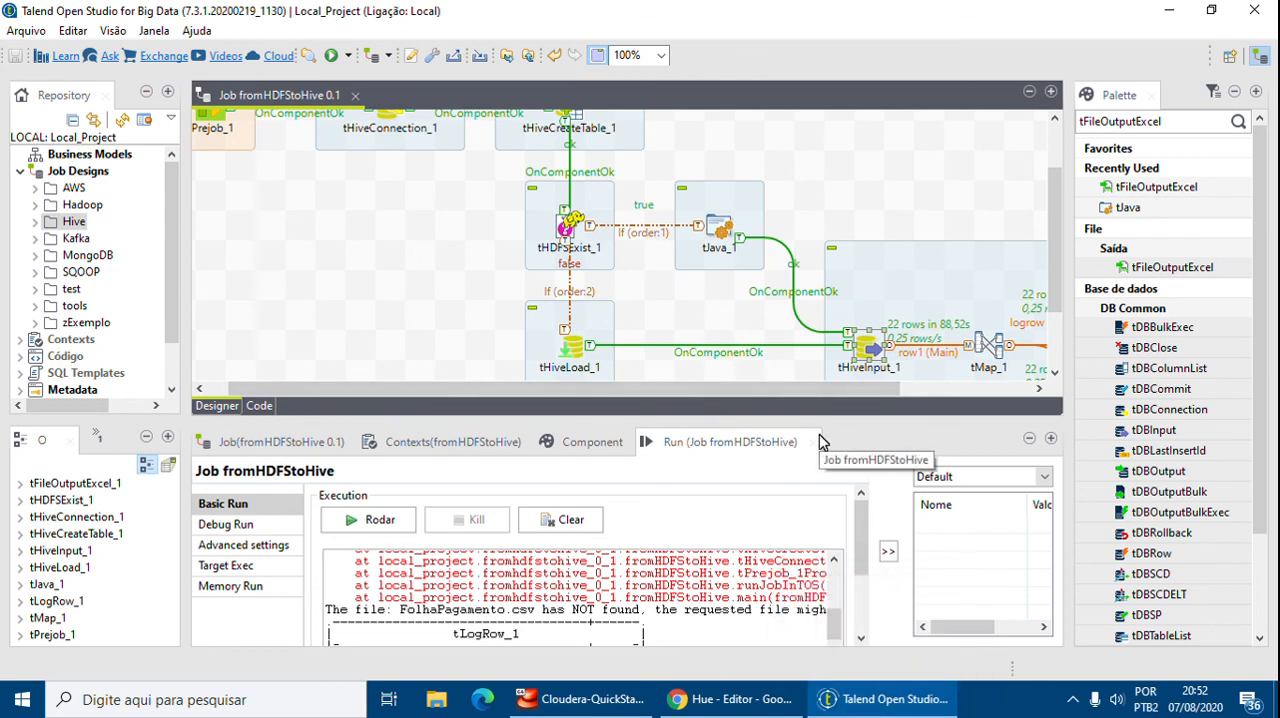
mouse_move(887, 706)
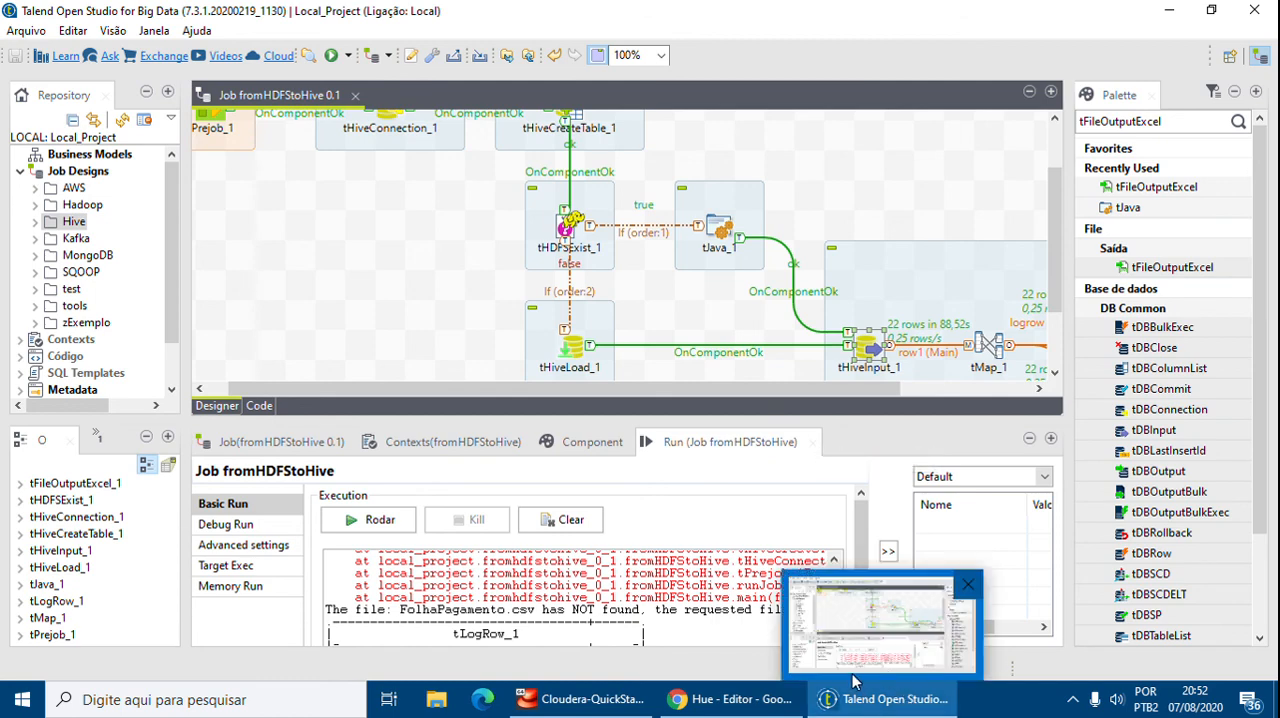
left_click(773, 706)
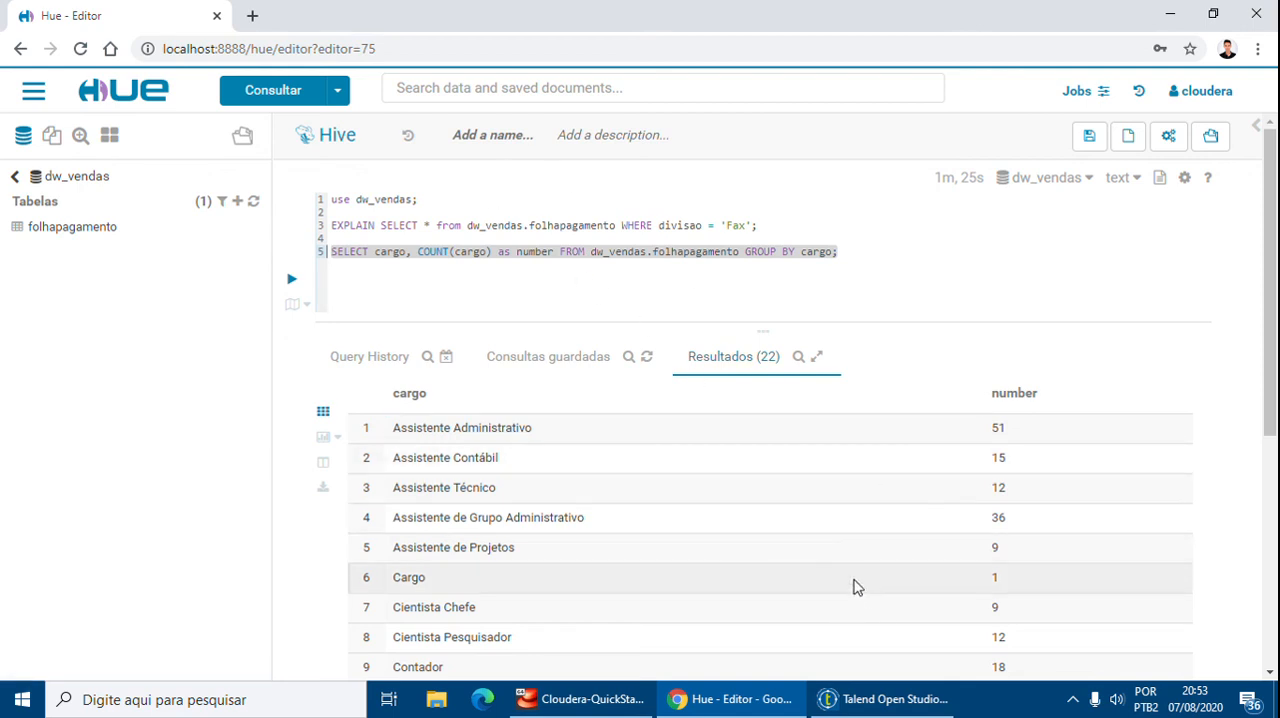
mouse_move(756, 711)
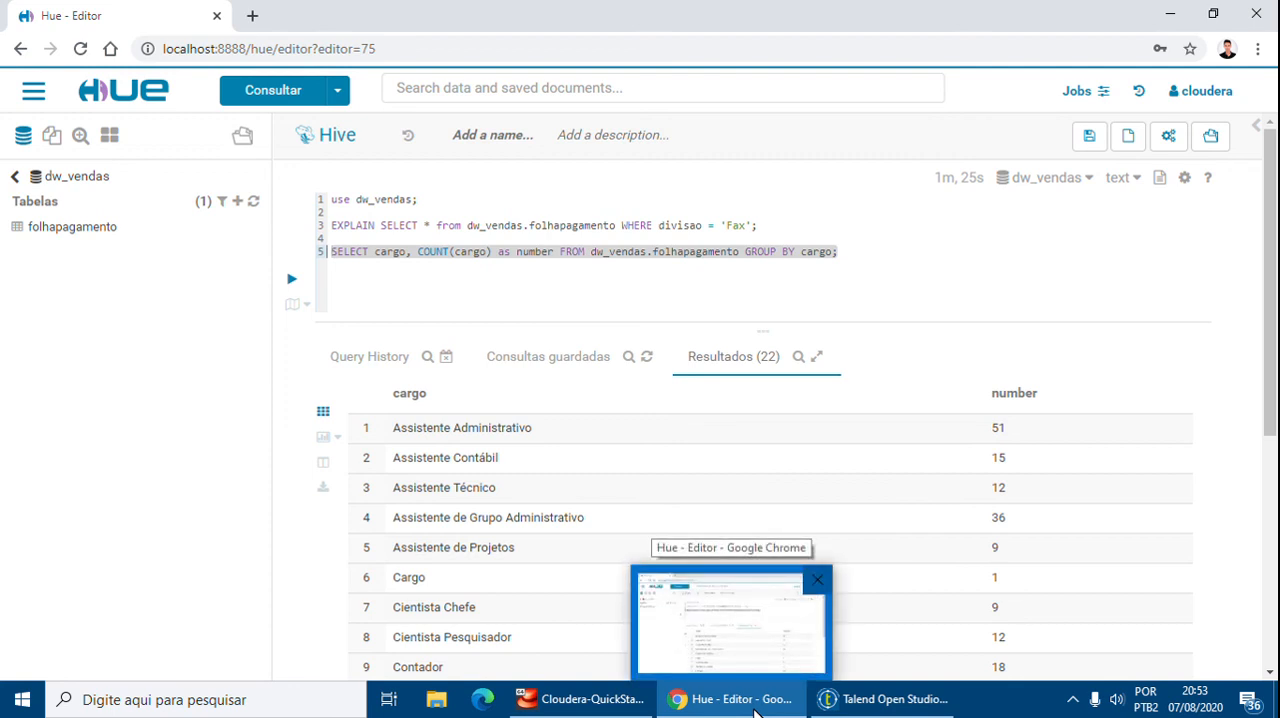
left_click(756, 699)
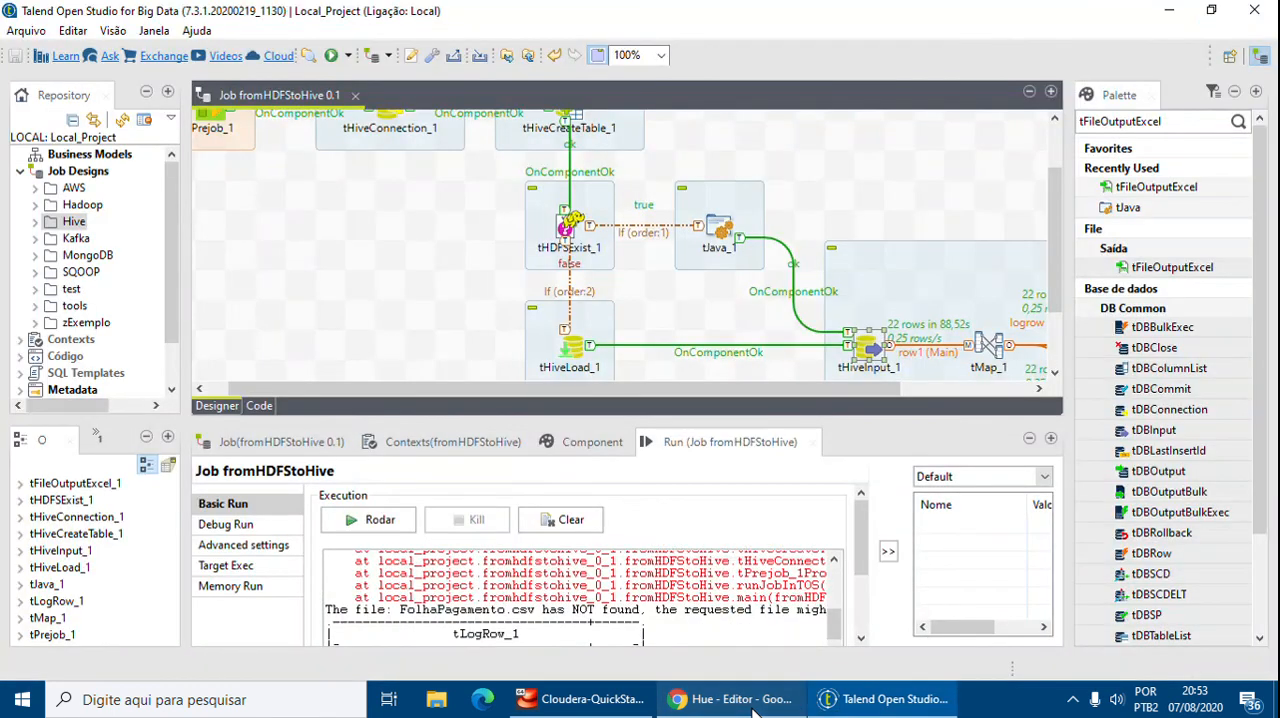
left_click(868, 704)
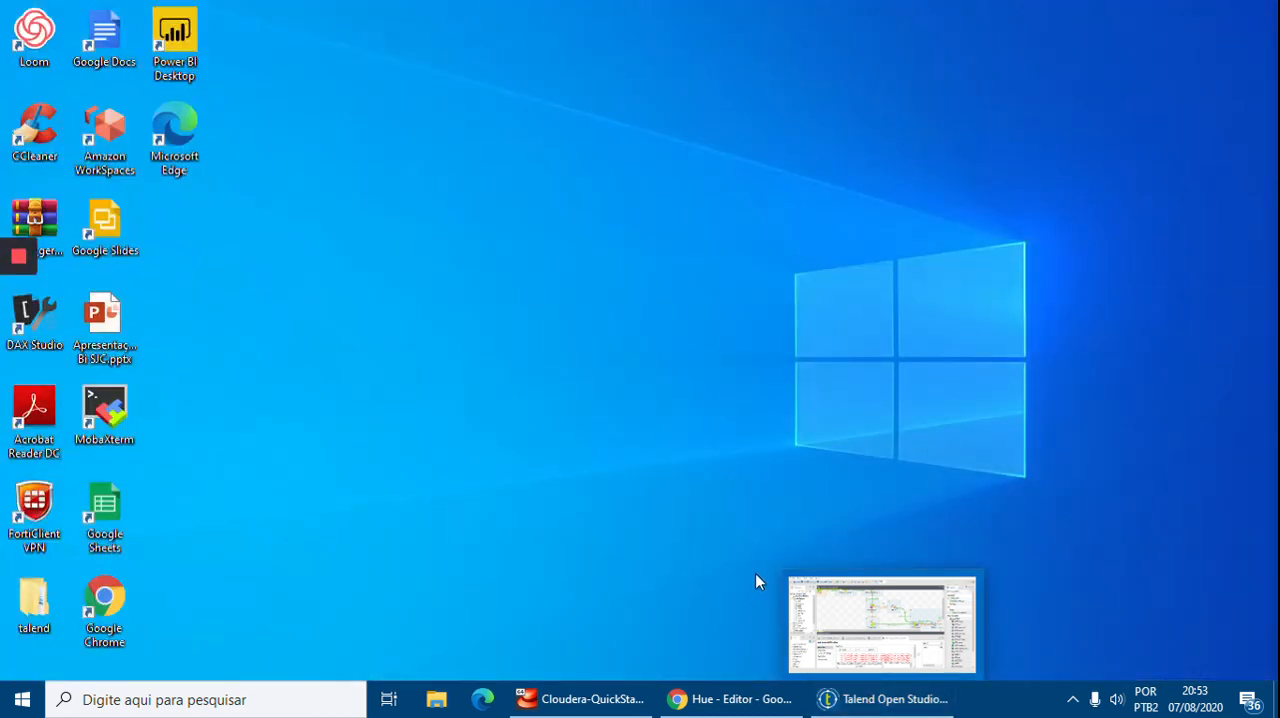